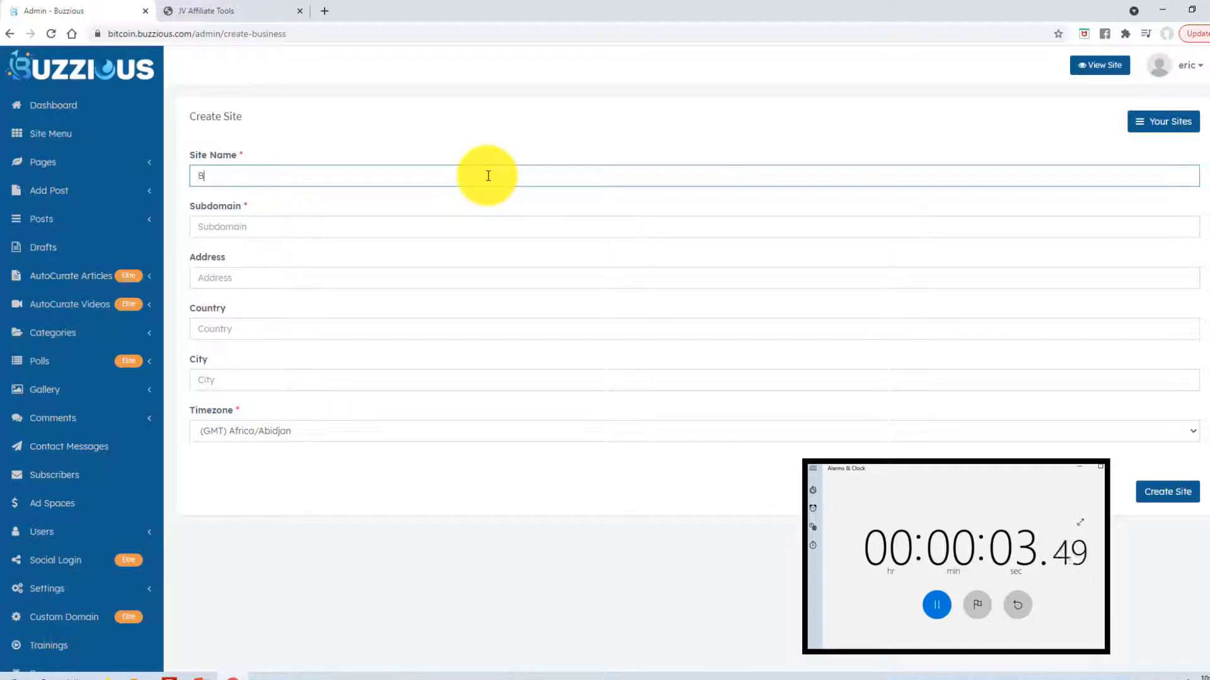
- Create a new site named BitcoinNews with the subdomain bitcoin
text(nNews)
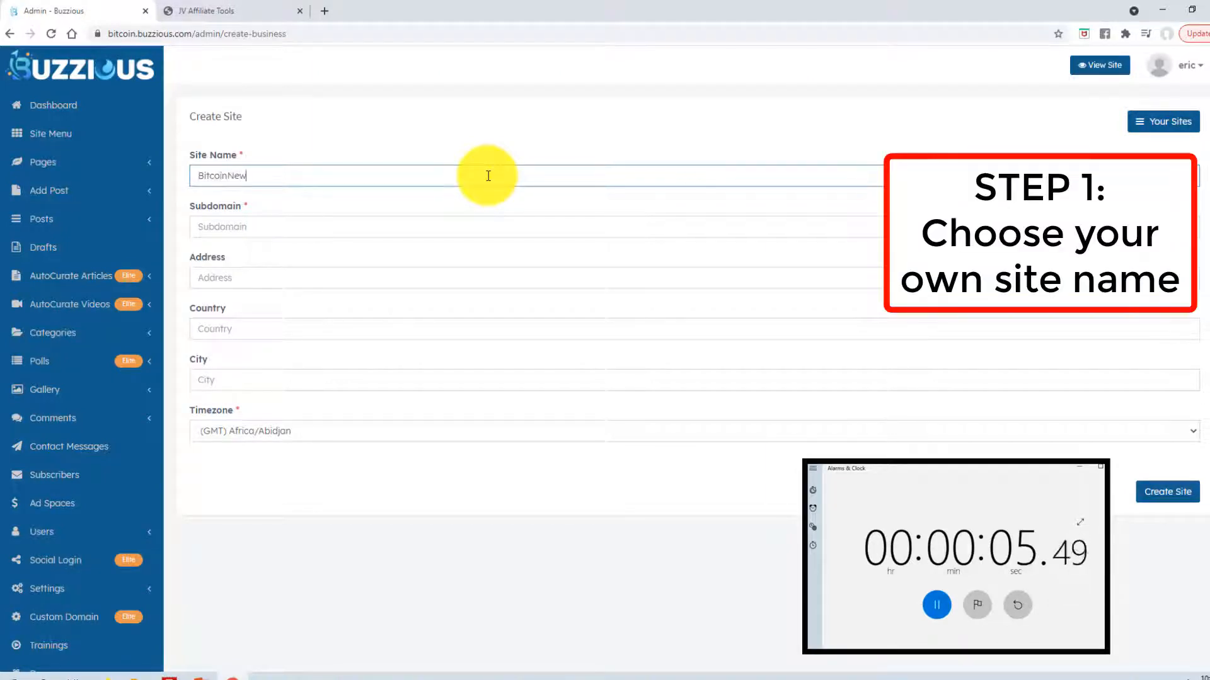
click(337, 220)
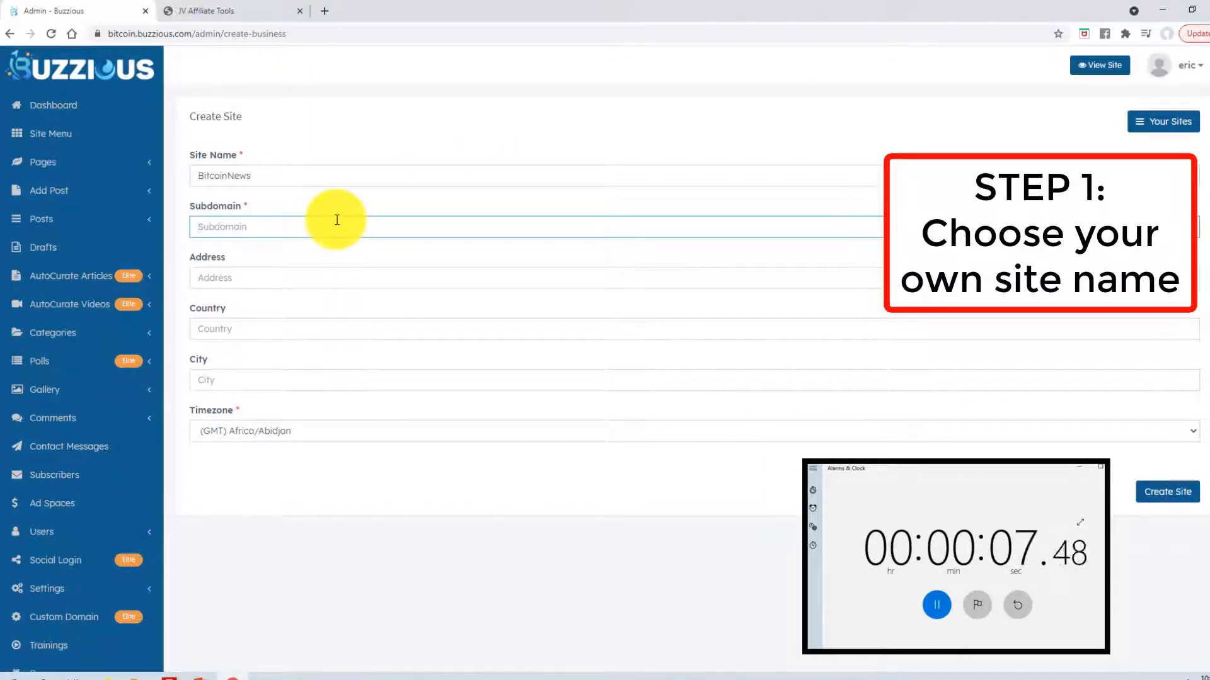
text(bitcoin)
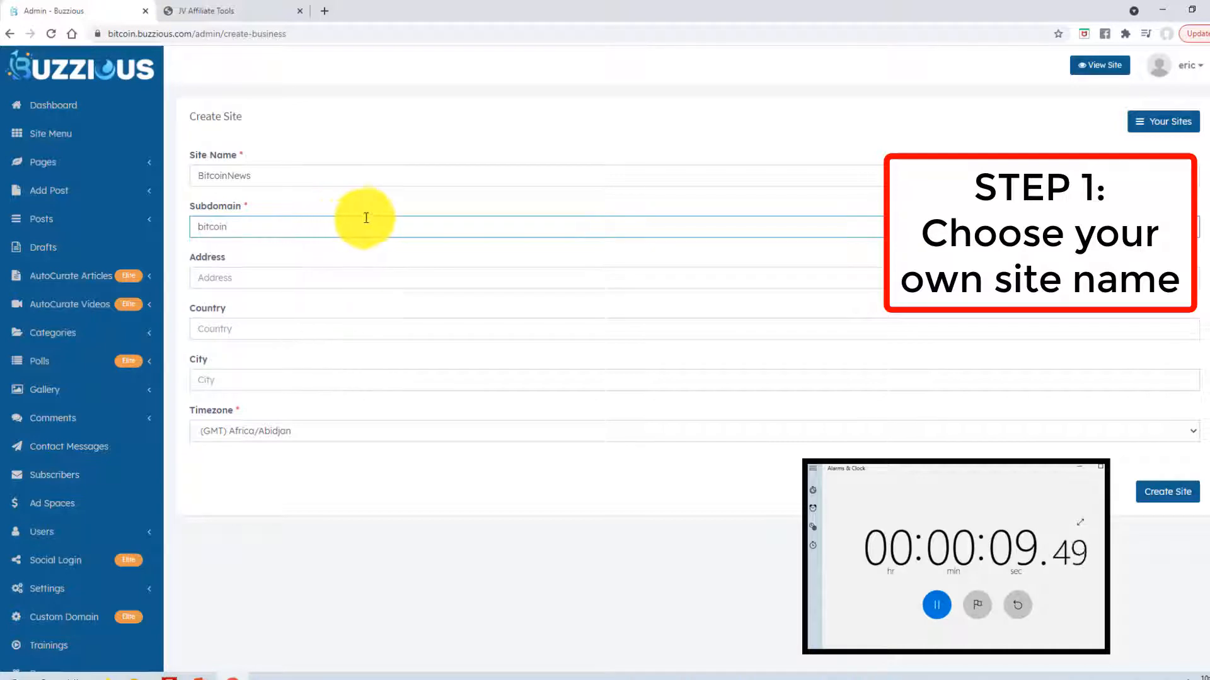
click(1166, 496)
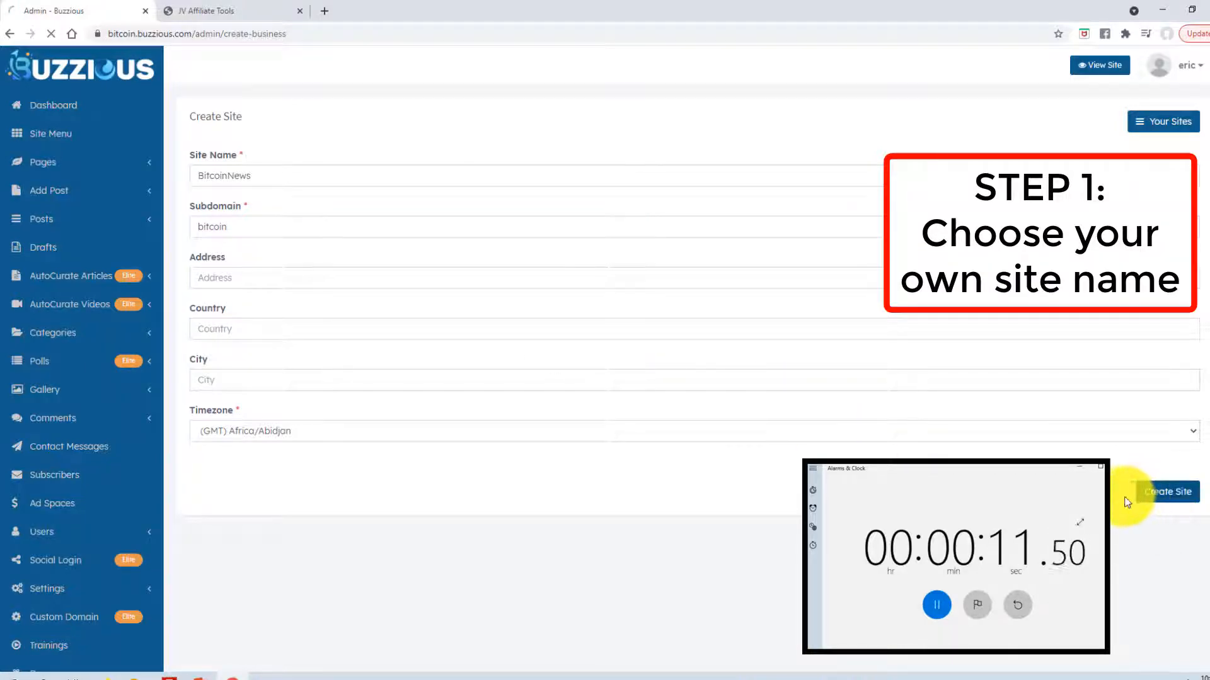
- Open the BitcoinNews site's admin dashboard from Your Sites
click(1191, 71)
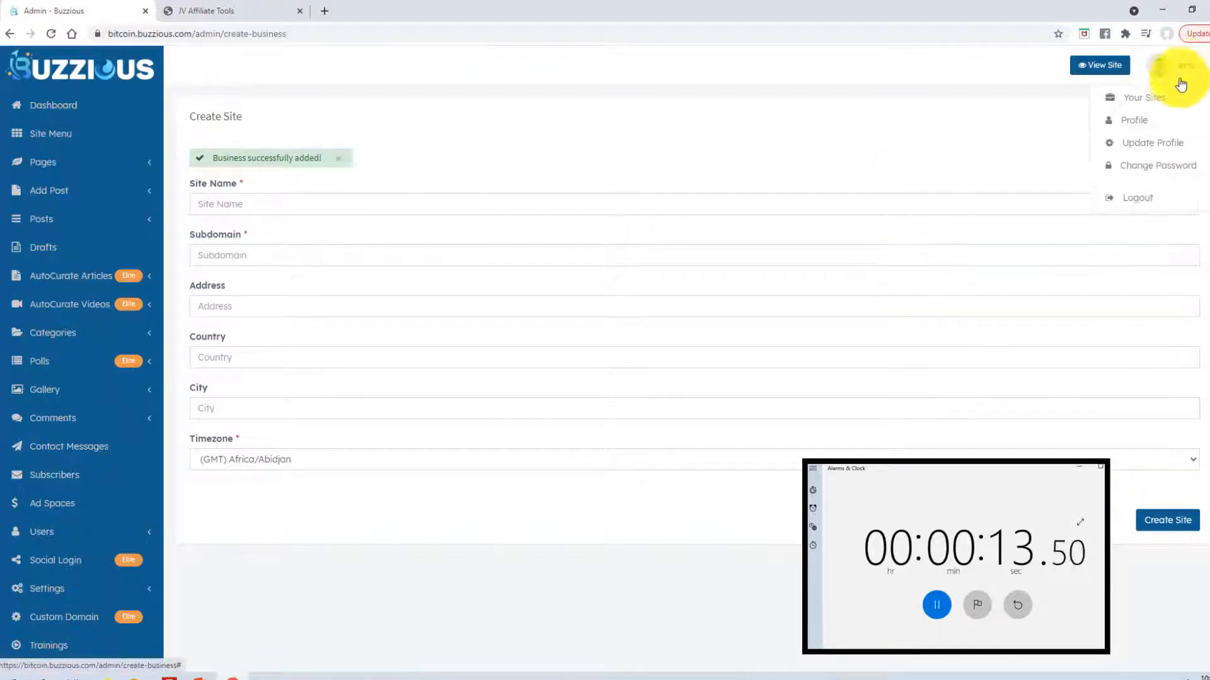
click(1147, 97)
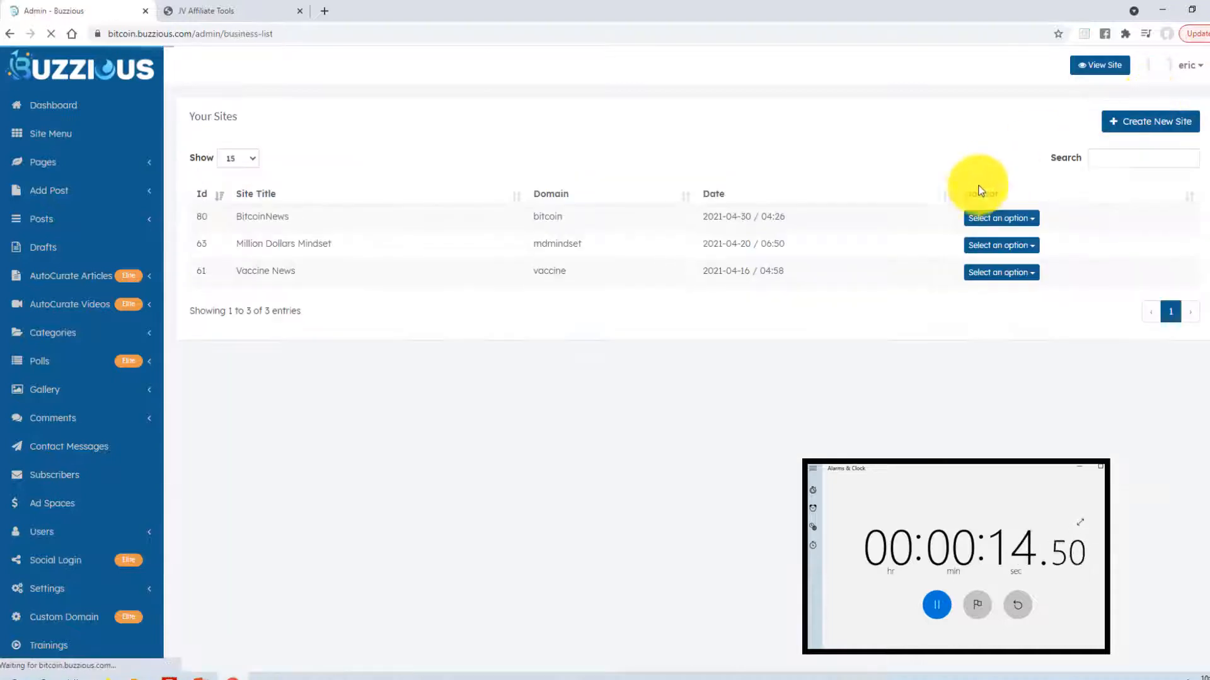
click(1027, 218)
click(997, 247)
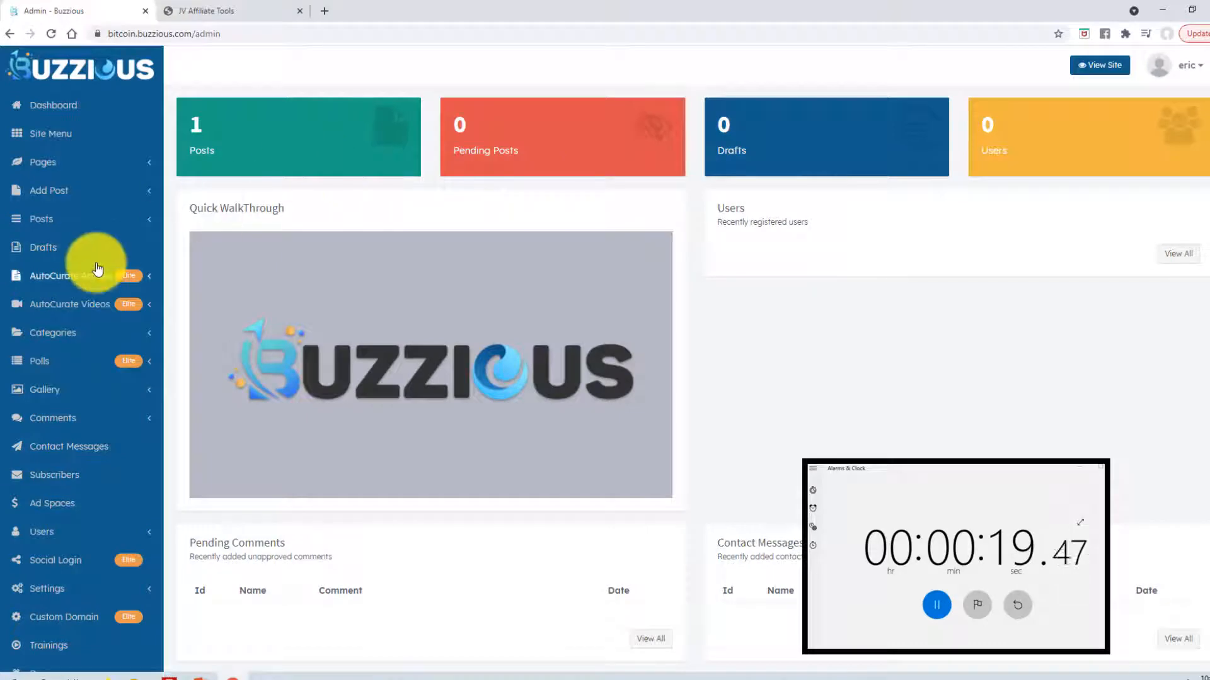
- Add a category named 'Bitcoin News' on the Categories page
click(62, 338)
click(63, 367)
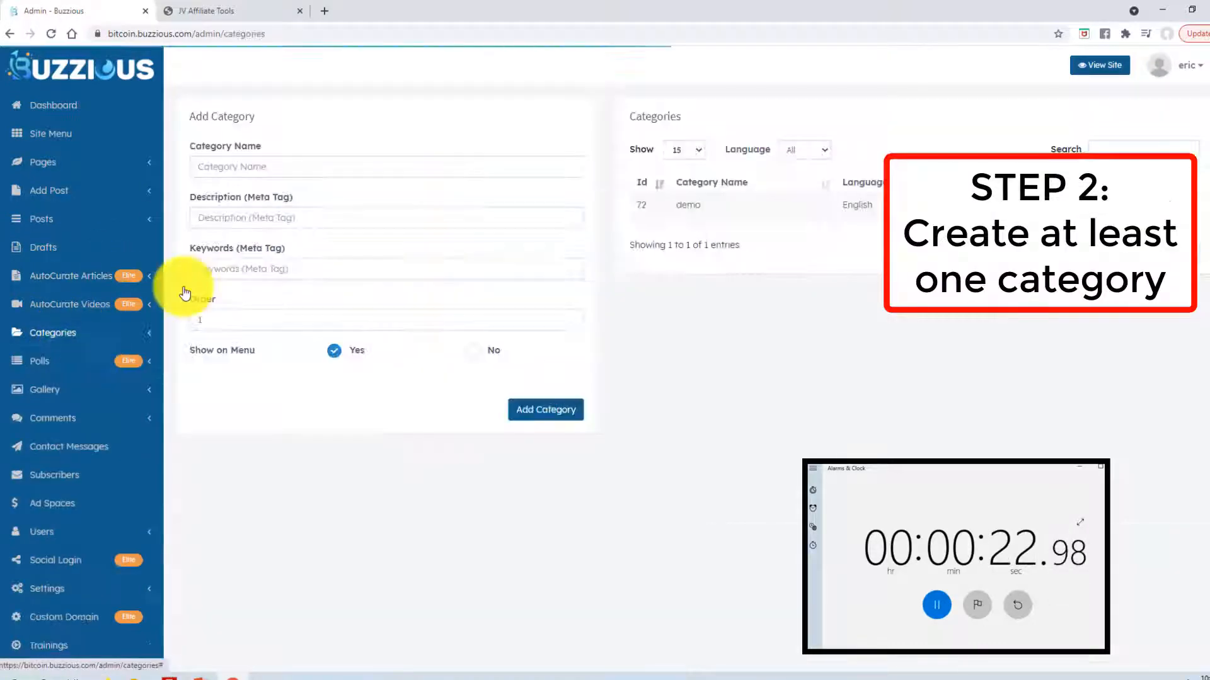
click(249, 162)
text(B)
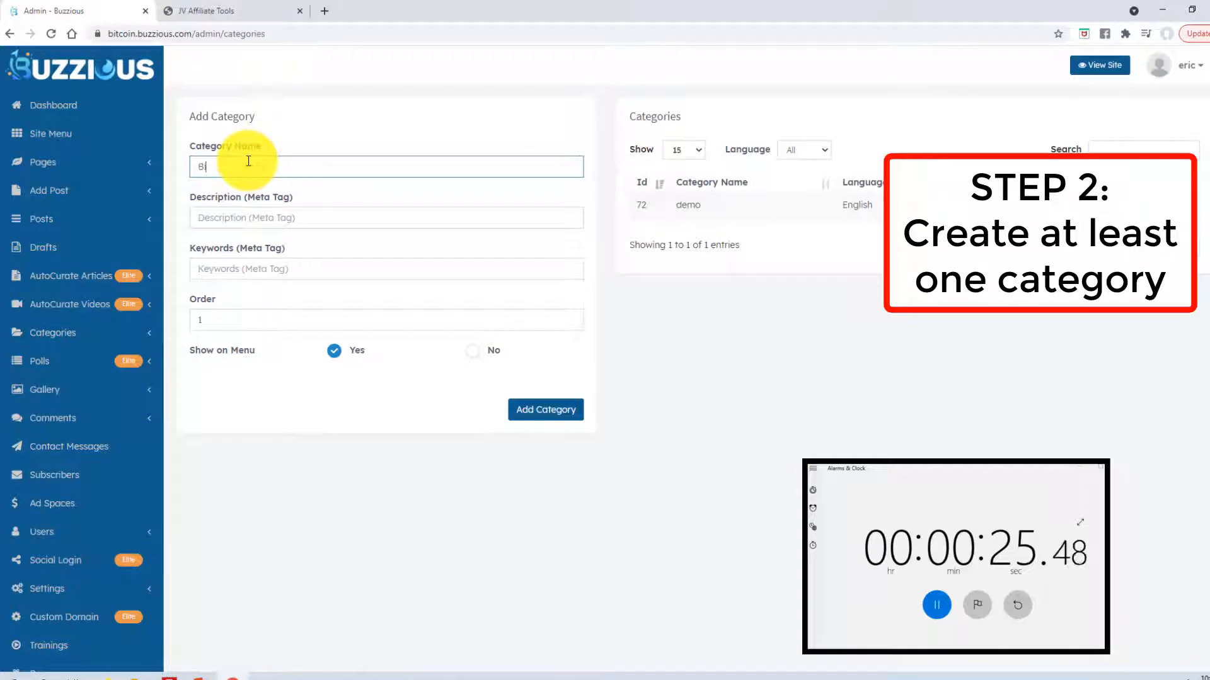
text(itcoi)
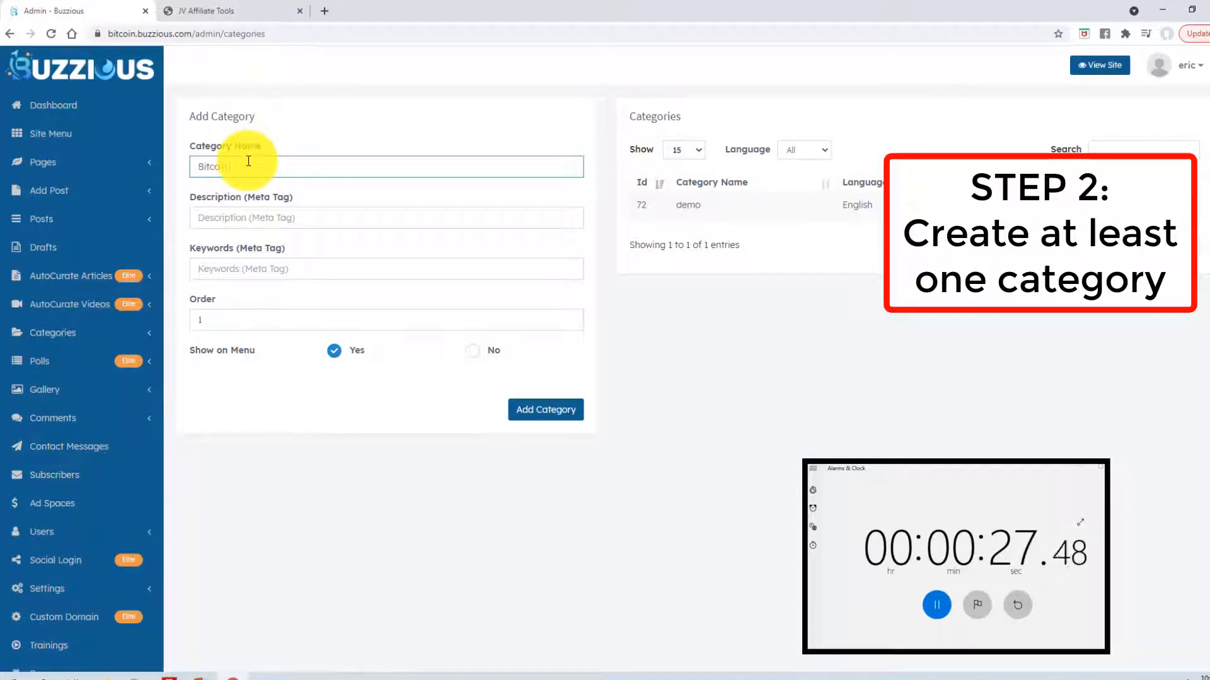
text(n News)
click(549, 413)
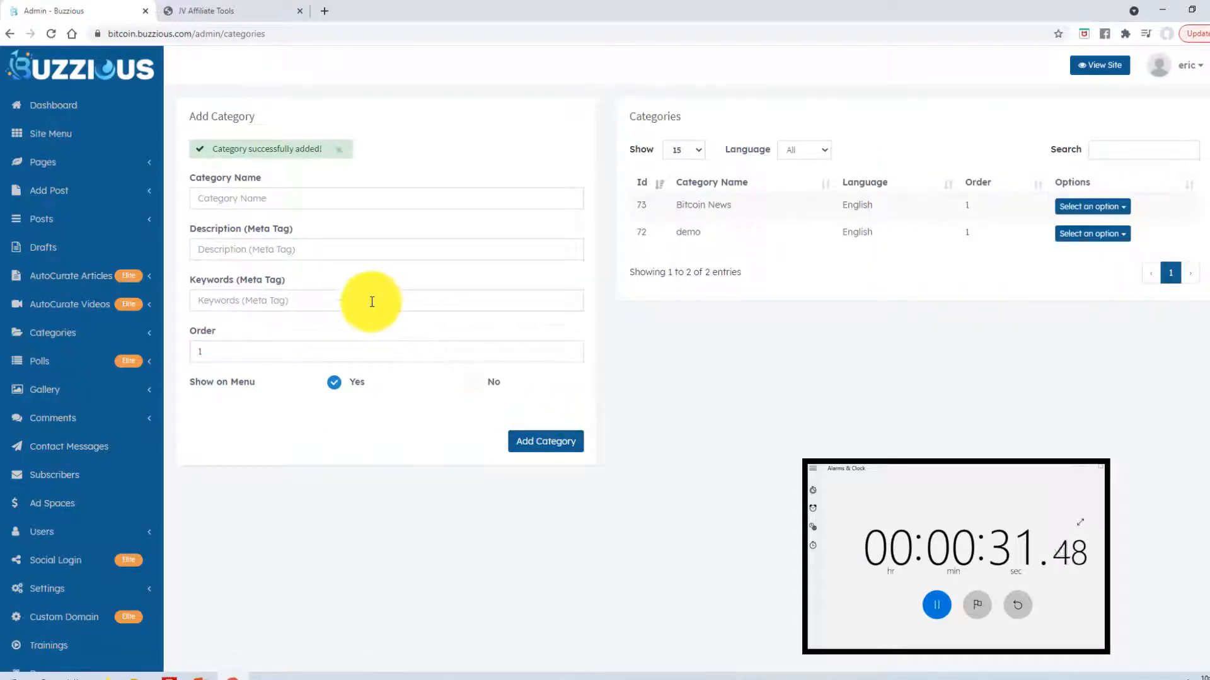
- Search Bloomberg for bitcoin articles in a curate post, with Bitcoin News as the category
click(146, 195)
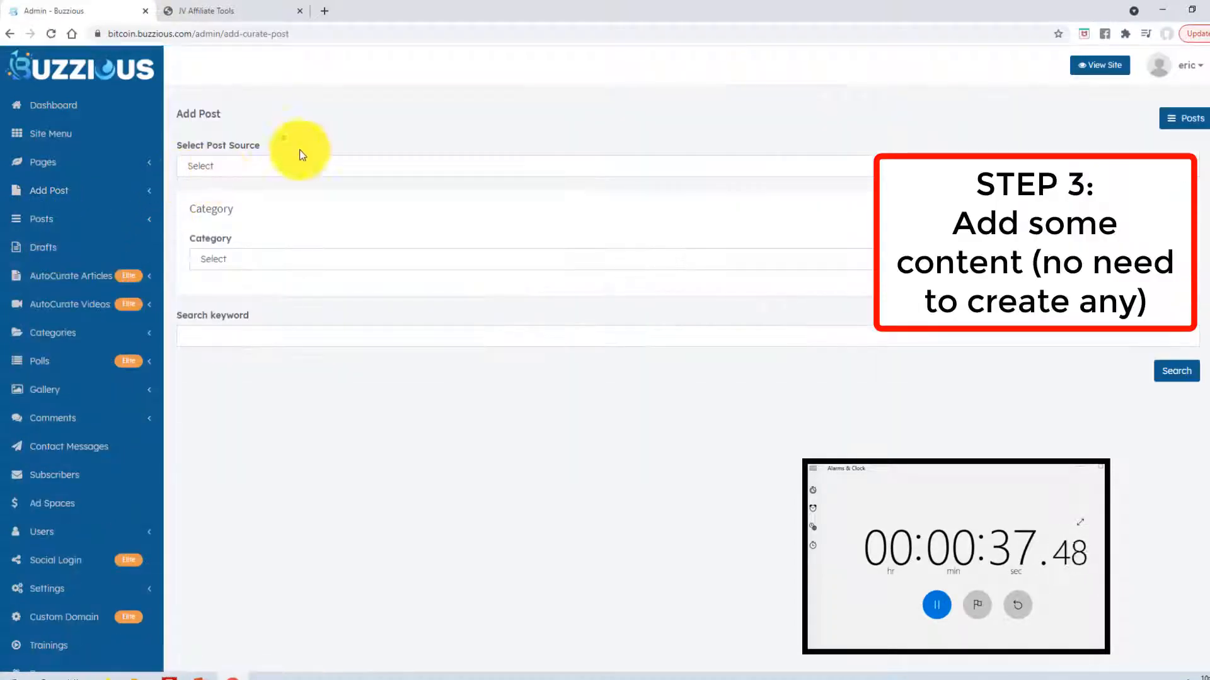
click(266, 164)
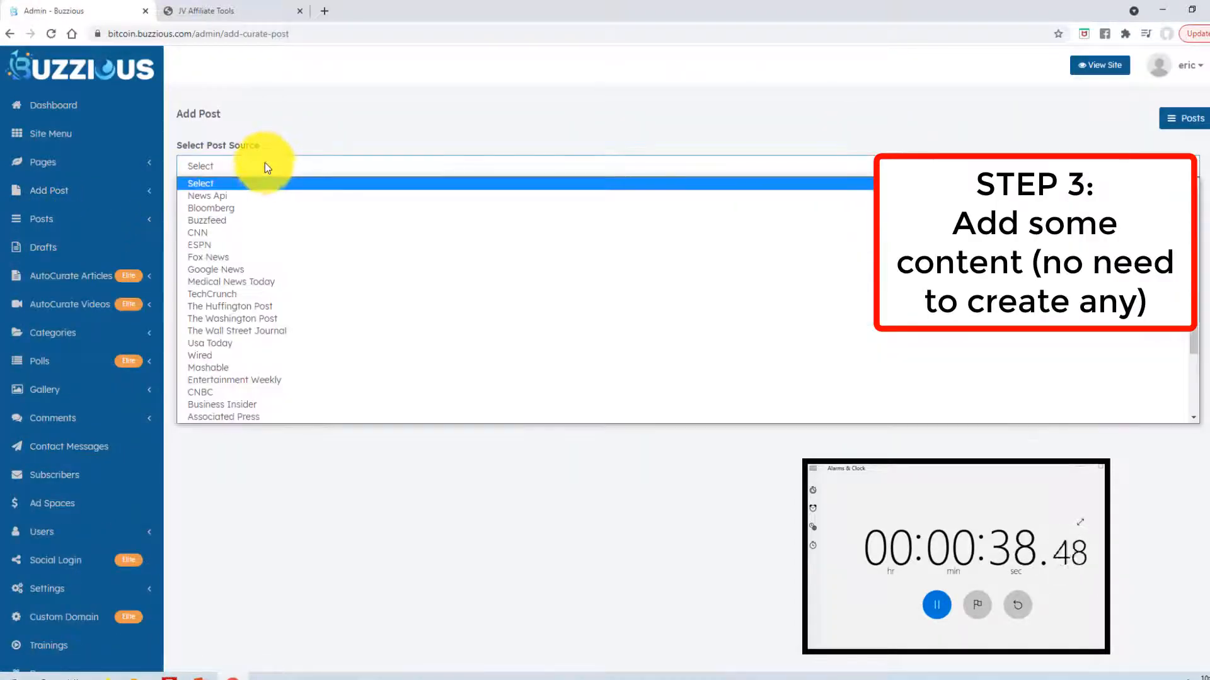
click(231, 212)
click(247, 260)
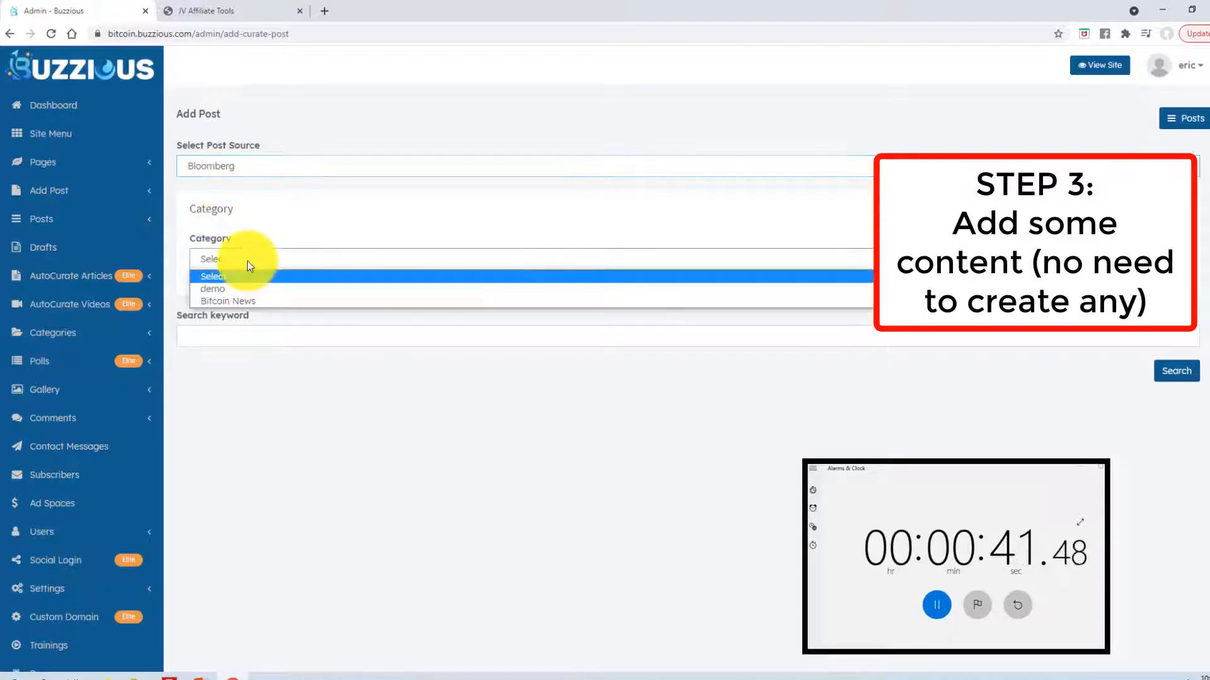
click(240, 304)
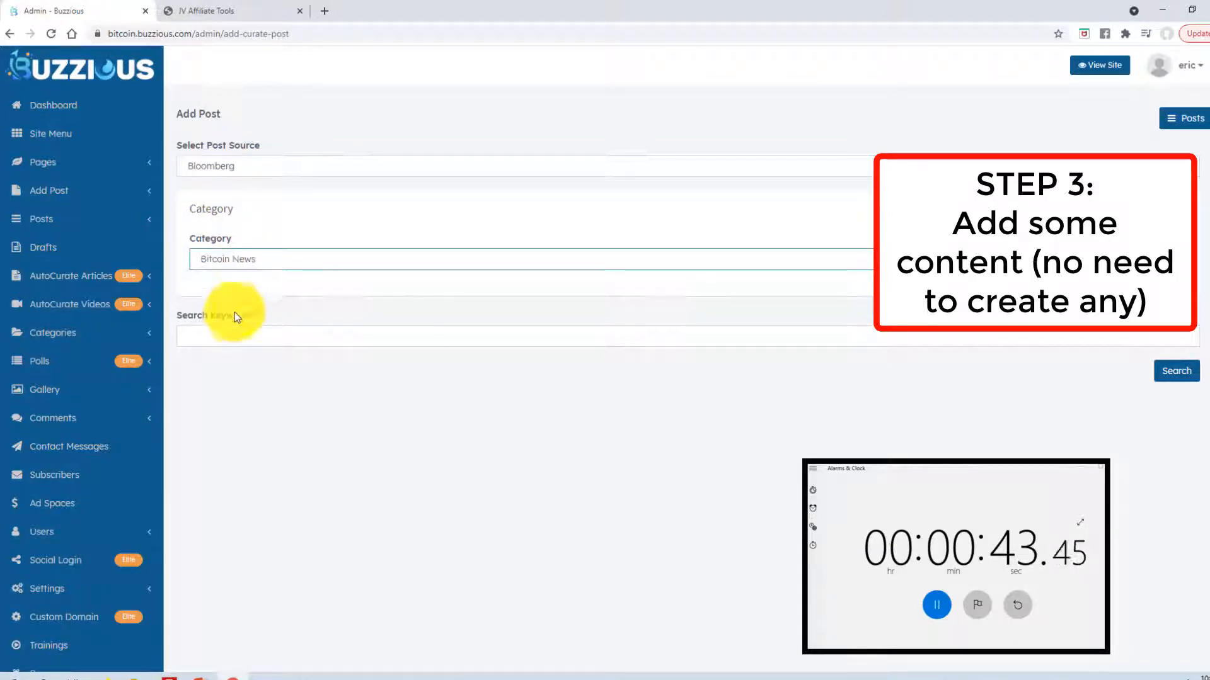
click(197, 341)
click(196, 365)
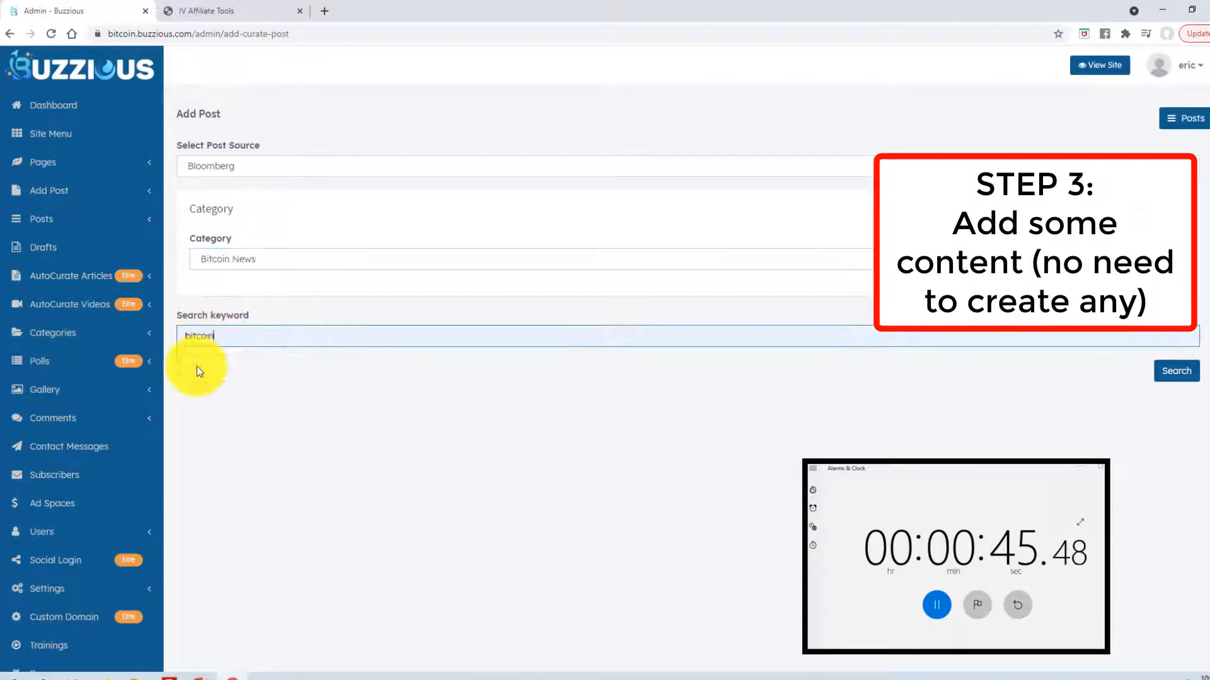
click(1164, 378)
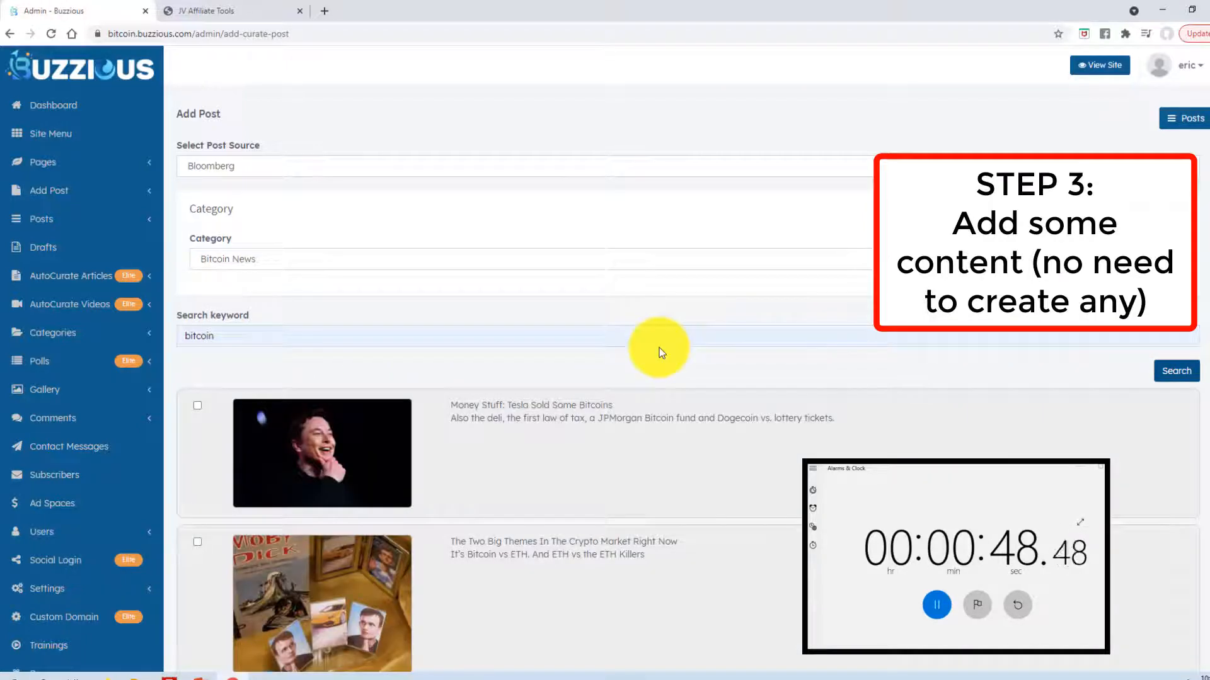
- Add the 'Money Stuff: Tesla Sold Some Bitcoins' article as a post
click(197, 405)
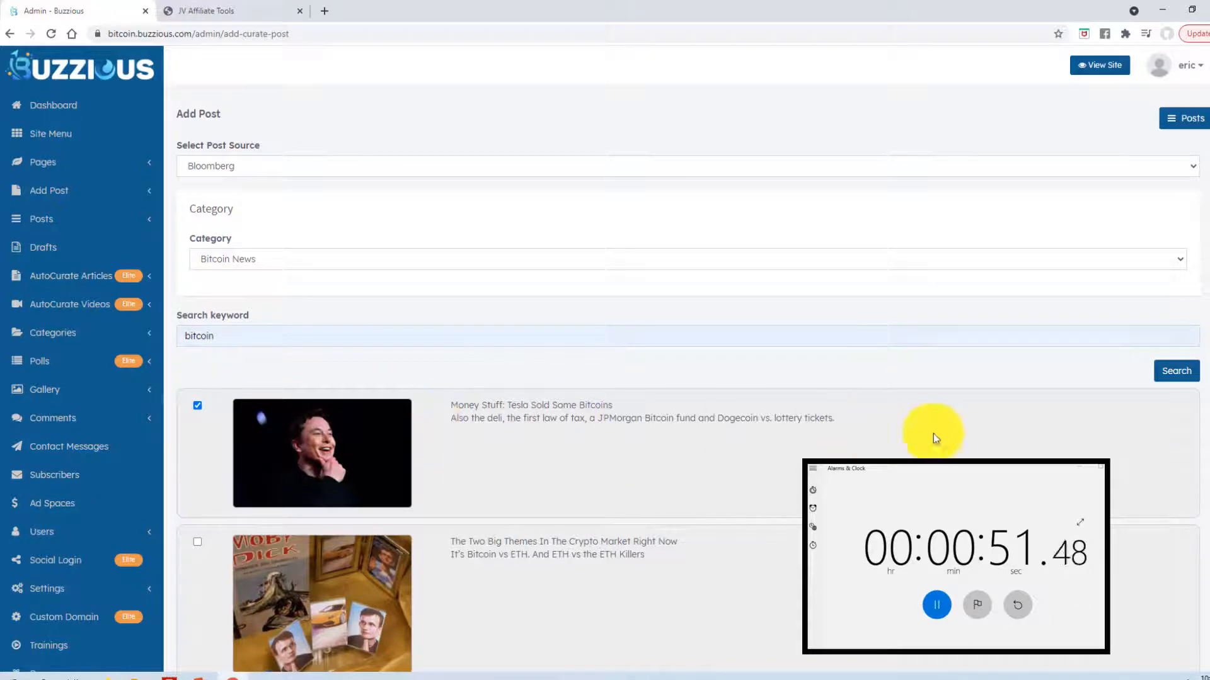
scroll(1206, 264, down, 5)
scroll(1206, 227, down, 15)
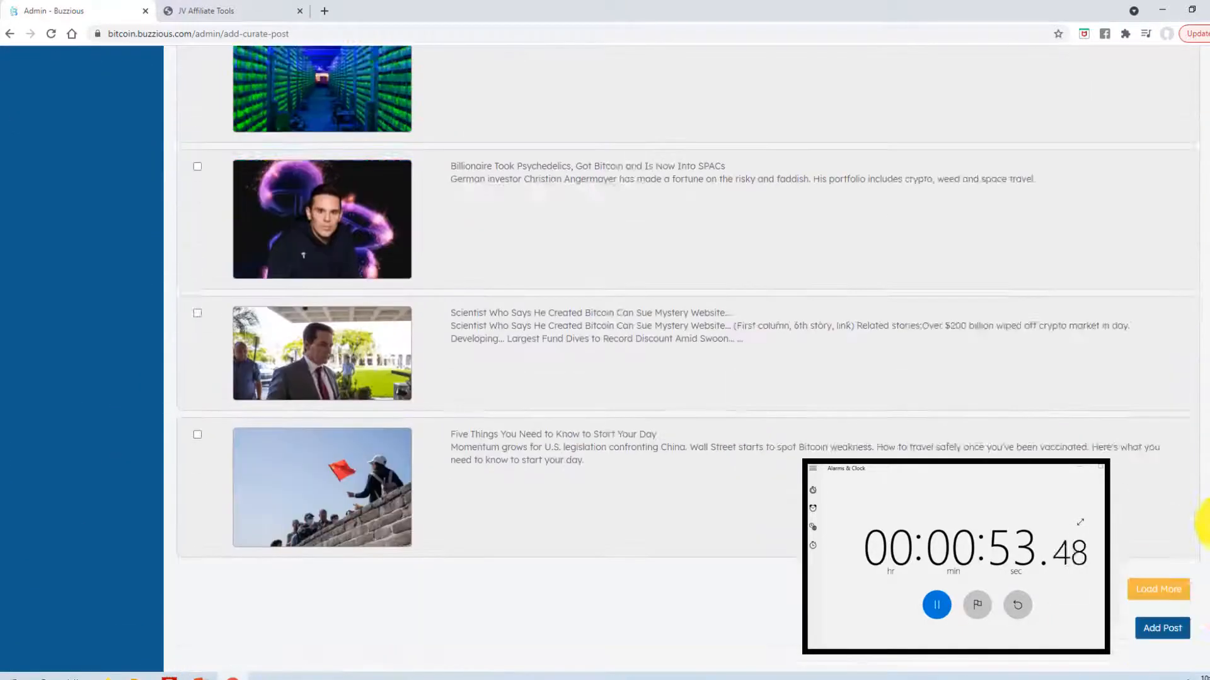
click(1162, 551)
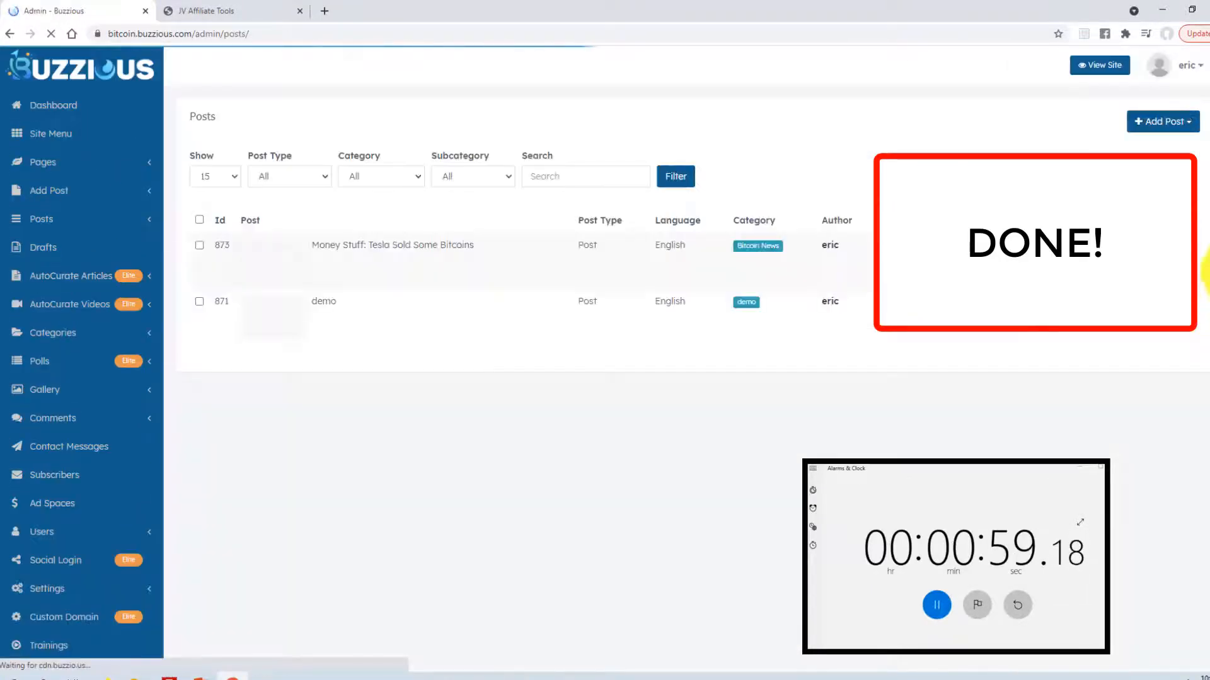
click(1100, 64)
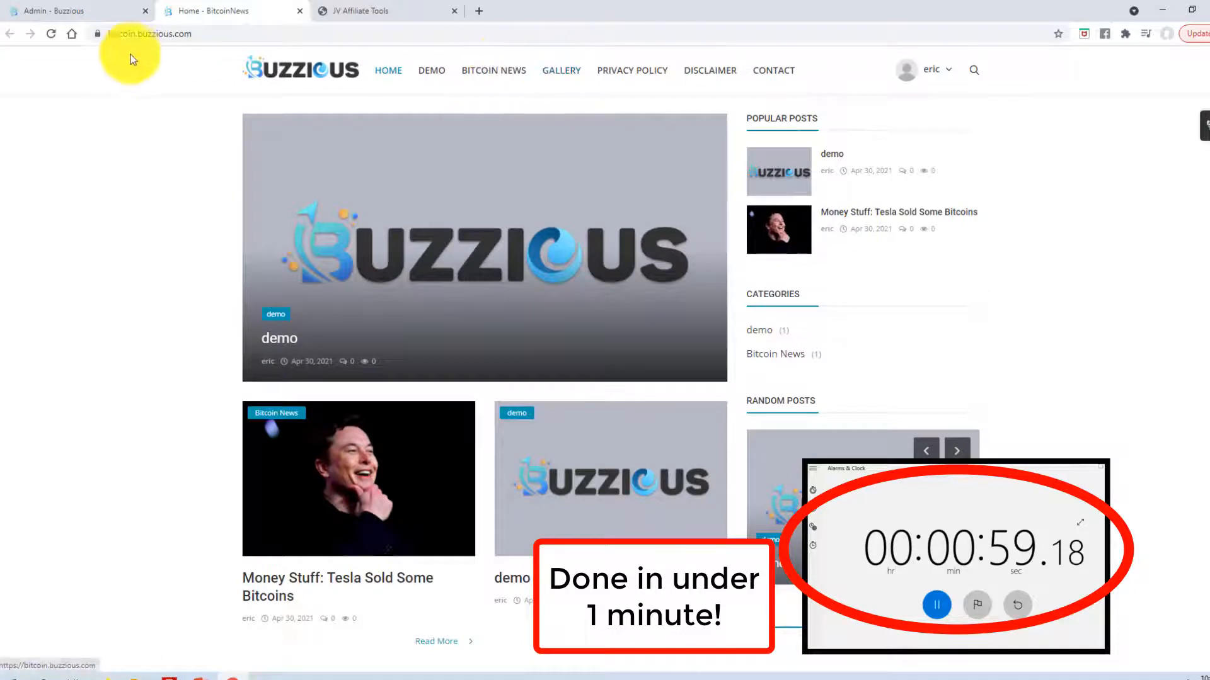
scroll(315, 378, down, 3)
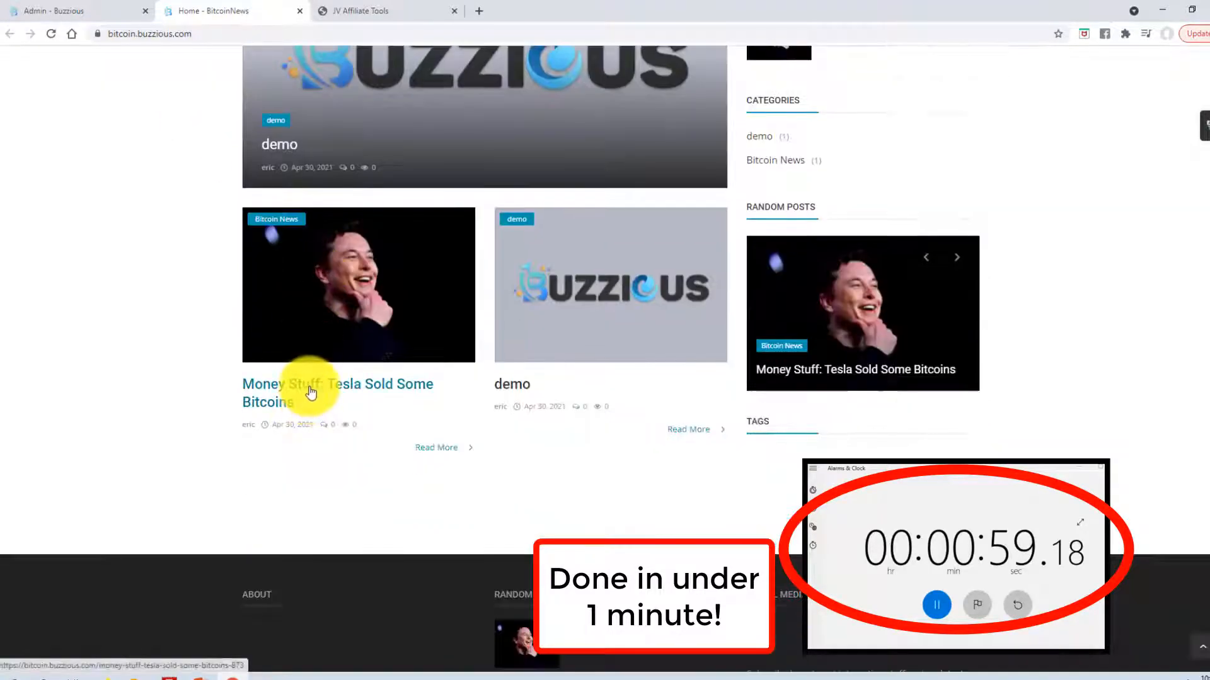
click(311, 392)
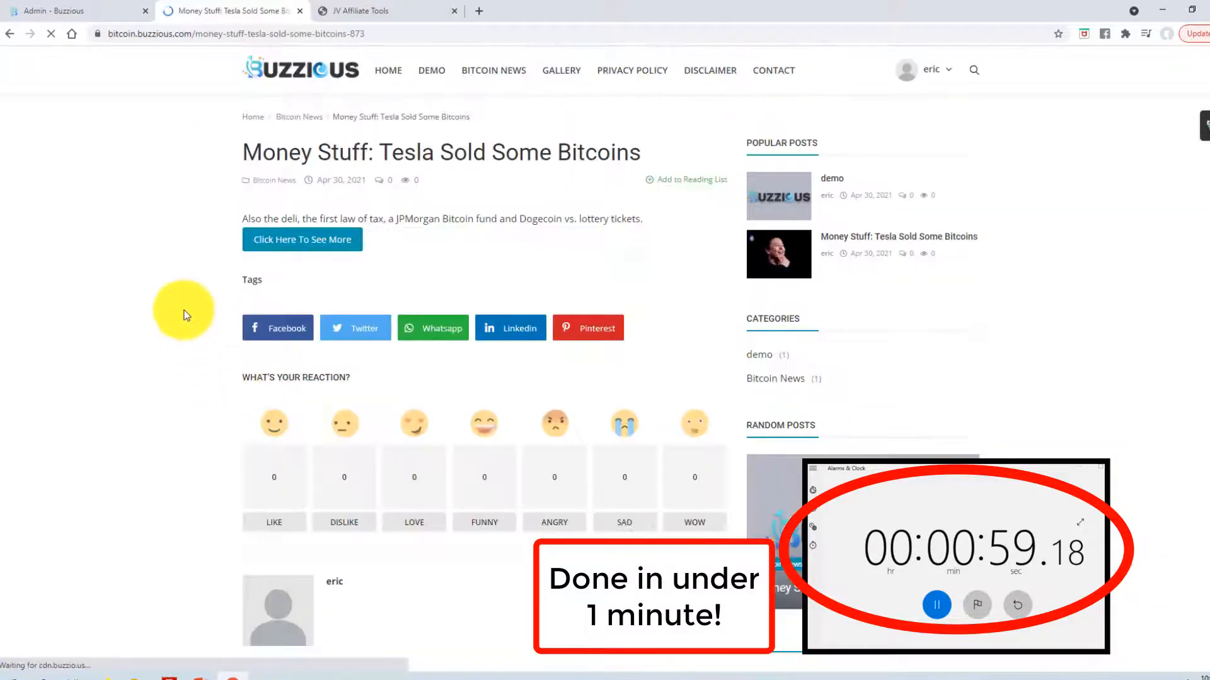
scroll(182, 274, down, 6)
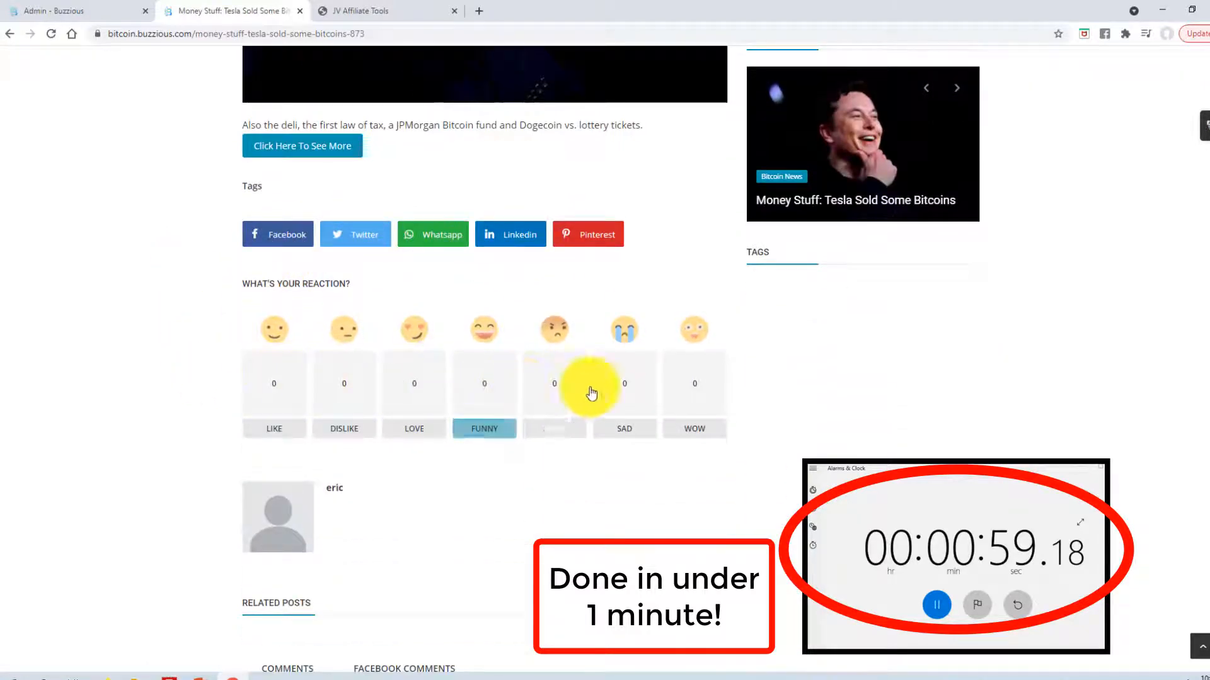
scroll(524, 462, down, 6)
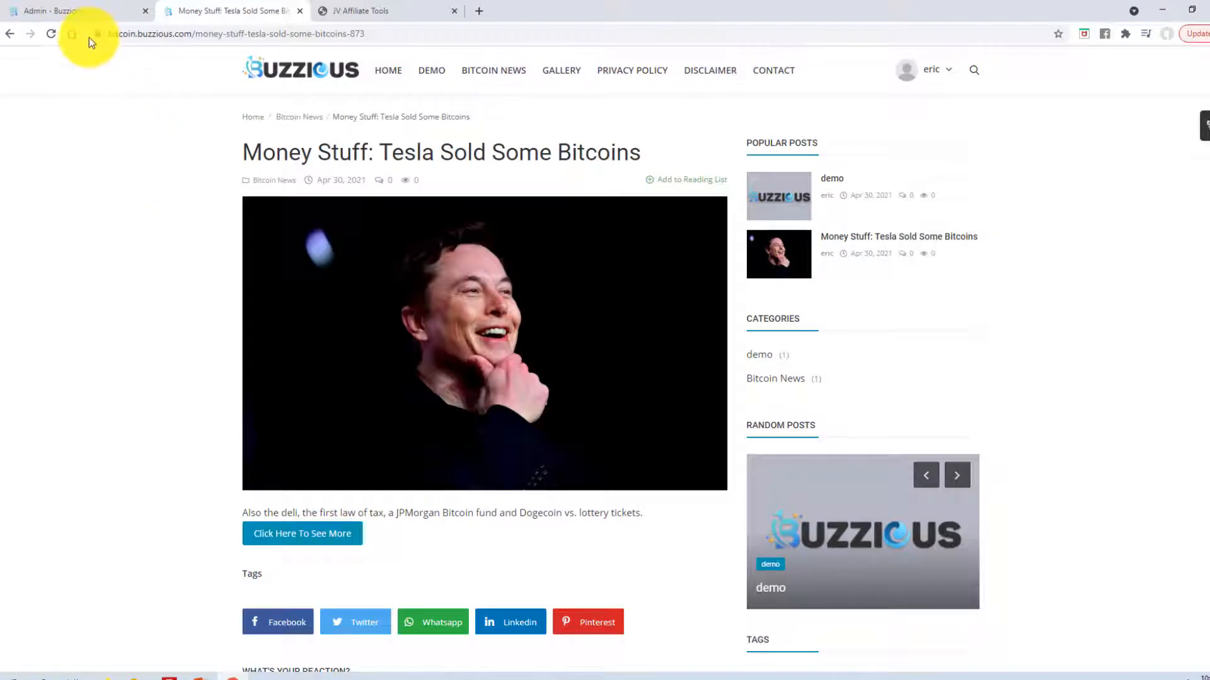
click(90, 10)
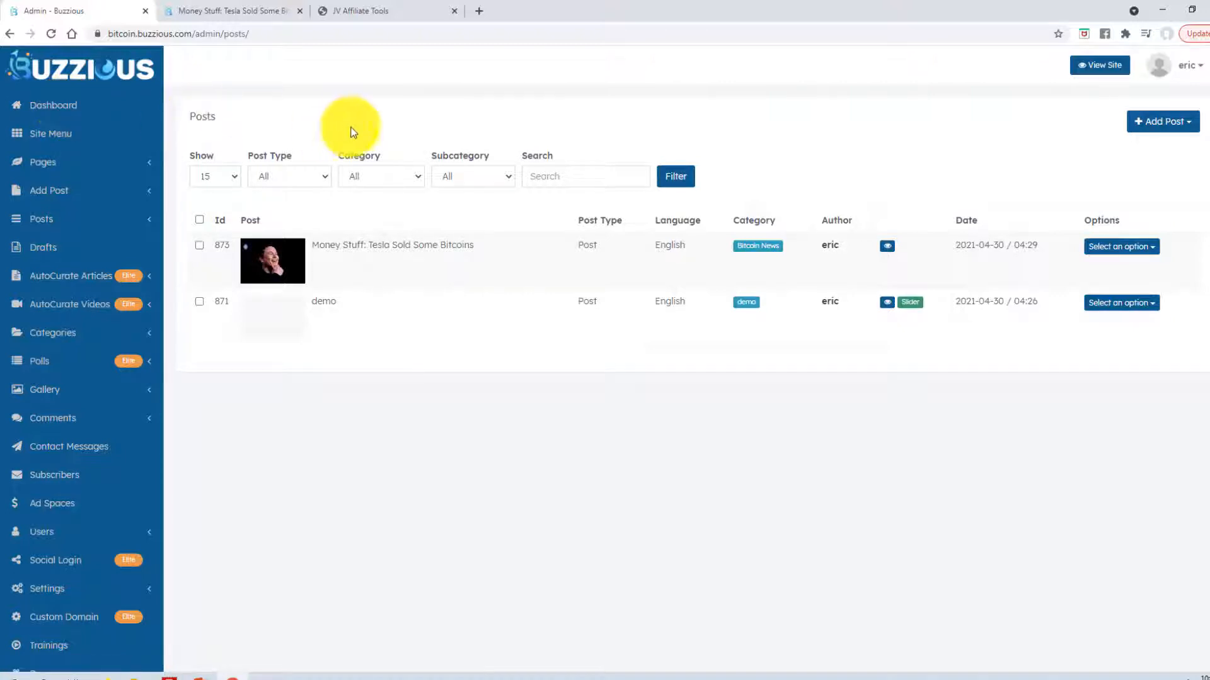
- Open the edit page for the BitcoinNews site's details
click(1197, 74)
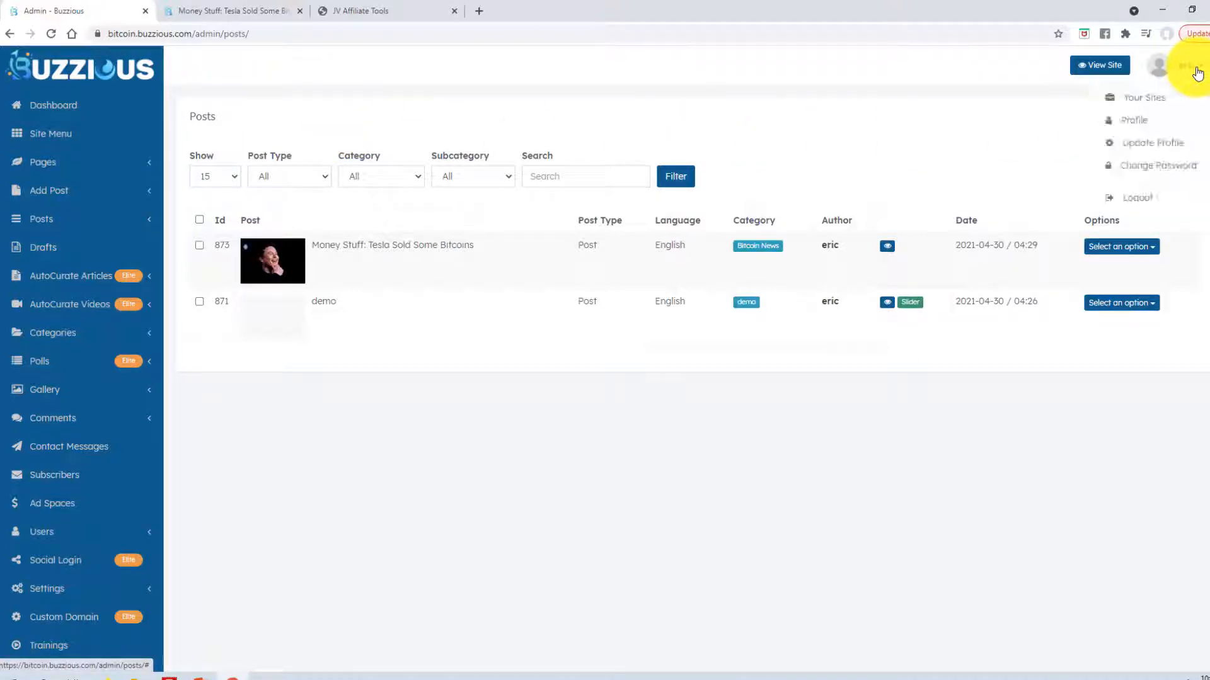
click(1153, 101)
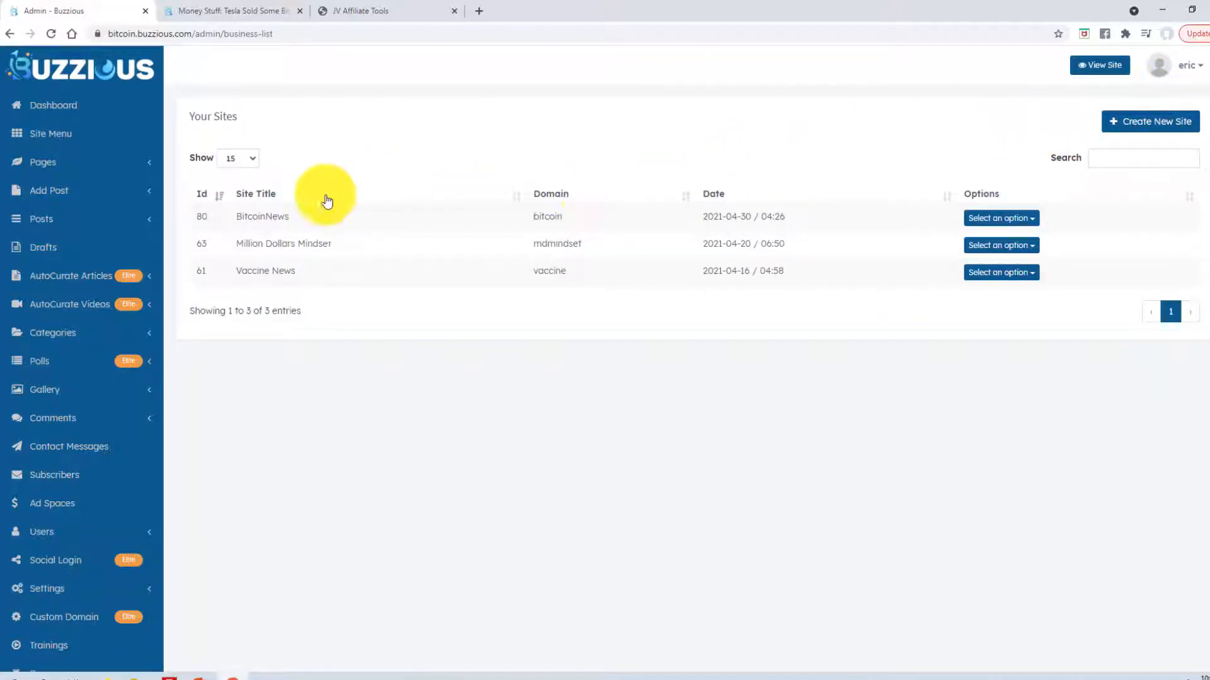
click(1013, 220)
click(988, 262)
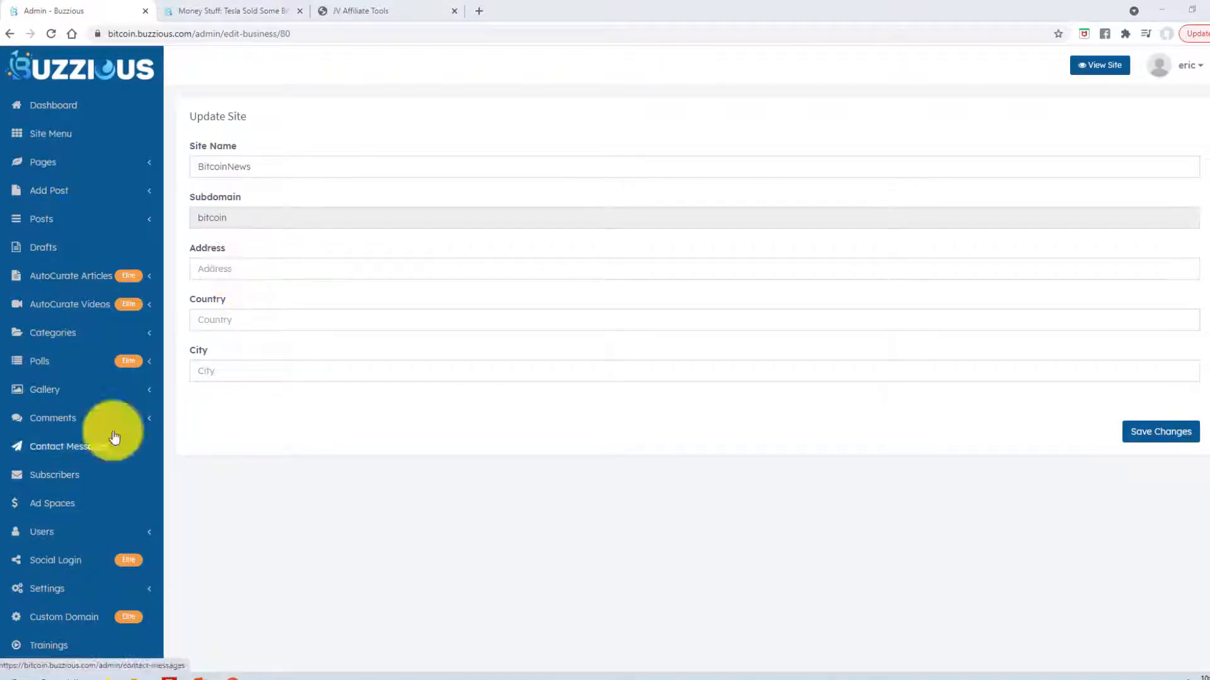
- Fill in the street address, country USA and city, and rename the site Bitcoin News
click(265, 268)
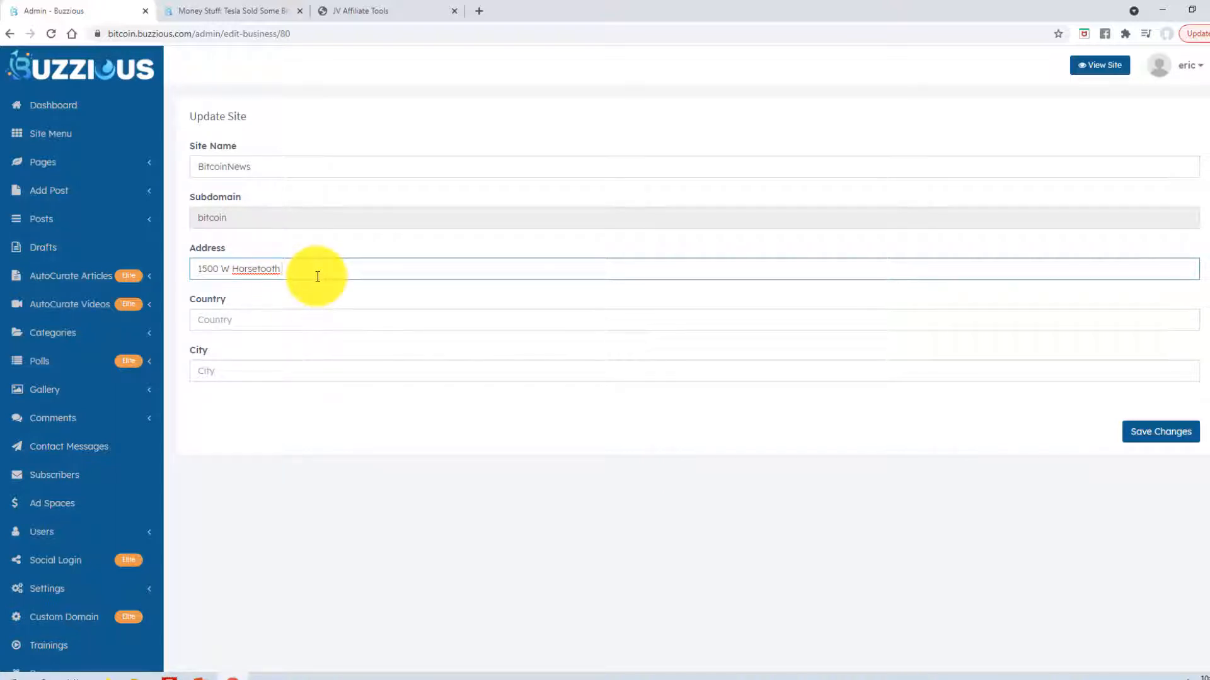
click(242, 318)
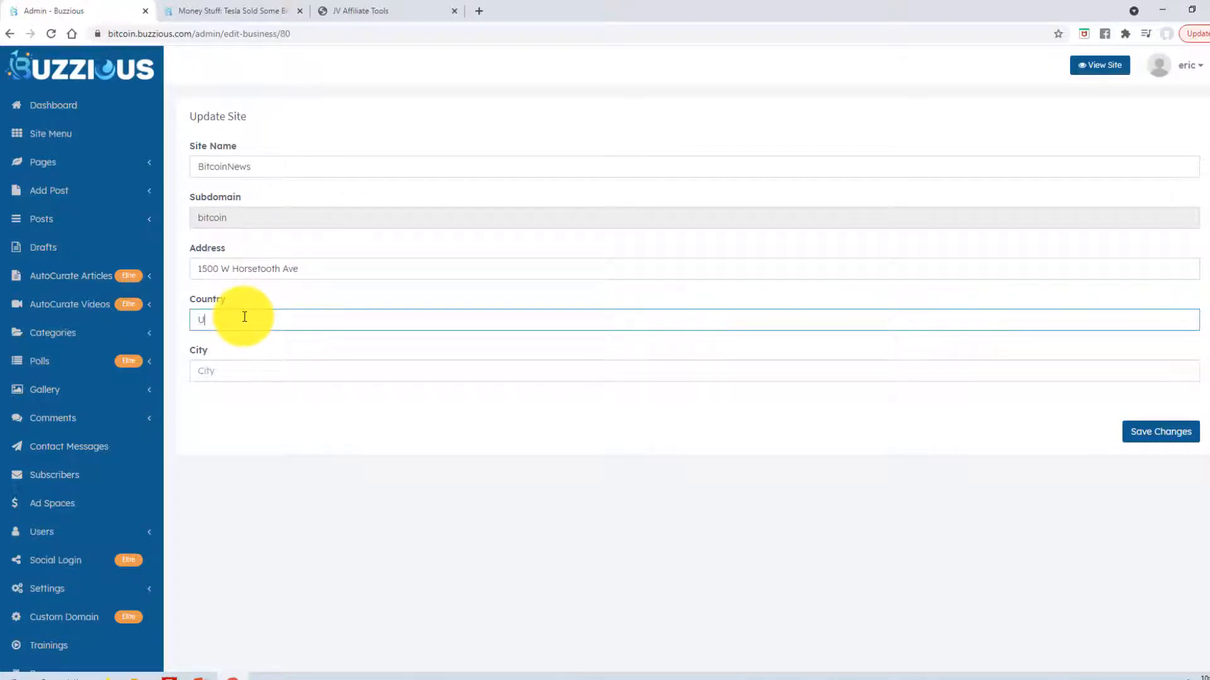
text(USA)
click(226, 377)
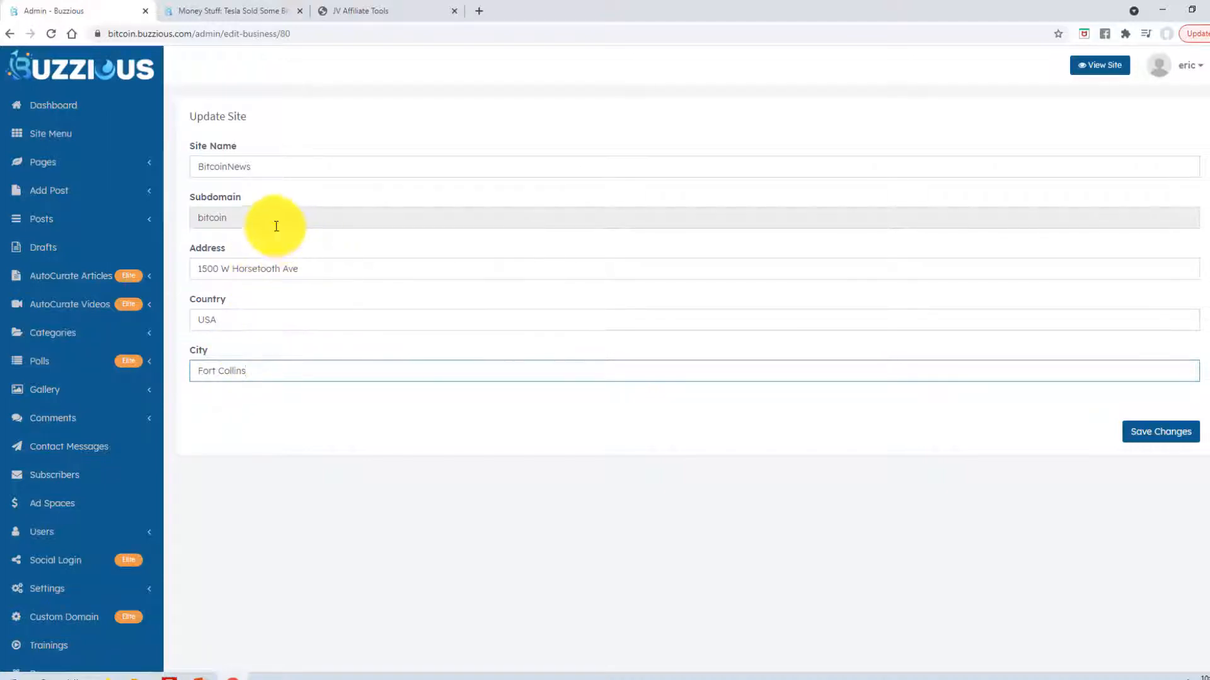
click(239, 173)
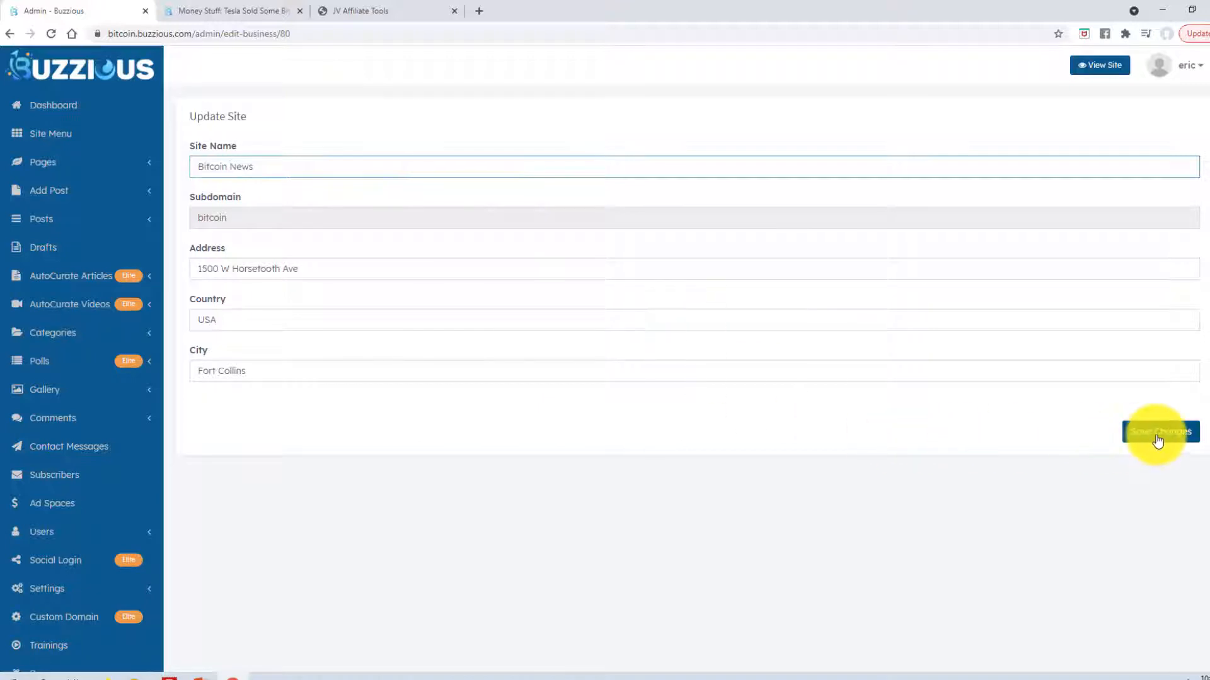
click(1131, 439)
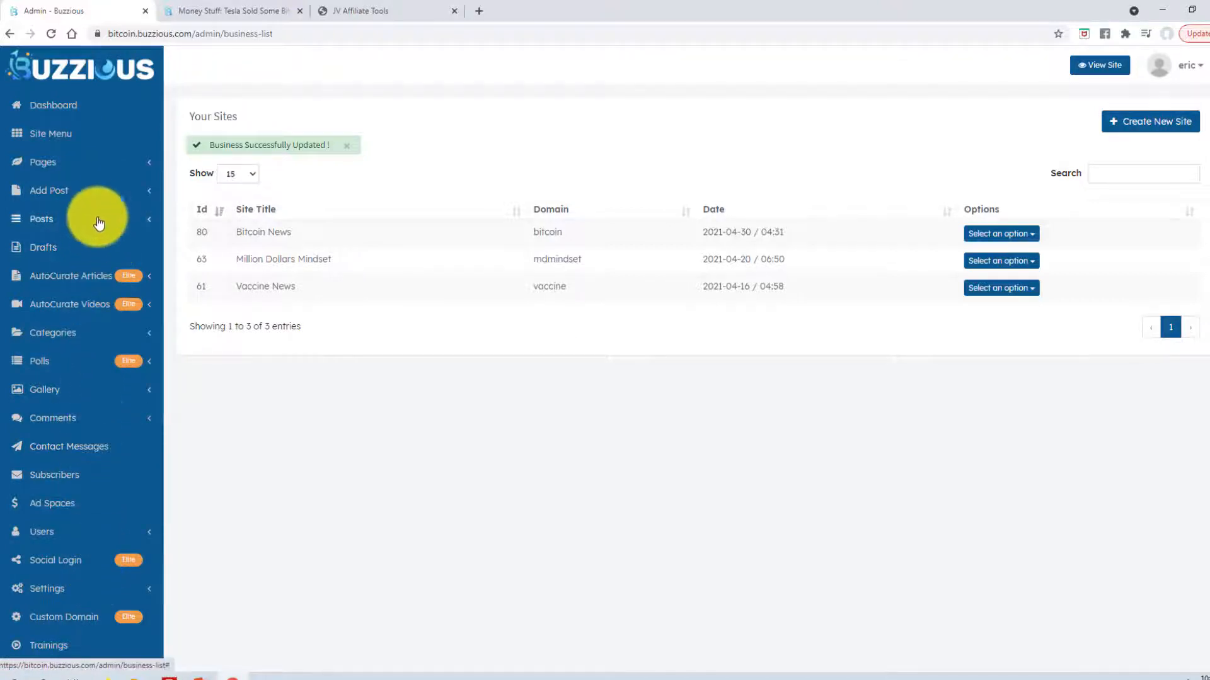
- View the site's five default pages, then bring up the Add Post options
click(145, 167)
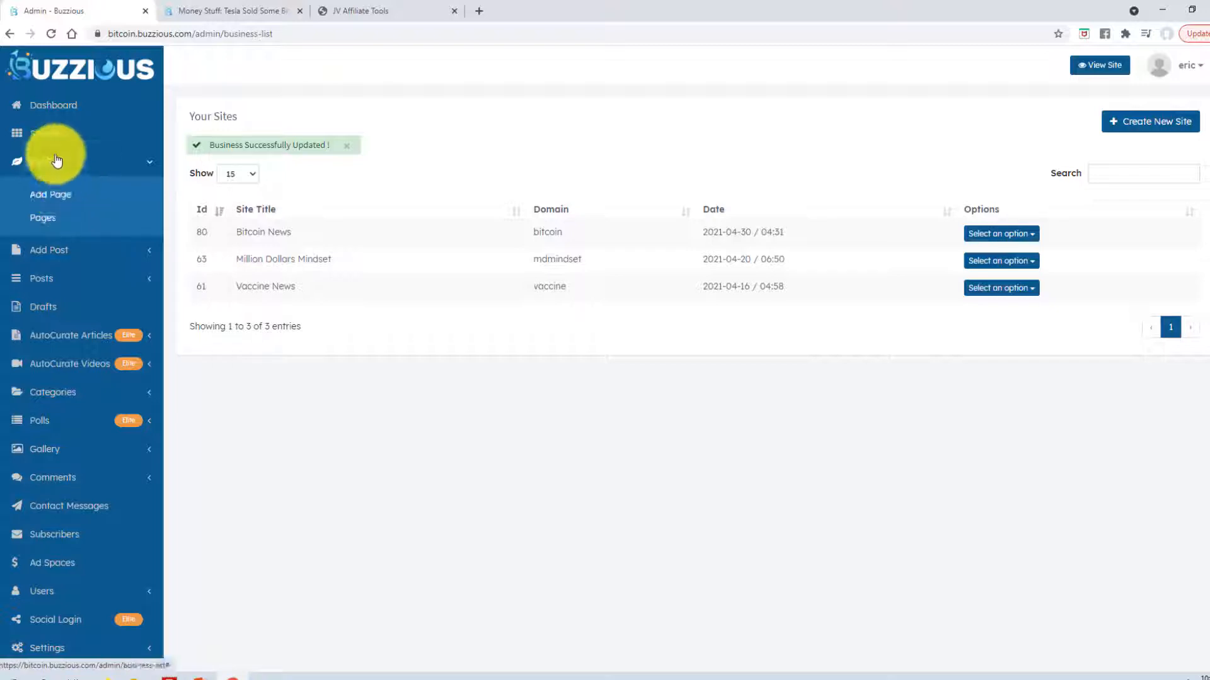
click(50, 221)
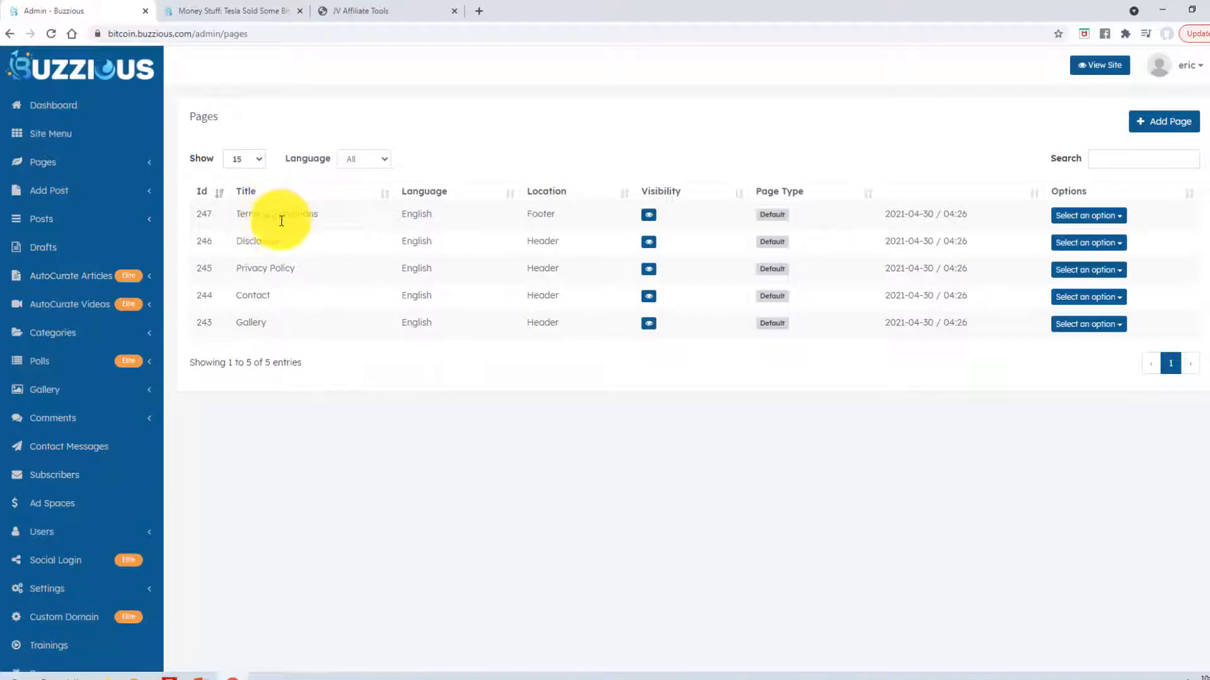
click(142, 192)
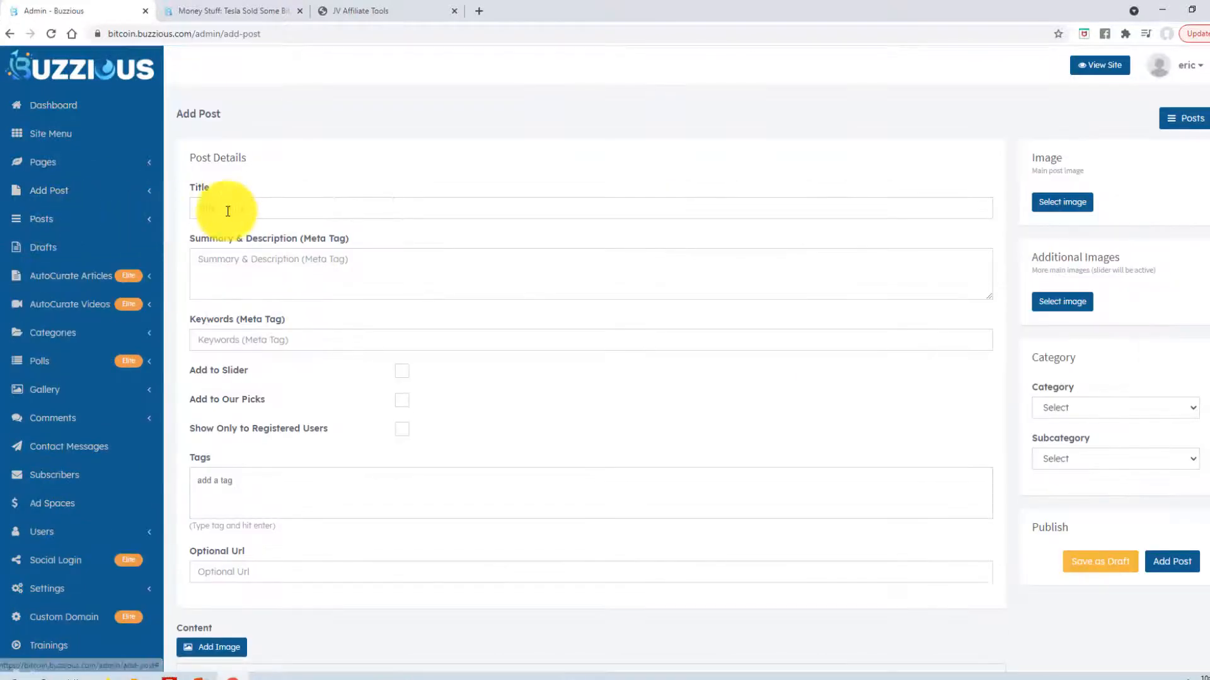
- Open a new blank post form
click(121, 221)
click(97, 192)
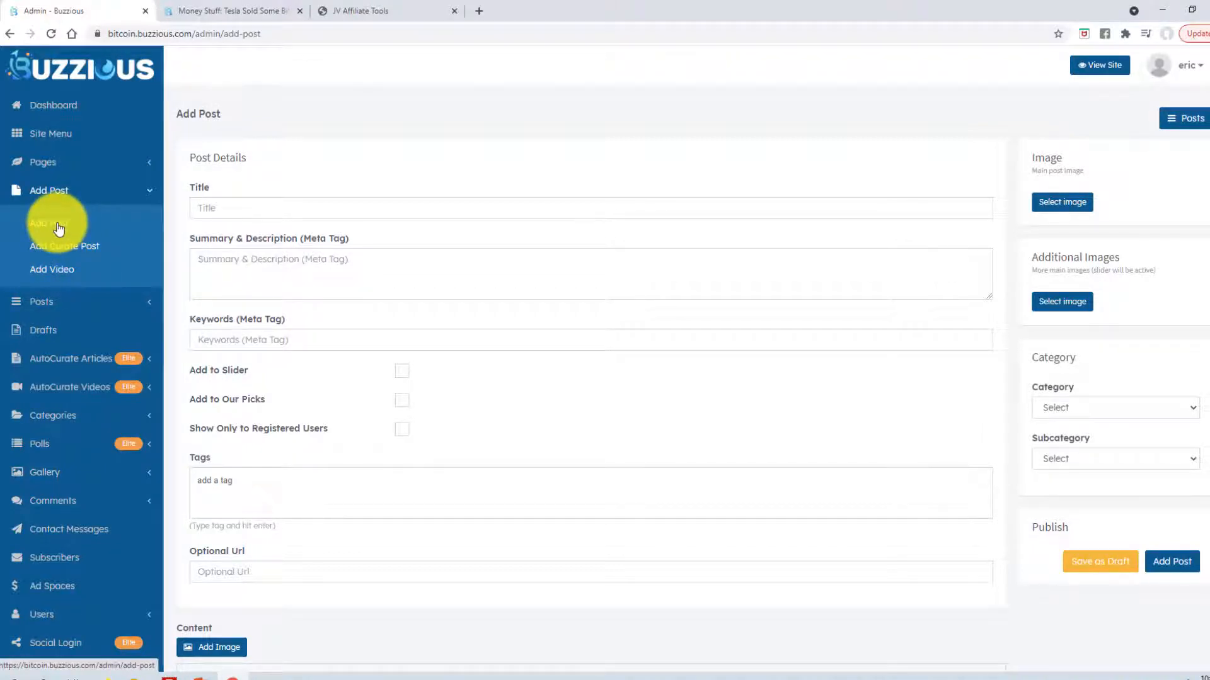
click(59, 228)
click(221, 206)
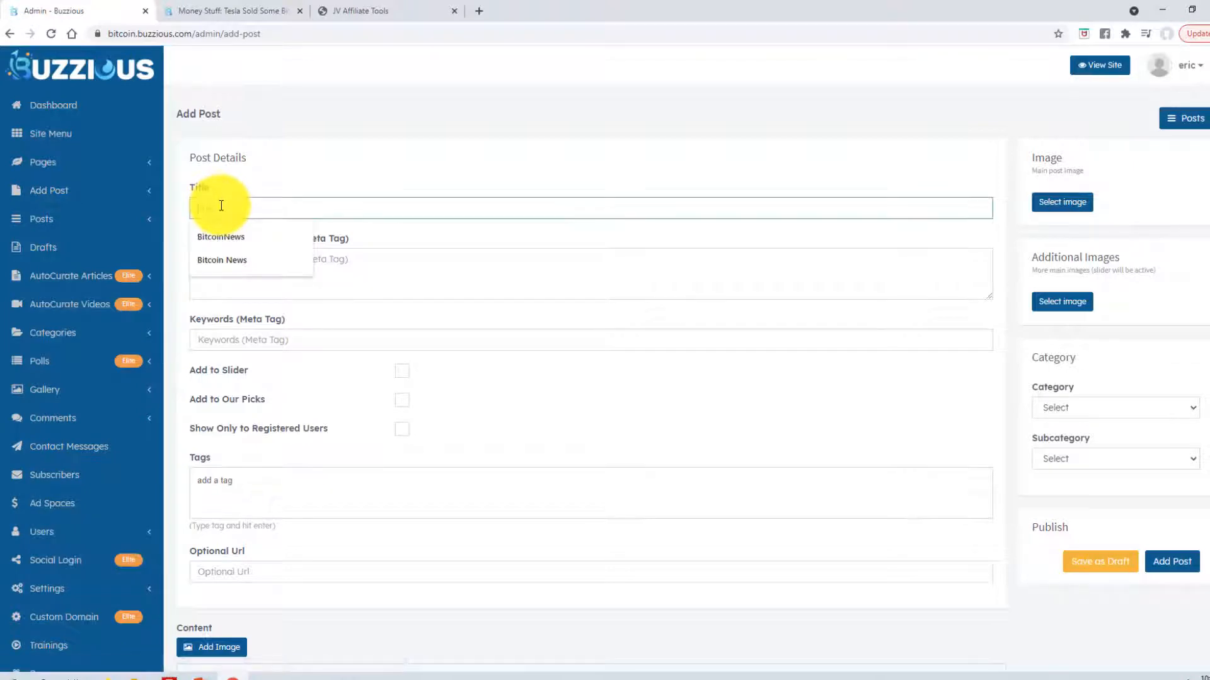
- Enter the post title 'Bitcoin news for today's date'
click(259, 184)
click(244, 202)
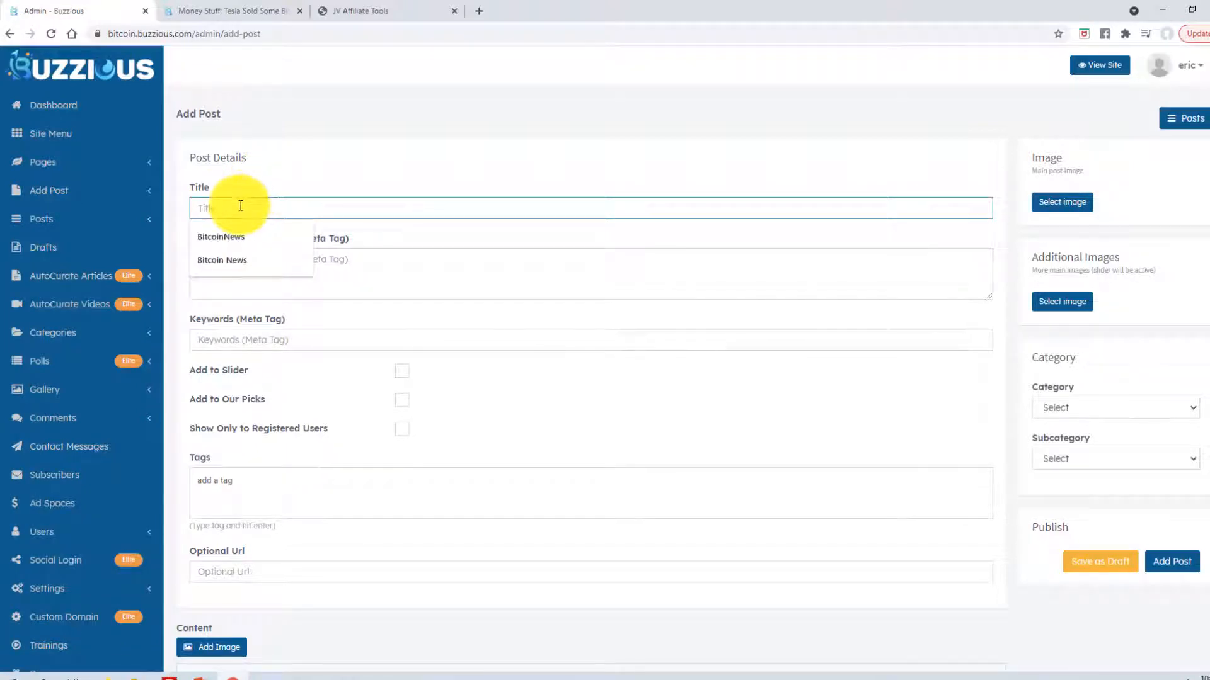
text(Bitcoin News for today's date)
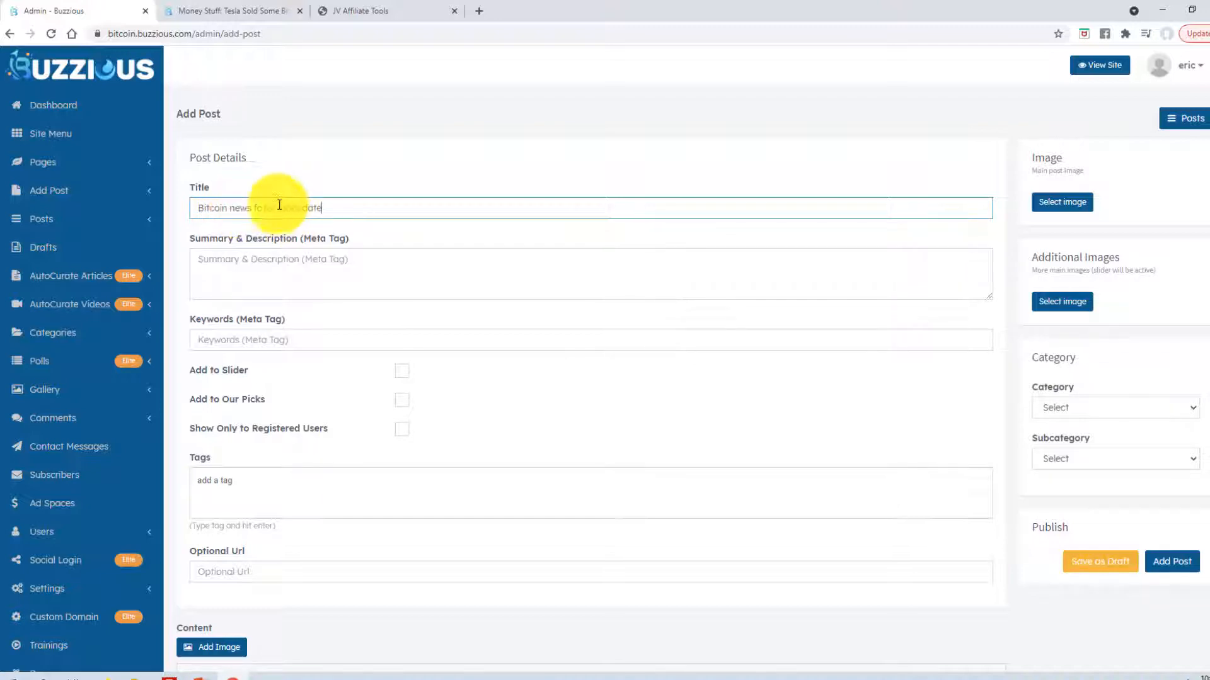
drag(269, 206, 349, 206)
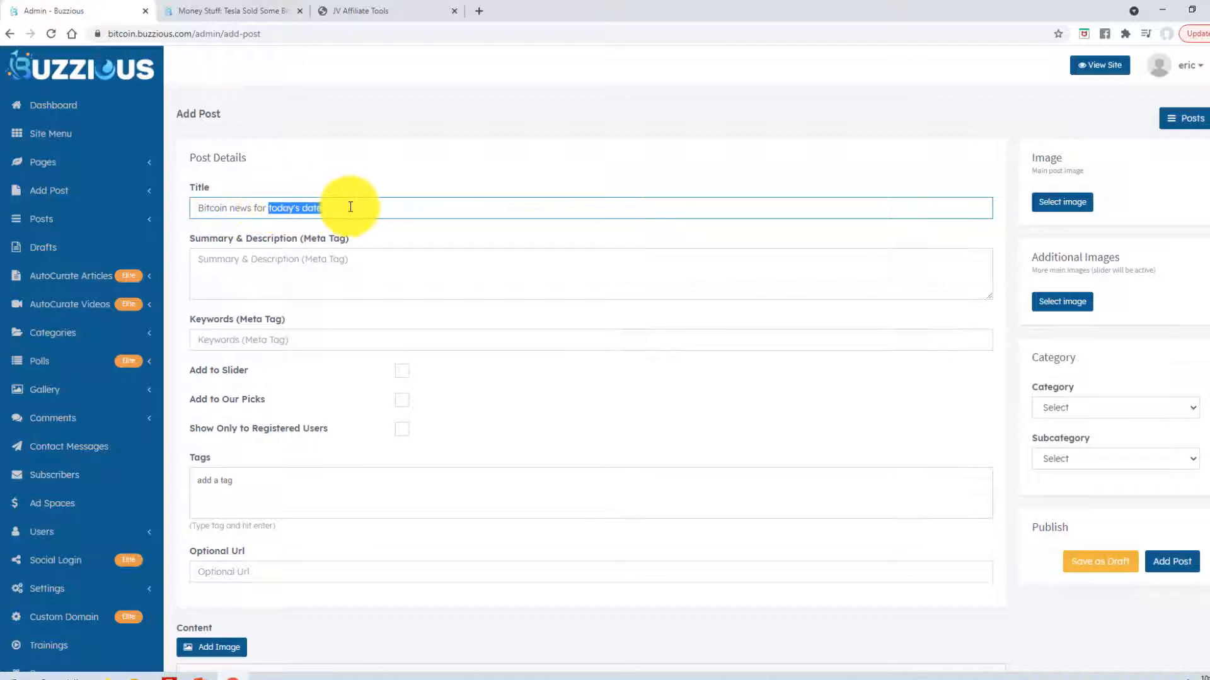
click(349, 206)
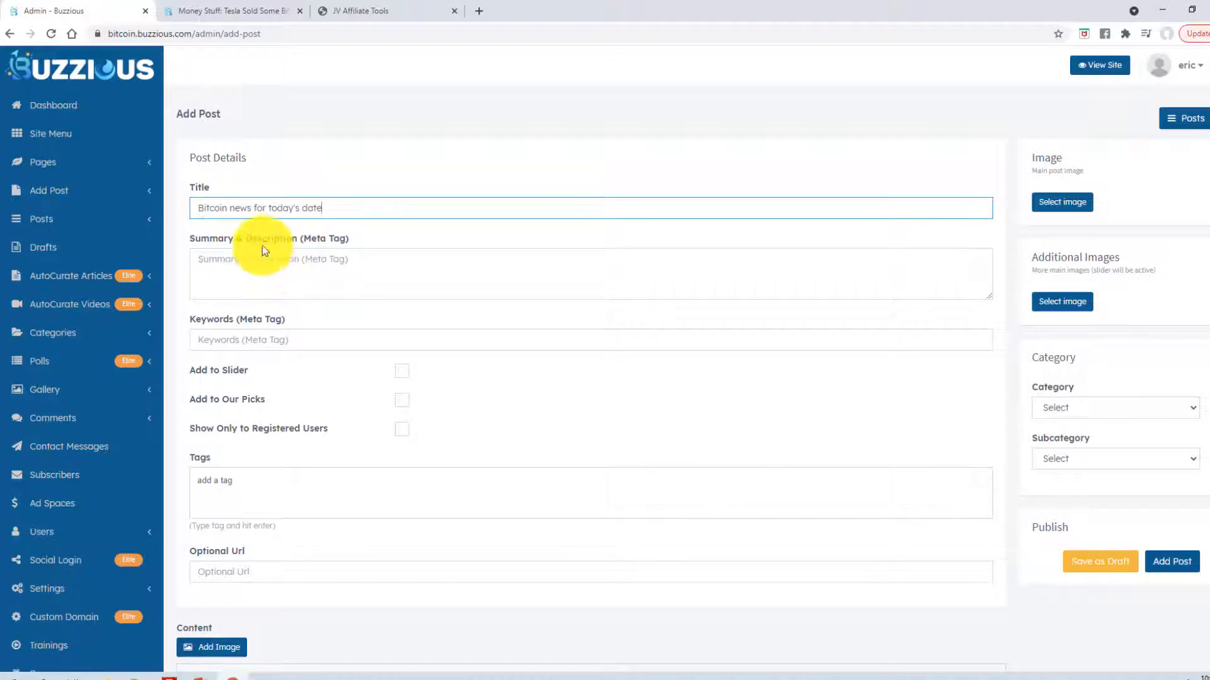
- Tick Add to Slider so the post appears in the slider
click(264, 262)
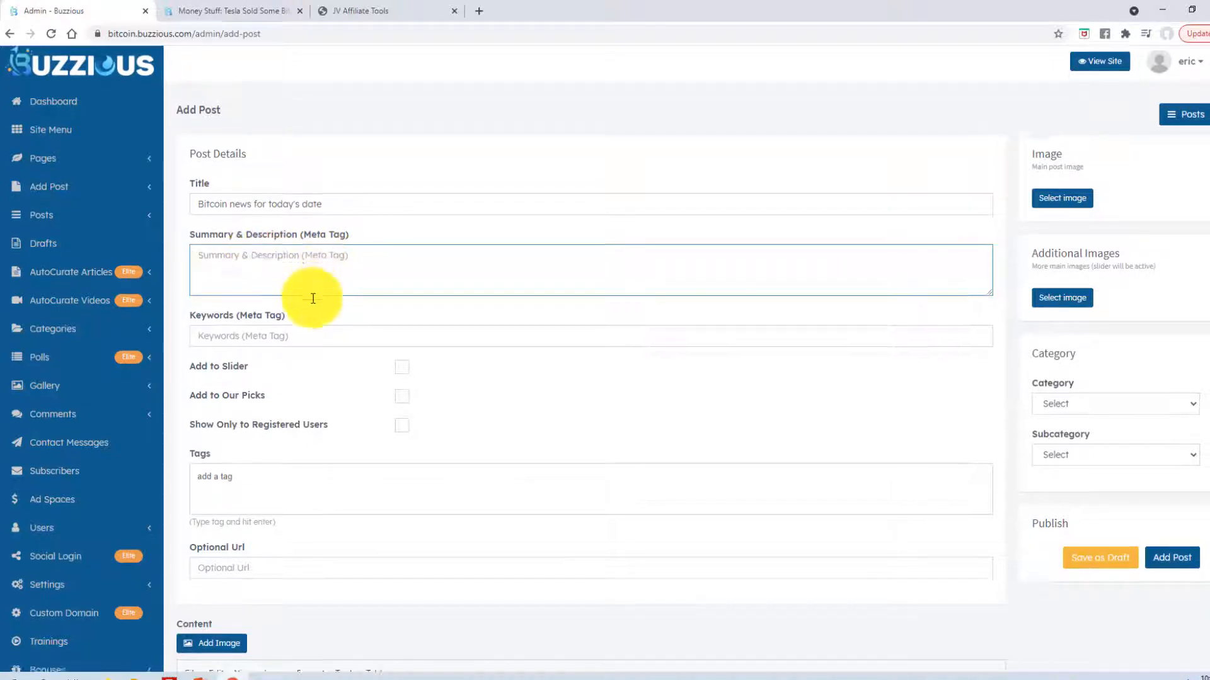
scroll(290, 277, down, 1)
click(219, 278)
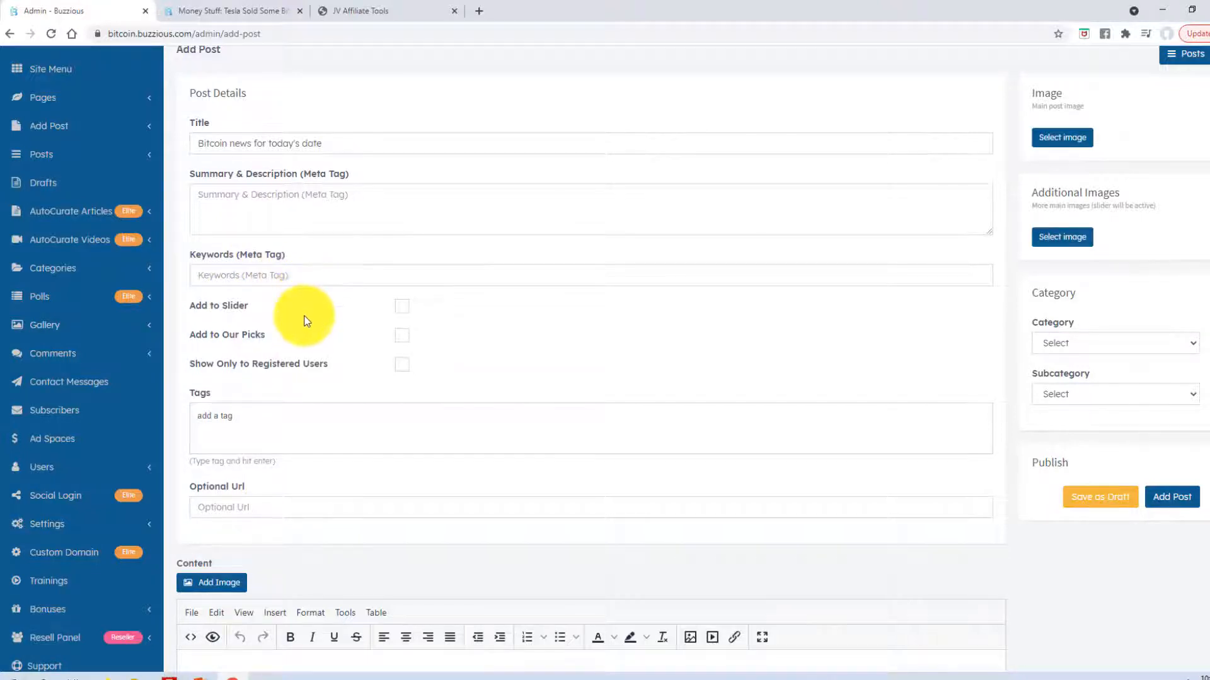
scroll(271, 277, up, 1)
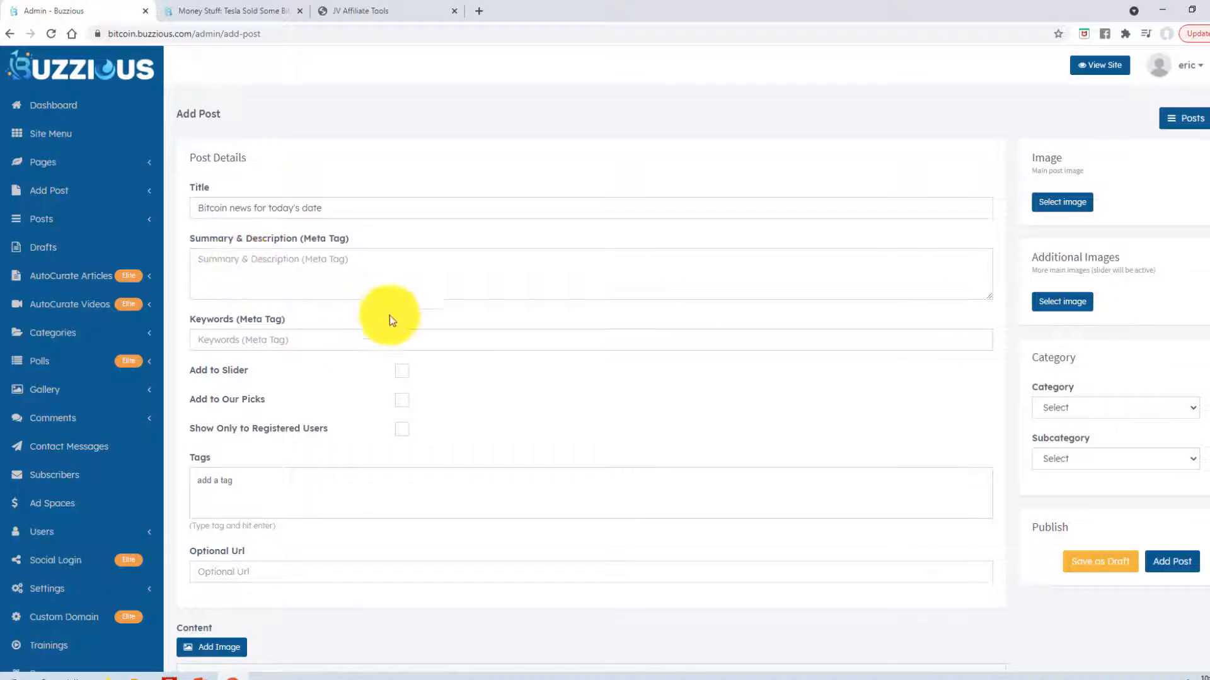
scroll(384, 321, down, 2)
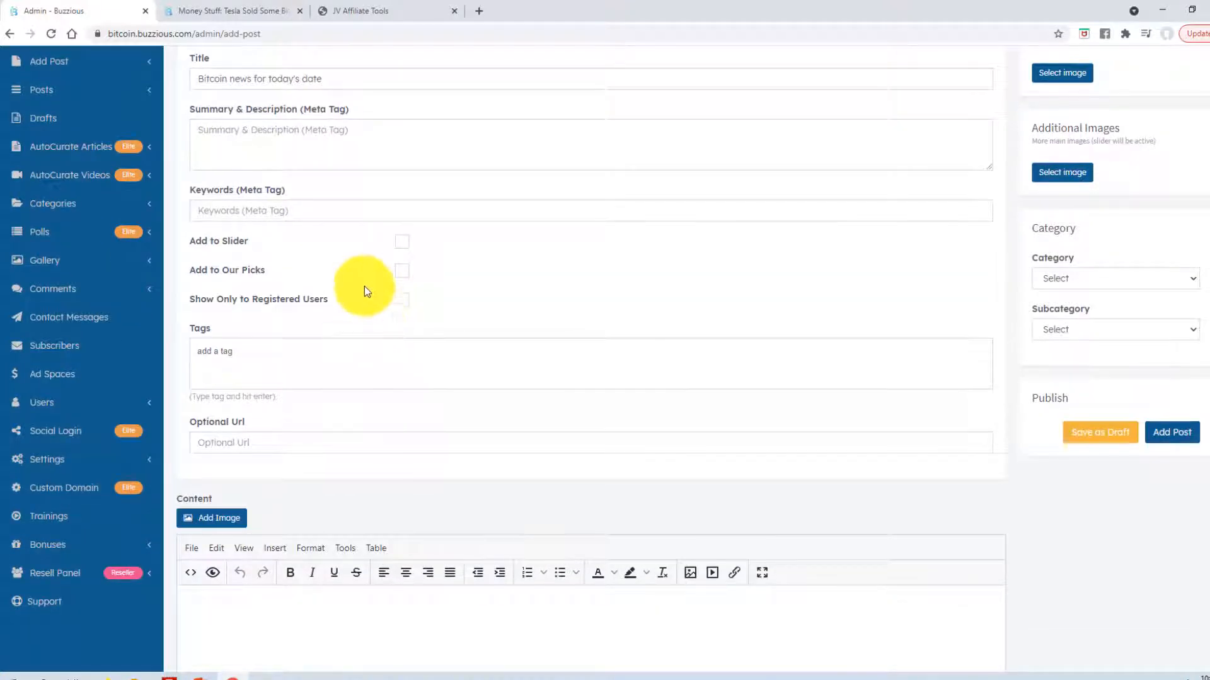
click(402, 243)
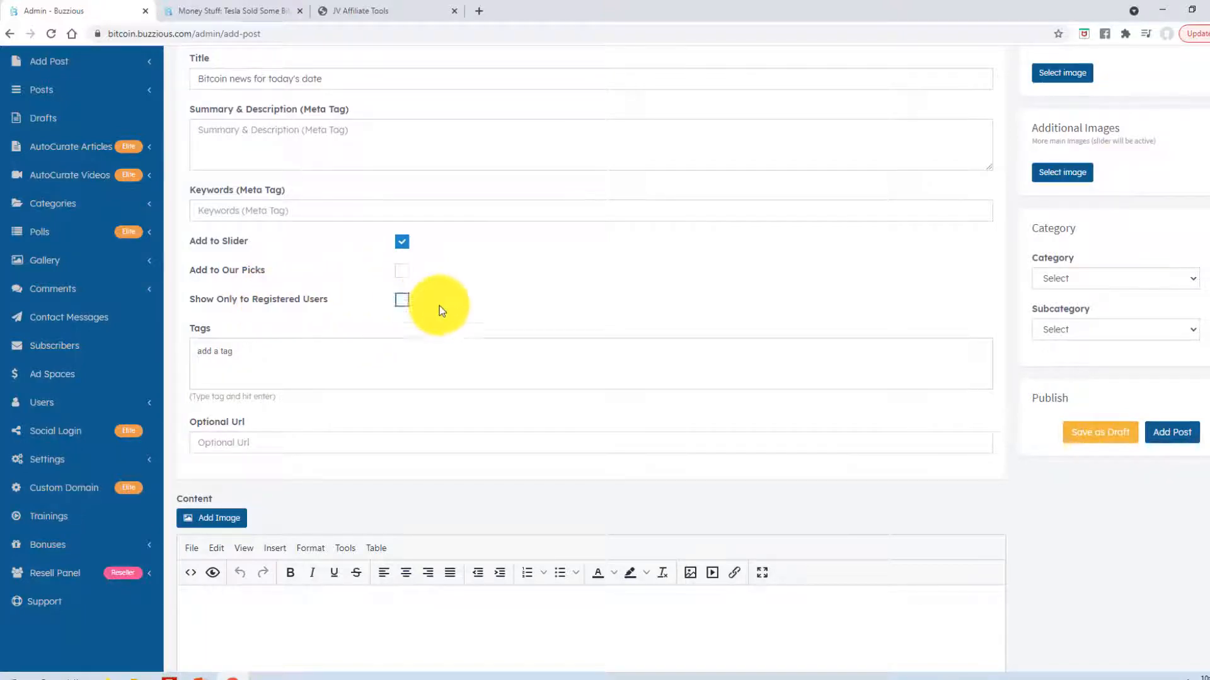
scroll(444, 311, up, 2)
scroll(453, 329, down, 5)
scroll(457, 343, up, 5)
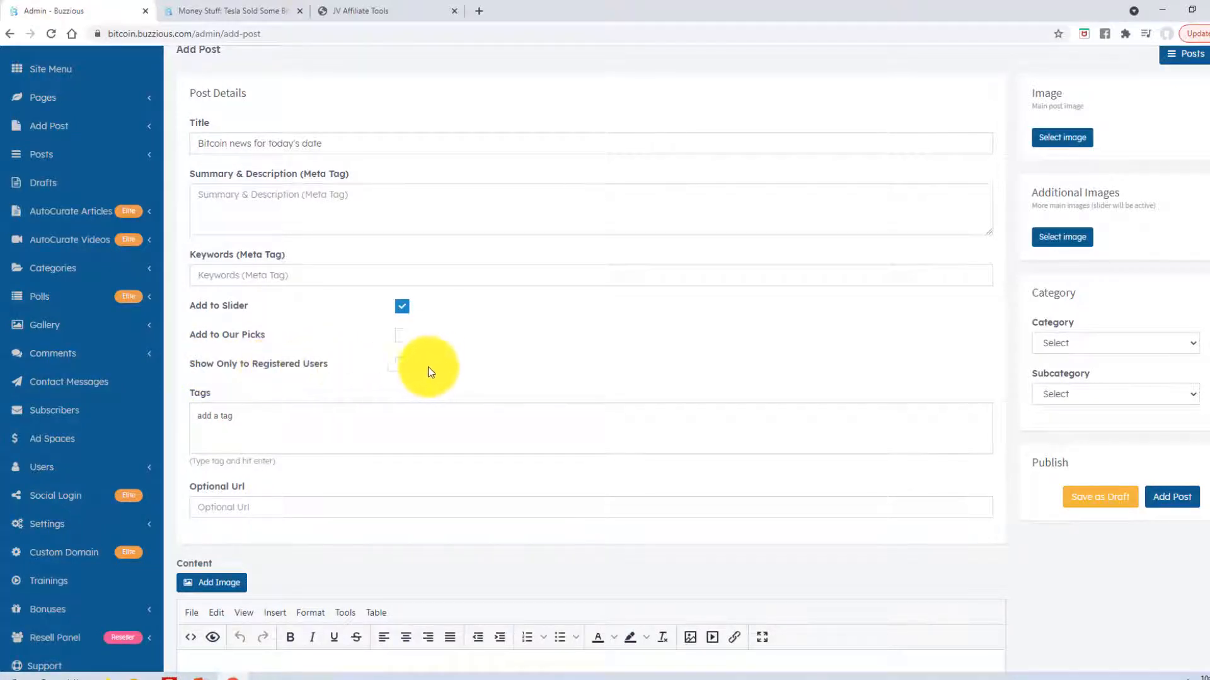
scroll(308, 364, down, 2)
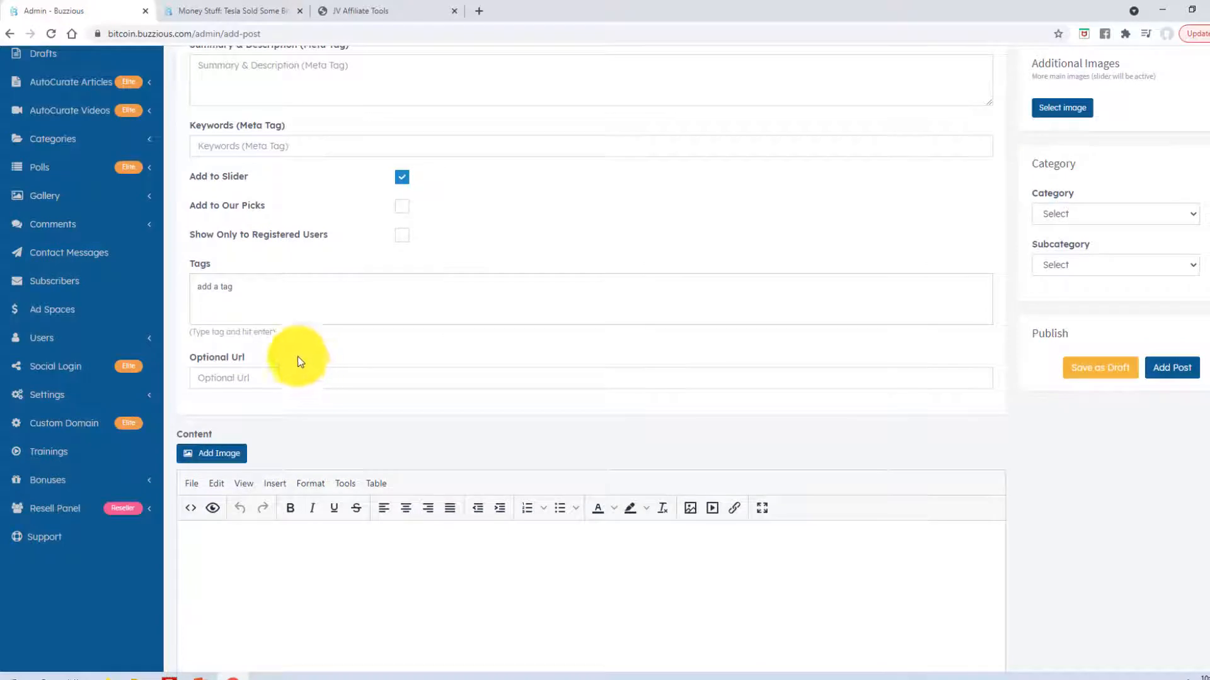
scroll(315, 341, down, 4)
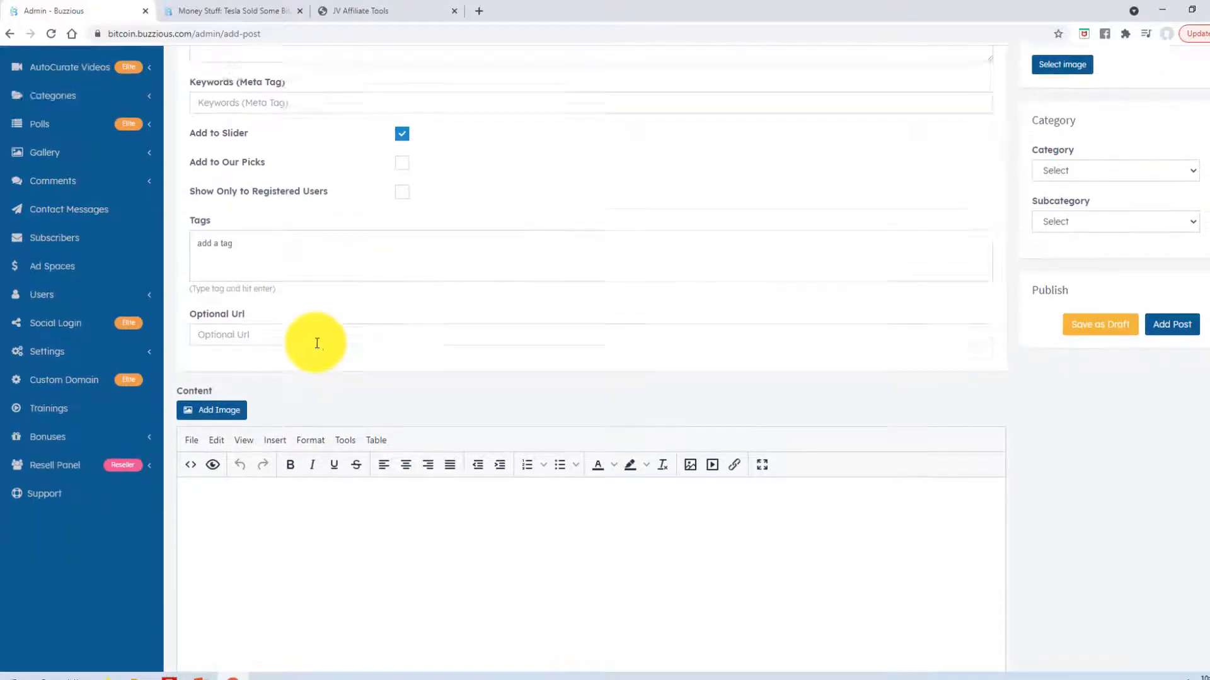
- Write a bitcoin market overview line followed by points #1 to #4 in the Content editor
click(277, 327)
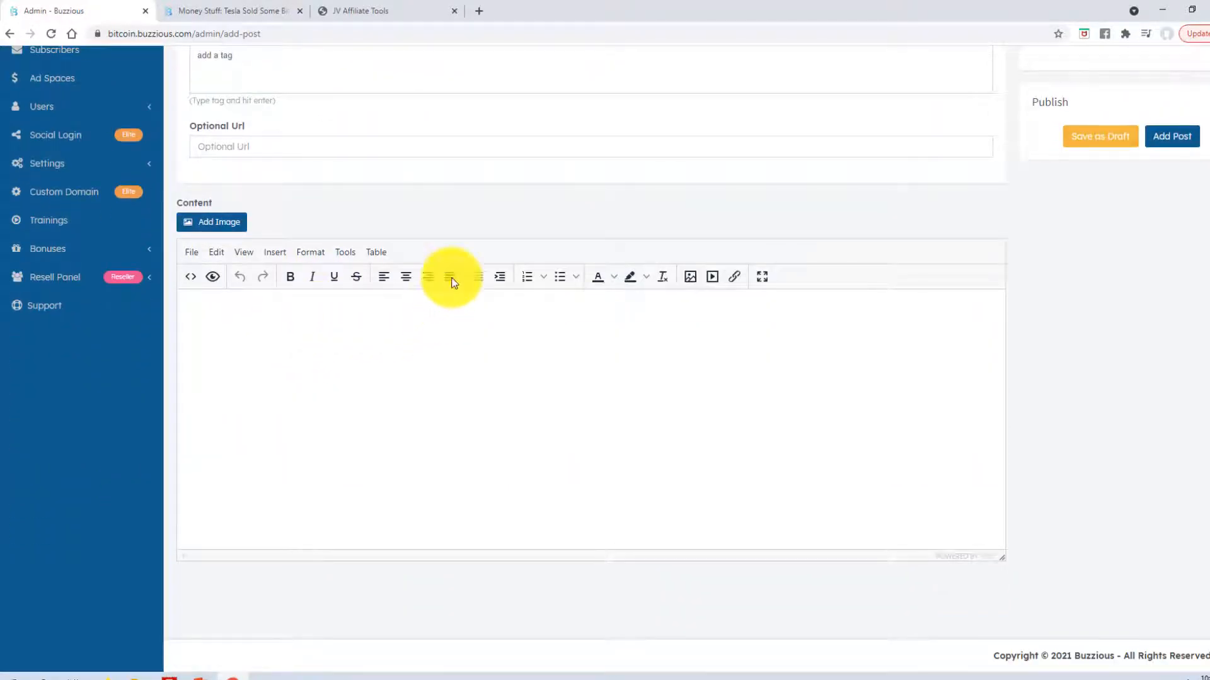
text(He)
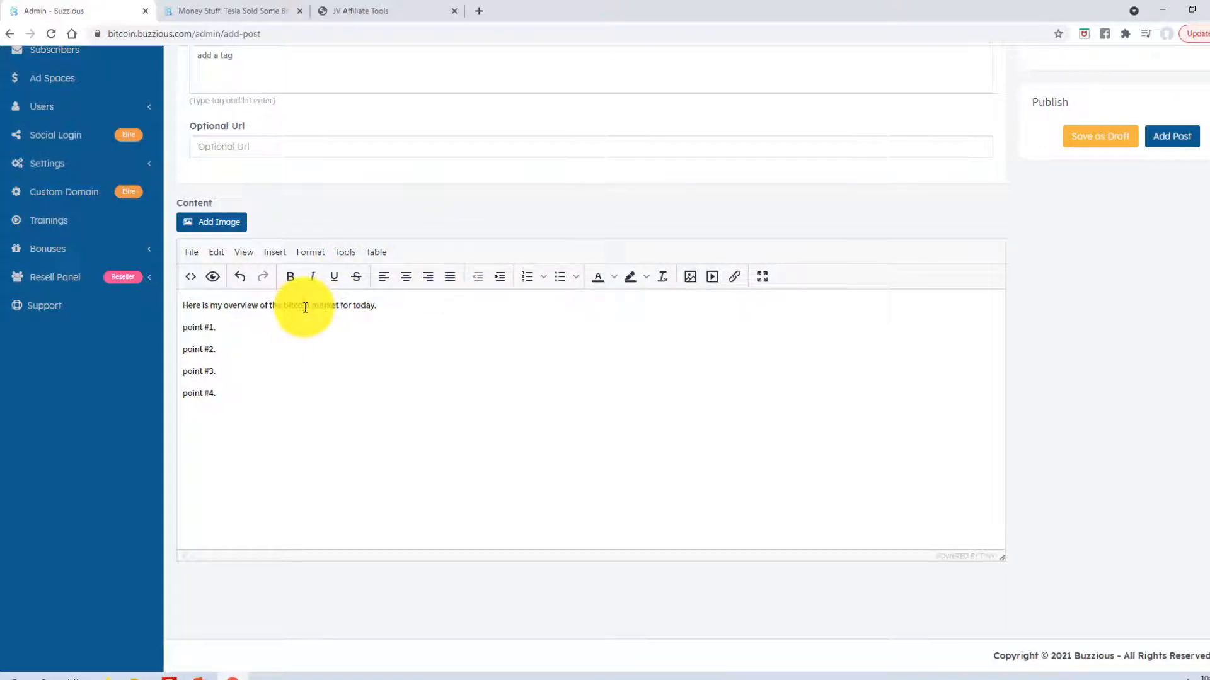
click(309, 420)
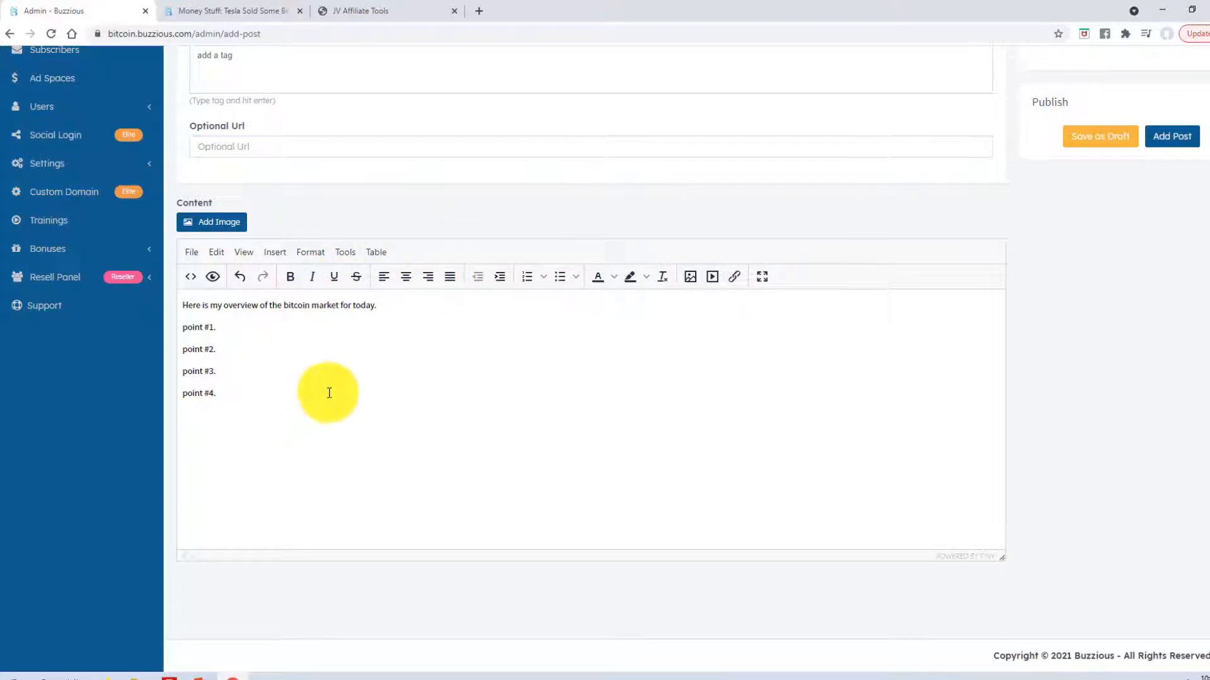
scroll(329, 410, up, 2)
scroll(341, 457, down, 2)
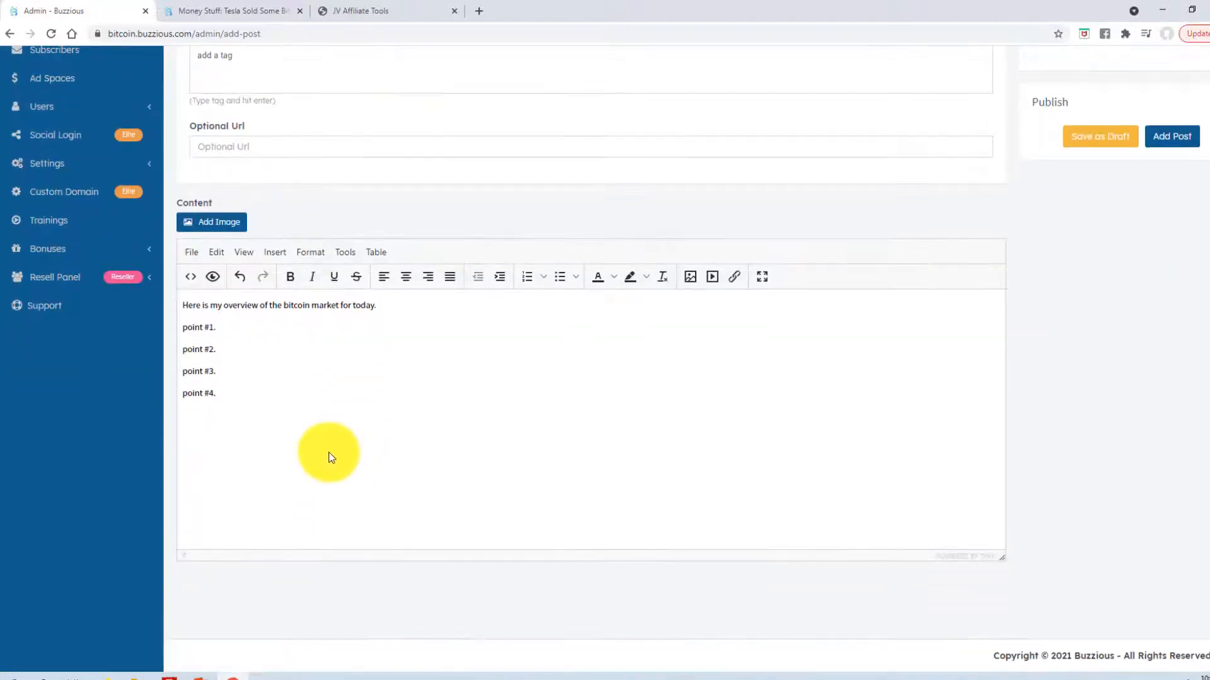
scroll(314, 383, up, 1)
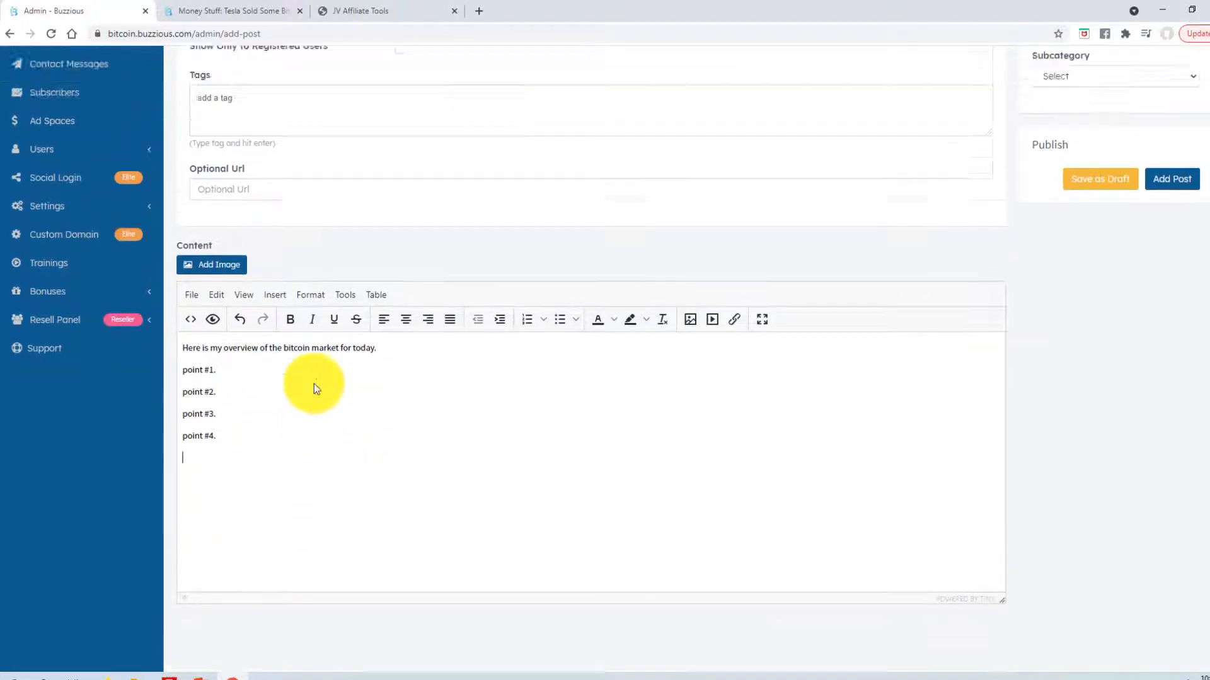
scroll(314, 384, up, 3)
scroll(296, 351, down, 4)
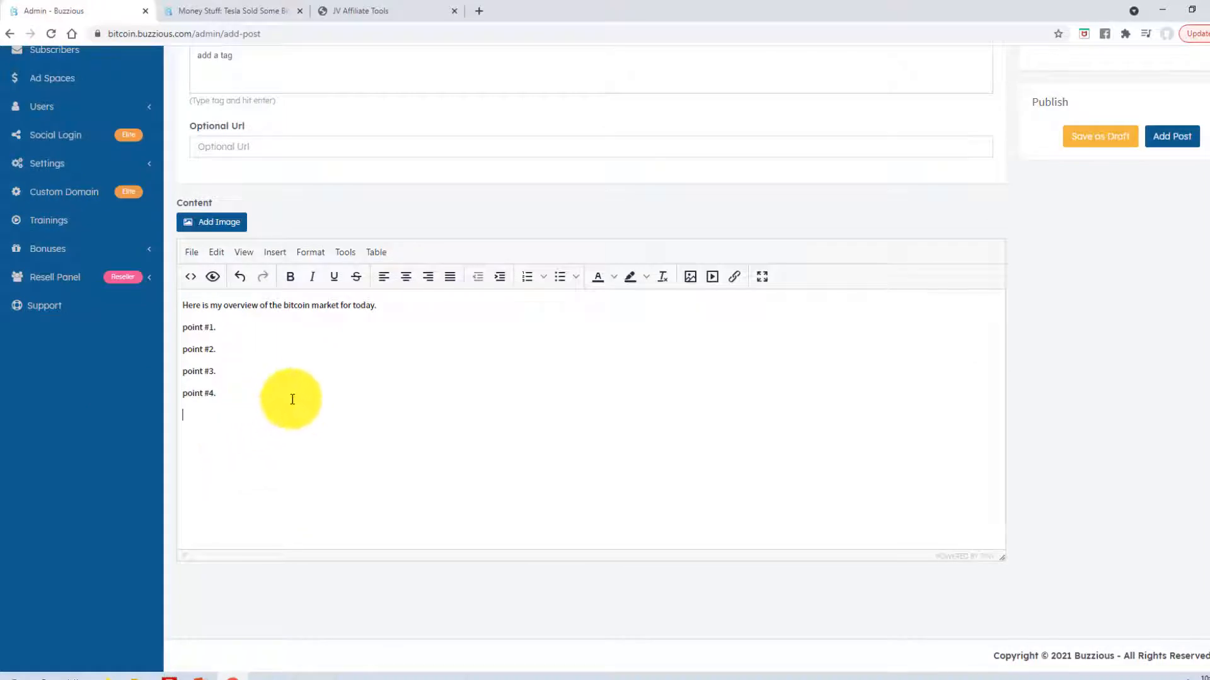
scroll(405, 435, up, 4)
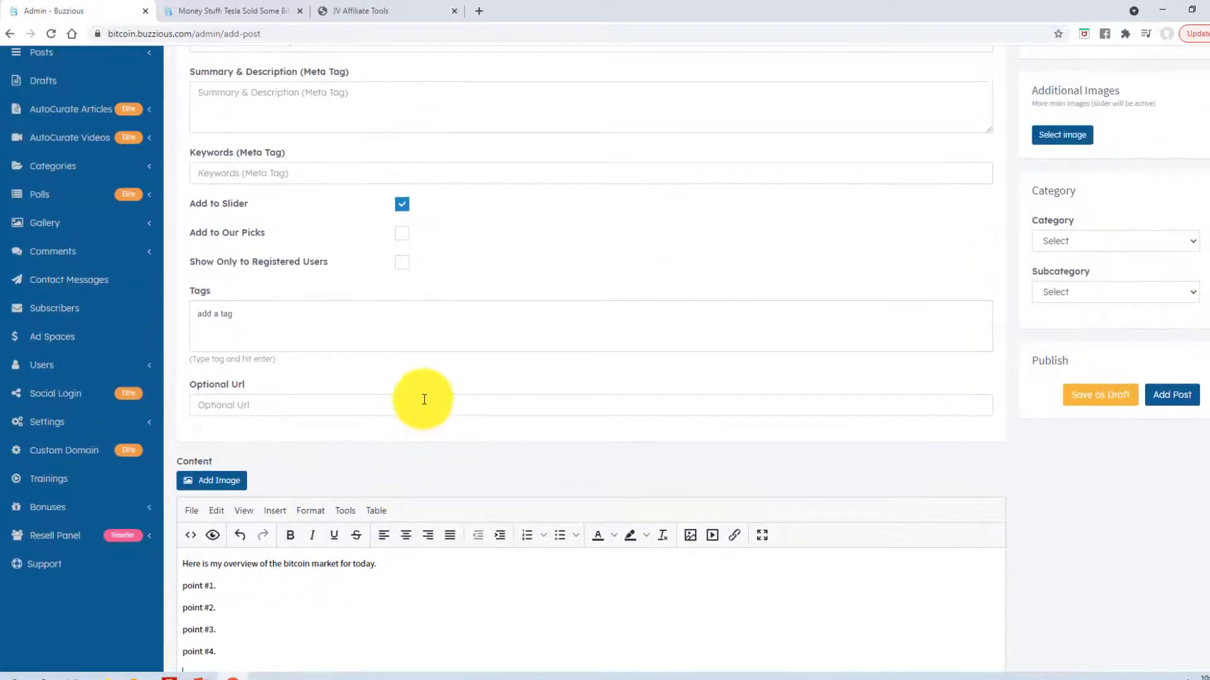
scroll(424, 399, up, 2)
- Set the post's category to Bitcoin News
click(1083, 372)
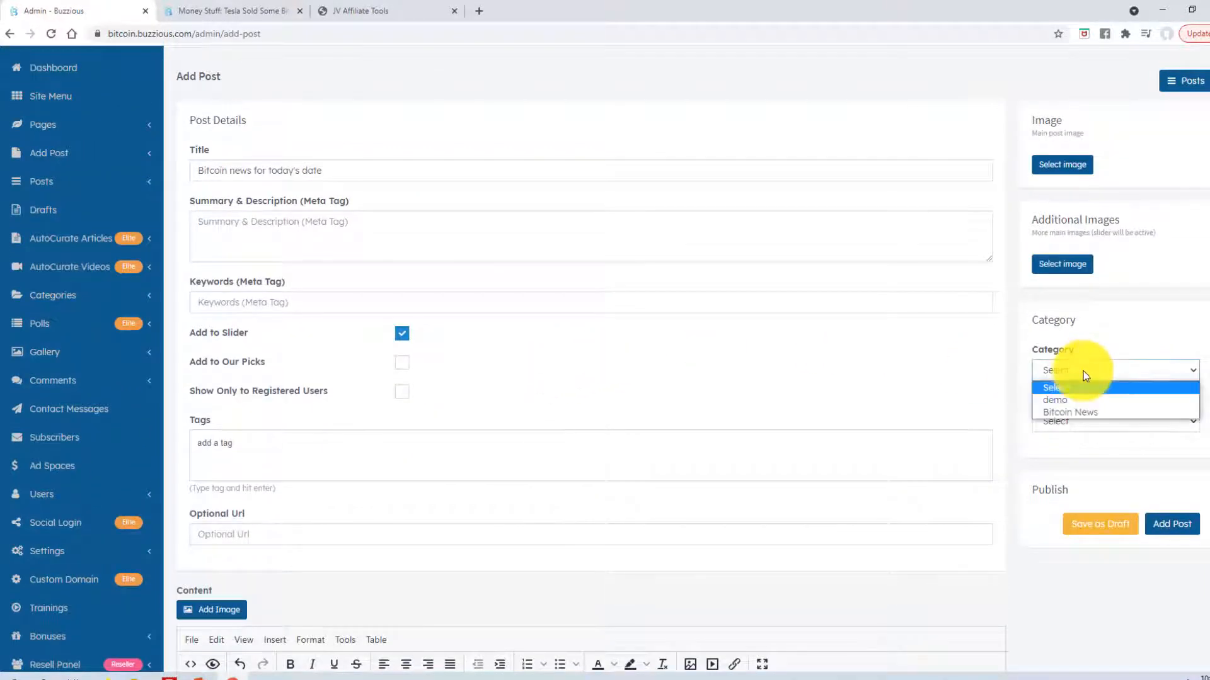
click(1068, 413)
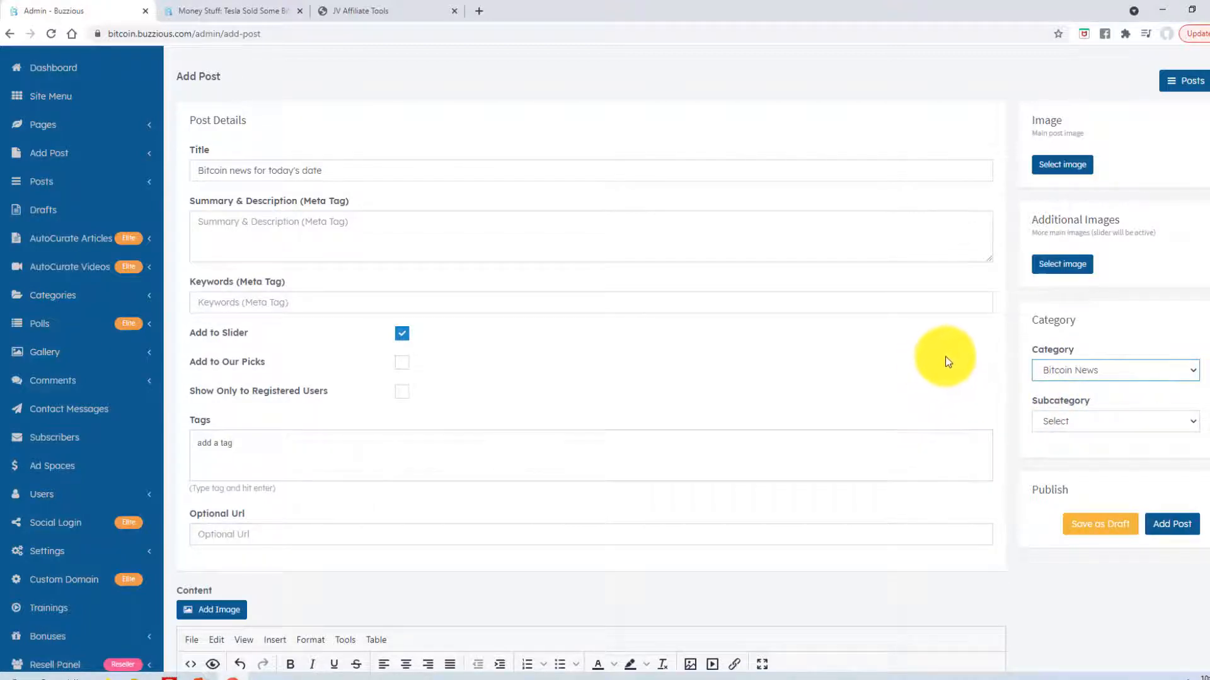
scroll(964, 334, up, 1)
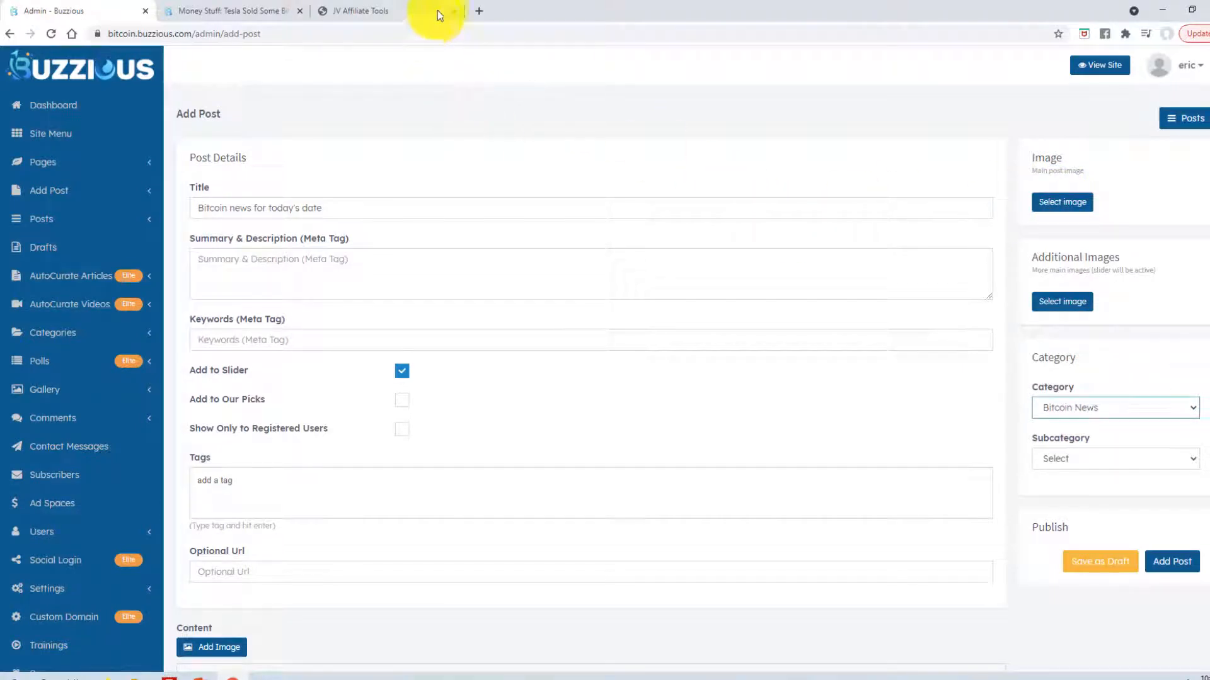
- Load pixabay.com in a new browser tab
click(480, 11)
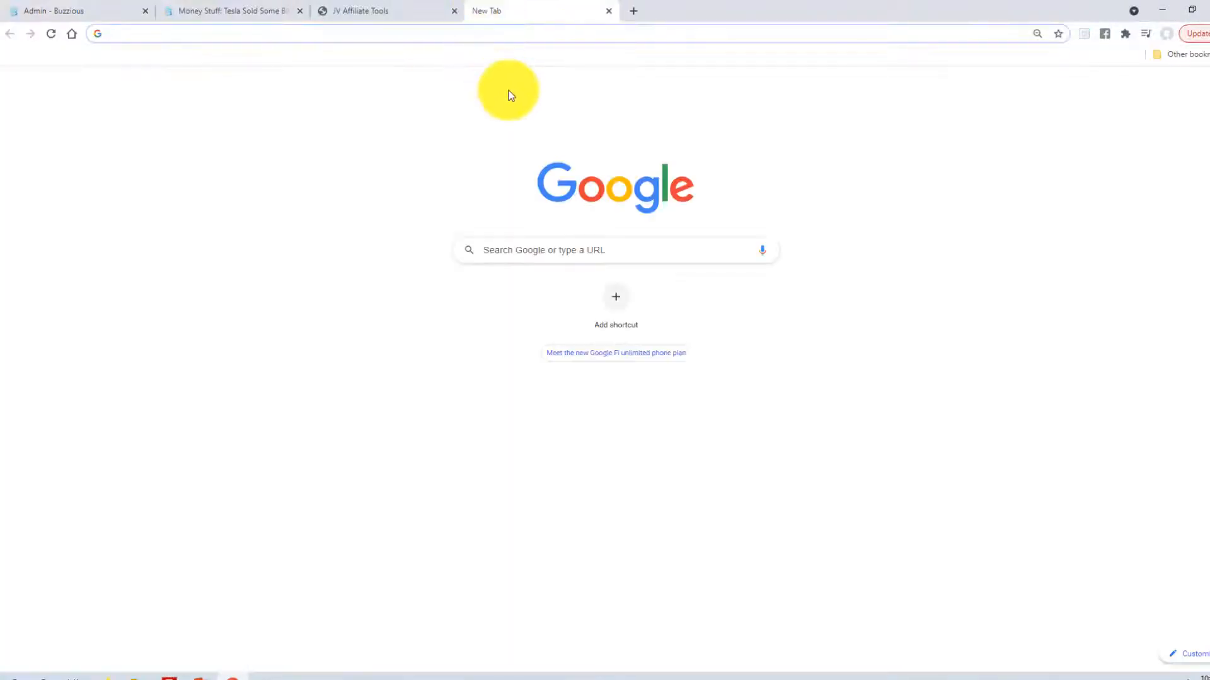
text(pixabay.co)
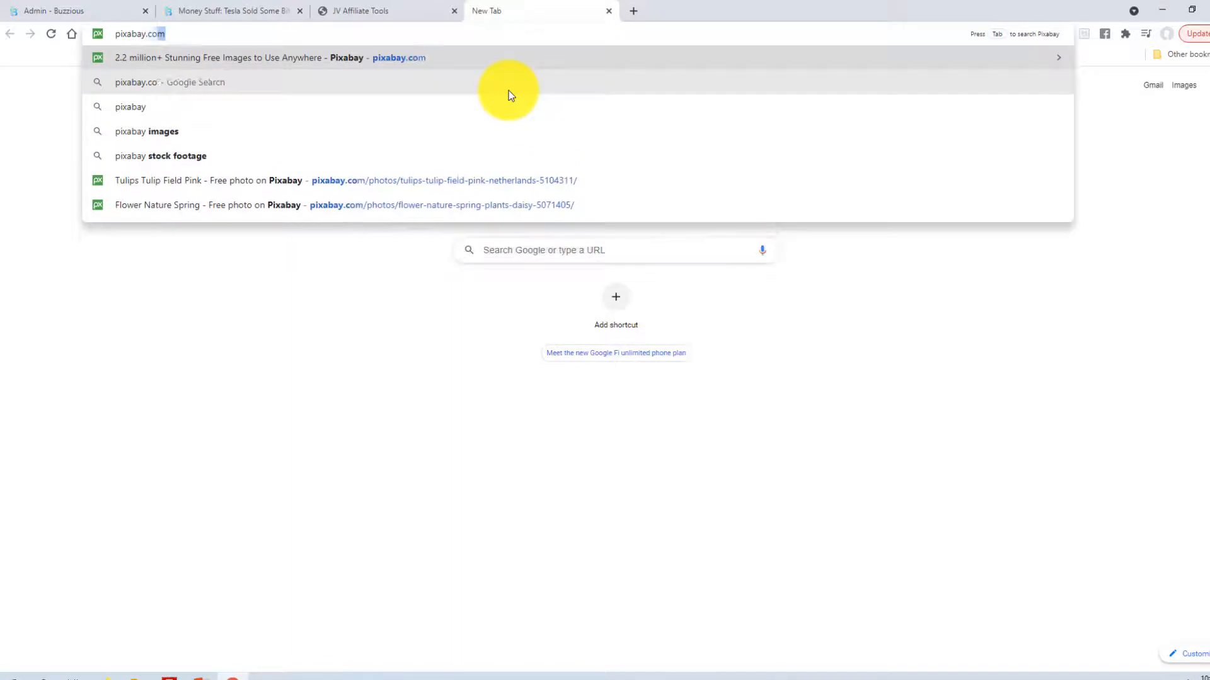
text(m)
key(Return)
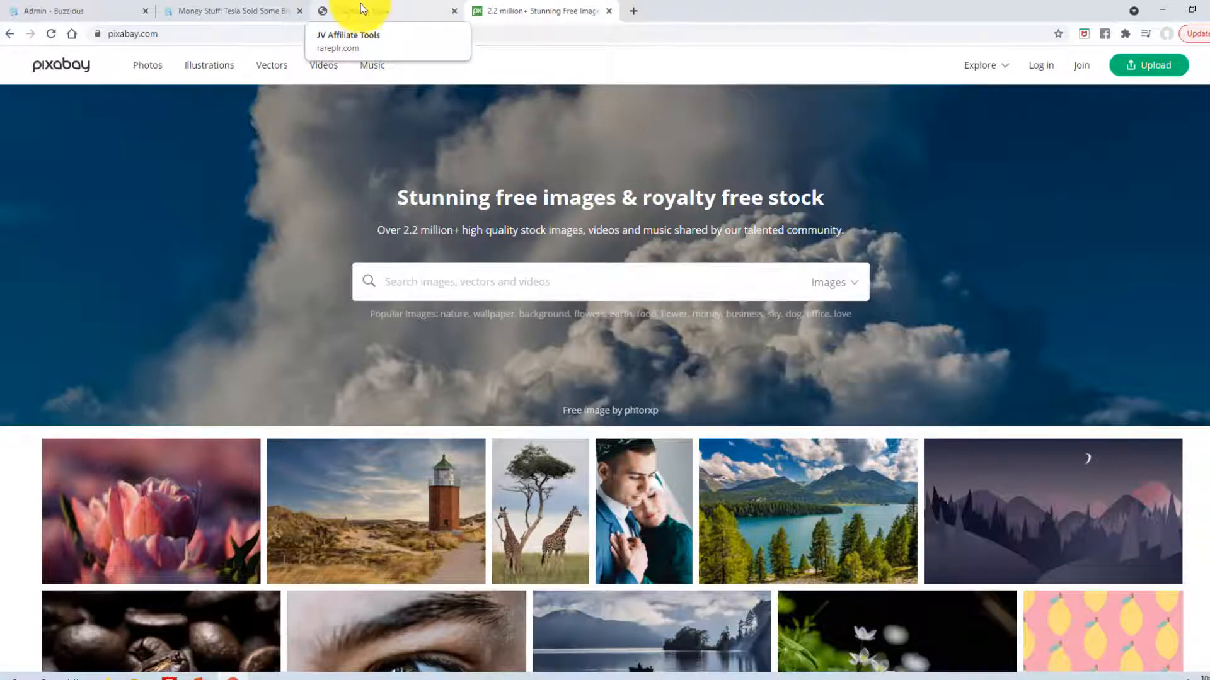
- Load mediacloudpro.co in another new tab and scroll through the MediaCloudPro 2.0 page
click(633, 11)
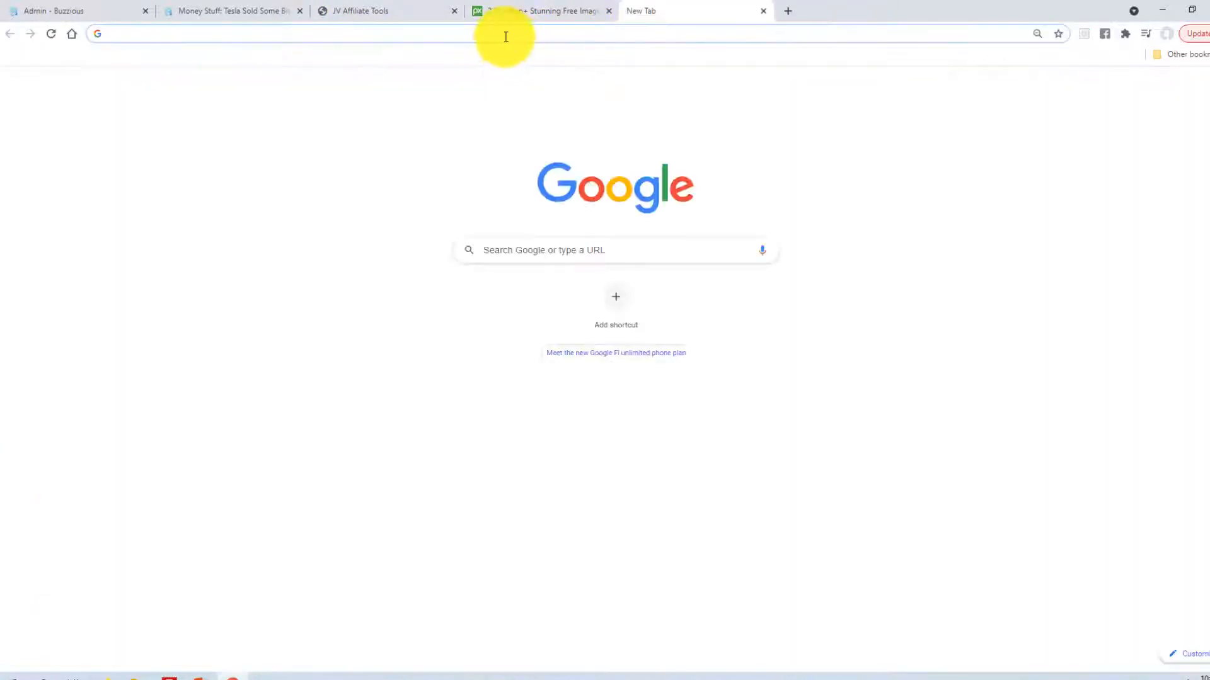
text(mediacloud)
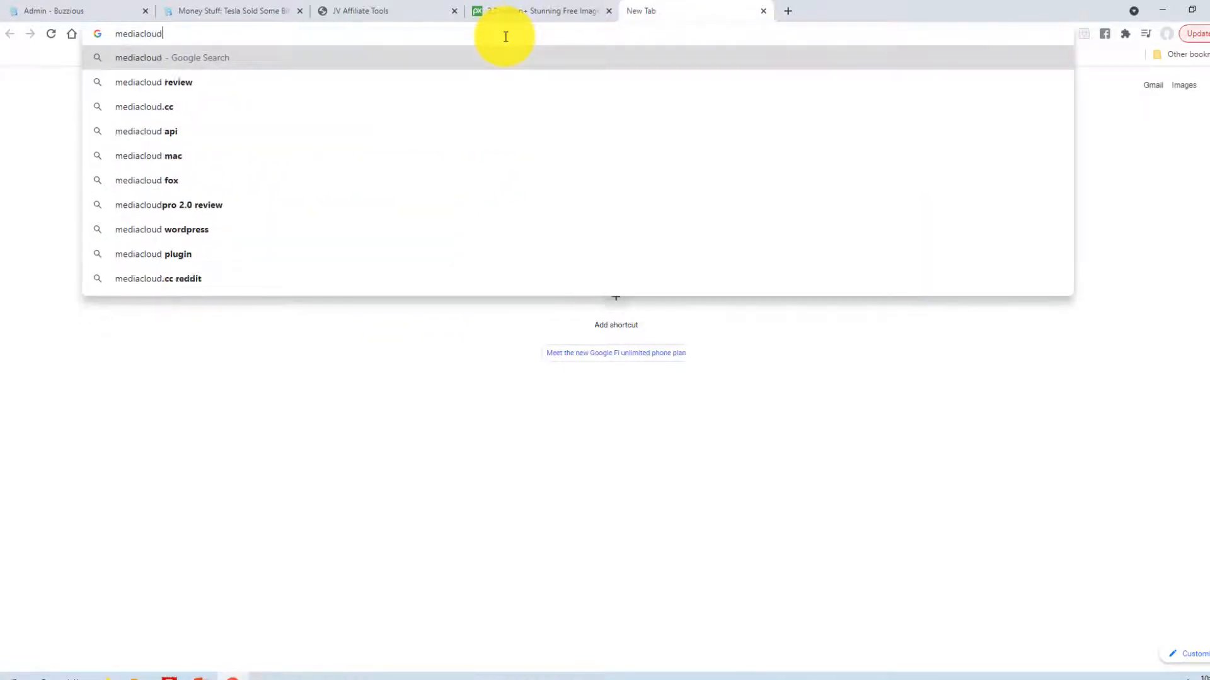
text(pro.c)
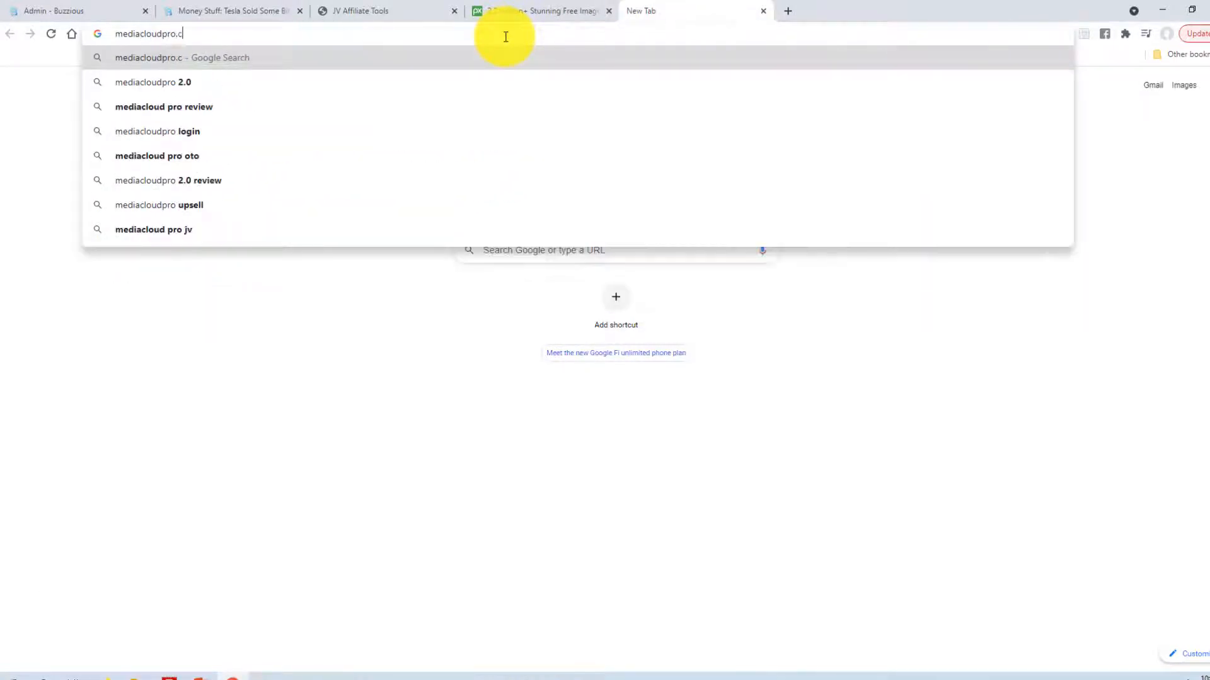
text(o)
key(Return)
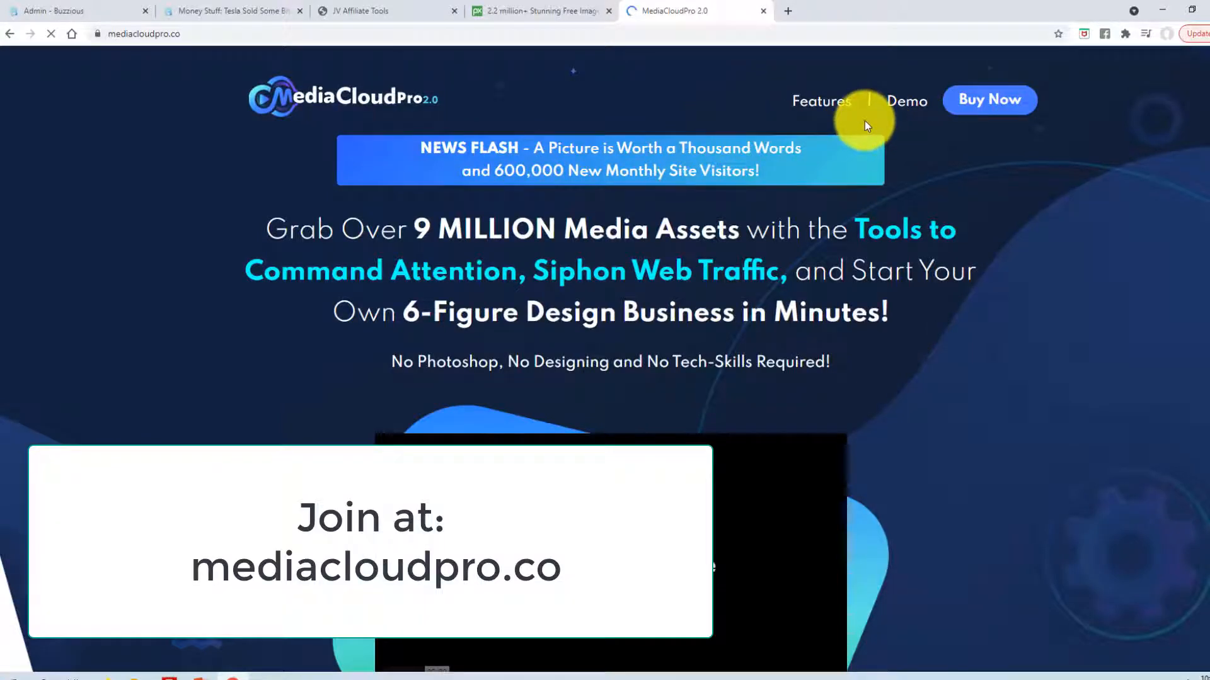
scroll(630, 208, down, 1)
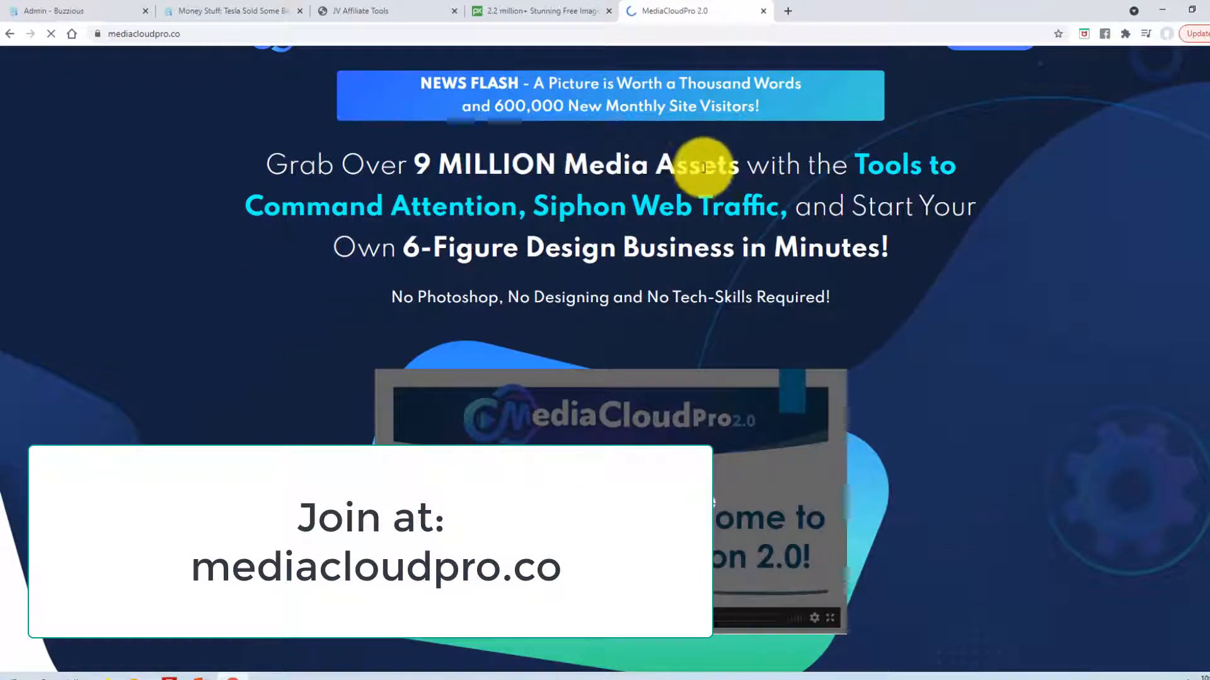
scroll(819, 249, down, 5)
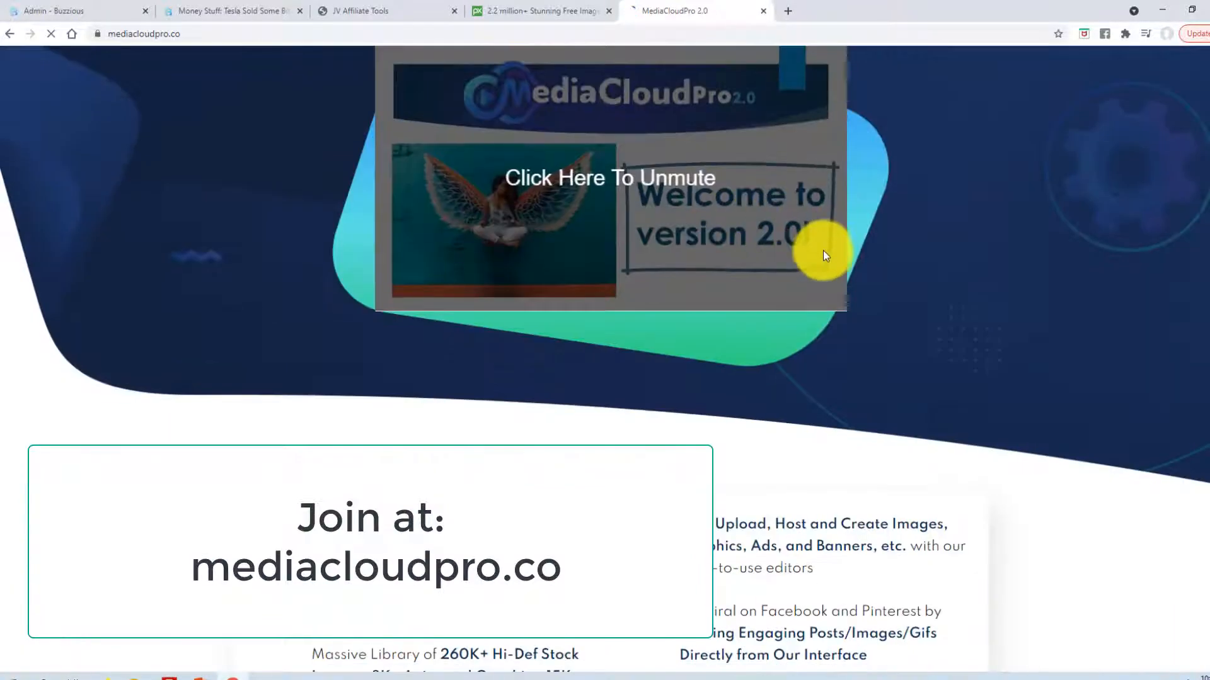
scroll(725, 239, up, 6)
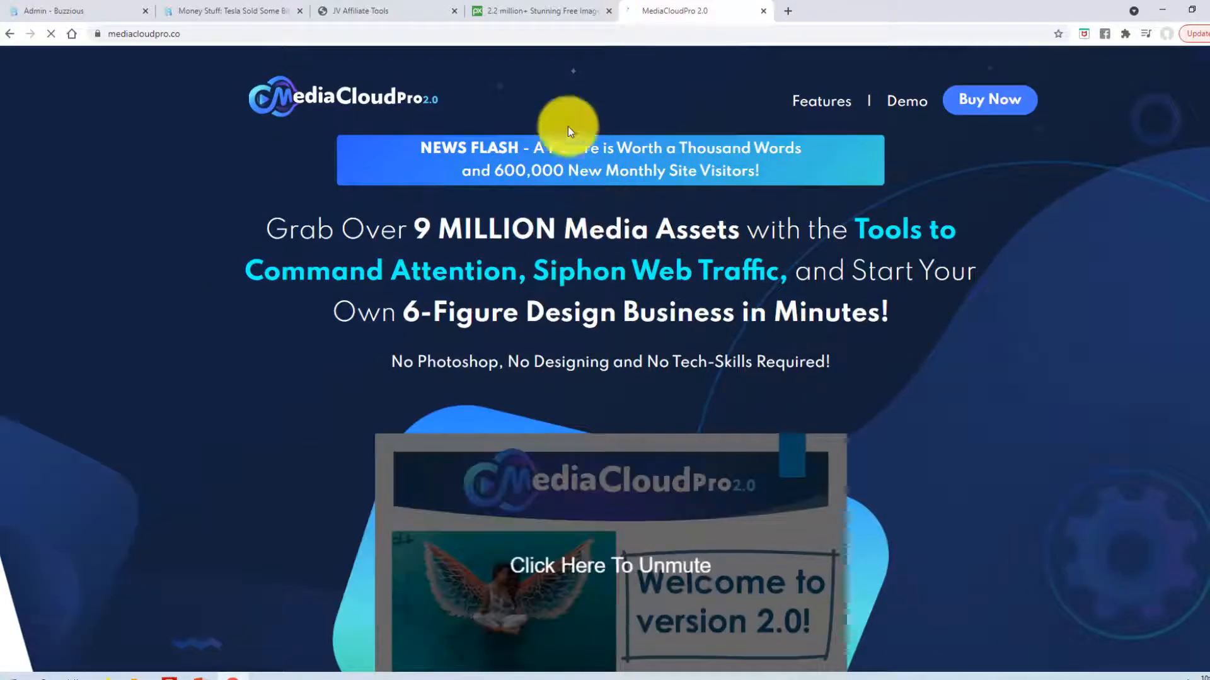
- Search Pixabay for bitcoin images
click(532, 12)
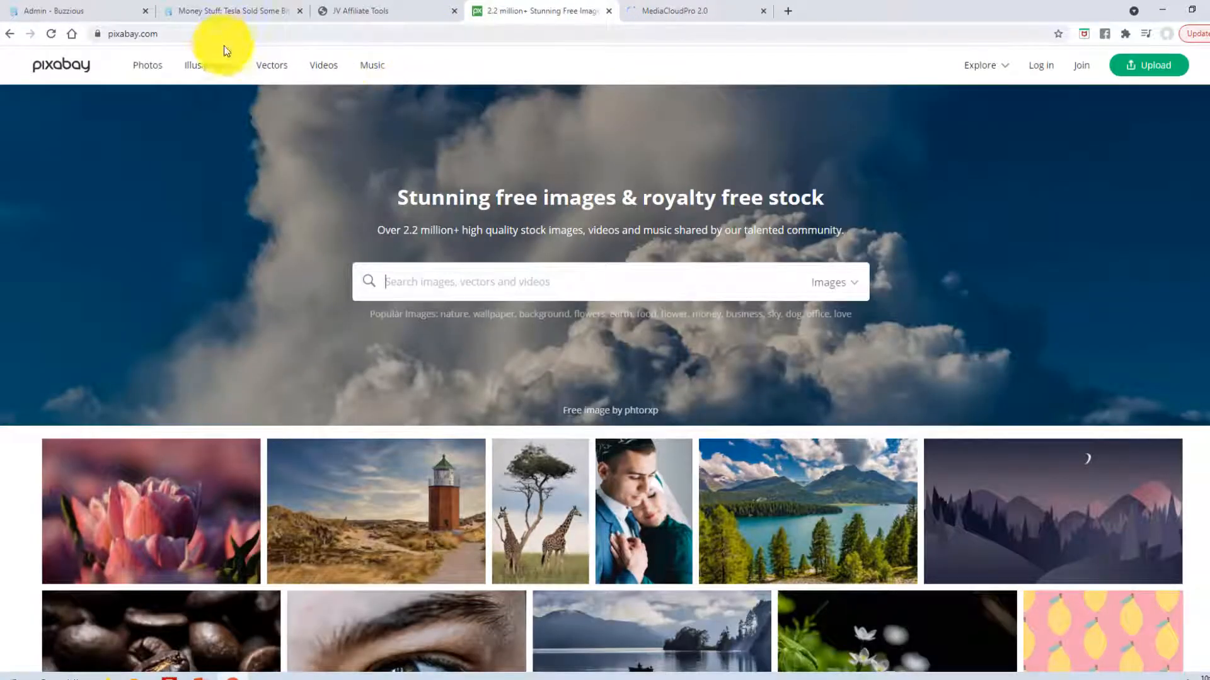
click(419, 279)
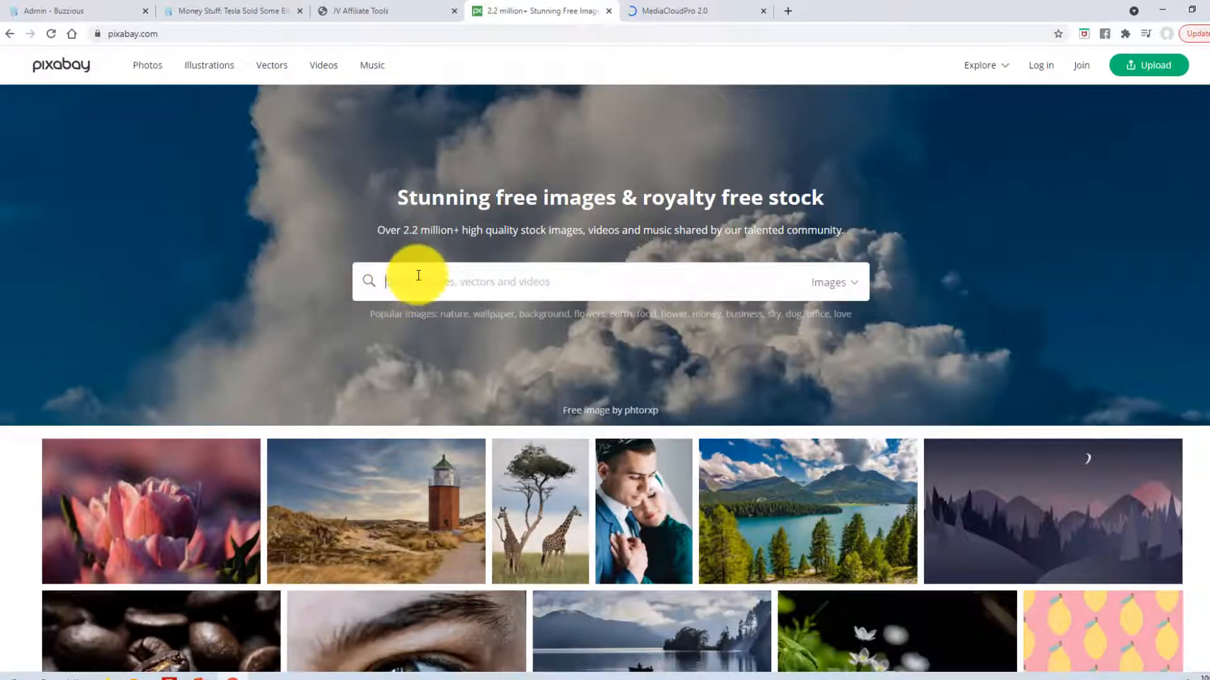
text(bird)
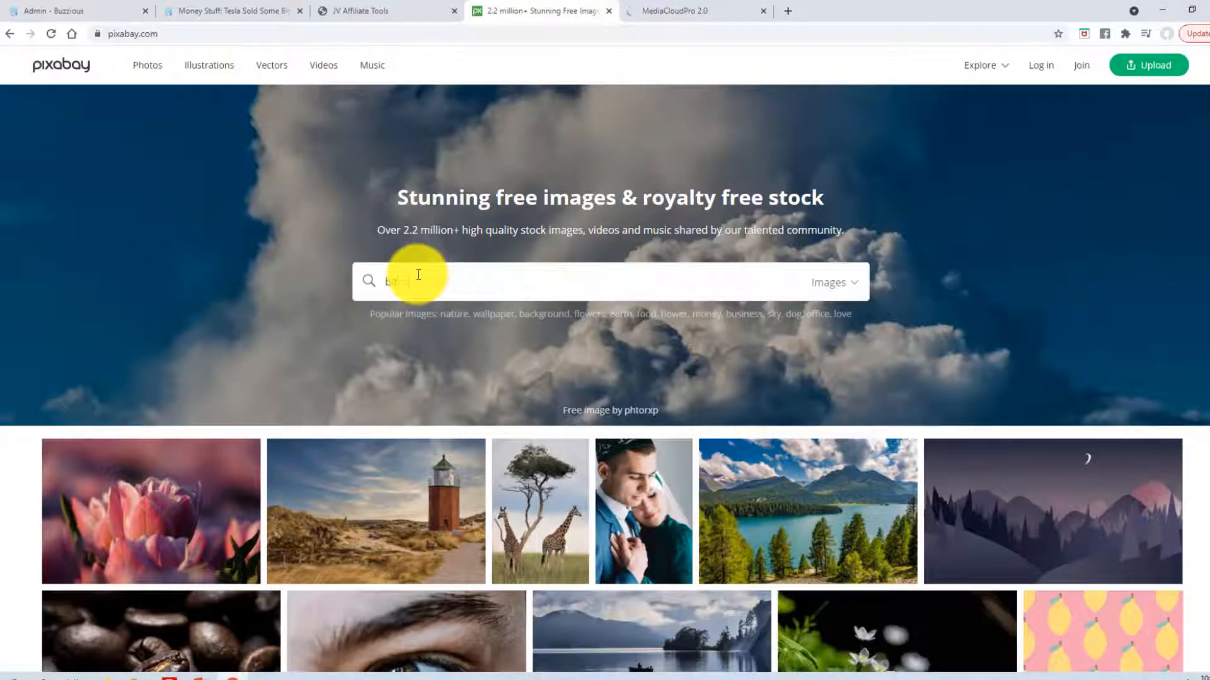
text(oin)
key(Return)
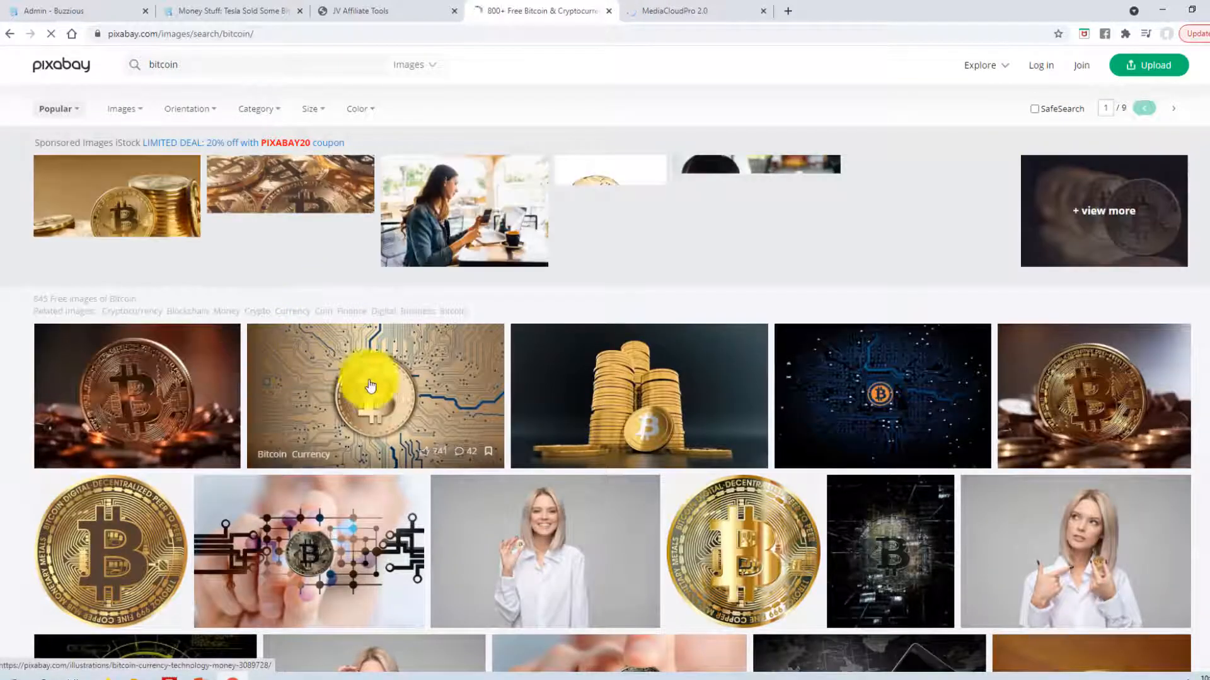
- Save the stacked gold coins image as bitcoin-3024279_960_720.jpg into Downloads
click(599, 388)
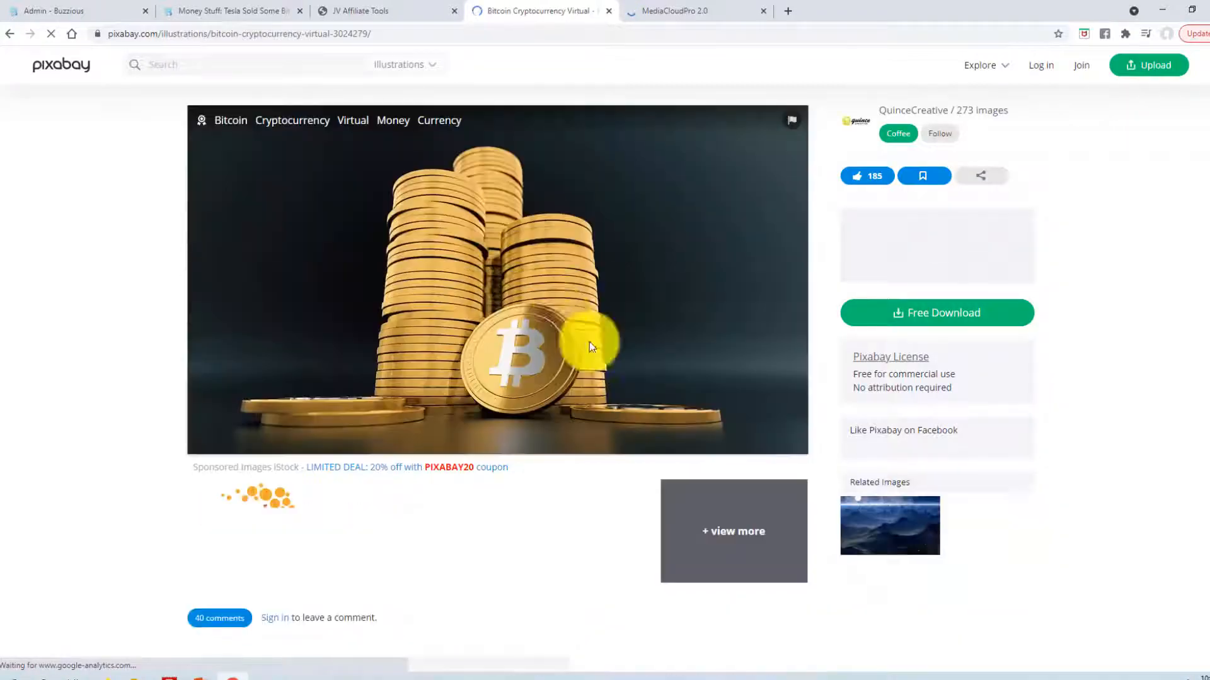
right_click(514, 260)
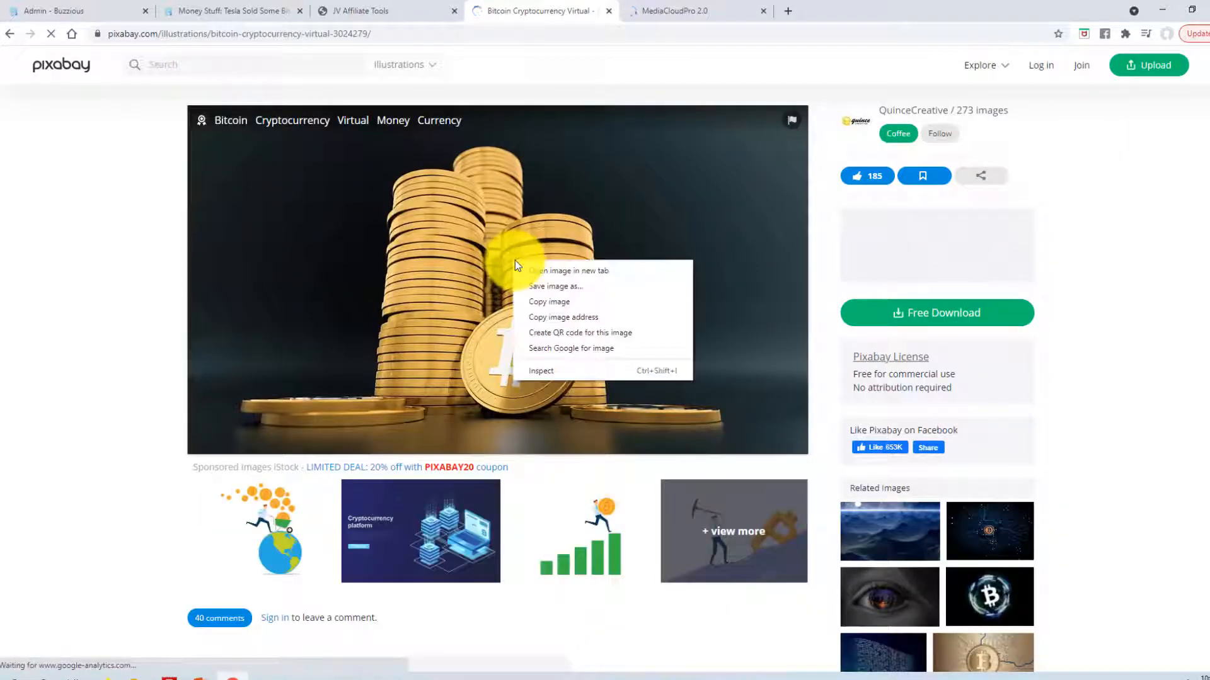
click(542, 286)
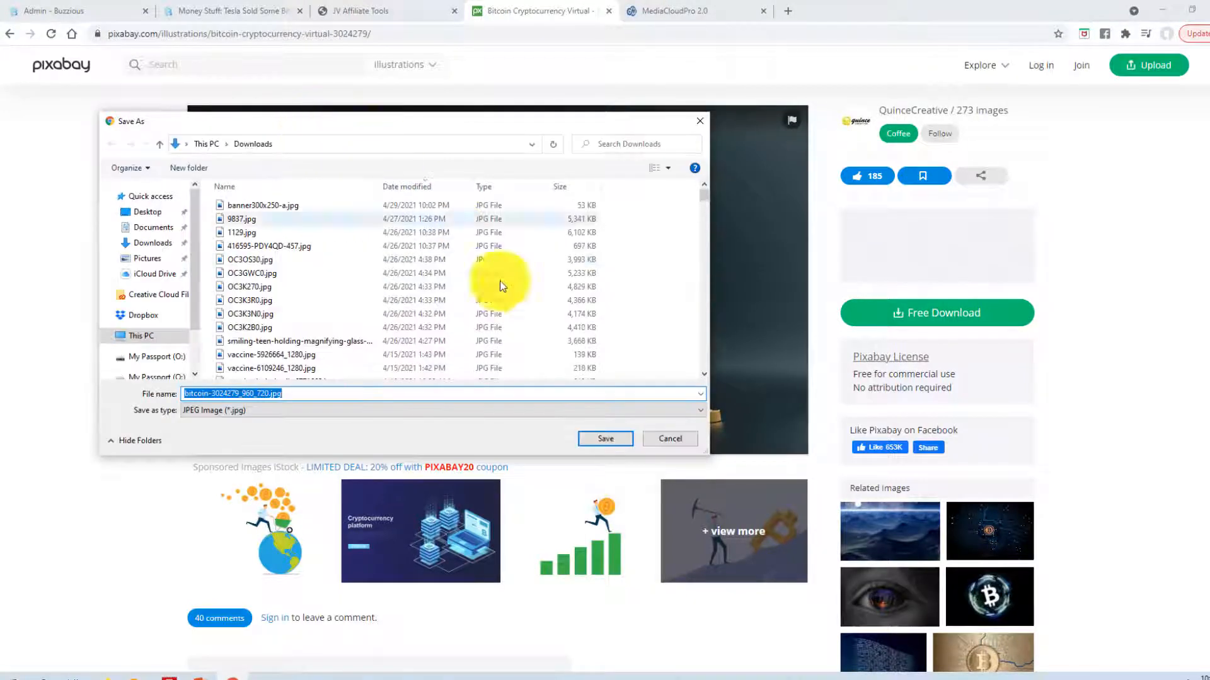
click(599, 438)
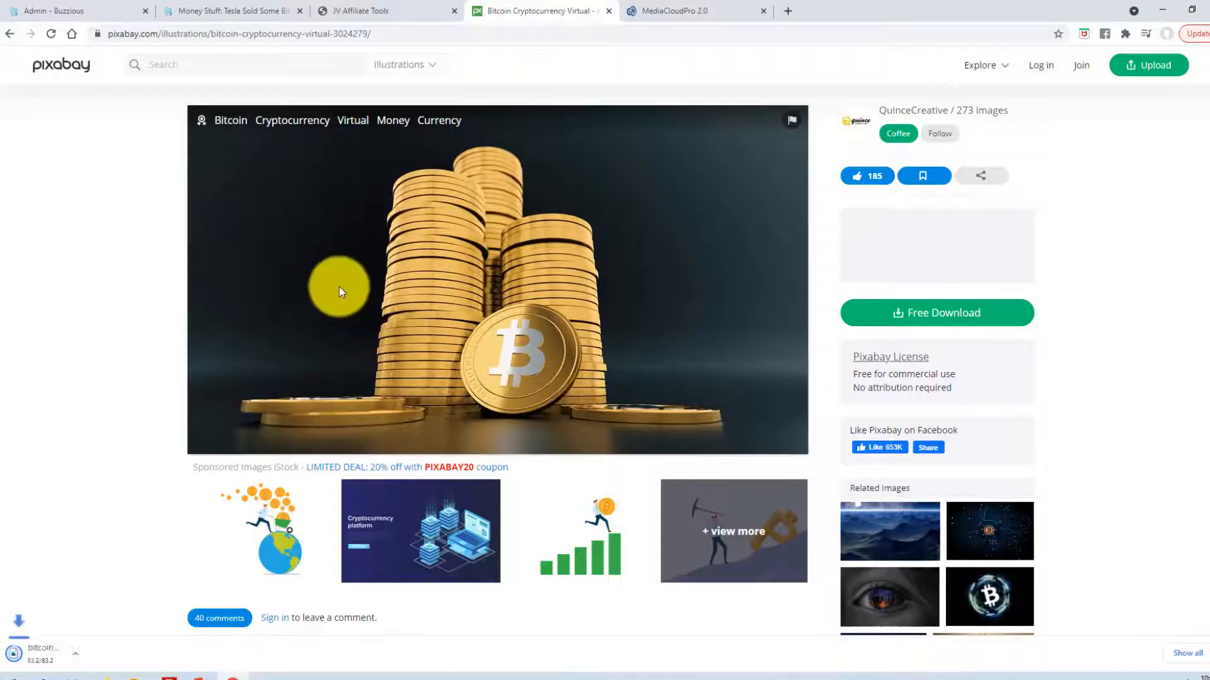
- Upload the downloaded coin-stack bitcoin picture as post 874's main image and save the post
click(113, 9)
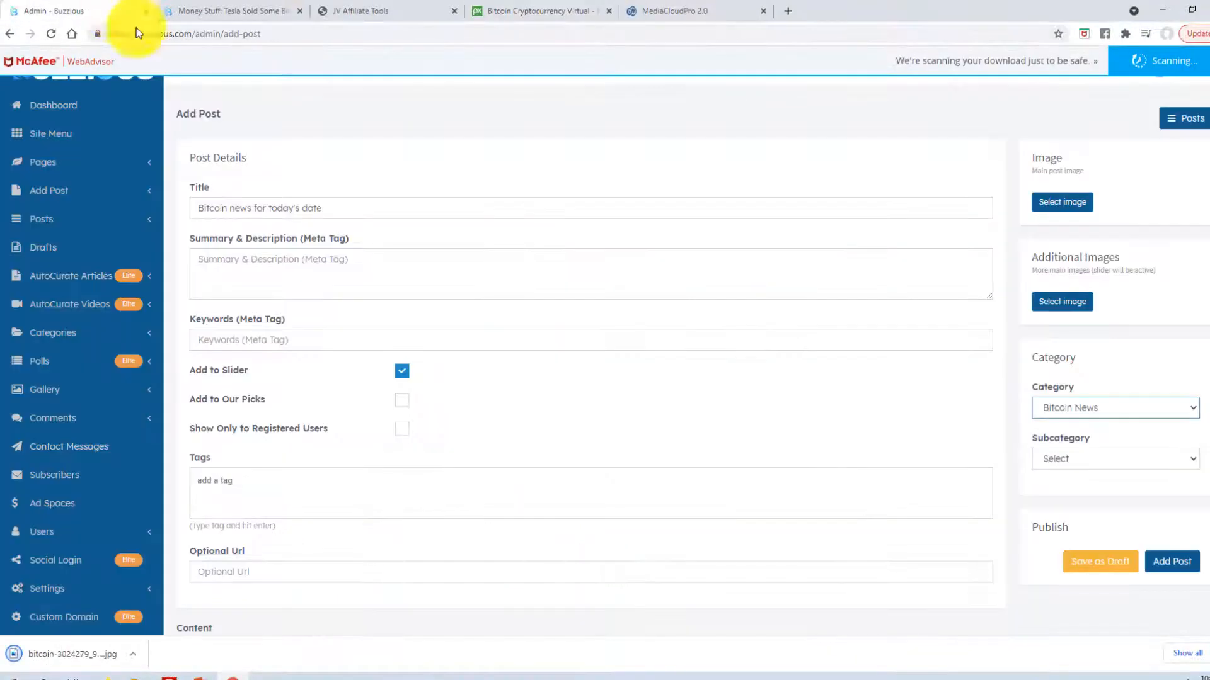
click(1052, 203)
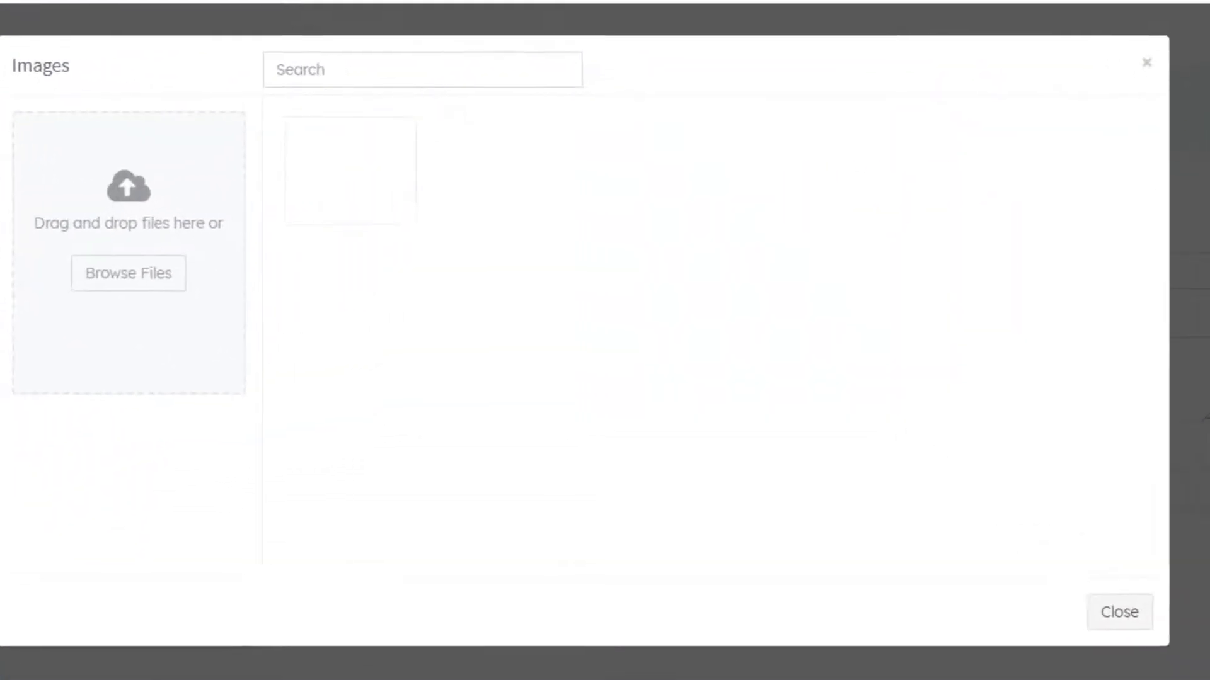
drag(6, 403, 143, 272)
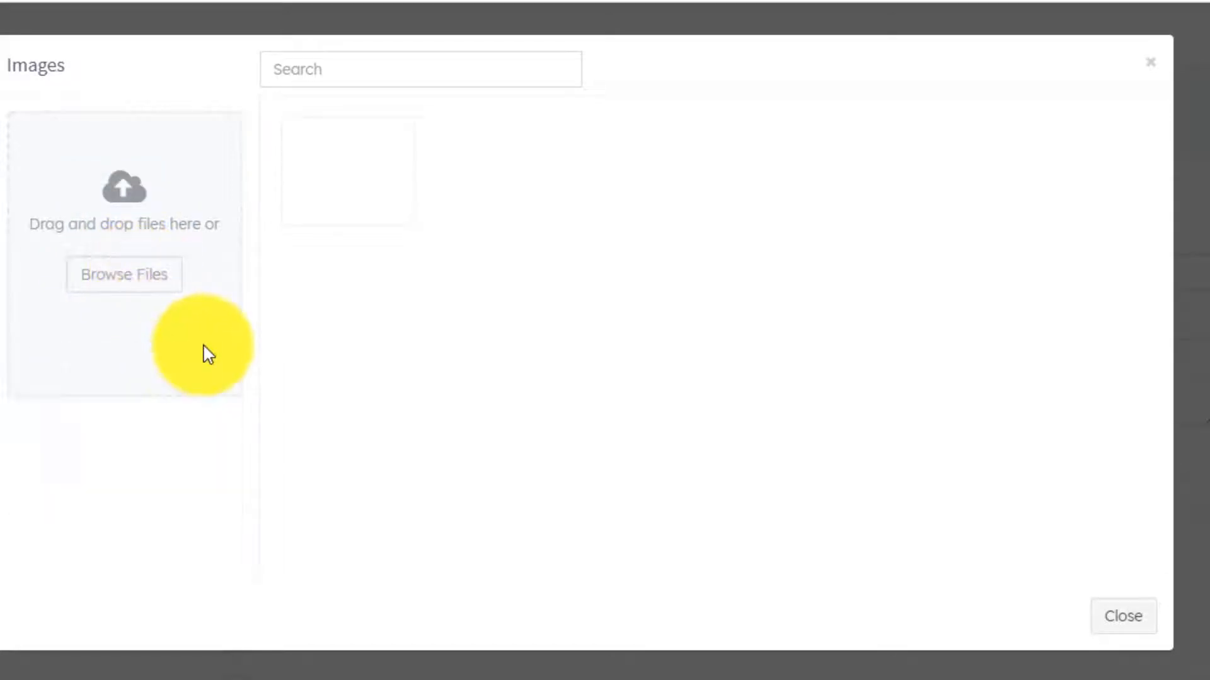
click(350, 169)
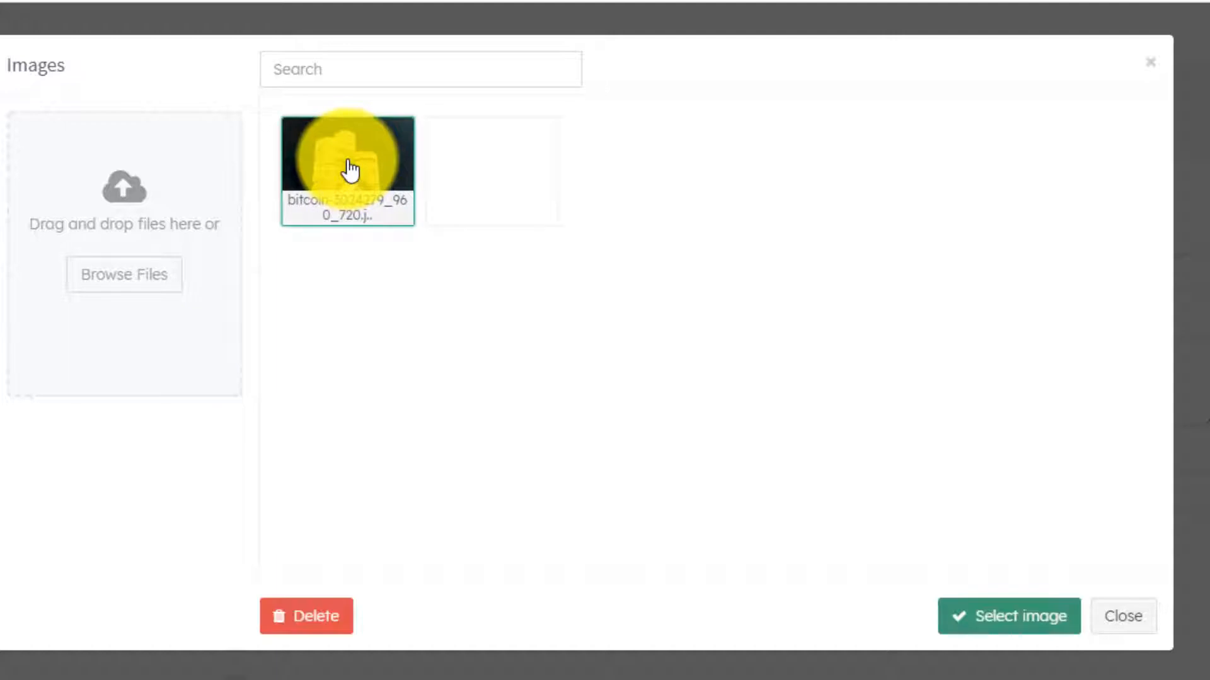
click(1019, 624)
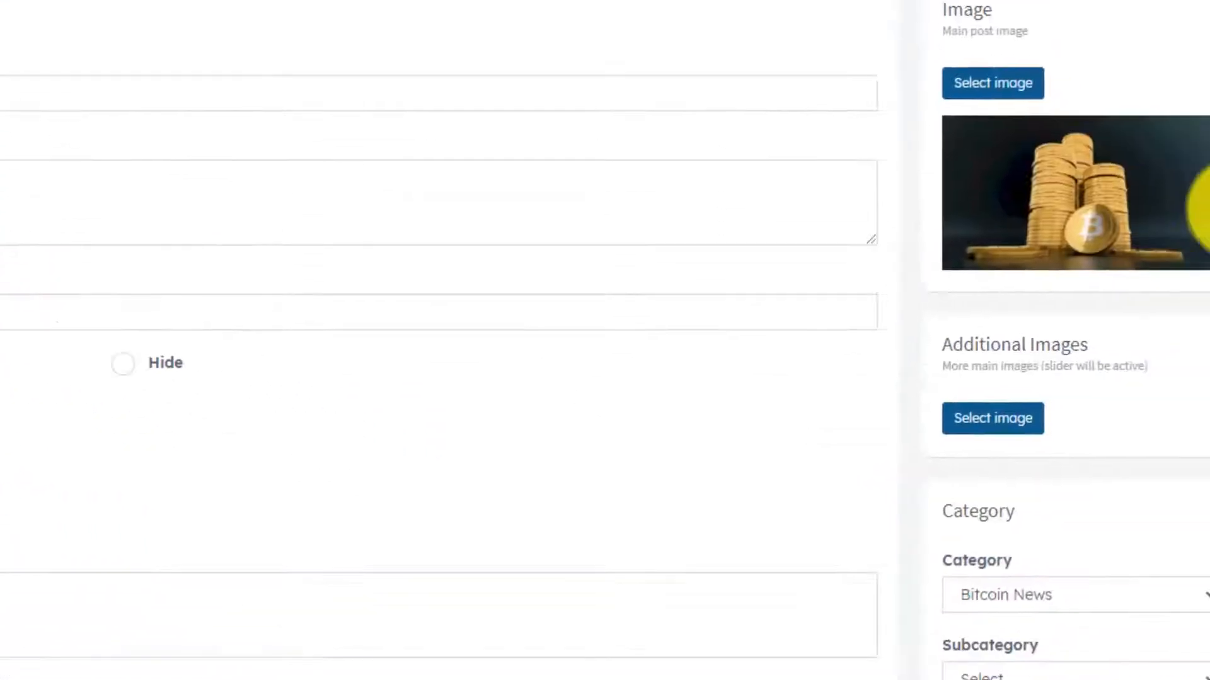
drag(1152, 161, 1100, 540)
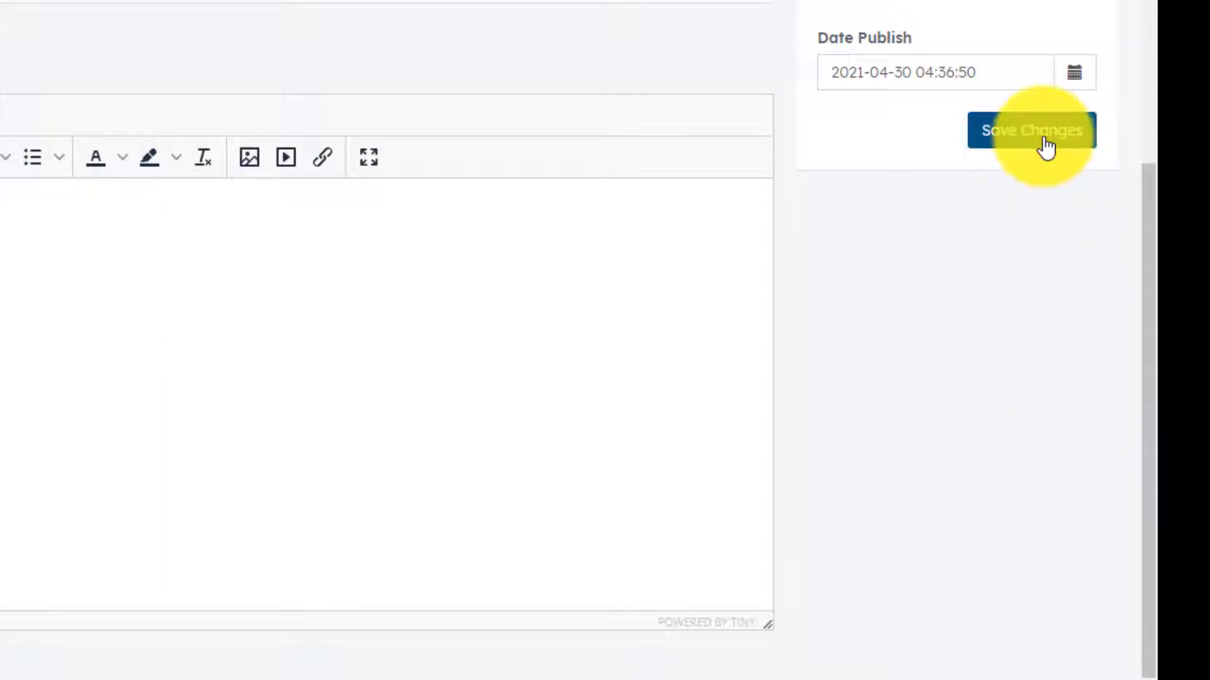
click(1046, 147)
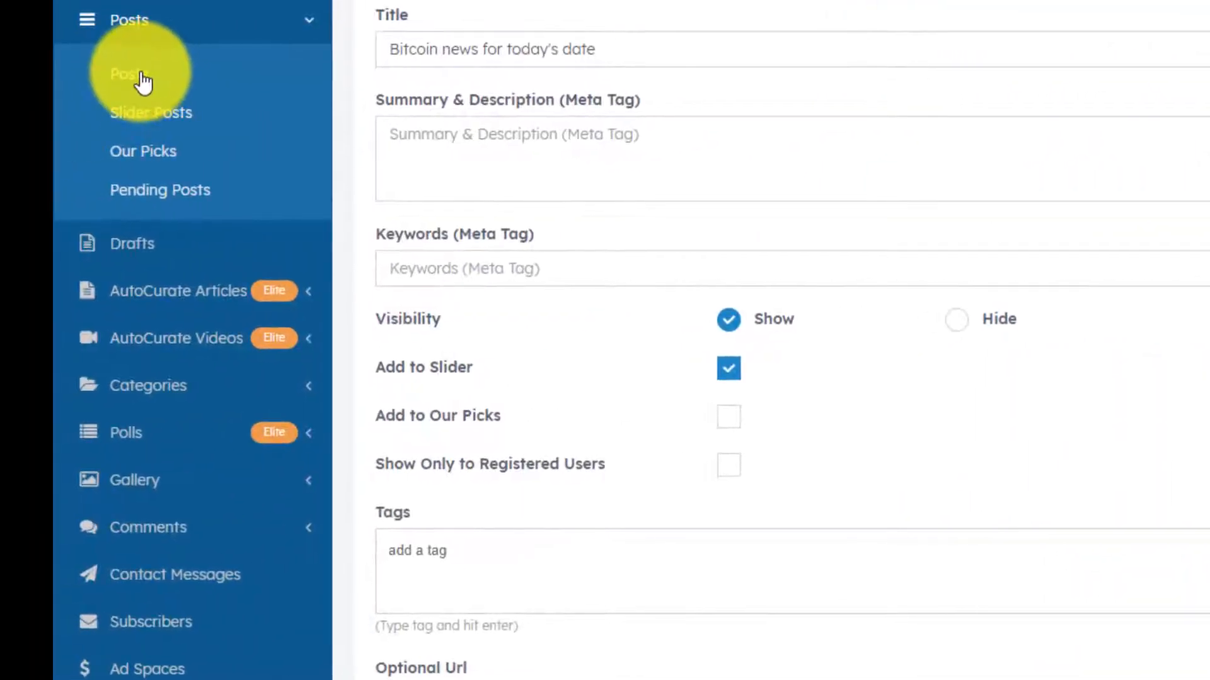
click(143, 80)
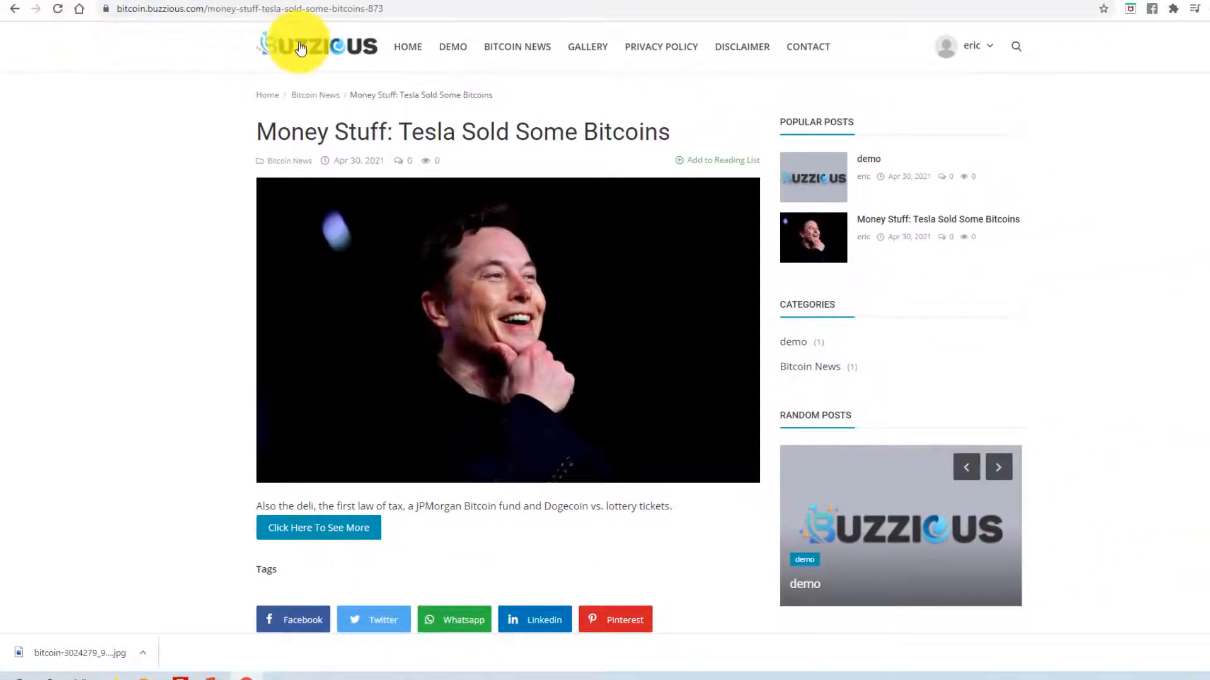
- Open the site homepage and step the main slider through the Bitcoin news post and the following slides
click(301, 49)
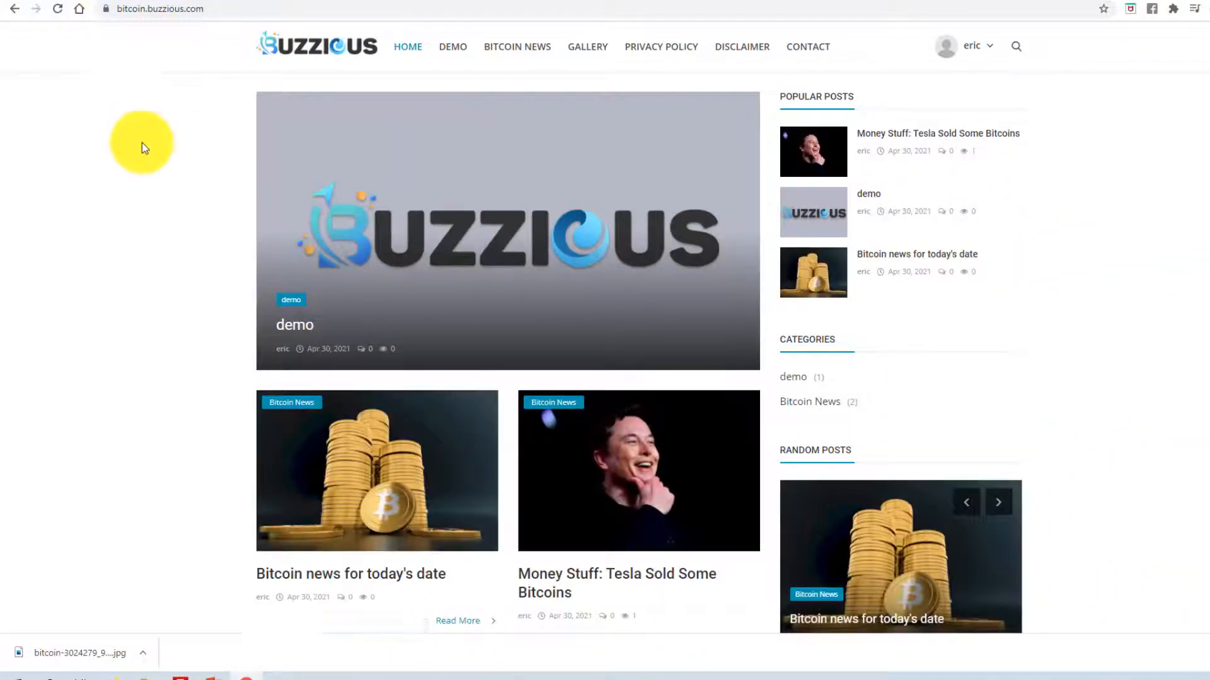
scroll(202, 217, down, 3)
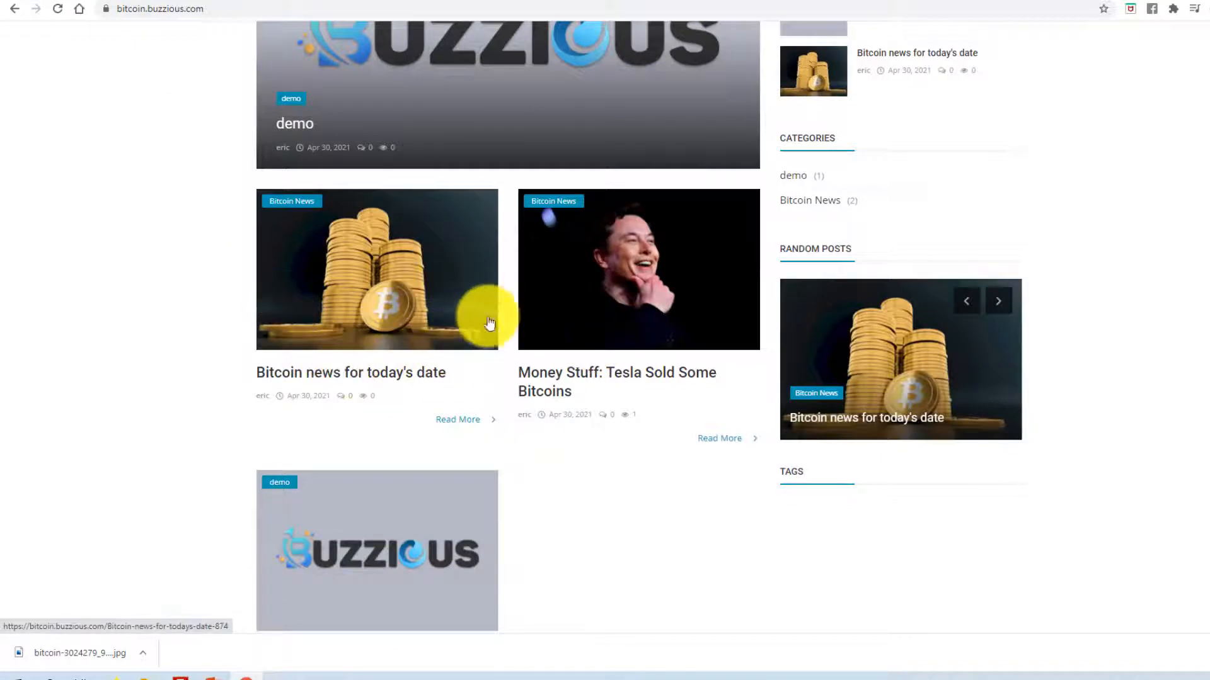
scroll(422, 303, up, 3)
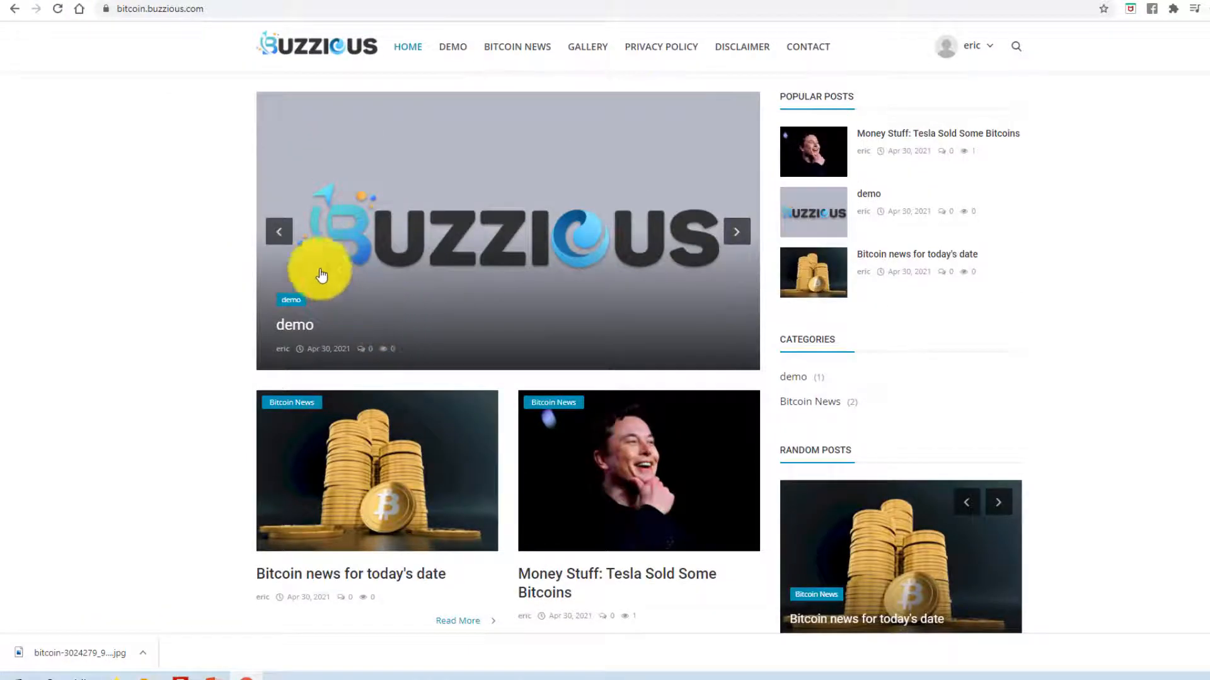
click(739, 236)
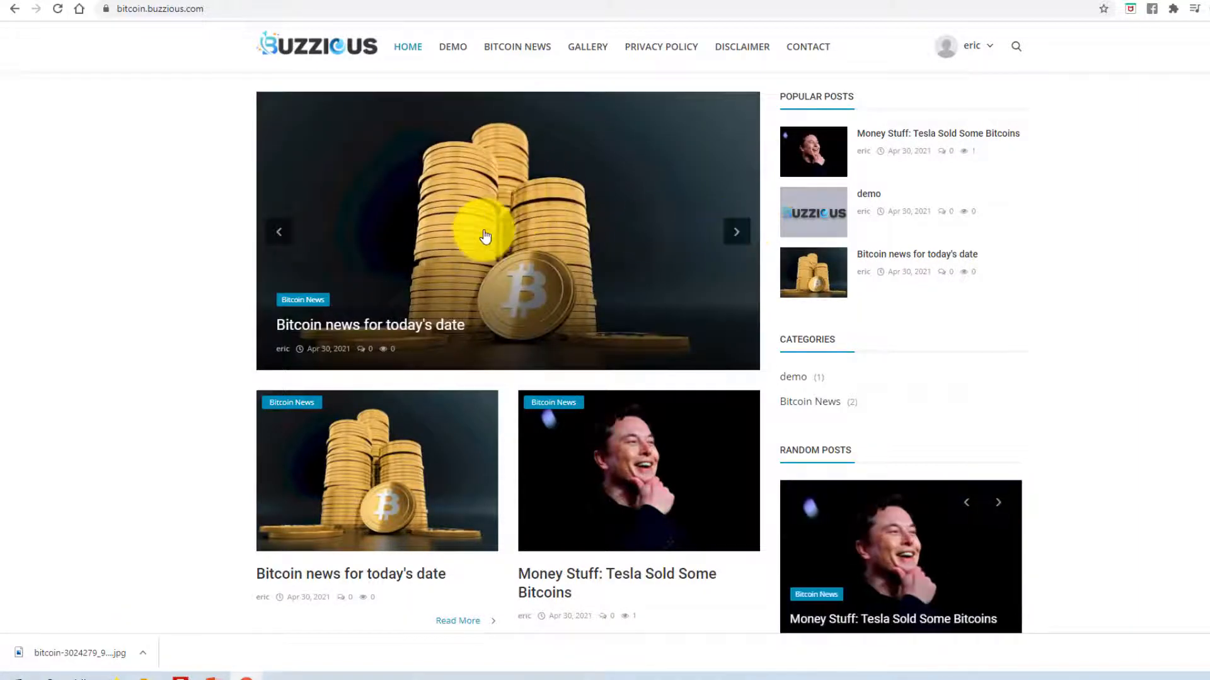
click(737, 235)
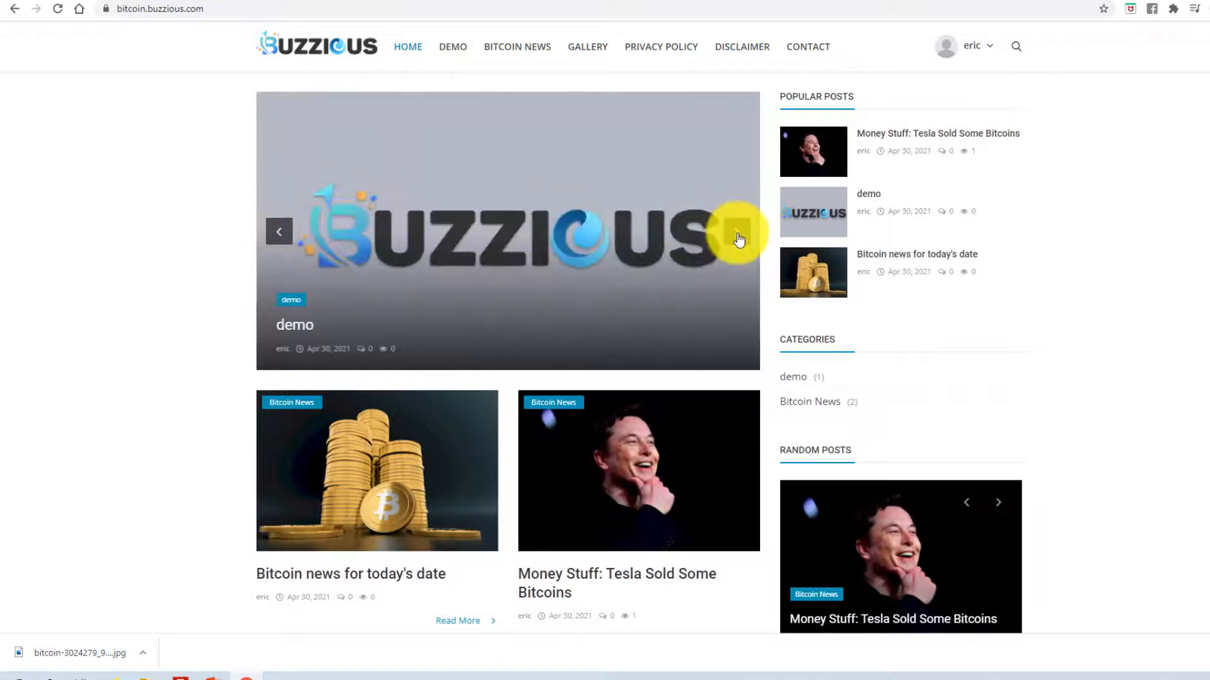
click(739, 238)
click(736, 237)
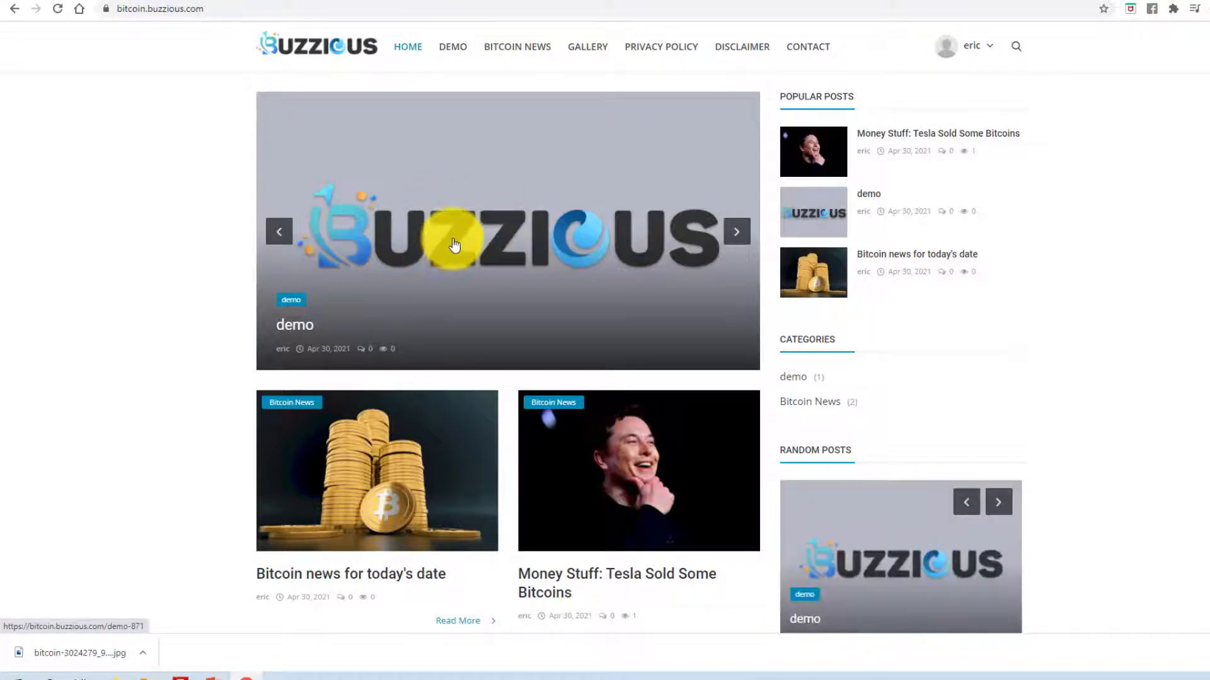
- Move the homepage slider back to the Bitcoin news slide and then the demo slide
scroll(473, 303, down, 10)
scroll(467, 315, up, 10)
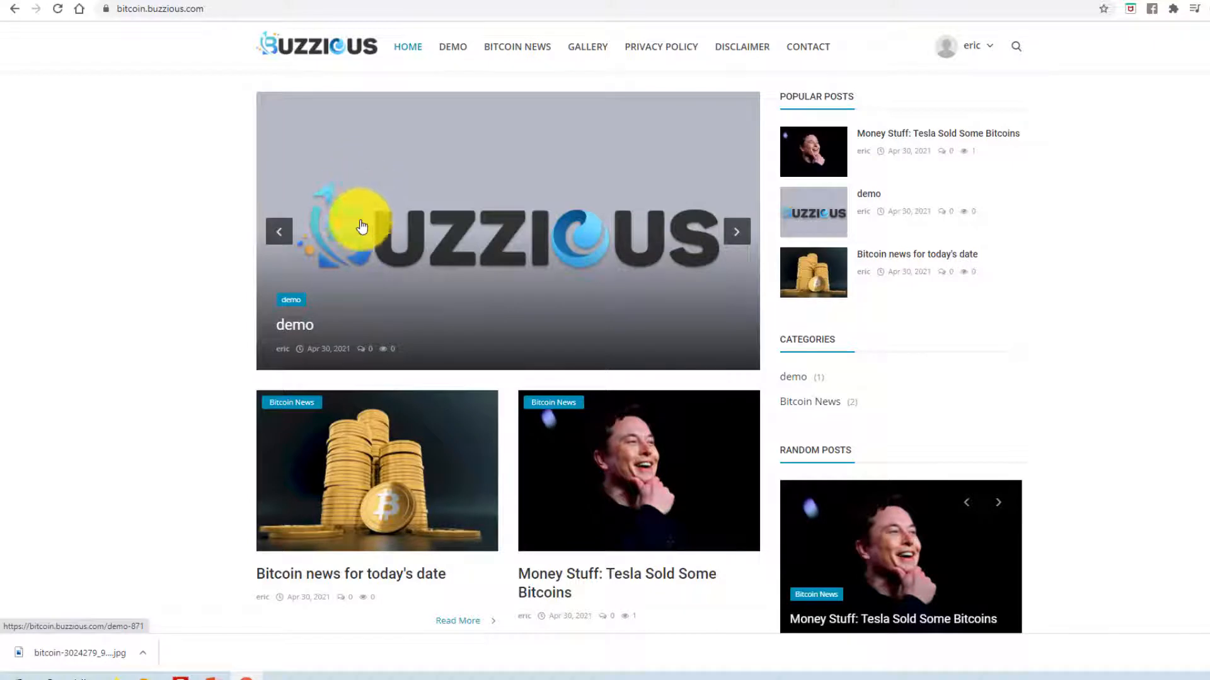
click(736, 232)
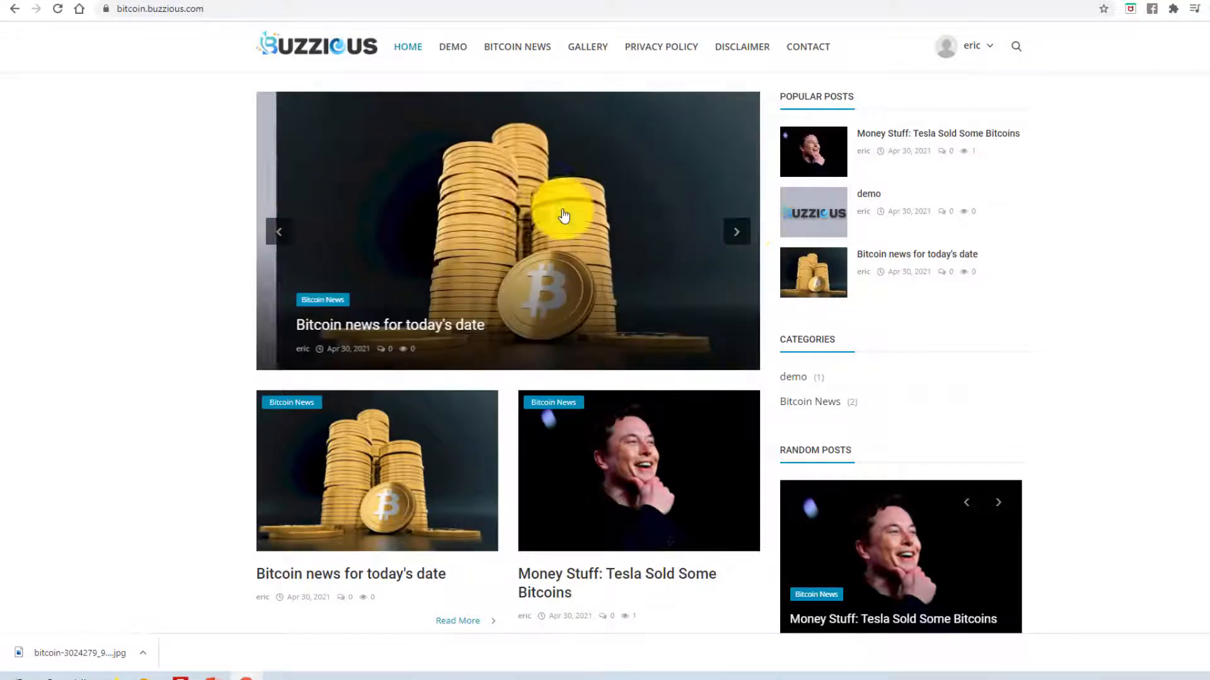
click(279, 235)
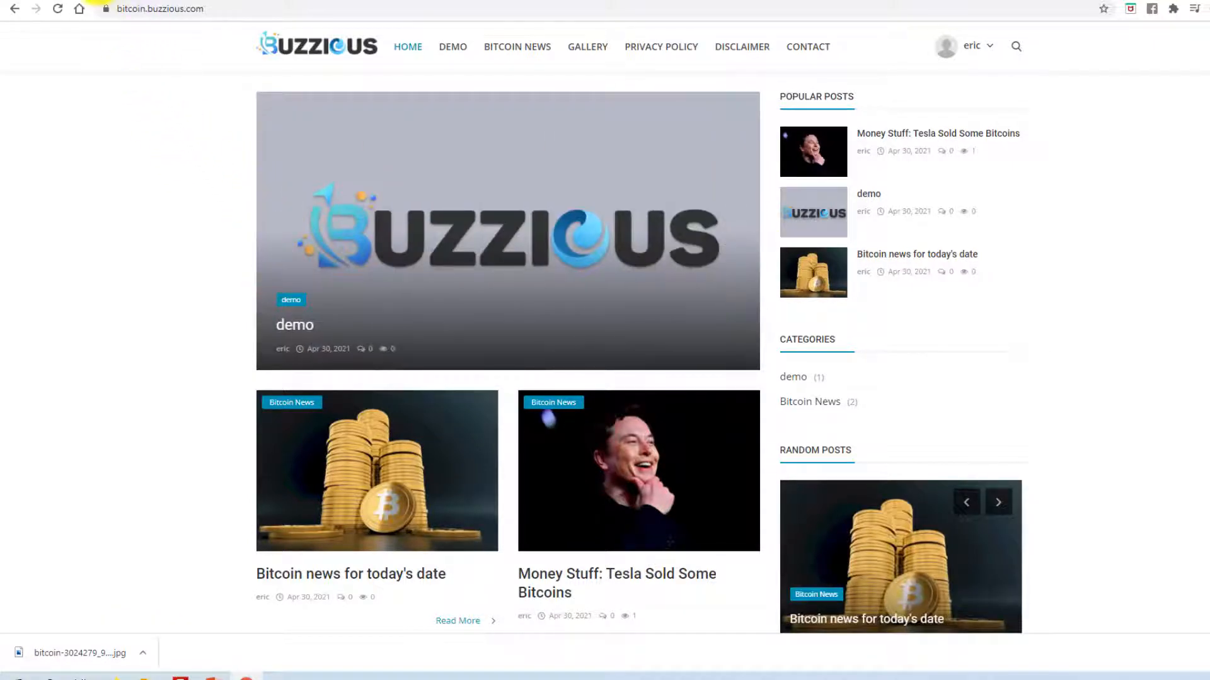
- Delete the demo post from the admin posts list, leaving the two Bitcoin News posts
click(97, 2)
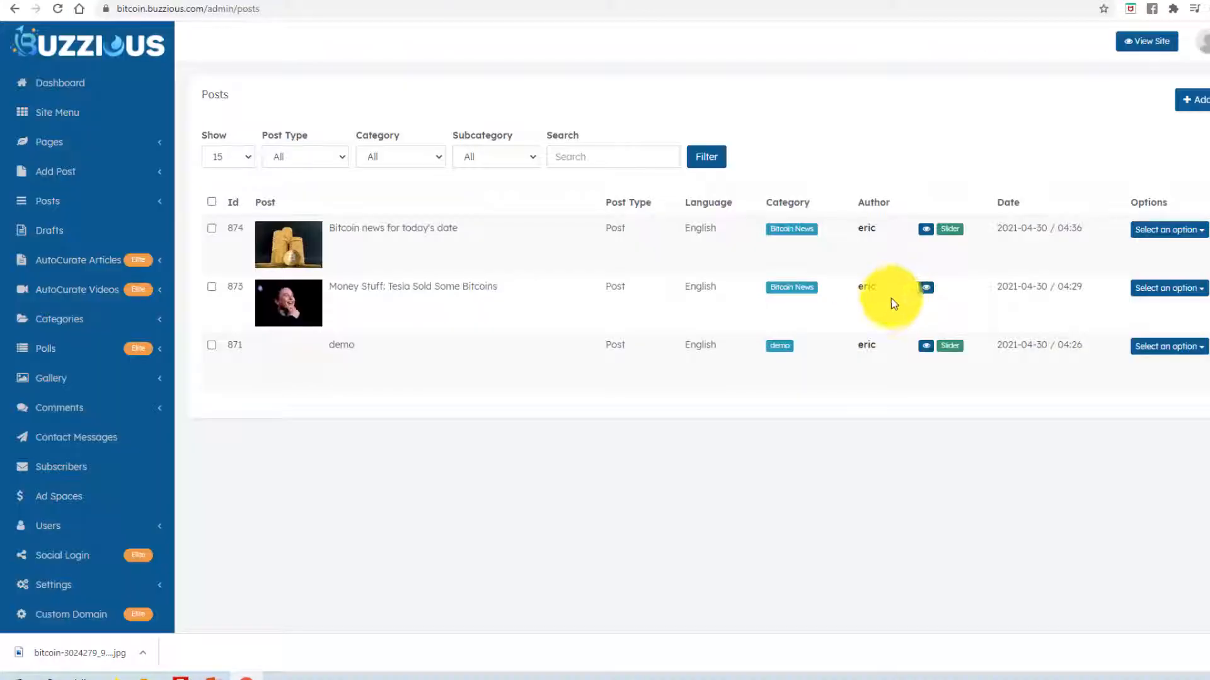
click(1188, 347)
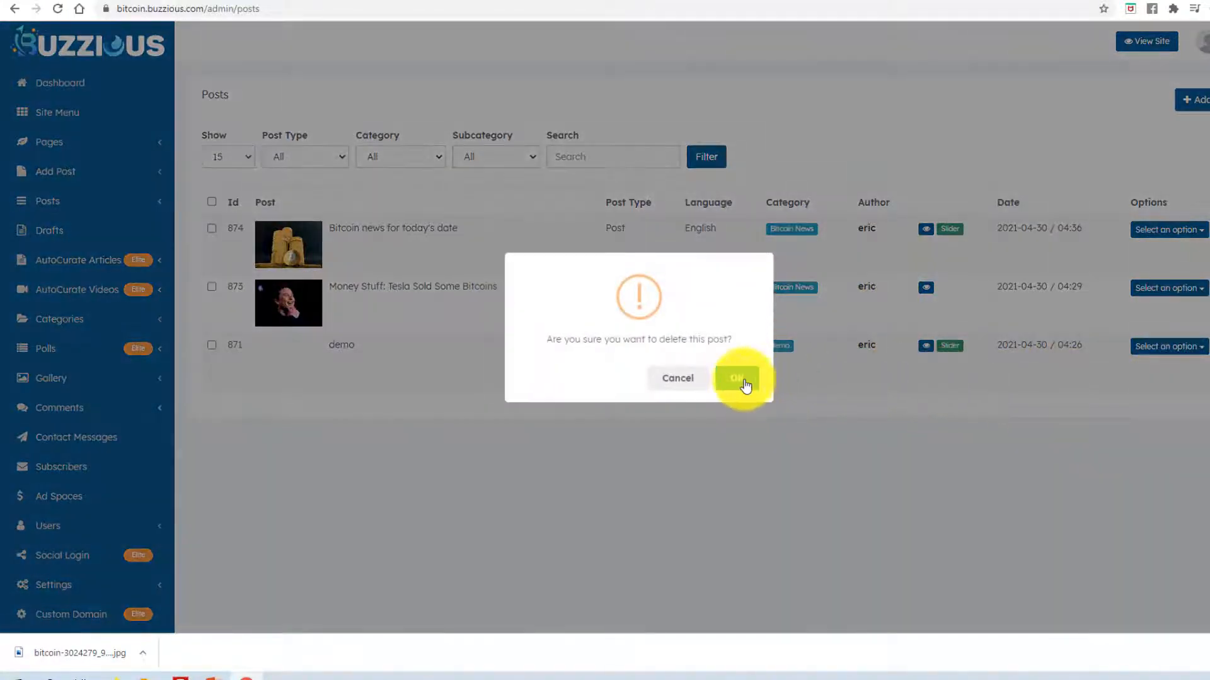
click(737, 380)
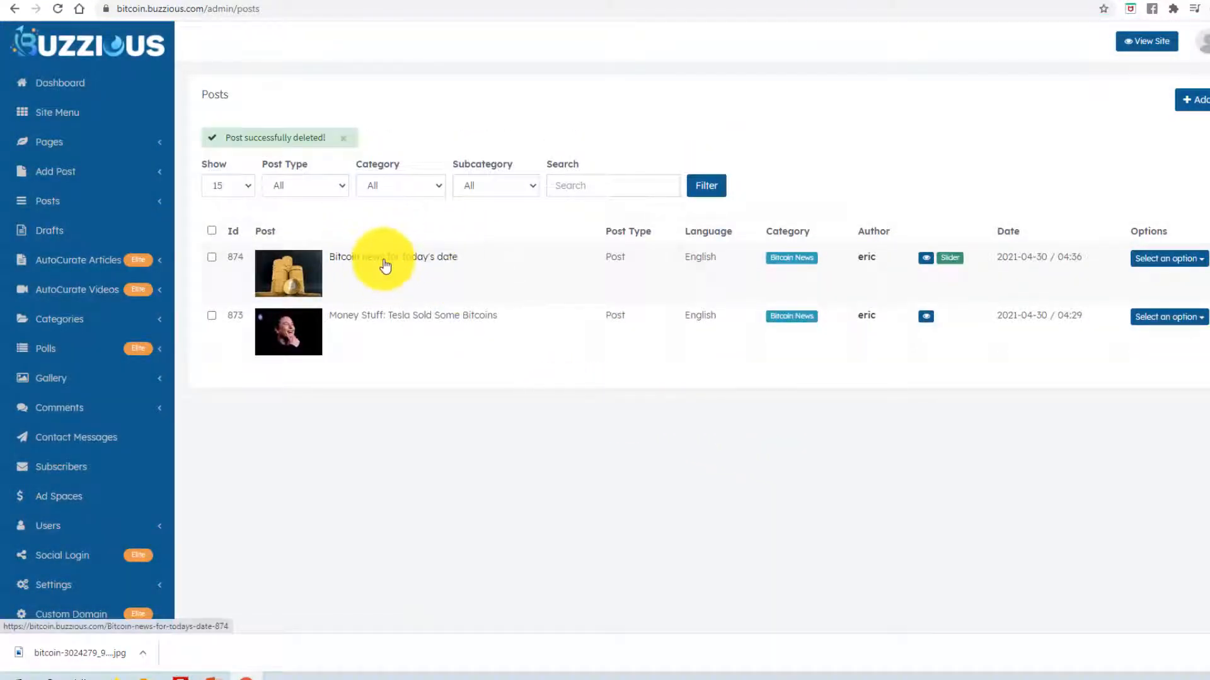
click(157, 177)
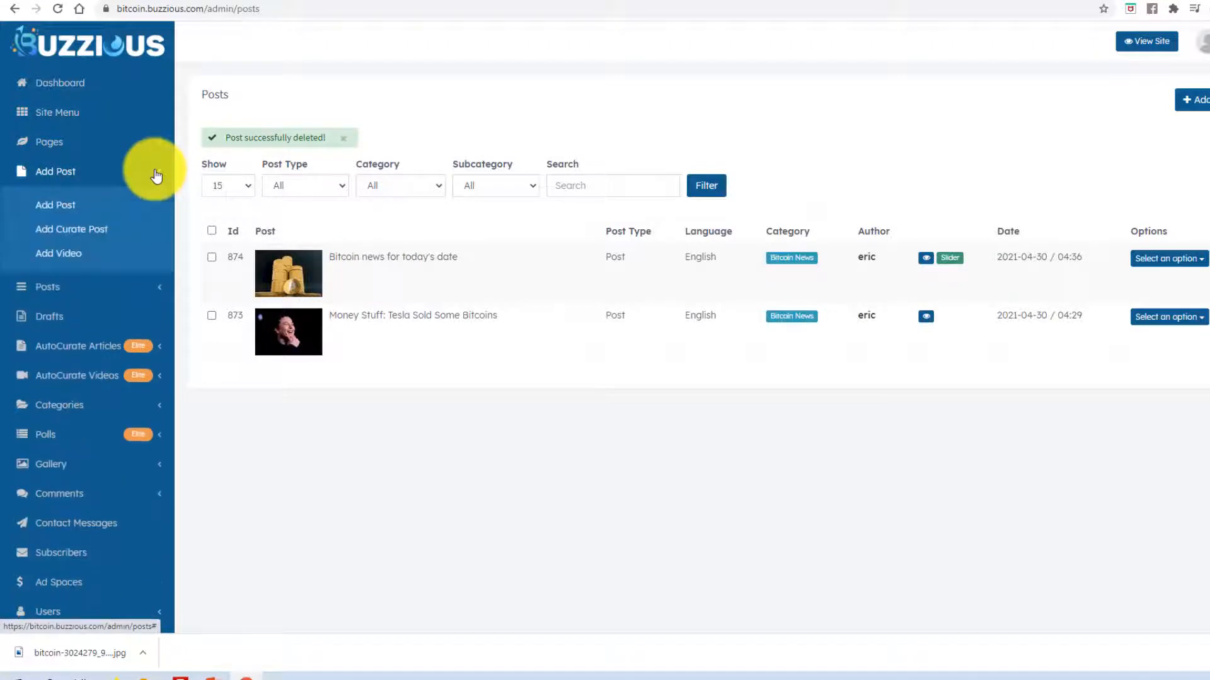
click(82, 235)
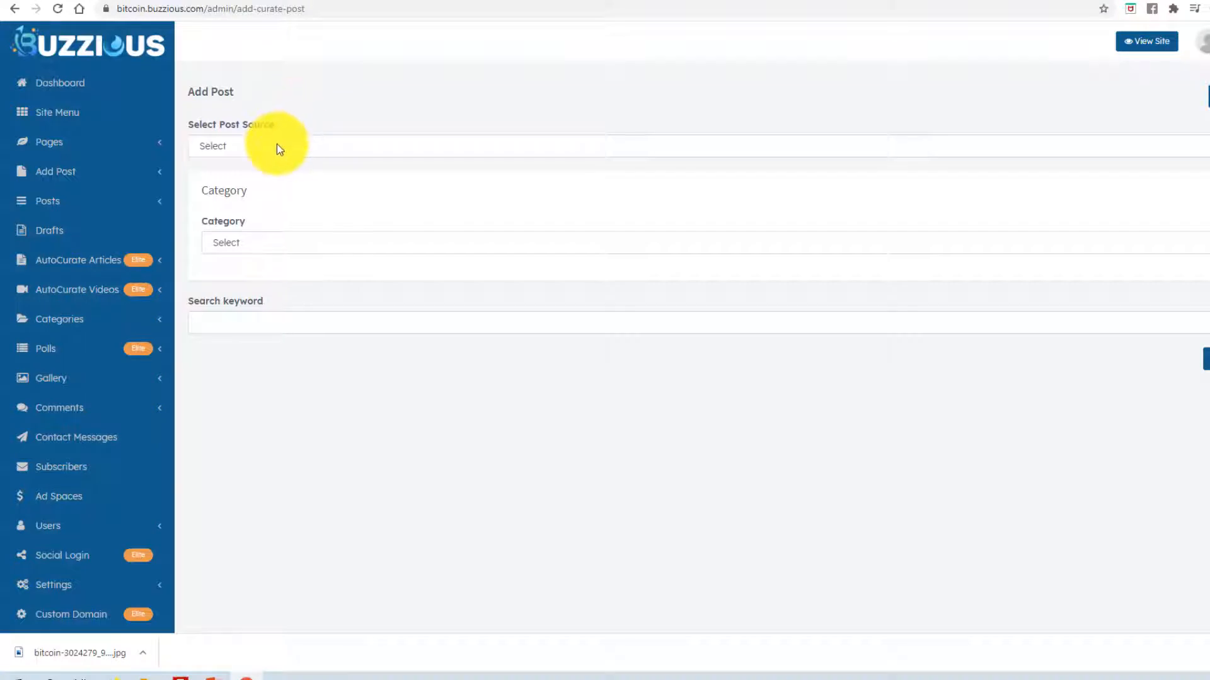
- Choose Bloomberg as the curated post's news source
click(255, 152)
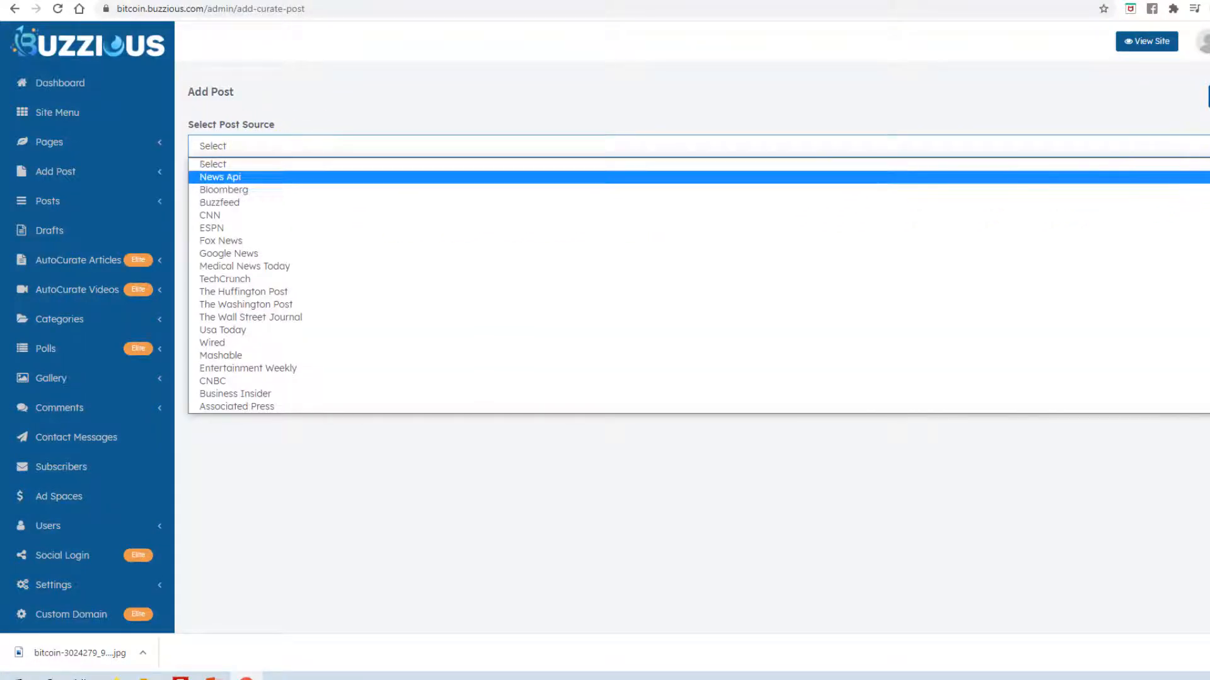
mouse_move(1209, 176)
mouse_down()
mouse_move(1209, 242)
mouse_move(1209, 171)
mouse_up()
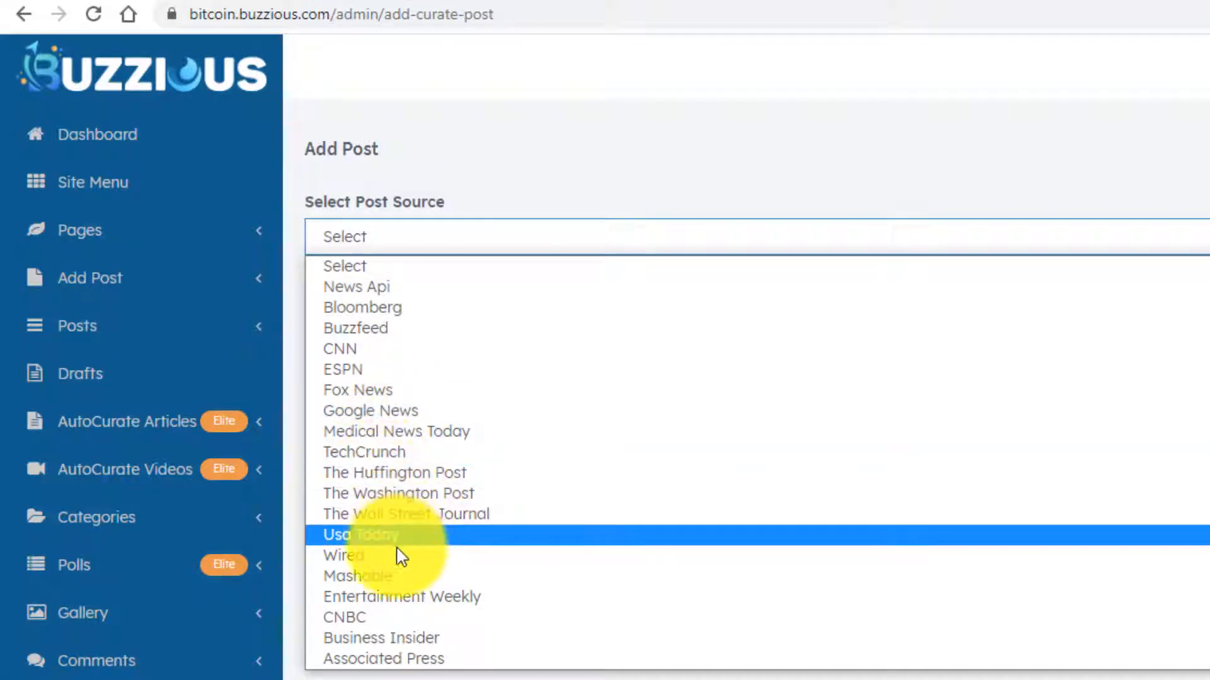
scroll(381, 517, down, 3)
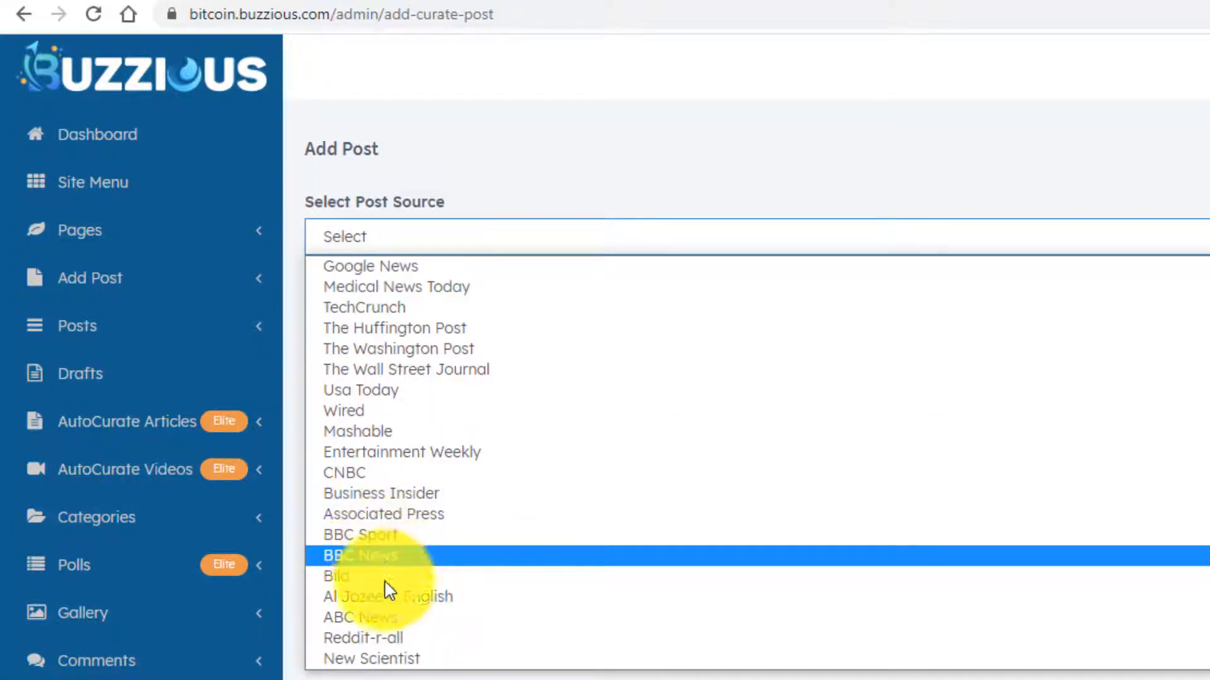
scroll(386, 583, up, 3)
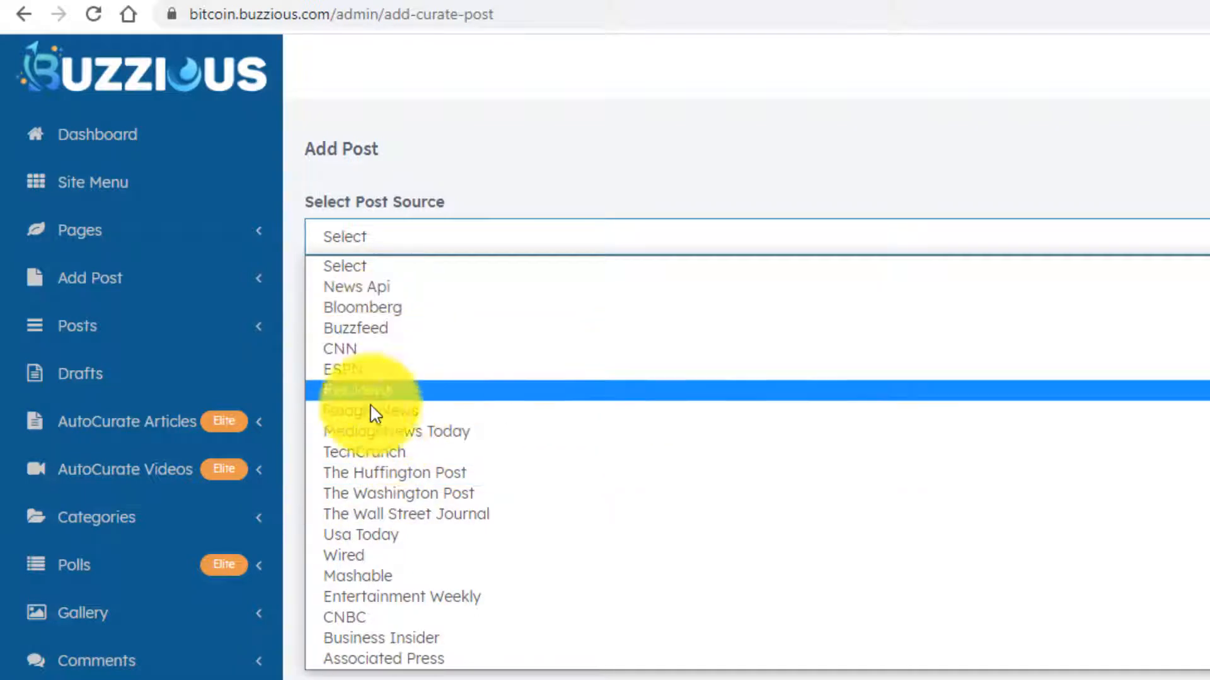
scroll(372, 416, down, 3)
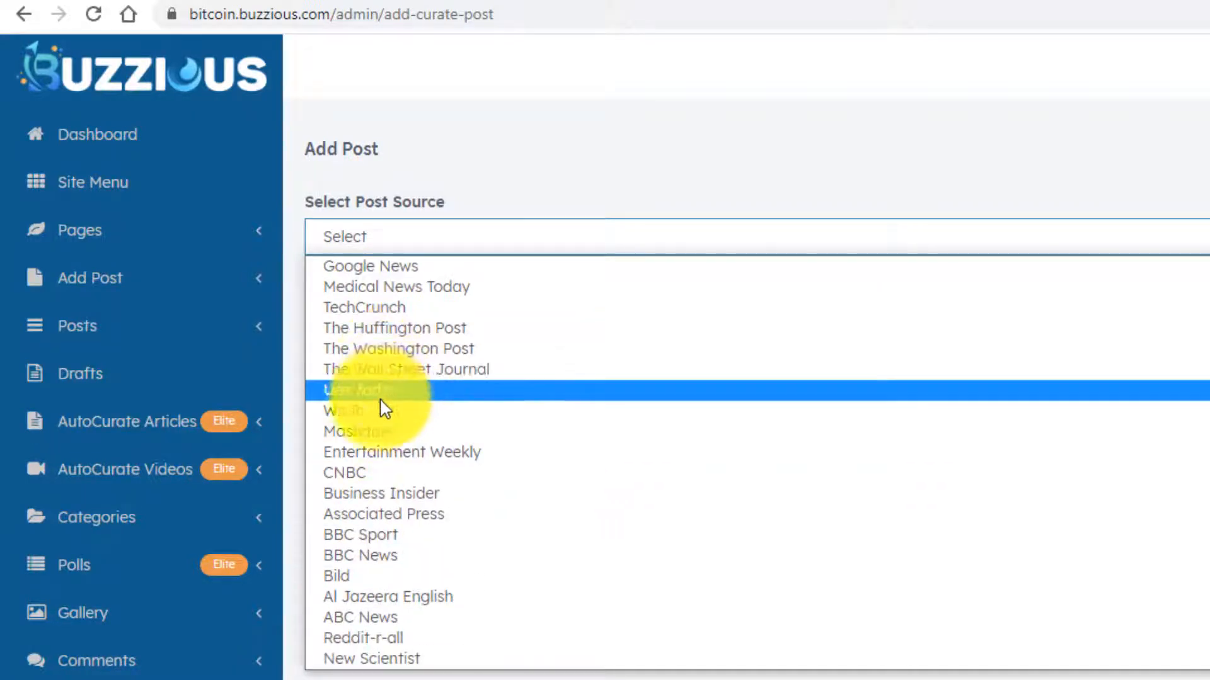
scroll(386, 509, up, 3)
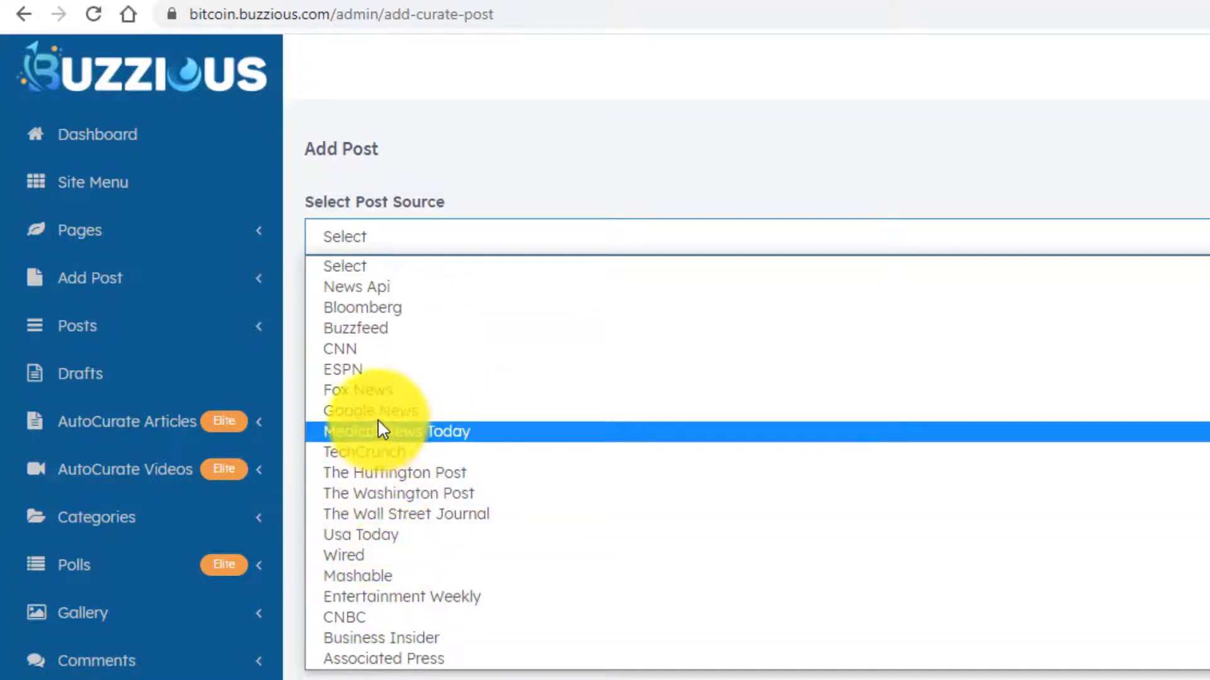
scroll(363, 407, down, 3)
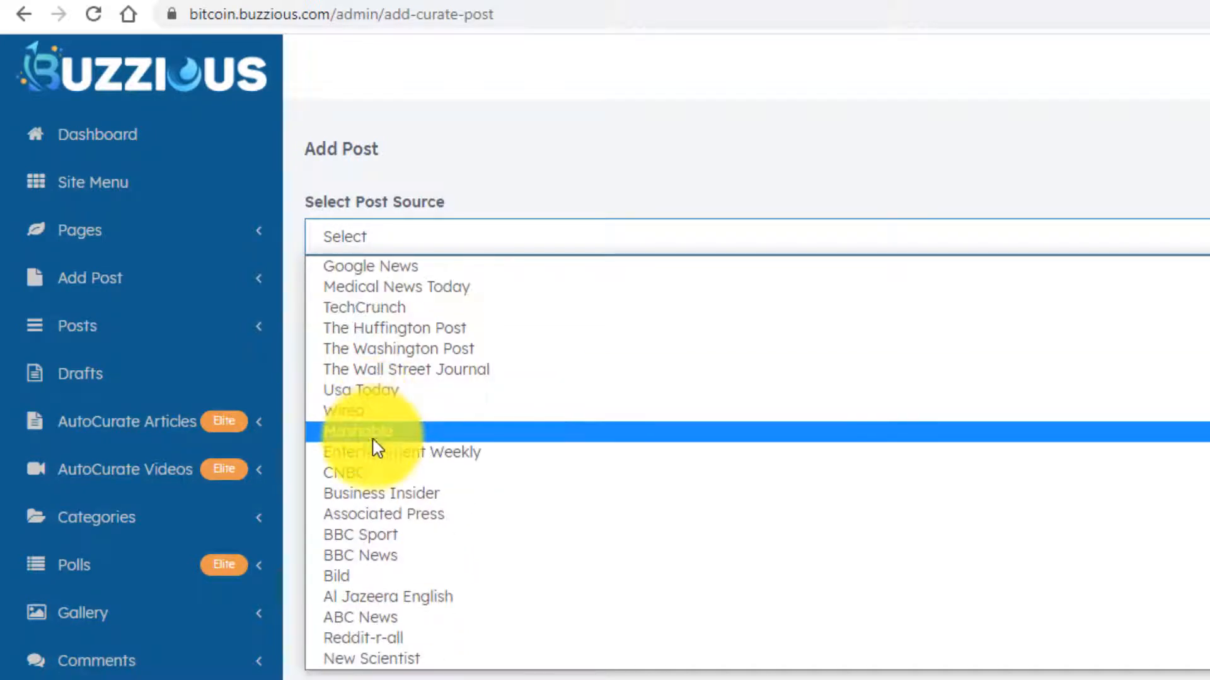
scroll(387, 562, up, 3)
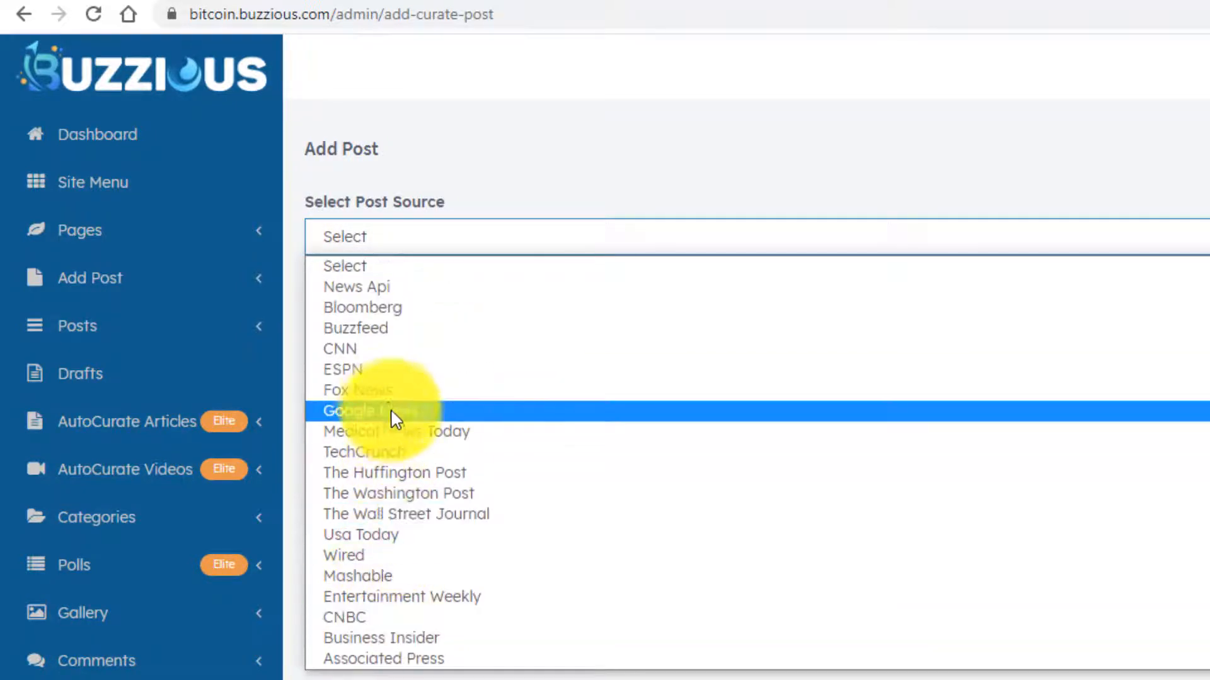
scroll(364, 424, down, 3)
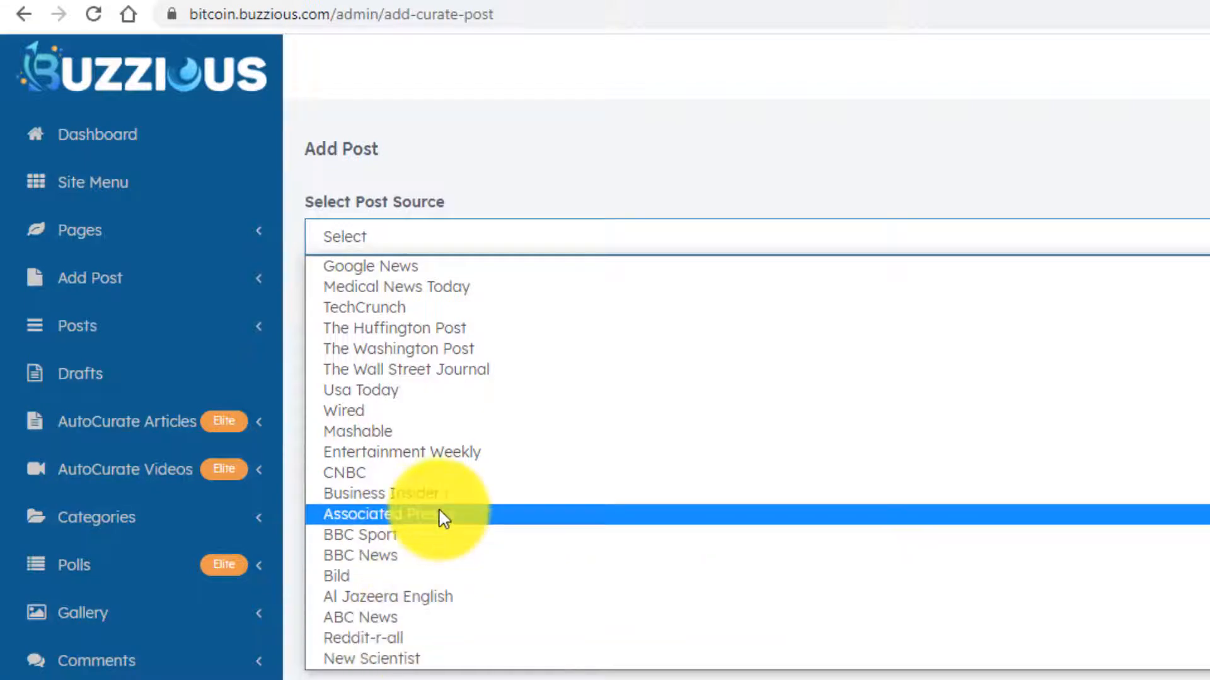
scroll(428, 522, up, 3)
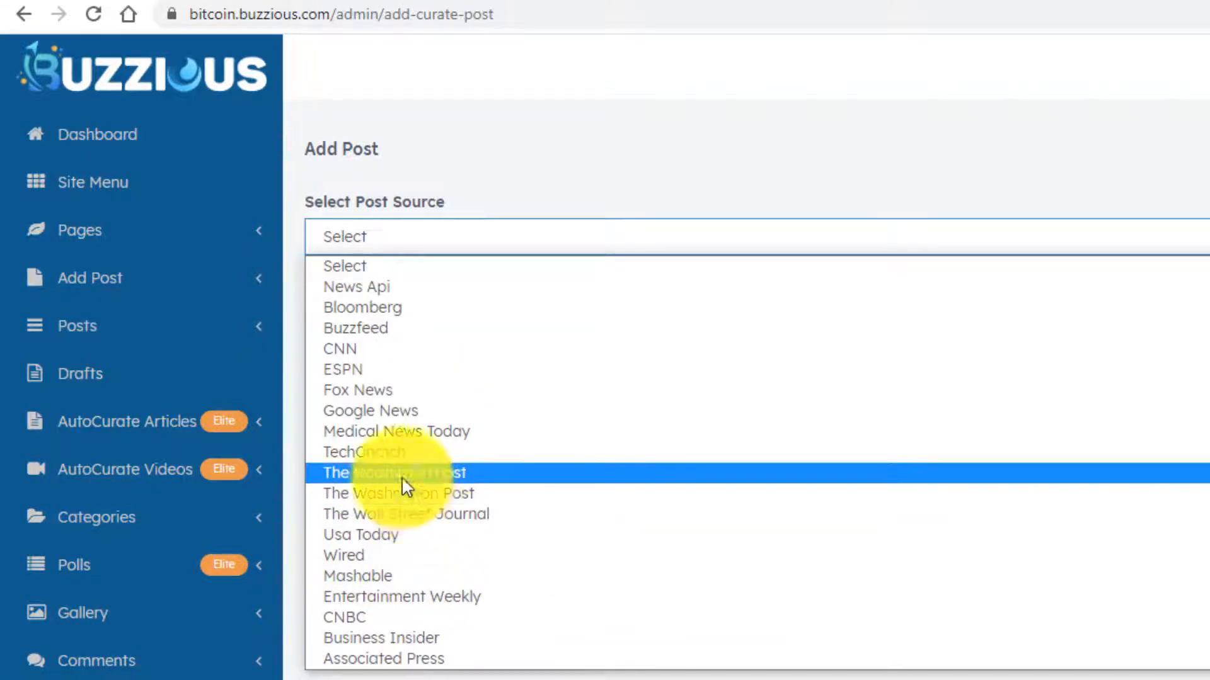
click(376, 310)
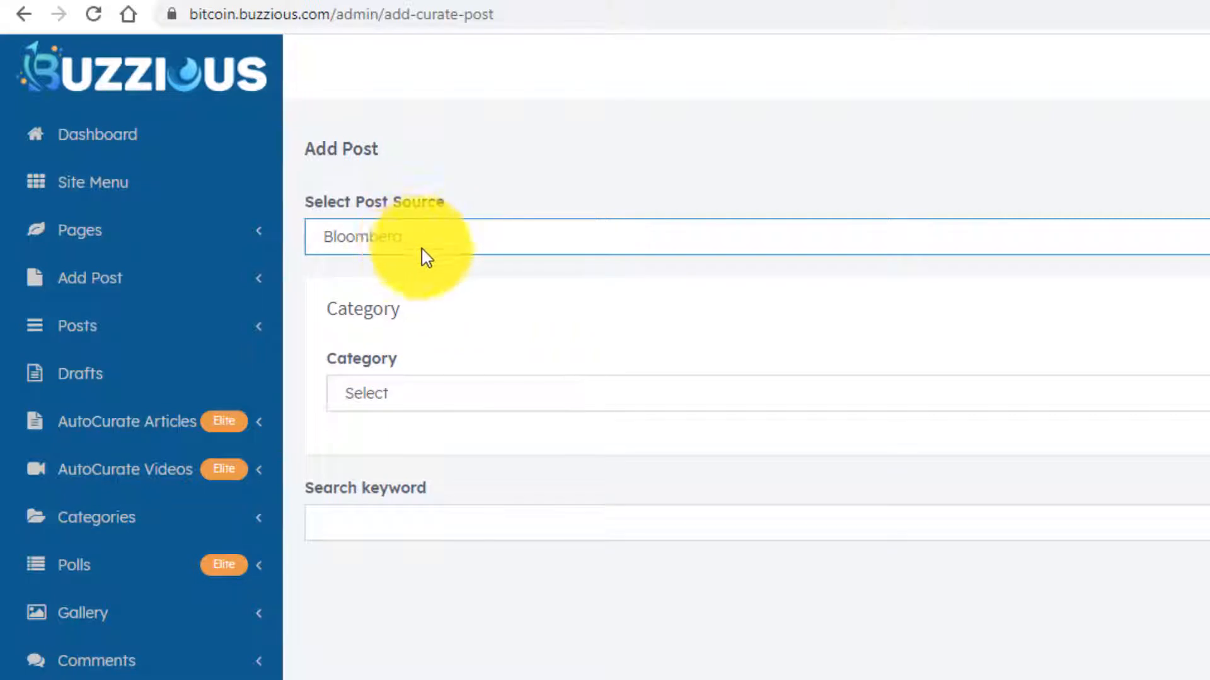
click(484, 302)
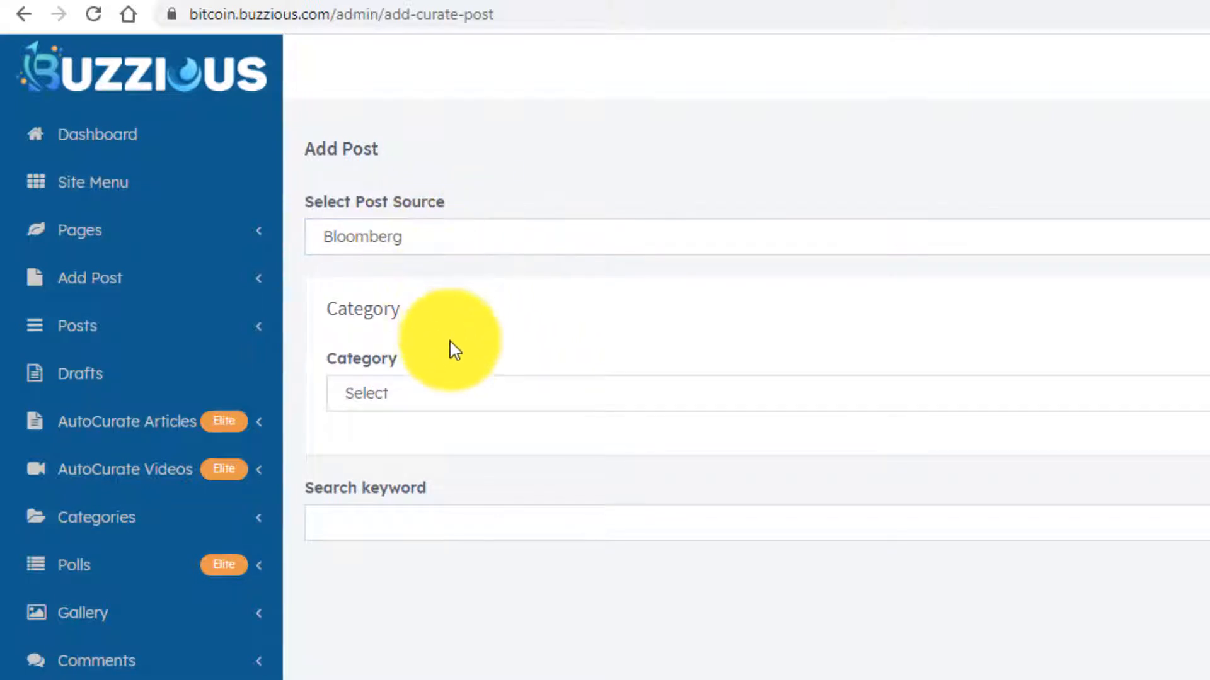
- Set the curated post's category to Bitcoin News
click(451, 402)
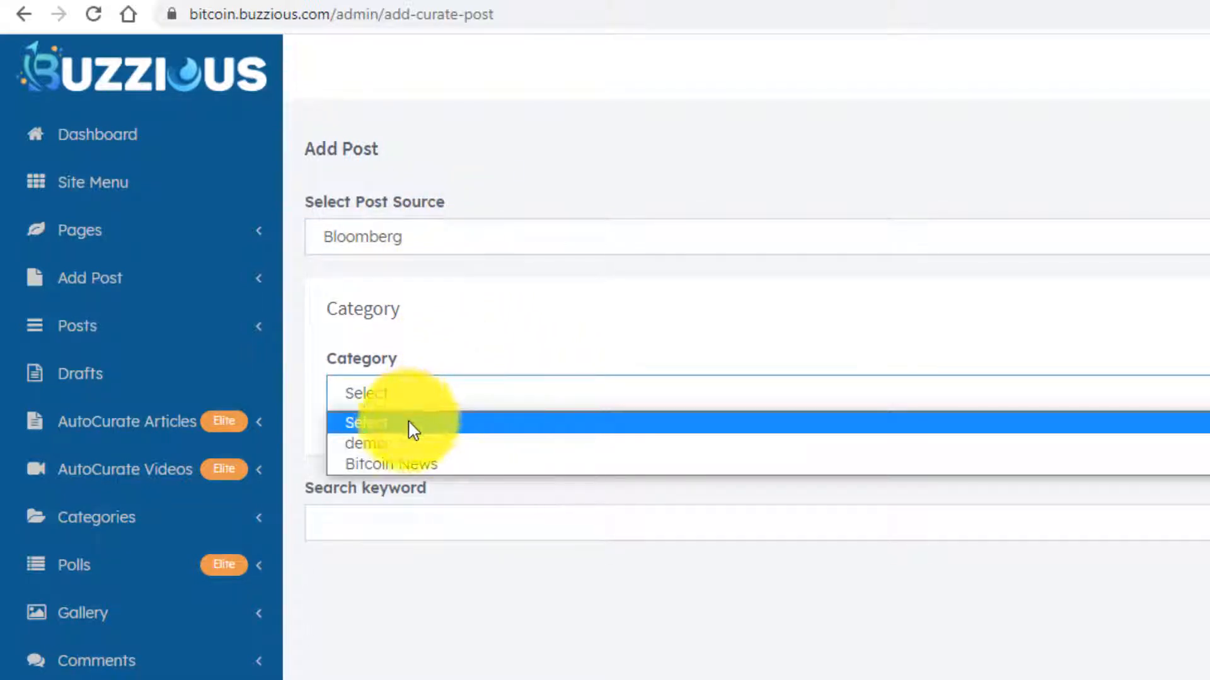
click(402, 465)
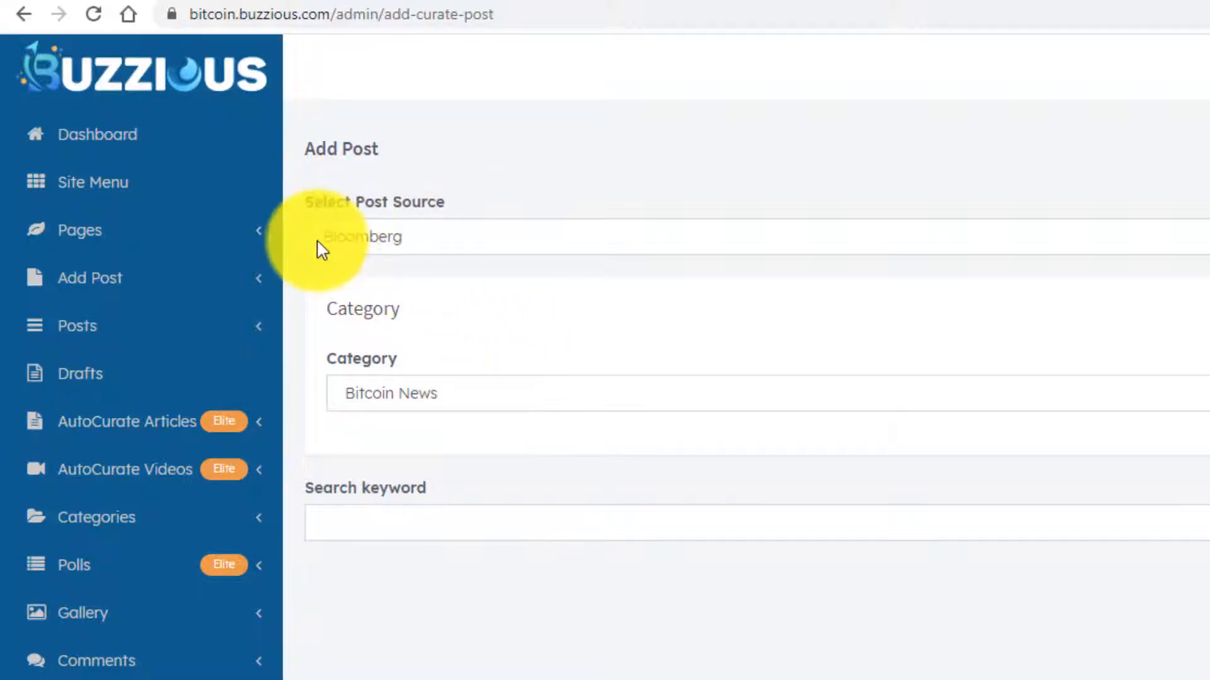
click(120, 522)
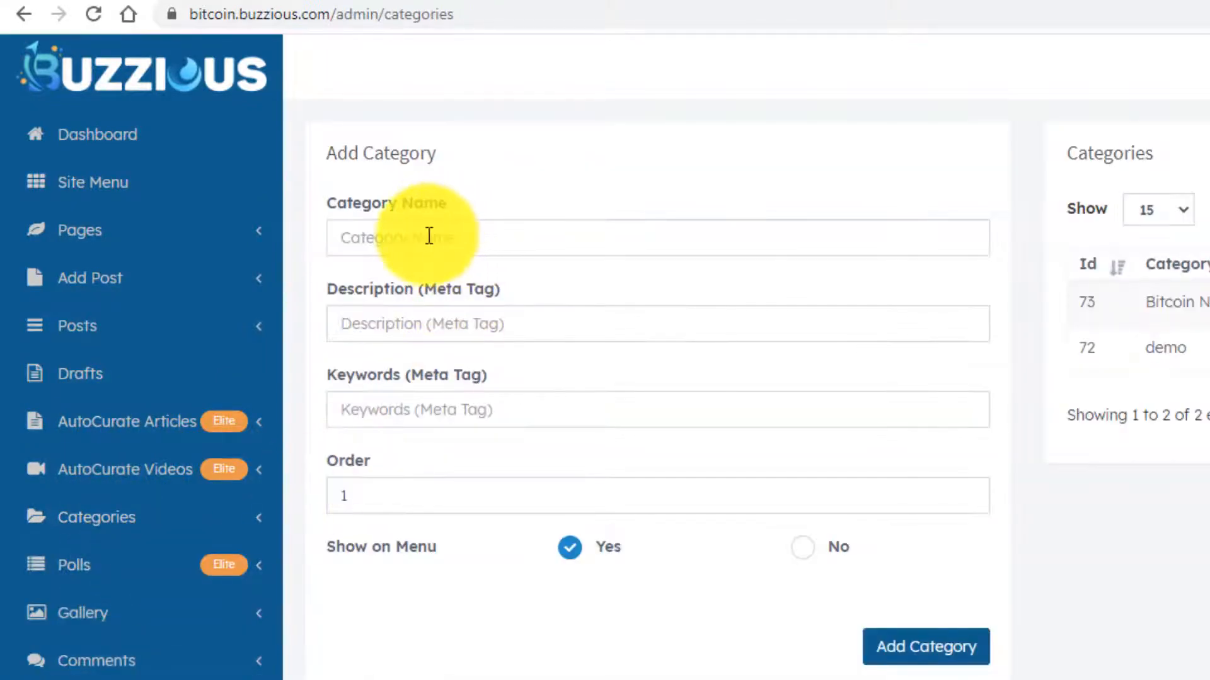
- Add a category named 'Etherium News', shown on the menu with order 1
click(428, 238)
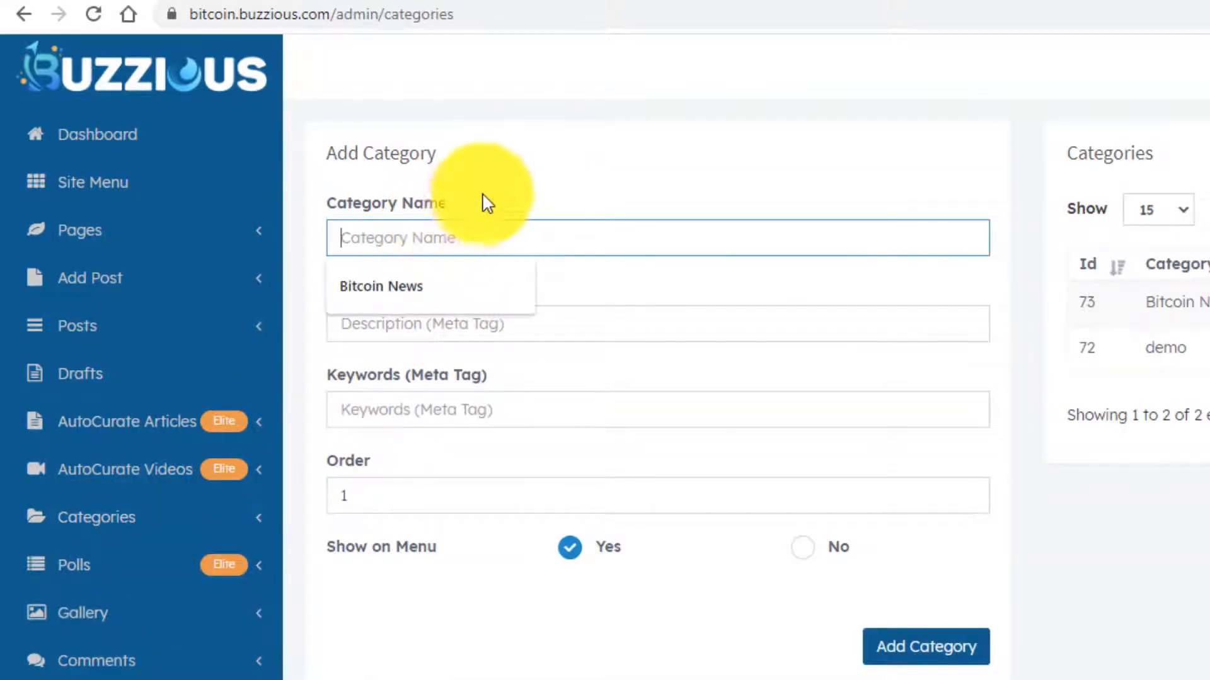
click(517, 181)
click(414, 238)
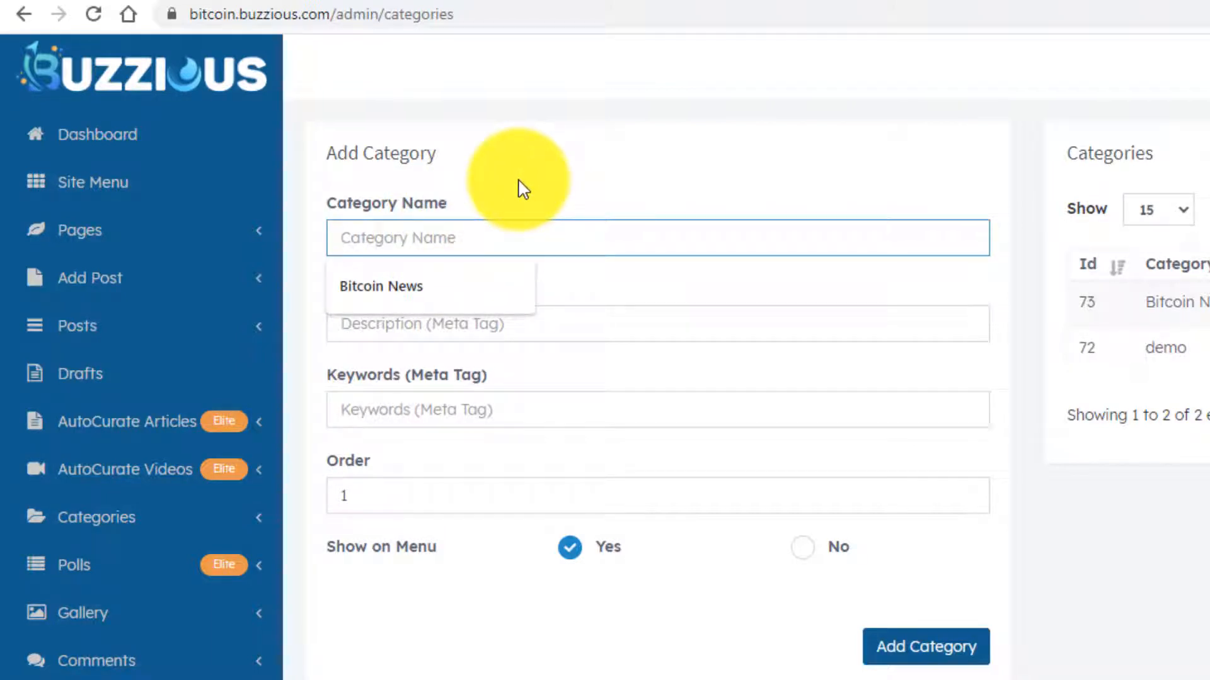
text(A)
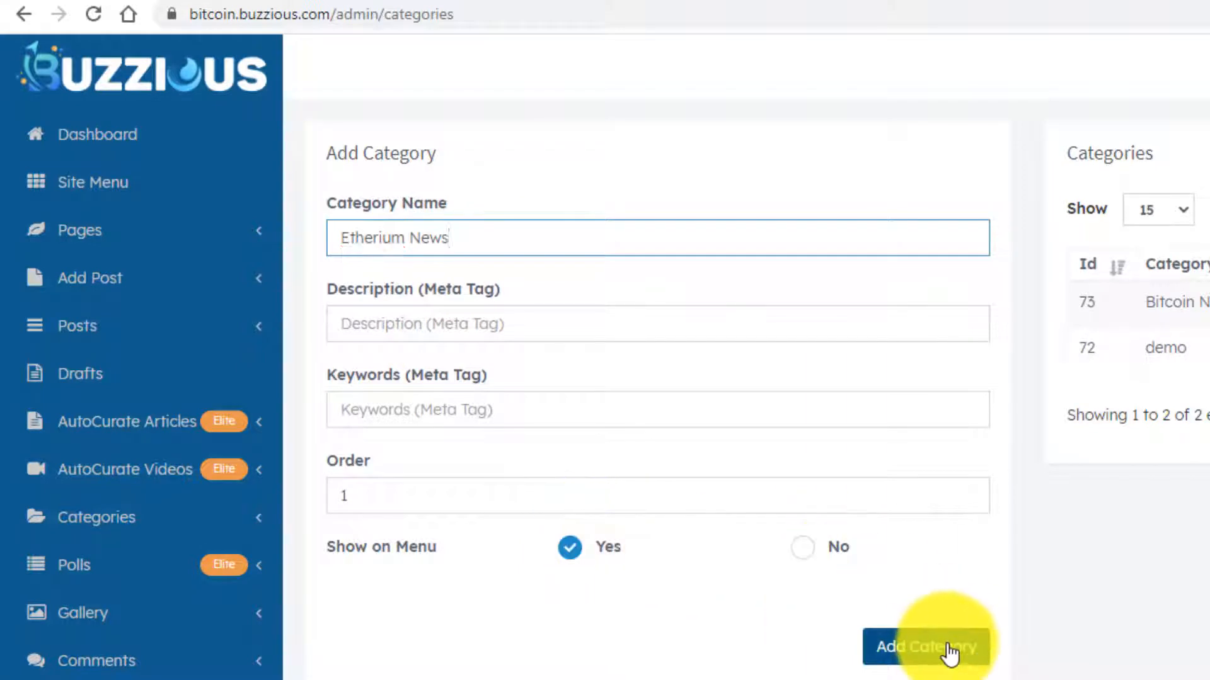
click(173, 283)
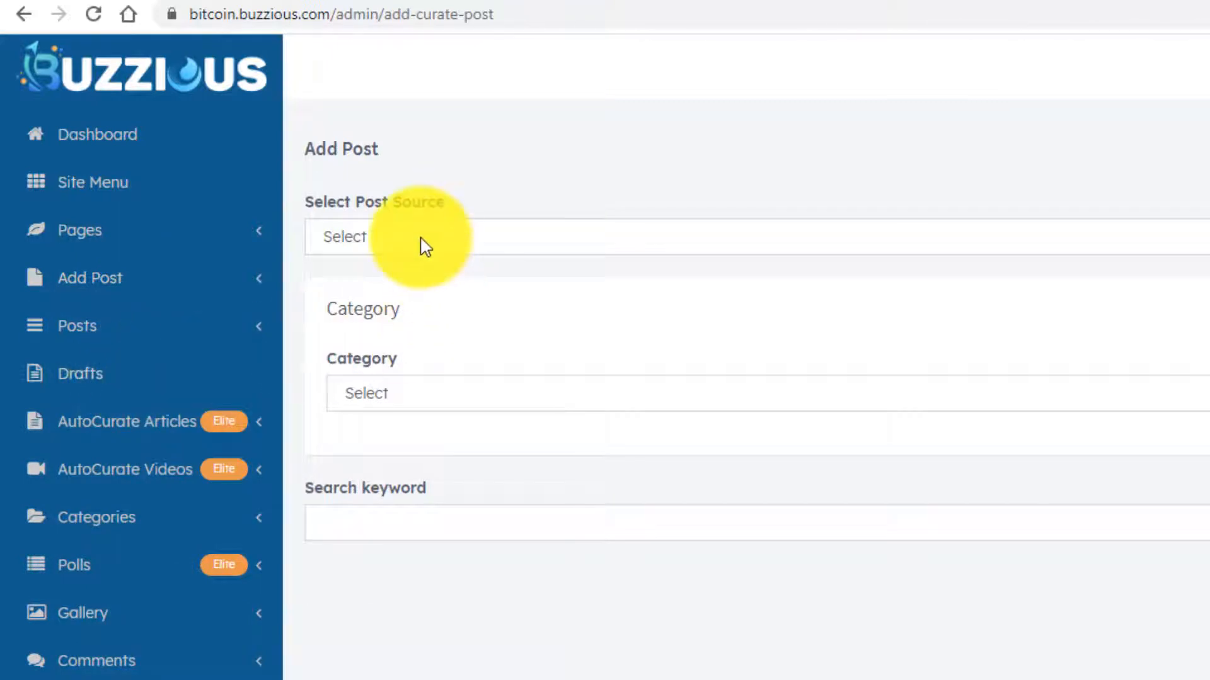
- Set up a curated post with Bloomberg as the source and Etherium News as the category
click(419, 246)
click(393, 311)
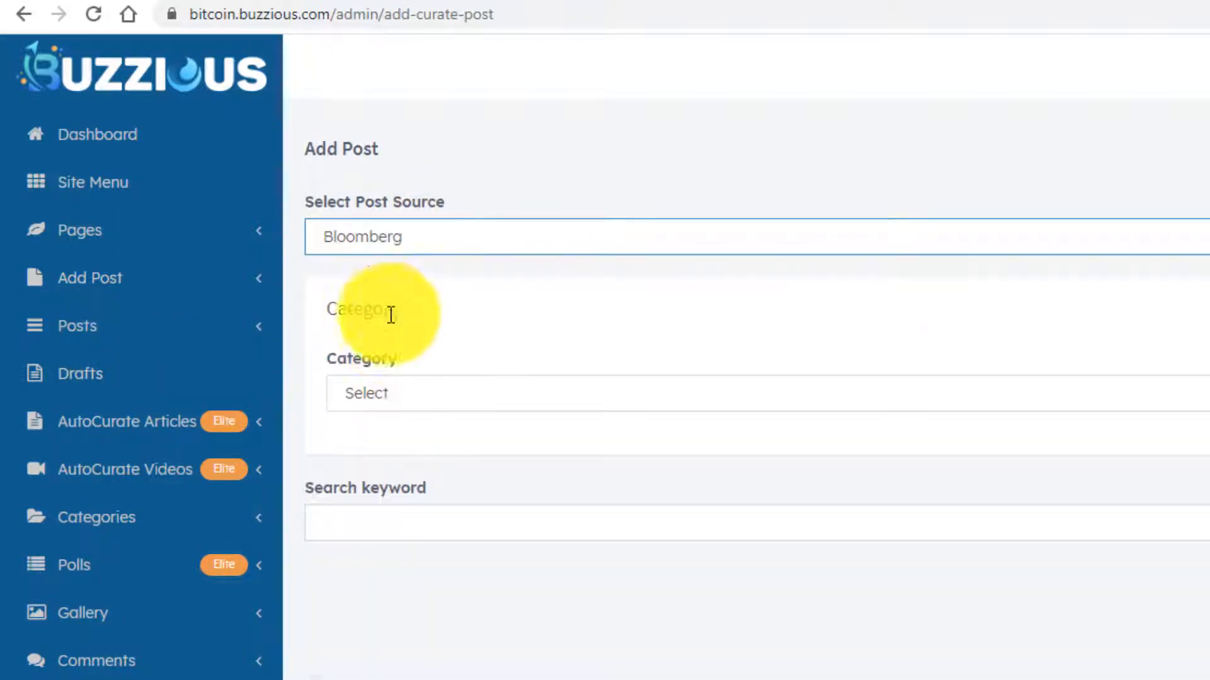
click(398, 396)
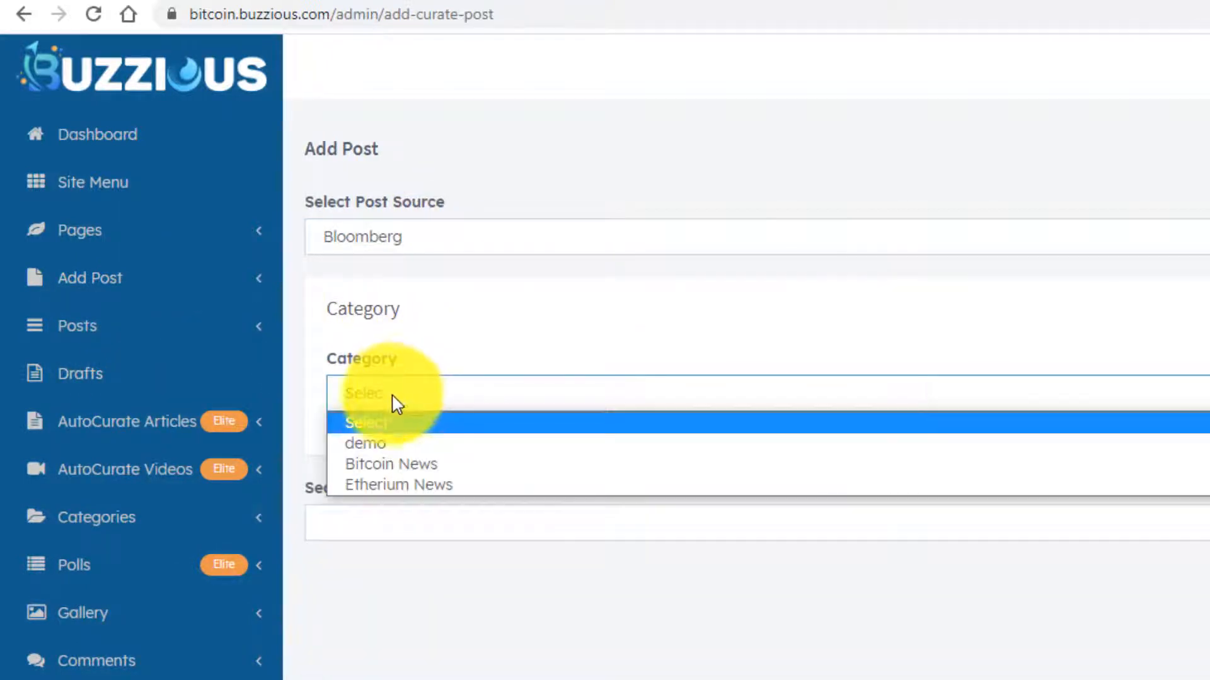
click(393, 486)
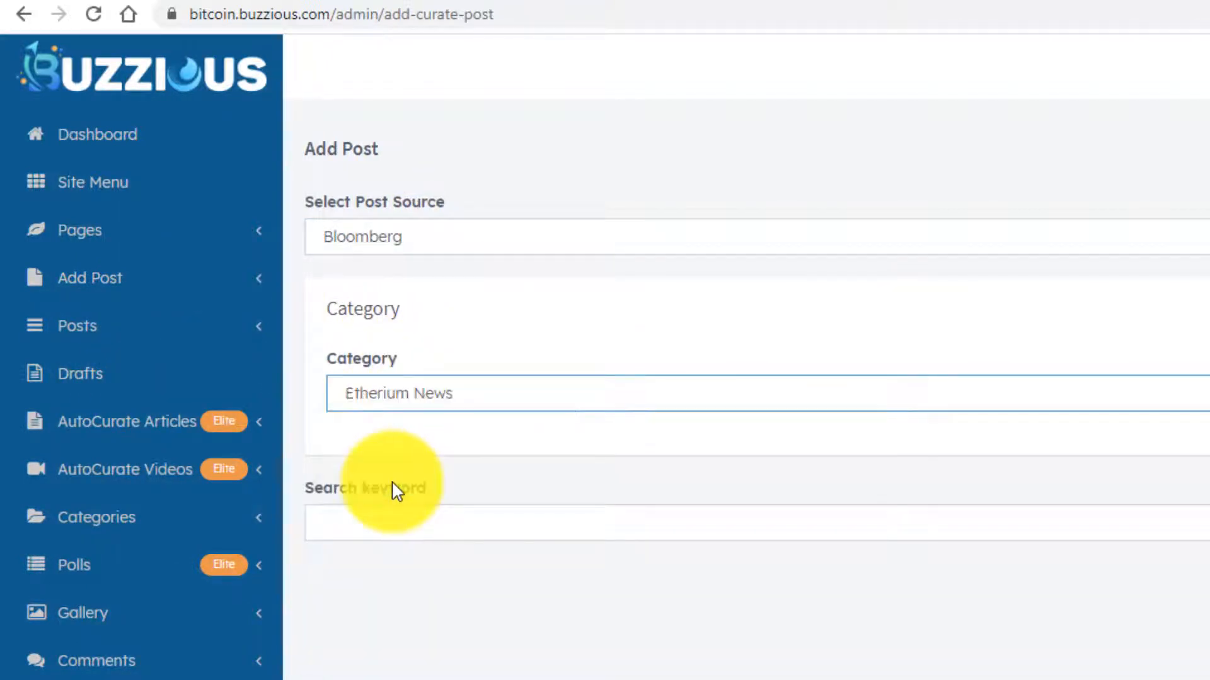
- Search Bloomberg for 'ethereum' and import the 'Crypto Miners Are Competing With Gamers for Nvidia Chips' article
click(361, 526)
text(ethereum)
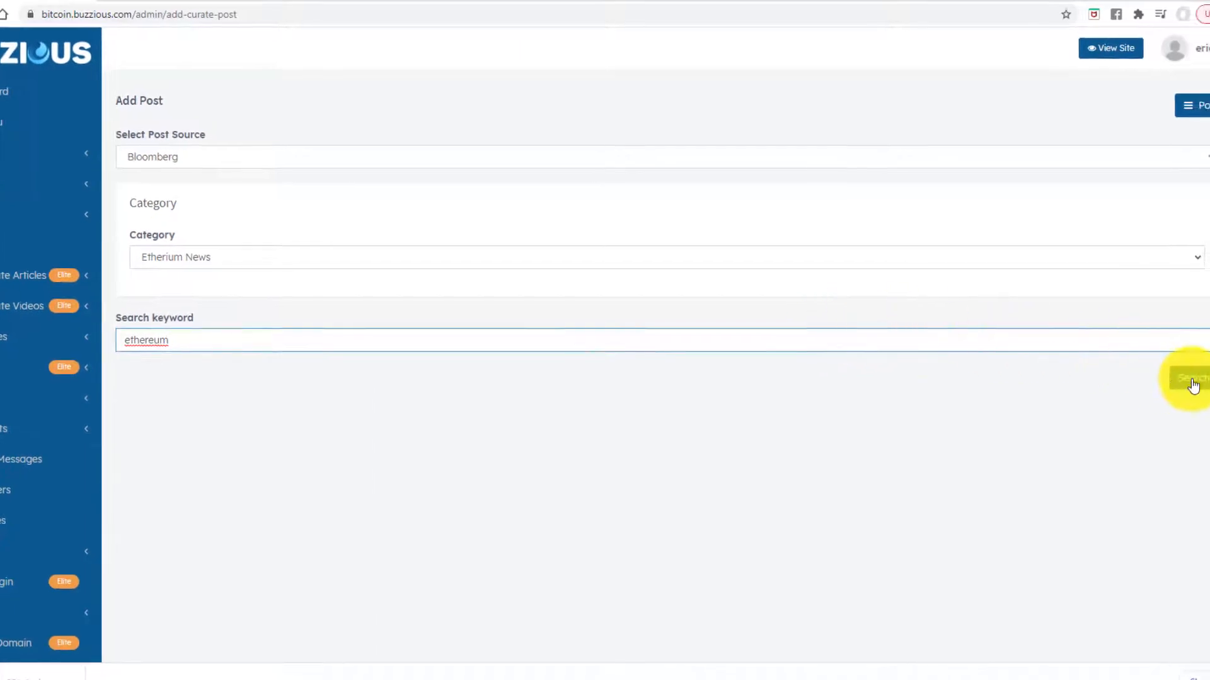
click(1193, 380)
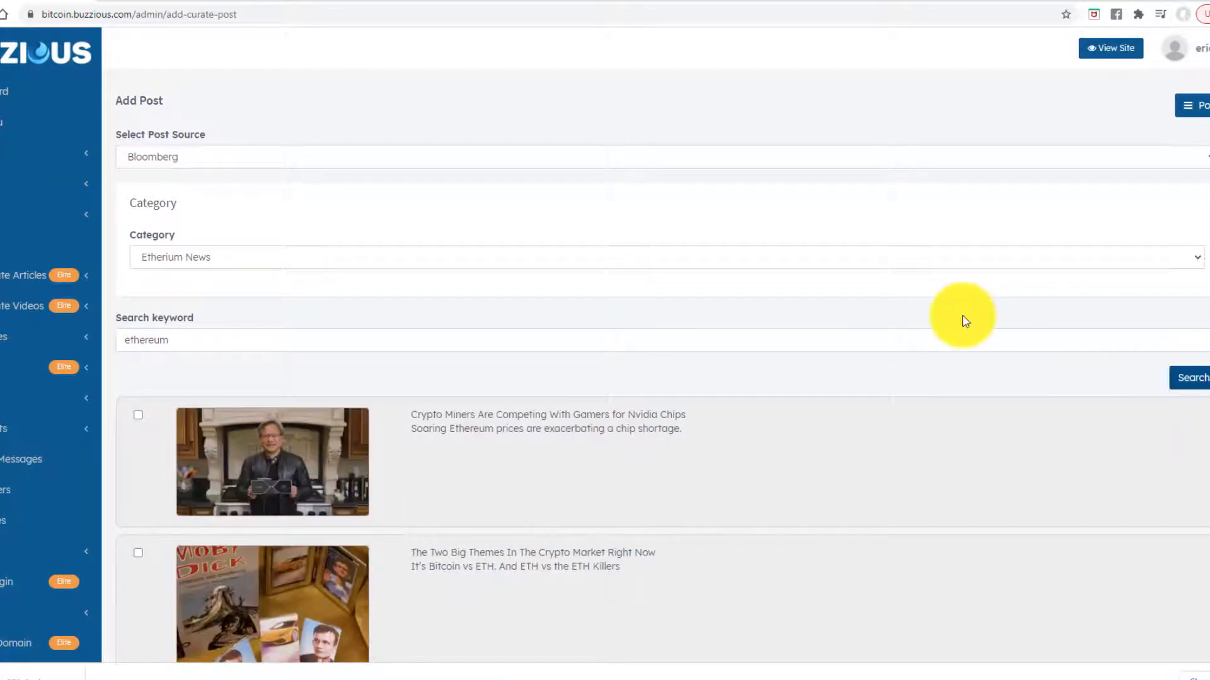
scroll(842, 355, down, 1)
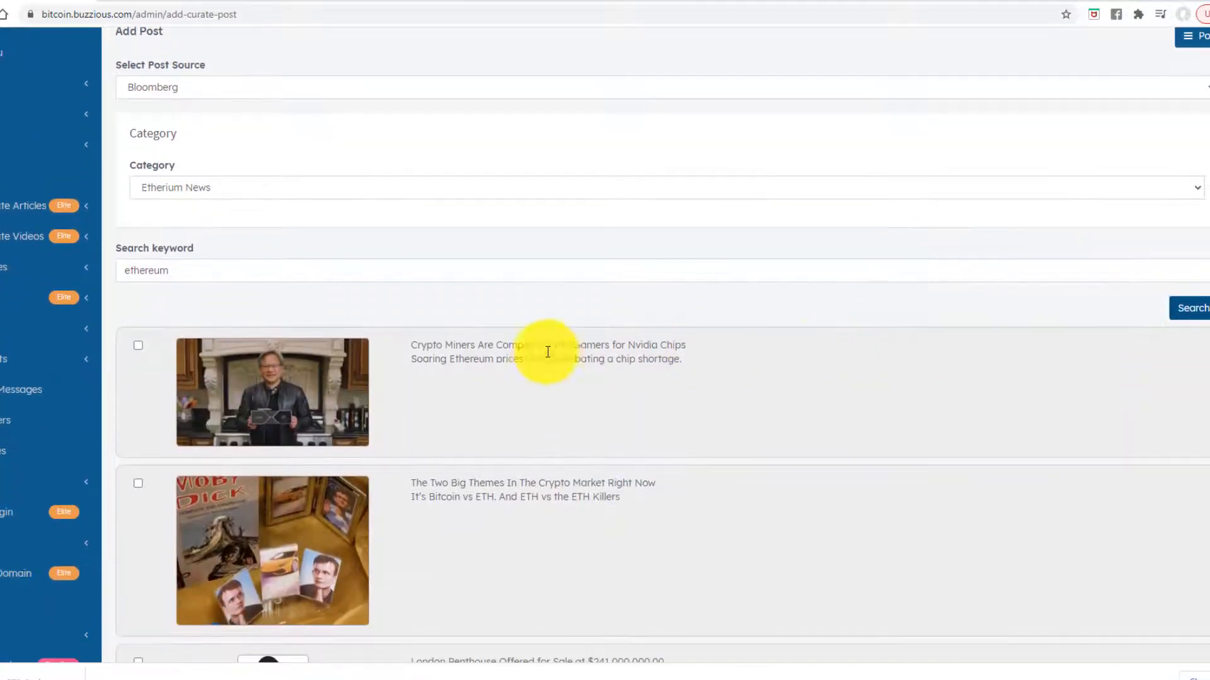
click(139, 346)
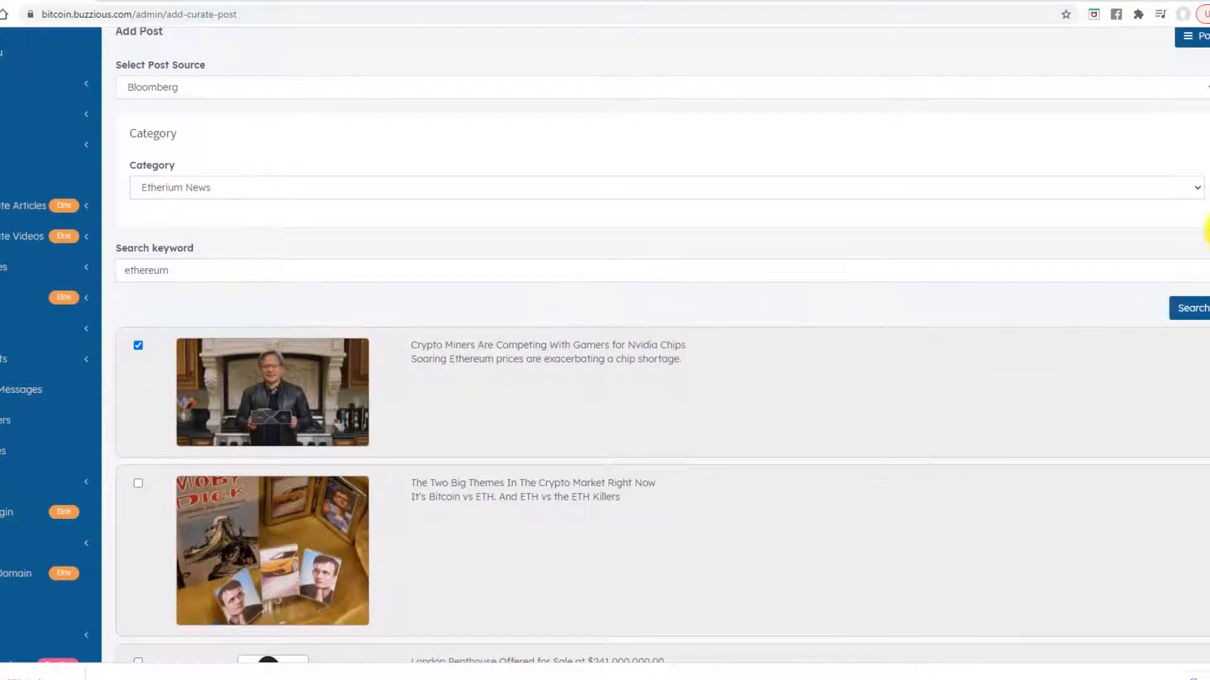
scroll(655, 346, down, 20)
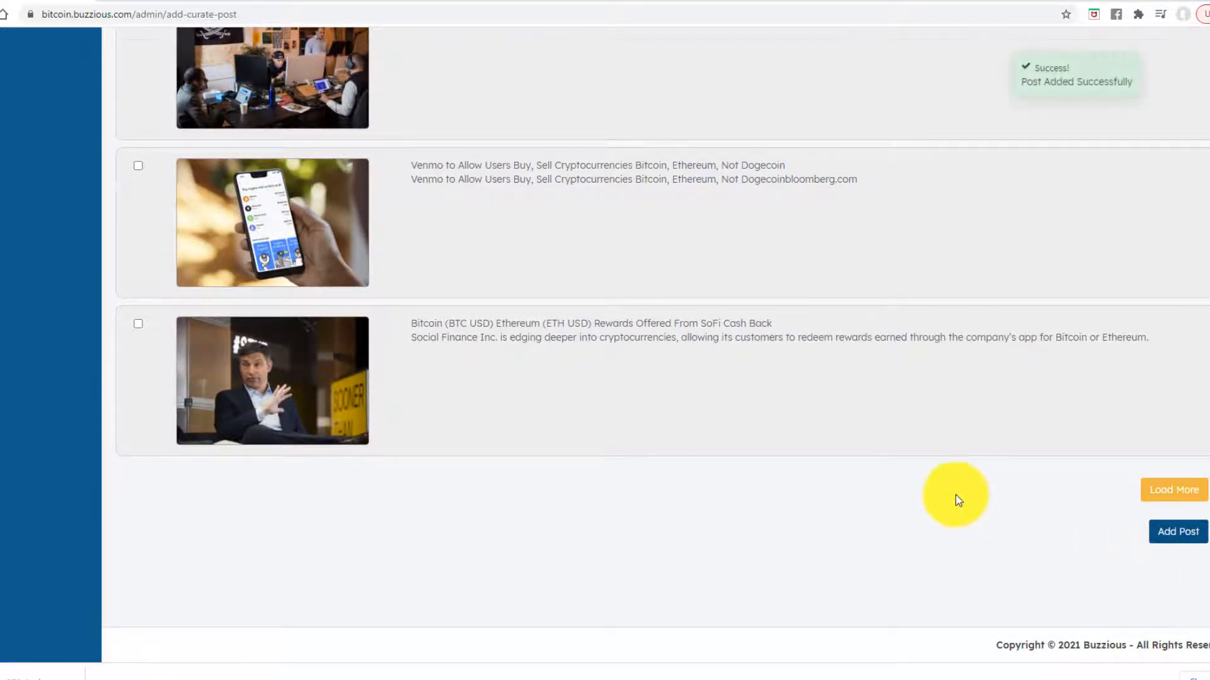
scroll(958, 501, up, 20)
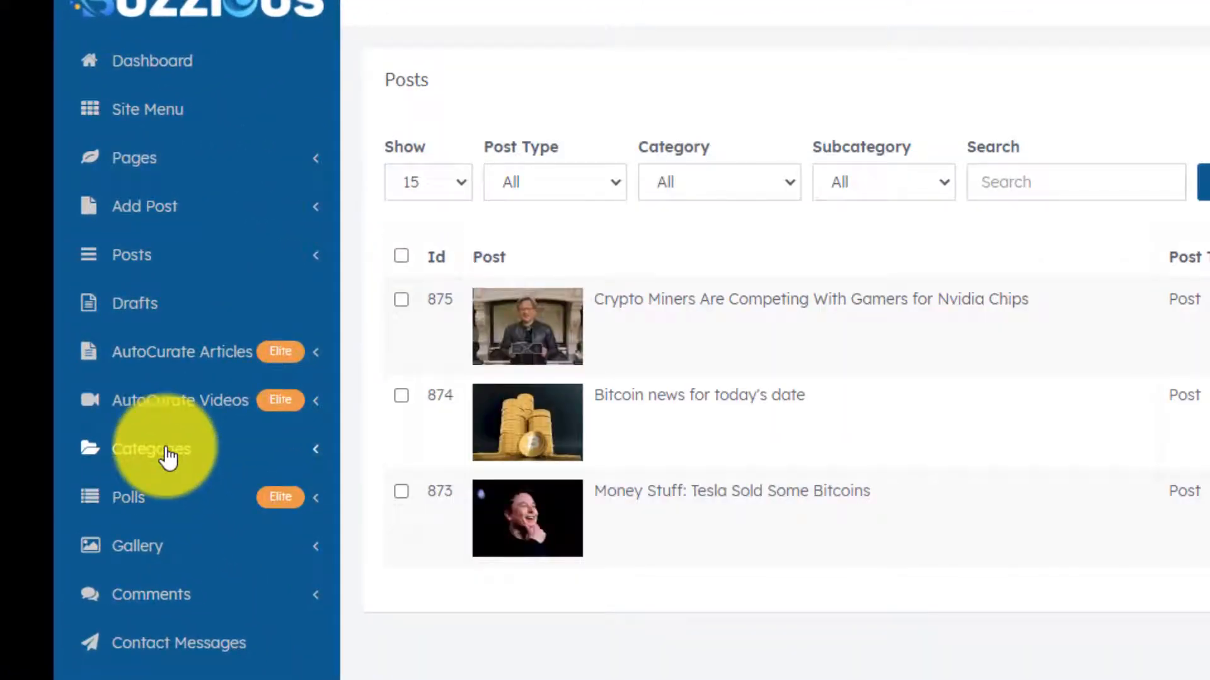
- Rename the 'Etherium News' category to 'Ethereum News' and save it
click(314, 458)
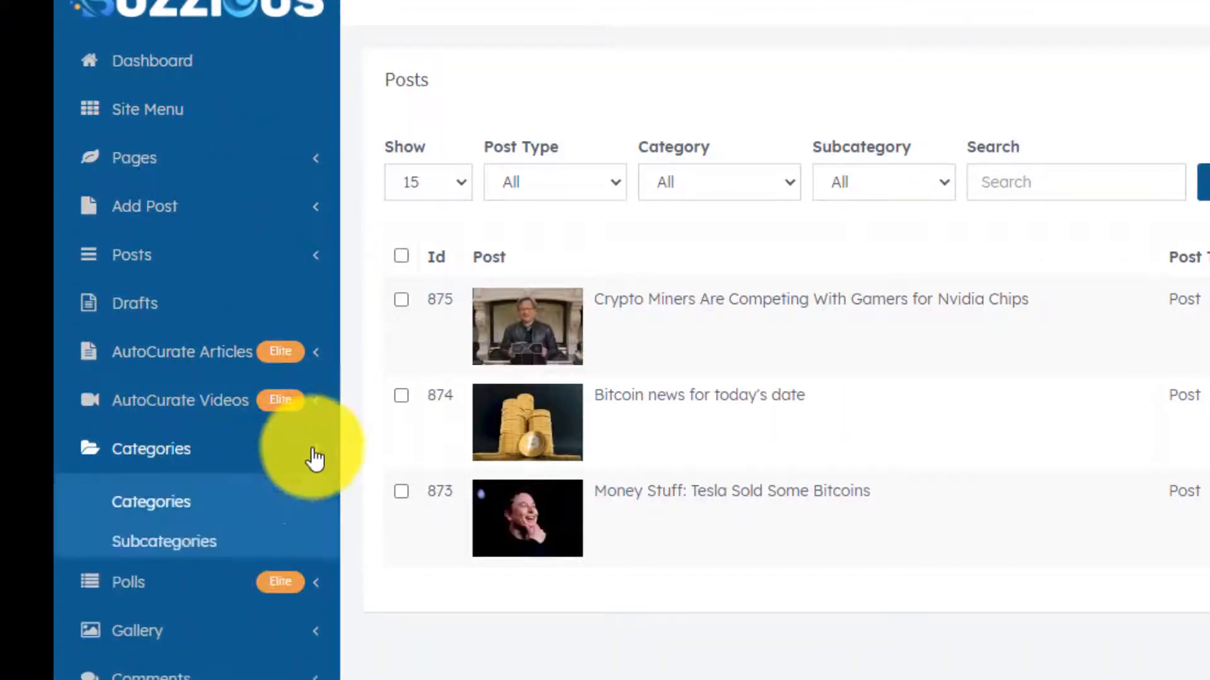
click(171, 512)
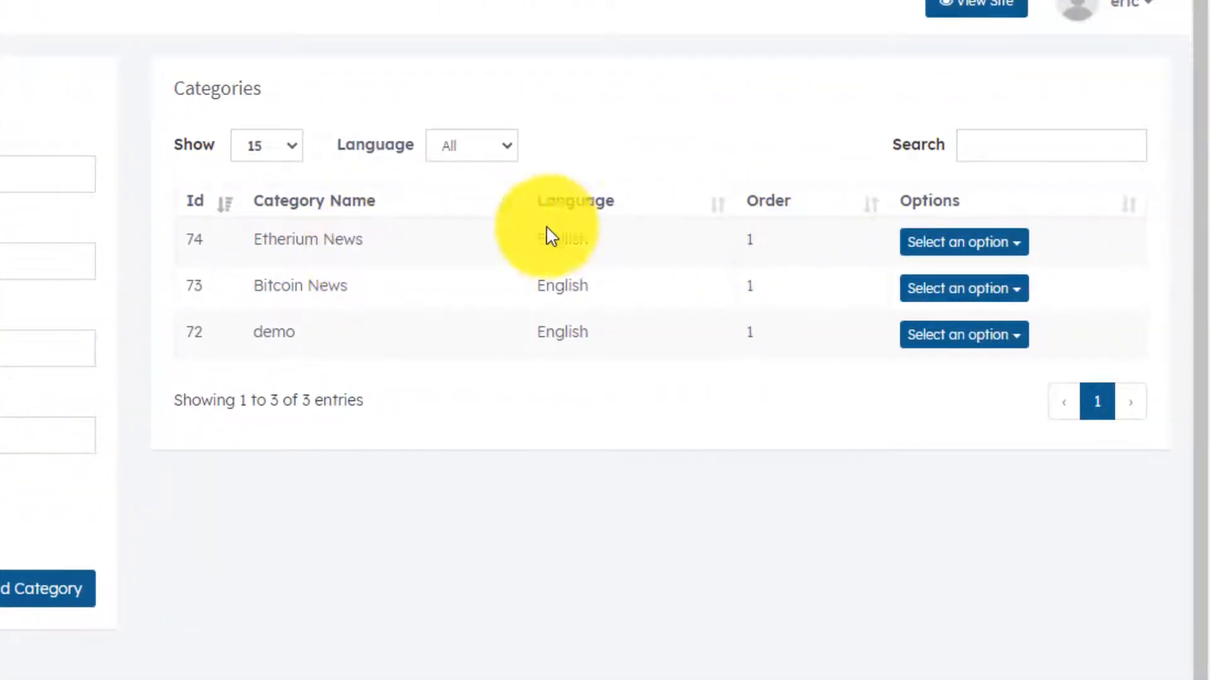
click(962, 248)
click(939, 289)
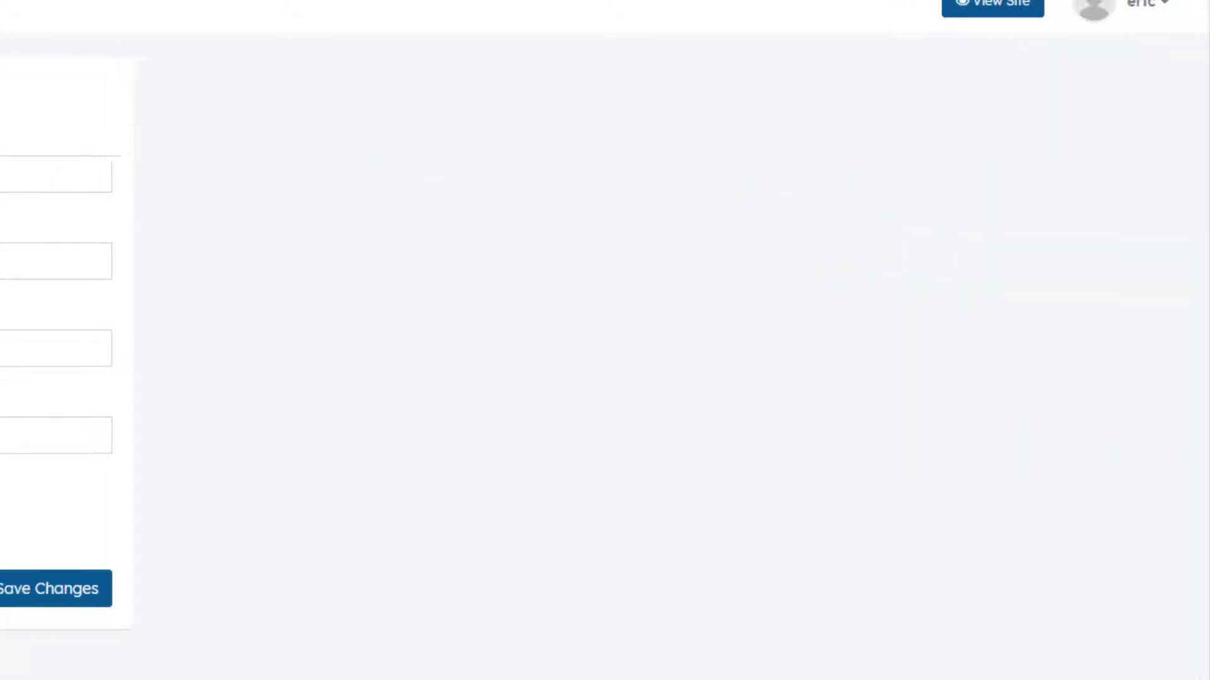
click(297, 165)
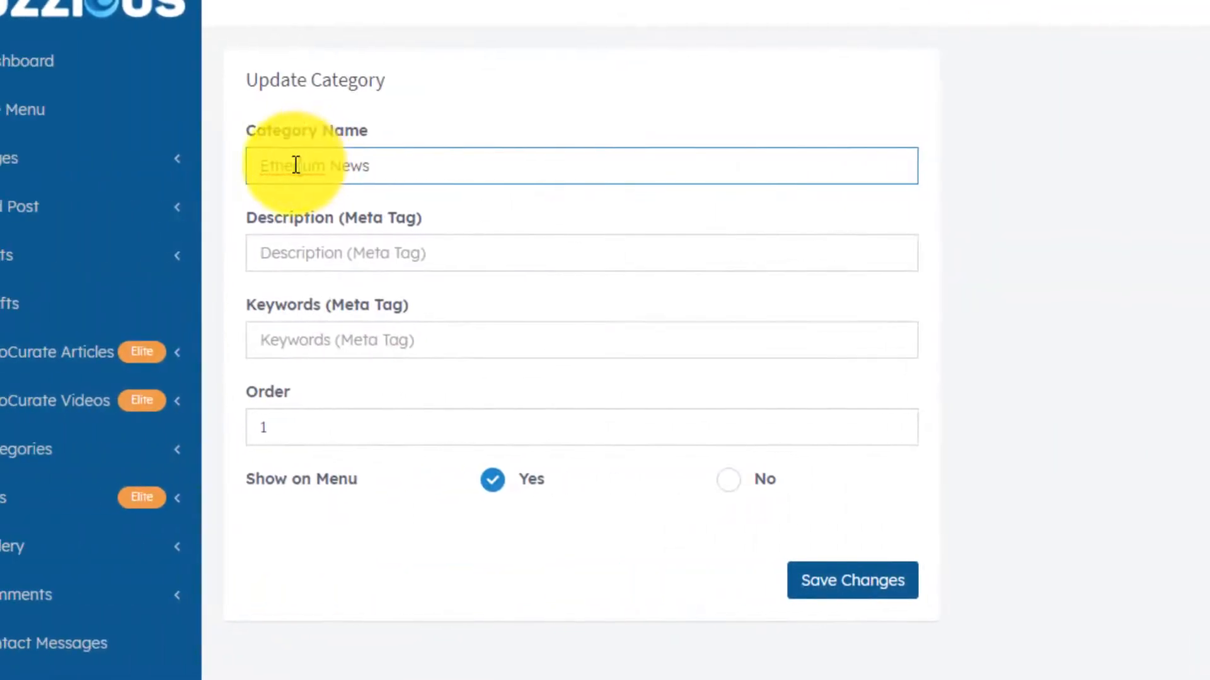
key(BackSpace)
text(e)
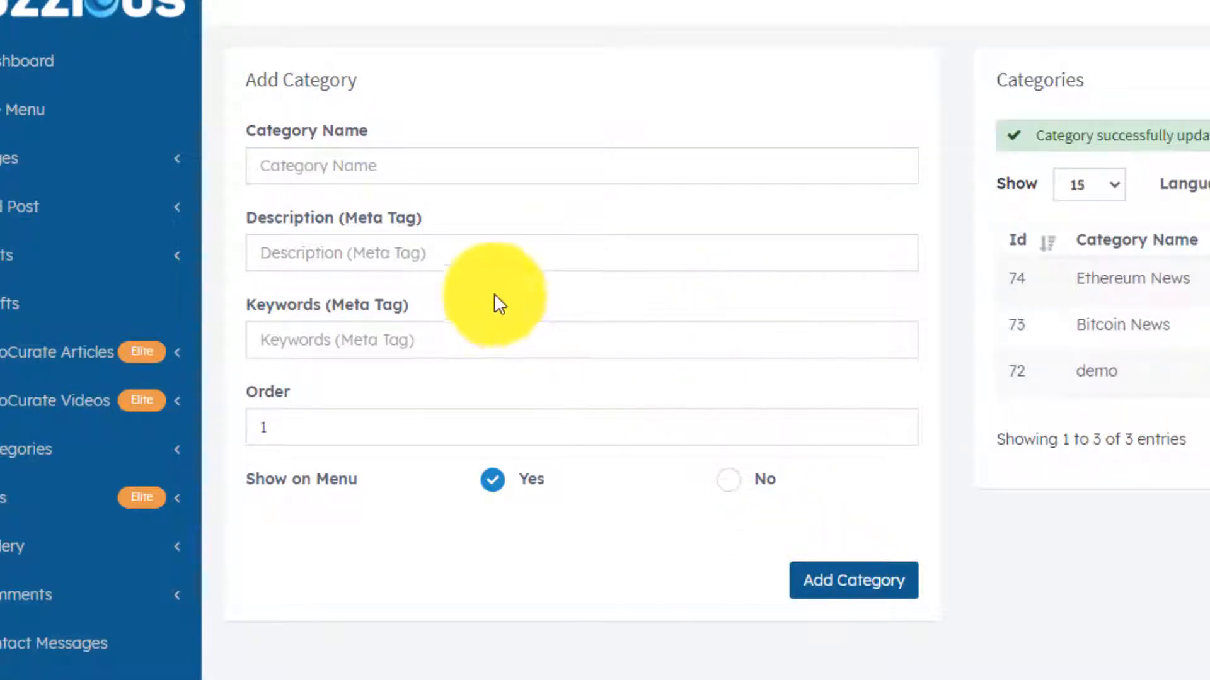
click(352, 1)
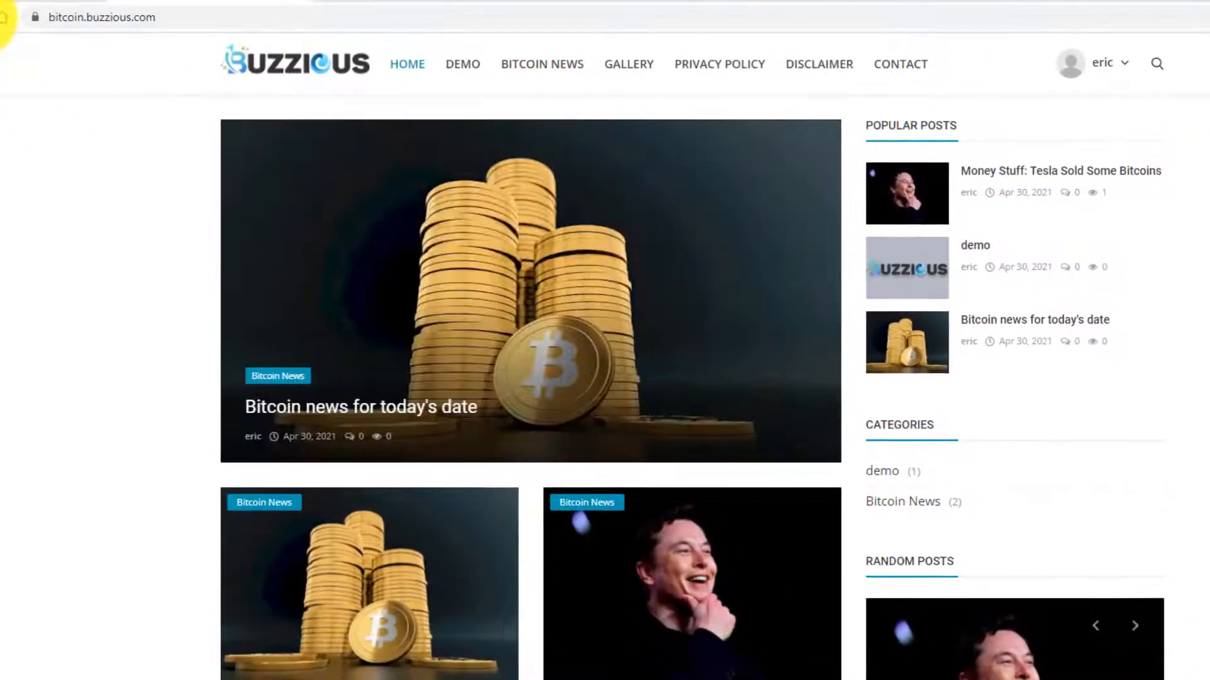
- Reload the live site to confirm ETHEREUM NEWS appears in the menu, then return to category admin
click(3, 17)
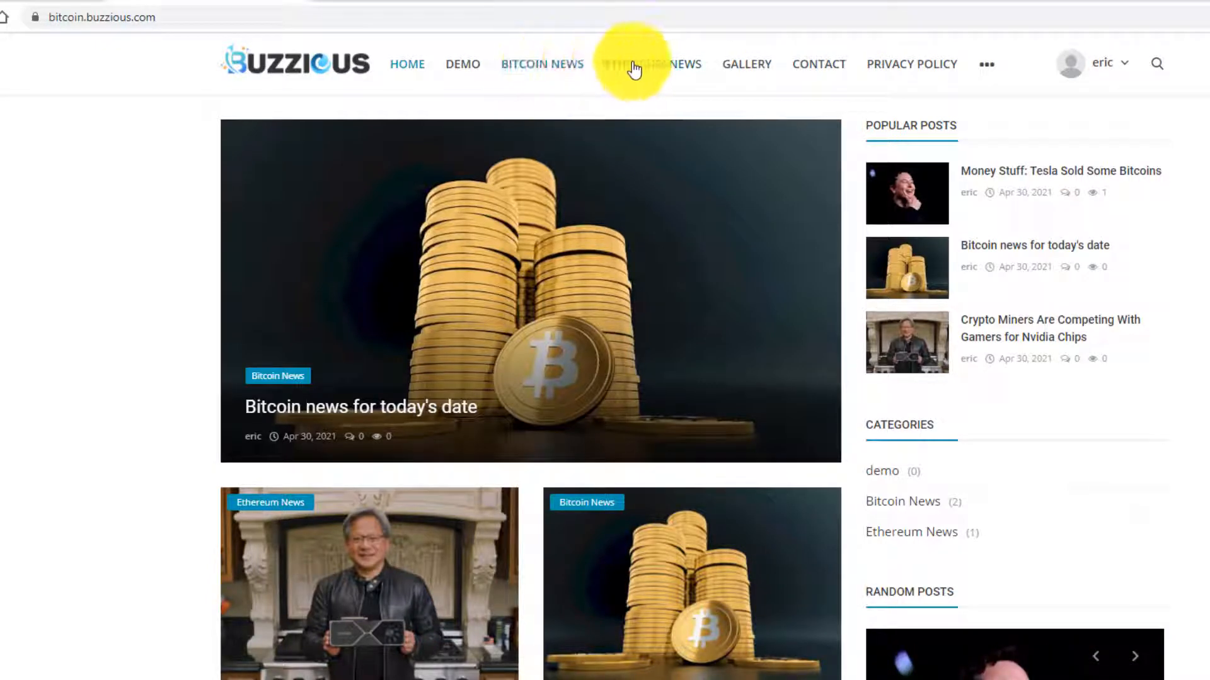
click(28, 1)
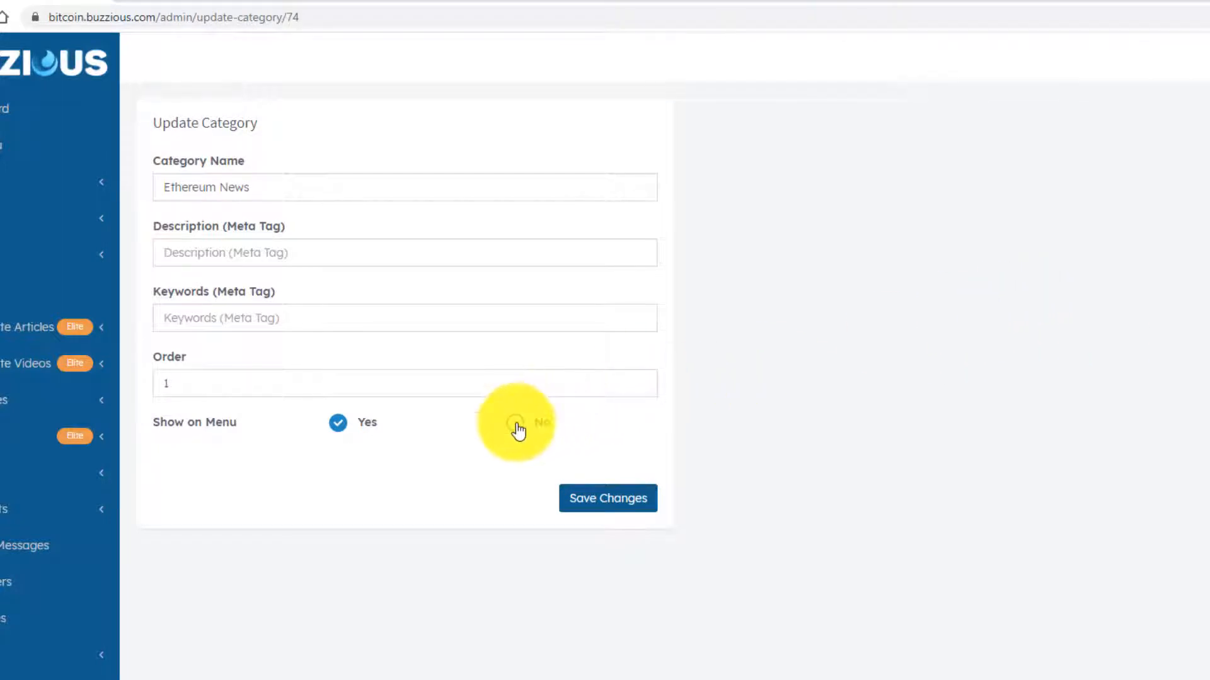
click(194, 1)
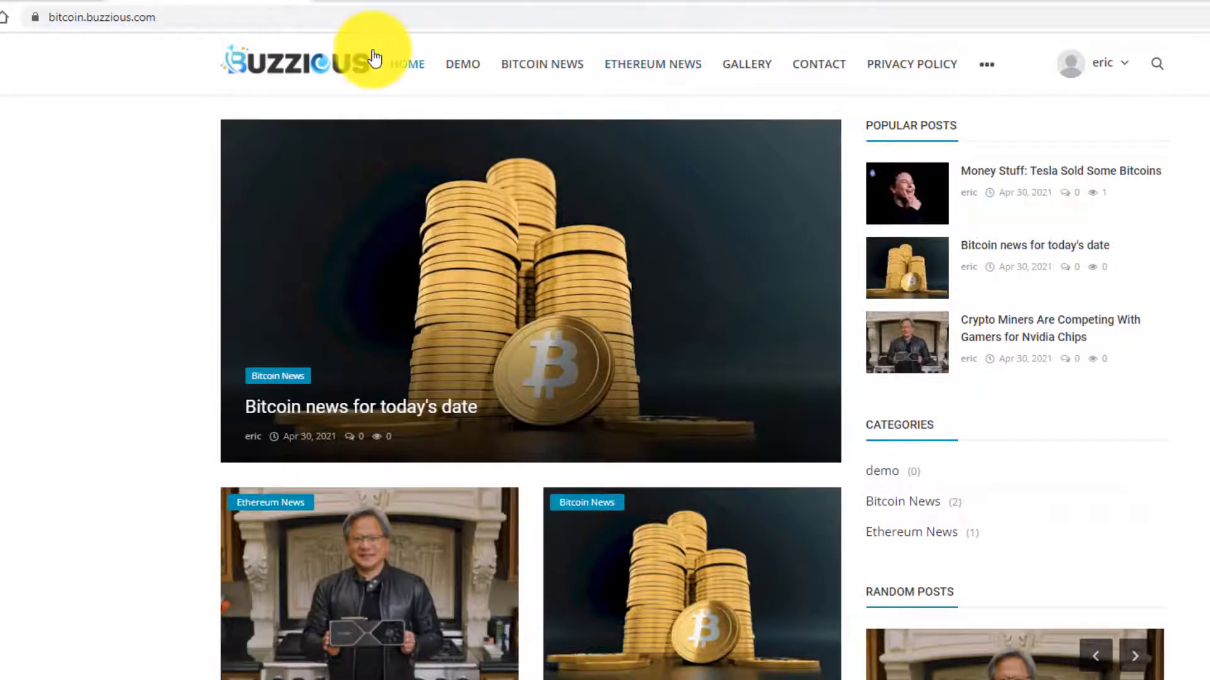
click(31, 1)
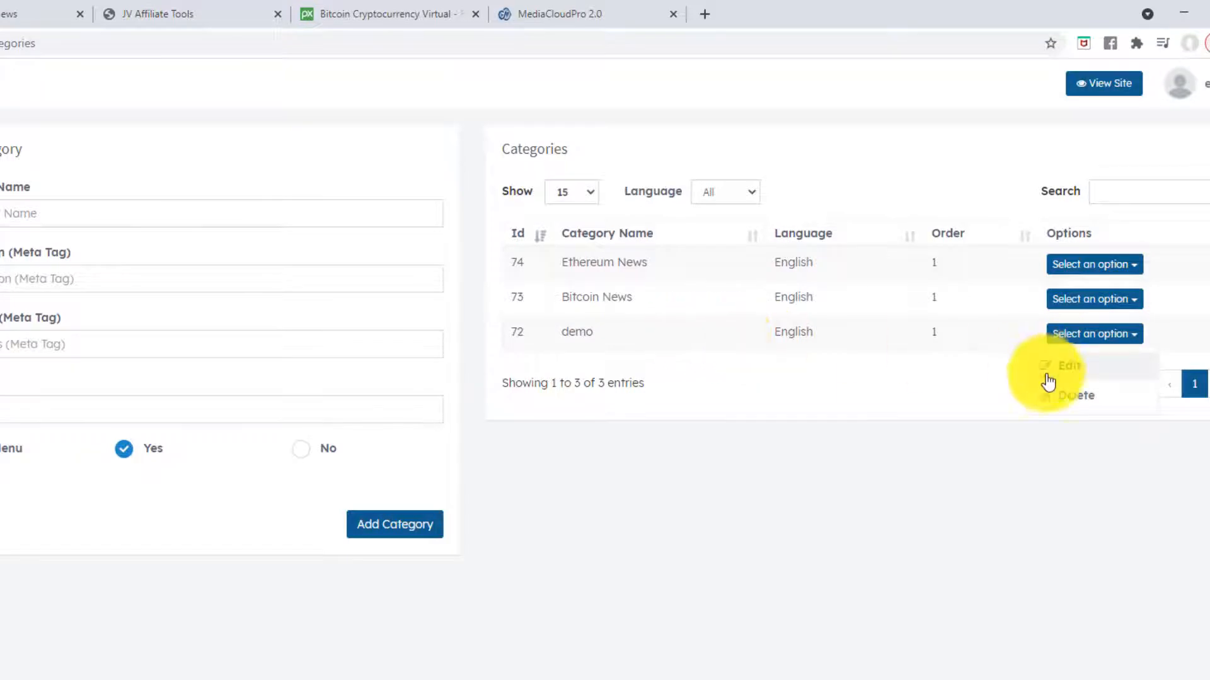
- Delete the demo category and reload the live site to confirm it is gone
click(1067, 395)
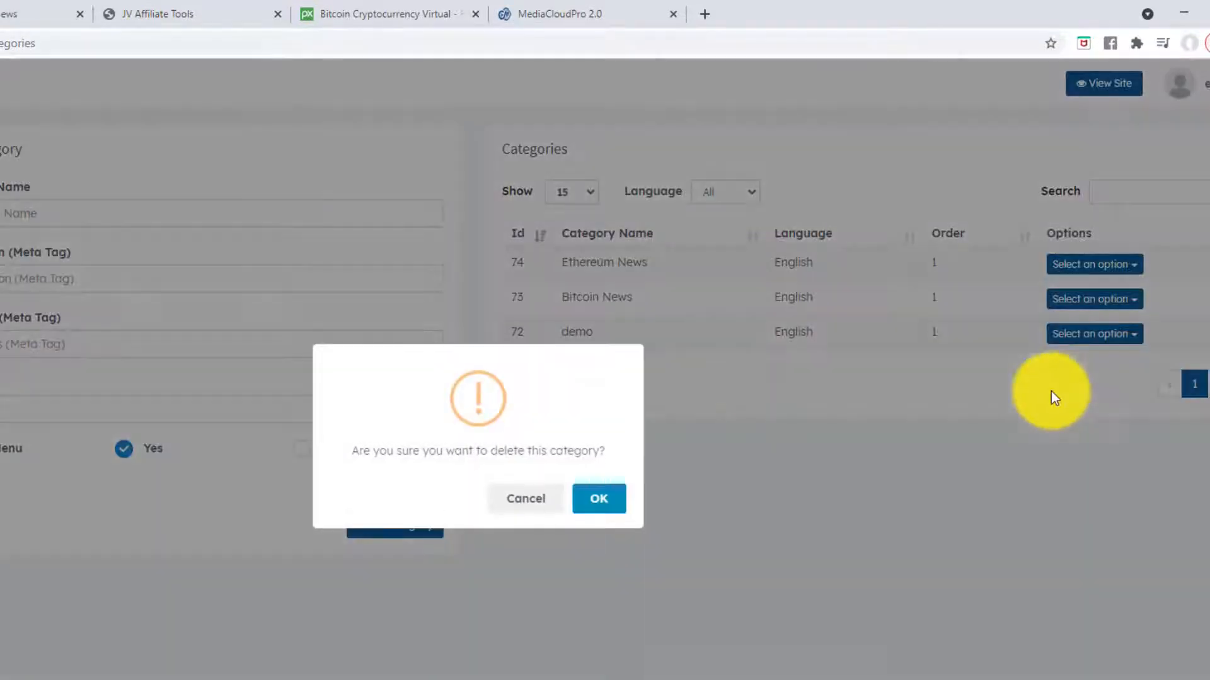
click(599, 498)
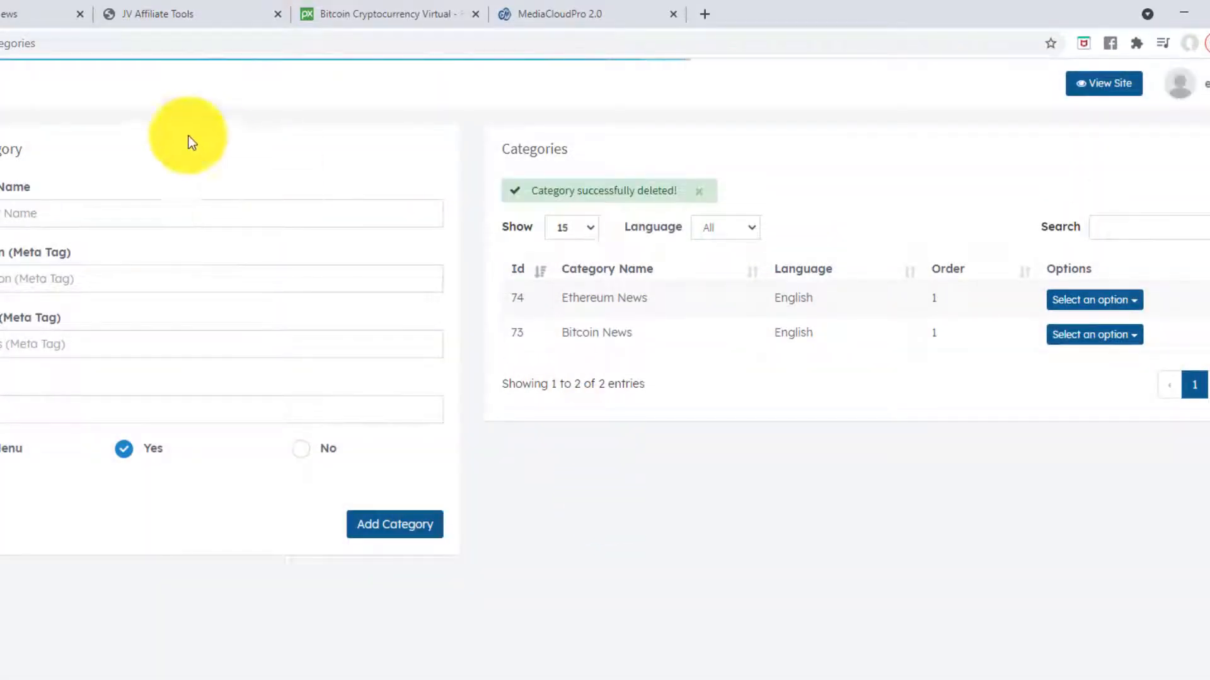
click(29, 13)
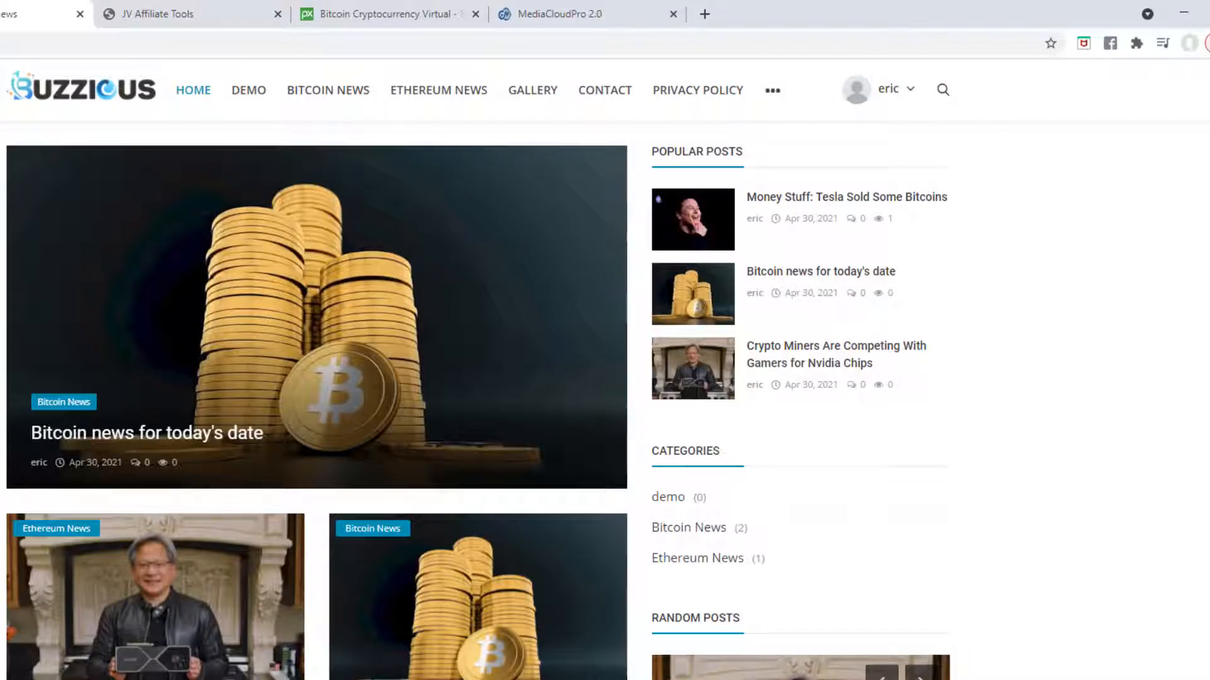
key(F5)
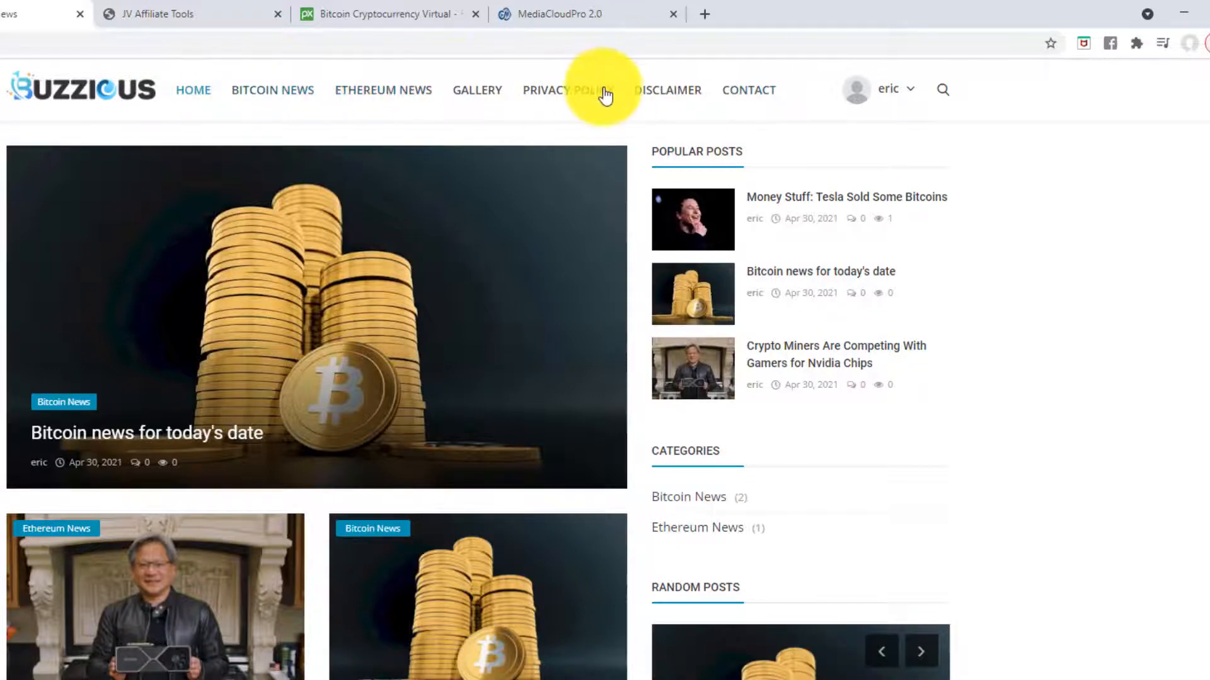
- Open a blank Add Video post form in the admin
click(2, 14)
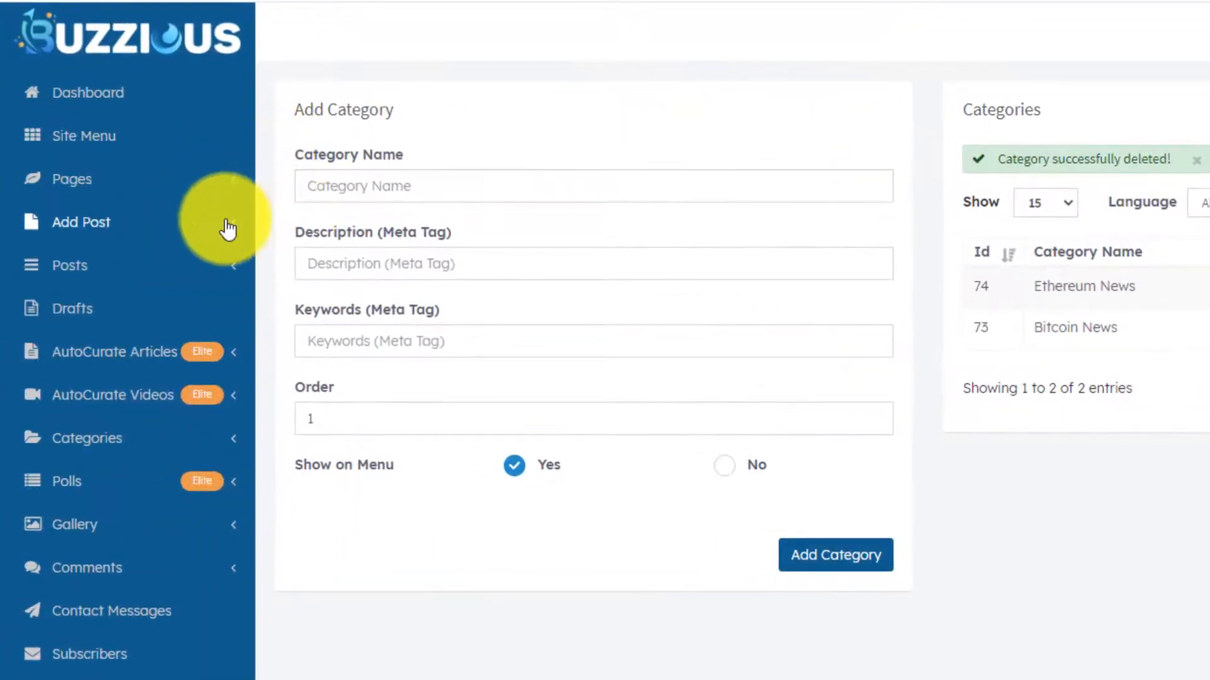
click(228, 227)
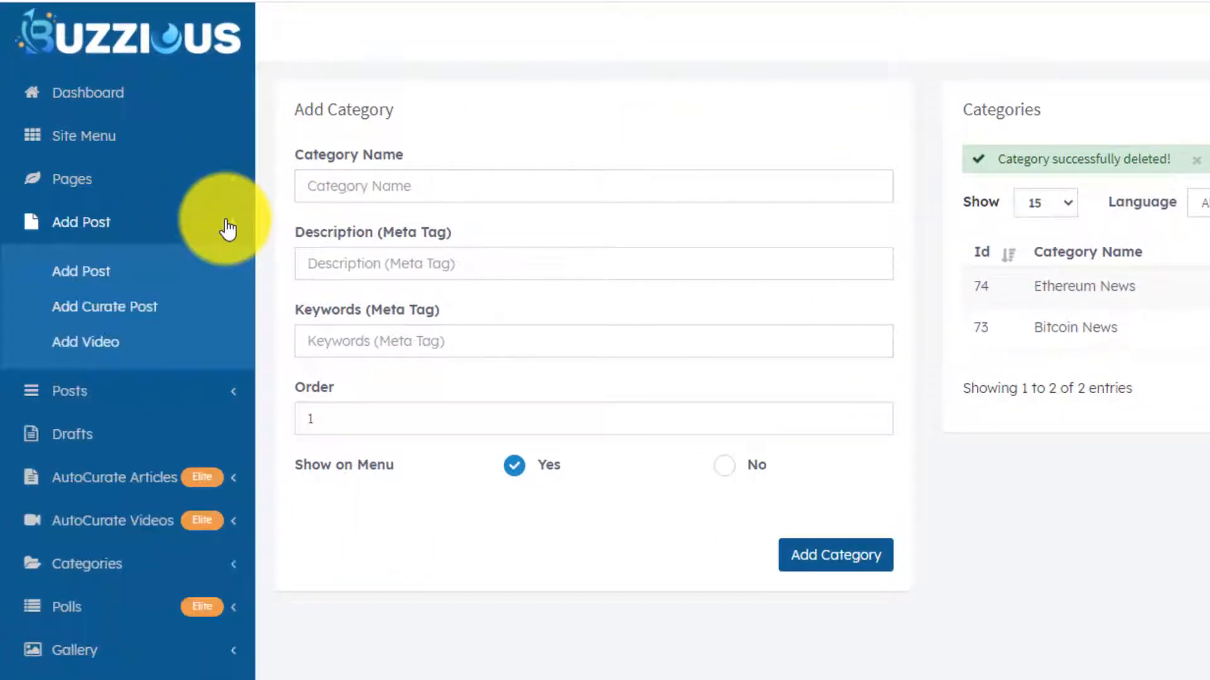
click(93, 346)
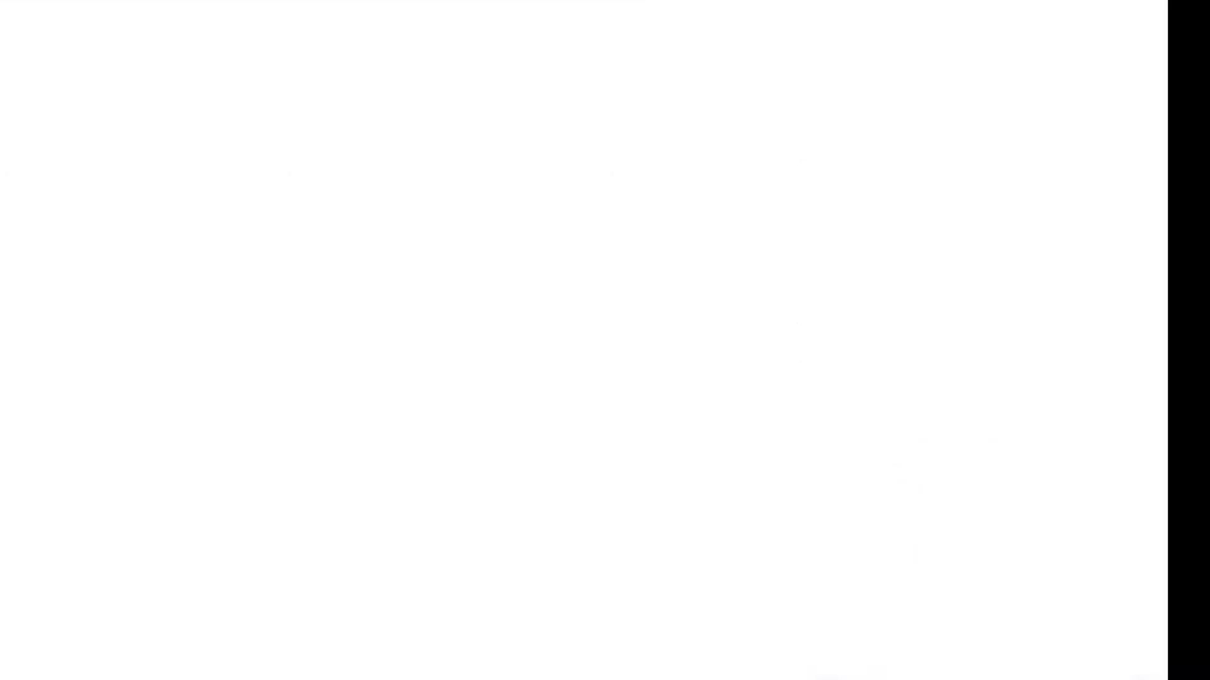
- Go to youtube.com and search for 'bitcoin'
text(yo)
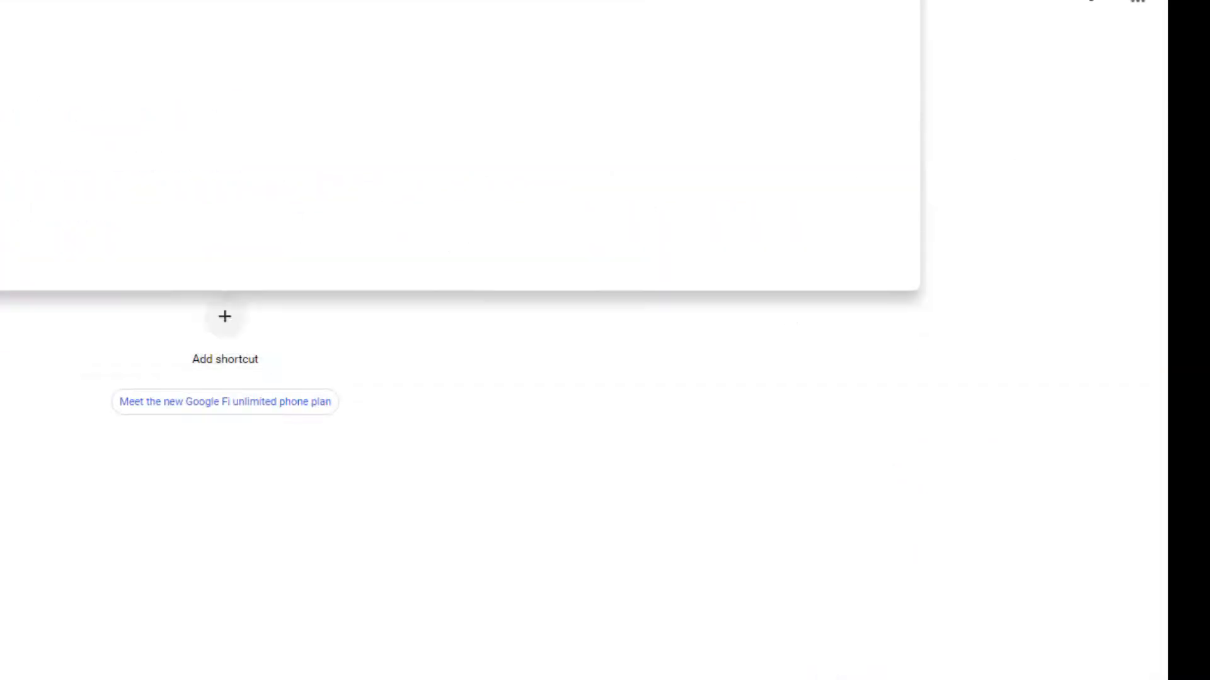
text(ur)
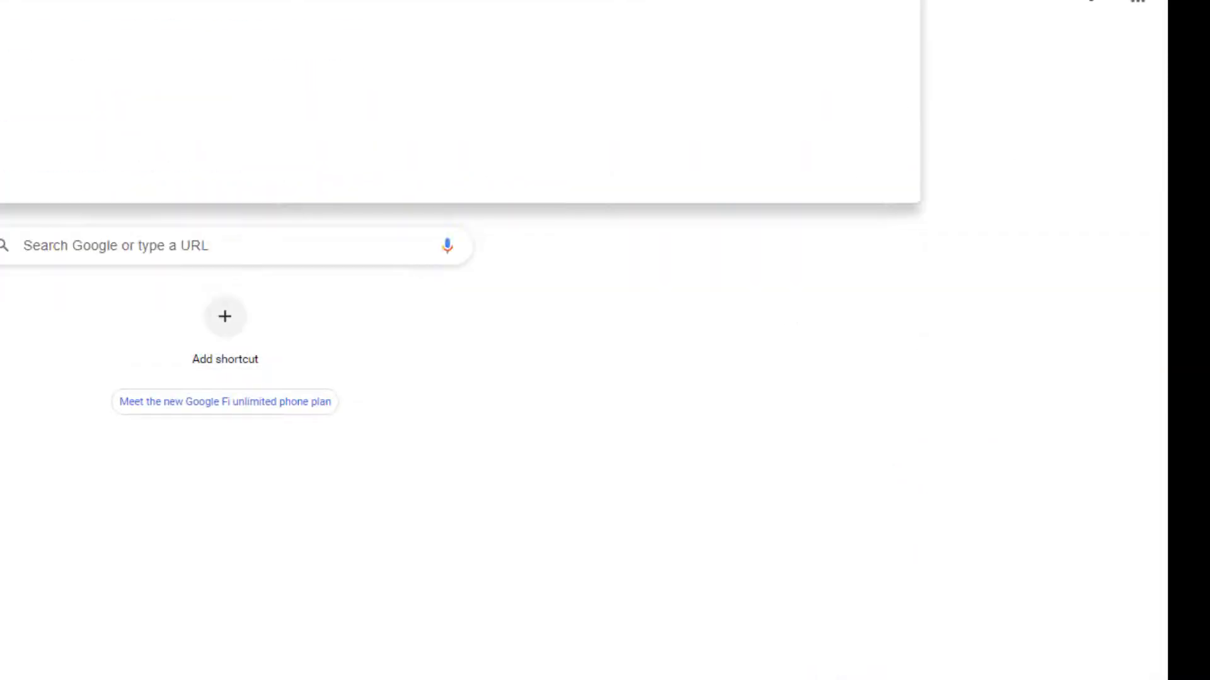
key(BackSpace)
text(tube.co)
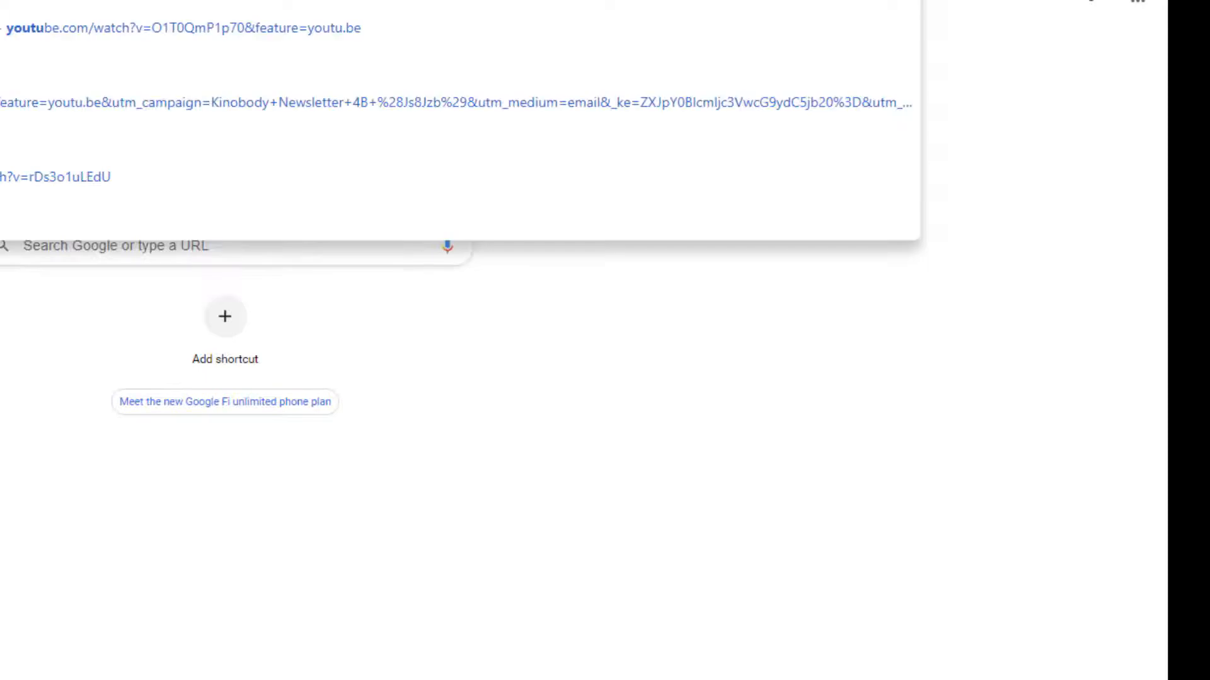
key(Return)
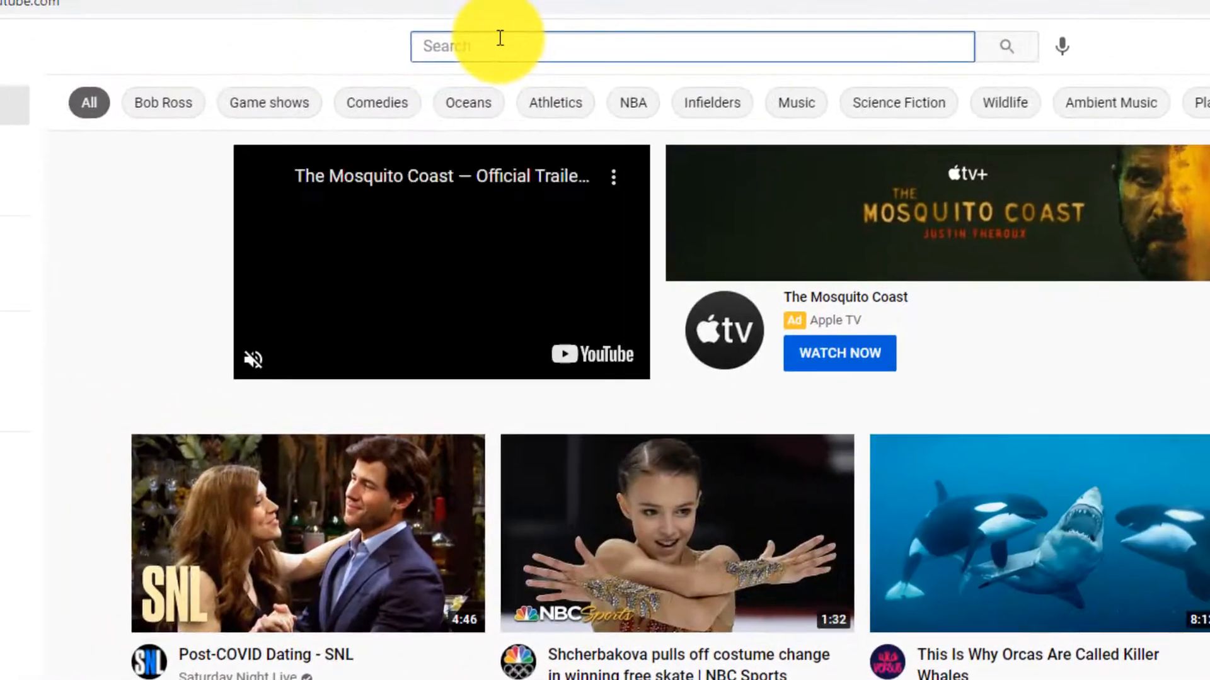
text(bitcoin)
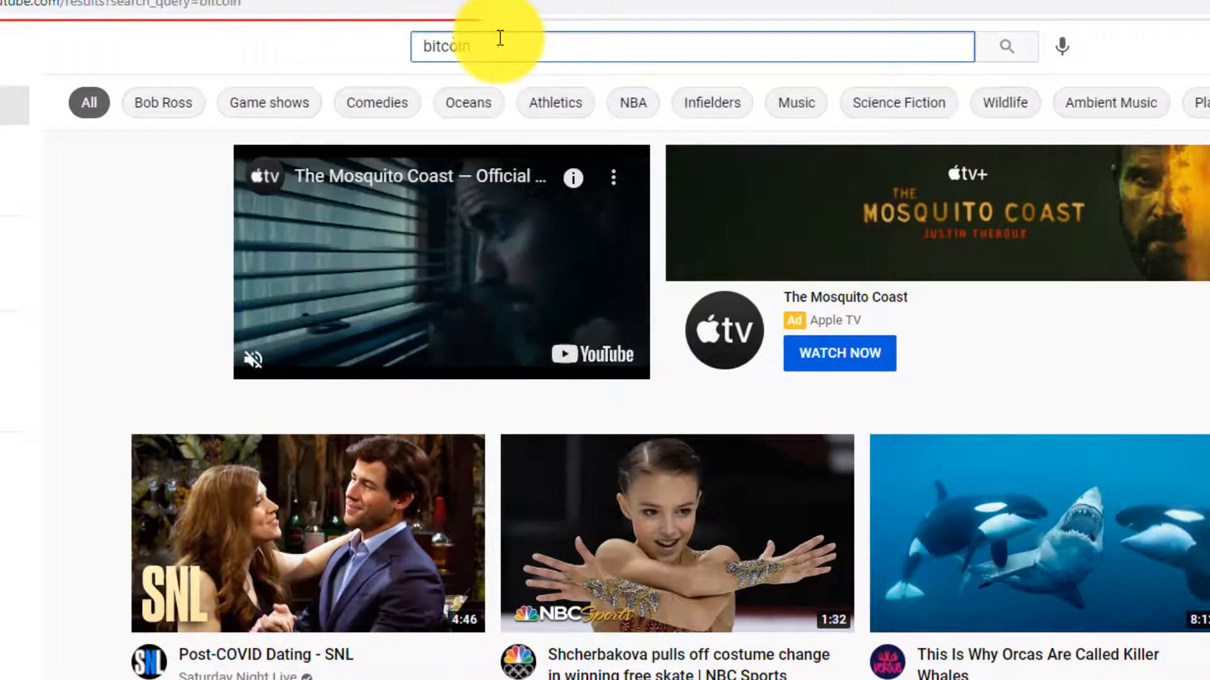
key(Return)
- Open CNBC's bitcoin volatility video, select its URL, and pause the ad
scroll(142, 301, down, 4)
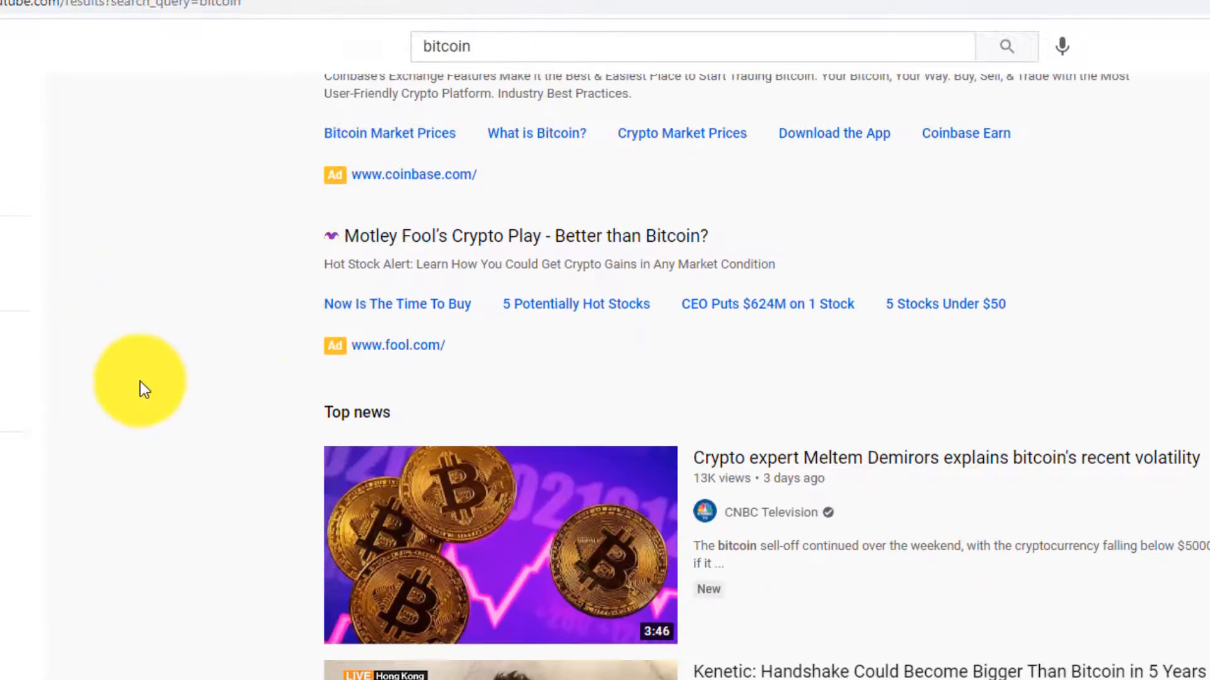
click(803, 465)
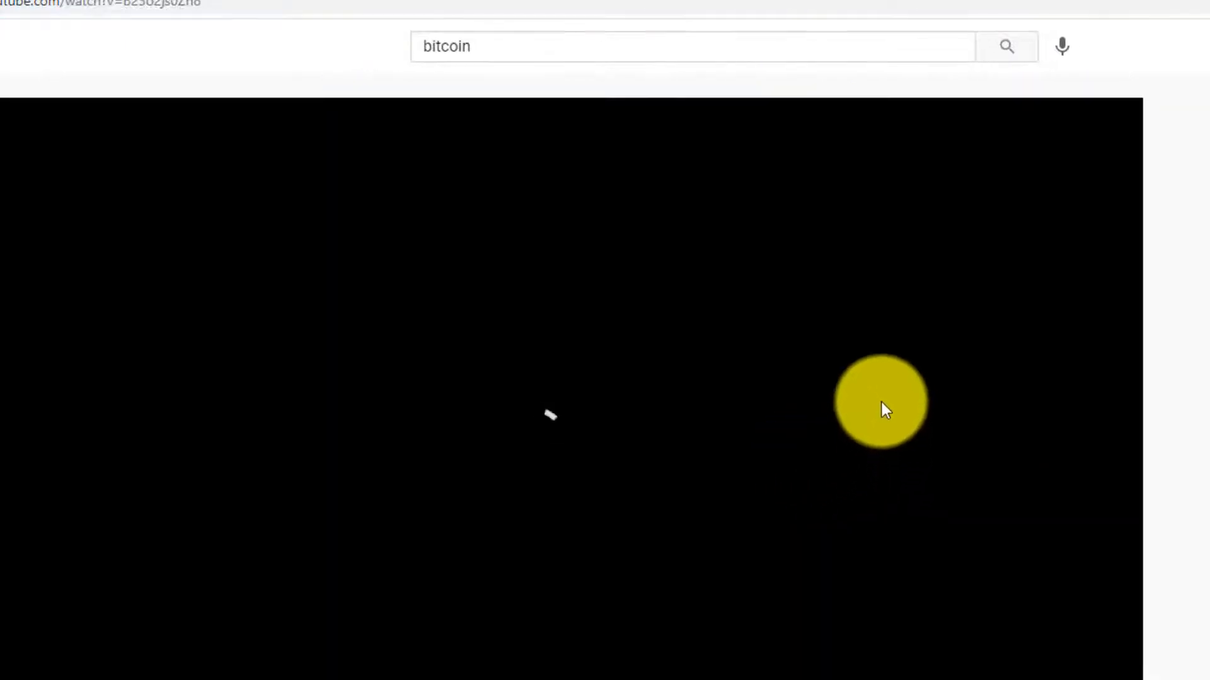
scroll(841, 425, down, 7)
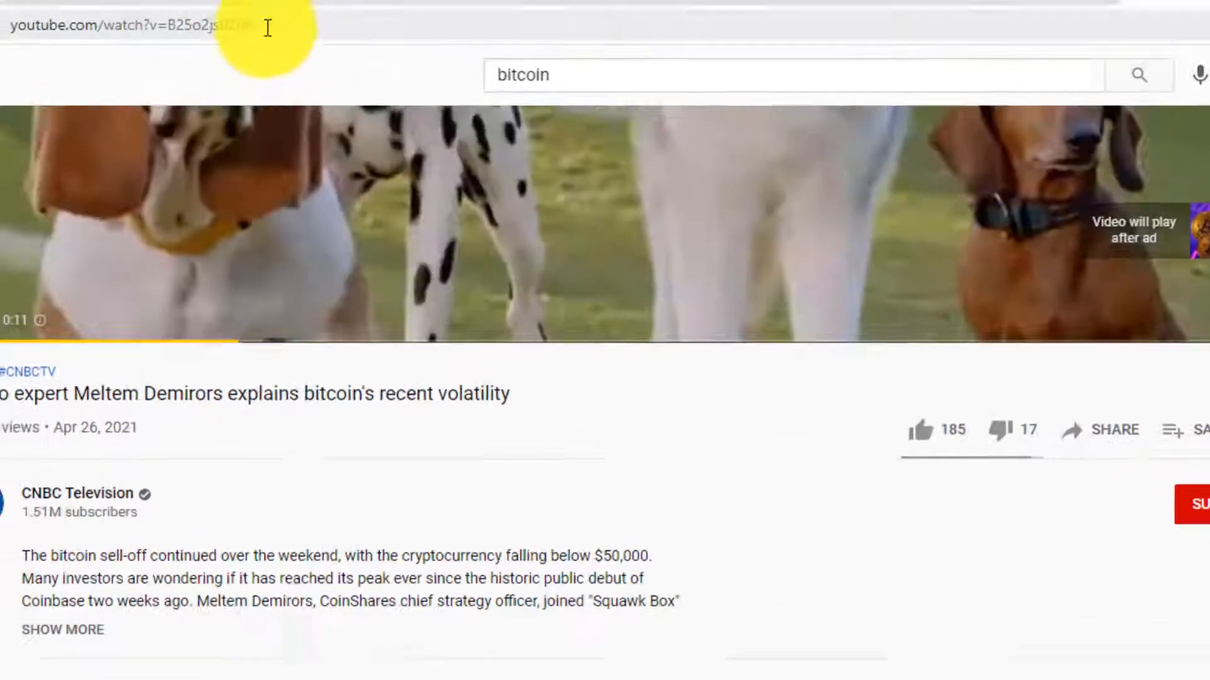
click(195, 4)
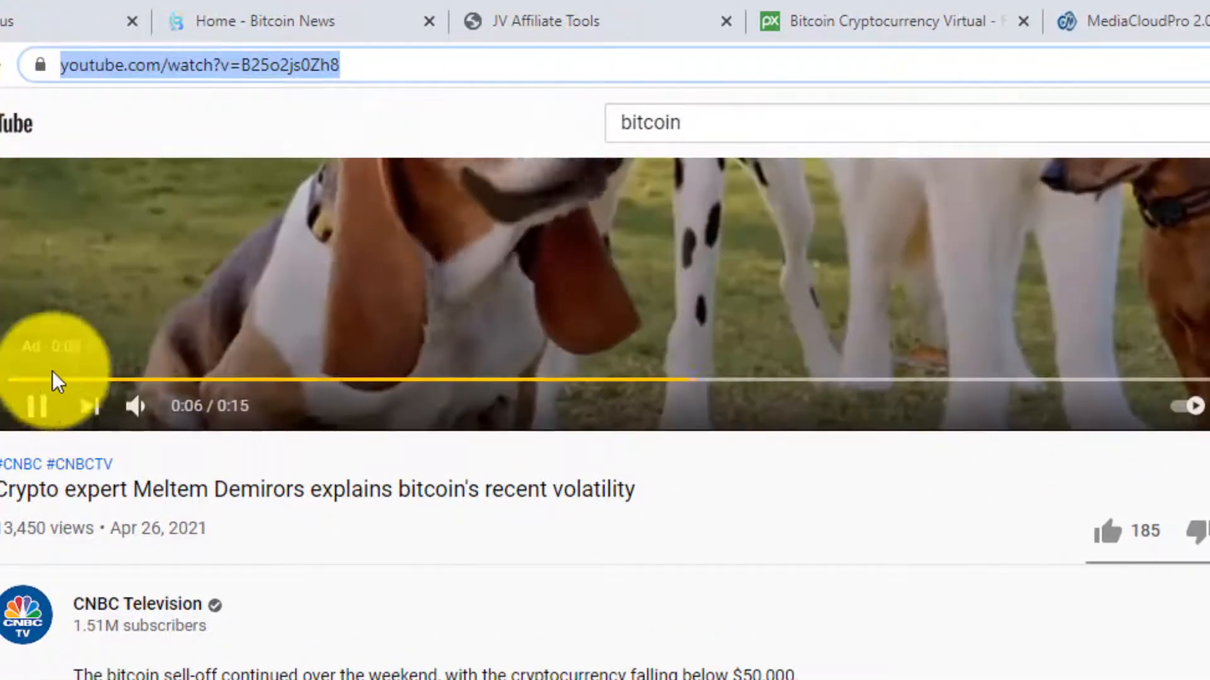
click(35, 405)
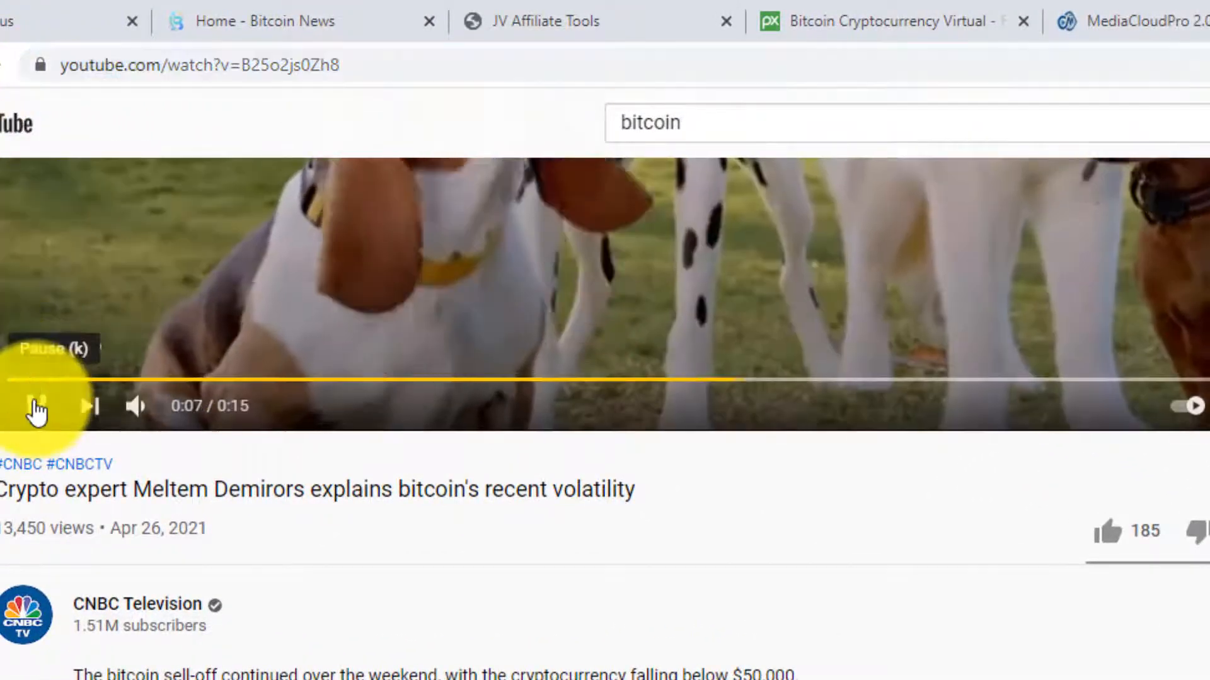
click(5, 21)
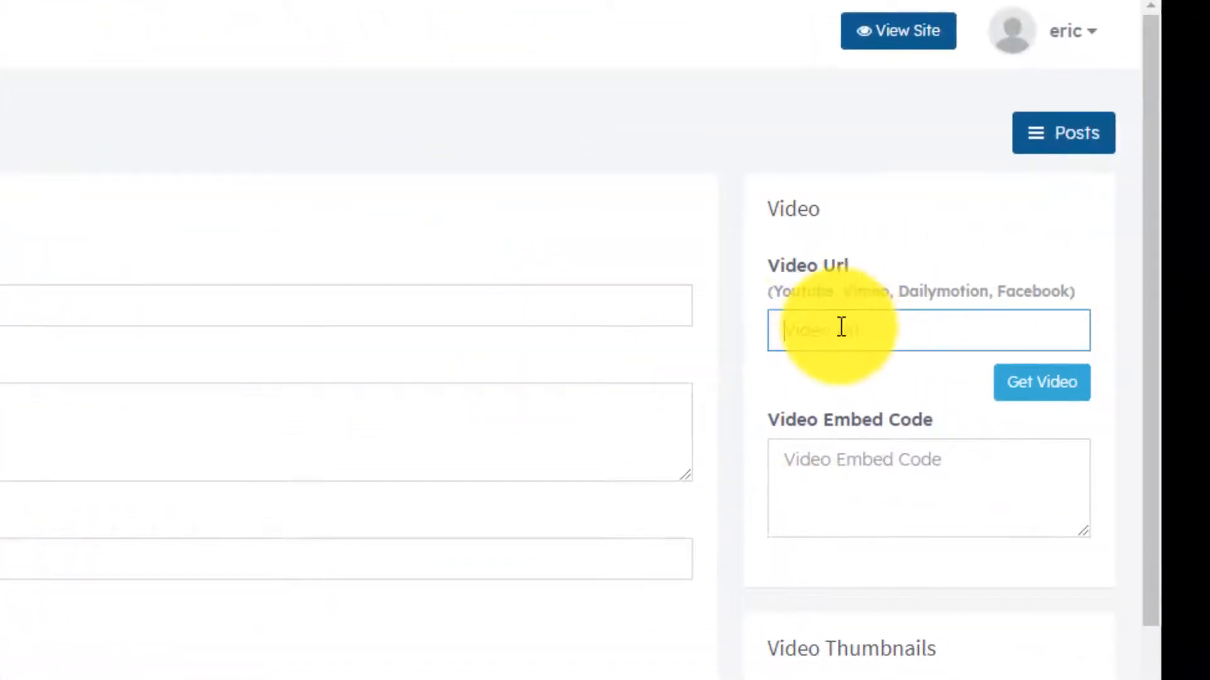
- Fetch the YouTube embed preview, title the post 'Crypto expert interview about bitcoin', and publish it
click(1033, 384)
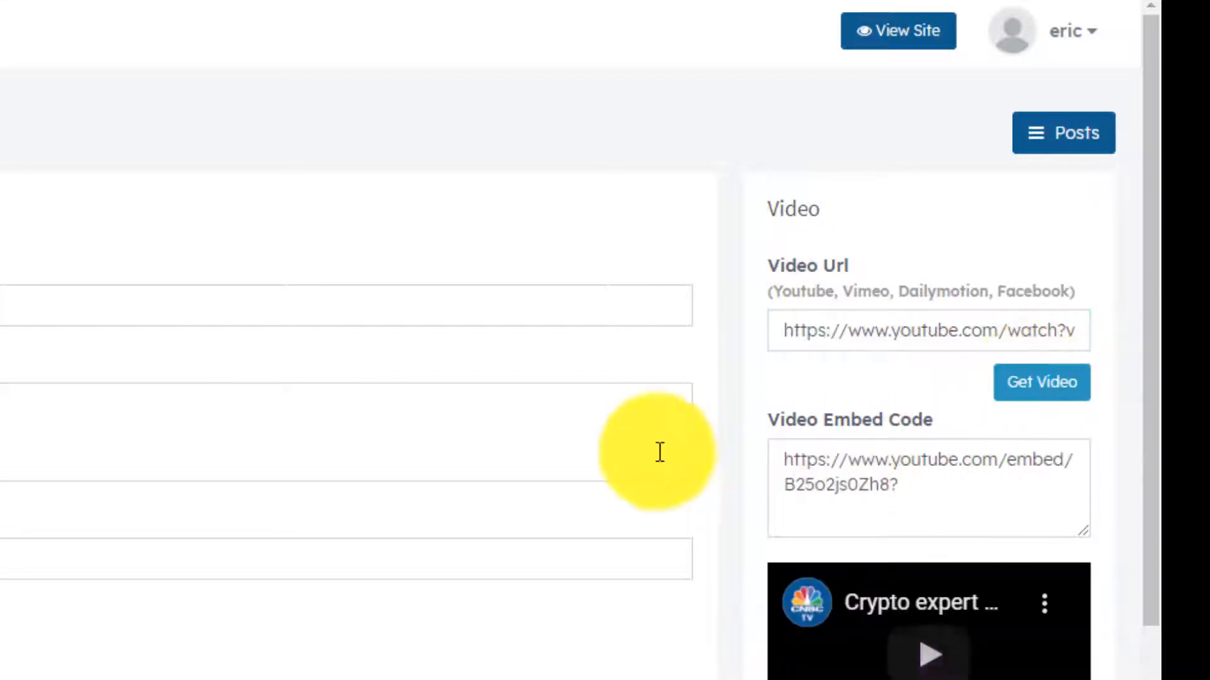
click(630, 305)
click(106, 194)
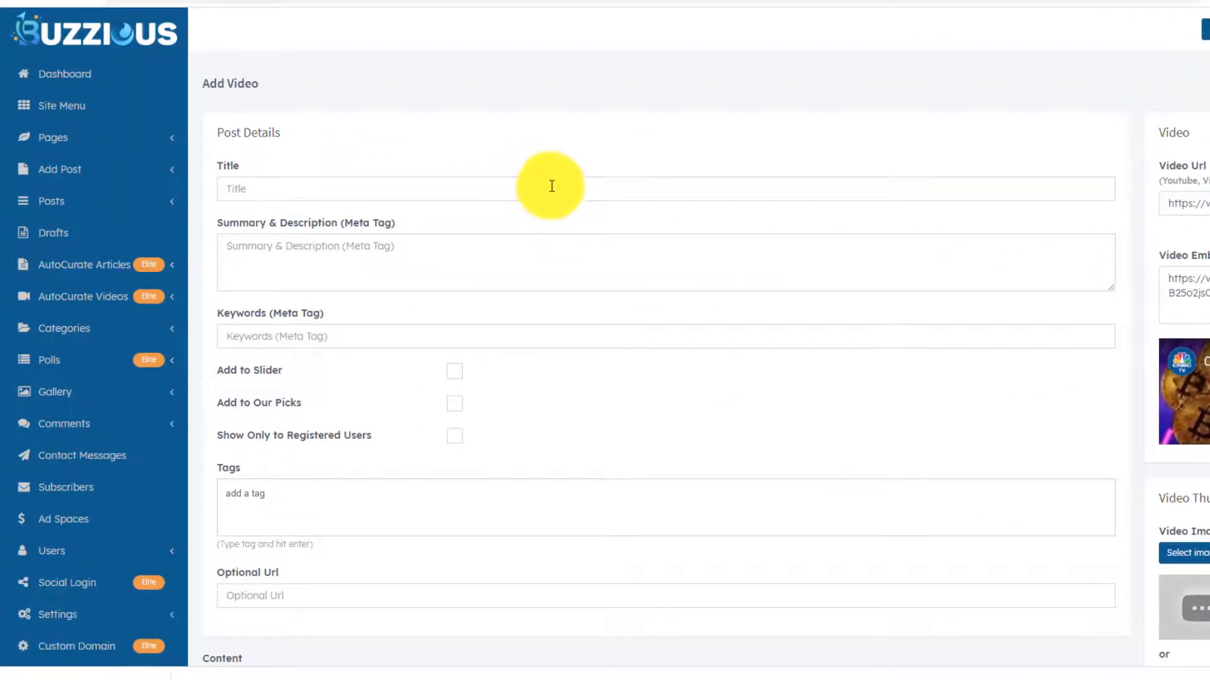
click(552, 187)
text(C)
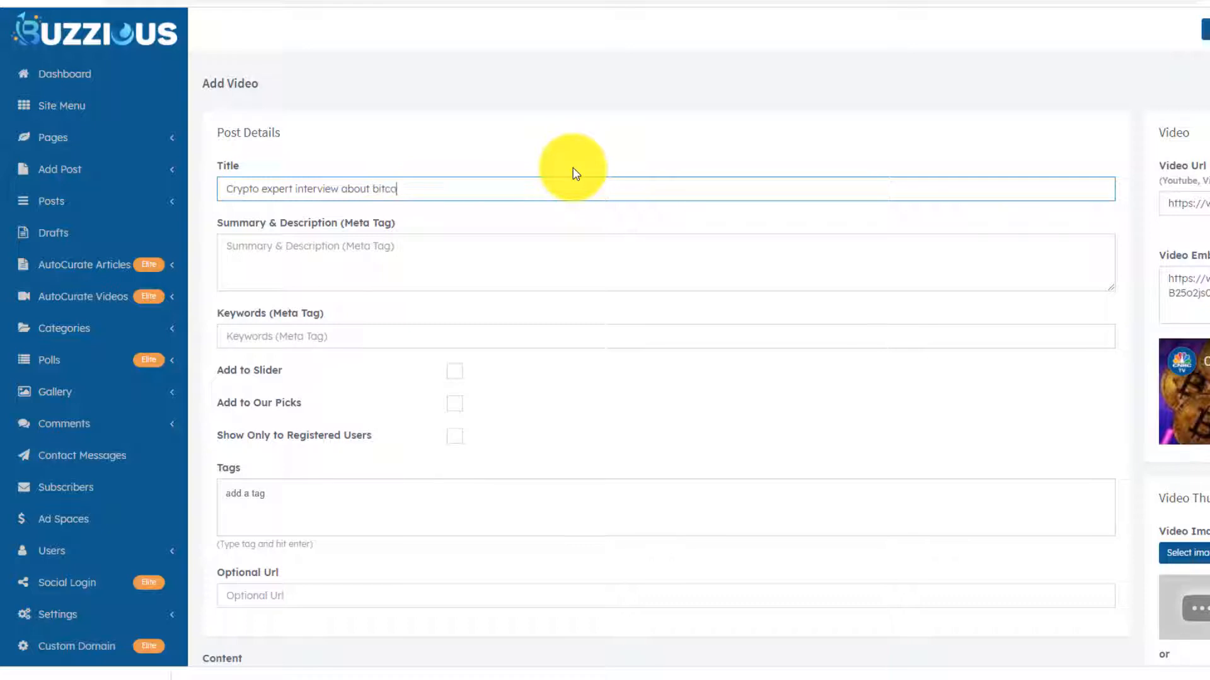
scroll(536, 245, down, 2)
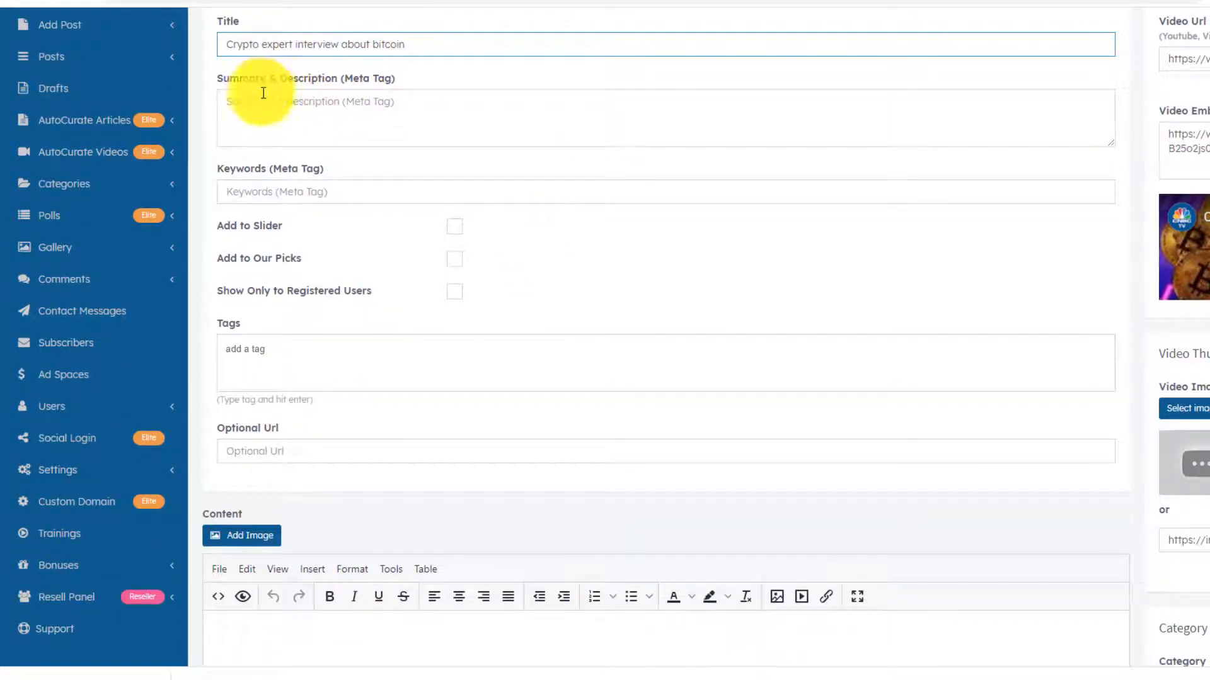
scroll(421, 239, down, 3)
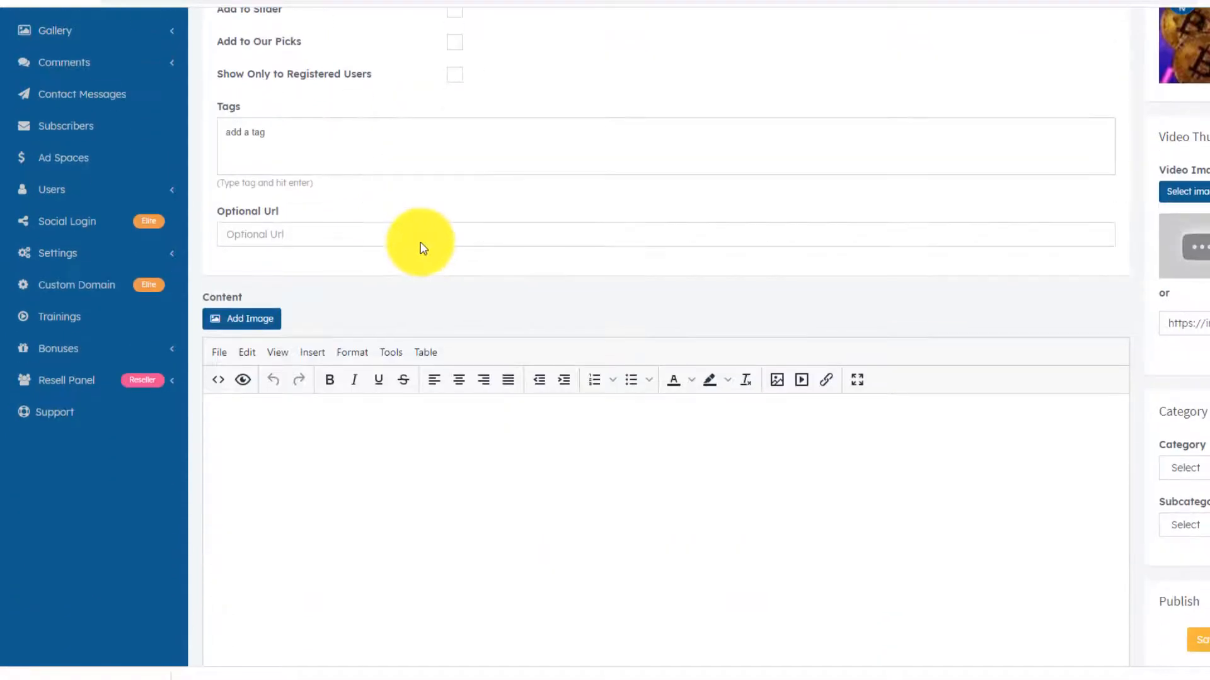
scroll(441, 289, up, 2)
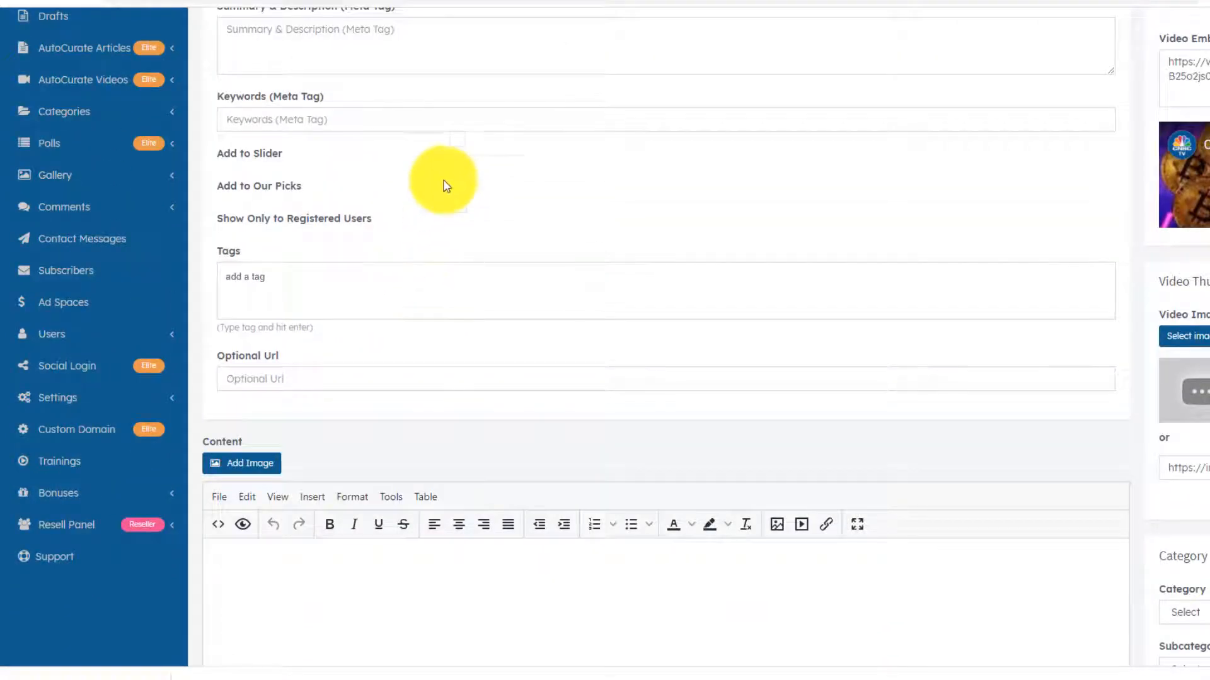
scroll(505, 328, down, 4)
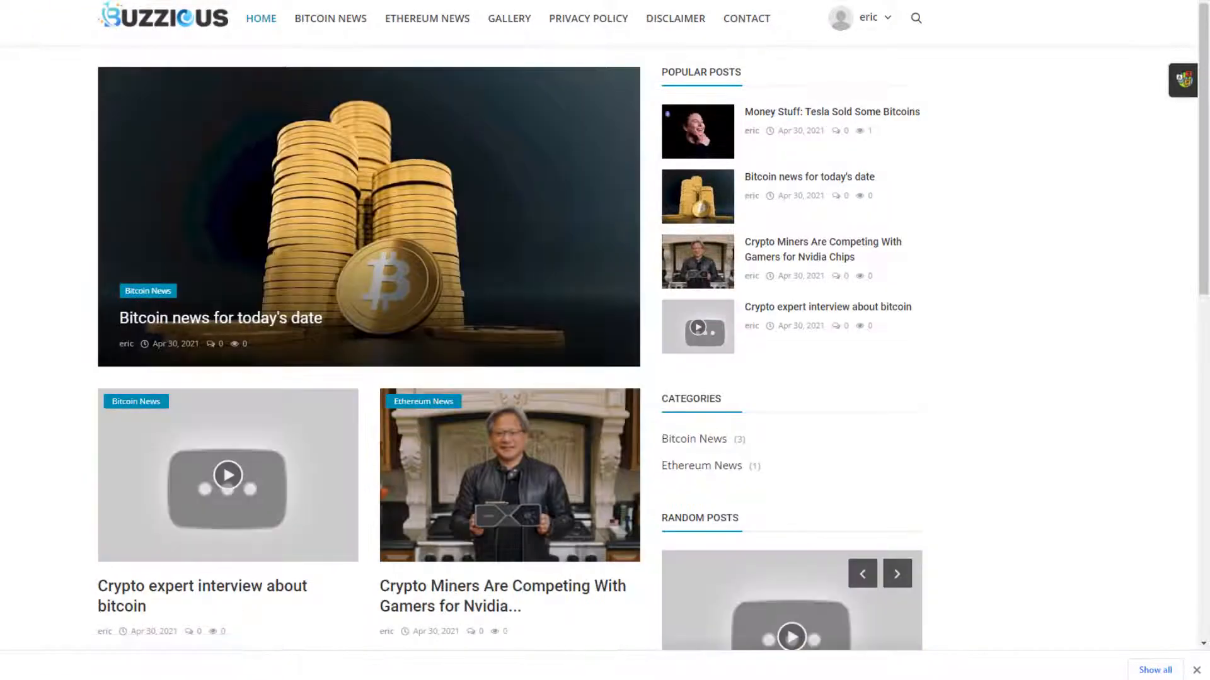
- Browse the live Bitcoin News page: the video interview, today's bitcoin news and the Tesla post
scroll(277, 310, down, 4)
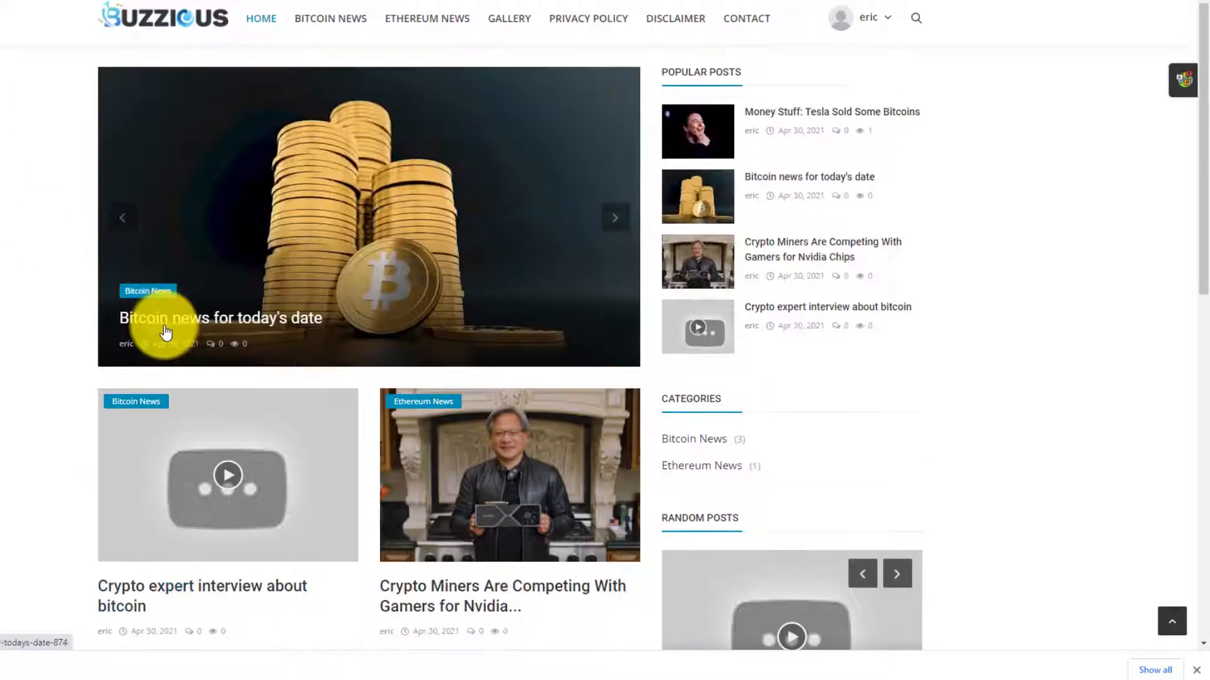
scroll(170, 324, up, 4)
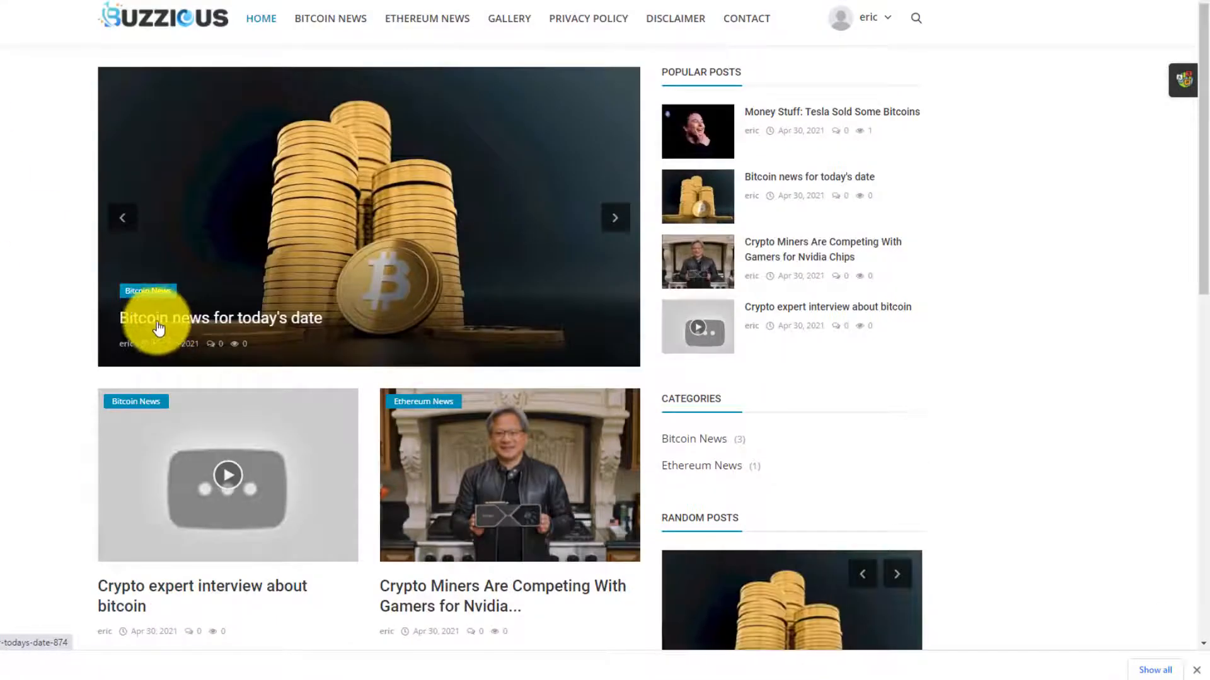
click(327, 24)
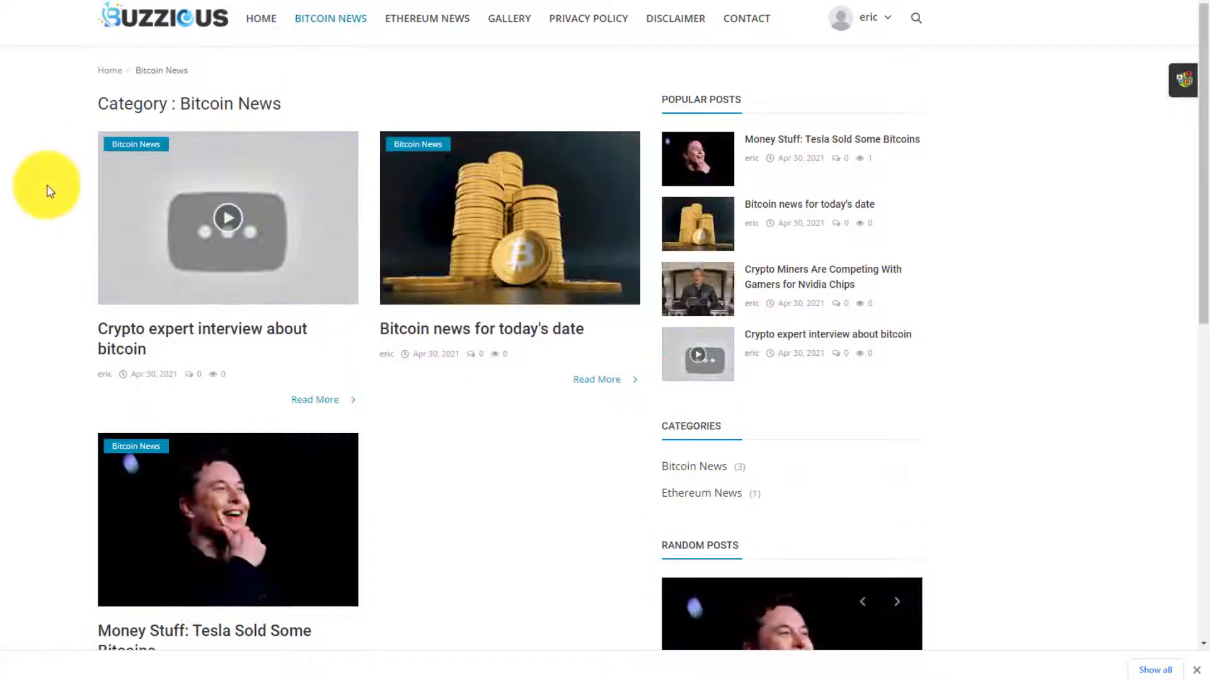
scroll(156, 200, down, 2)
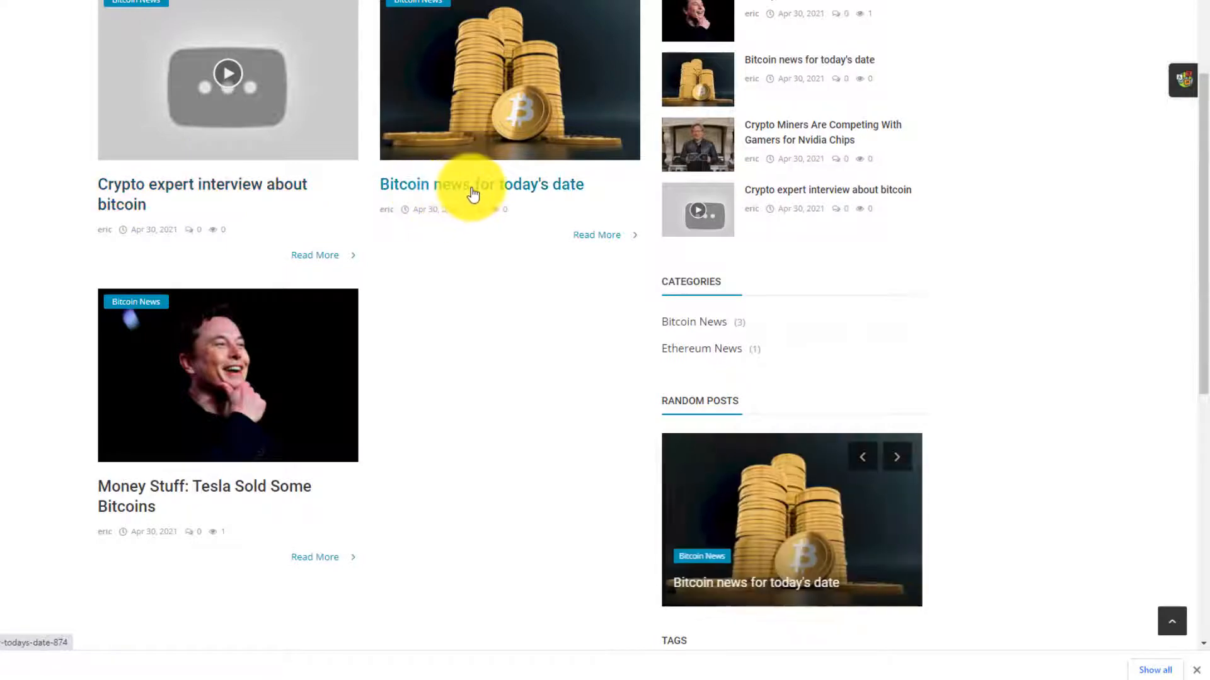
scroll(474, 199, up, 2)
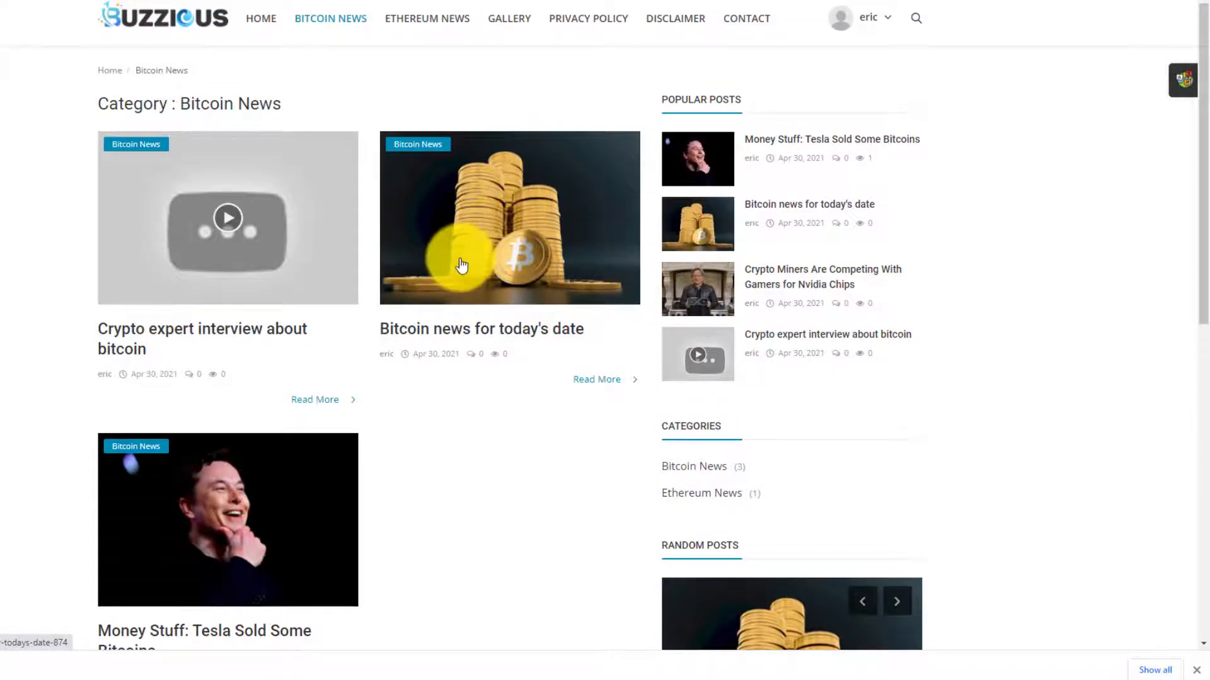
scroll(257, 385, down, 2)
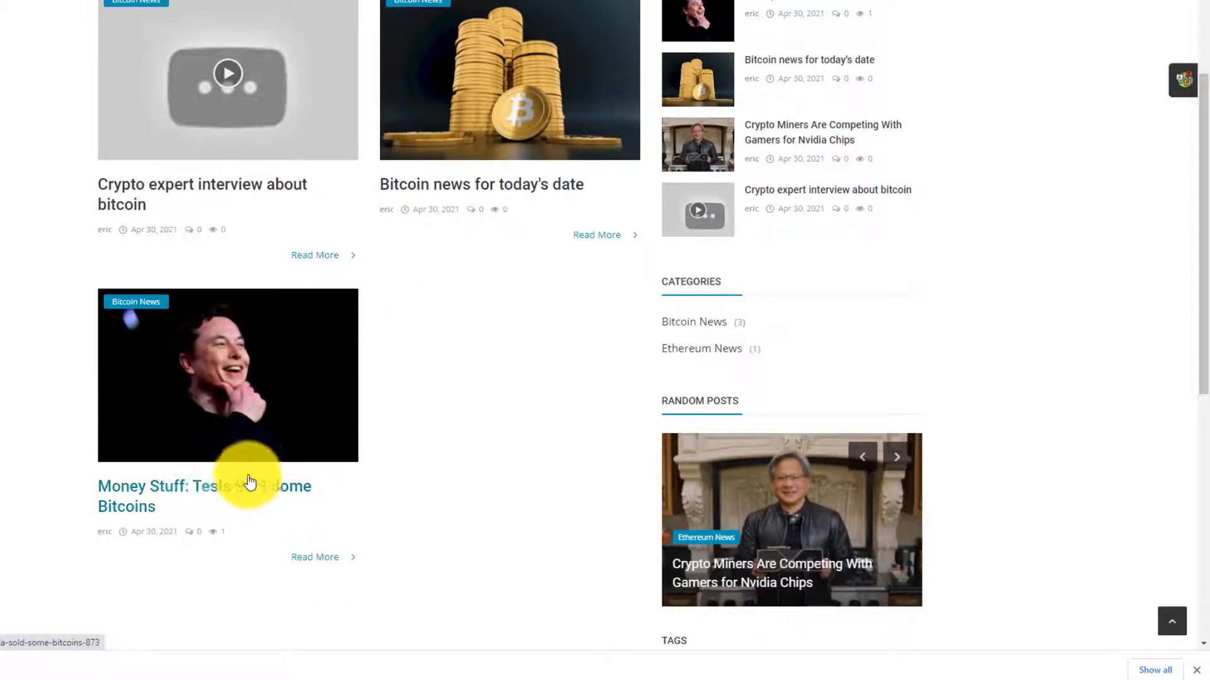
scroll(387, 400, up, 2)
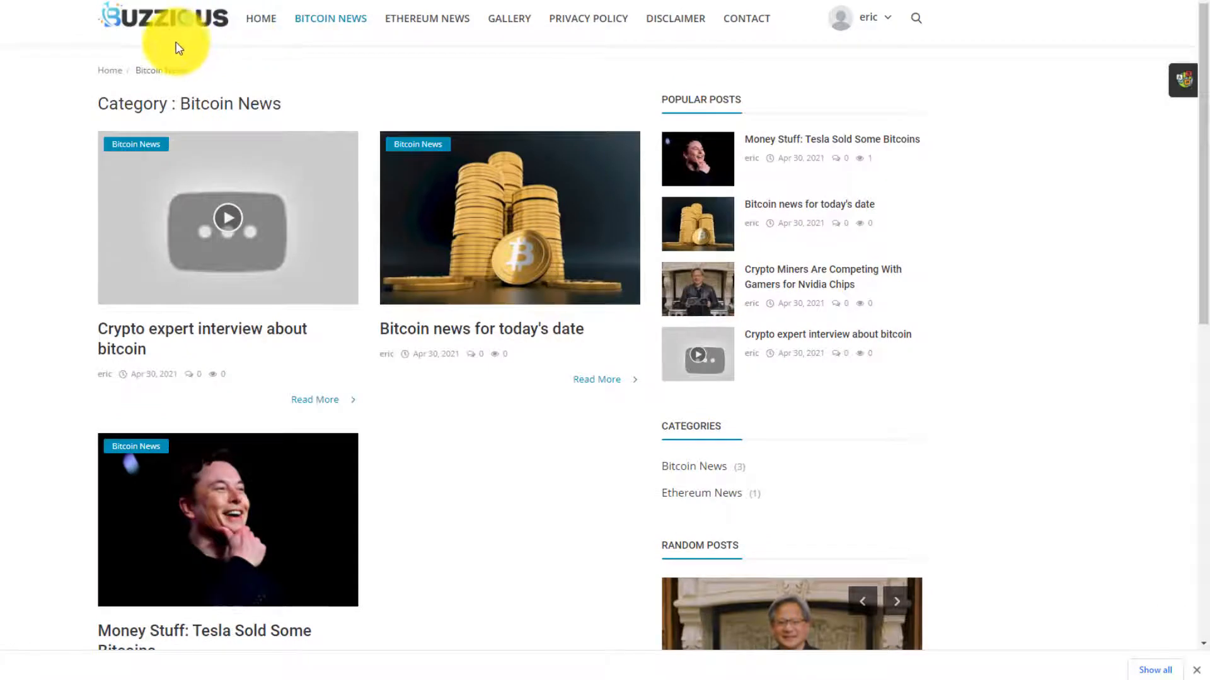
- Return to the blank Add Video form, then bring up Pixabay's stacked gold bitcoin coins page
click(222, 334)
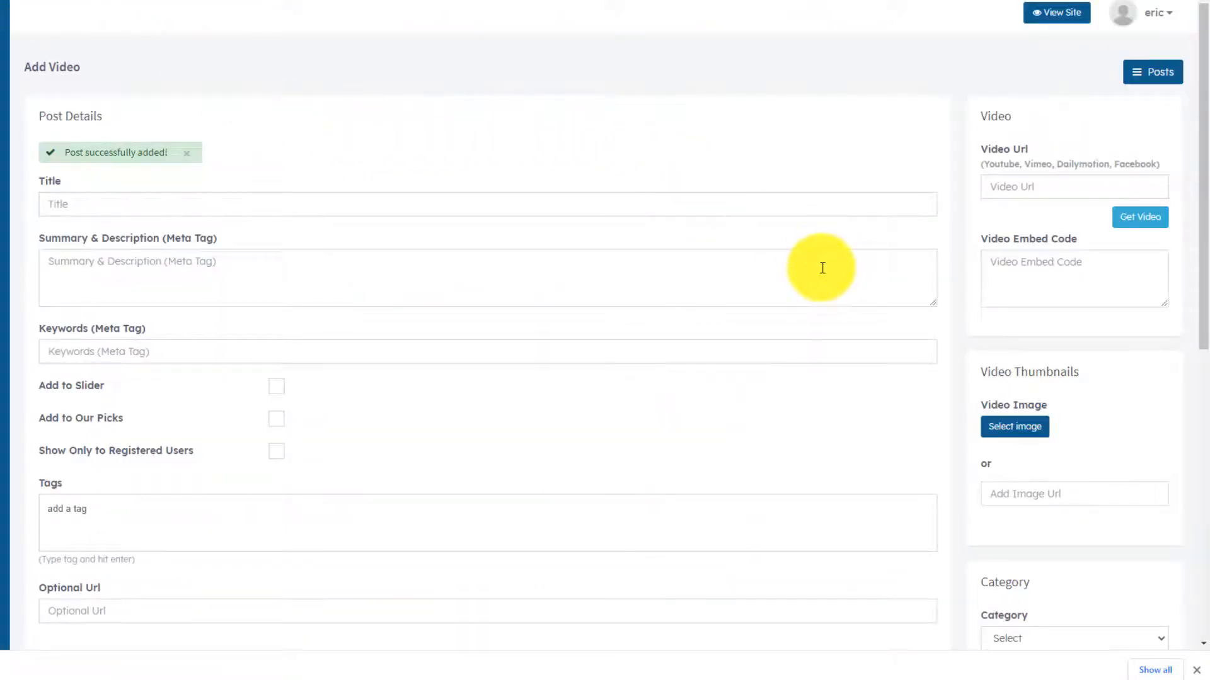
scroll(1091, 281, down, 5)
scroll(1067, 273, up, 1)
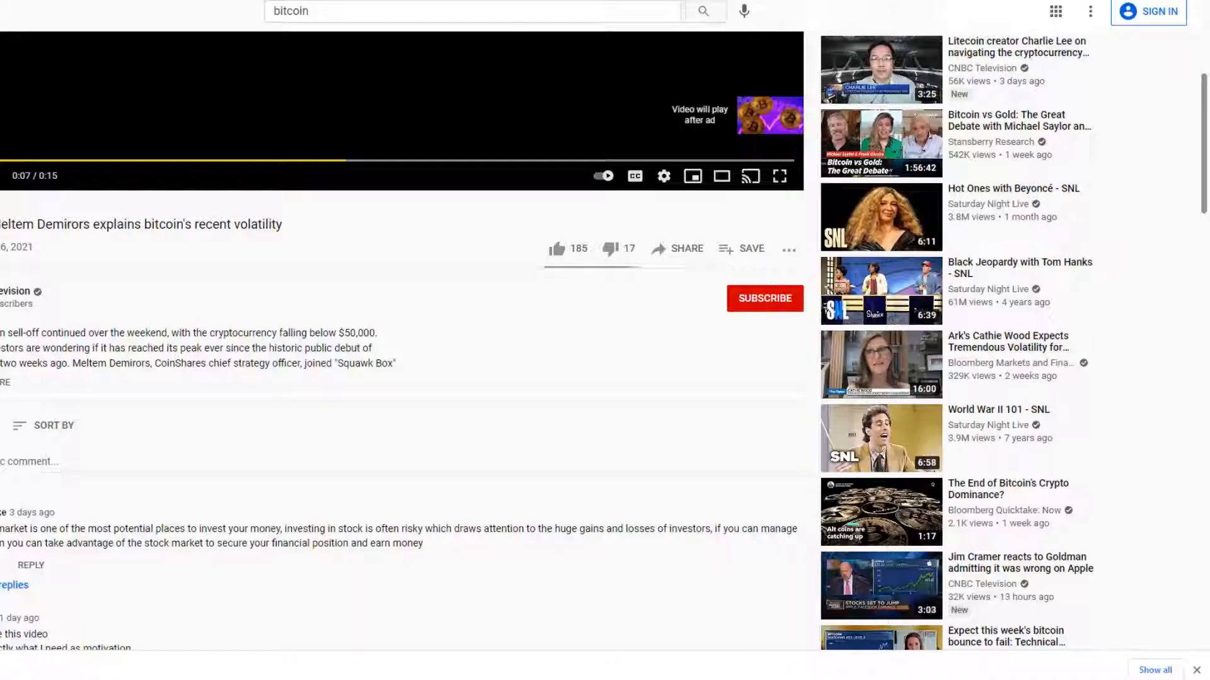
click(767, 1)
click(767, 1)
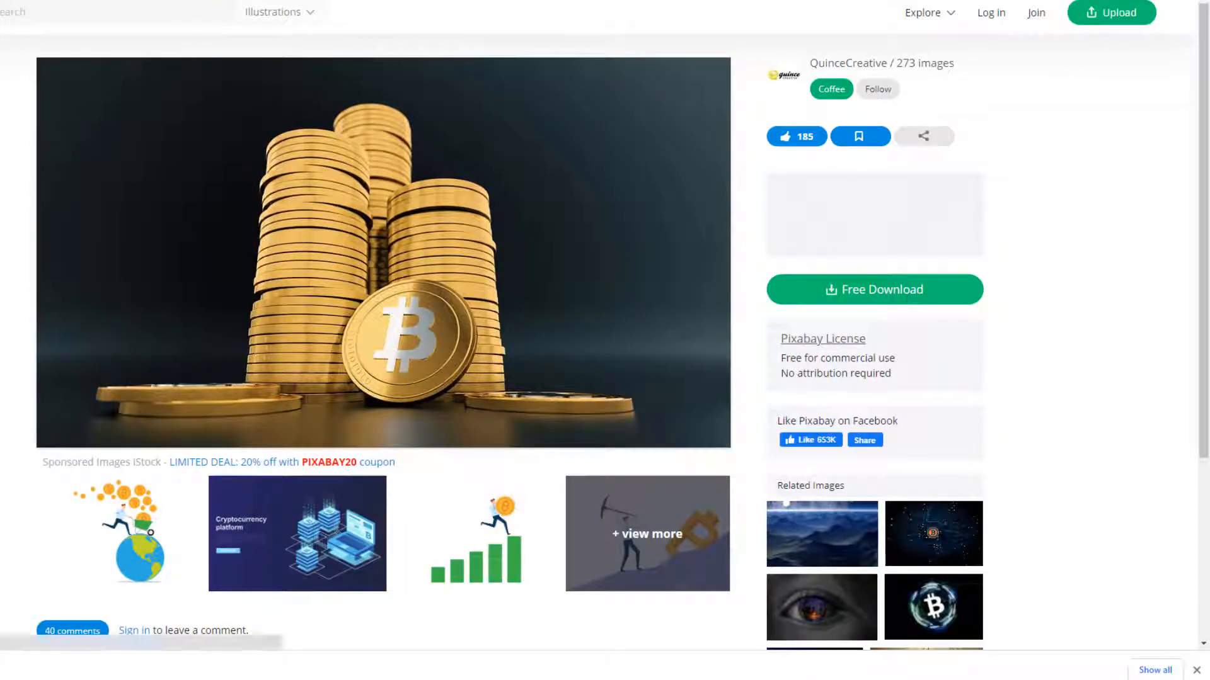
- Download Pixabay's woman-holding-bitcoin photo as cryptocurrency-3435863_960_720.jpg
click(0, 3)
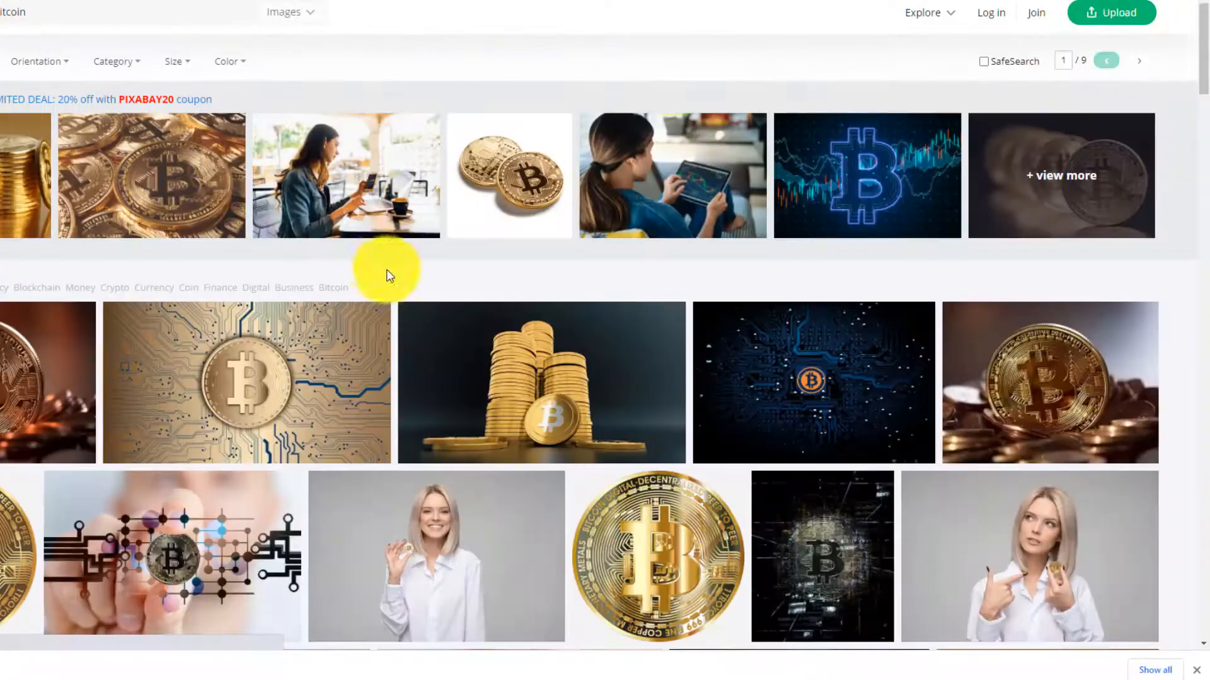
scroll(380, 267, down, 3)
scroll(371, 270, down, 2)
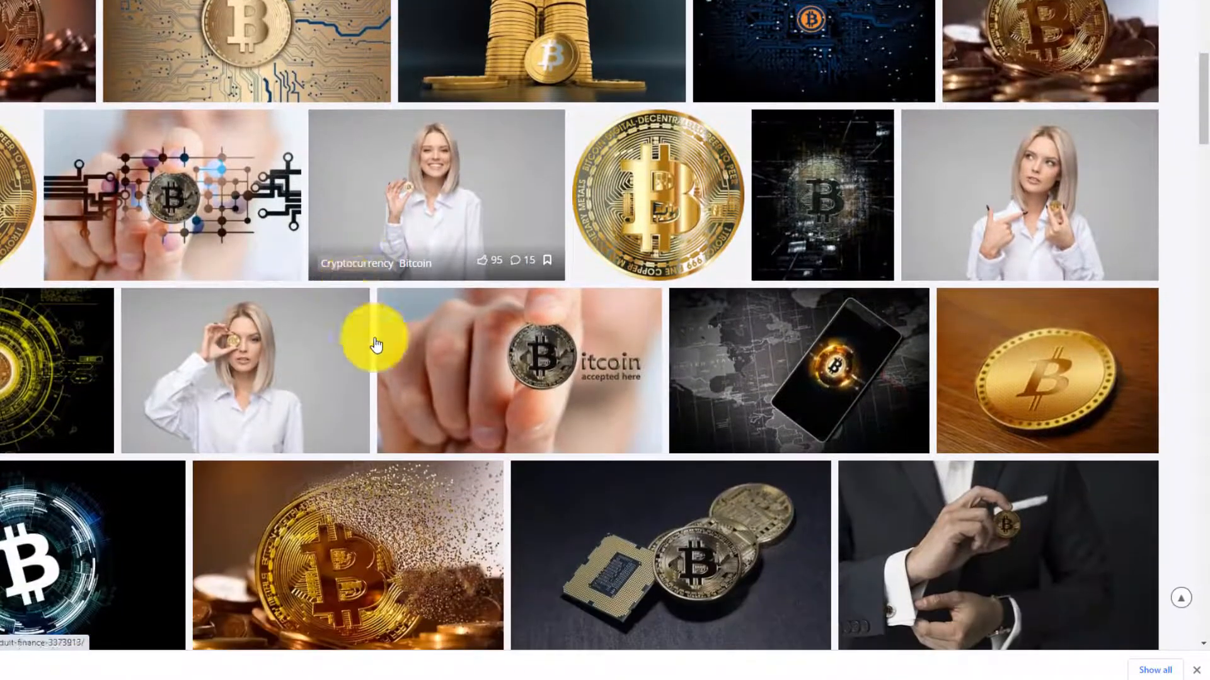
click(449, 172)
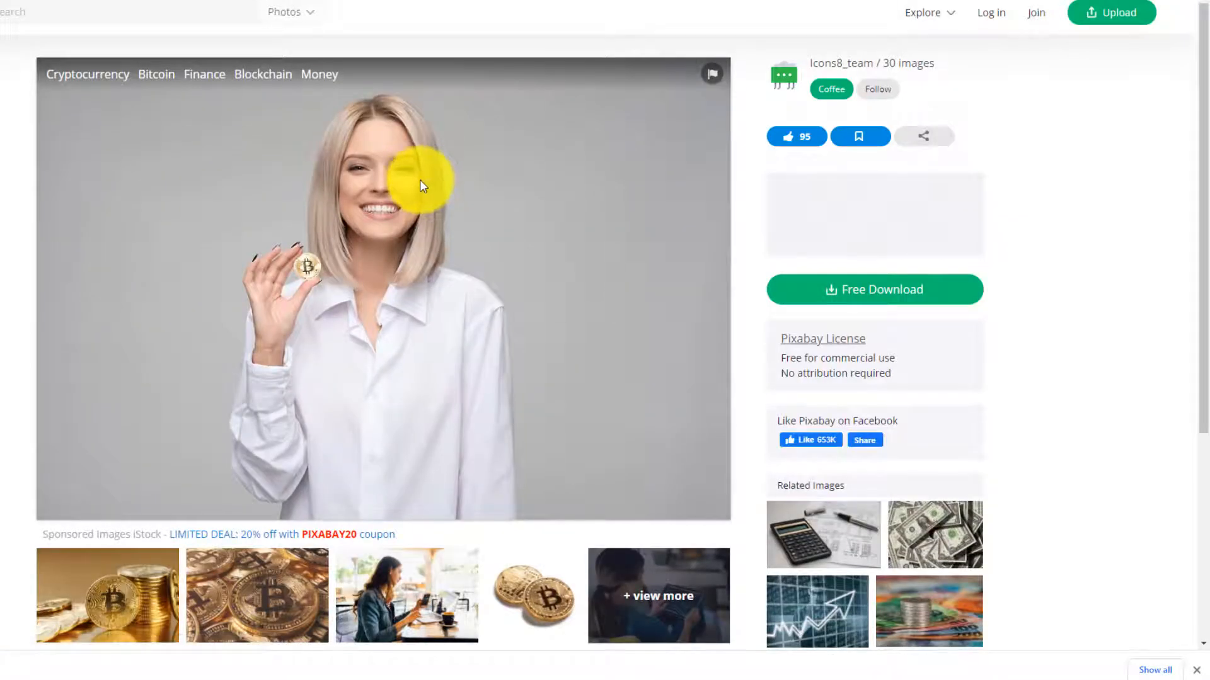
right_click(420, 180)
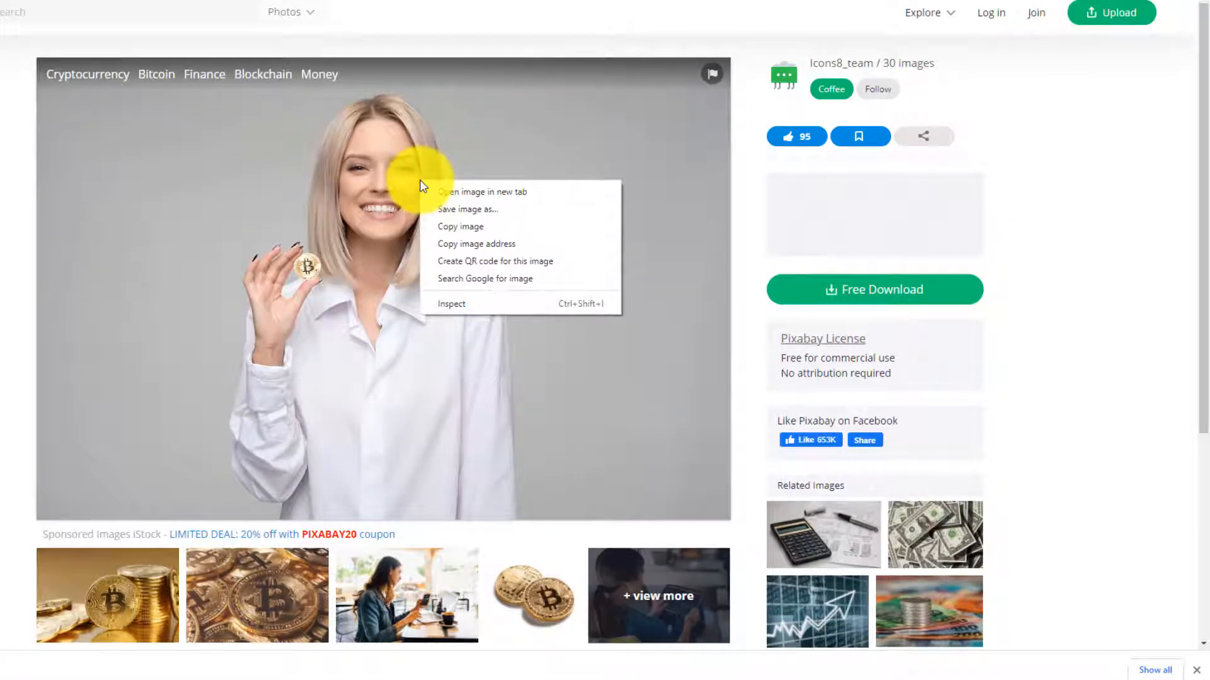
click(453, 210)
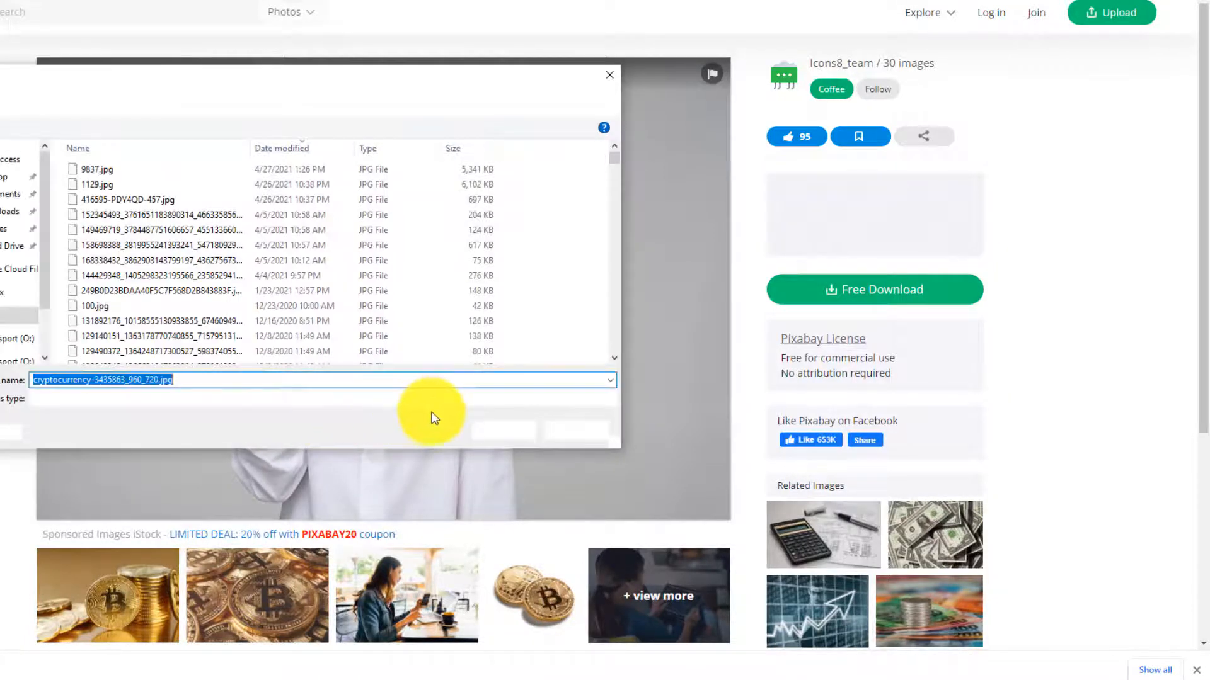
click(507, 431)
click(302, 1)
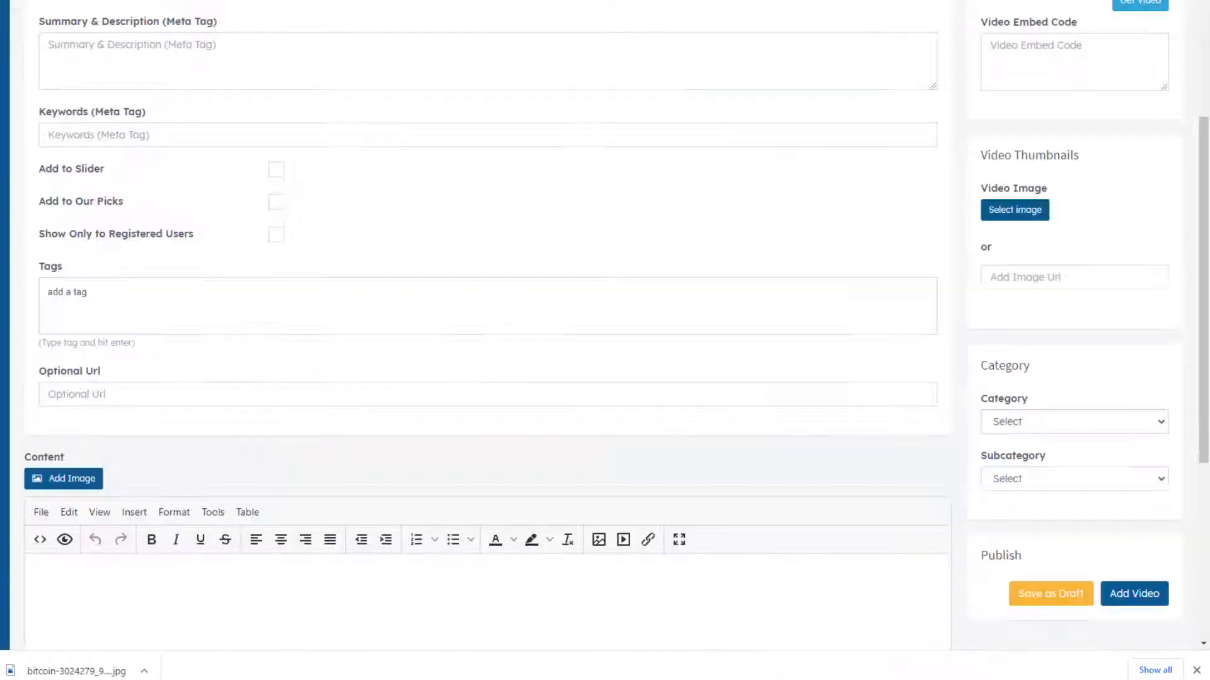
- Upload cryptocurrency-3435863_960_720.jpg to the image library and set it as the video image
click(1039, 215)
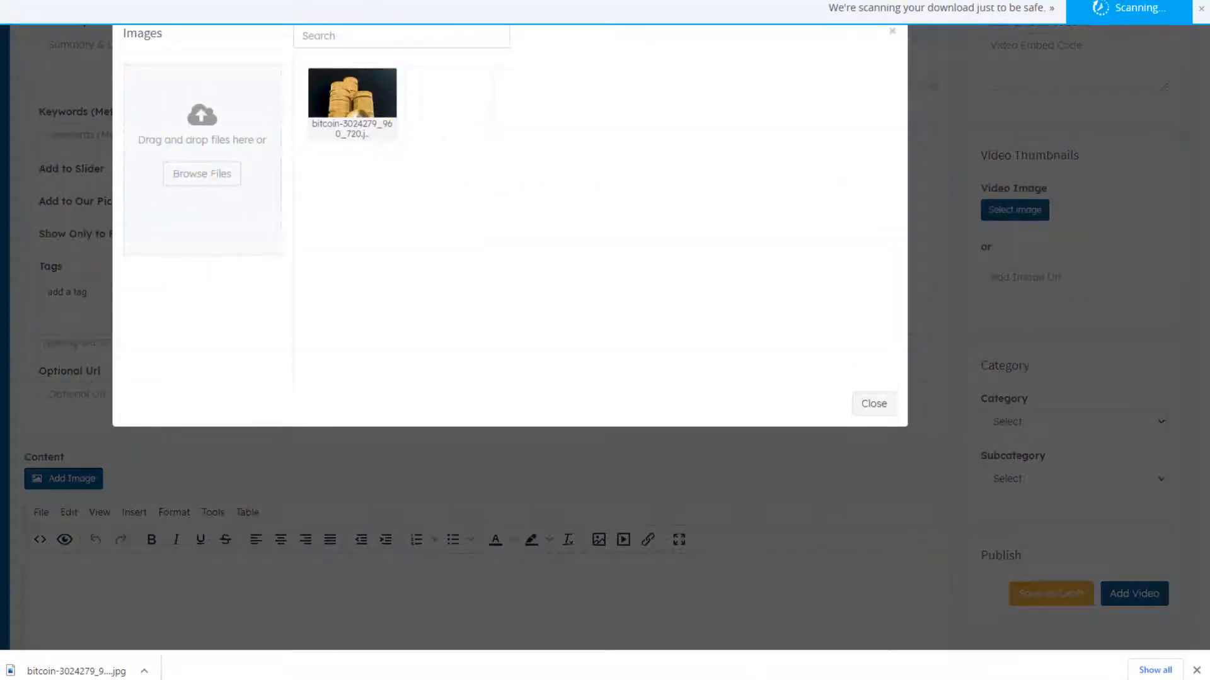
drag(6, 233, 211, 179)
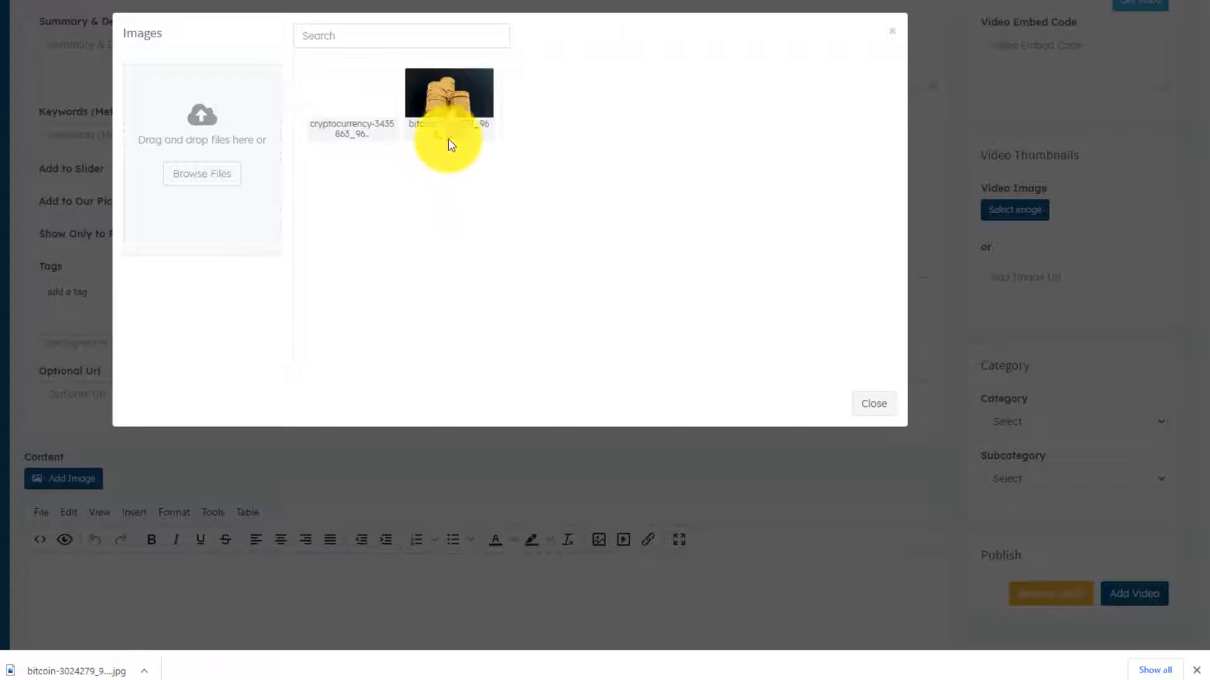
click(342, 105)
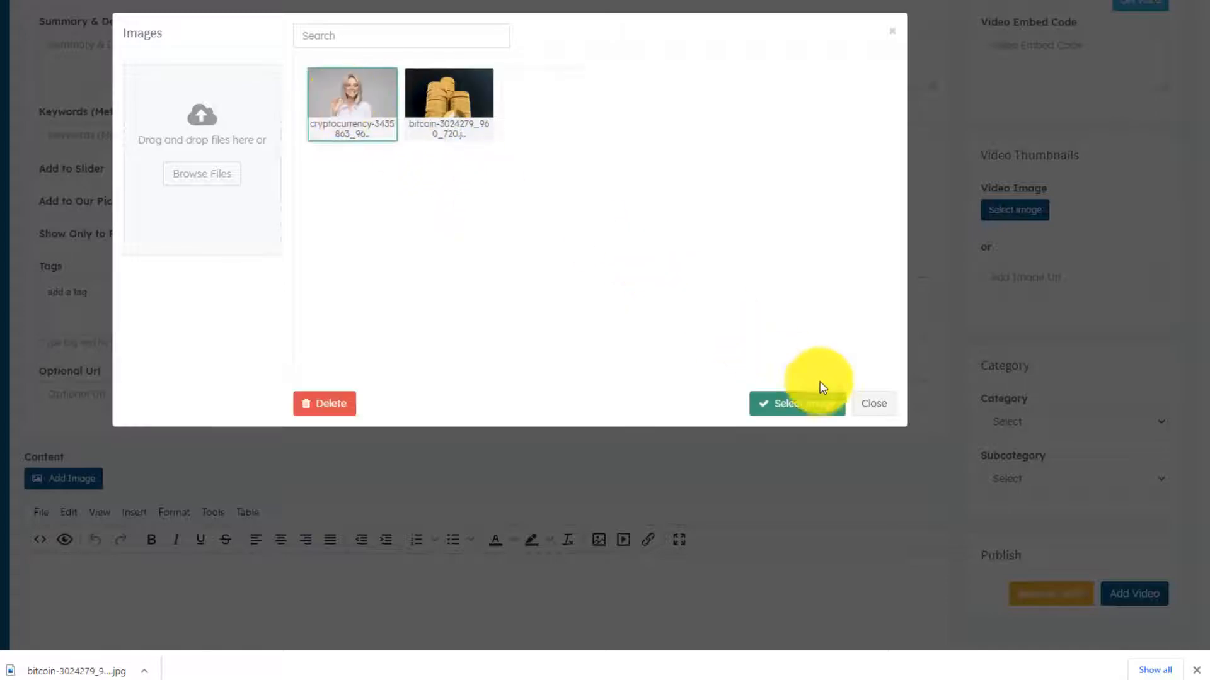
click(799, 405)
- Try publishing the video post with Add Video
scroll(1111, 474, down, 5)
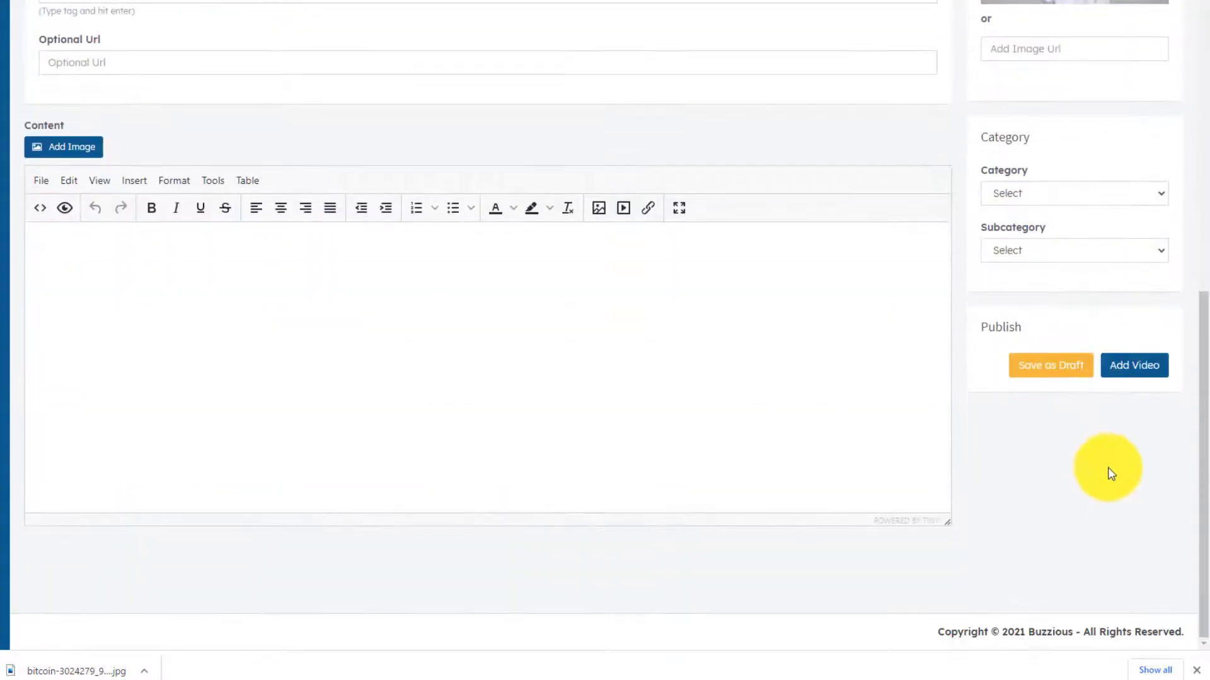
click(1144, 368)
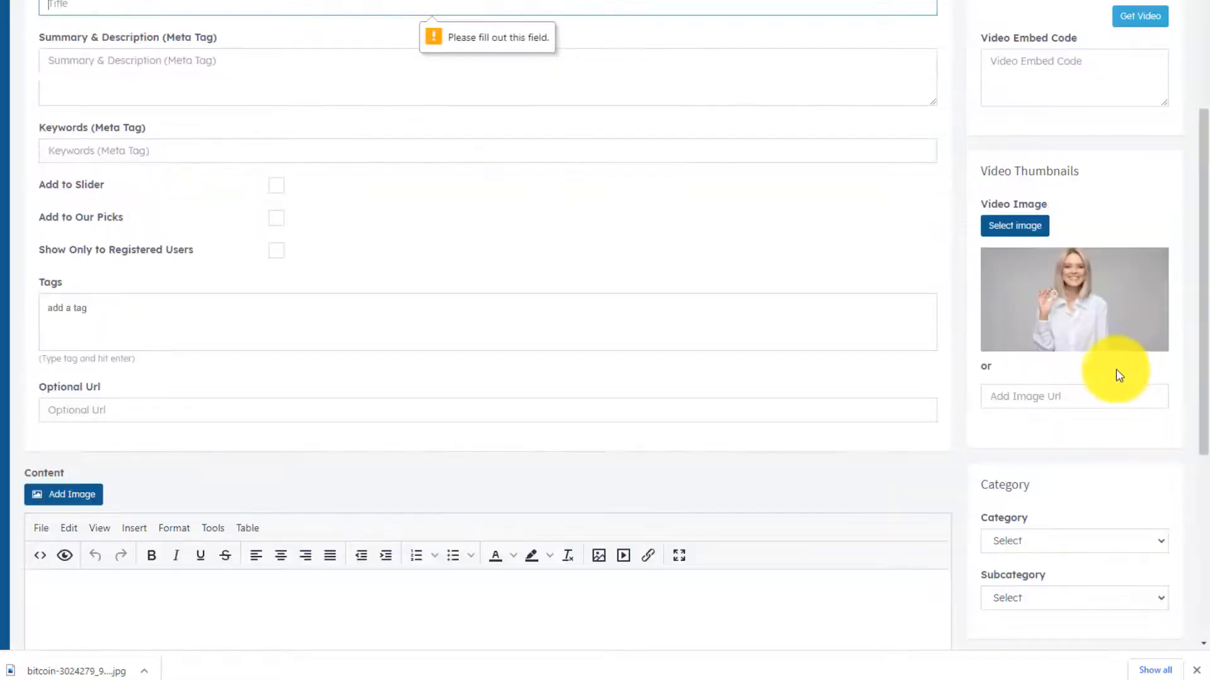
scroll(781, 383, up, 4)
scroll(577, 378, down, 8)
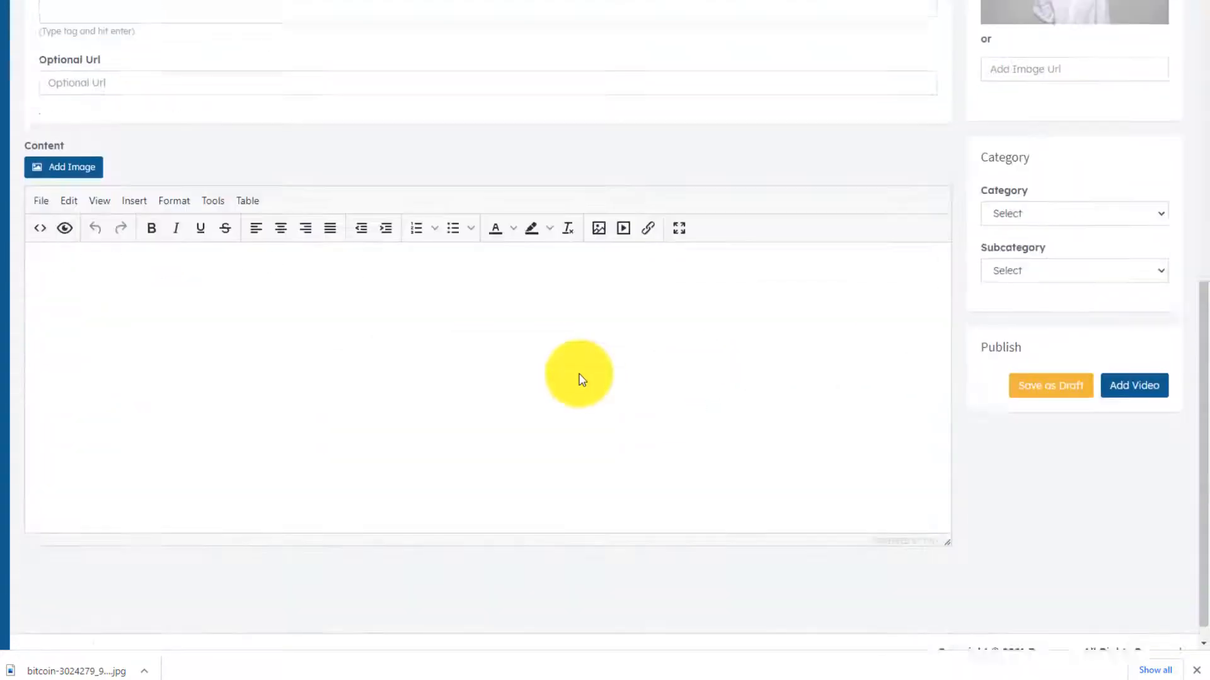
scroll(453, 315, up, 9)
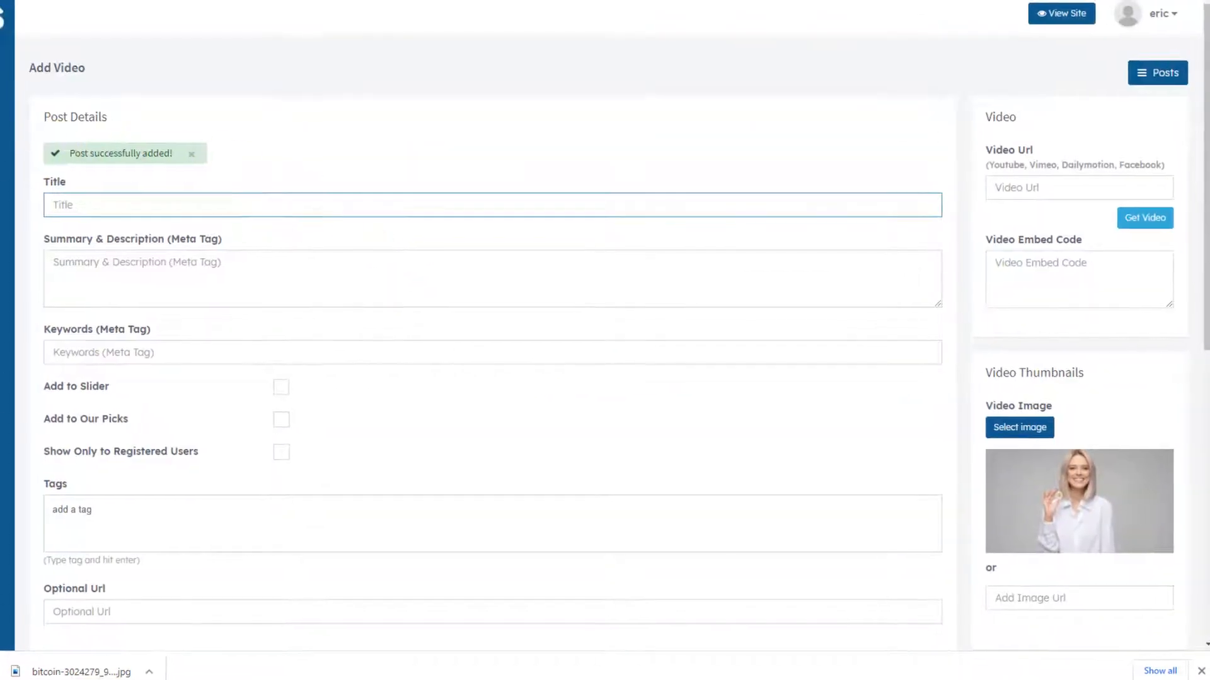
- Edit the 'Crypto expert interview about bitcoin' post and set the woman photo as its thumbnail
click(101, 212)
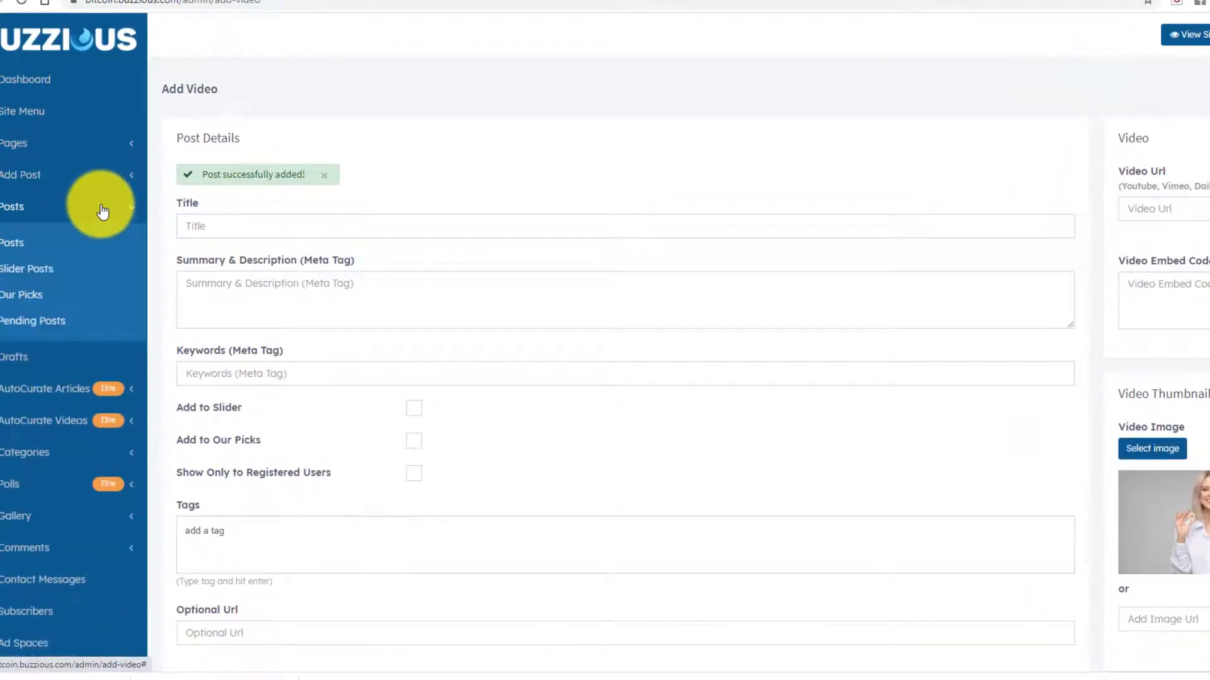
click(9, 249)
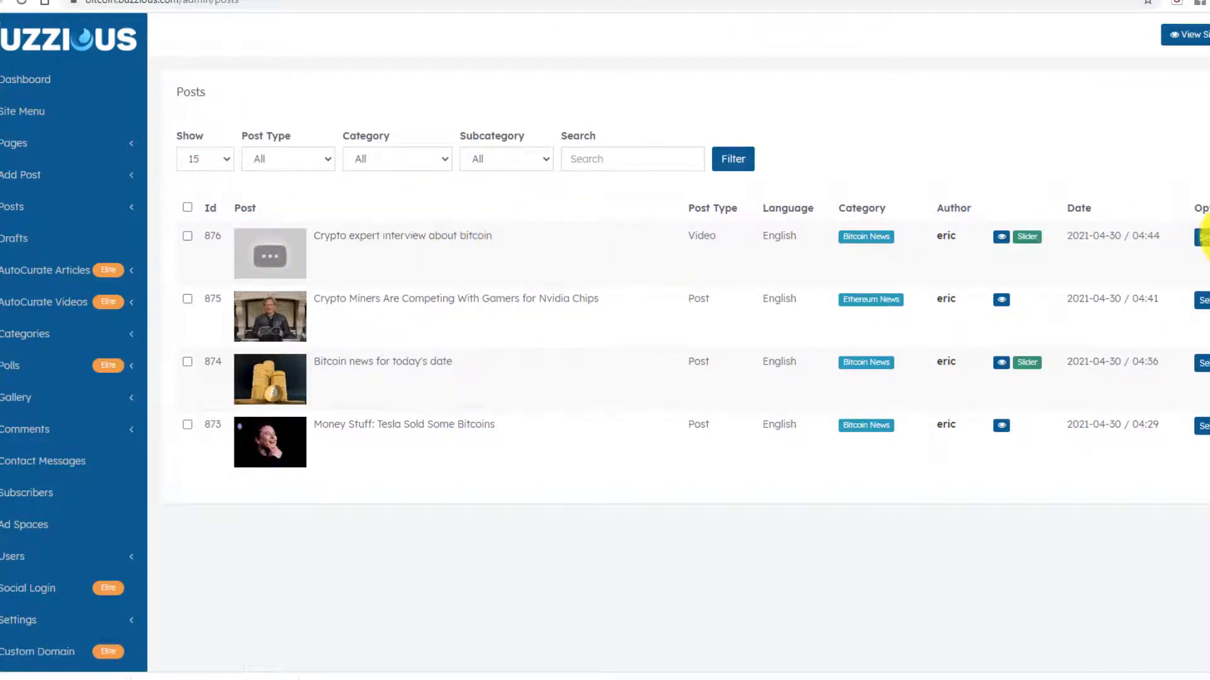
click(1205, 267)
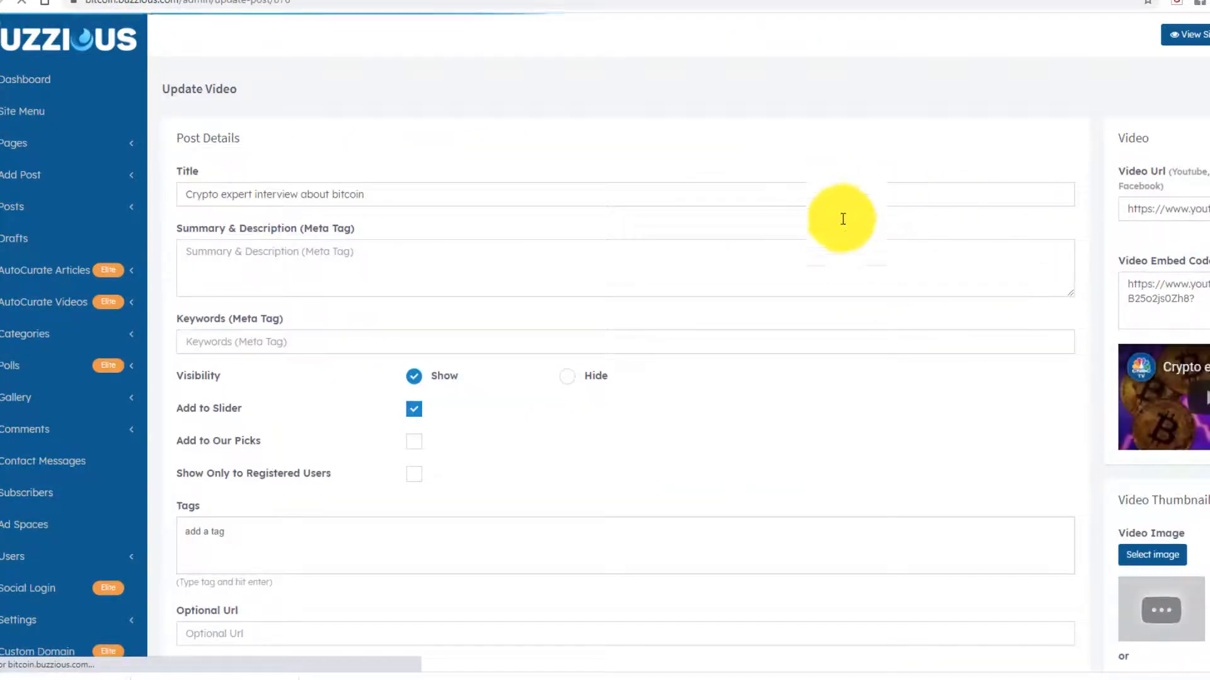
scroll(1061, 311, down, 3)
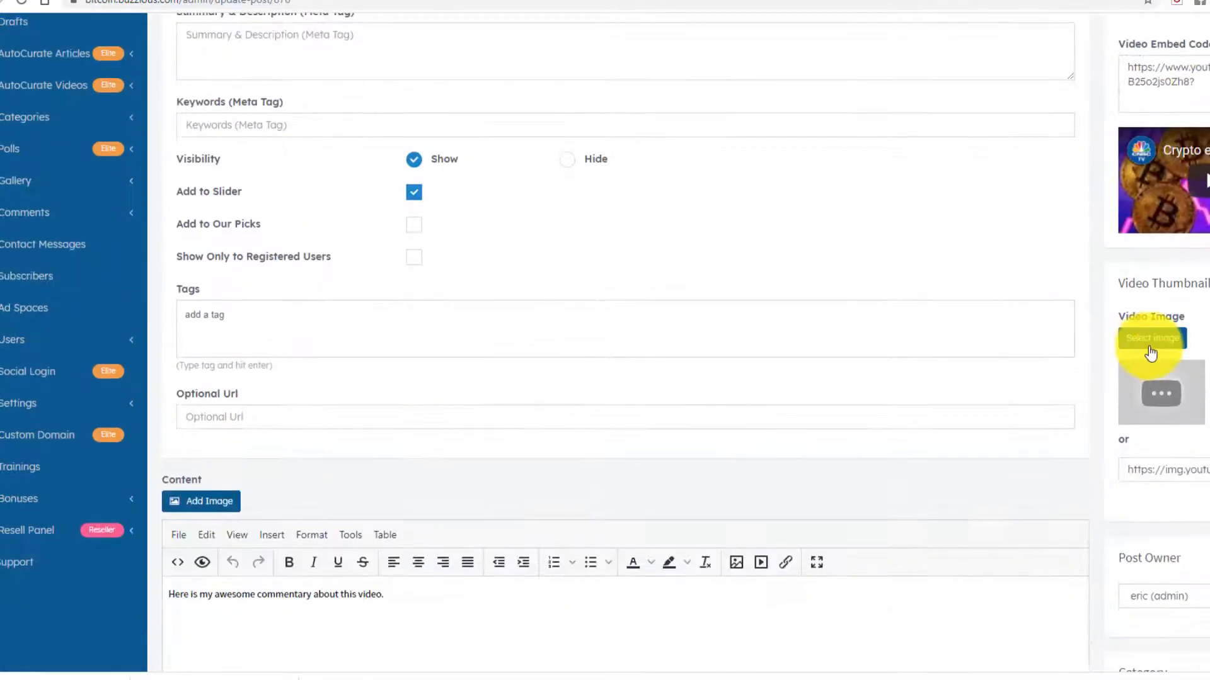
click(1153, 341)
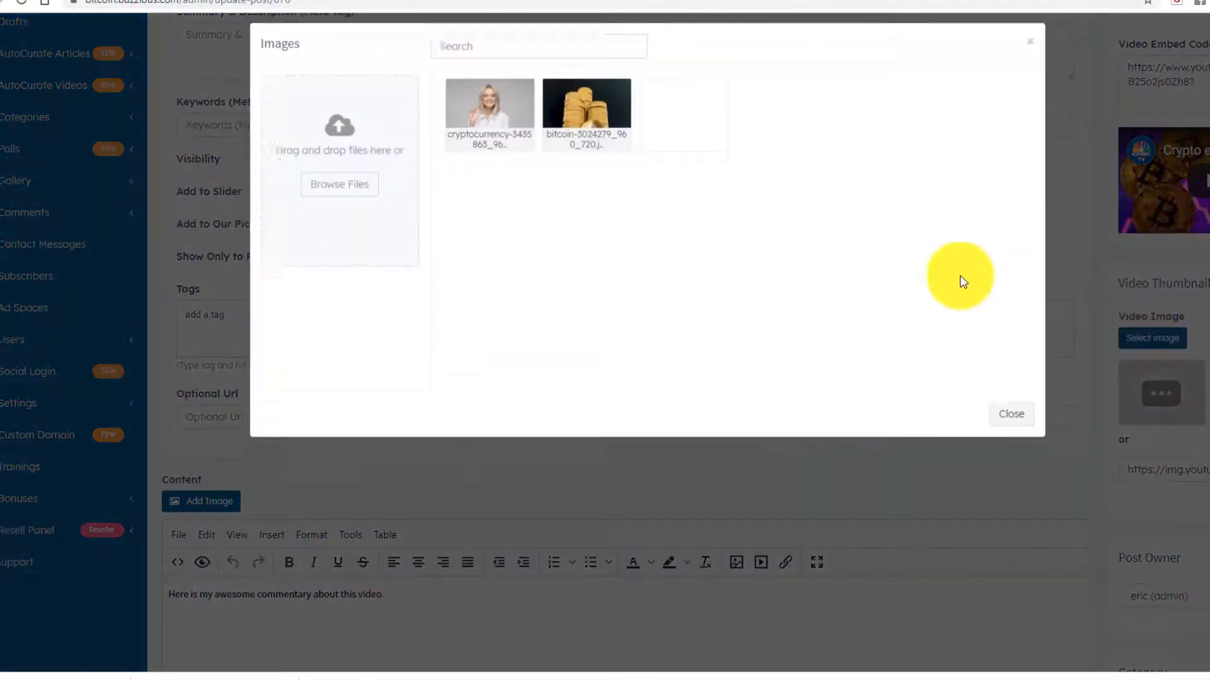
click(489, 126)
click(945, 427)
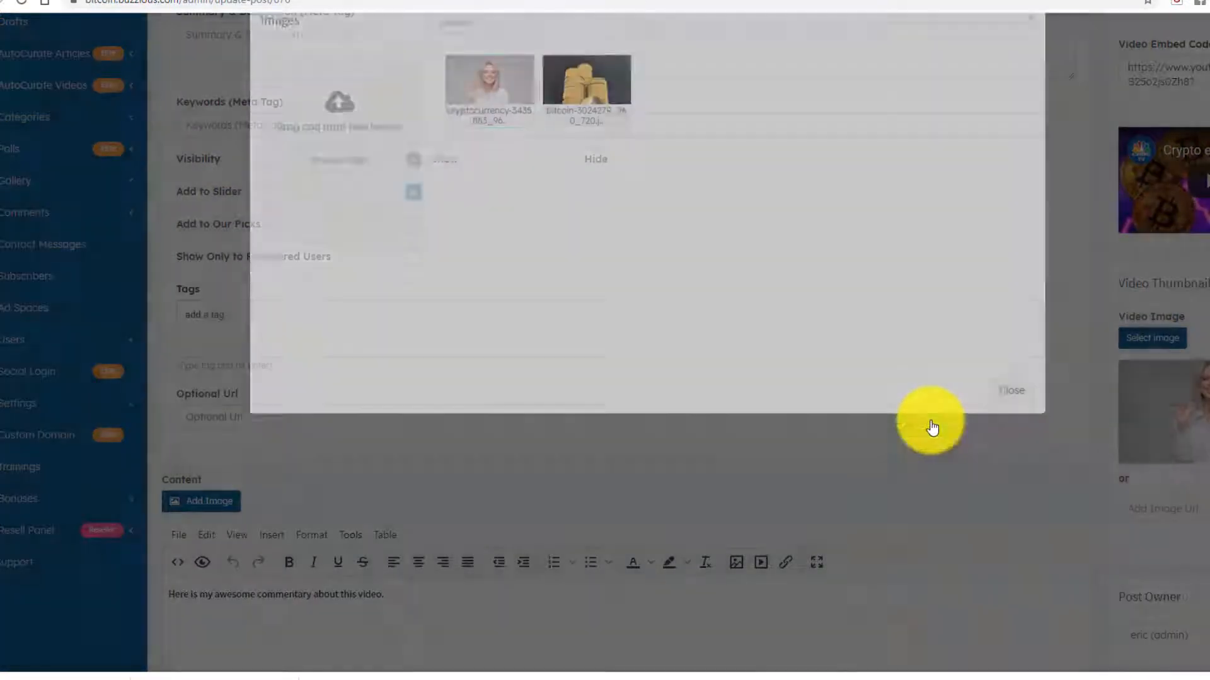
- View the updated post on the live site, then go to the home page
scroll(1098, 479, down, 6)
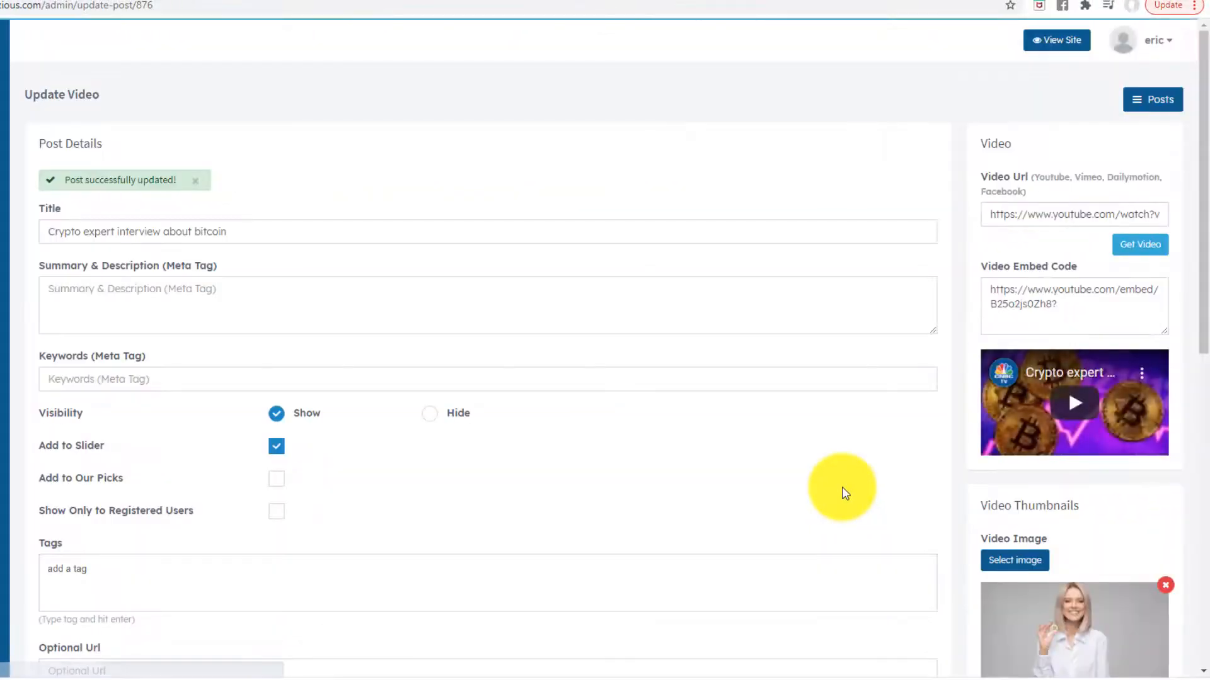
scroll(724, 494, down, 3)
scroll(724, 494, up, 3)
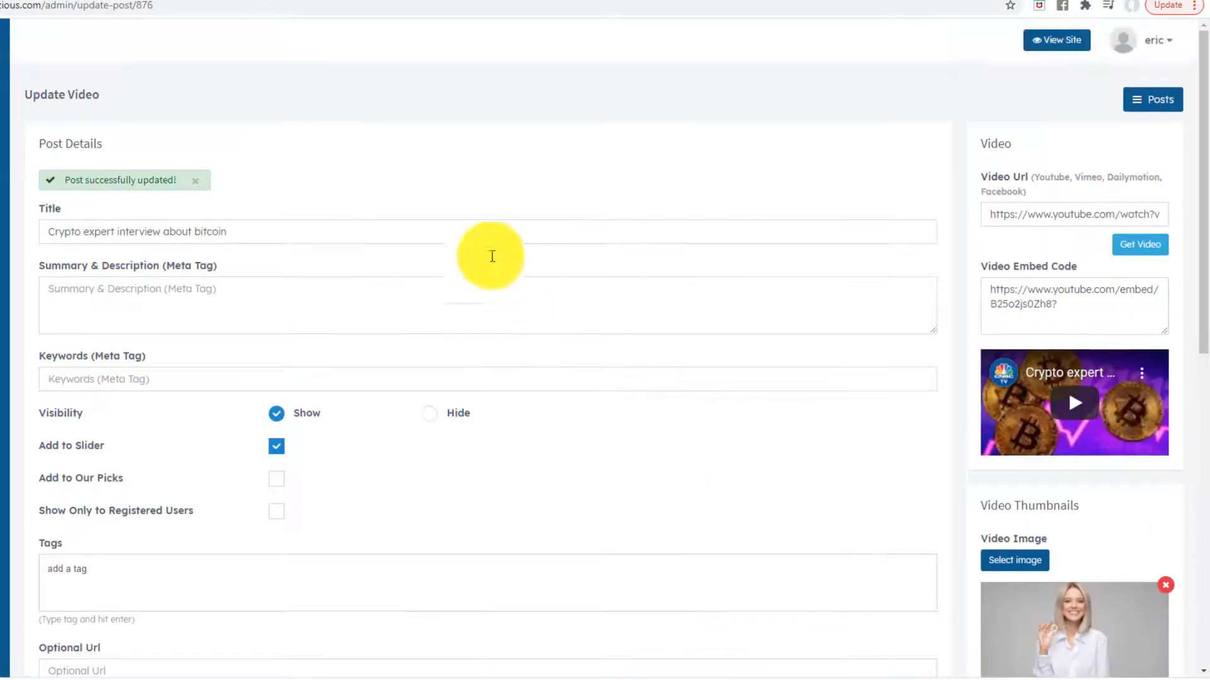
click(77, 0)
click(136, 47)
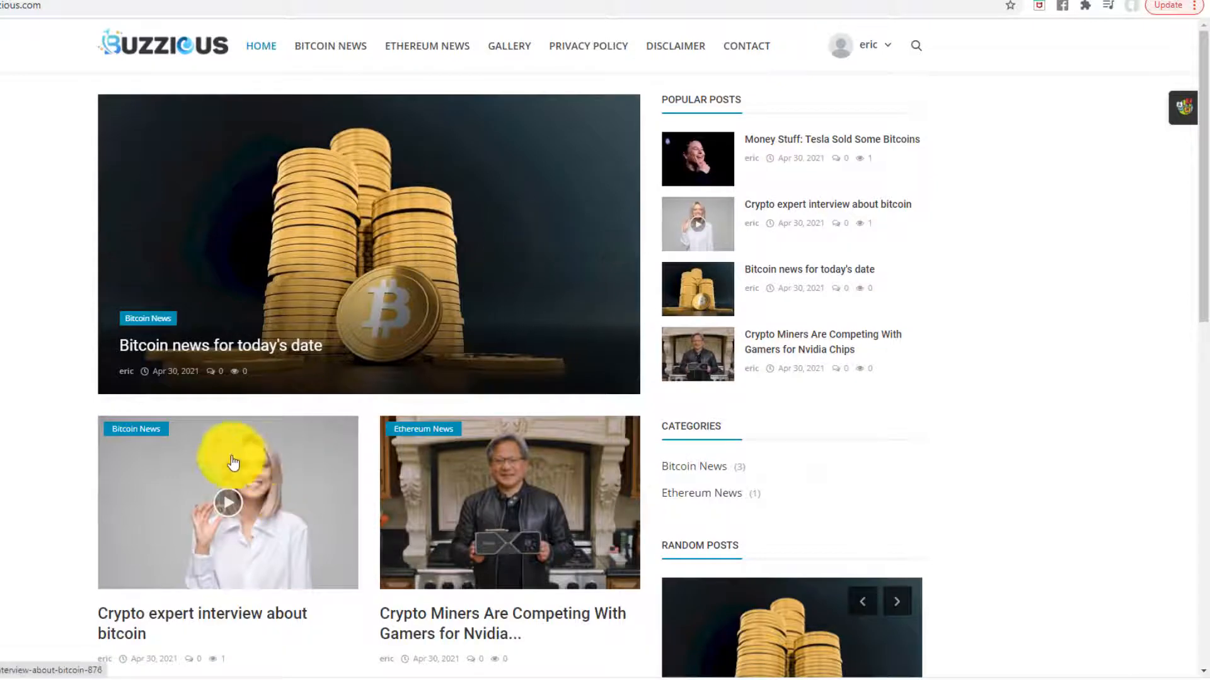
- Cycle the home slider to the interview post and open its article
scroll(227, 444, down, 3)
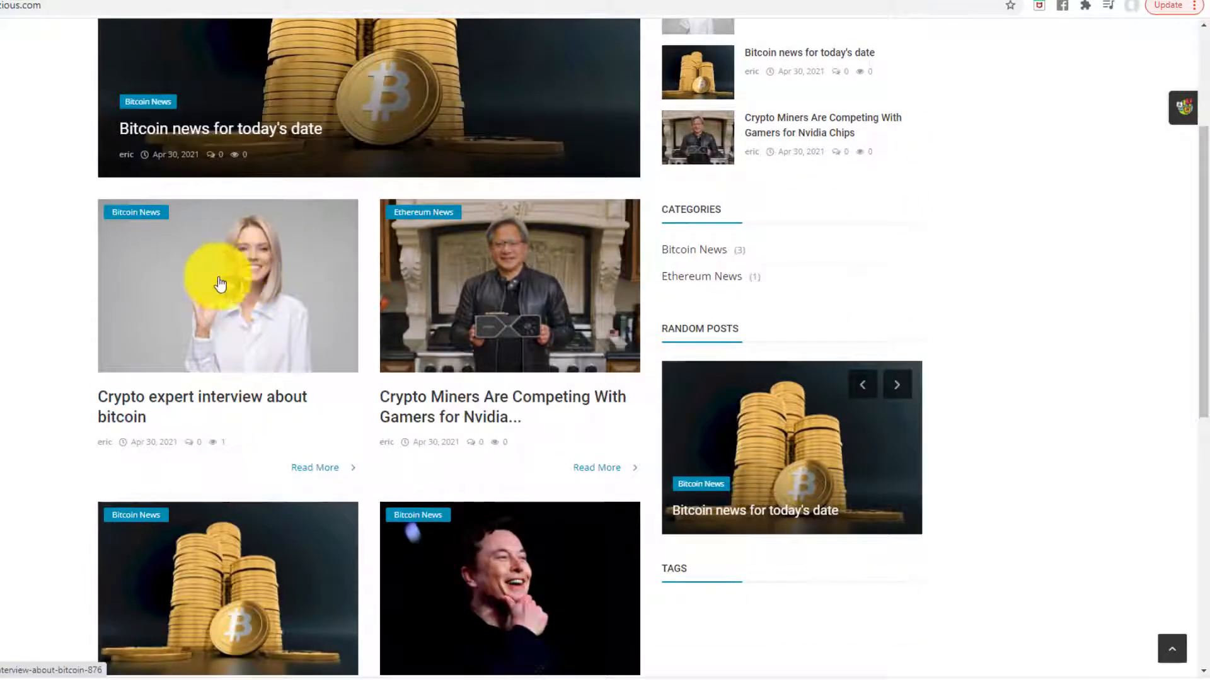
scroll(635, 180, up, 2)
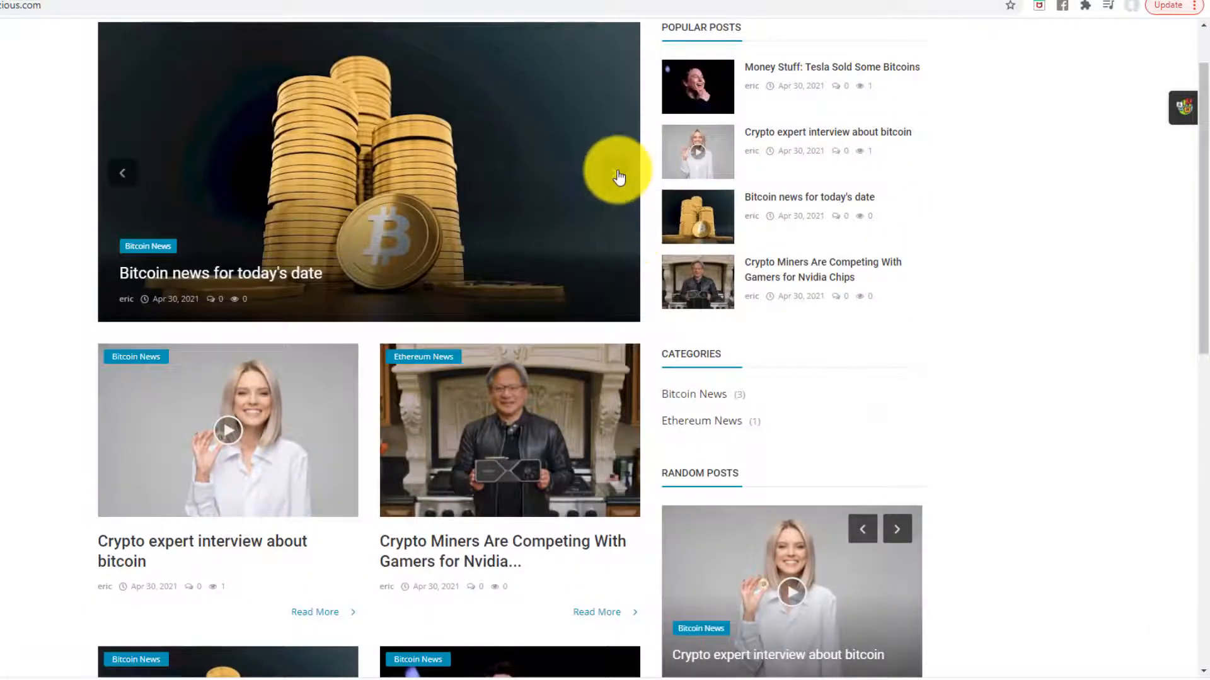
click(619, 178)
scroll(618, 177, up, 1)
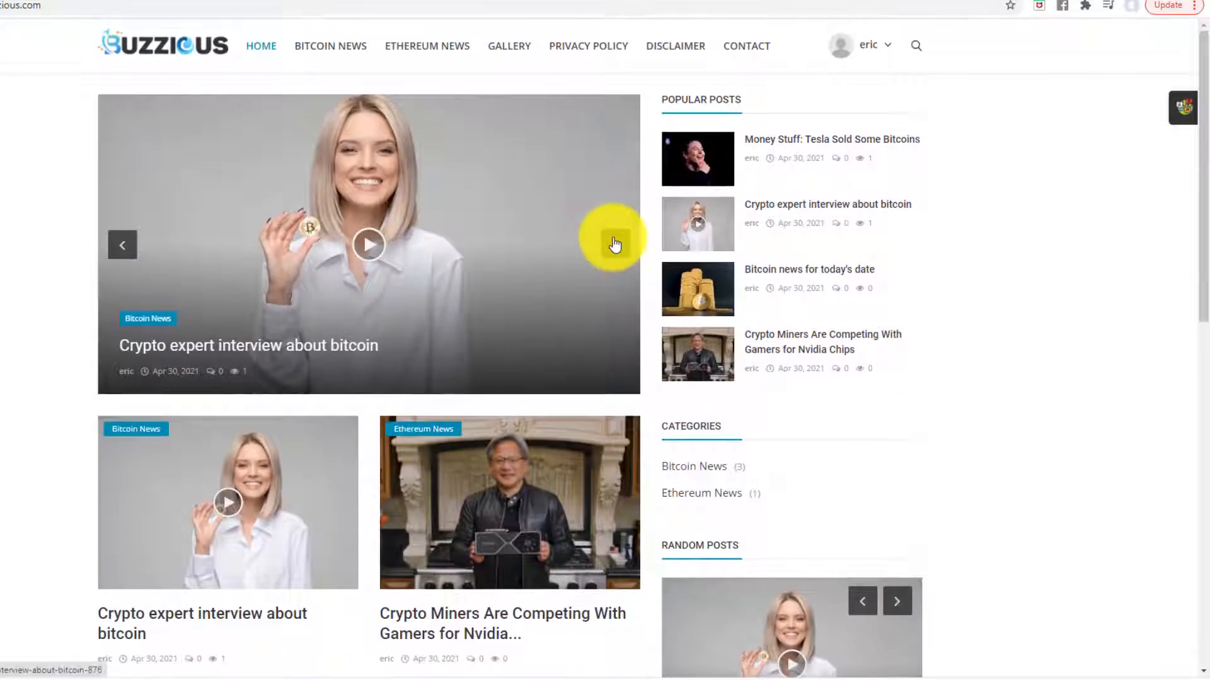
click(615, 246)
click(612, 249)
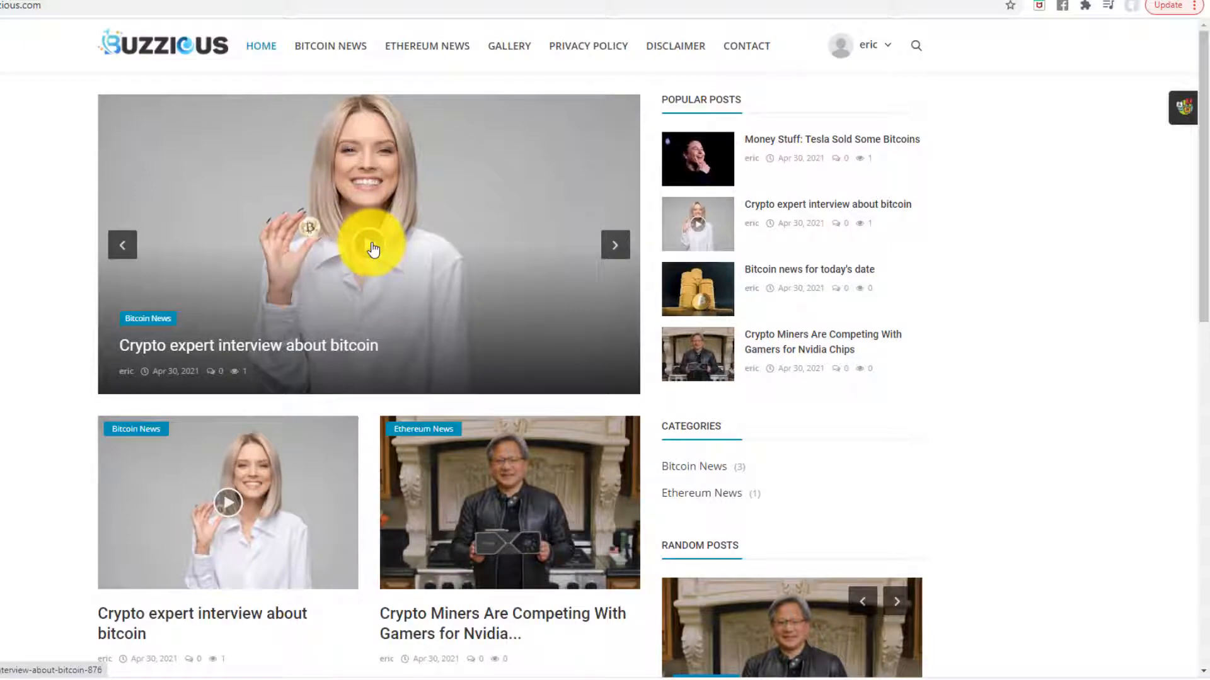
click(376, 247)
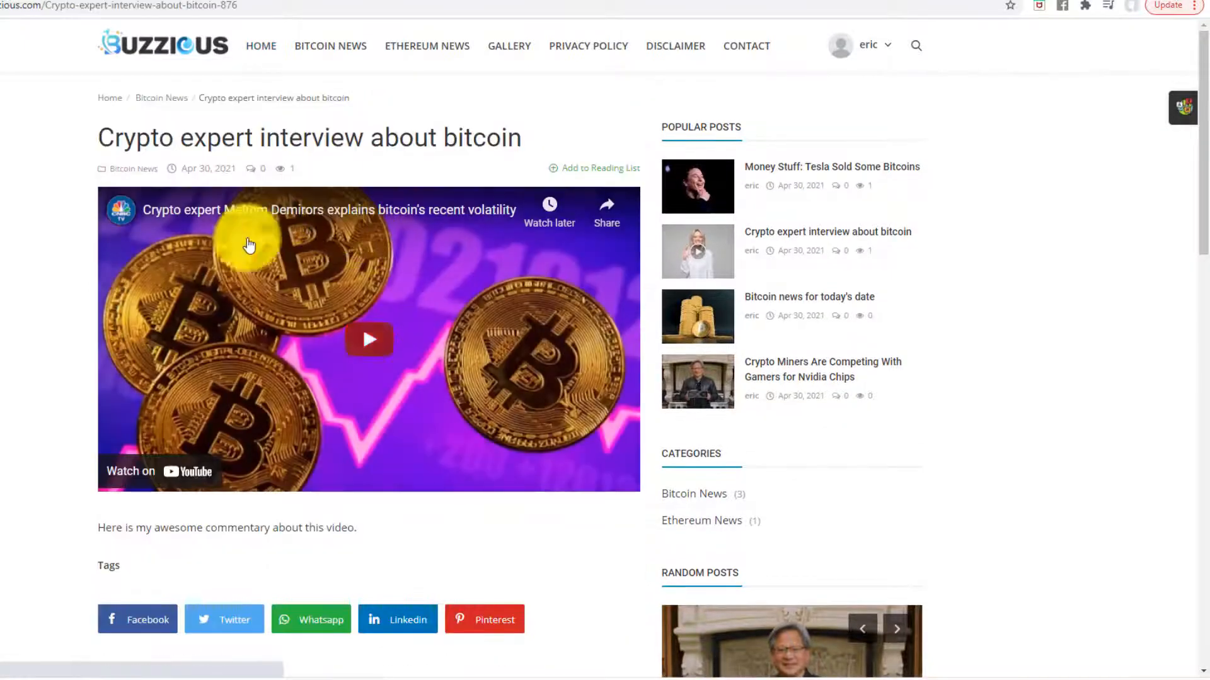
- Read through the interview article, then return to the admin Update Video form
scroll(301, 293, down, 4)
scroll(301, 293, up, 3)
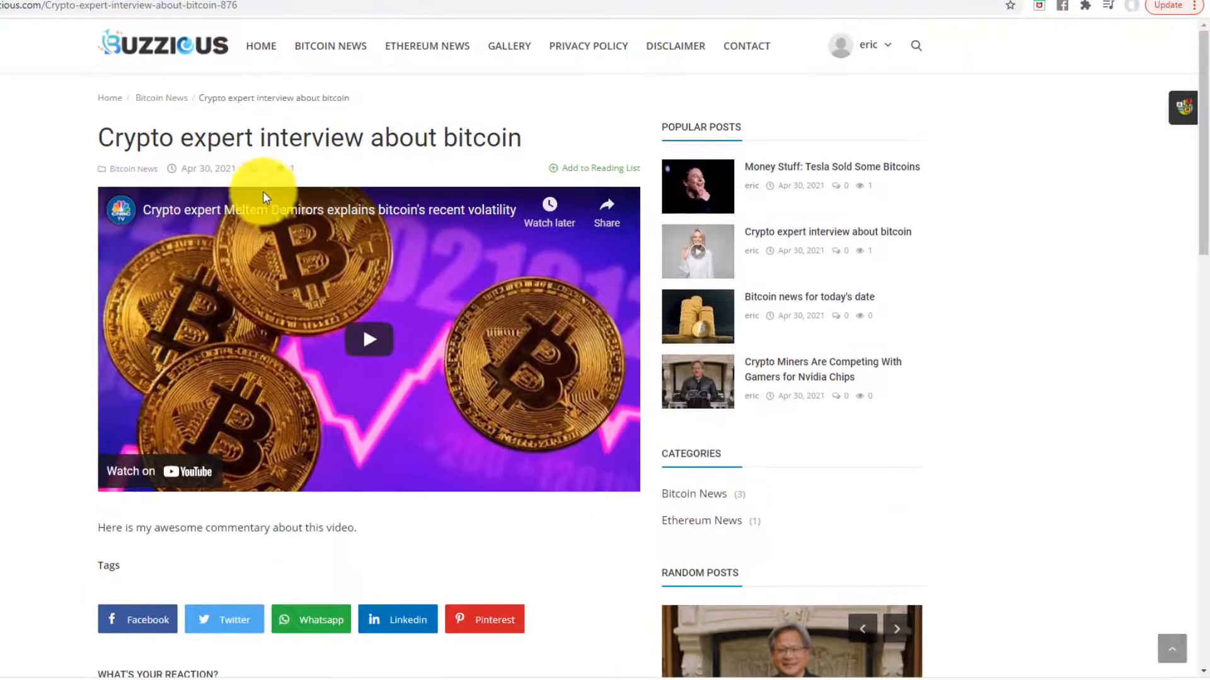
scroll(262, 191, down, 2)
drag(98, 383, 382, 382)
click(44, 383)
scroll(48, 405, up, 2)
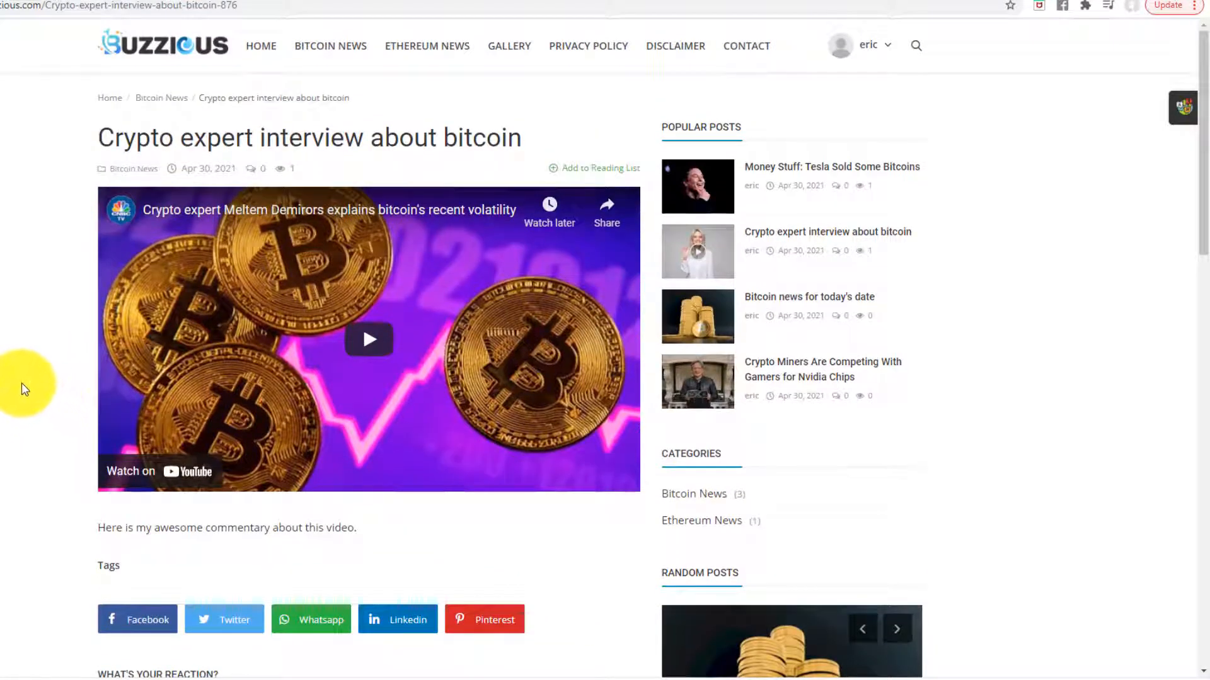
scroll(24, 389, down, 12)
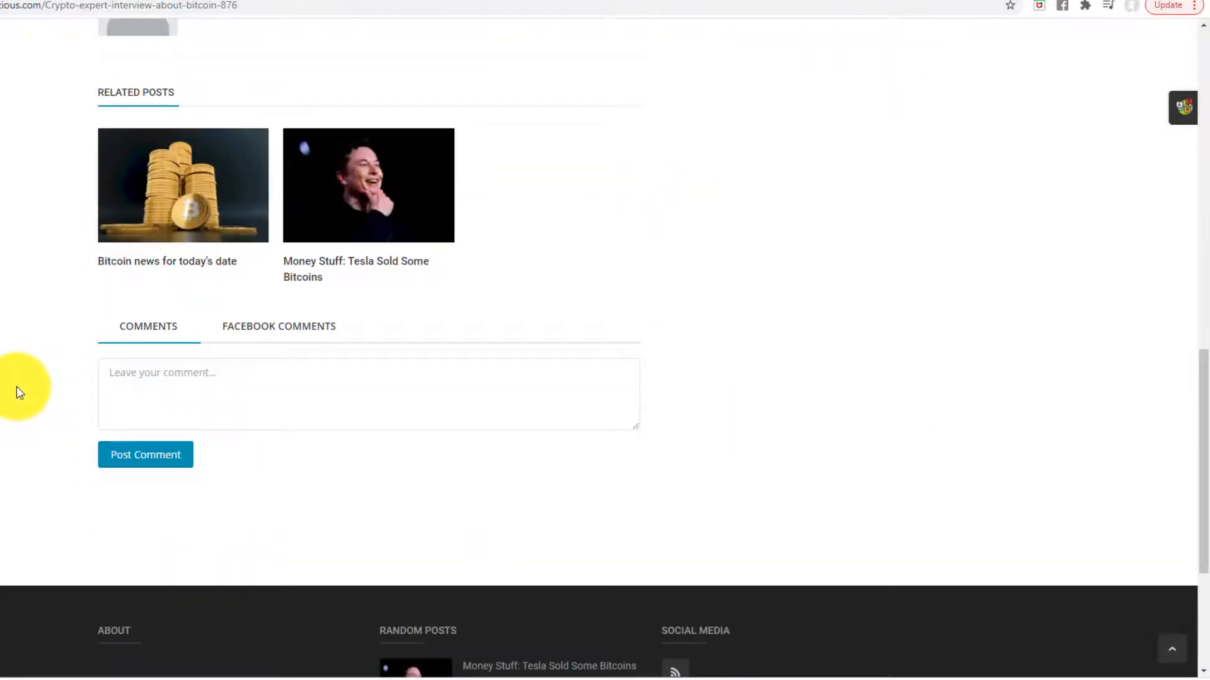
scroll(16, 390, up, 12)
scroll(28, 416, down, 4)
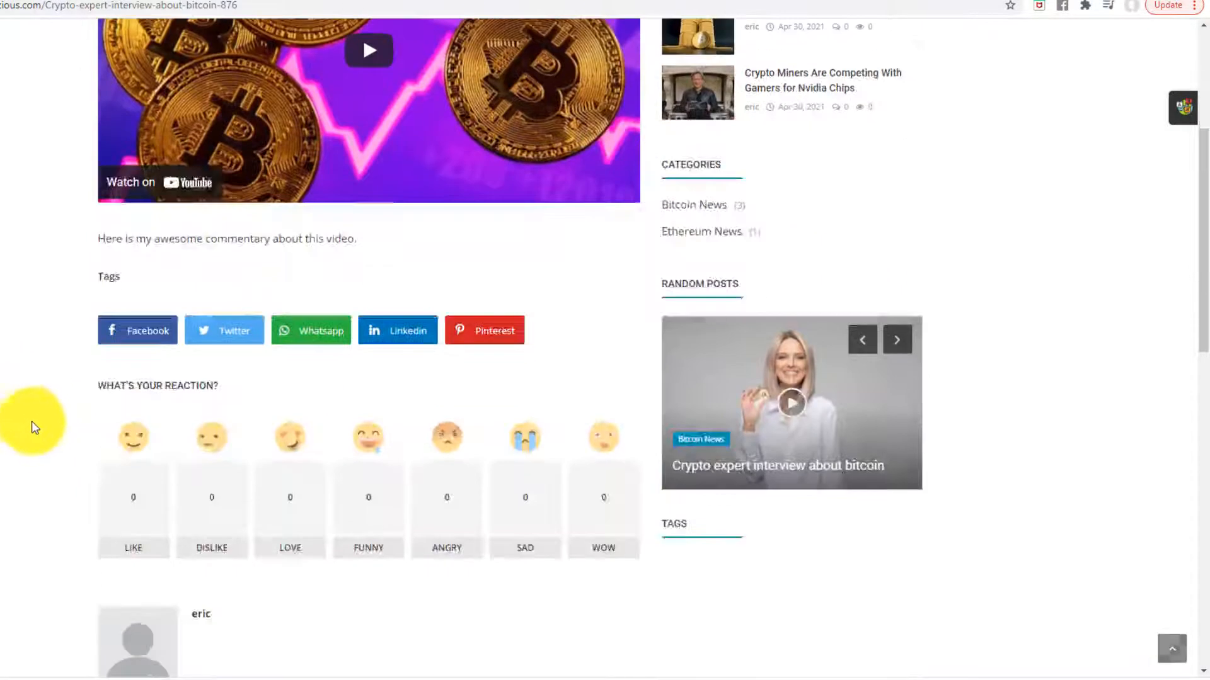
scroll(34, 429, up, 4)
scroll(33, 419, down, 14)
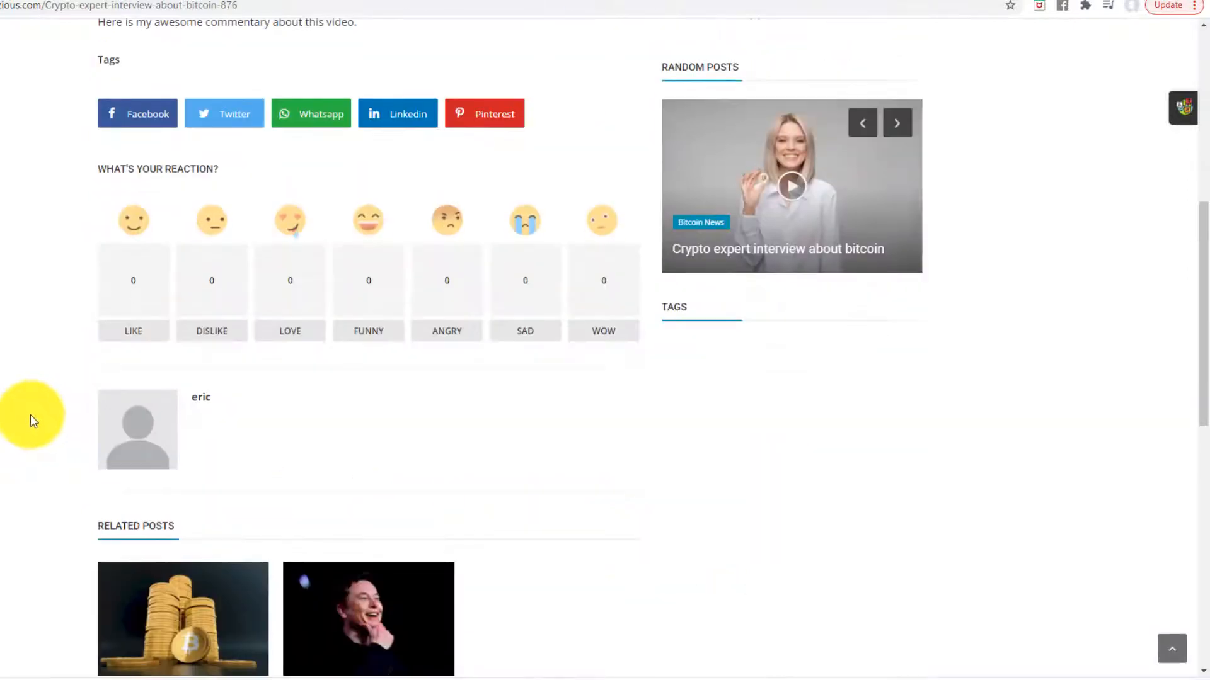
scroll(25, 426, up, 11)
scroll(32, 378, up, 2)
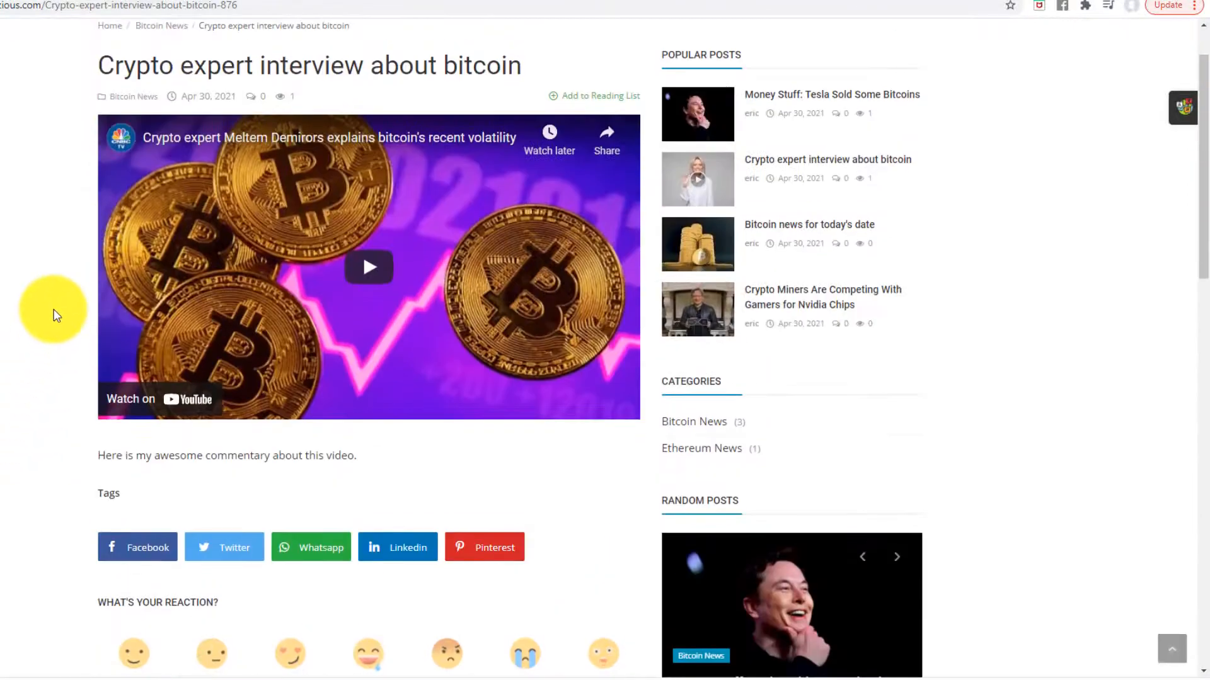
scroll(21, 397, down, 5)
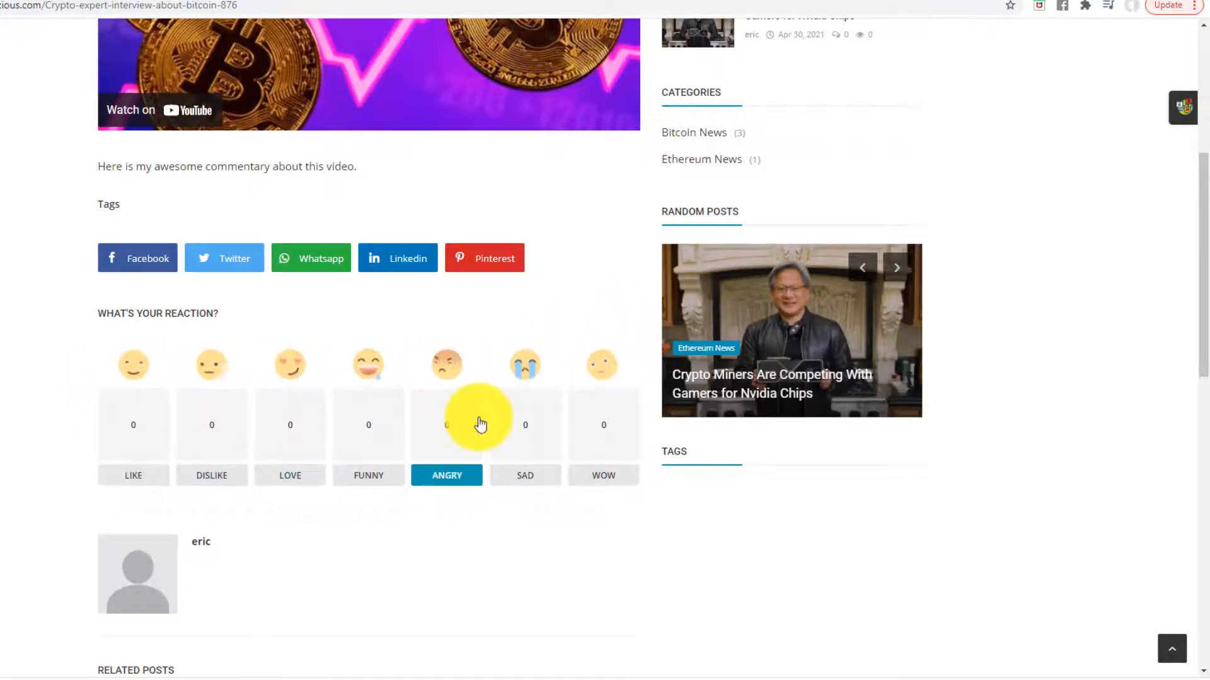
scroll(819, 504, up, 5)
scroll(532, 424, down, 12)
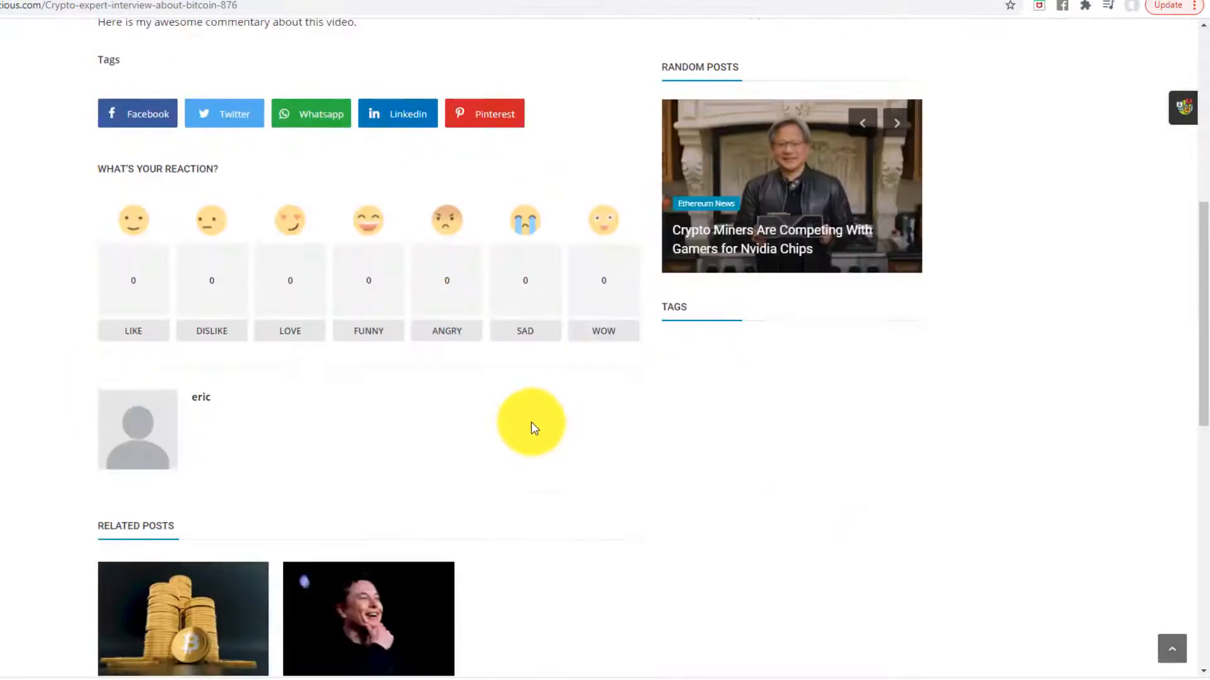
scroll(567, 489, up, 7)
scroll(562, 492, down, 8)
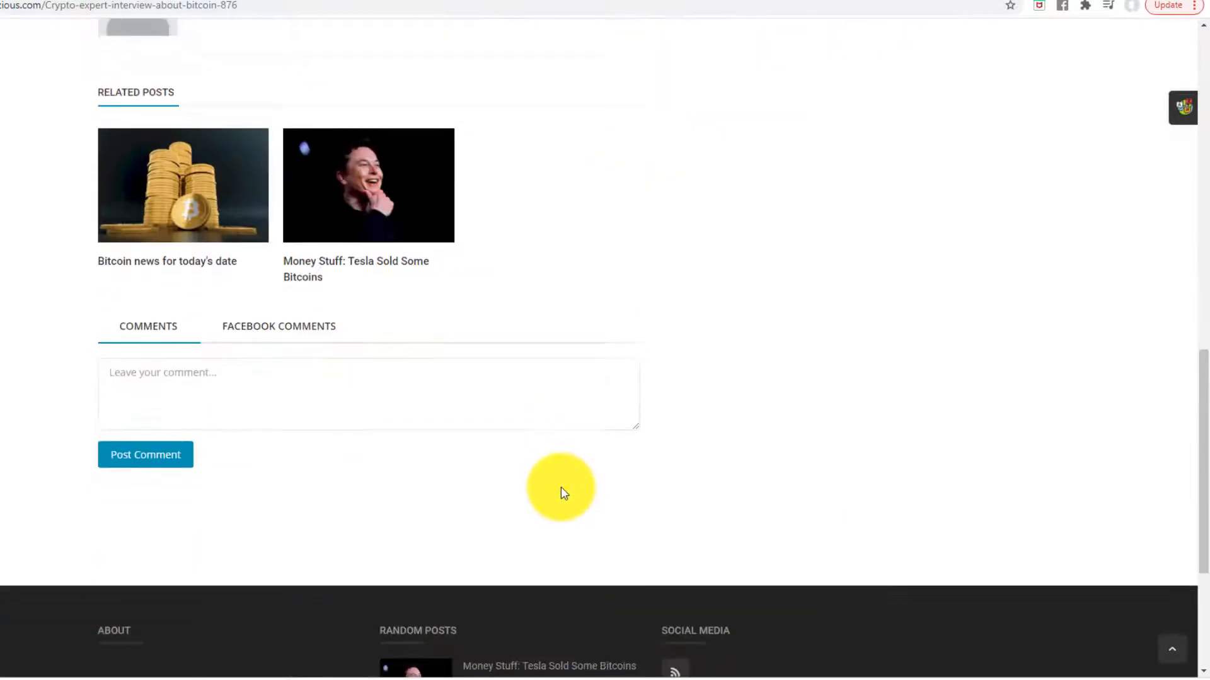
scroll(555, 492, up, 15)
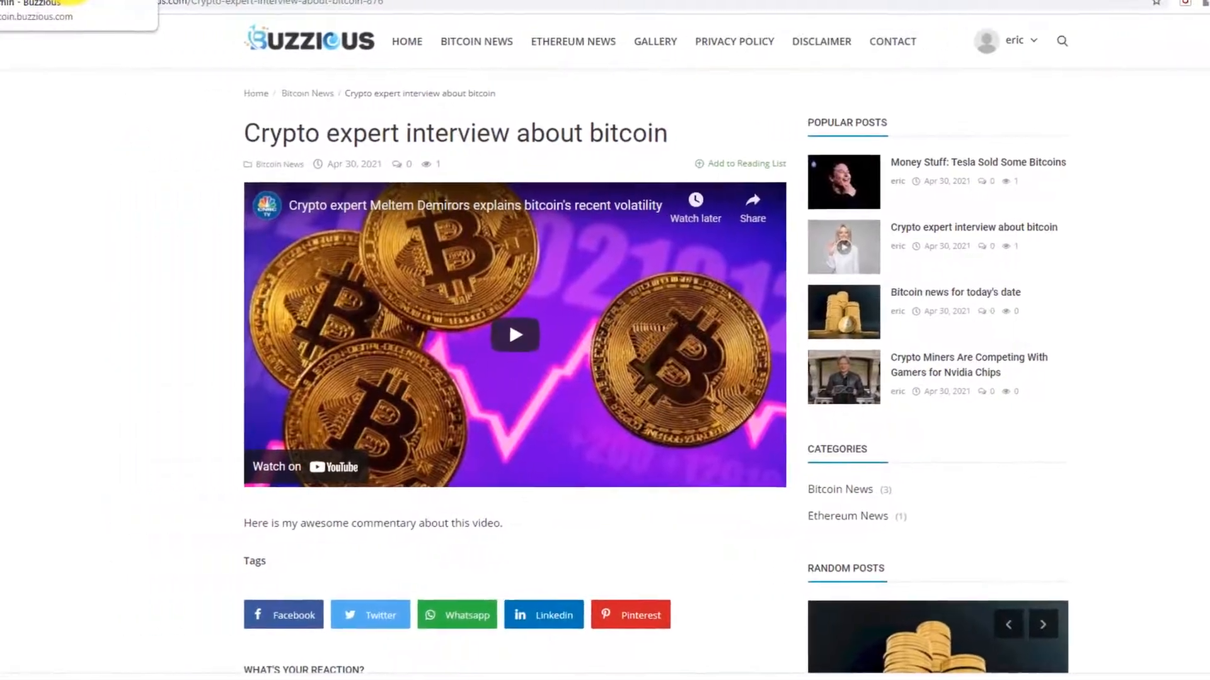
click(65, 1)
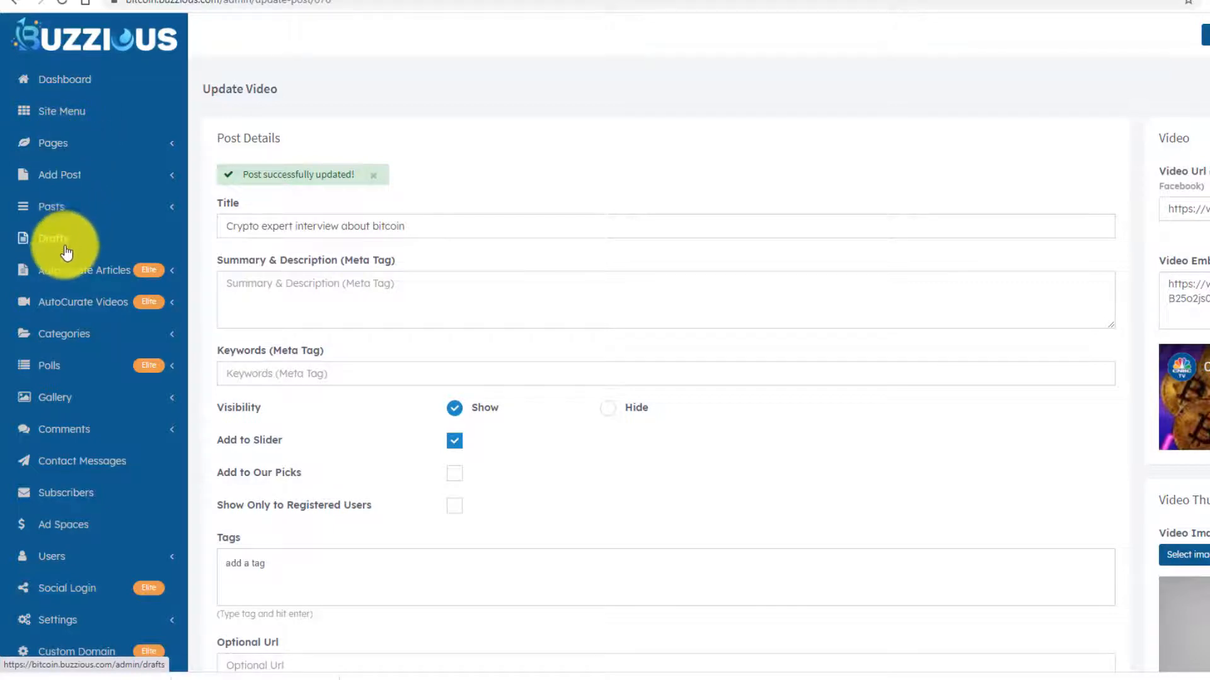
- Add the 'Bitcoin pictures' album under Gallery > Albums and check its actions list
click(61, 399)
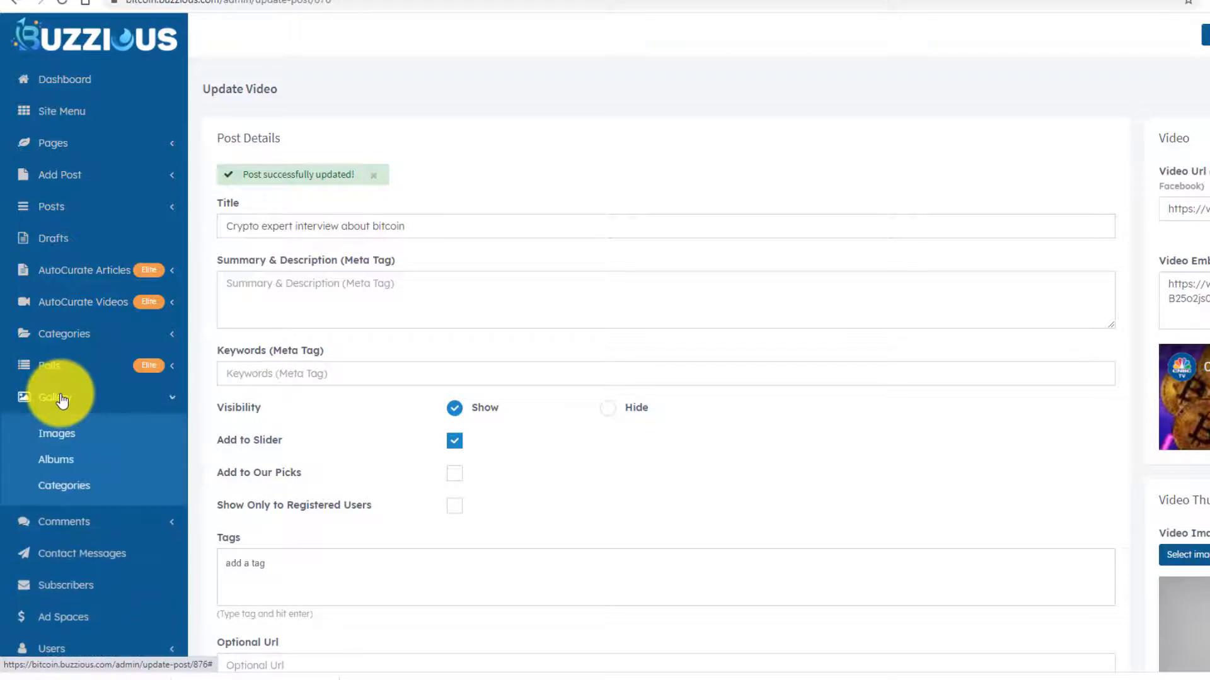
click(59, 467)
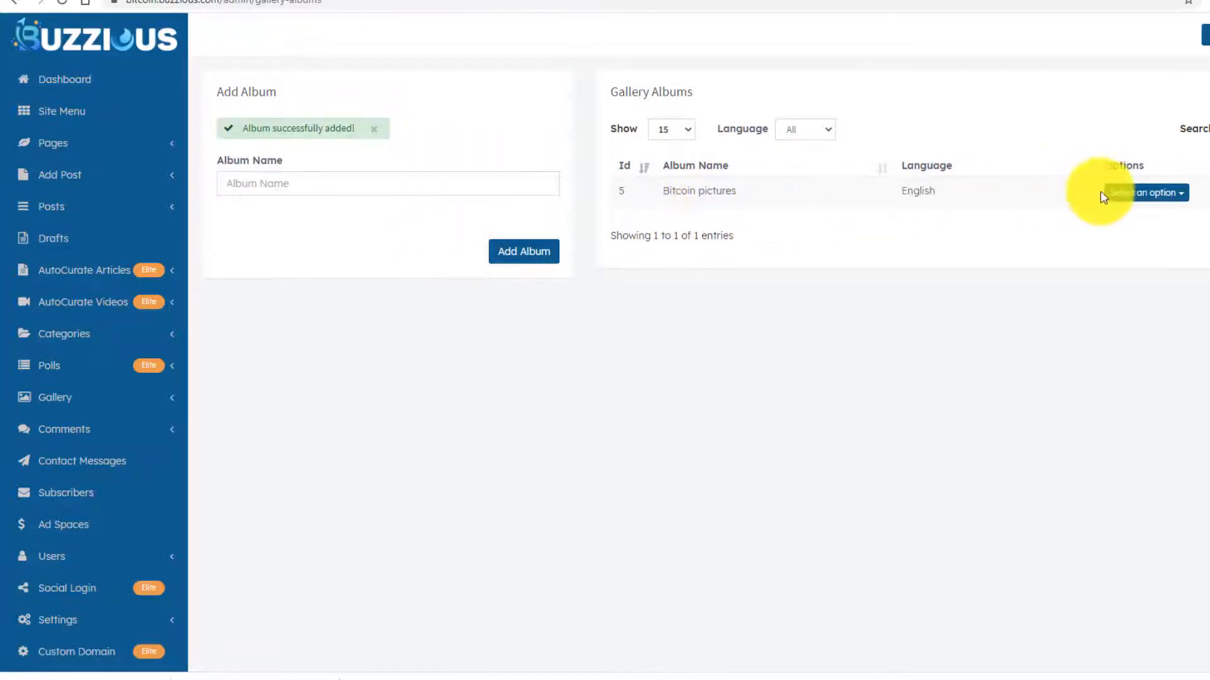
click(1146, 193)
click(1038, 114)
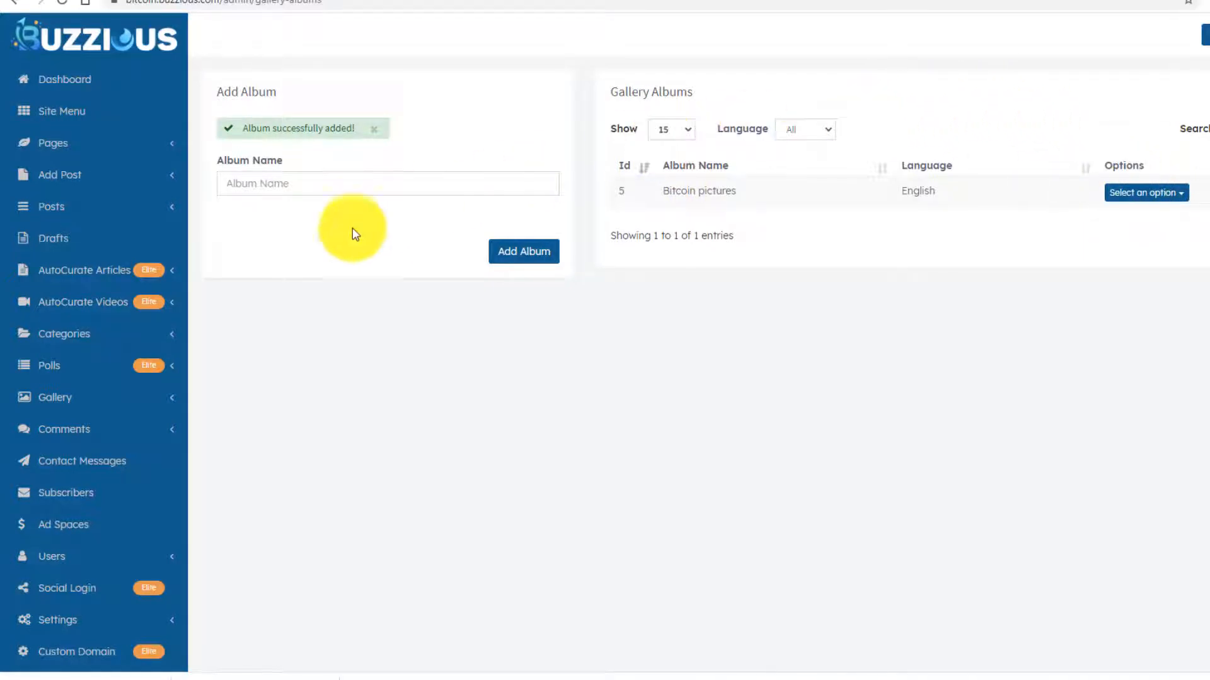
- On Gallery > Images, pick the Bitcoin pictures album and find its Category list empty
click(77, 409)
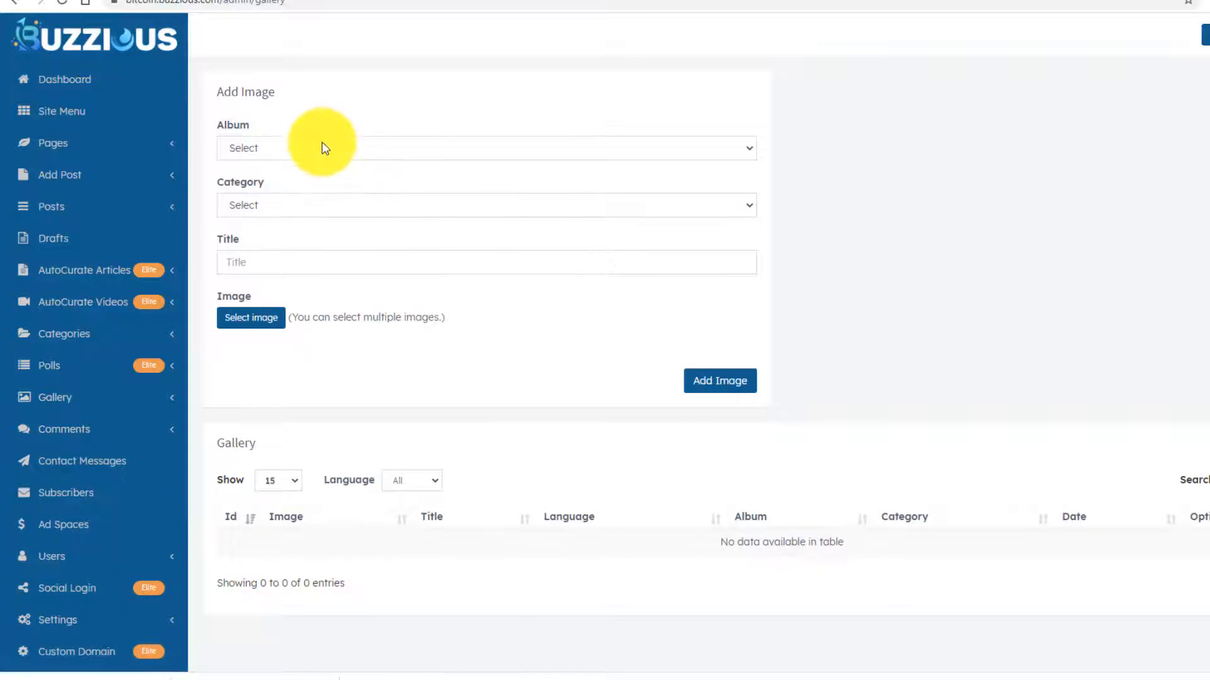
click(319, 149)
click(294, 182)
click(292, 204)
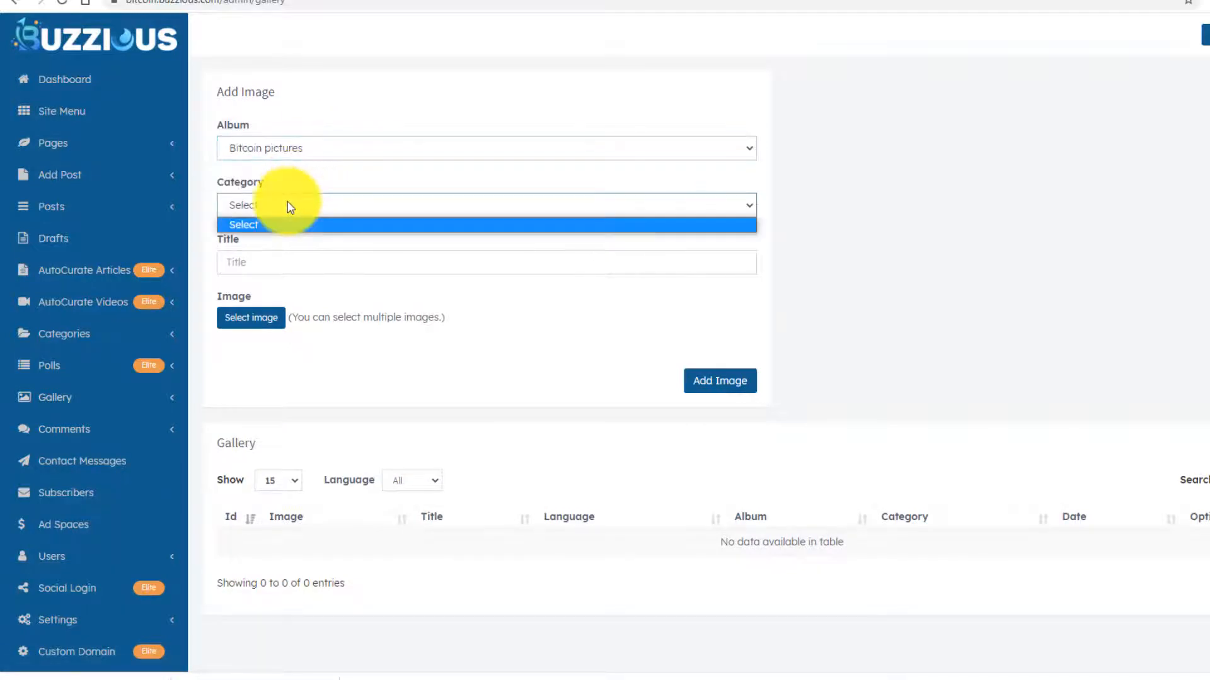
click(289, 204)
click(292, 203)
click(259, 199)
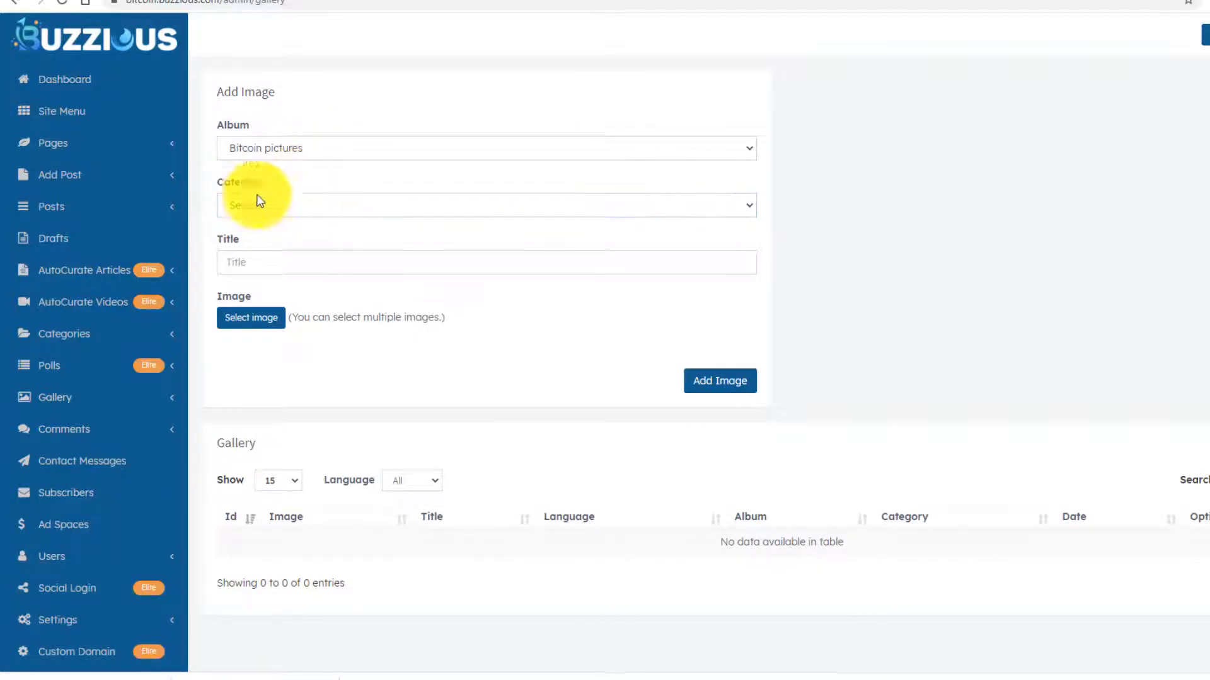
click(267, 206)
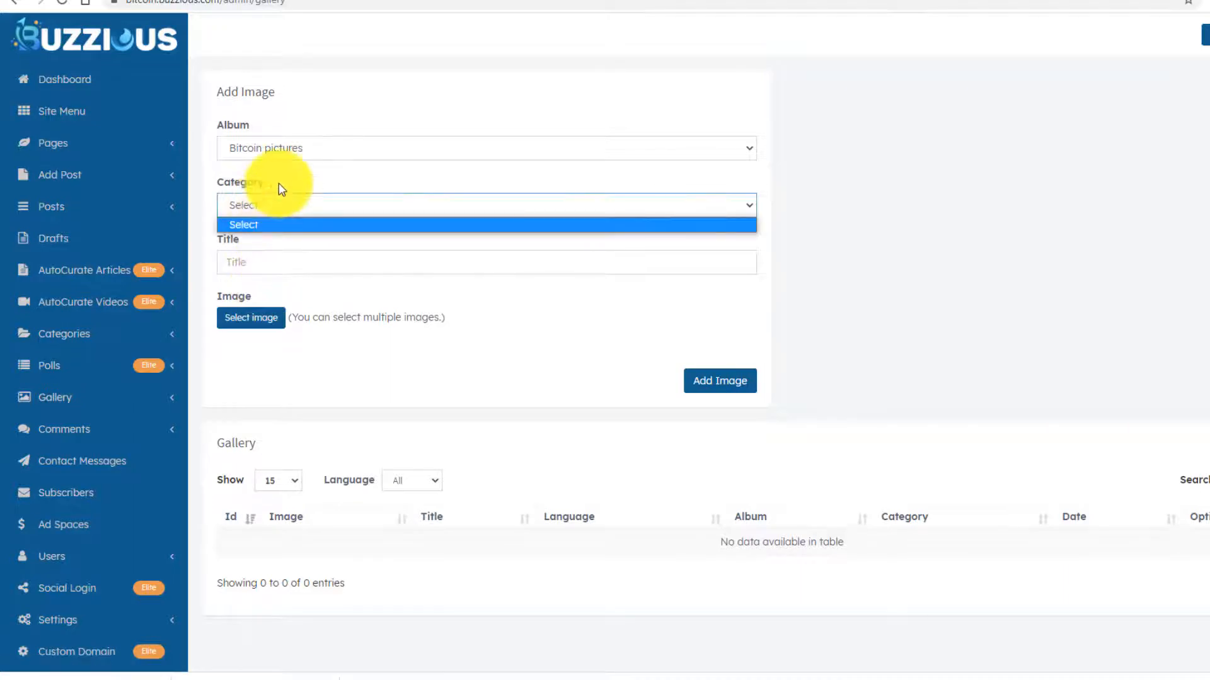
click(279, 189)
- Navigate the Gallery menu toward the Categories page
click(75, 401)
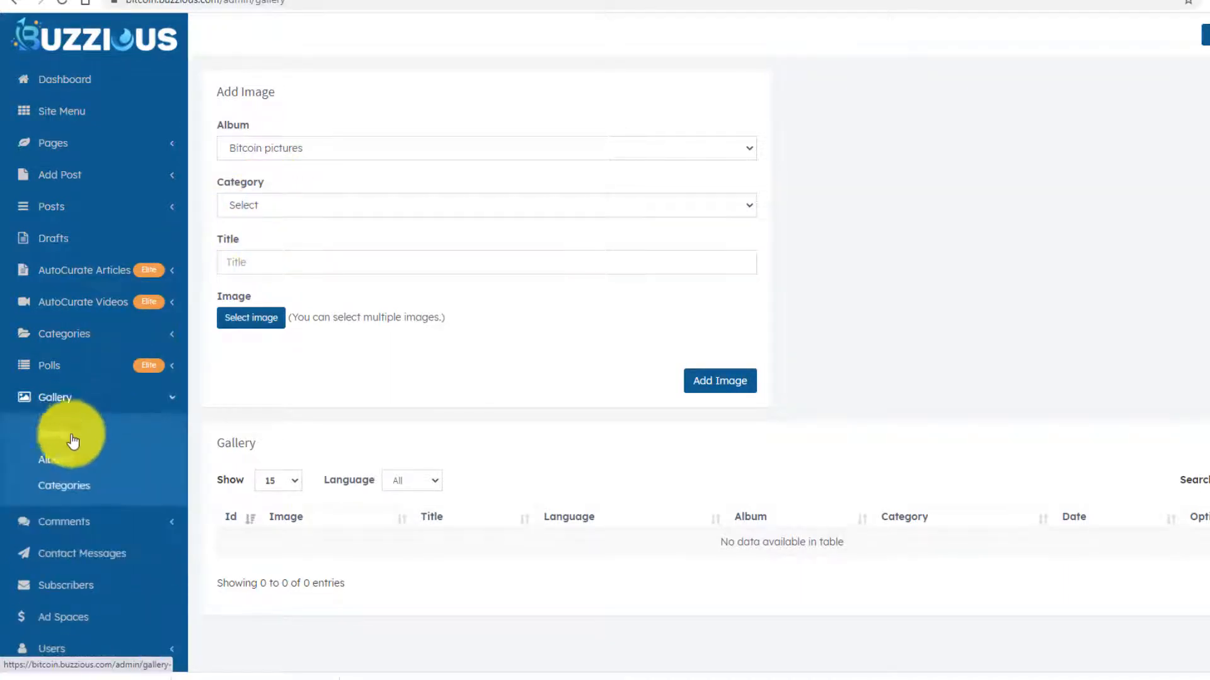
click(68, 464)
click(66, 490)
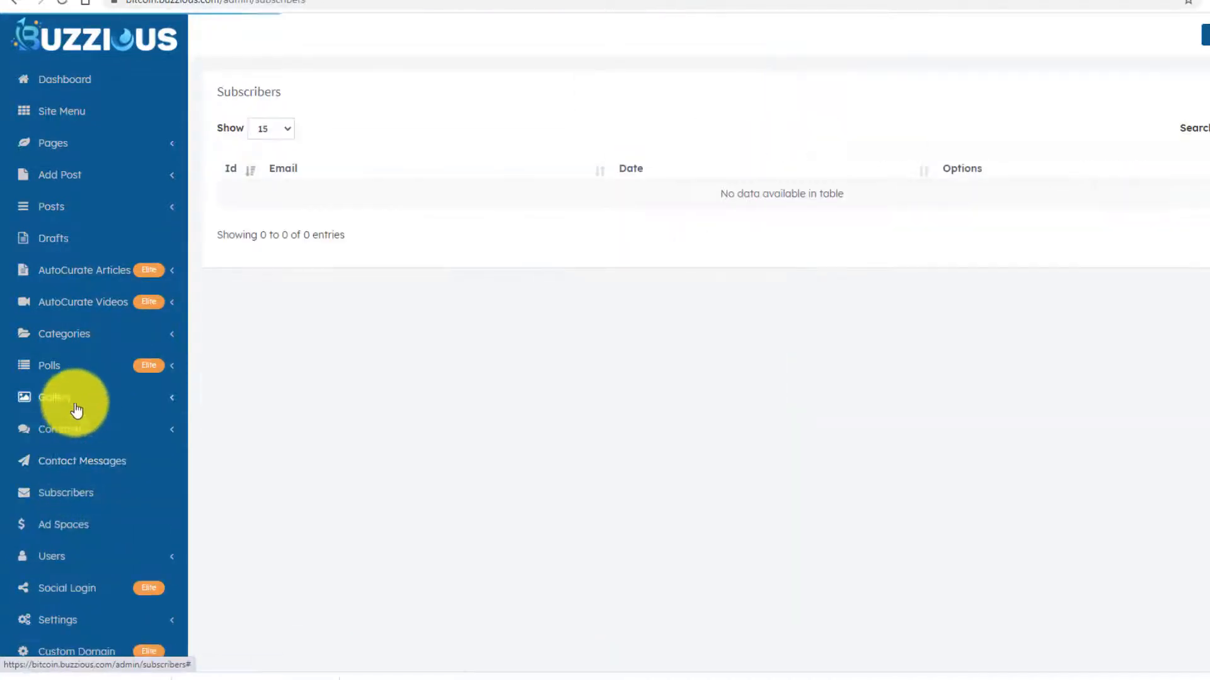
click(73, 401)
- On Gallery > Categories, choose the Bitcoin pictures album and name the category 'silly bitcoin graphics'
click(64, 492)
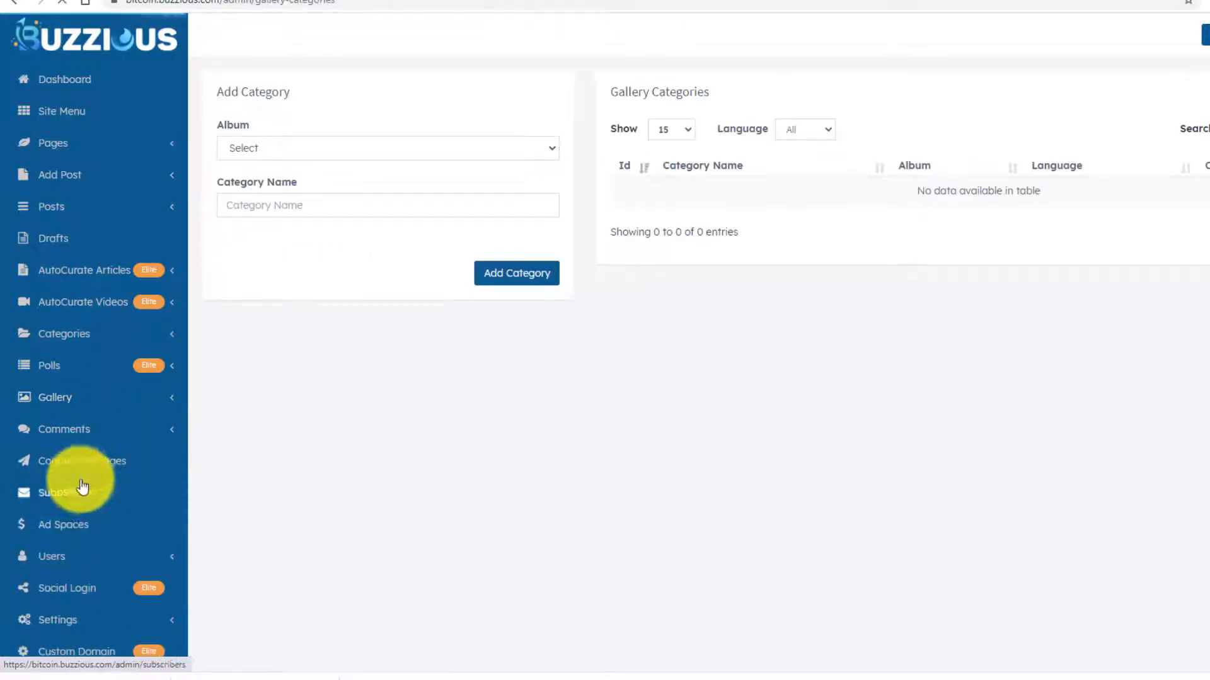
click(308, 148)
click(289, 182)
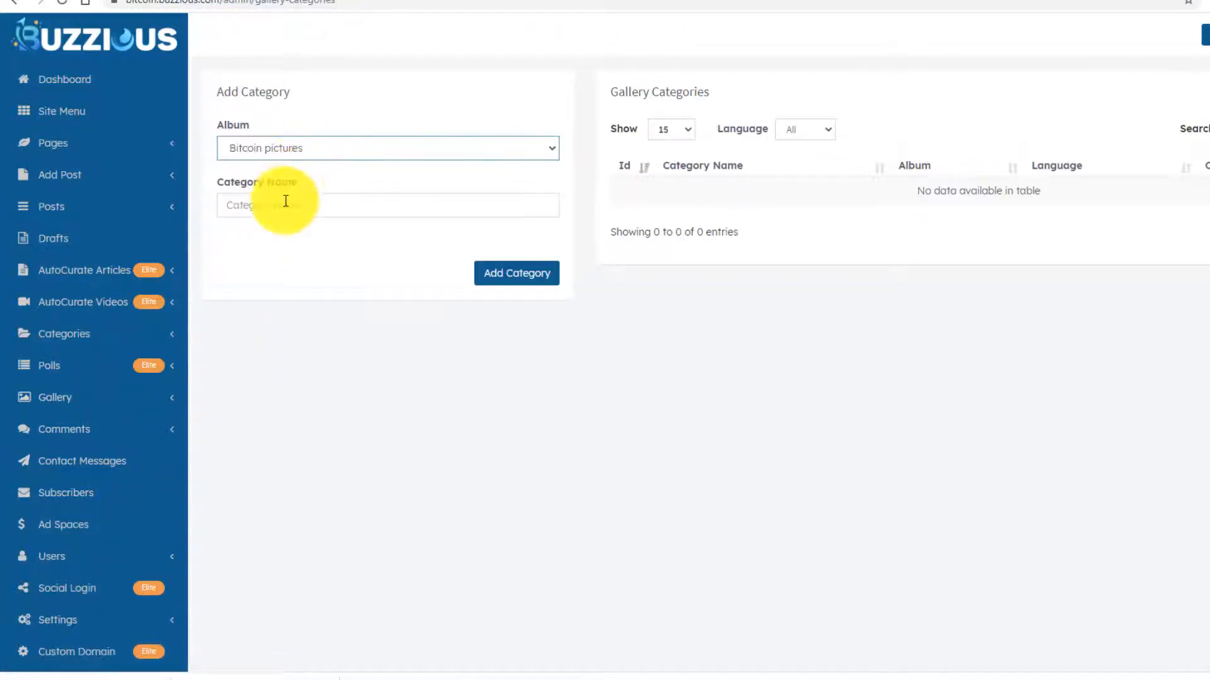
click(295, 205)
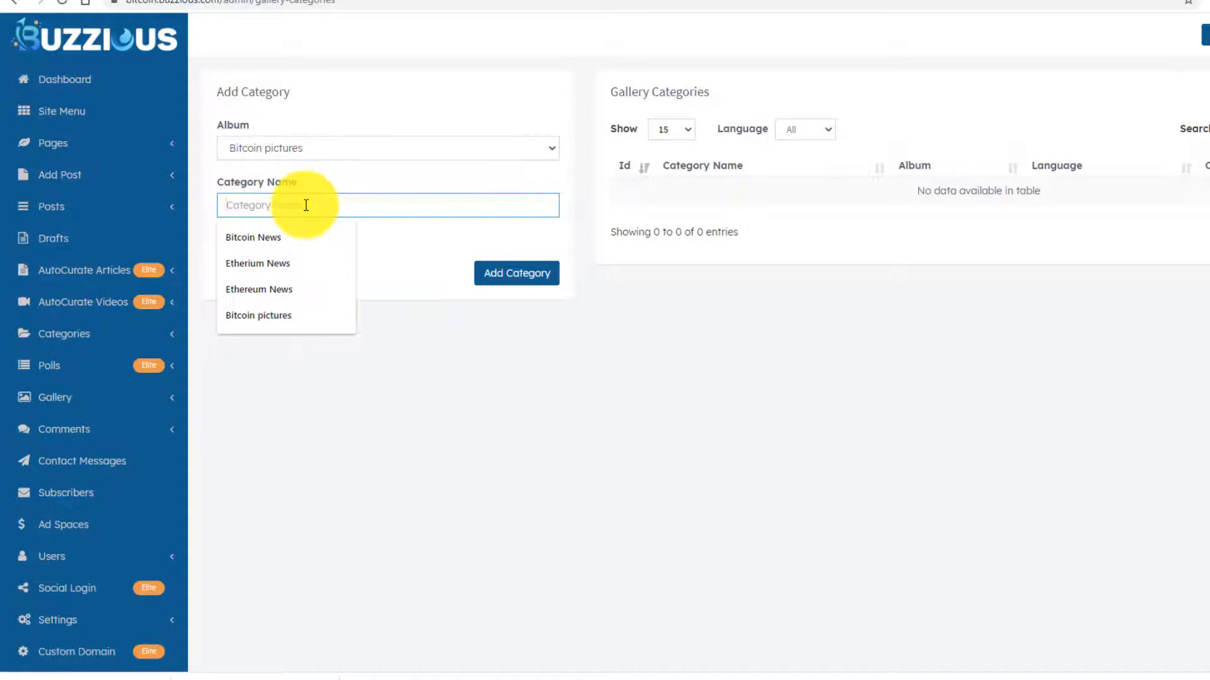
text(s)
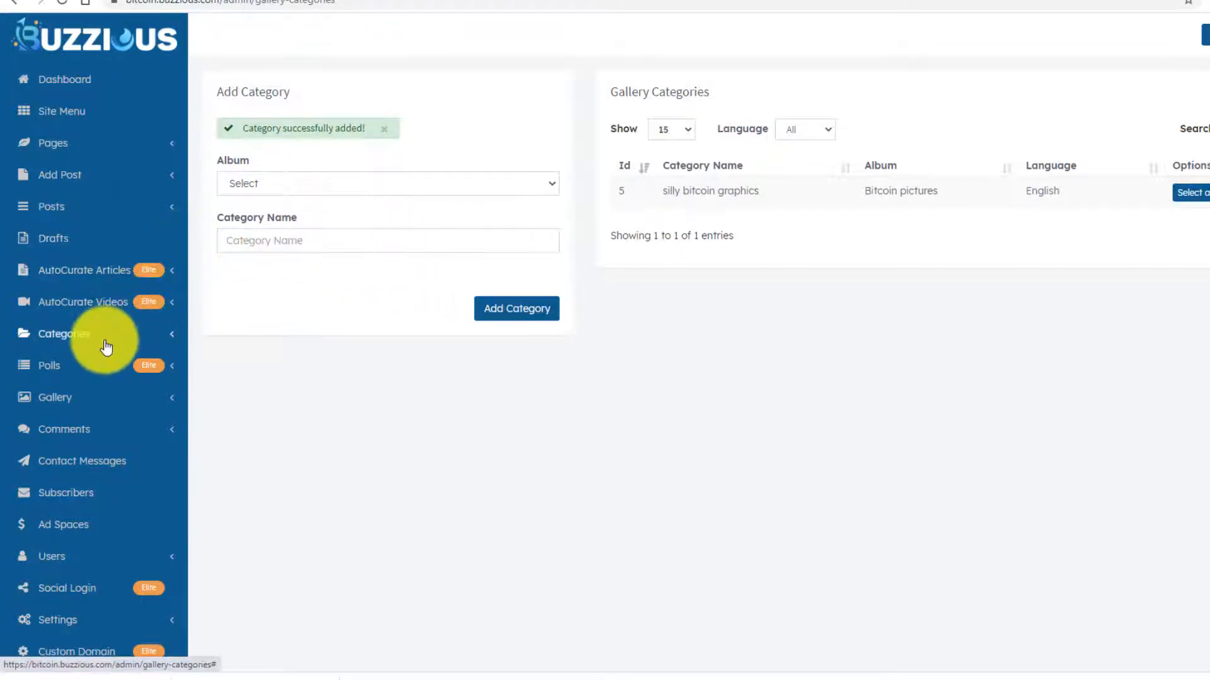
- Open the gallery Add Image form with album Bitcoin pictures and category silly bitcoin graphics
click(100, 400)
click(72, 435)
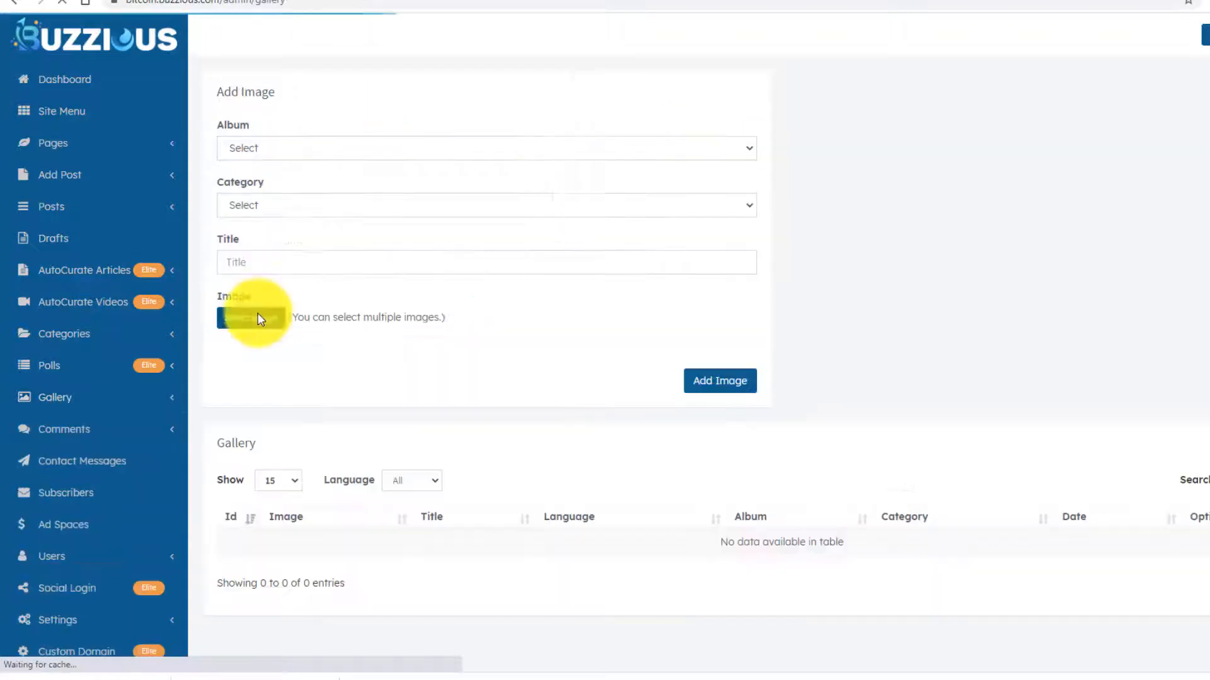
click(312, 152)
click(293, 181)
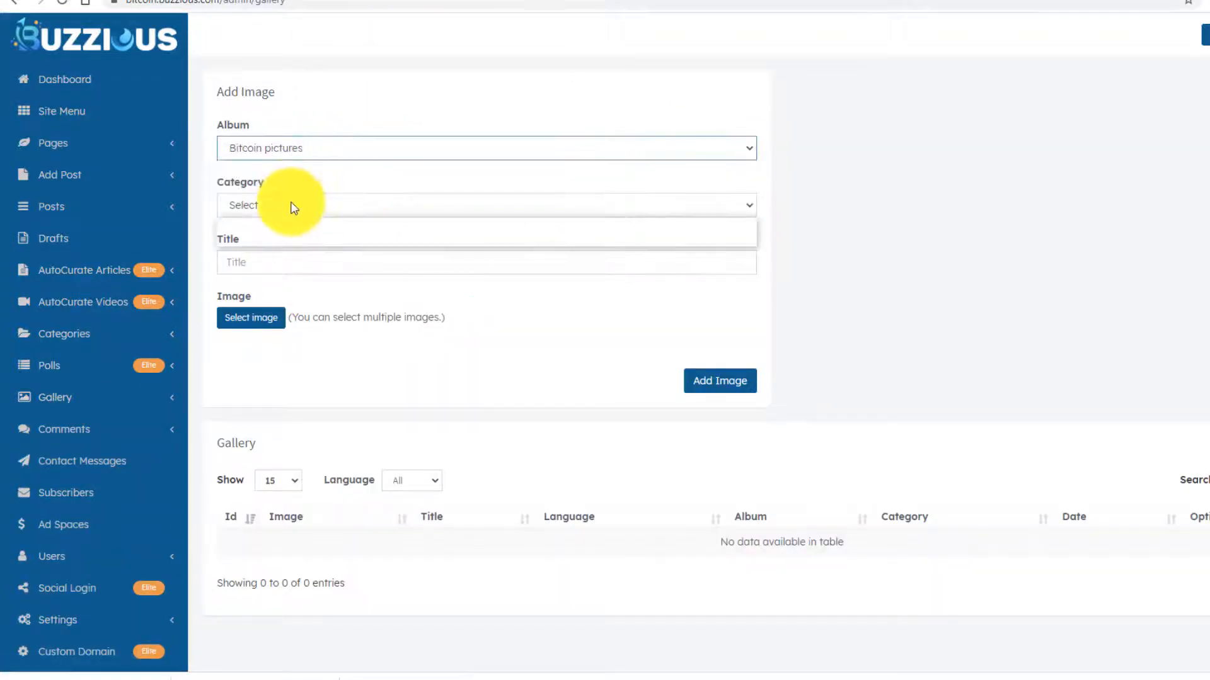
click(292, 204)
click(283, 237)
- Start entering the Graphic 1 title, then switch over to Pixabay for images
click(283, 262)
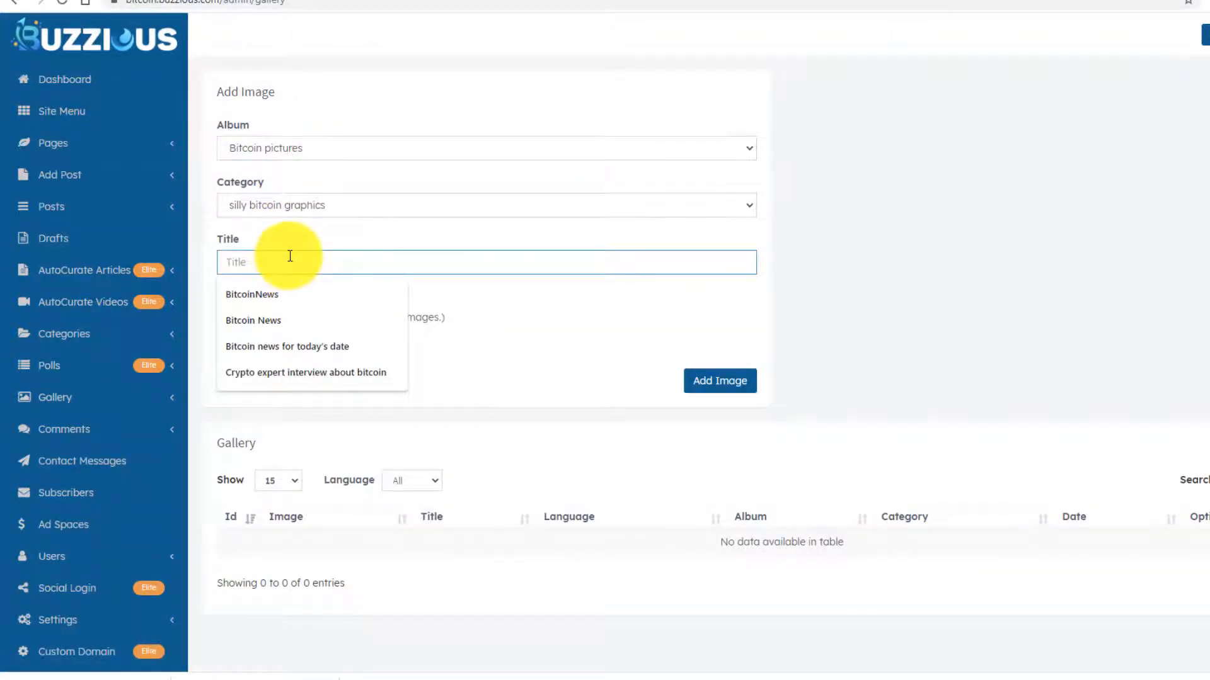
click(309, 252)
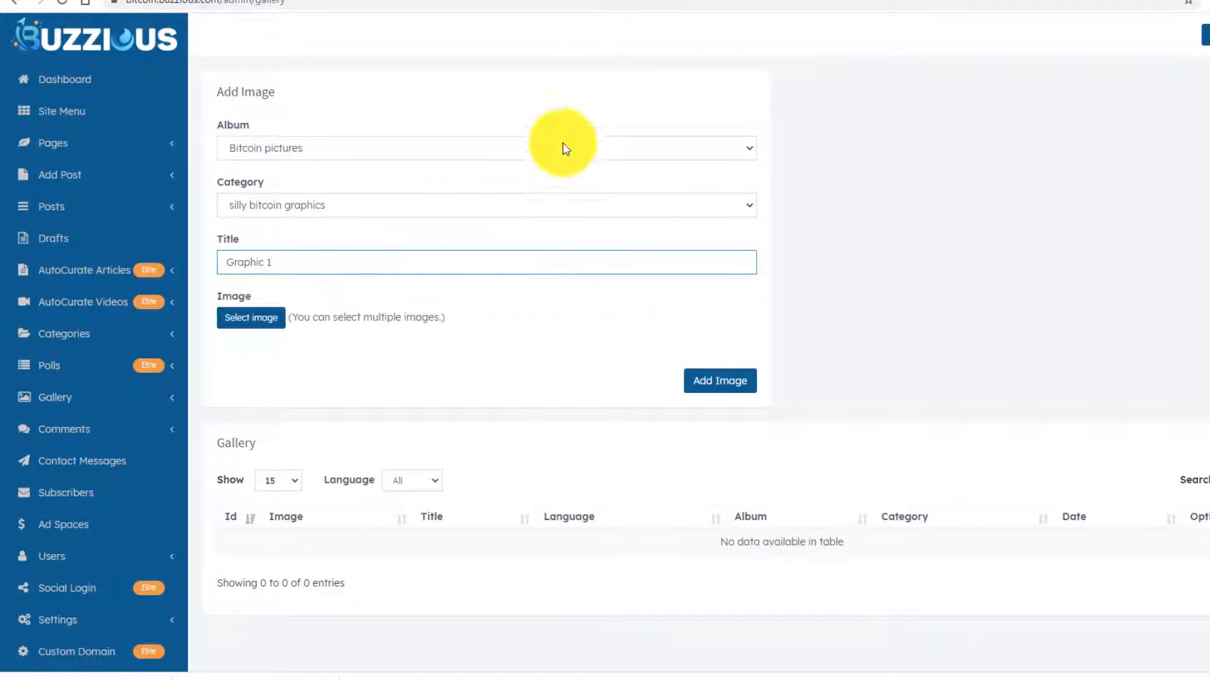
click(633, 2)
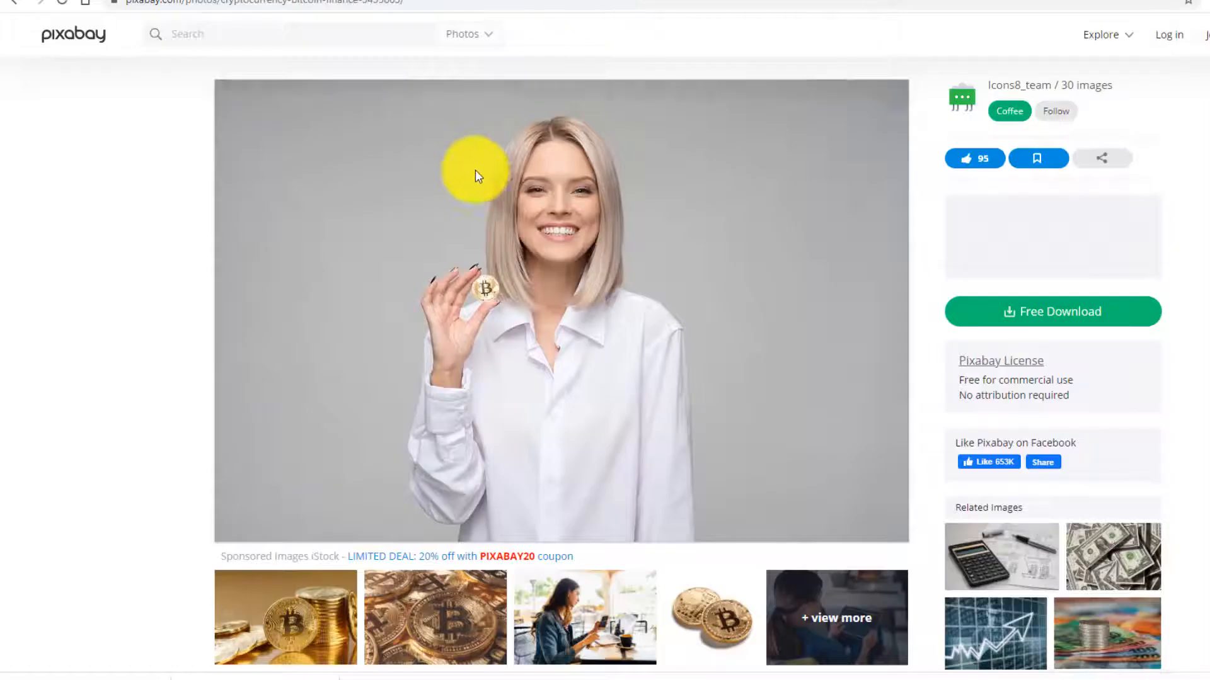
- Save the gold DECENTRALIZED bitcoin coin image from Pixabay into Downloads
scroll(324, 194, down, 3)
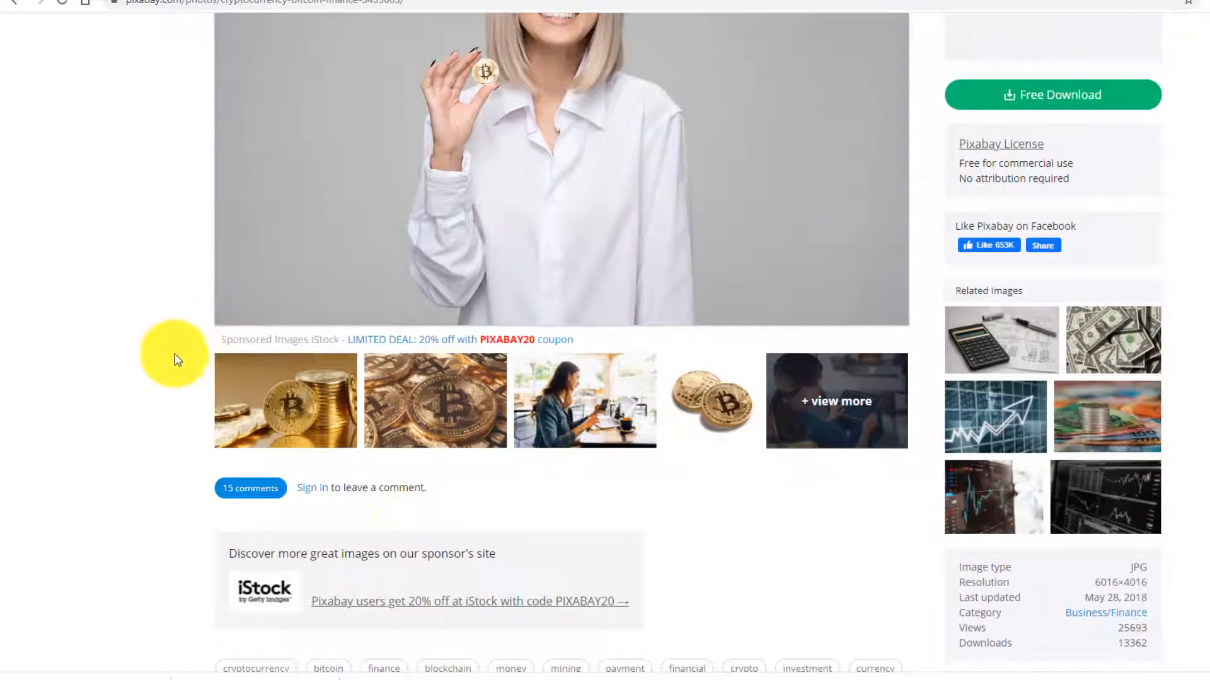
click(14, 3)
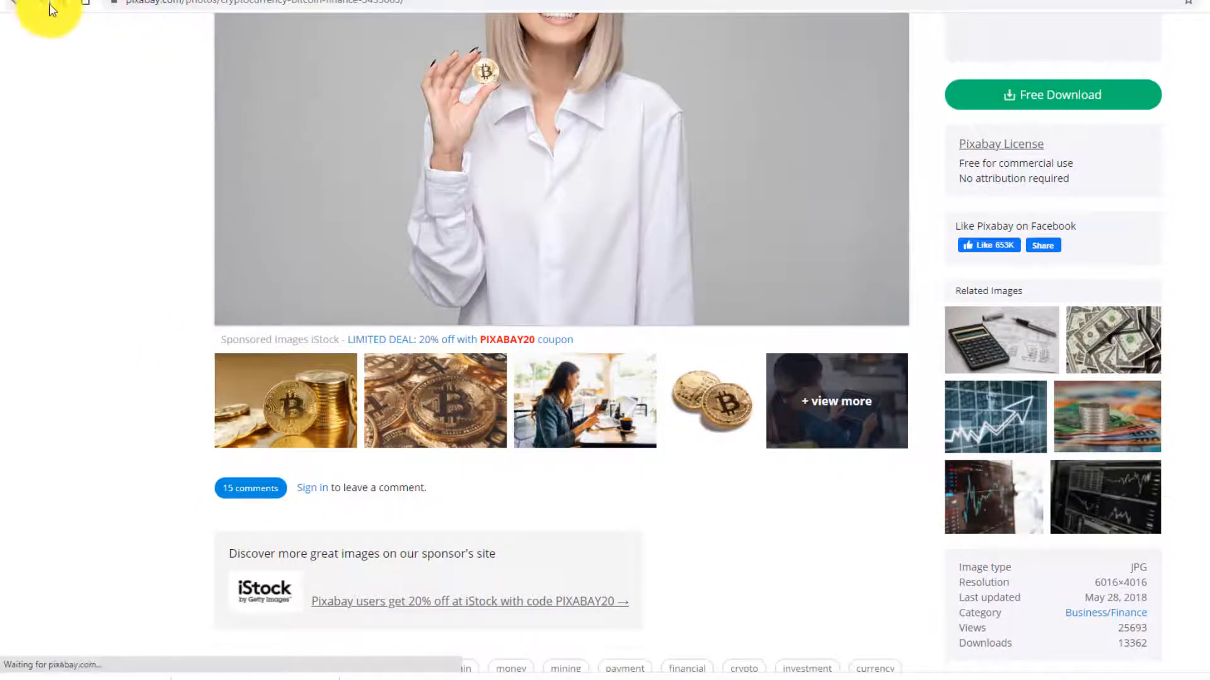
scroll(514, 343, up, 2)
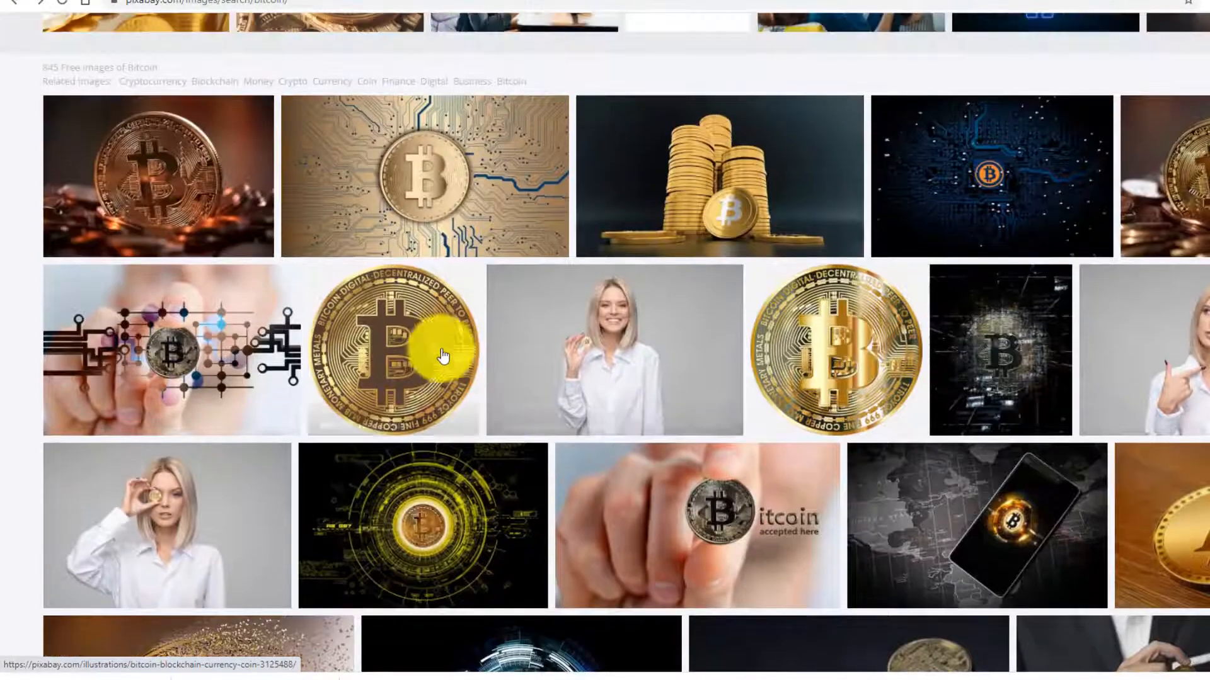
click(394, 329)
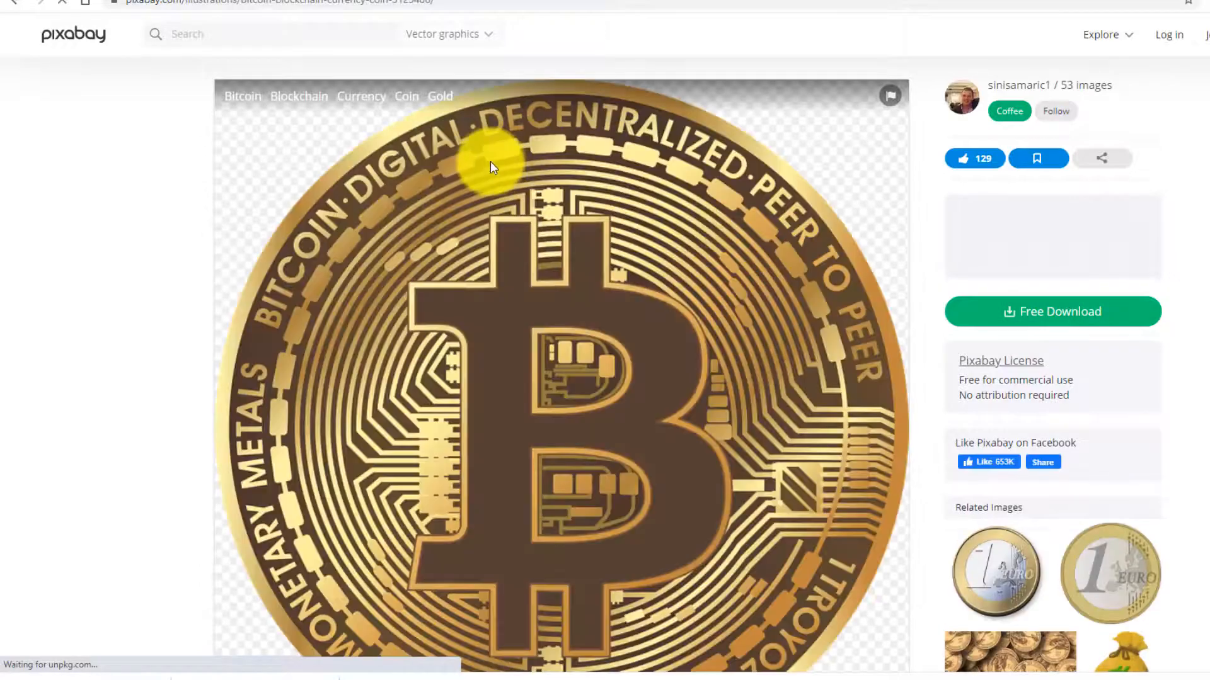
right_click(490, 159)
click(526, 189)
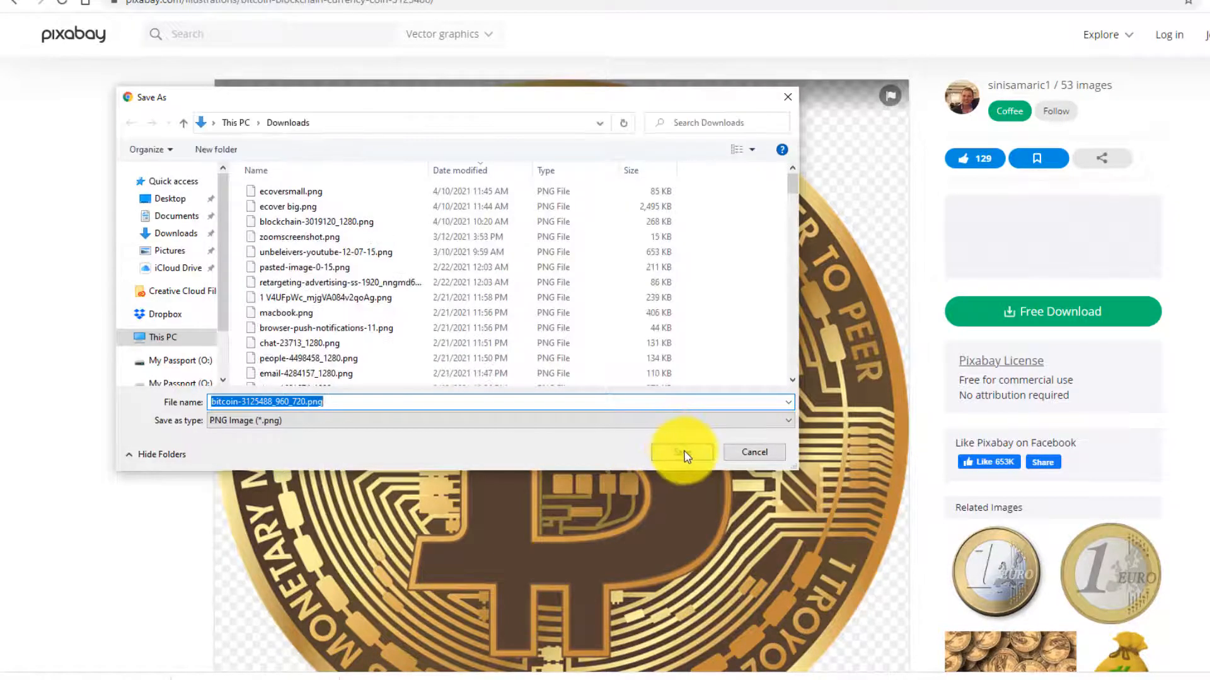
click(687, 452)
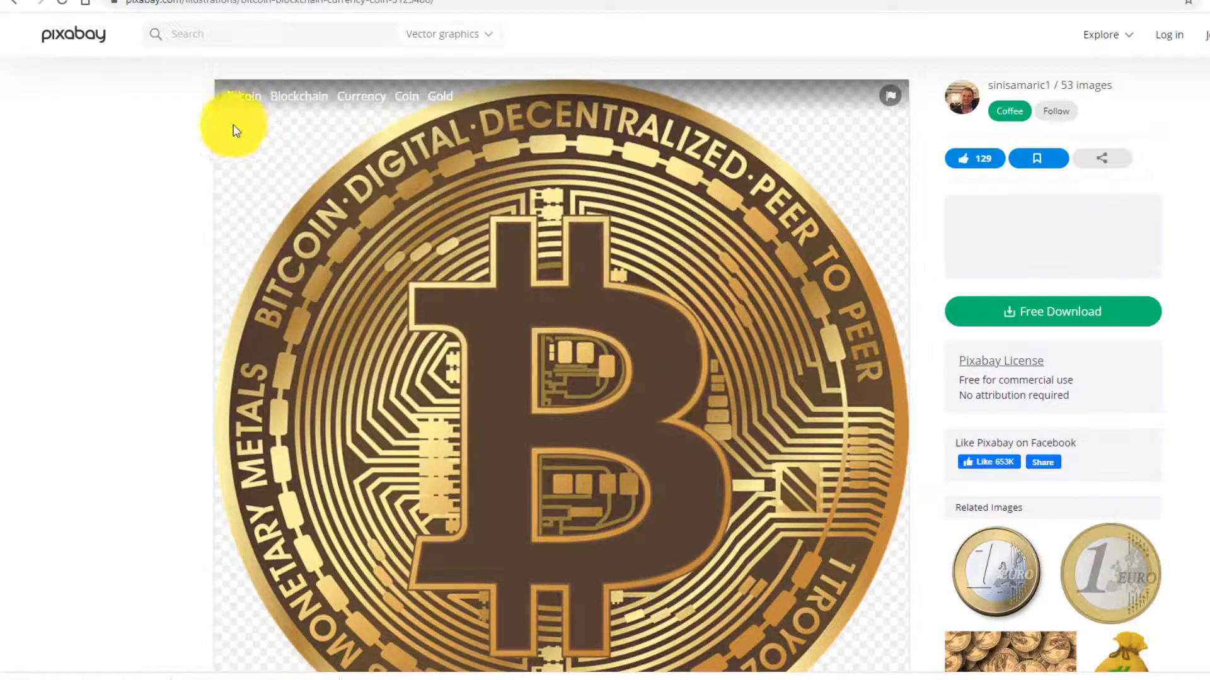
- Save the 'Bitcoin accepted here' photo into Downloads as bitcoin-3215559_960_720.jpg
click(17, 4)
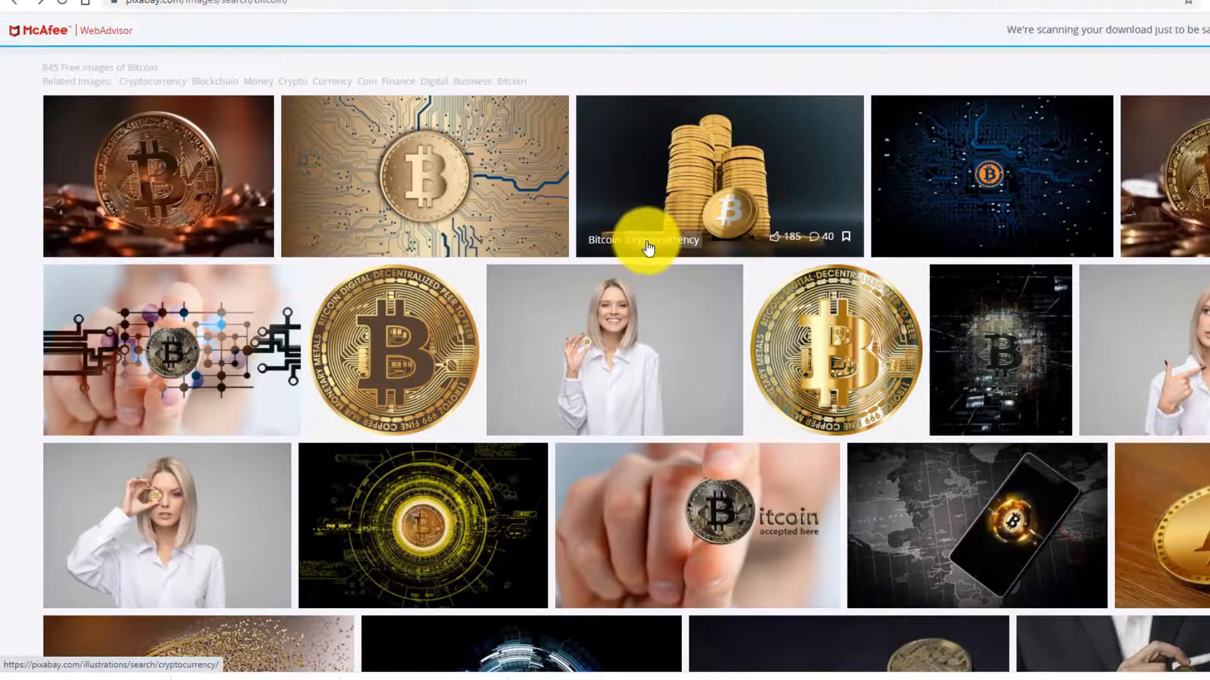
click(662, 491)
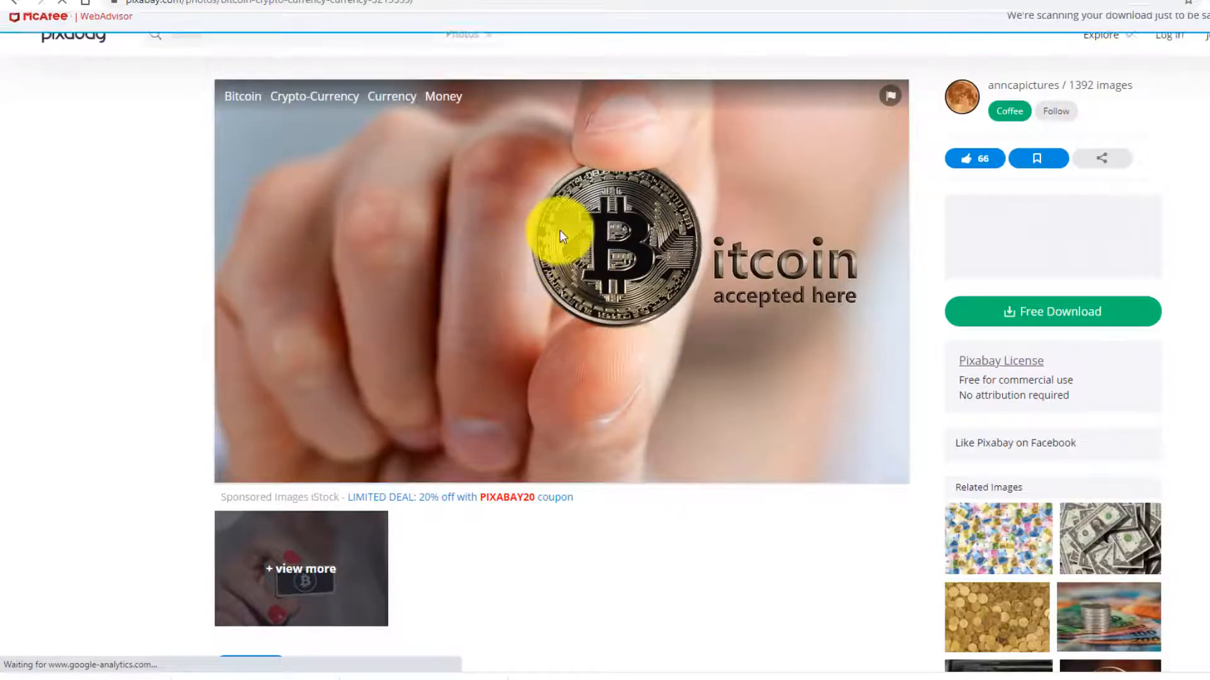
right_click(559, 232)
click(578, 259)
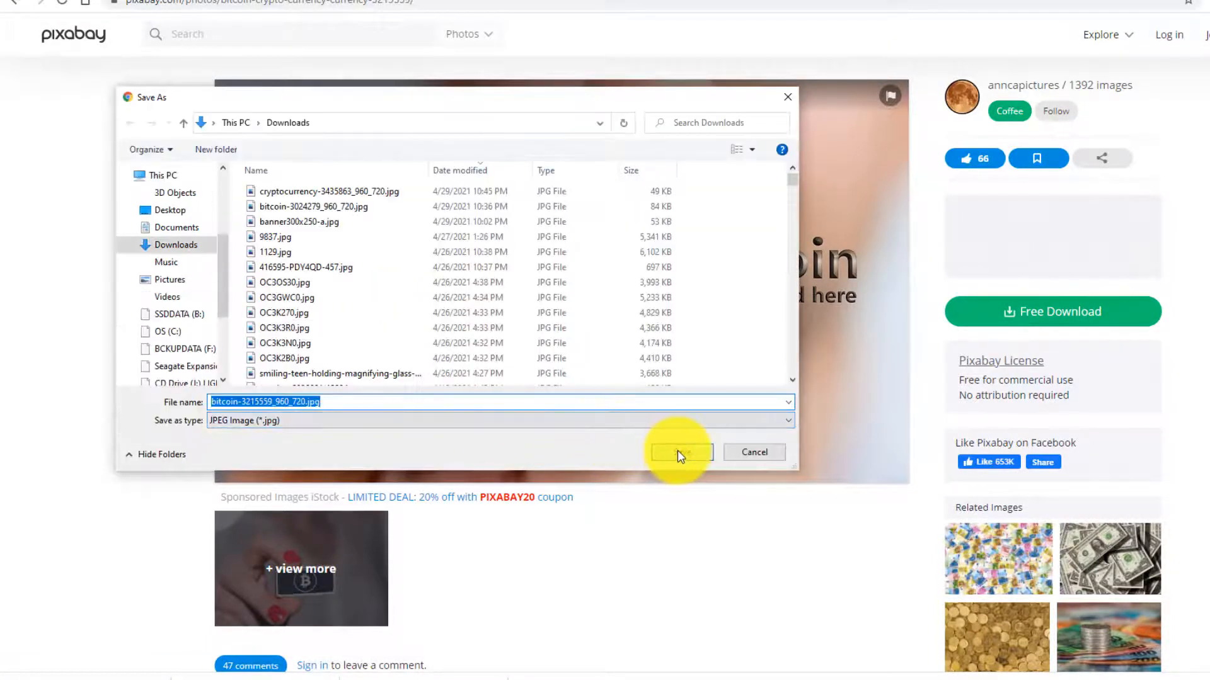
click(680, 452)
- Complete the Graphic 1 title and upload bitcoin-3215559_960_720.jpg and bitcoin-3125488_960_720.png from Downloads
click(121, 0)
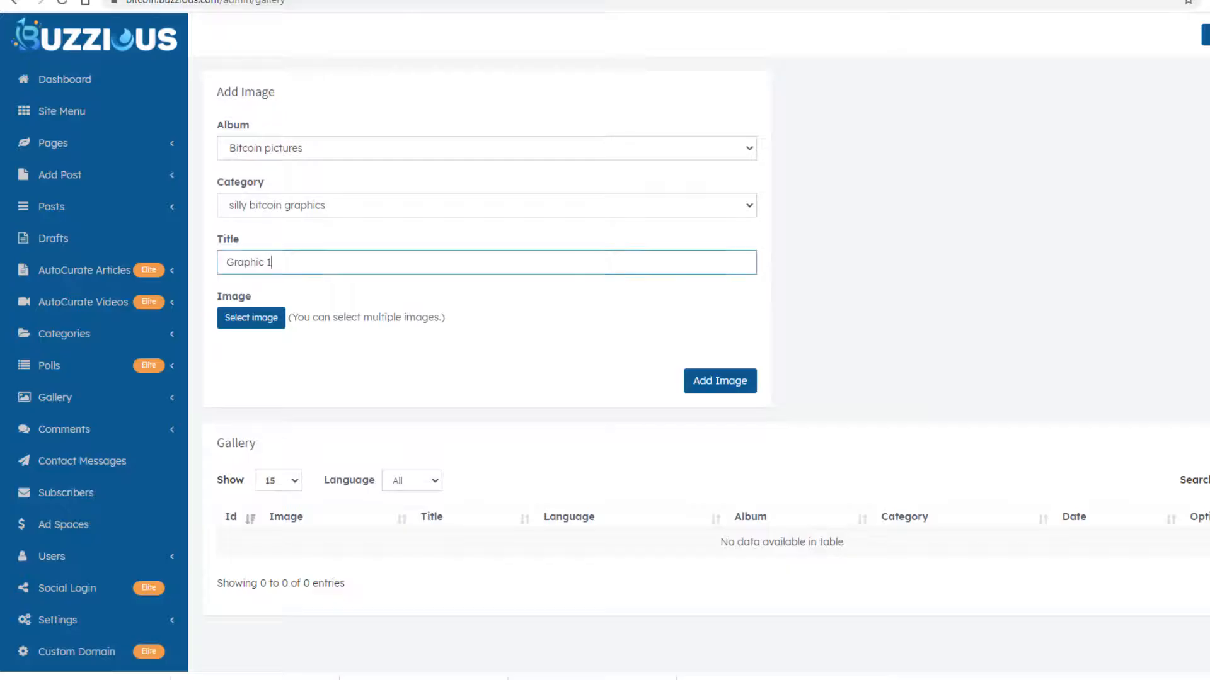
text(1)
click(256, 317)
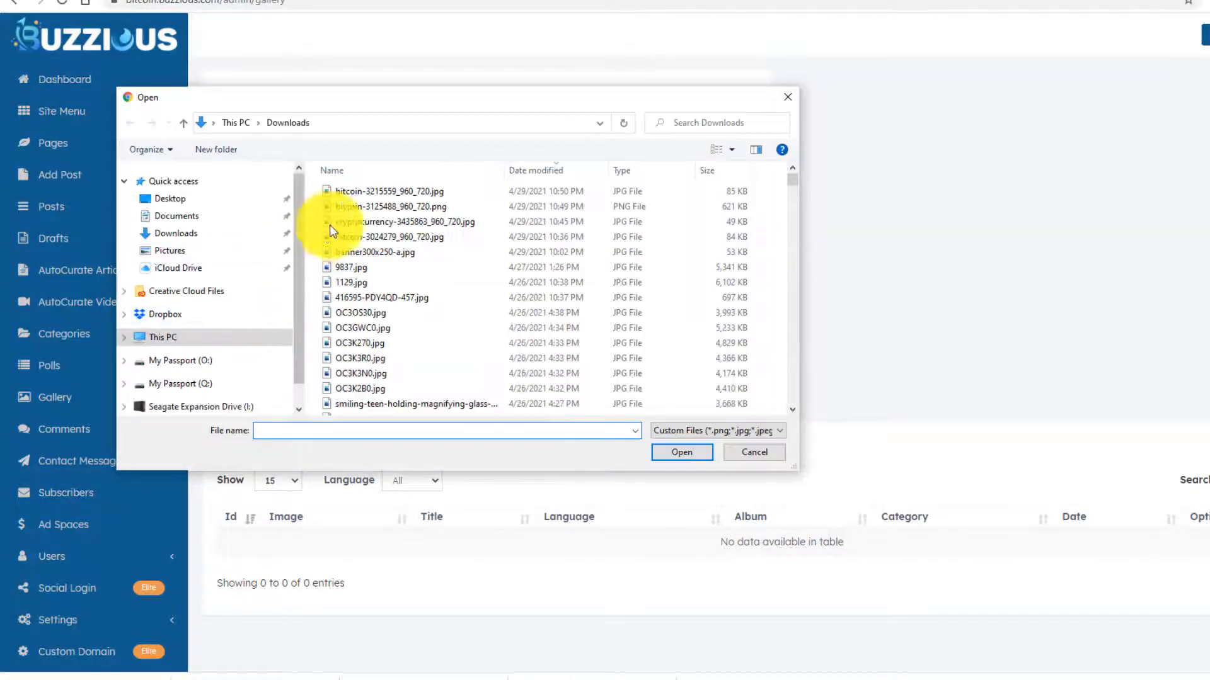
click(344, 192)
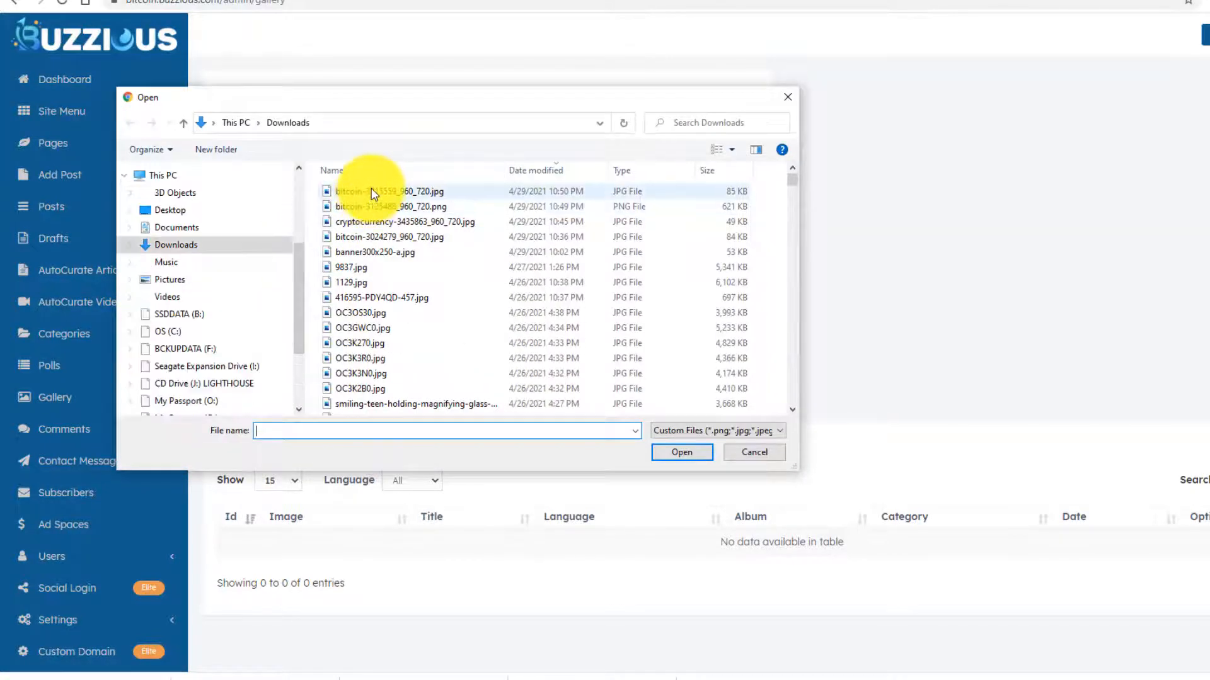
ctrl+click(341, 206)
click(672, 454)
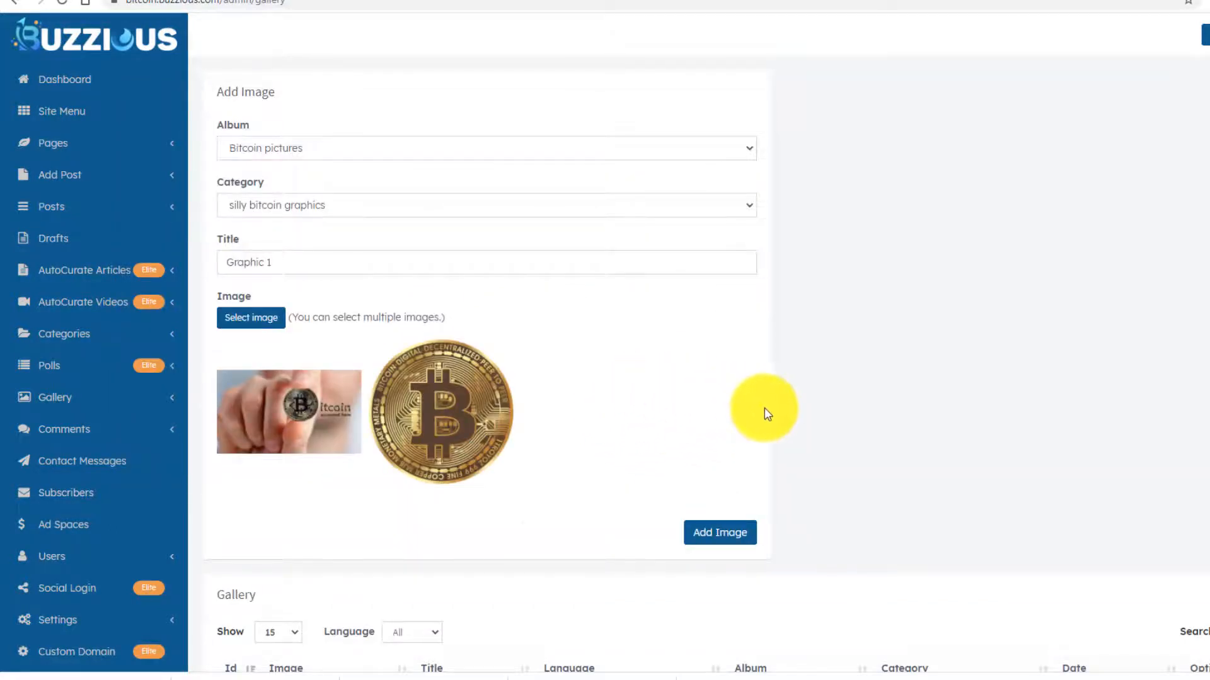
scroll(743, 409, down, 2)
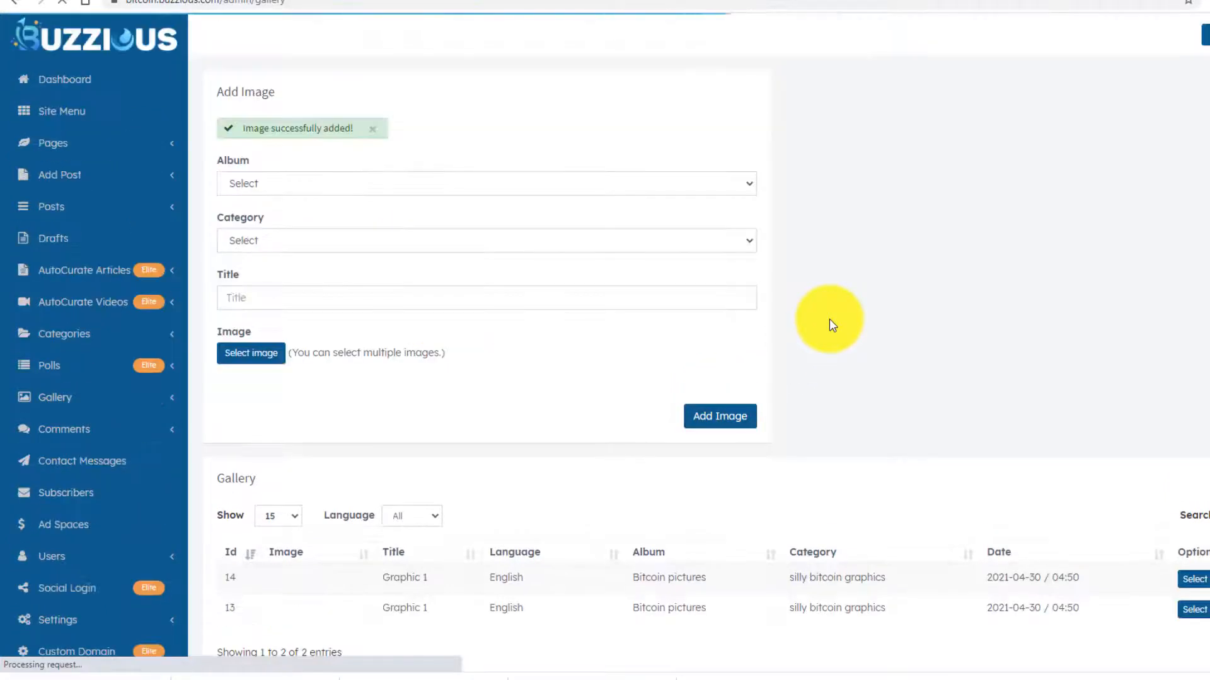
scroll(535, 283, down, 3)
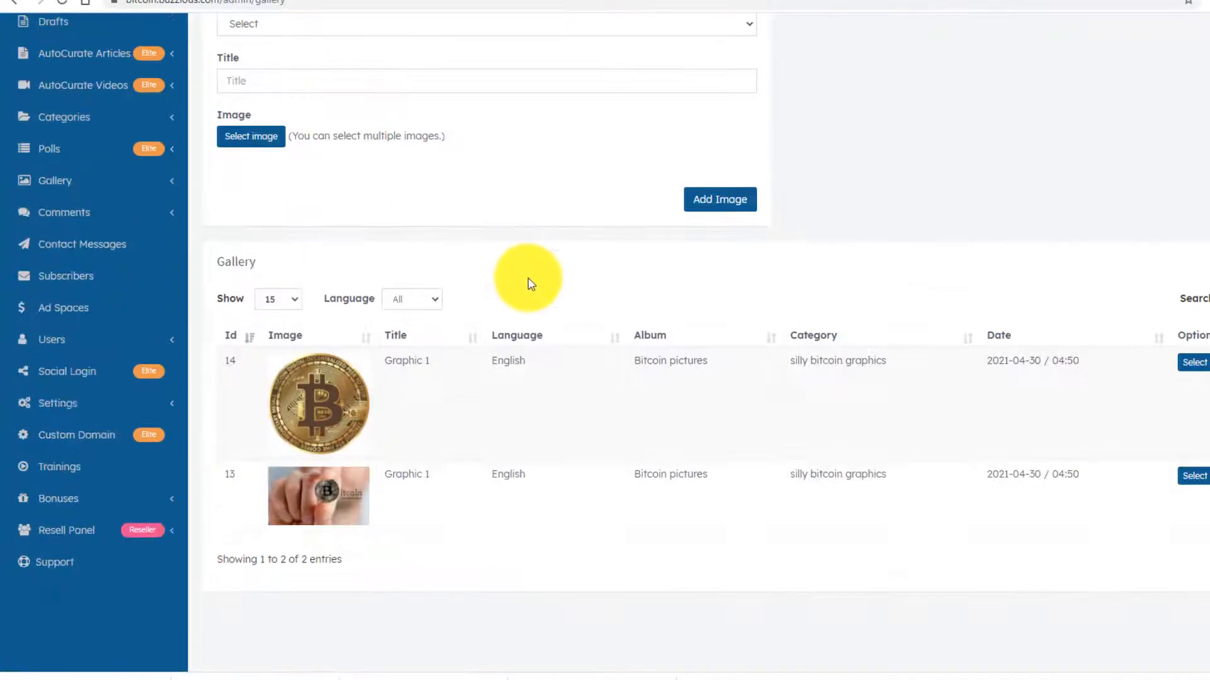
scroll(424, 440, down, 1)
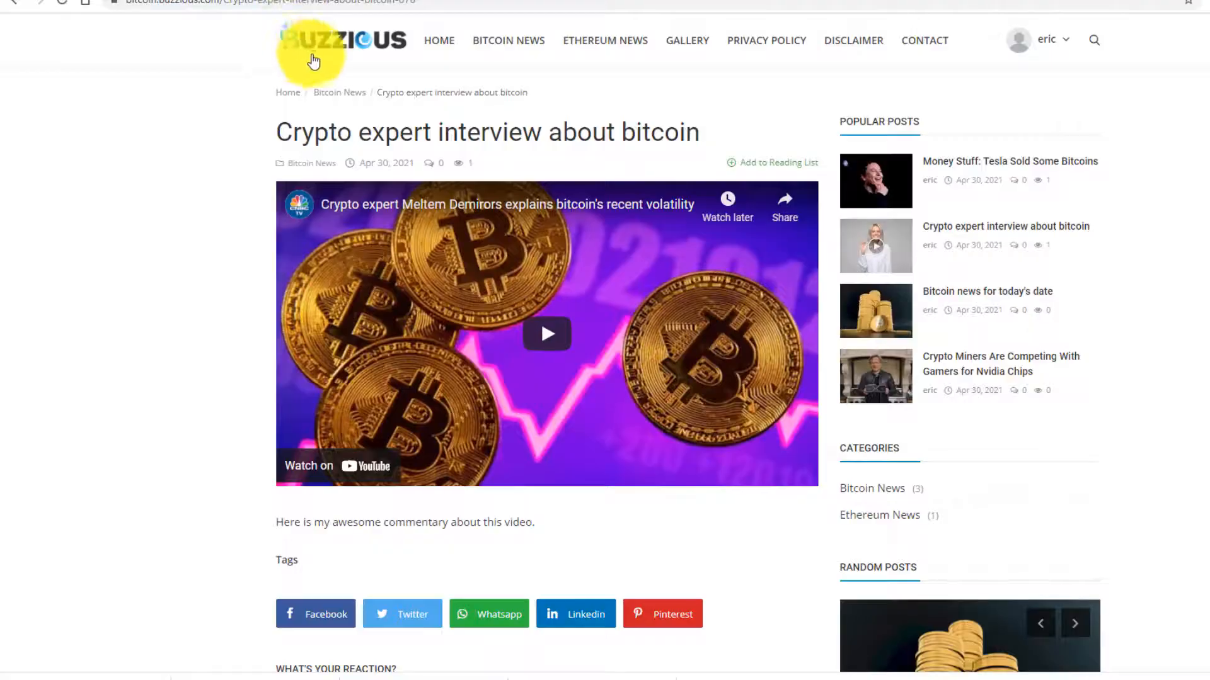
click(326, 45)
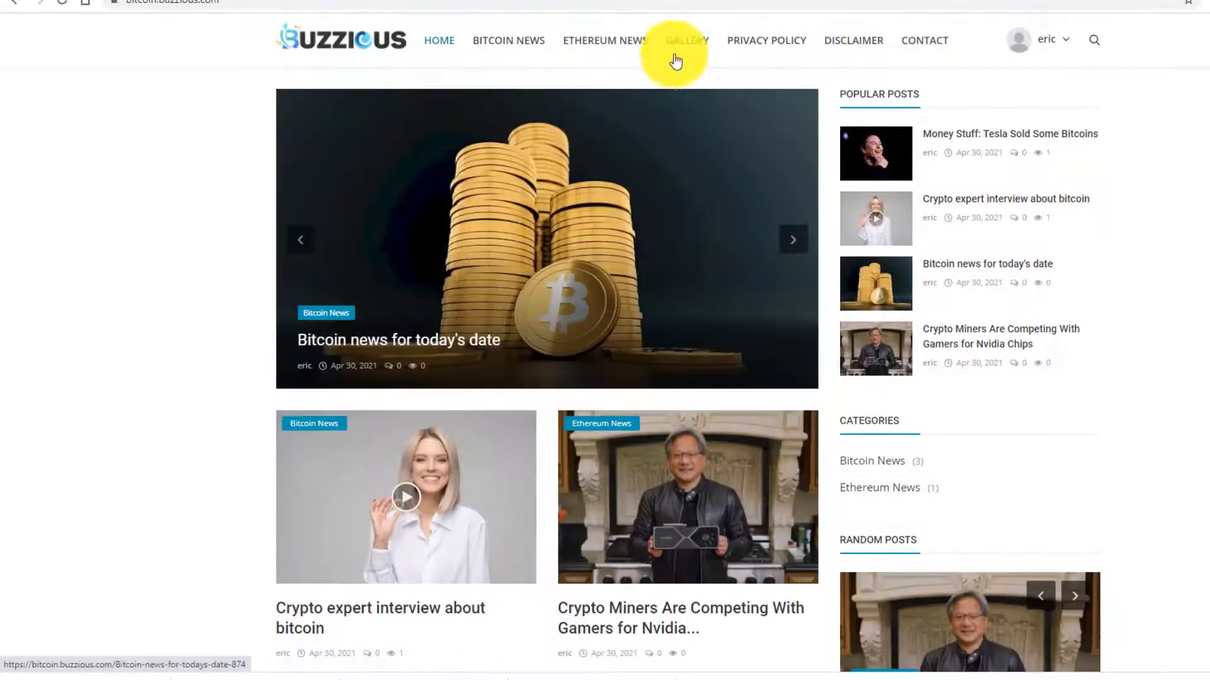
click(694, 51)
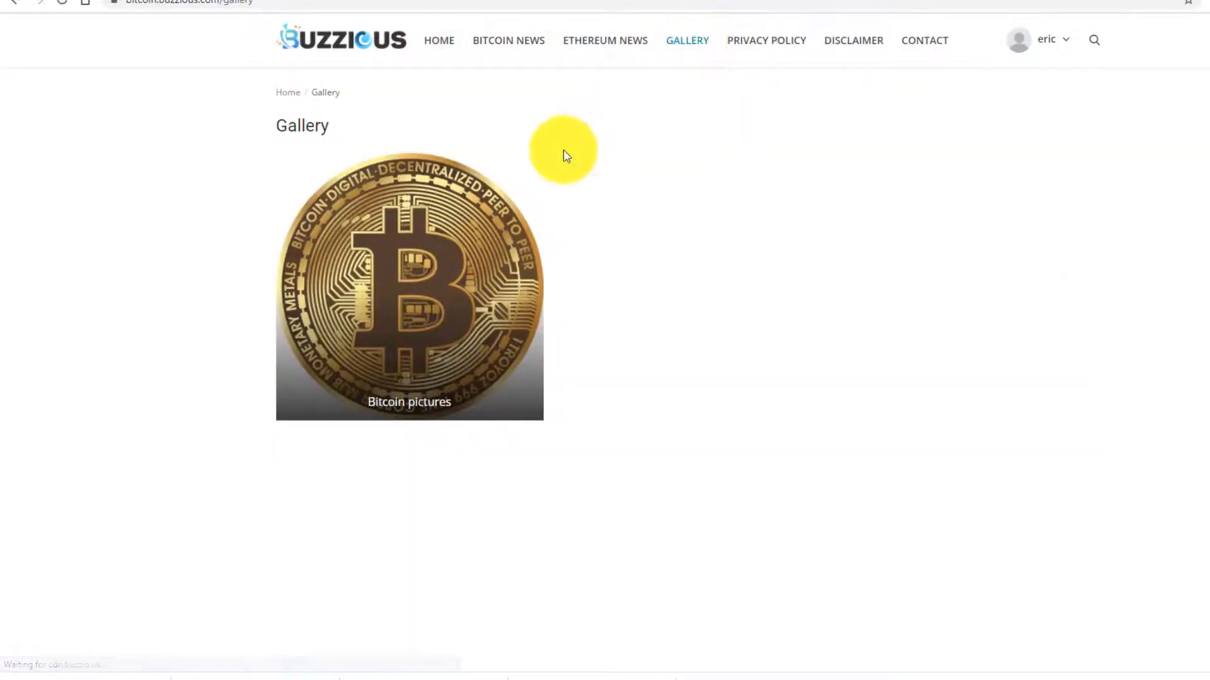
click(398, 260)
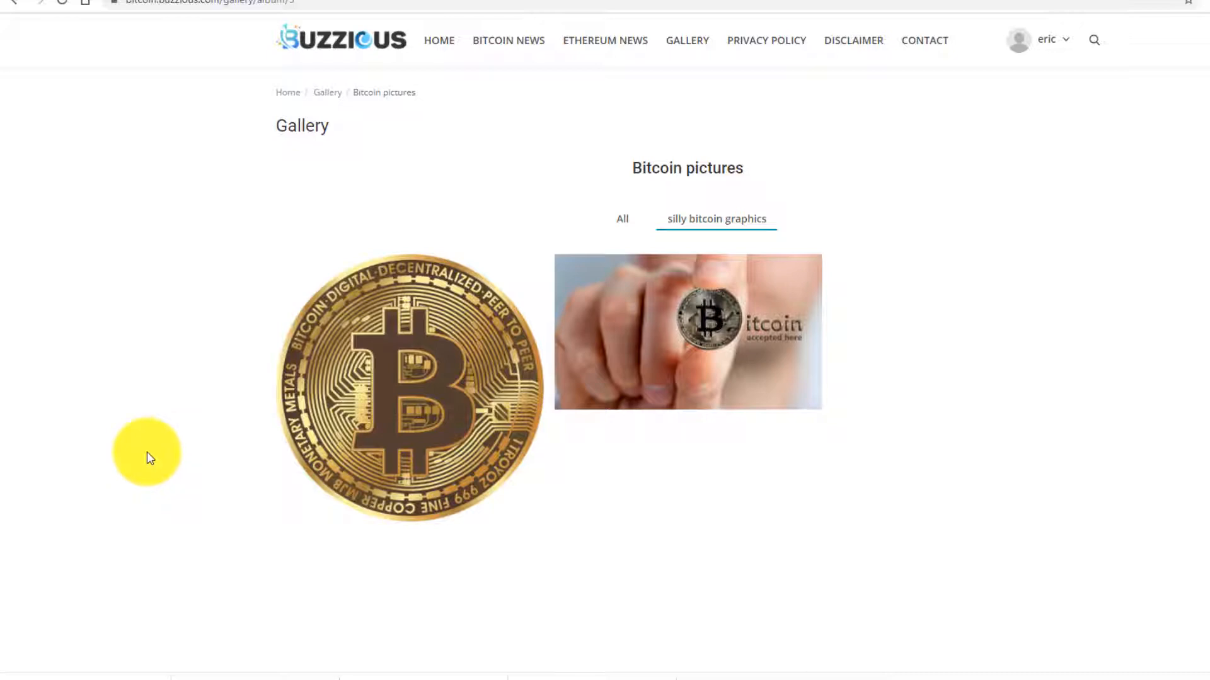
click(136, 1)
scroll(153, 237, up, 4)
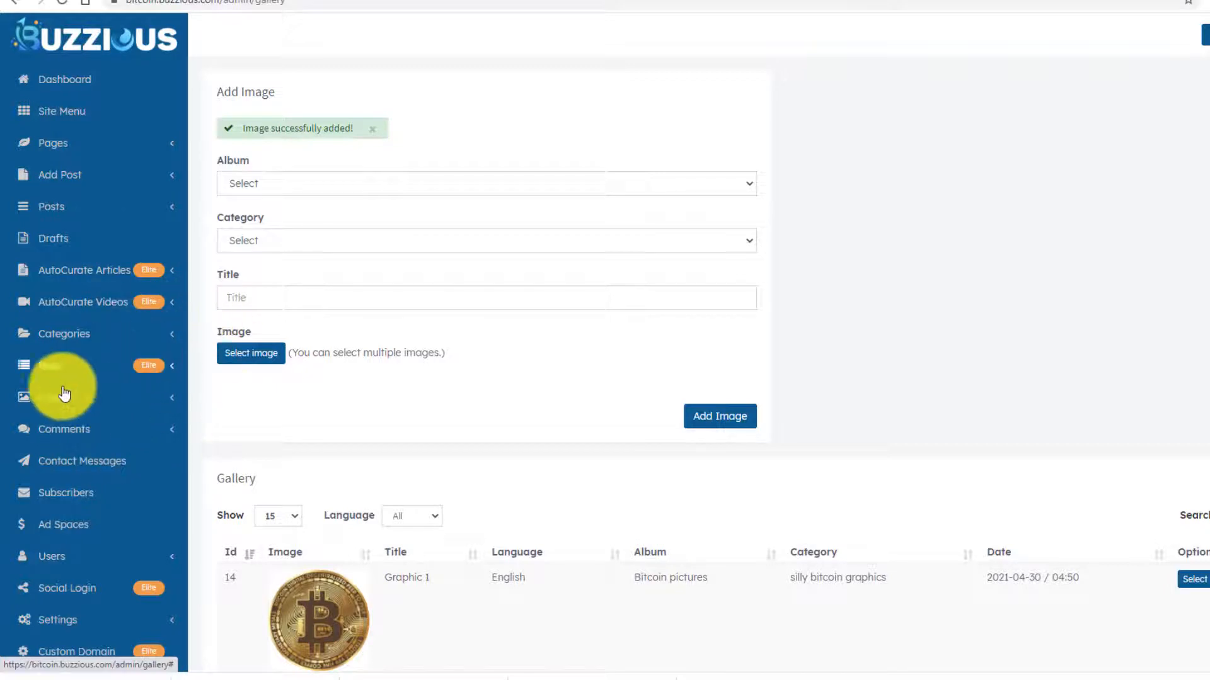
scroll(95, 398, down, 1)
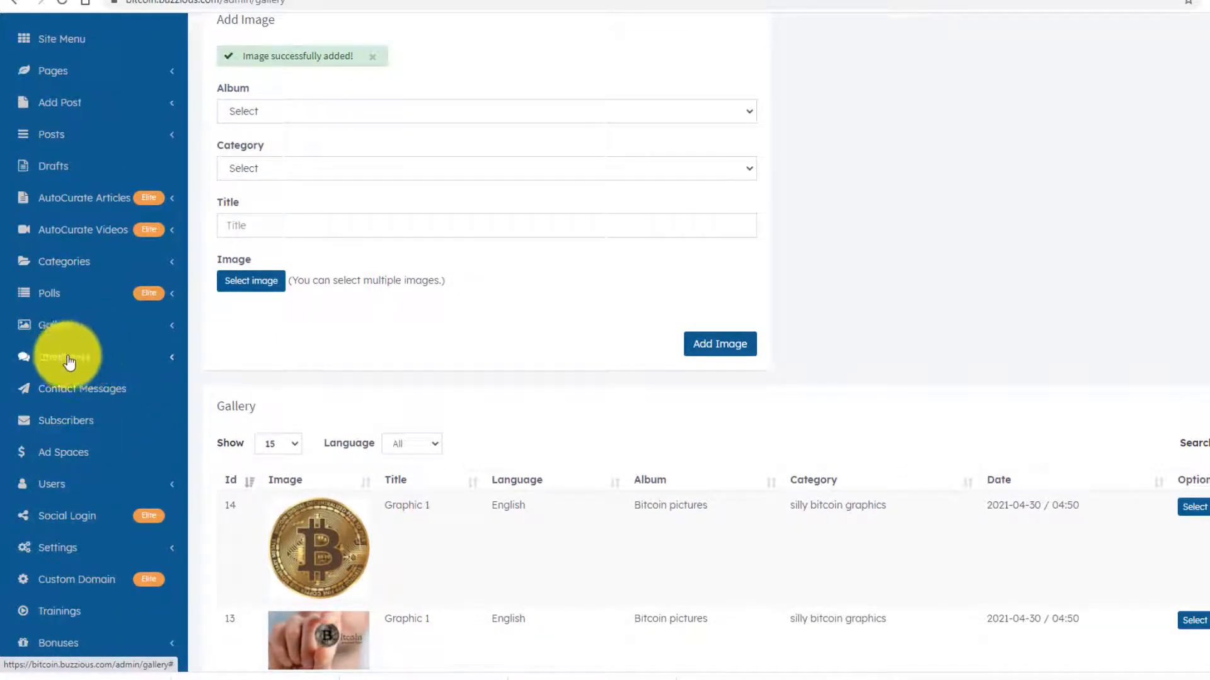
scroll(104, 386, down, 2)
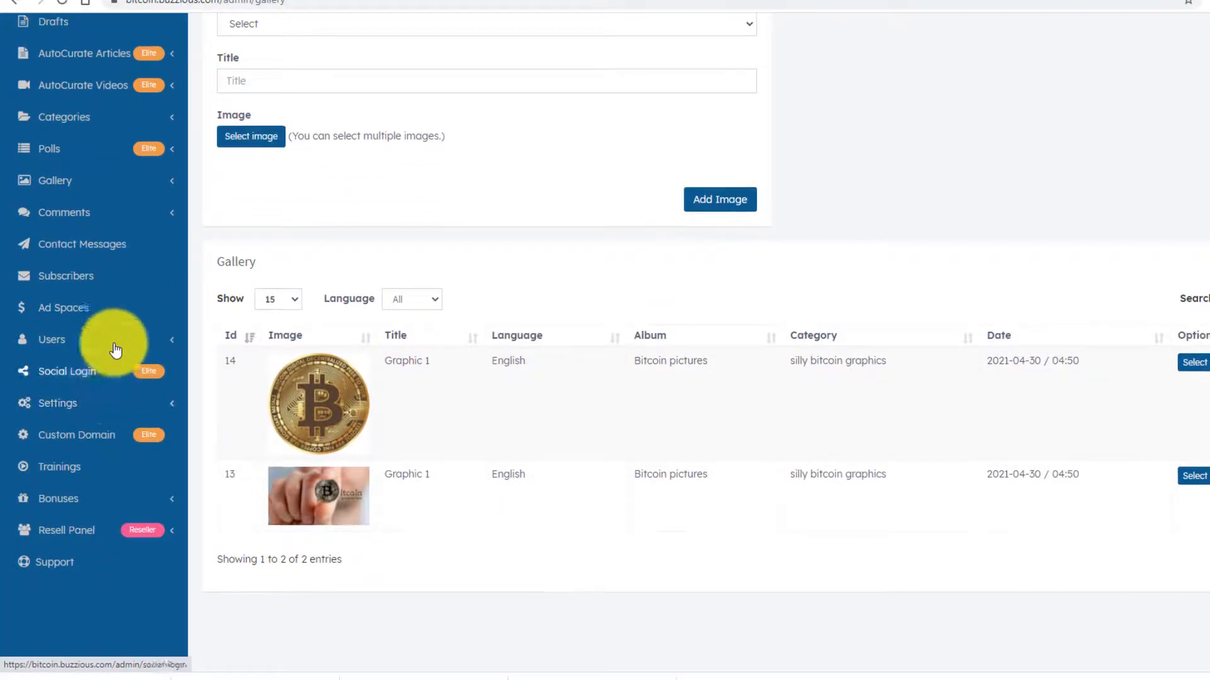
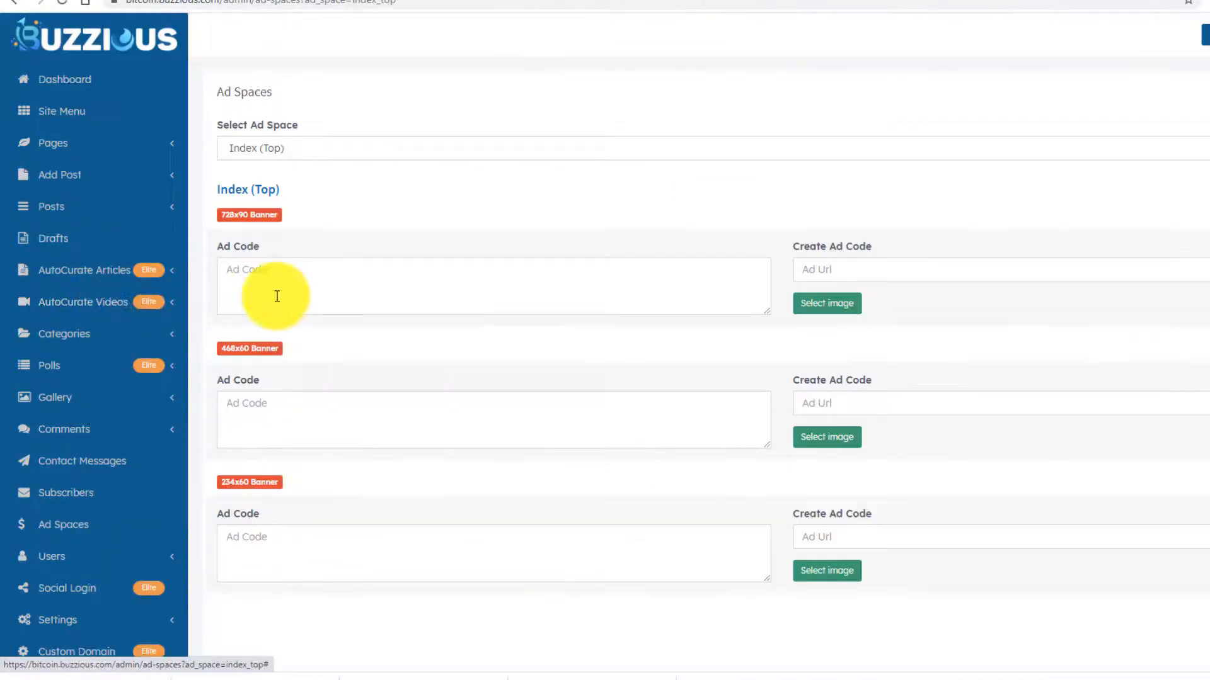
- Look through the ad space list, viewing the Index (Bottom) slot first
scroll(397, 239, down, 4)
scroll(395, 265, up, 4)
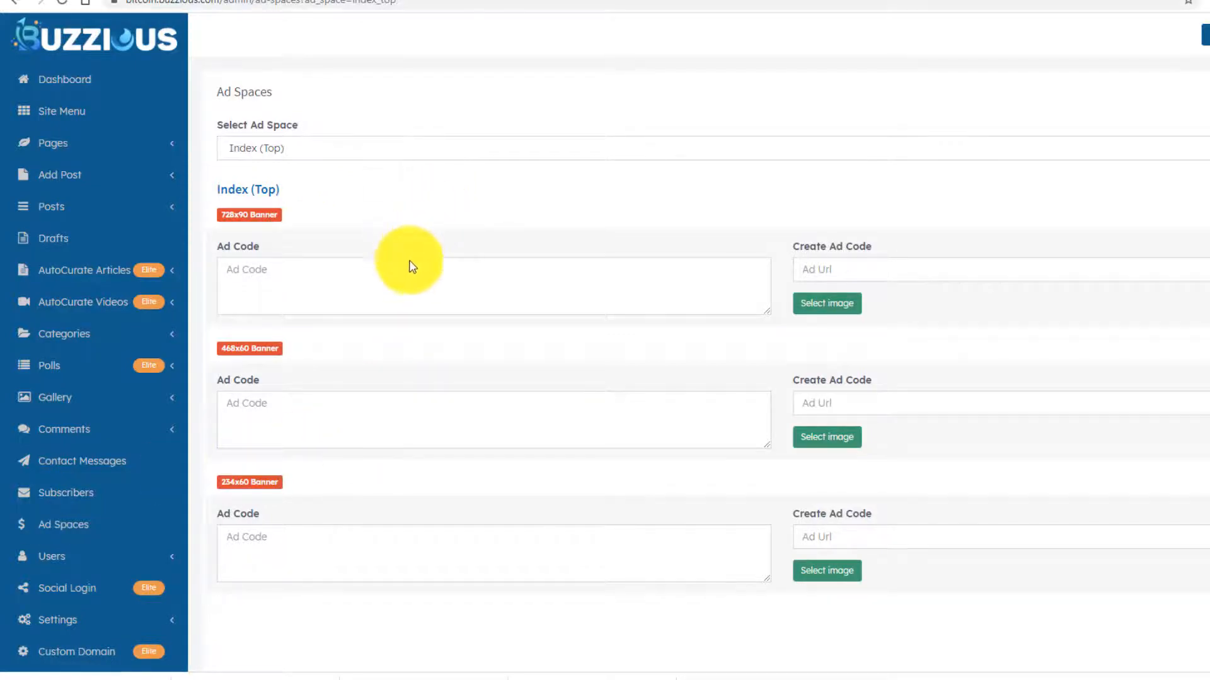
scroll(415, 271, down, 4)
scroll(416, 315, up, 2)
scroll(412, 341, up, 2)
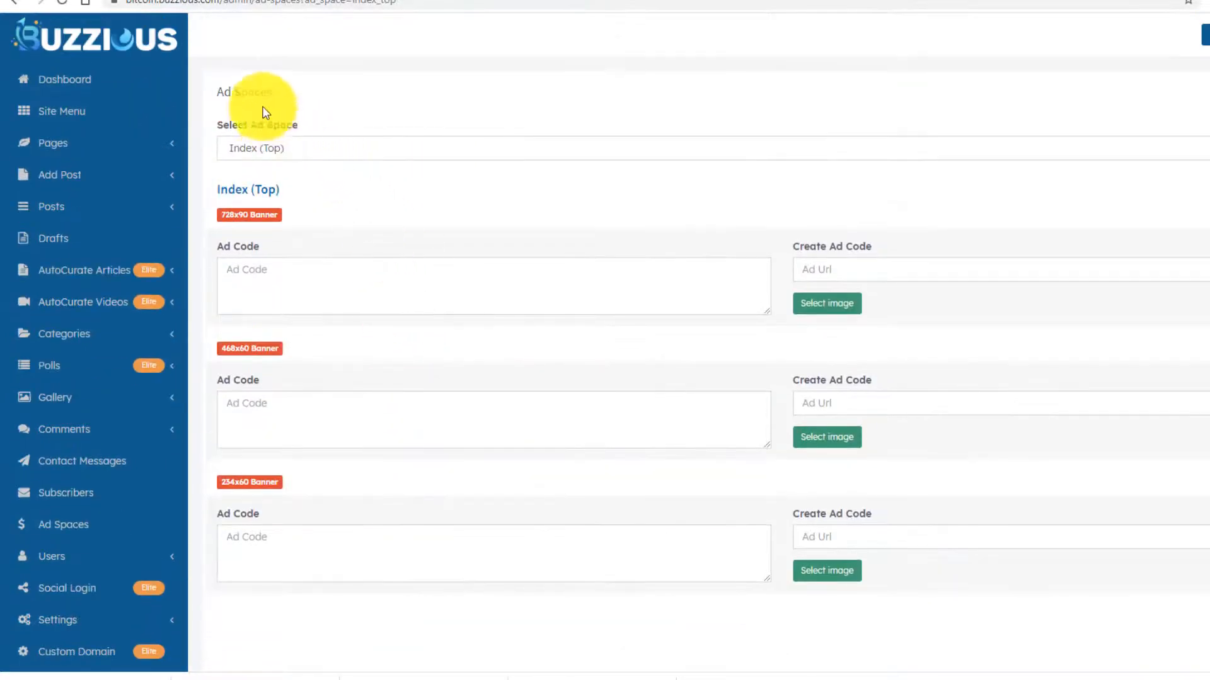
click(270, 147)
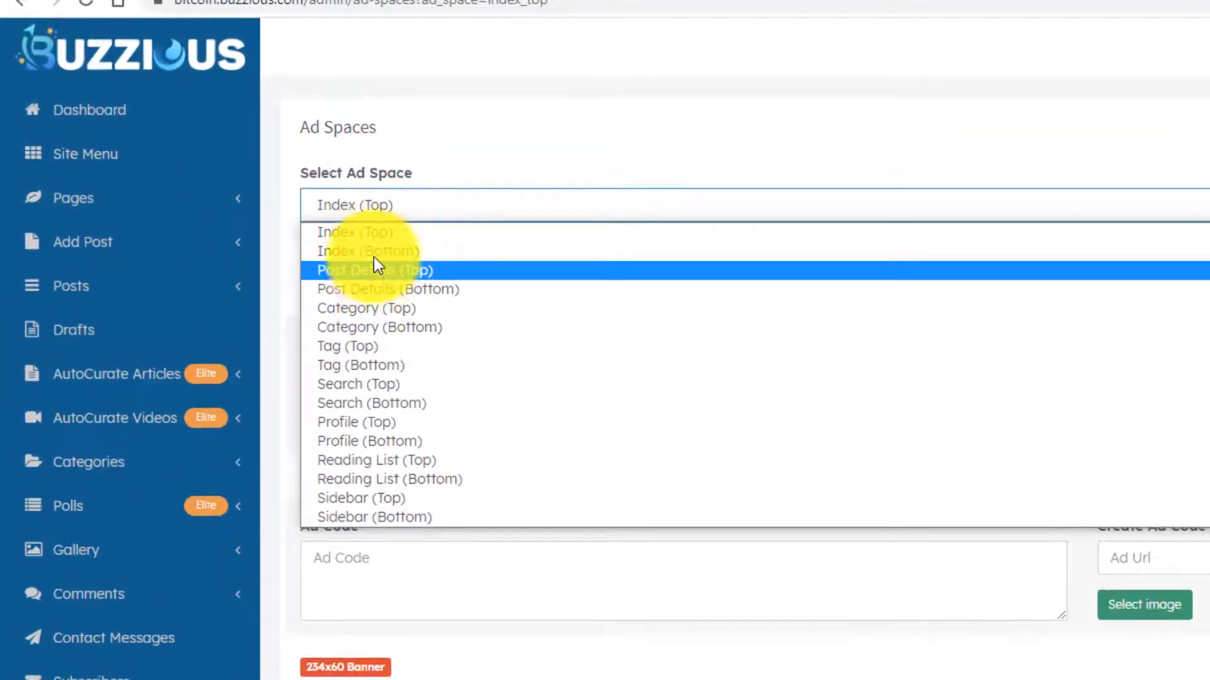
click(373, 251)
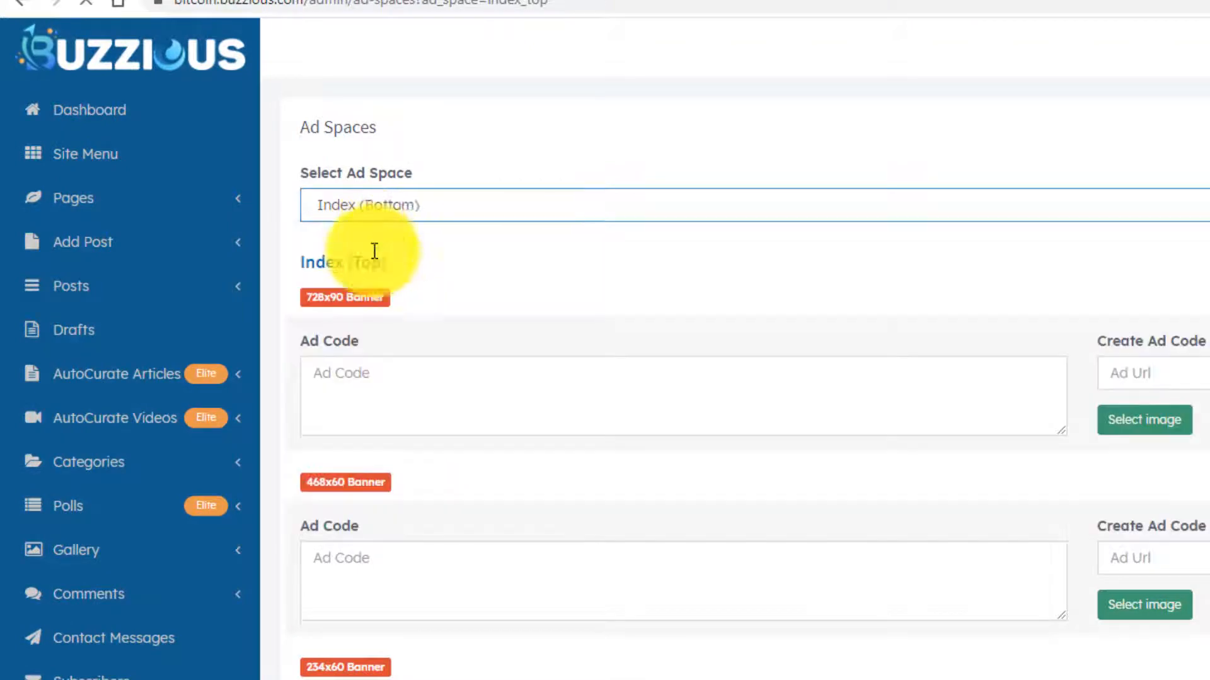
- Check Category (Top) and Search (Bottom), then settle on the Sidebar (Top) ad space
click(418, 204)
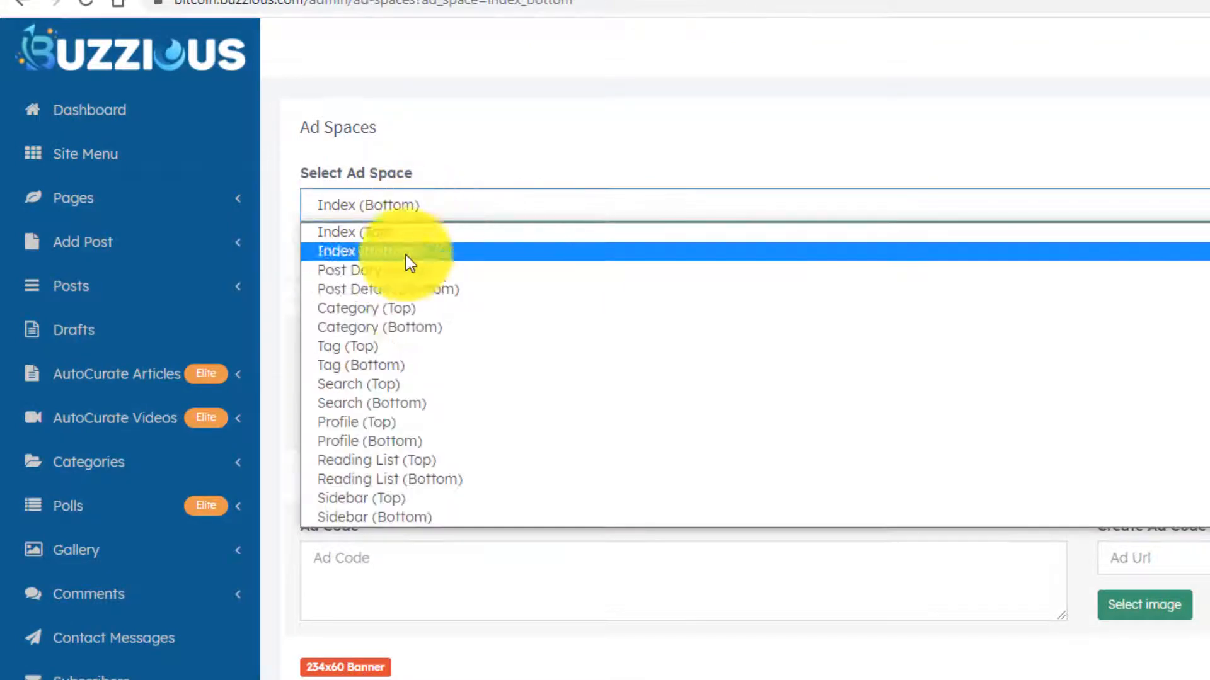
click(401, 308)
click(415, 202)
click(390, 402)
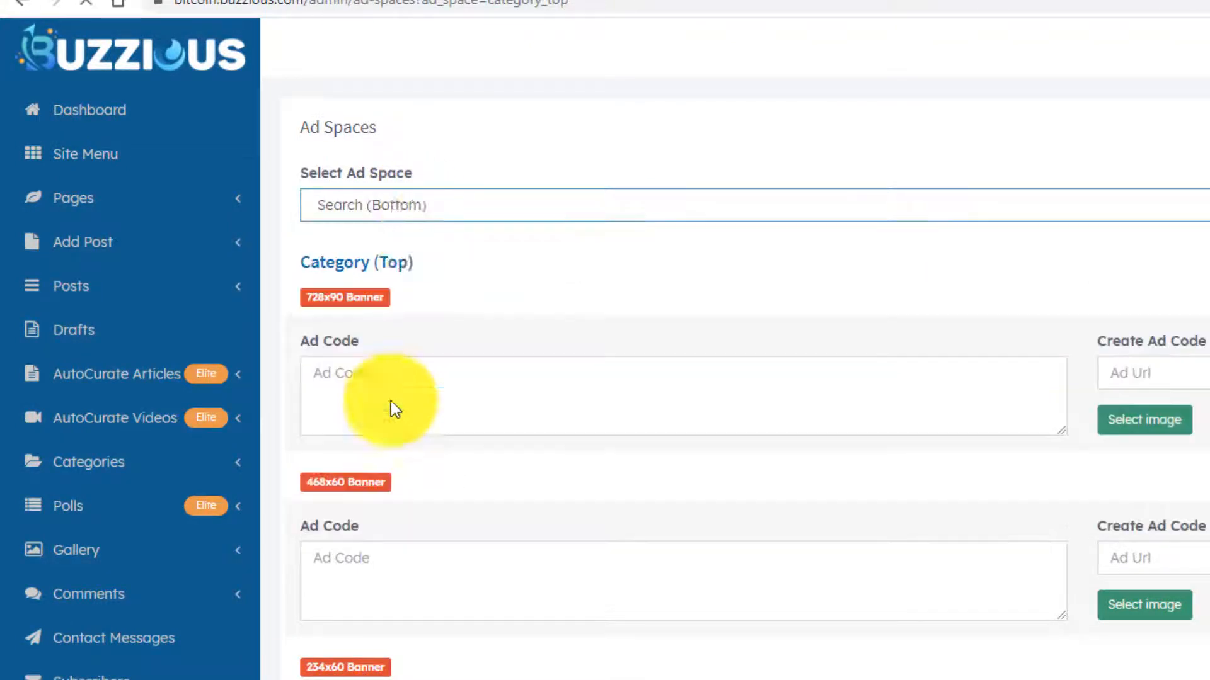
click(427, 205)
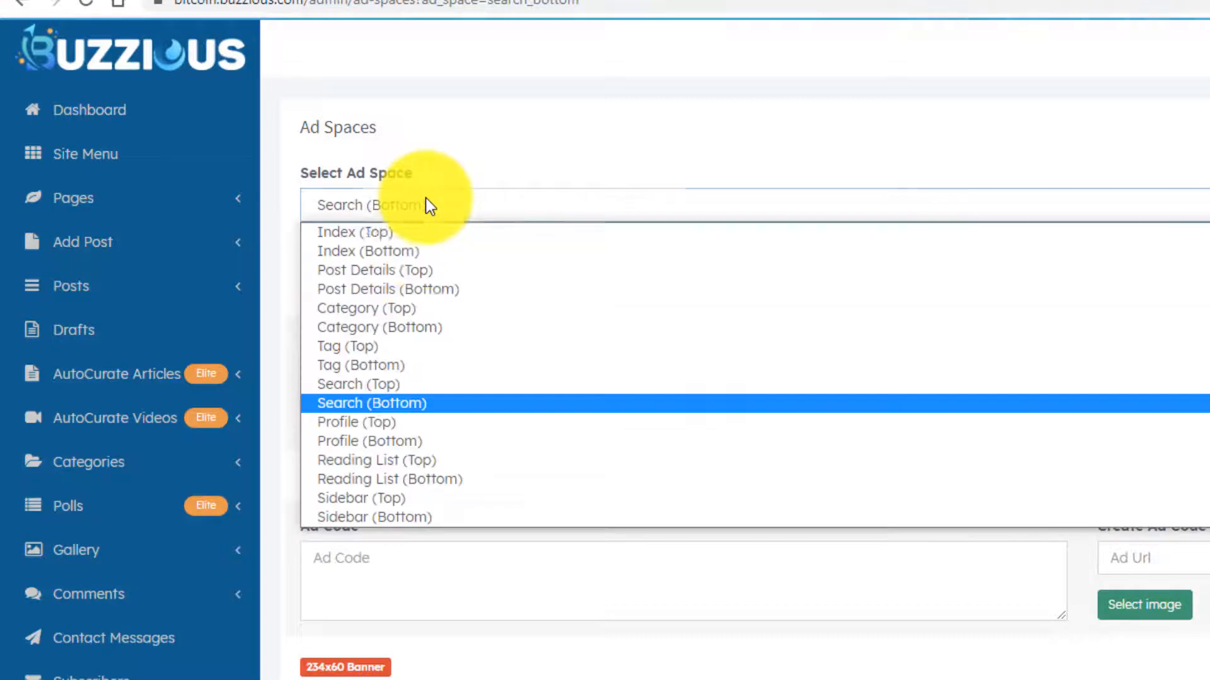
click(372, 498)
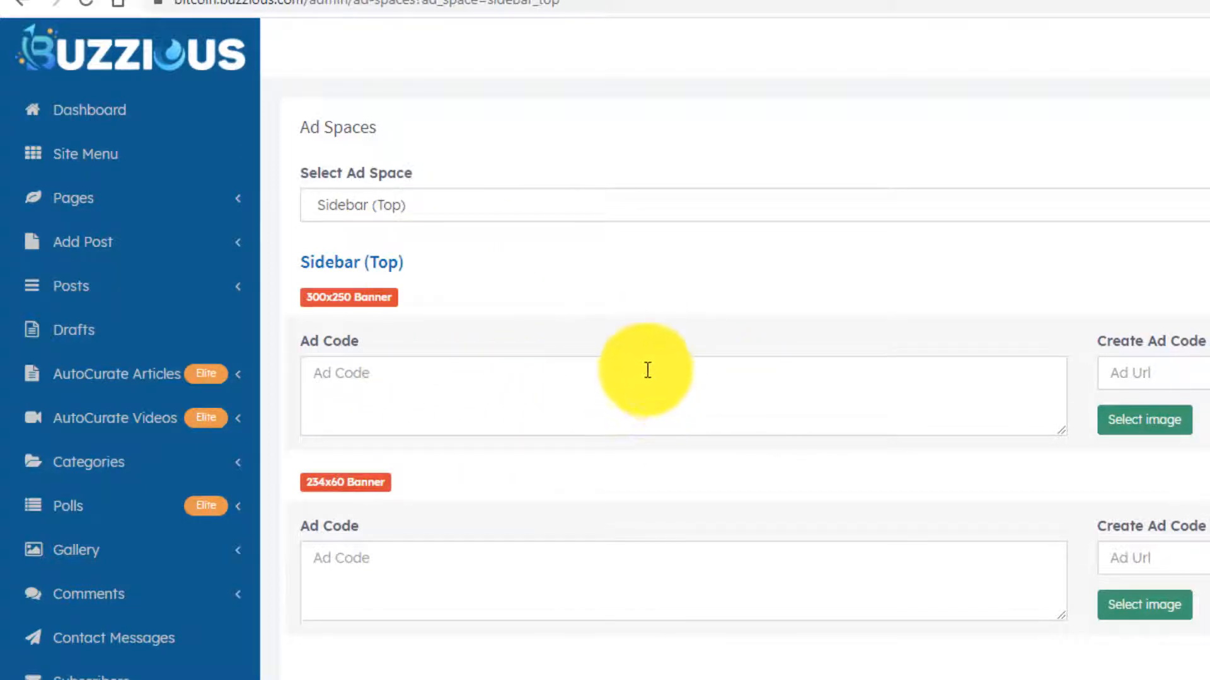
- Switch to the rareplr.com Bitcoin Blowout affiliates page and scroll down to its 300x250 banners
click(599, 1)
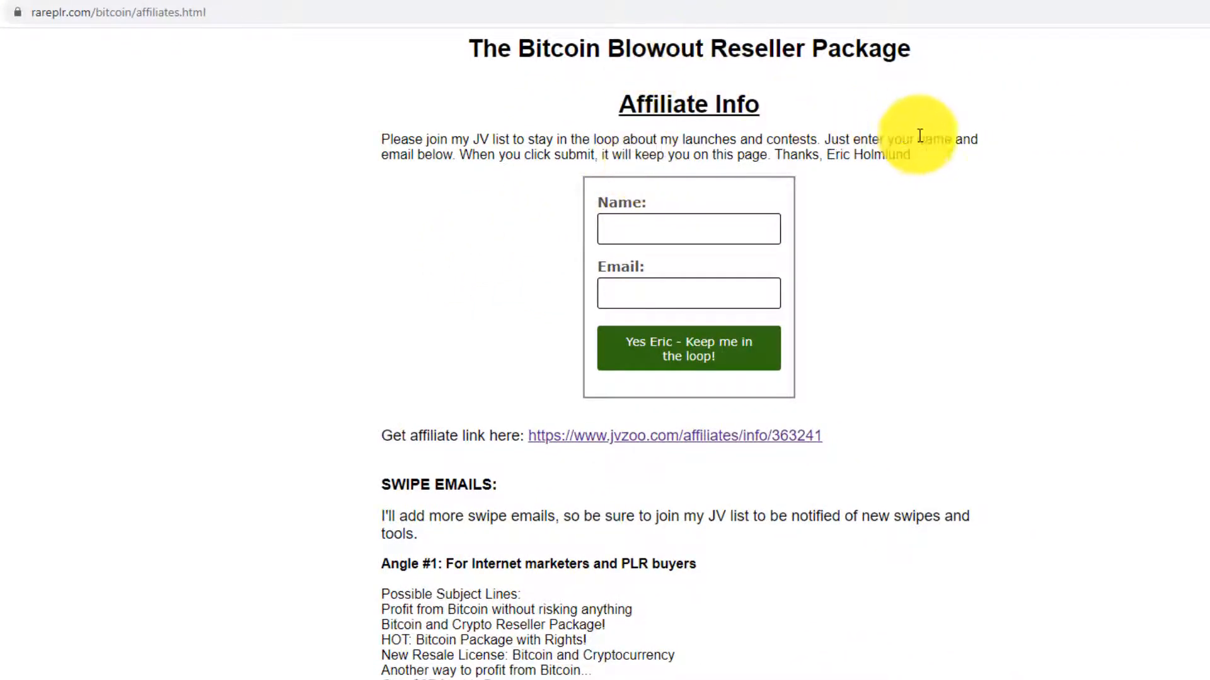
scroll(928, 192, down, 10)
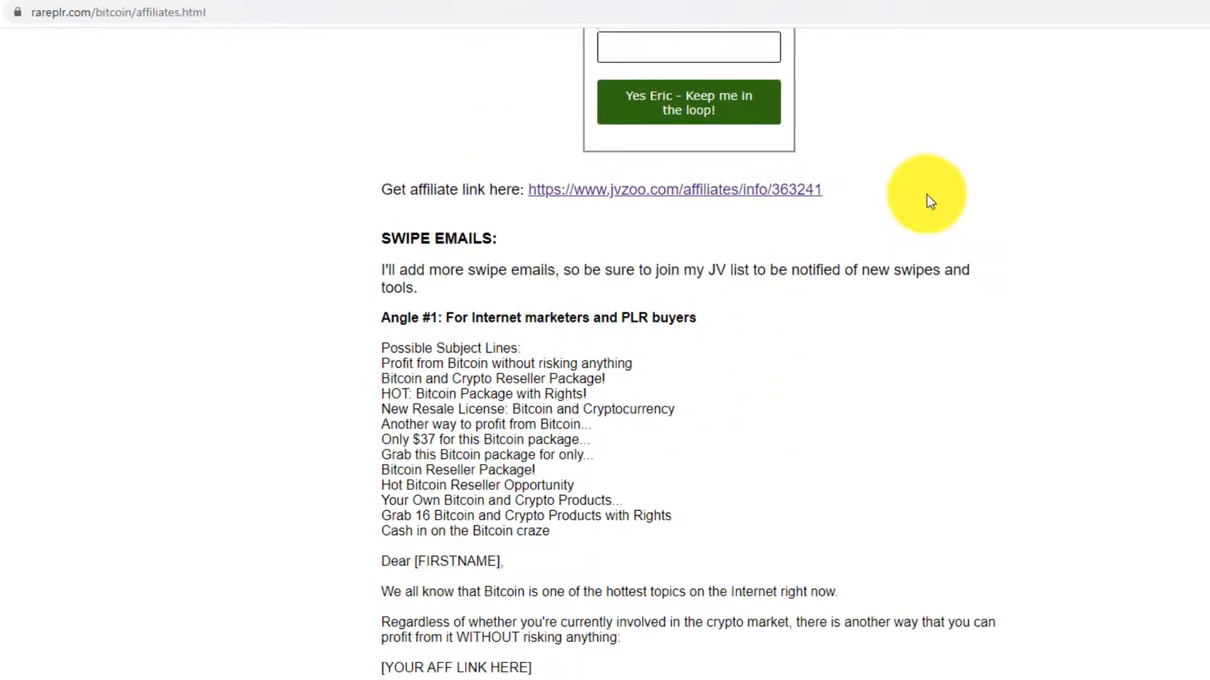
scroll(927, 208, up, 8)
scroll(921, 179, up, 4)
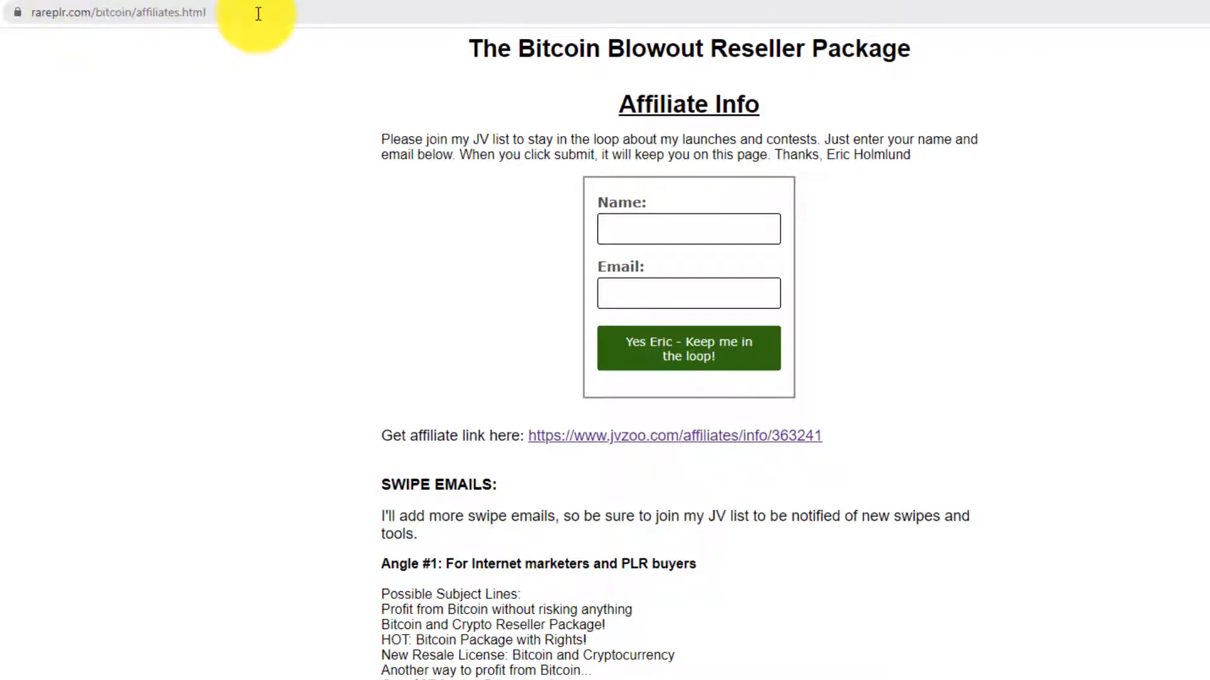
scroll(687, 353, down, 20)
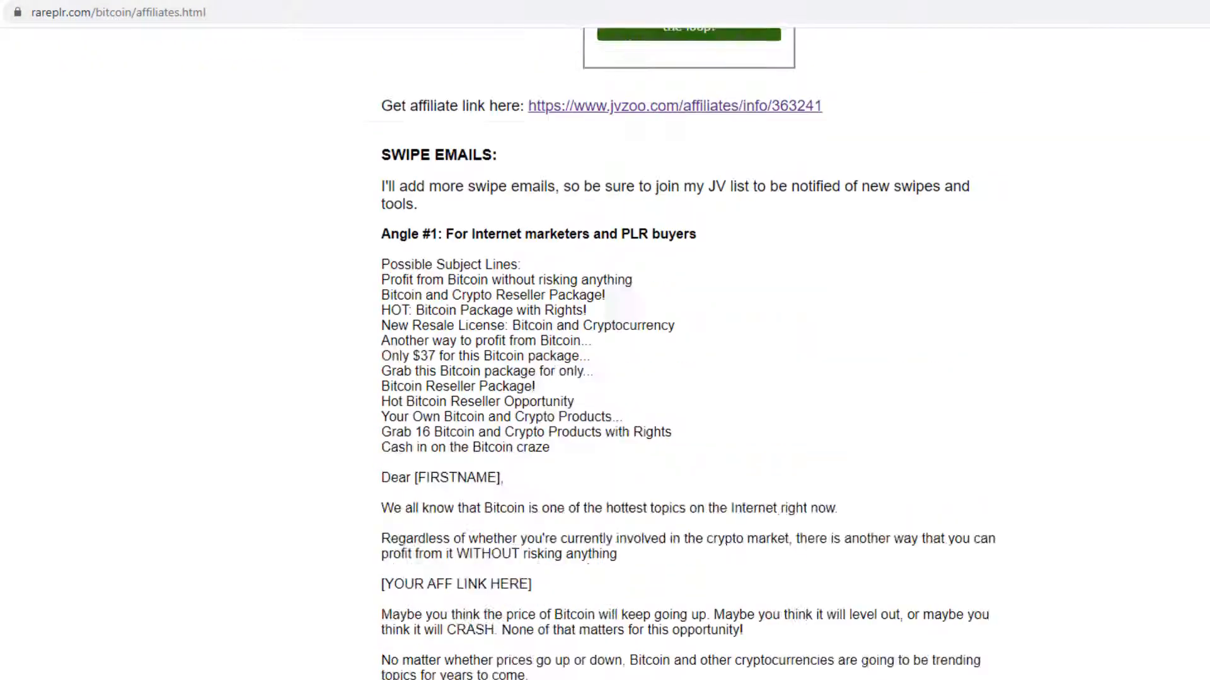
scroll(687, 353, down, 20)
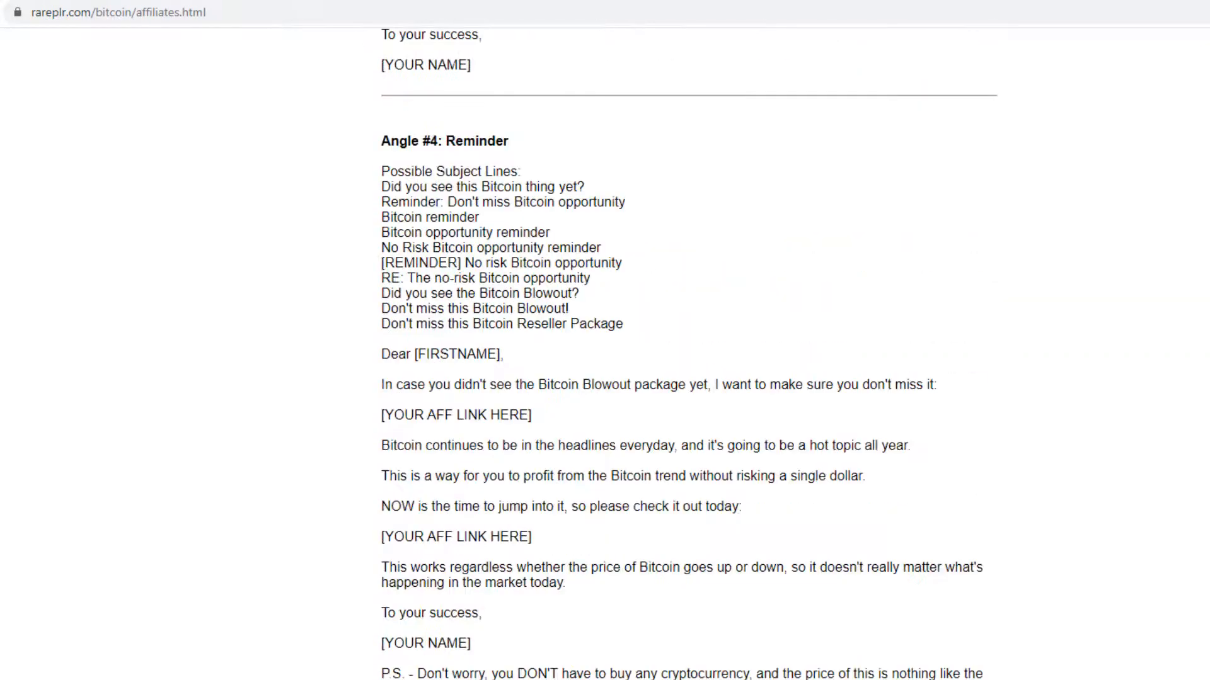
scroll(686, 353, down, 5)
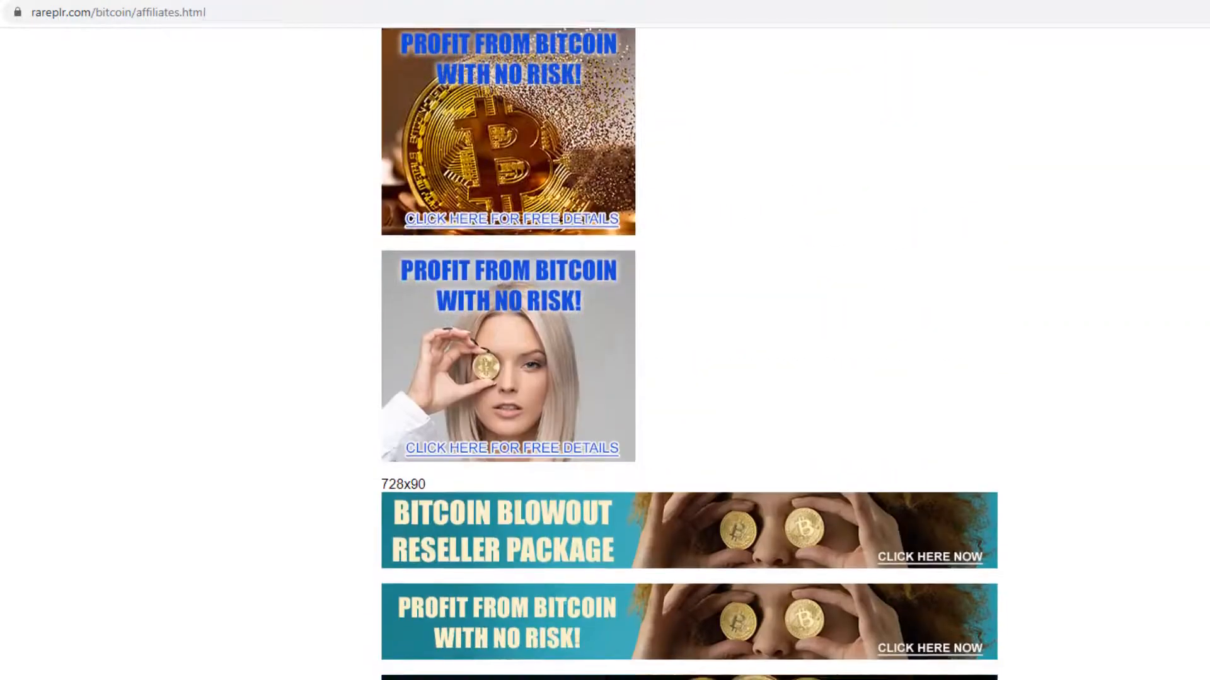
scroll(687, 353, up, 7)
scroll(687, 353, down, 3)
scroll(1072, 386, down, 1)
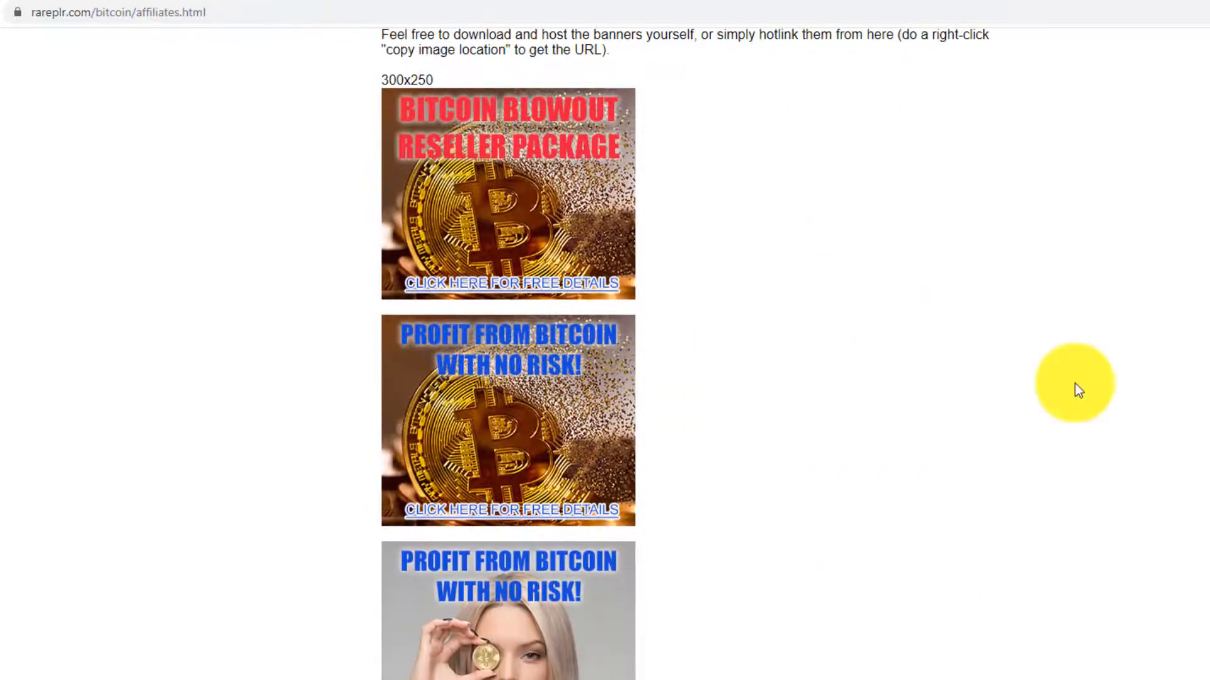
scroll(1015, 410, up, 2)
scroll(716, 355, down, 3)
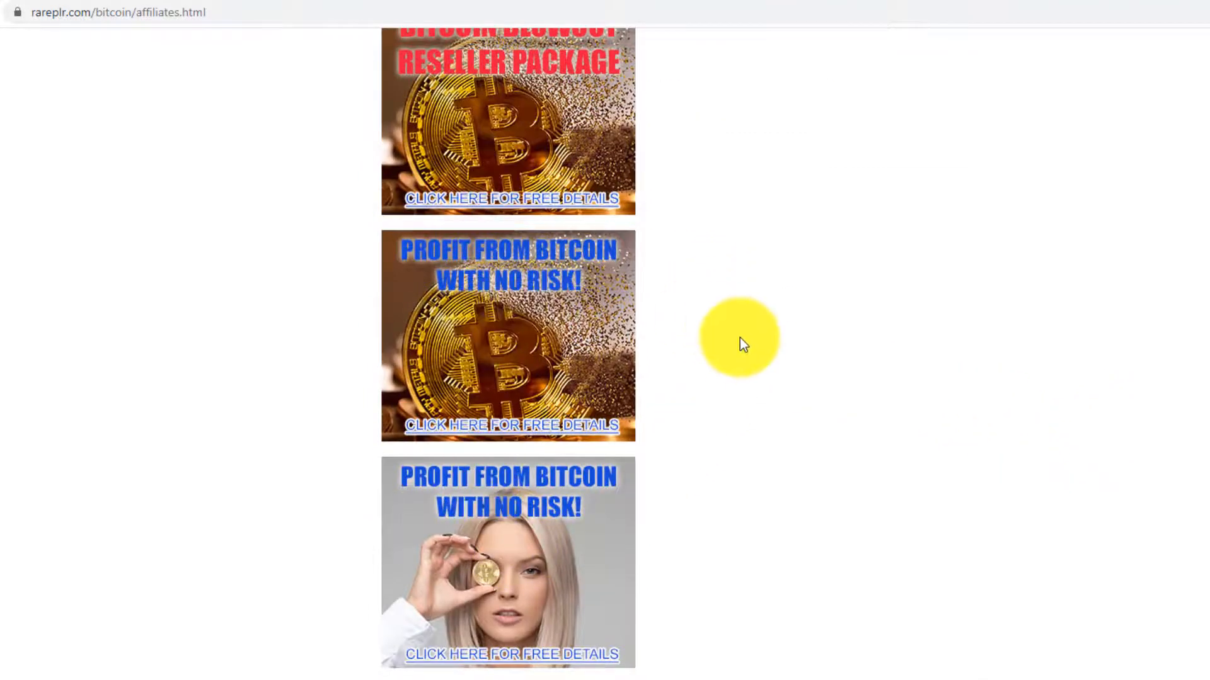
scroll(724, 348, up, 3)
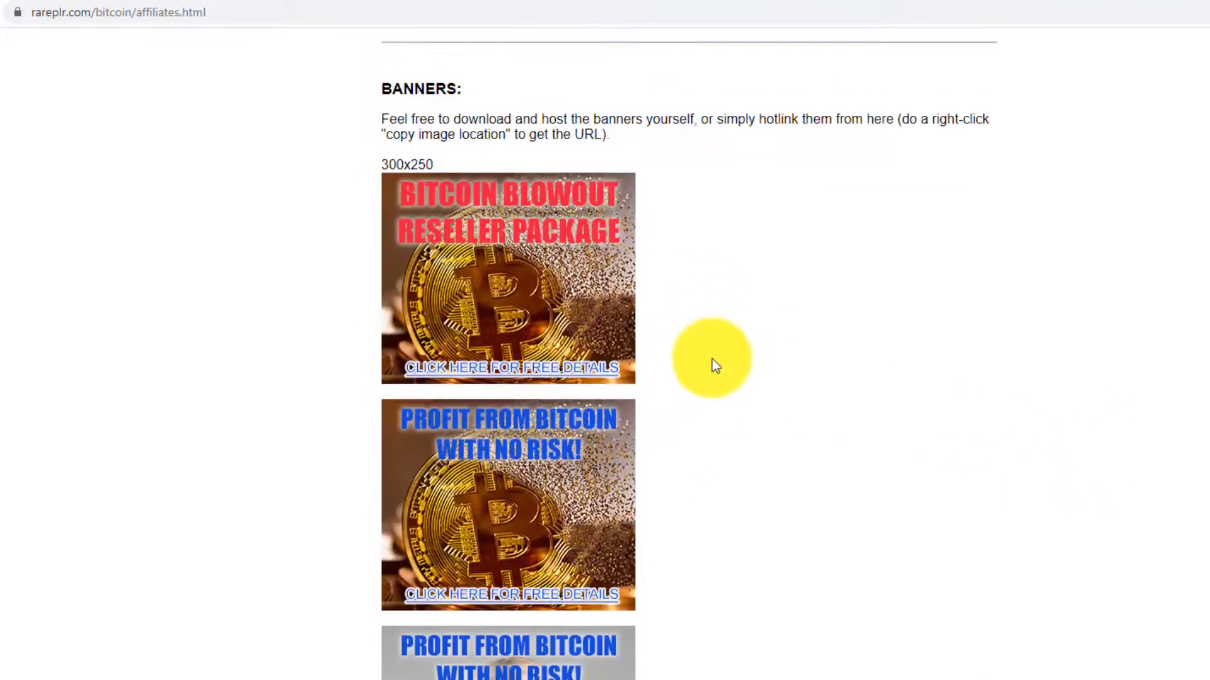
- Copy the first 300x250 banner's image address and open the image on its own
right_click(518, 275)
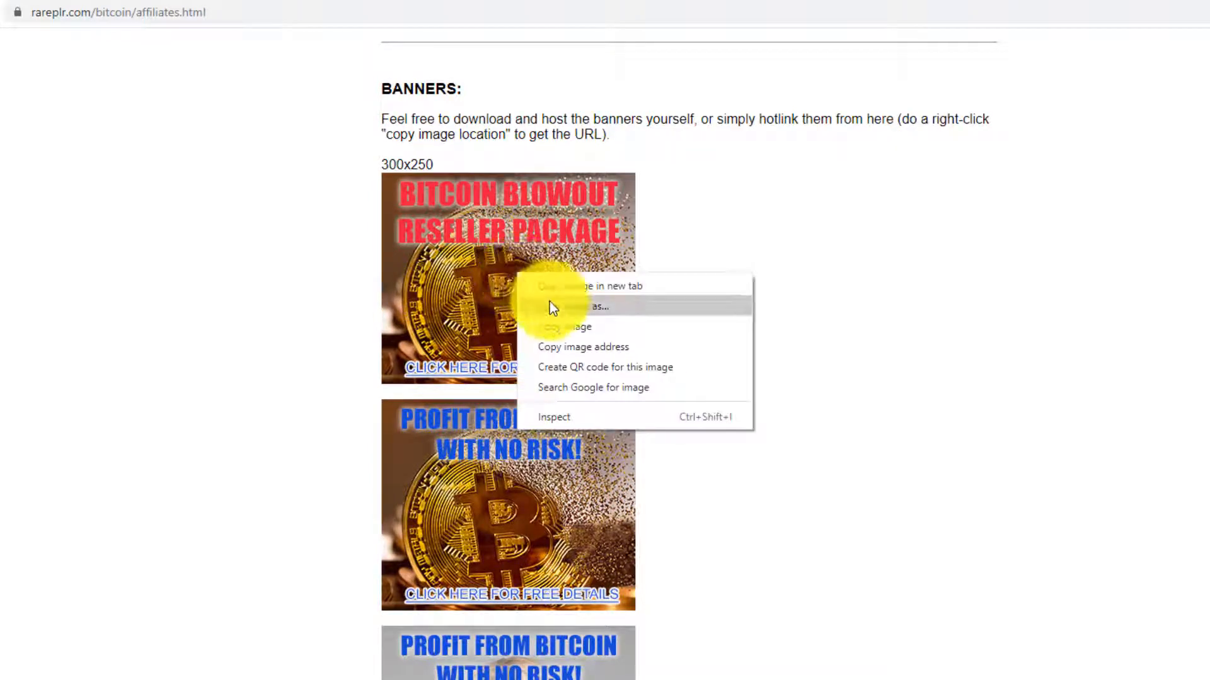
right_click(462, 266)
right_click(463, 267)
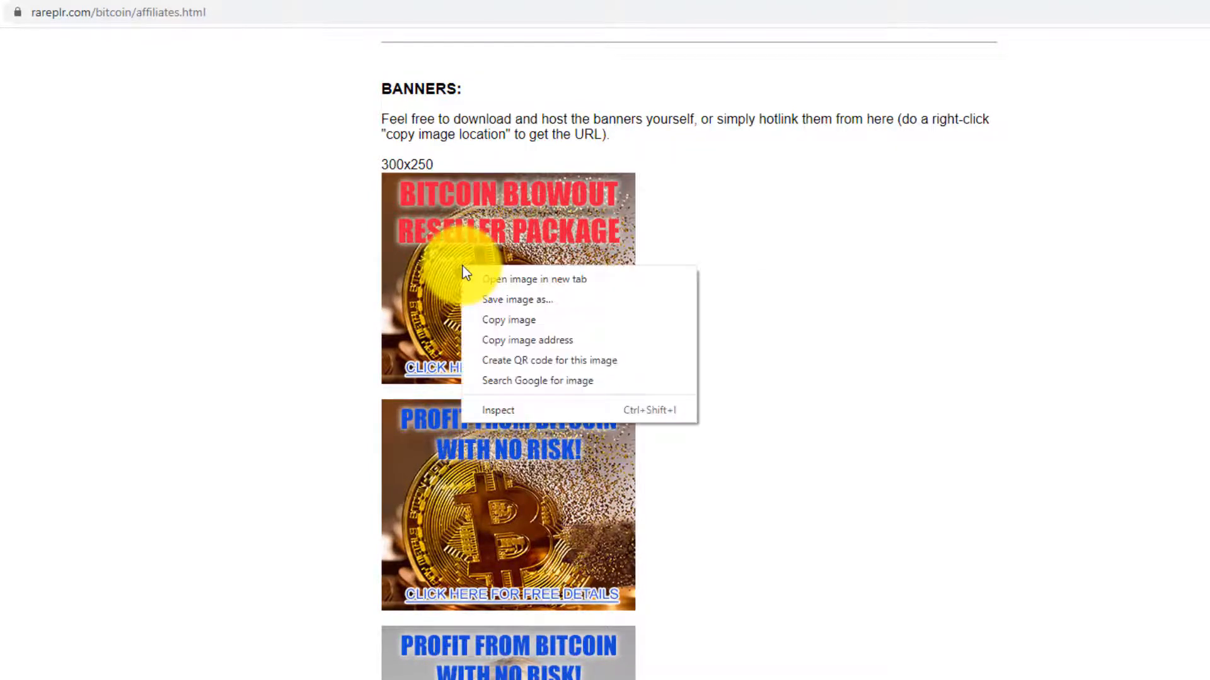
click(524, 341)
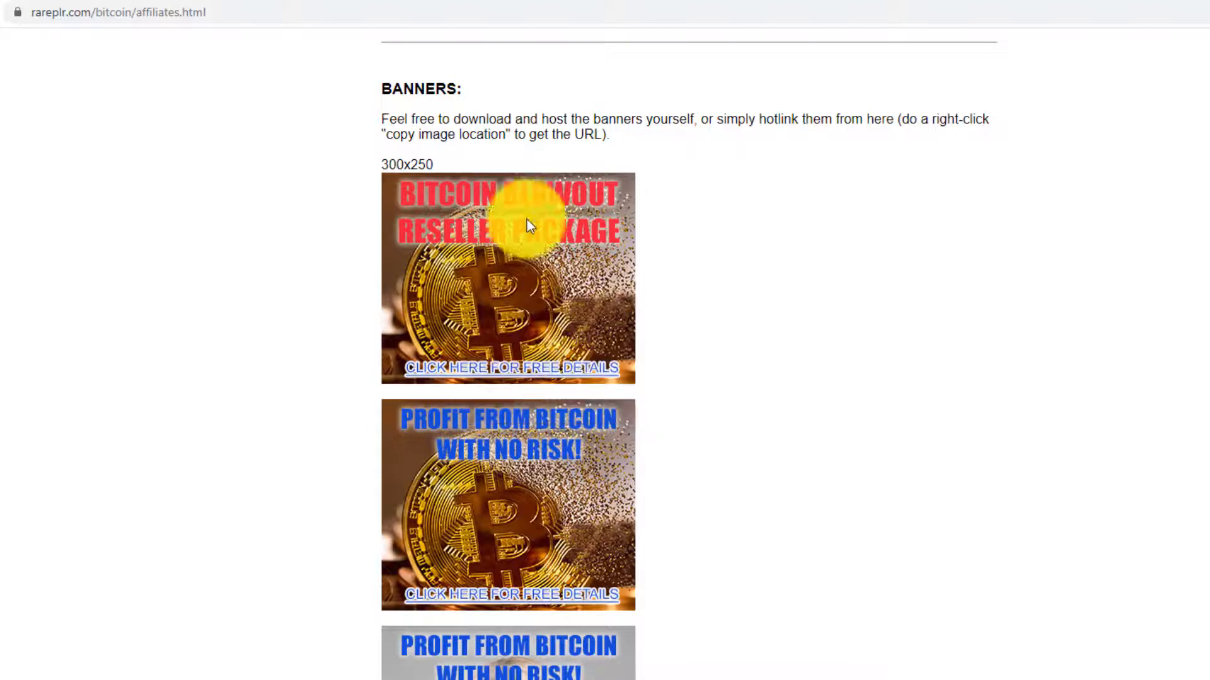
click(292, 14)
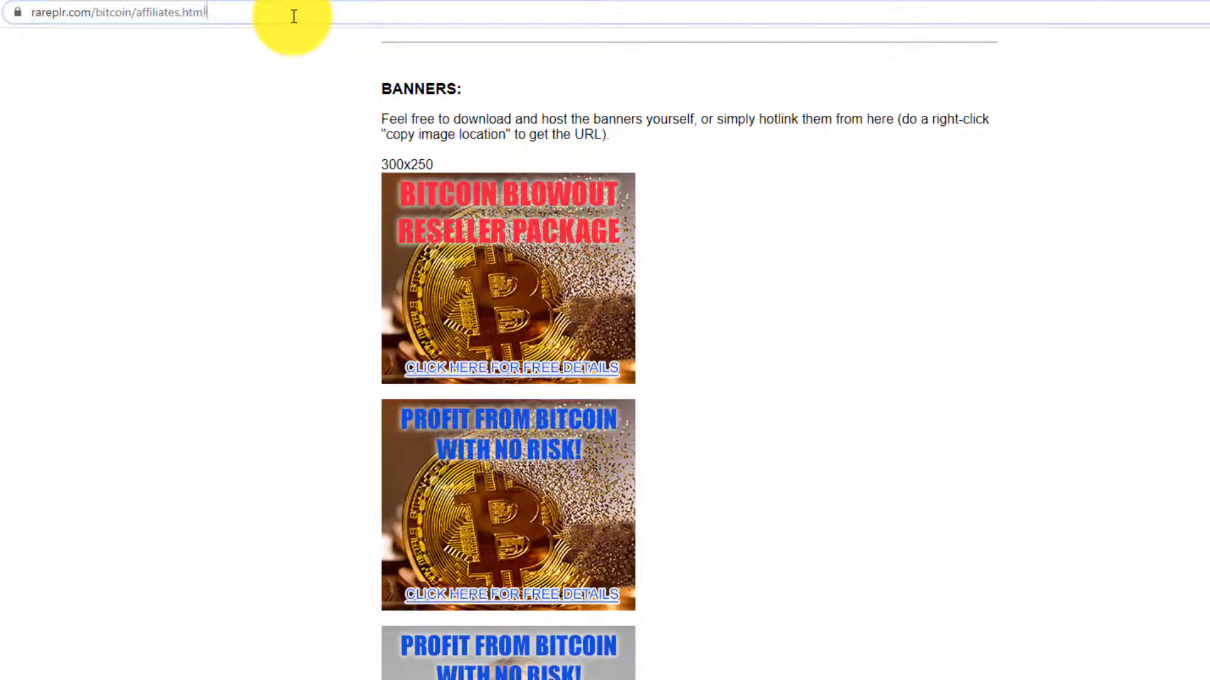
key(ctrl+v)
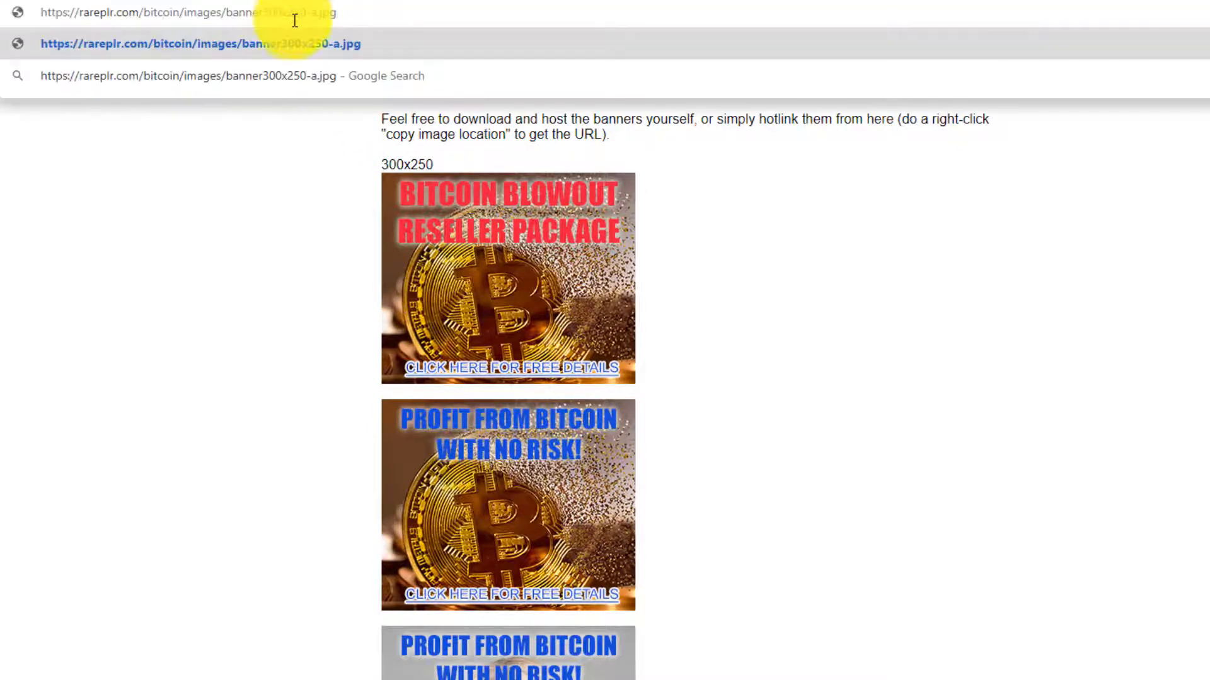
click(312, 51)
- Save the banner image banner300x250-a.jpg to the computer
right_click(716, 370)
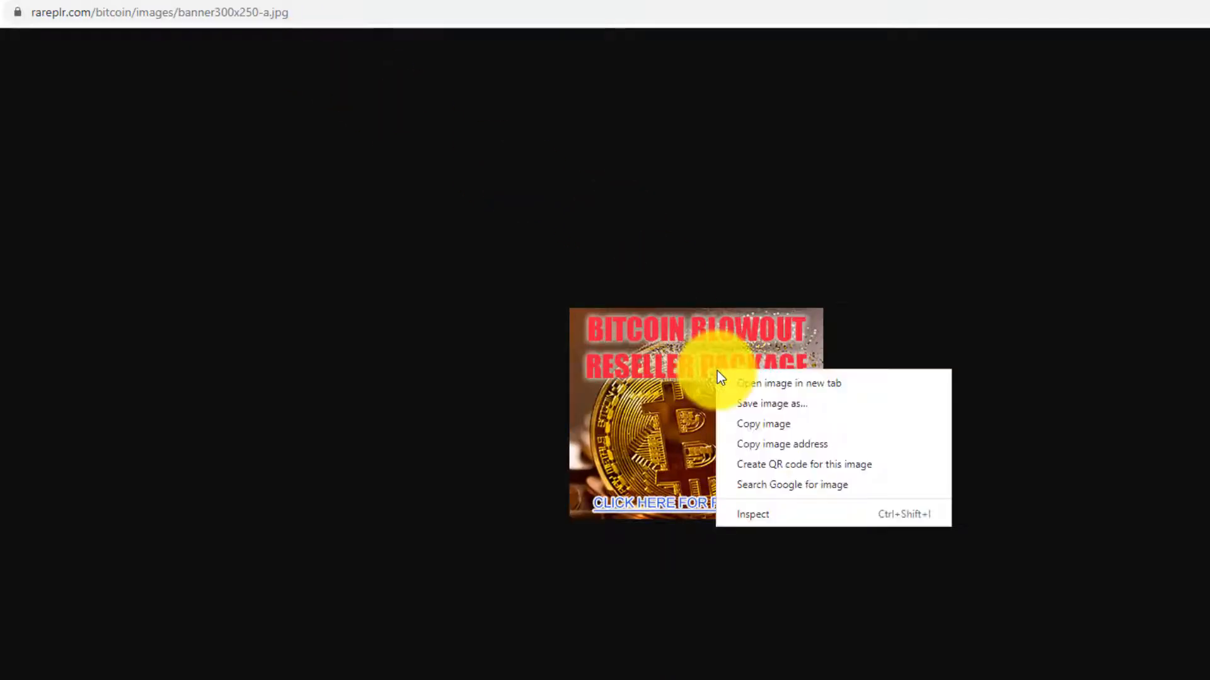
click(746, 403)
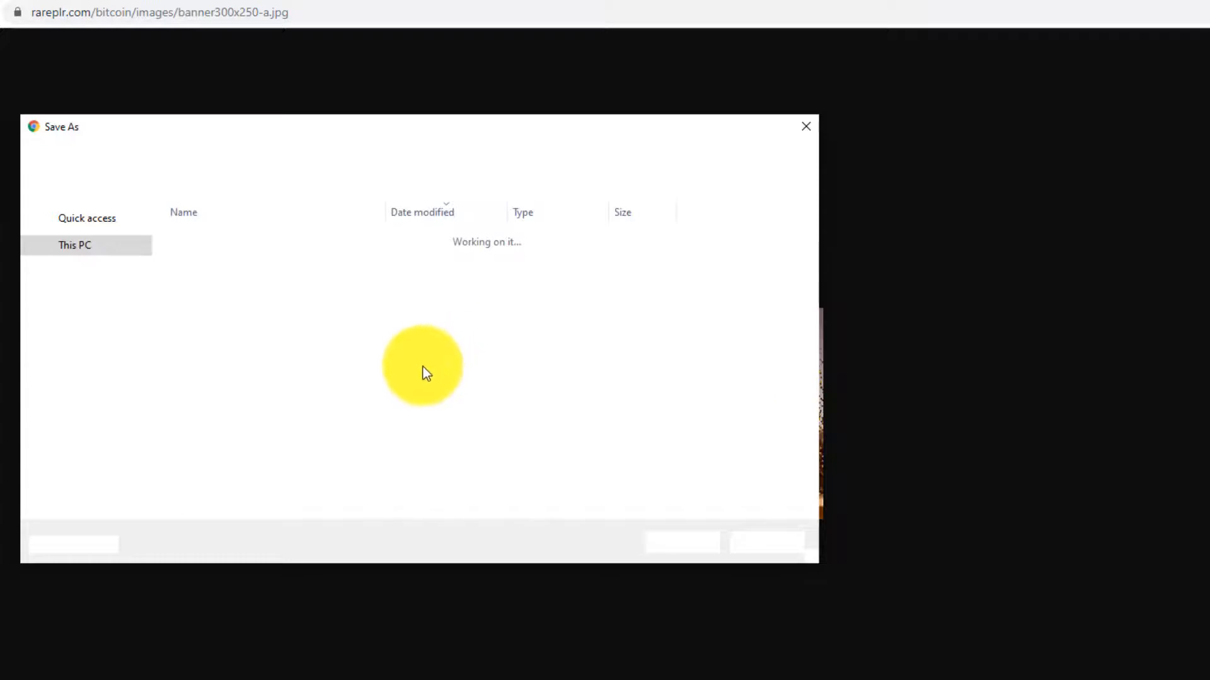
click(673, 542)
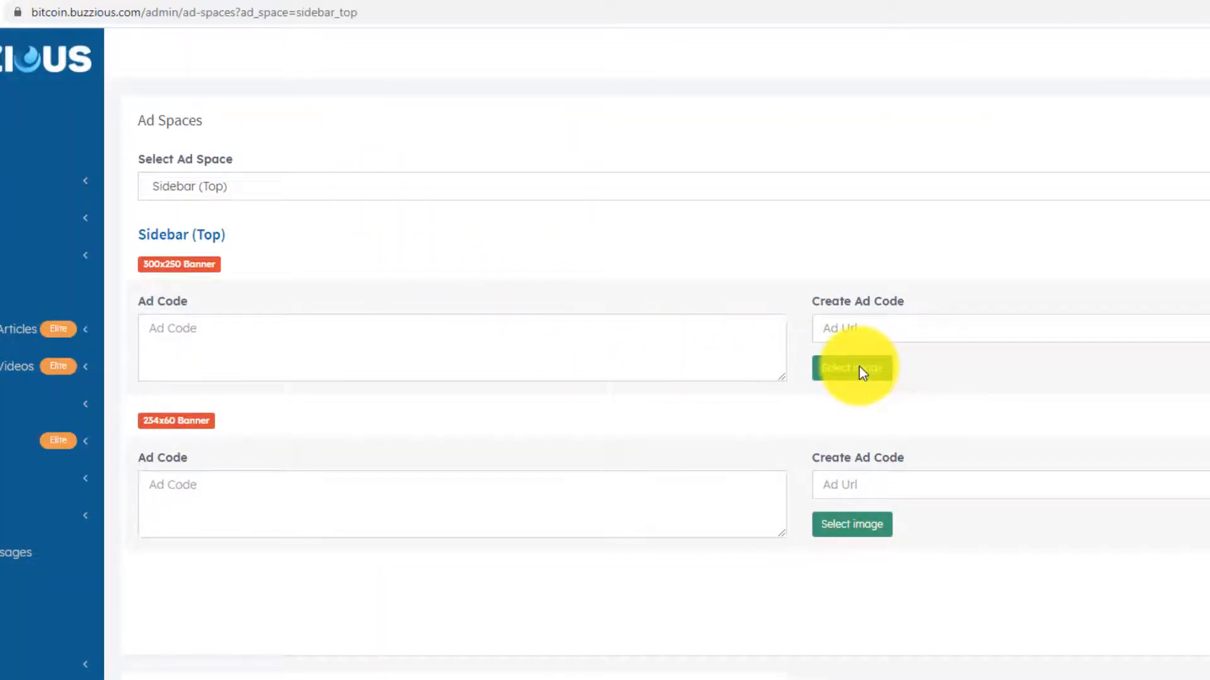
- Attach banner300x250-a (1).jpg to the Sidebar (Top) 300x250 banner and focus its Ad Url field
click(861, 369)
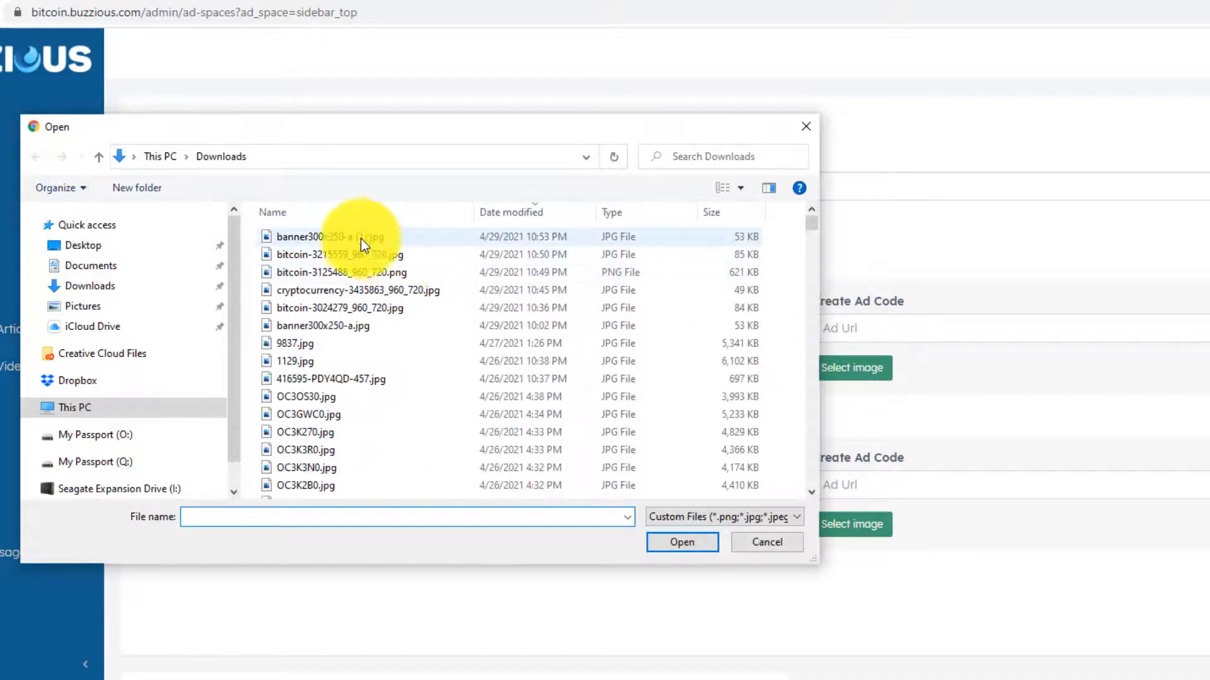
double_click(347, 236)
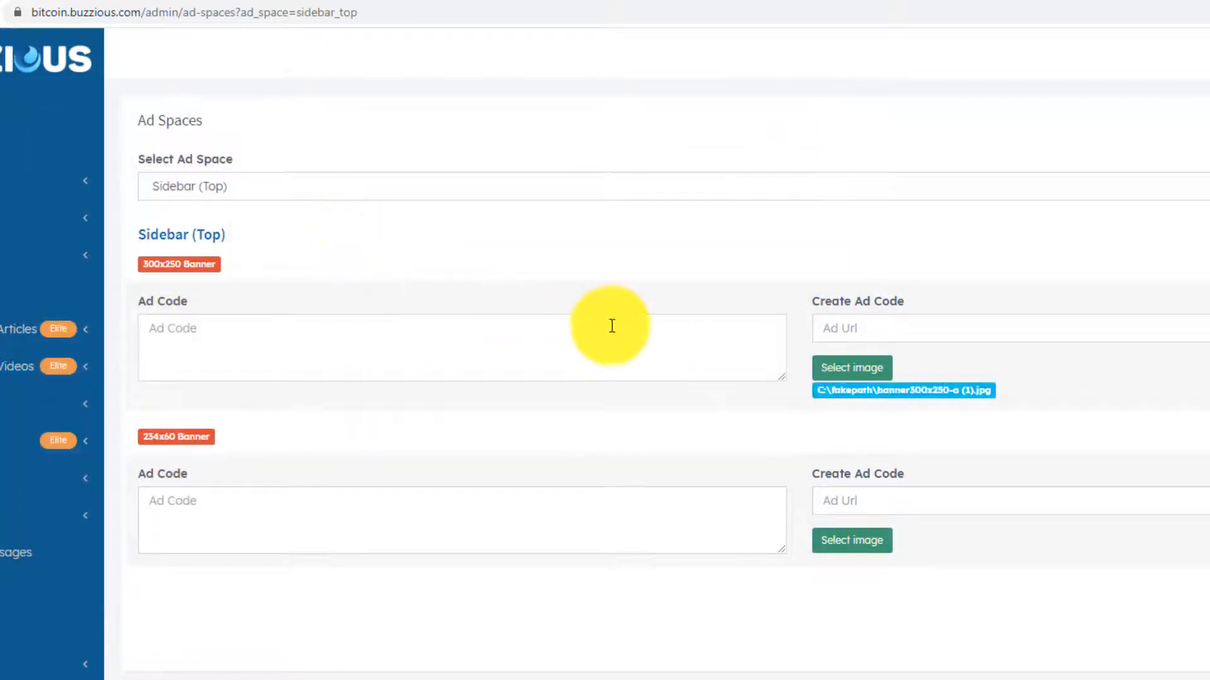
click(849, 327)
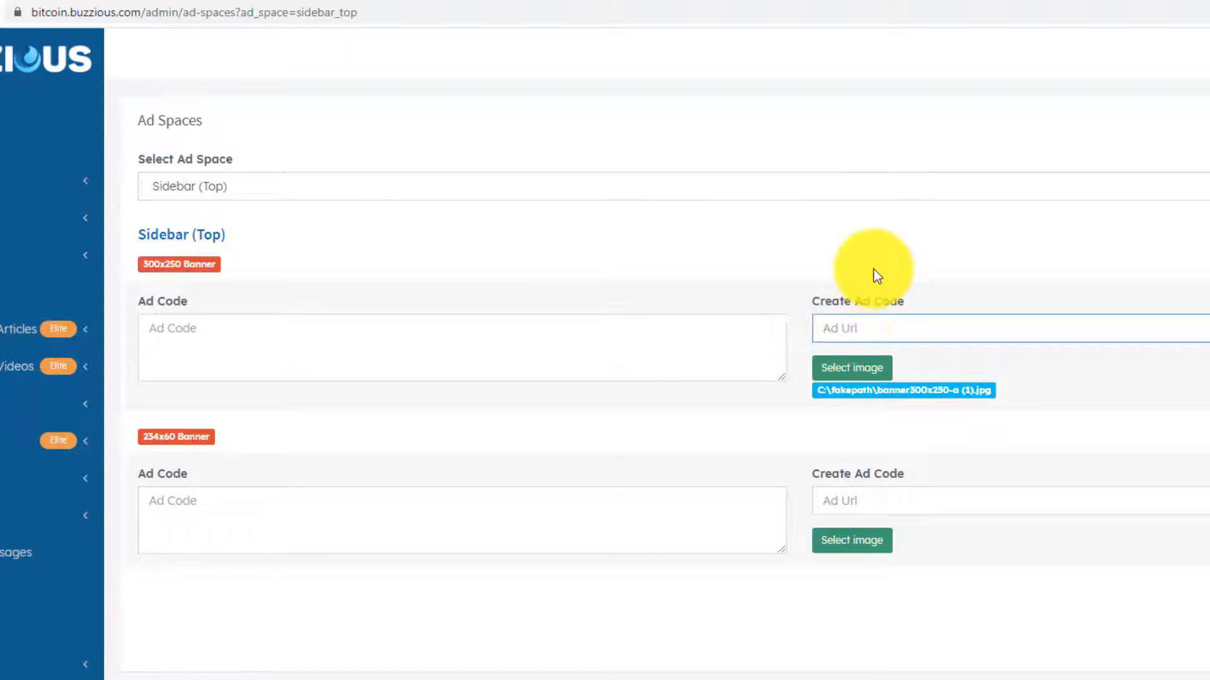
click(378, 2)
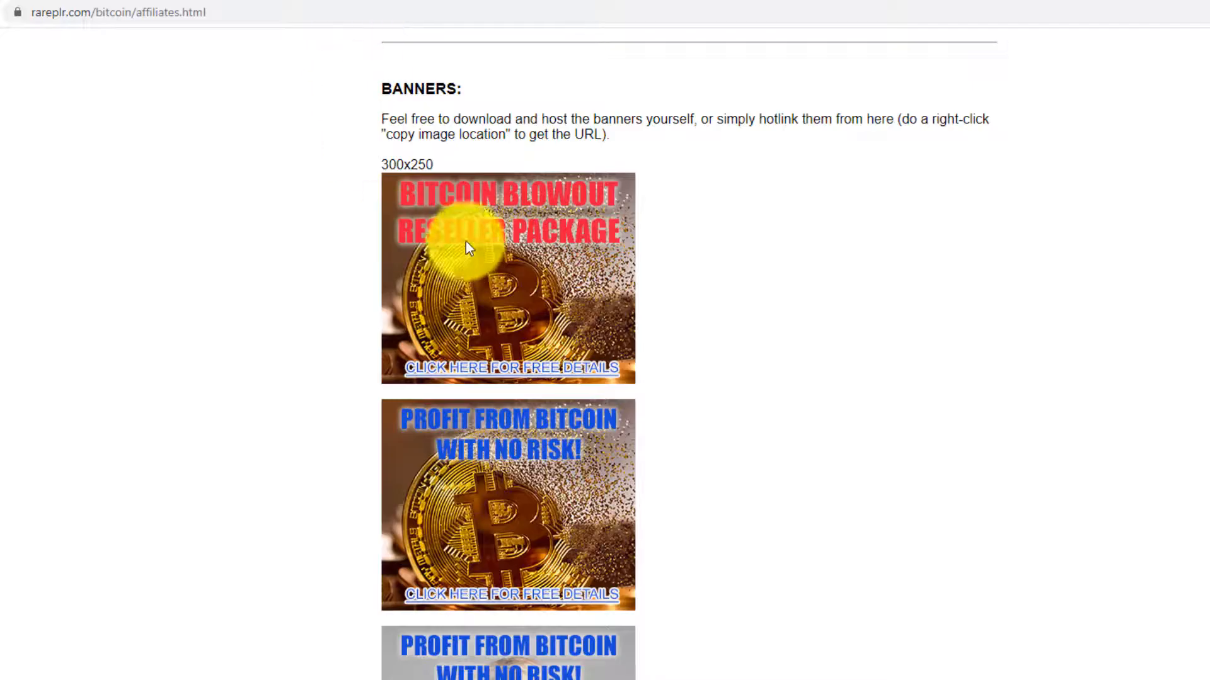
- Get the Bitcoin Blowout Reseller Package affiliate links on JVZoo and select the full affiliate URL
scroll(731, 258, up, 20)
scroll(802, 294, up, 20)
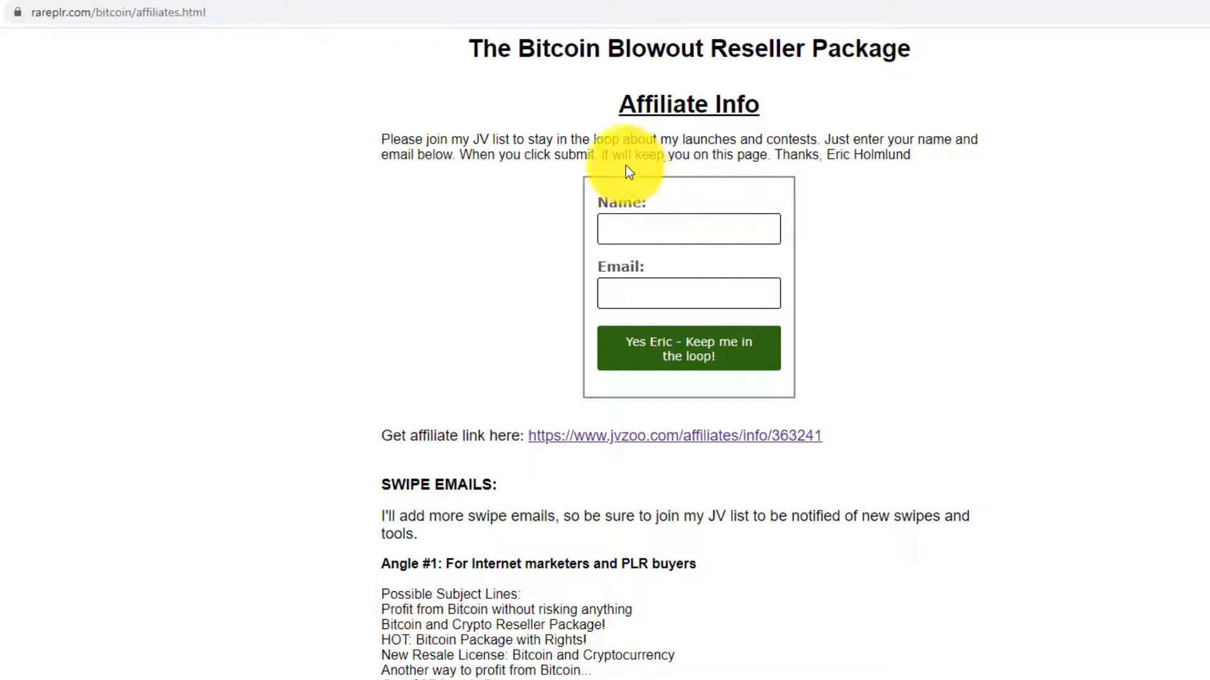
click(608, 437)
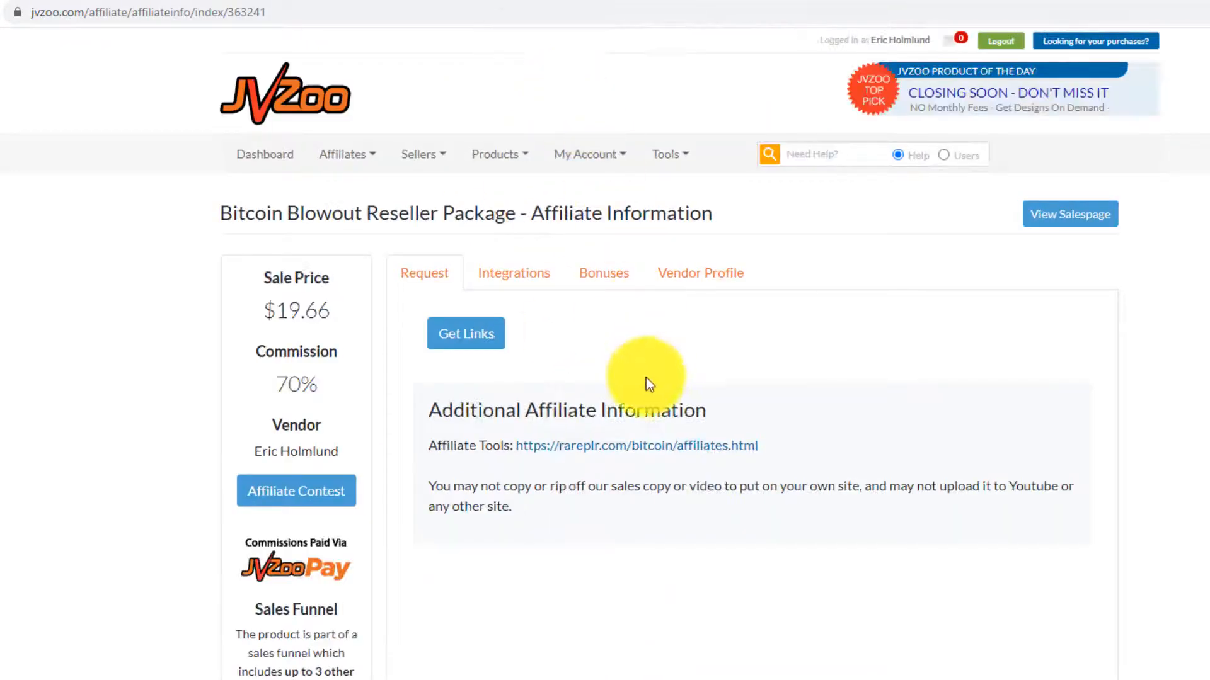
click(471, 337)
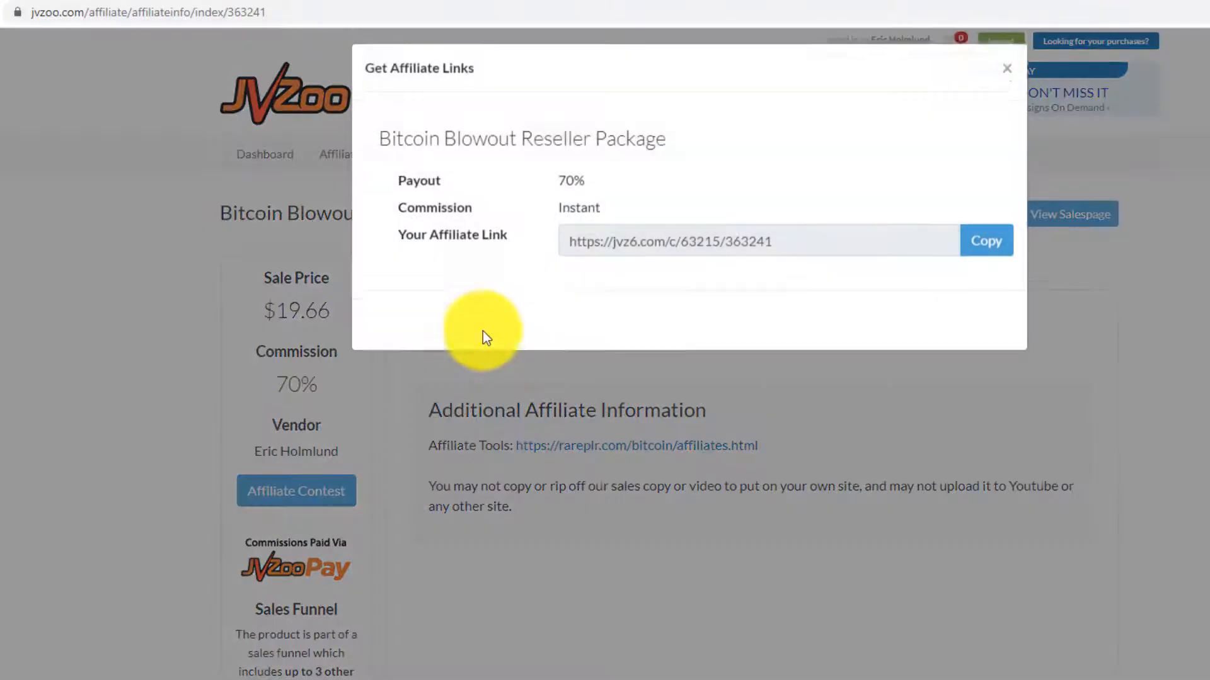
drag(772, 255, 546, 252)
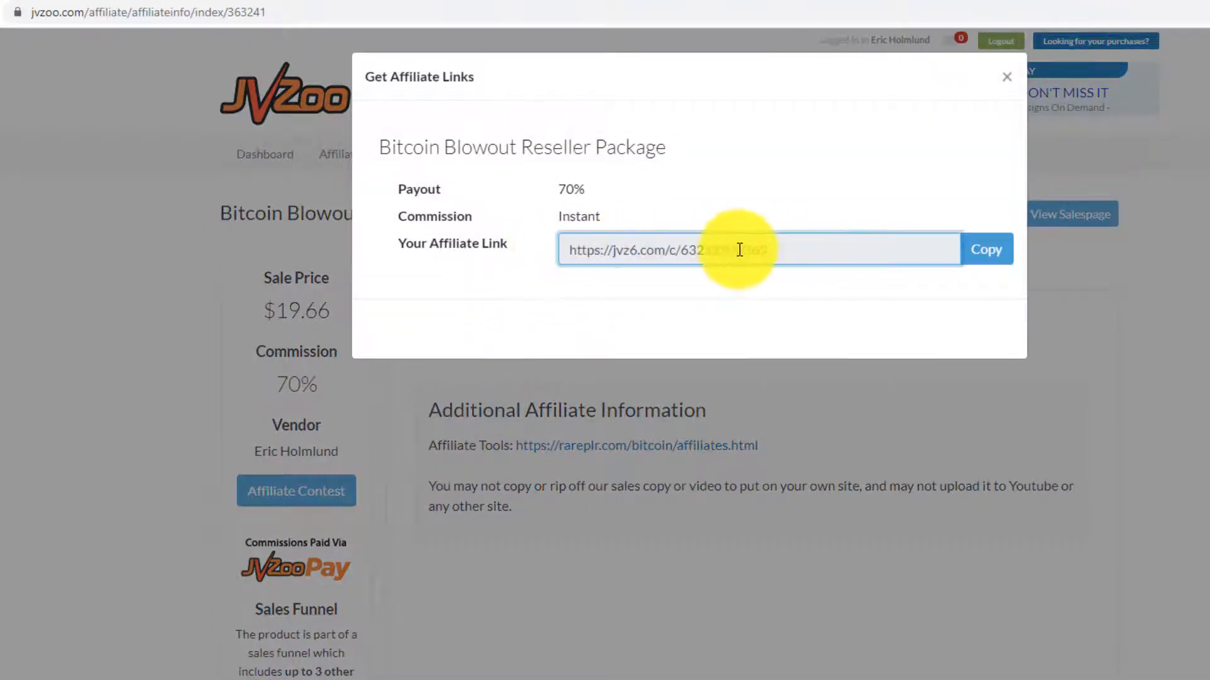
drag(787, 250, 571, 250)
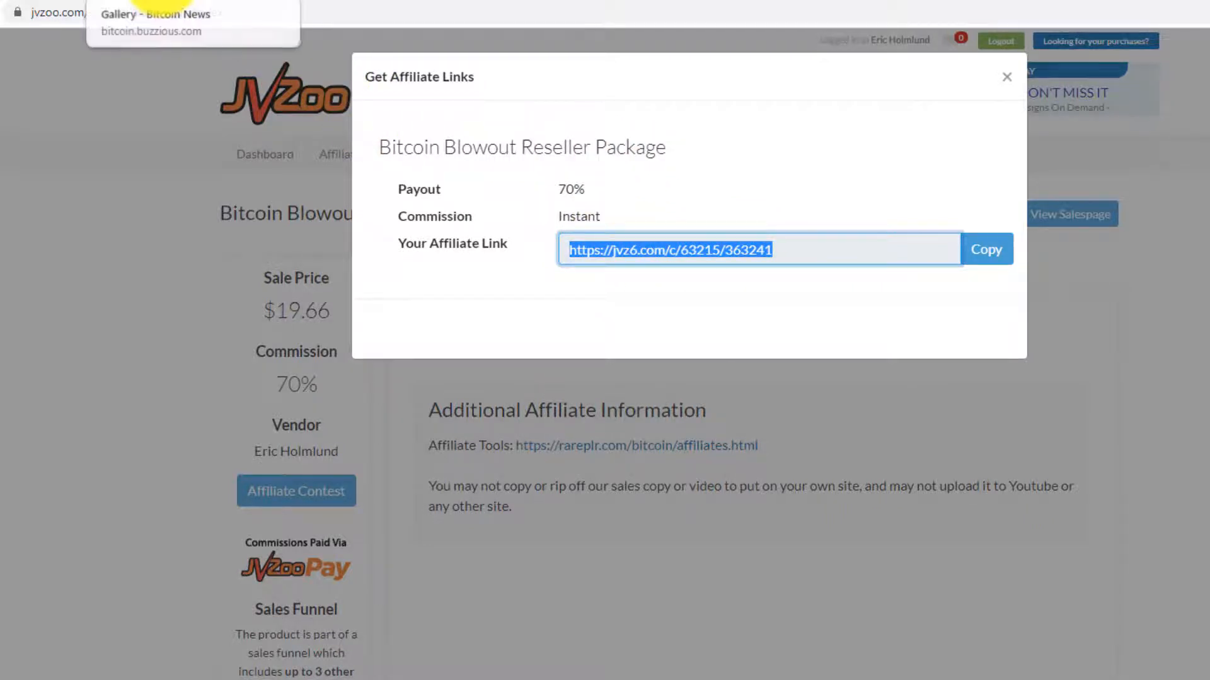
click(161, 3)
- Save the Sidebar (Top) ad code with the Bitcoin Blowout banner linked to the jvz6.com URL
click(26, 3)
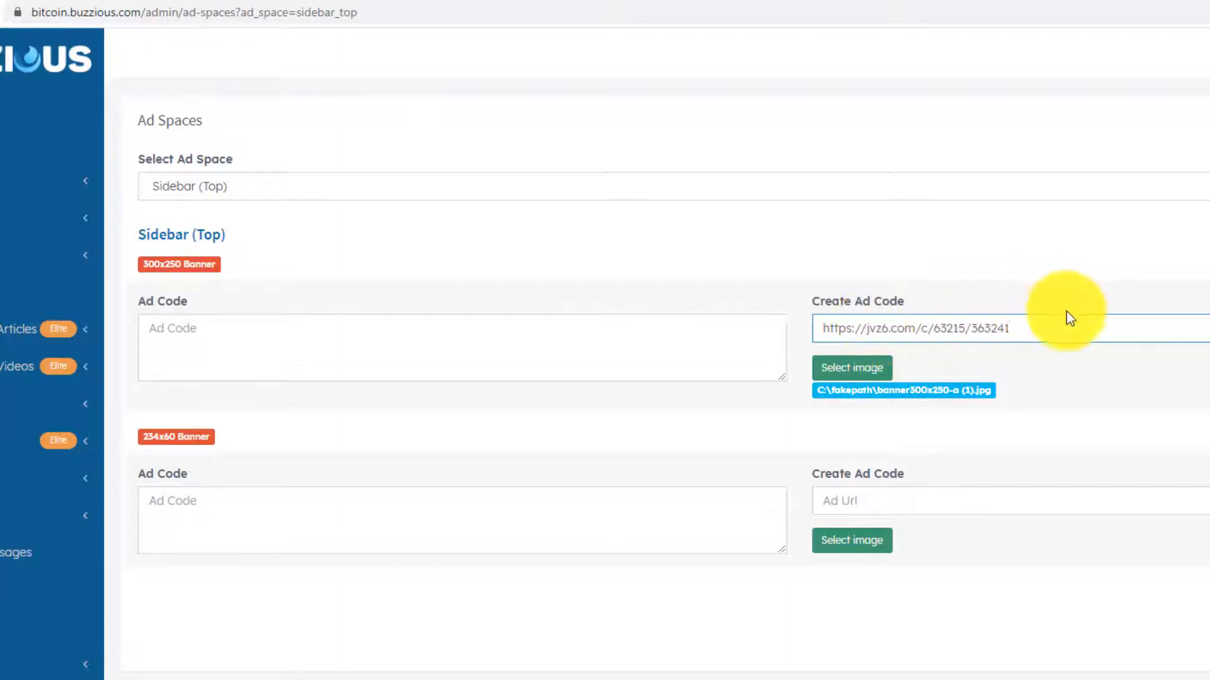
click(1080, 263)
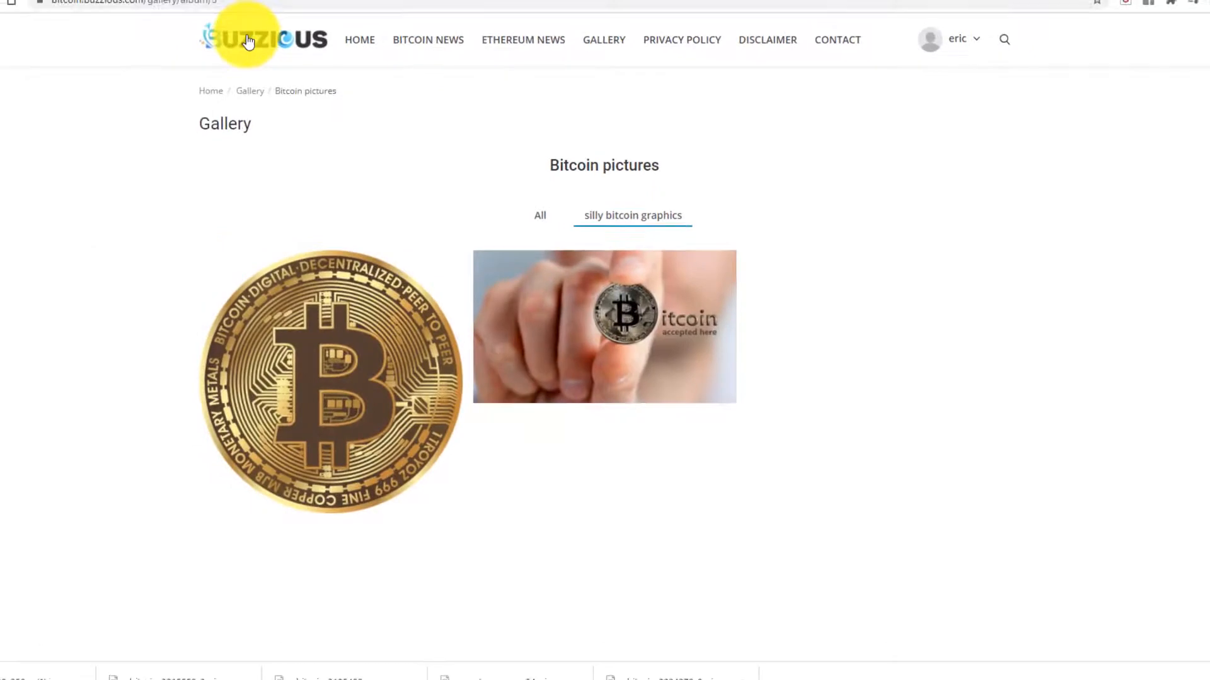
click(245, 42)
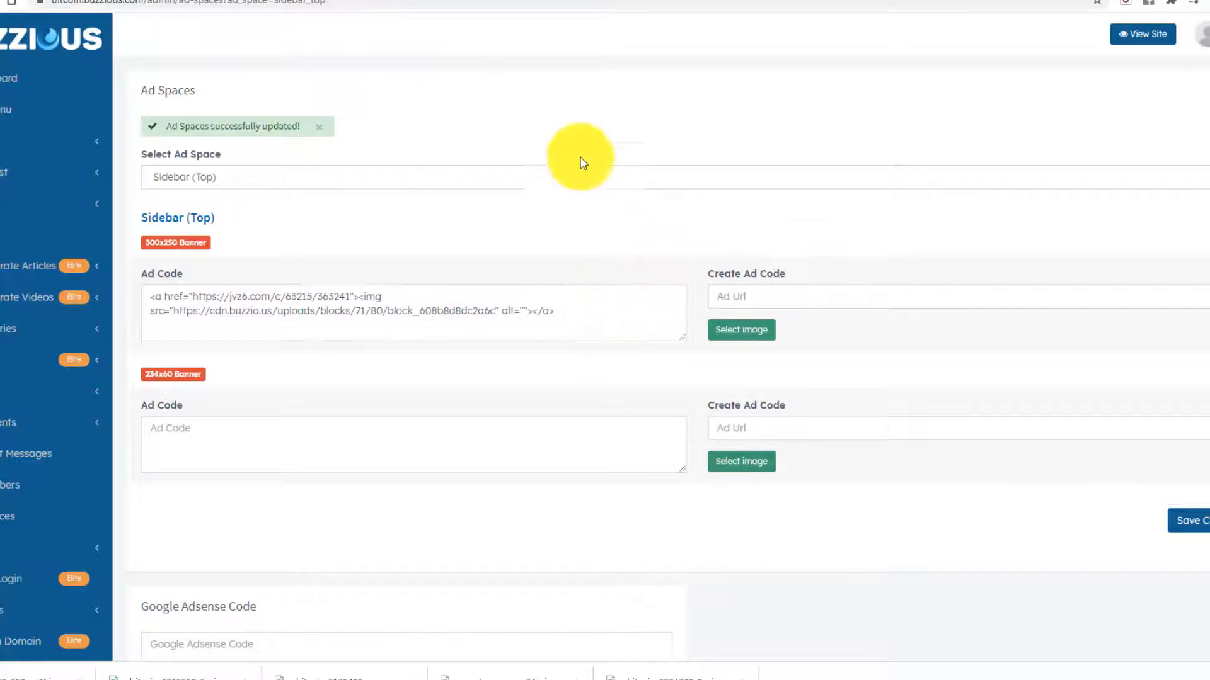
- Check the banner on the live home page, then bring up the Category (Bottom) ad space
click(162, 0)
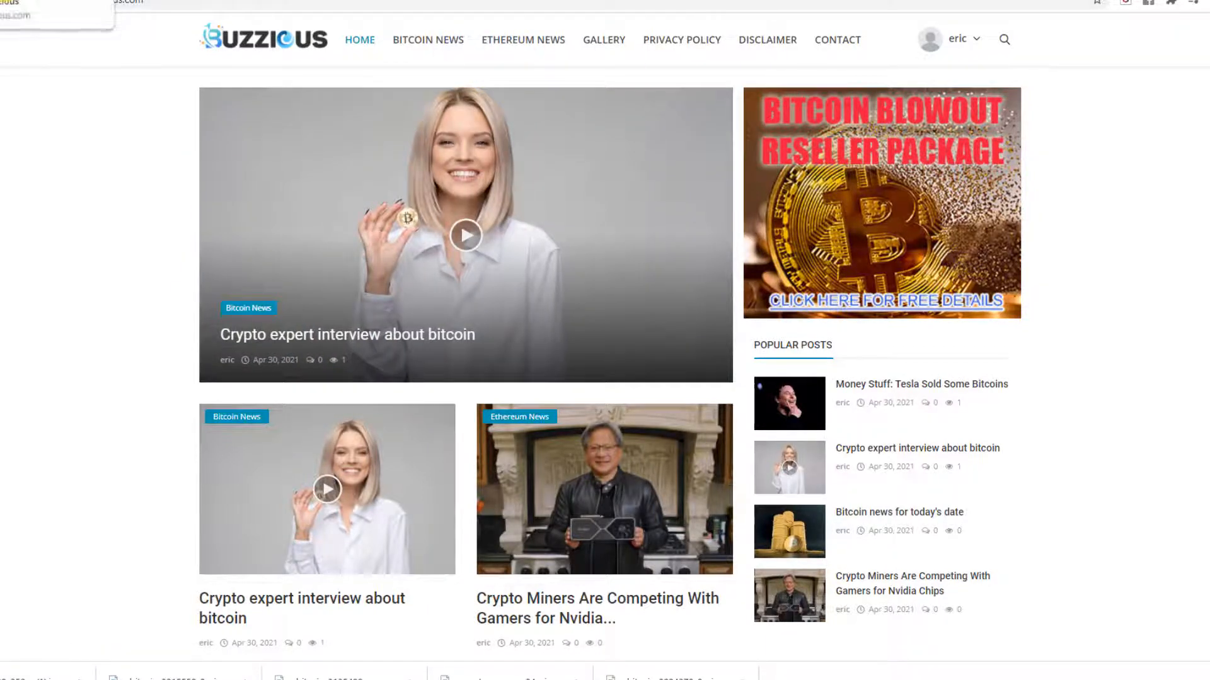
click(14, 1)
scroll(379, 215, down, 3)
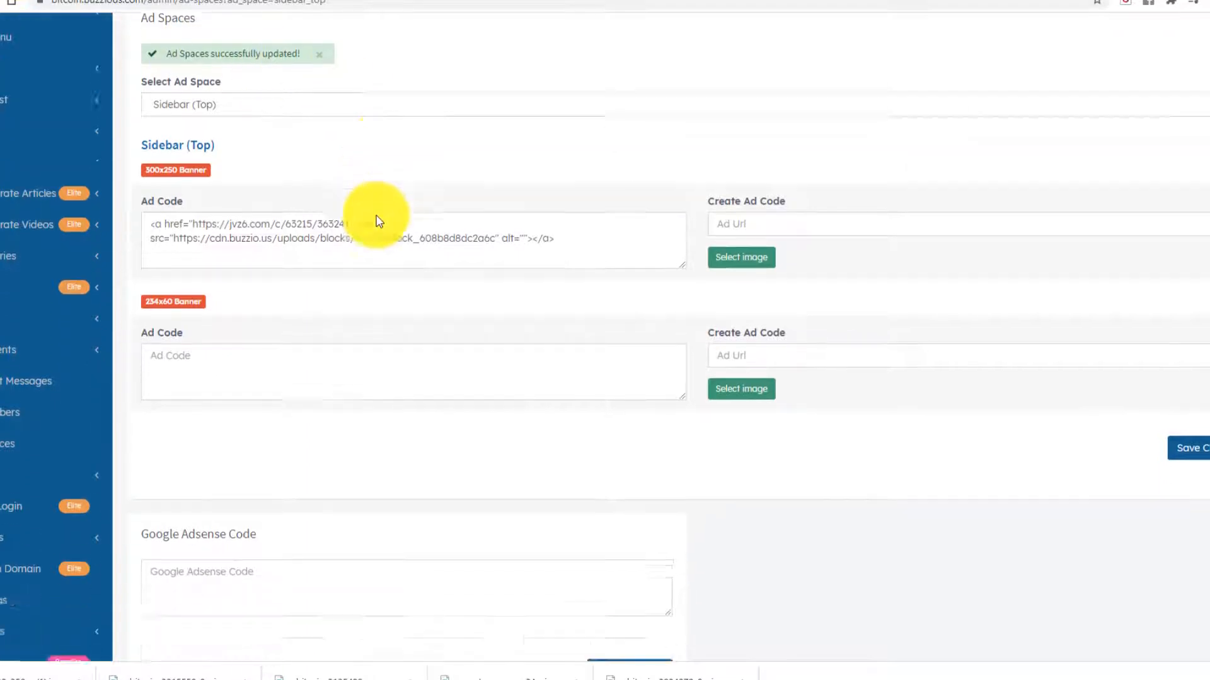
scroll(365, 205, up, 3)
click(248, 177)
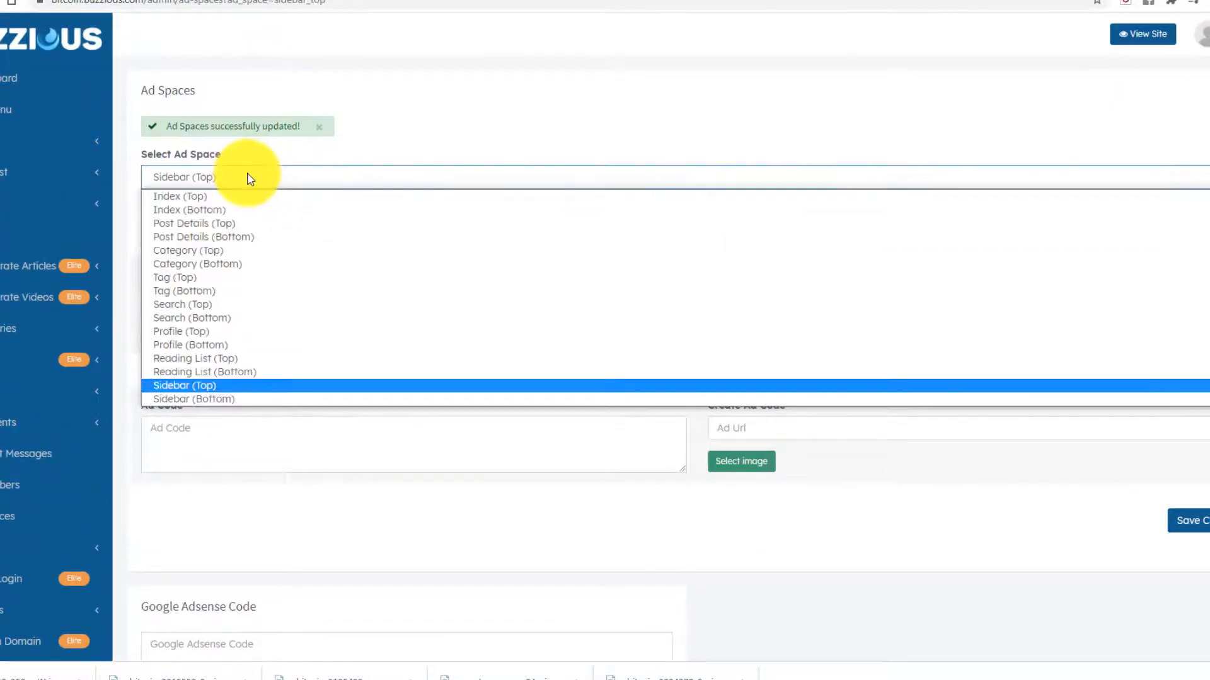
click(229, 264)
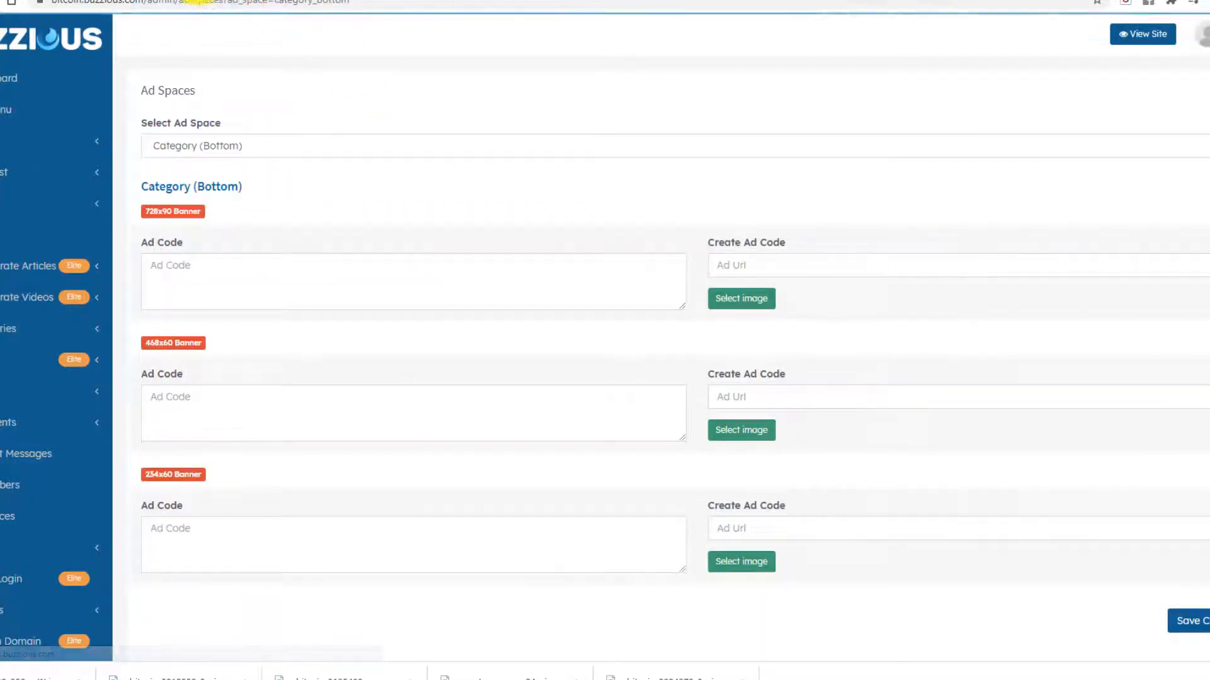
- Review the live Bitcoin News category page, then return to the RarePLR affiliate banners page
click(246, 1)
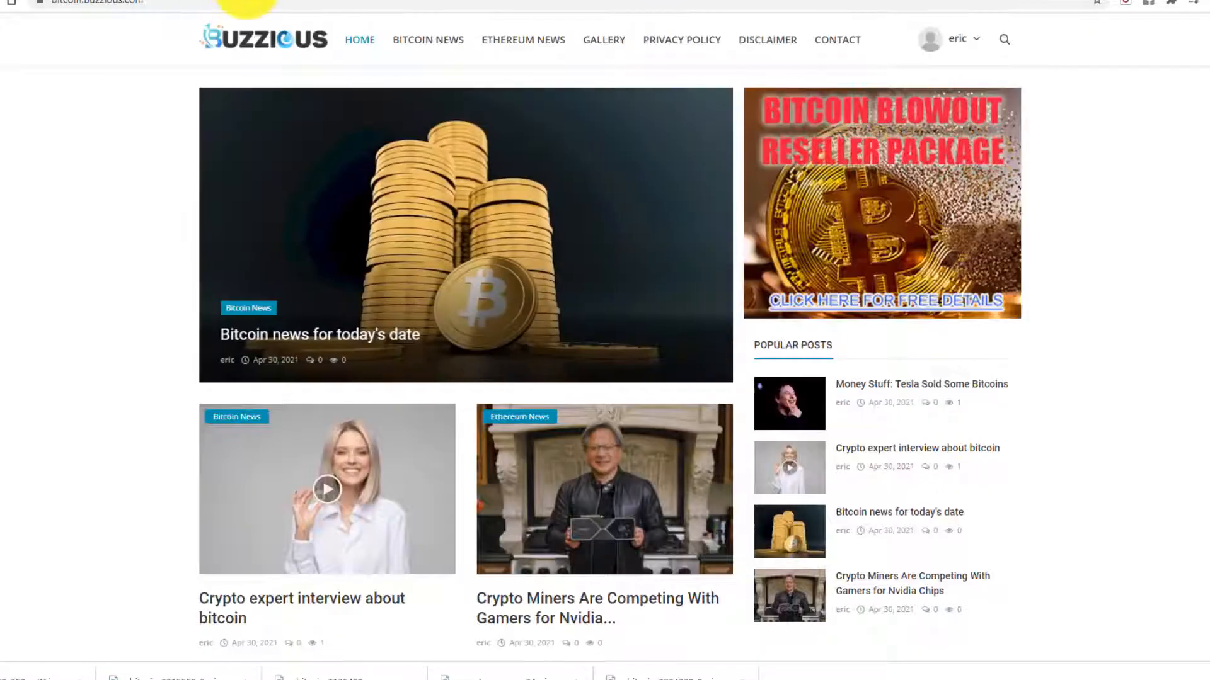
click(437, 42)
scroll(237, 181, down, 8)
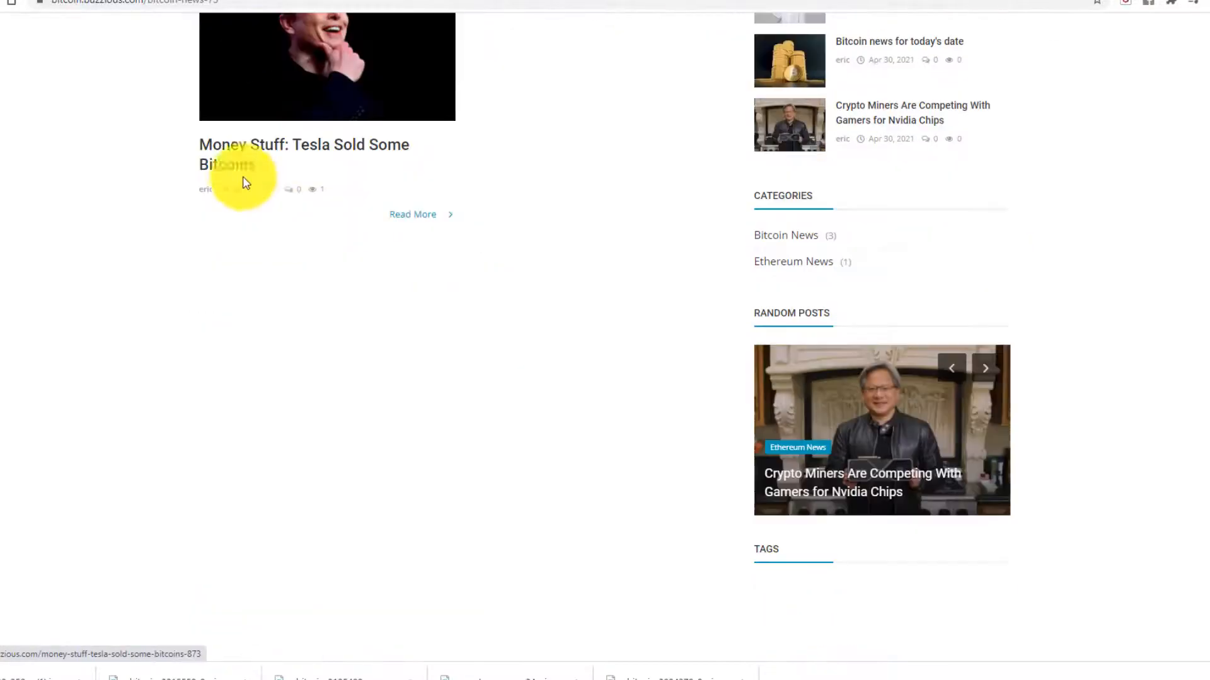
scroll(270, 233, up, 5)
scroll(271, 233, up, 3)
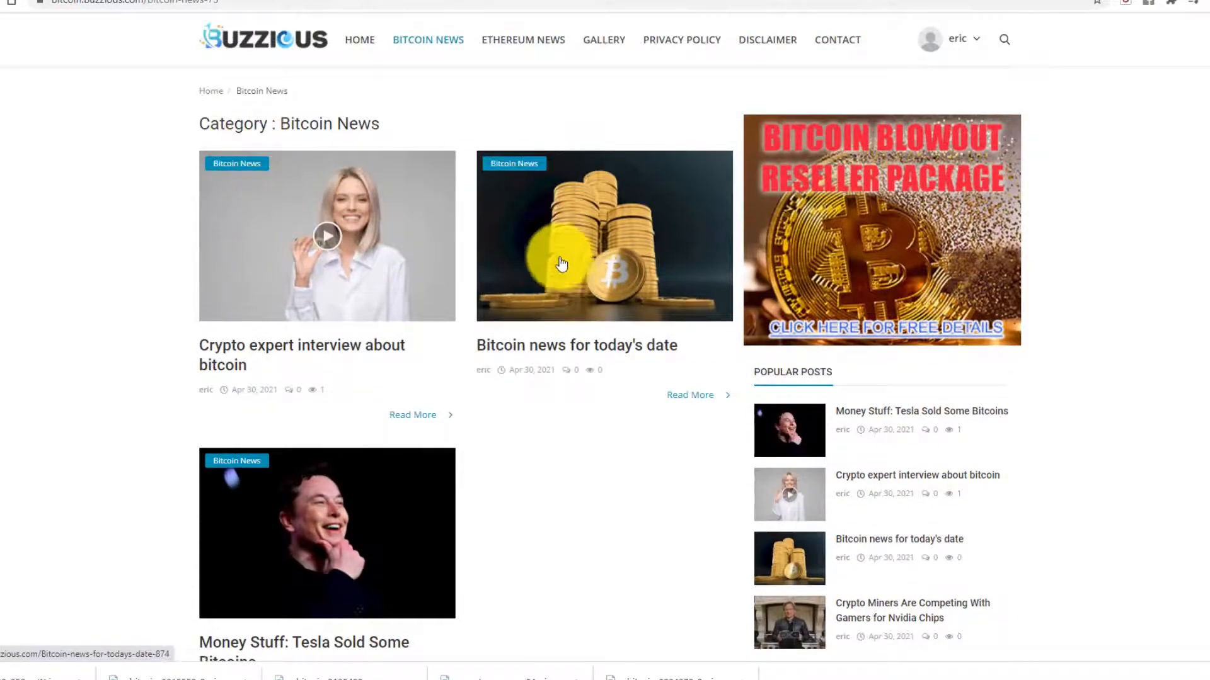
scroll(392, 305, down, 6)
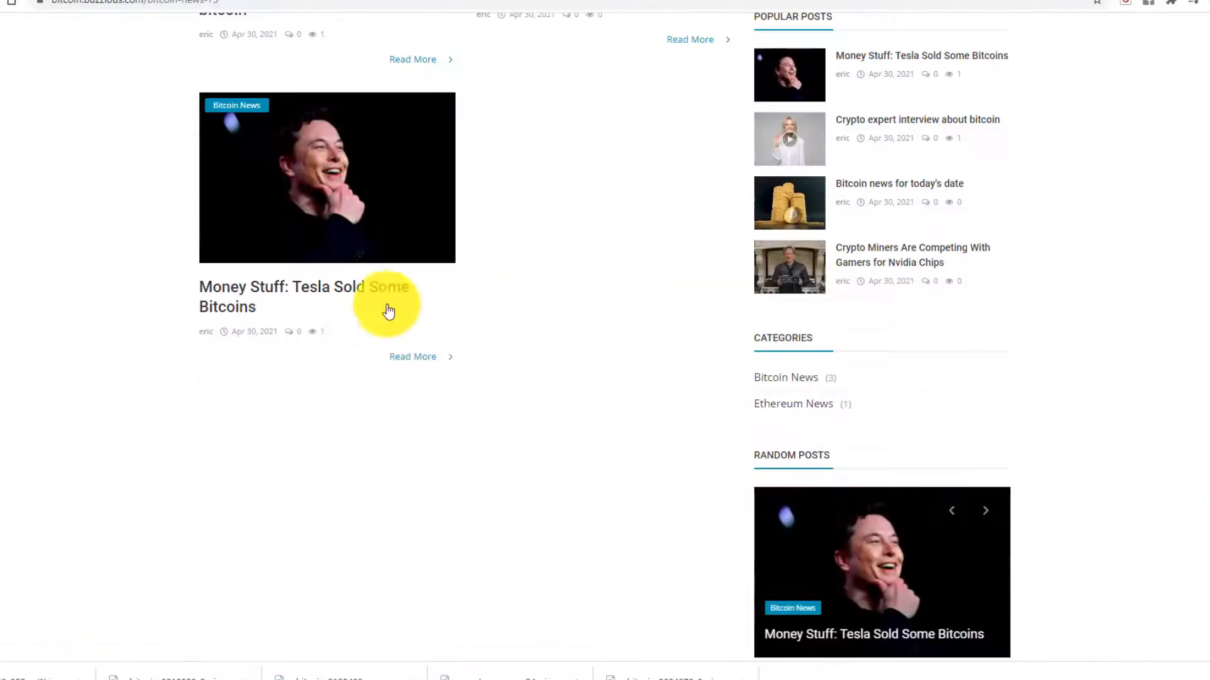
scroll(315, 252, up, 3)
scroll(315, 252, up, 2)
scroll(521, 405, down, 6)
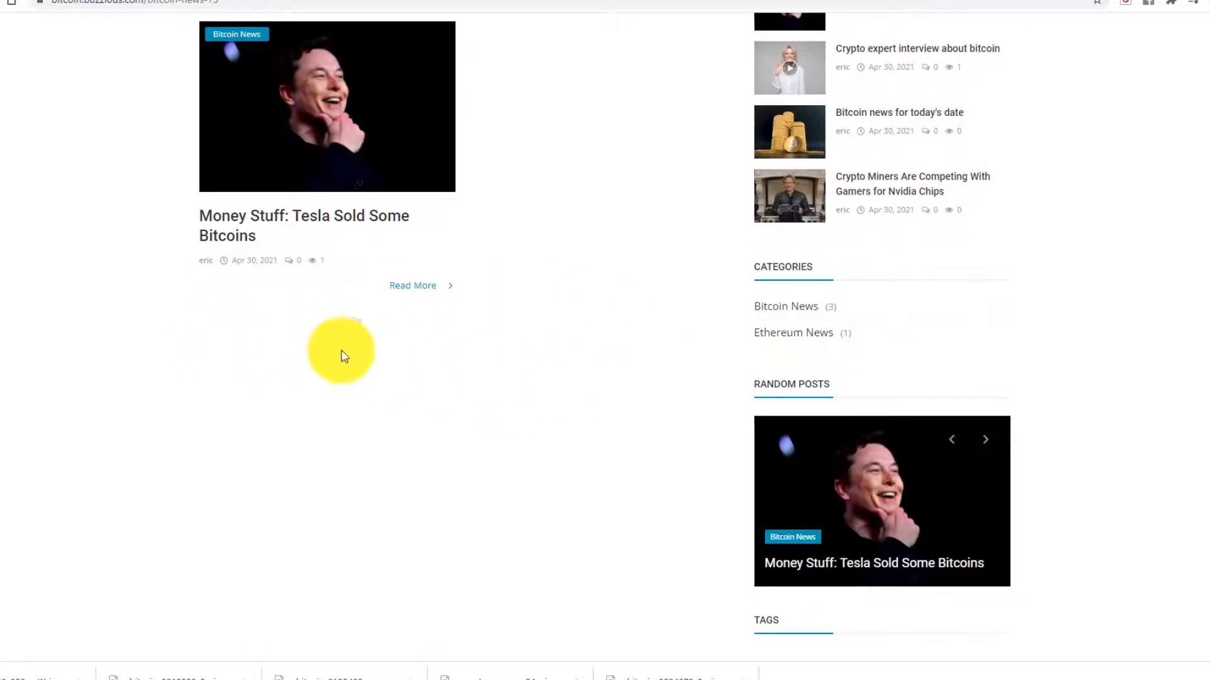
scroll(353, 315, up, 7)
click(50, 0)
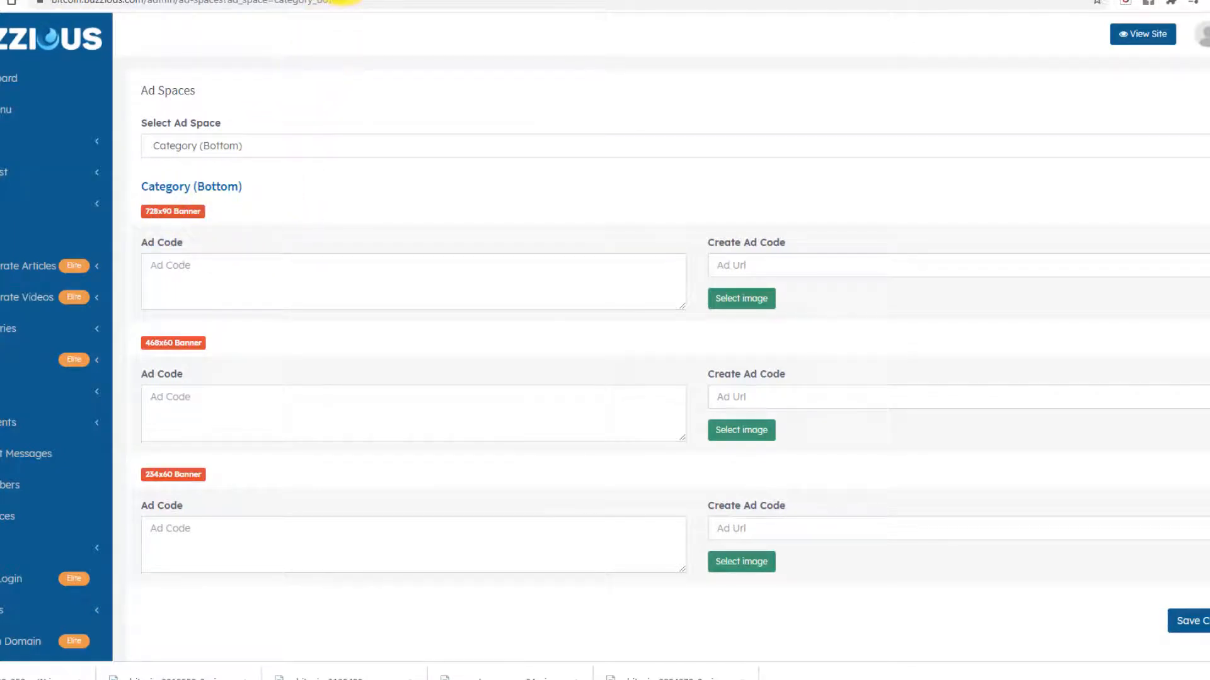
click(344, 1)
scroll(466, 352, down, 15)
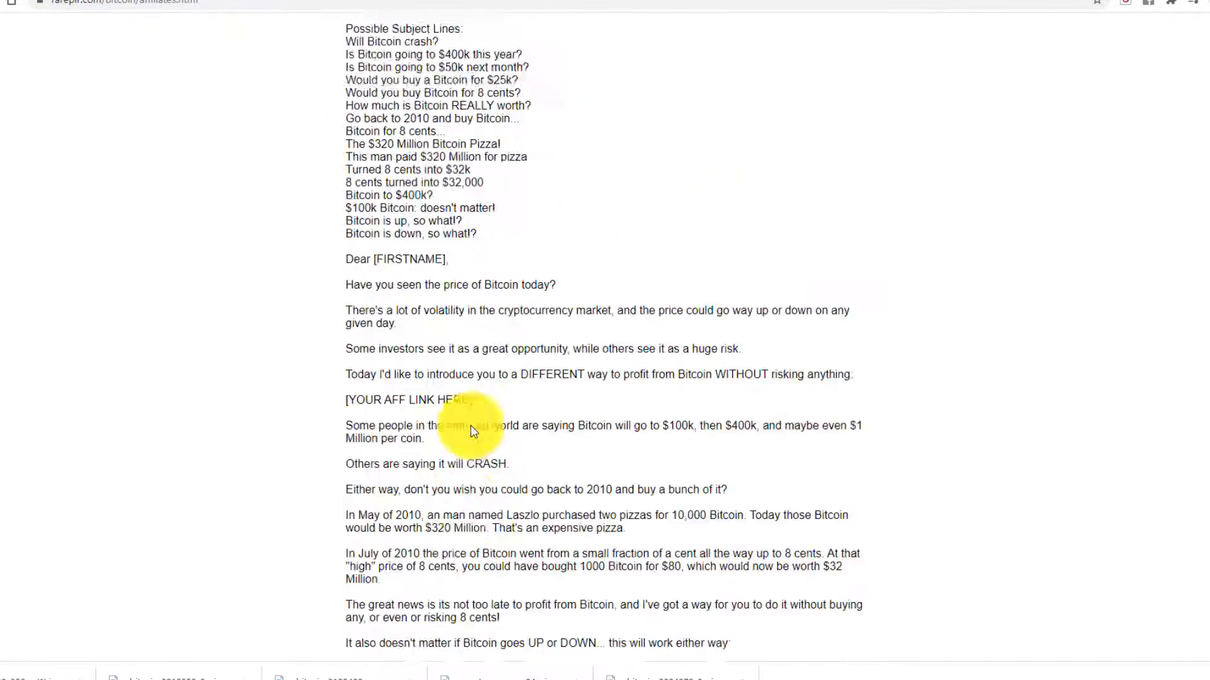
- Copy the first 728x90 banner's image address and start editing the Category (Bottom) 728x90 Ad Code
scroll(474, 431, down, 20)
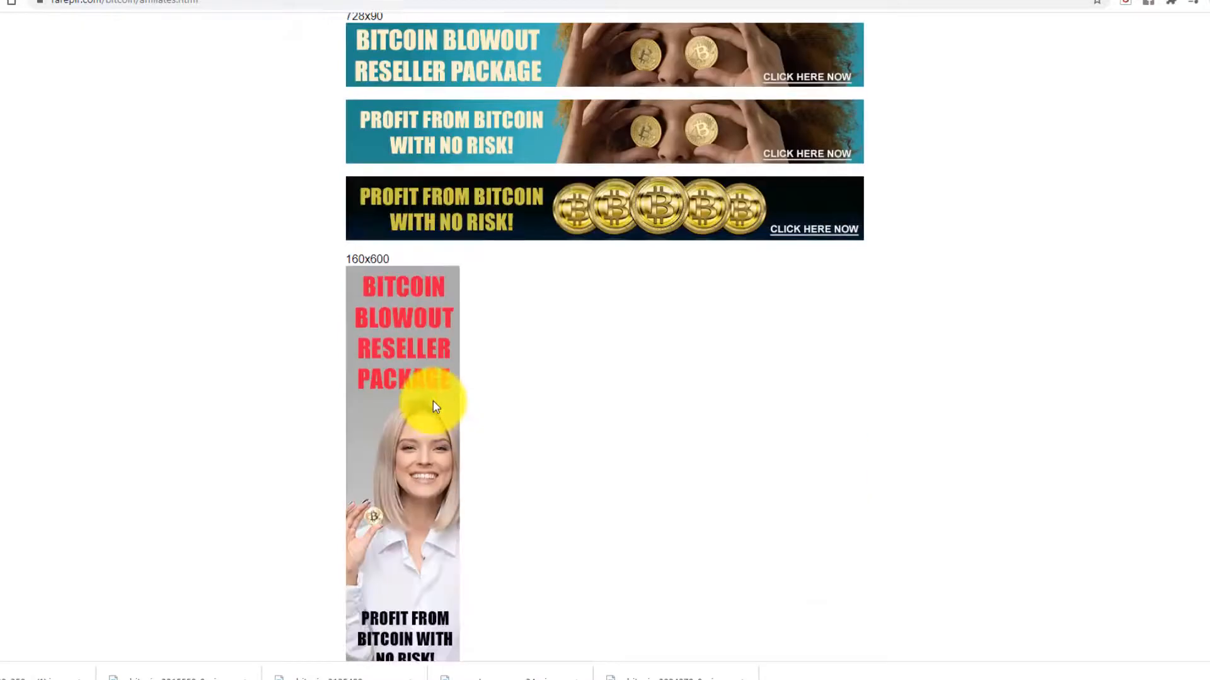
scroll(433, 401, up, 2)
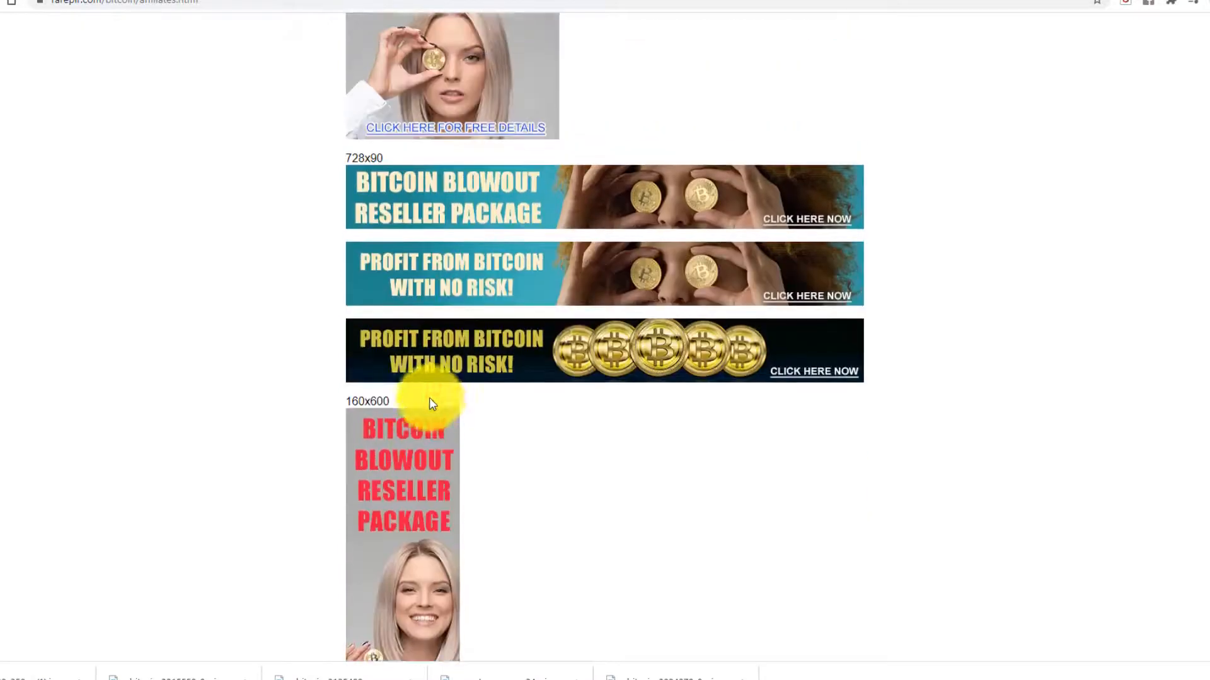
right_click(498, 184)
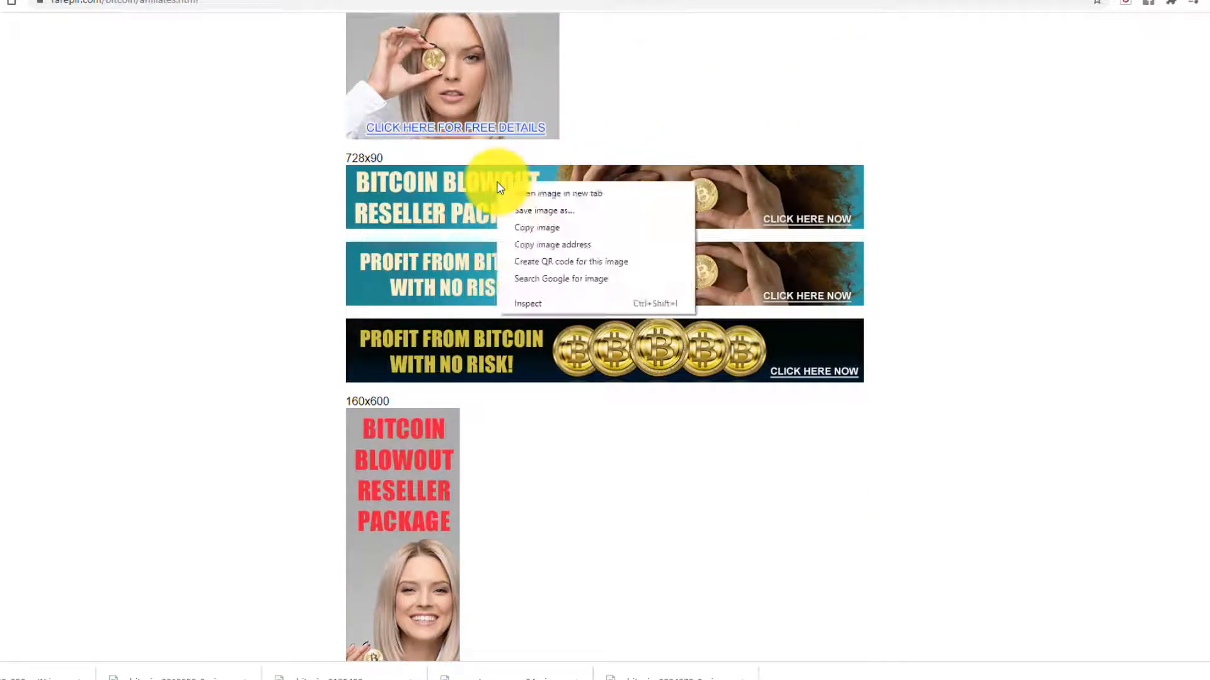
click(538, 250)
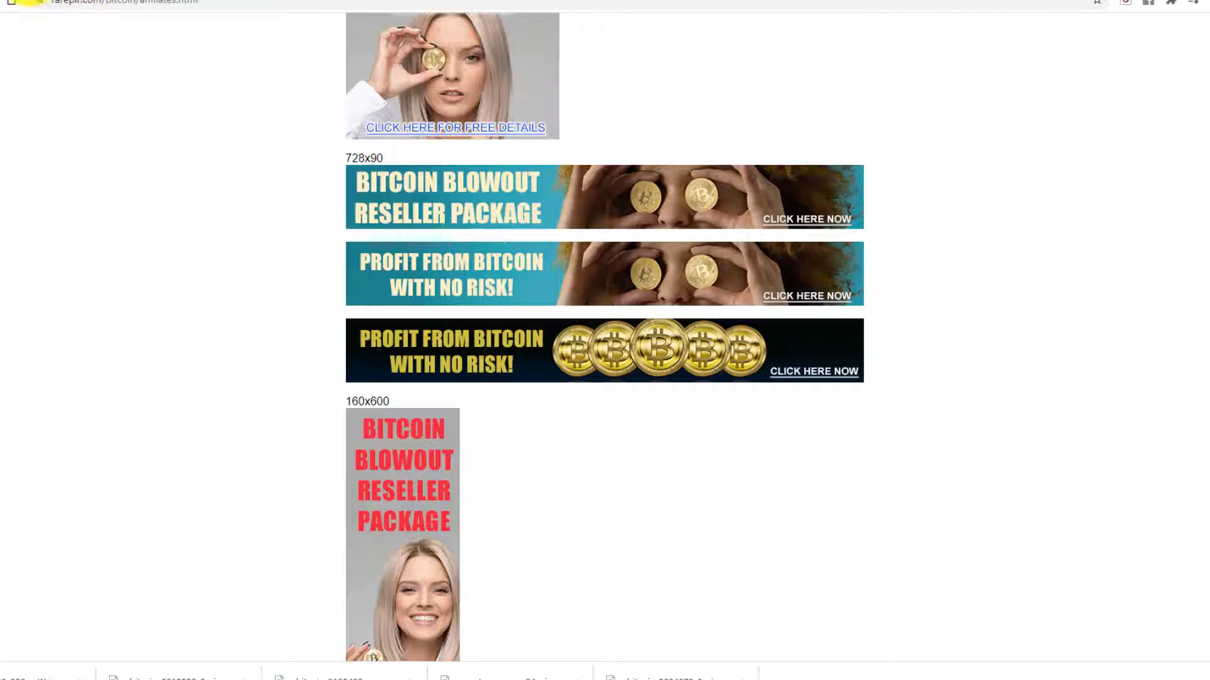
click(32, 2)
click(199, 265)
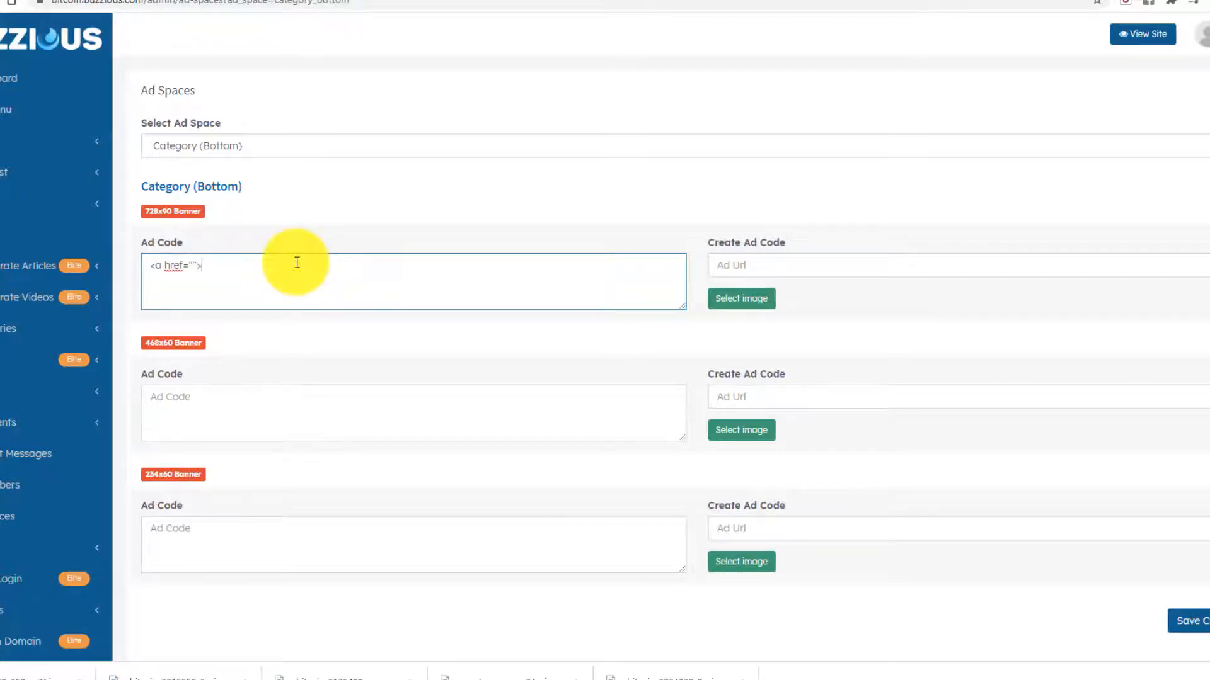
- Add an img src tag with the pasted banner728x90-a.jpg address to the 728x90 Ad Code
text(im)
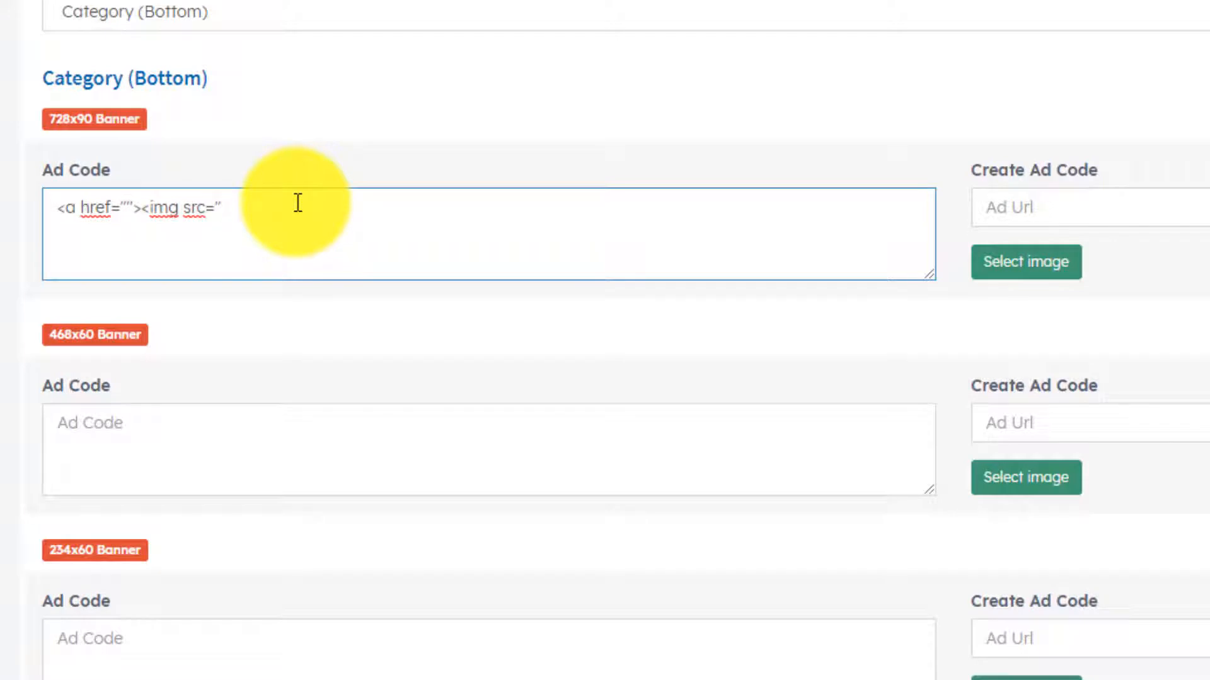
text(g src=")
key(ctrl+v)
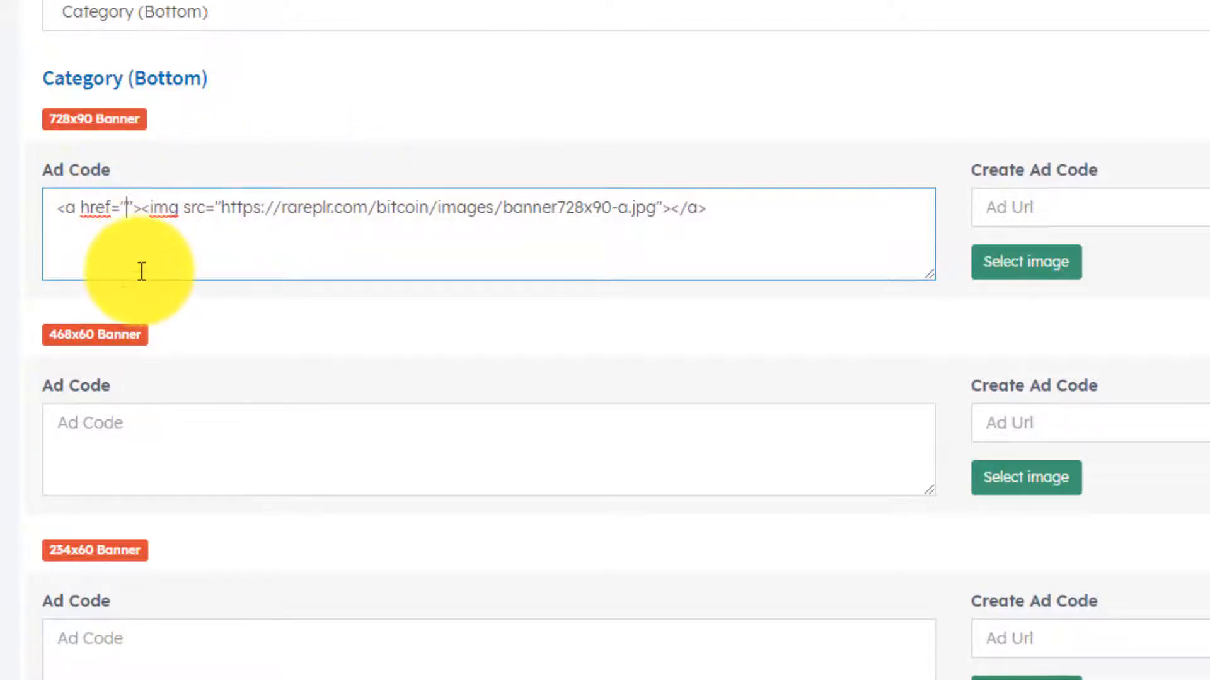
text(https)
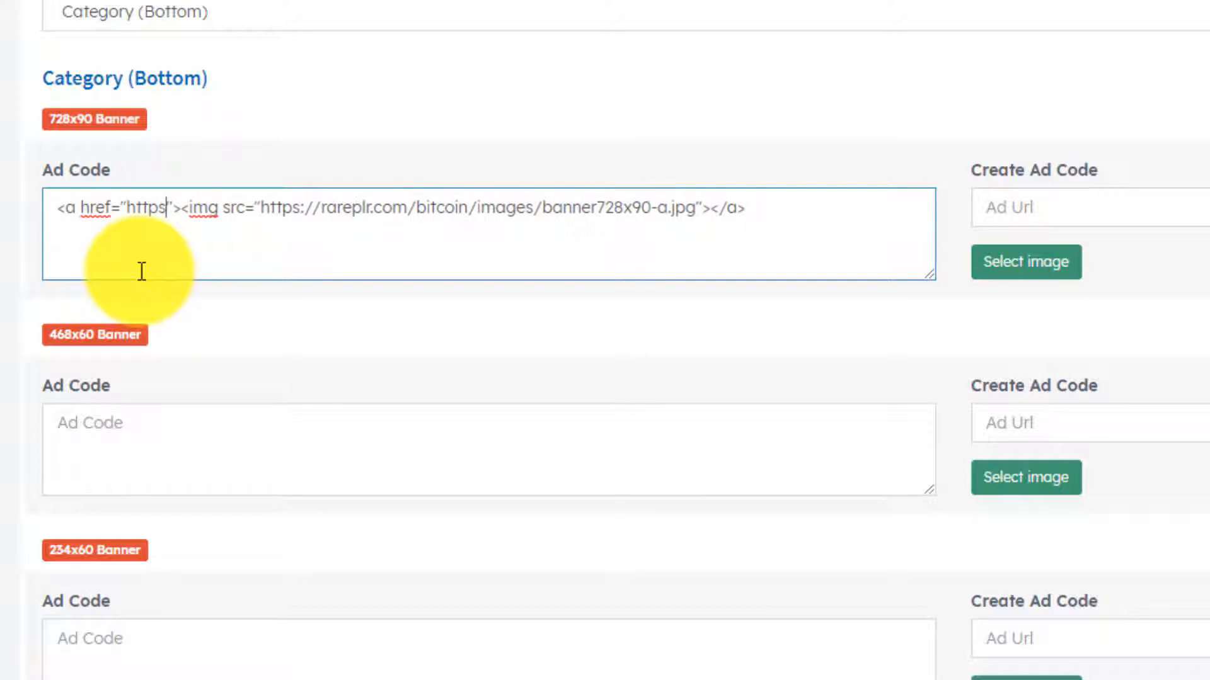
text(://)
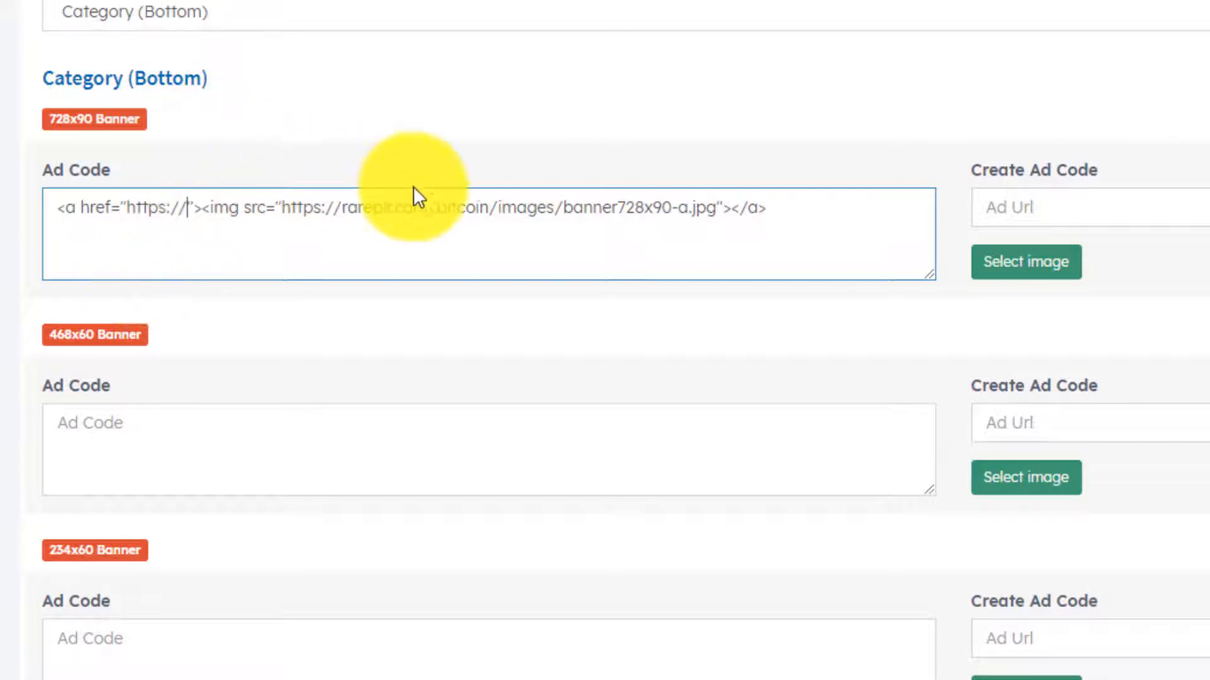
drag(497, 199, 261, 224)
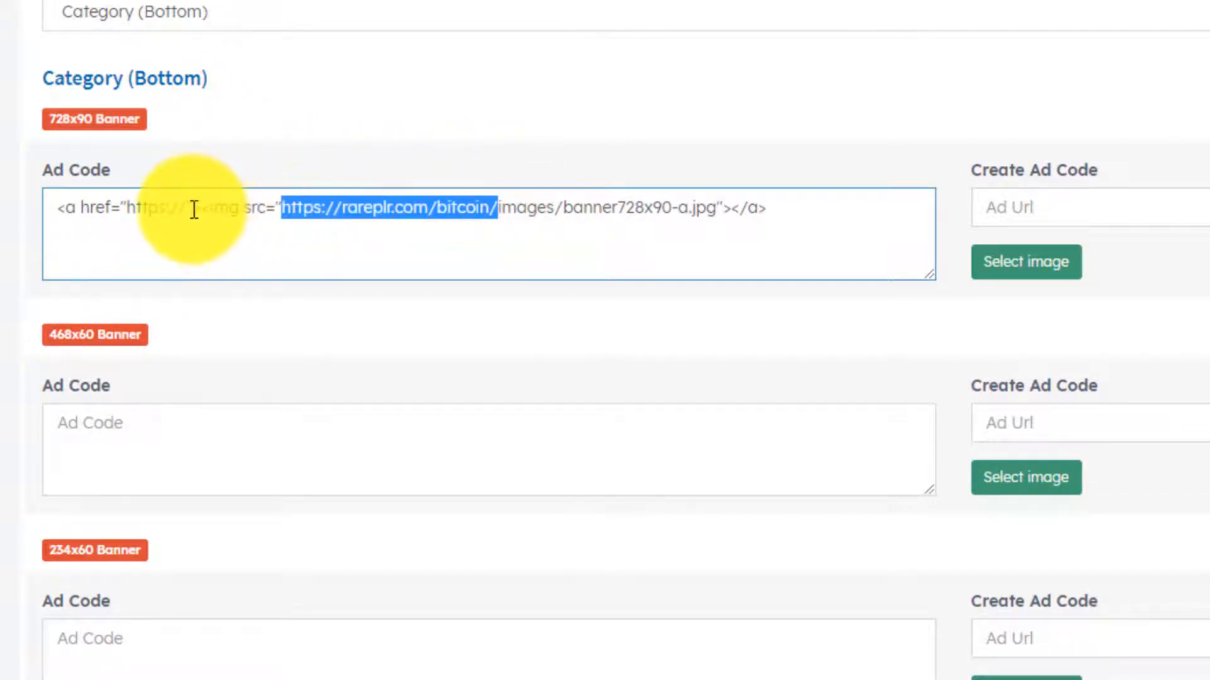
drag(194, 209, 183, 203)
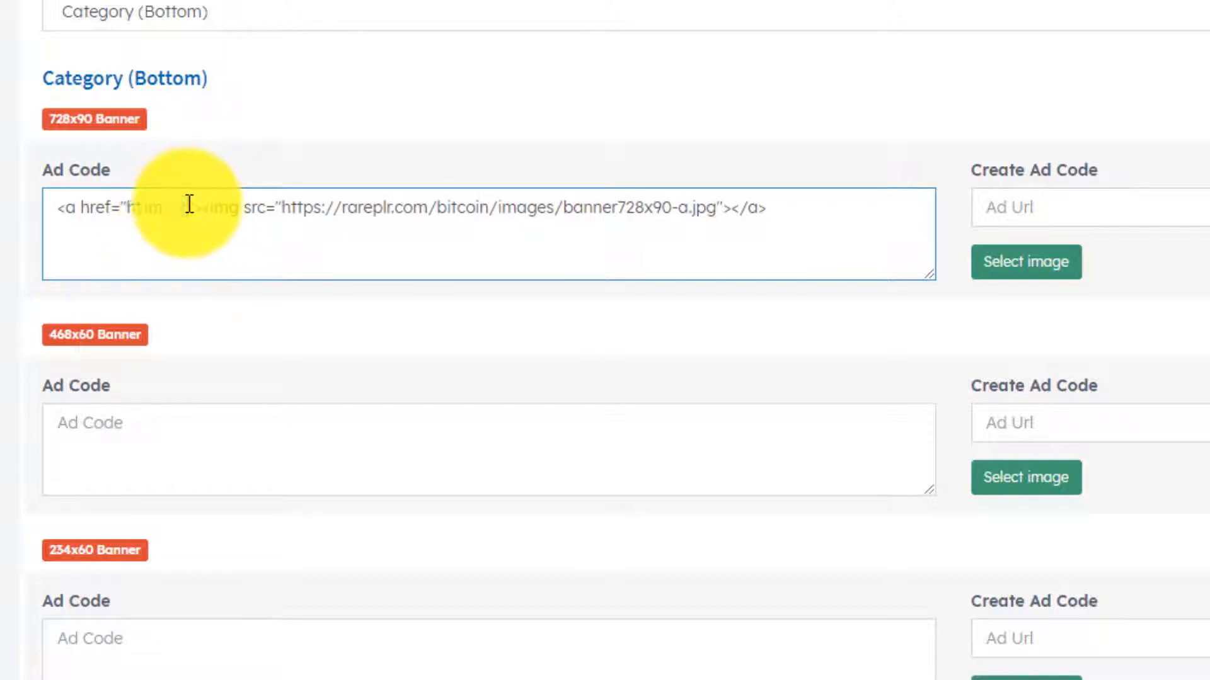
key(ctrl+v)
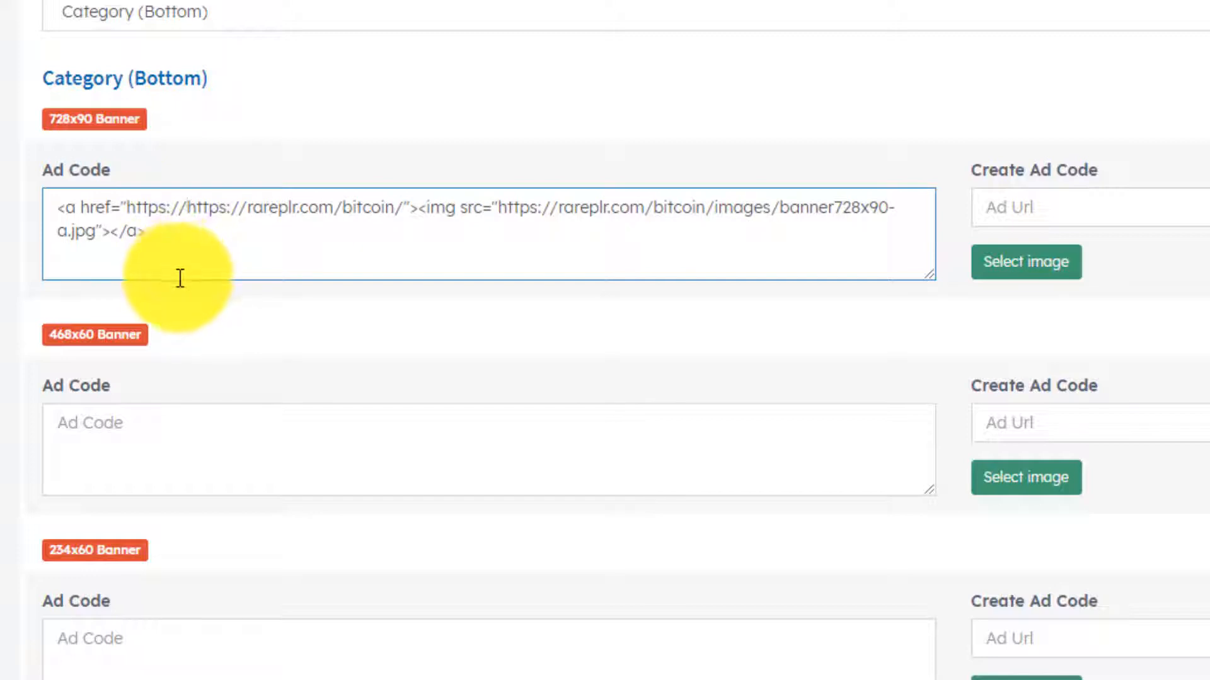
key(BackSpace)
key(BackSpace)
key(BackSpace)
key(BackSpace)
key(BackSpace)
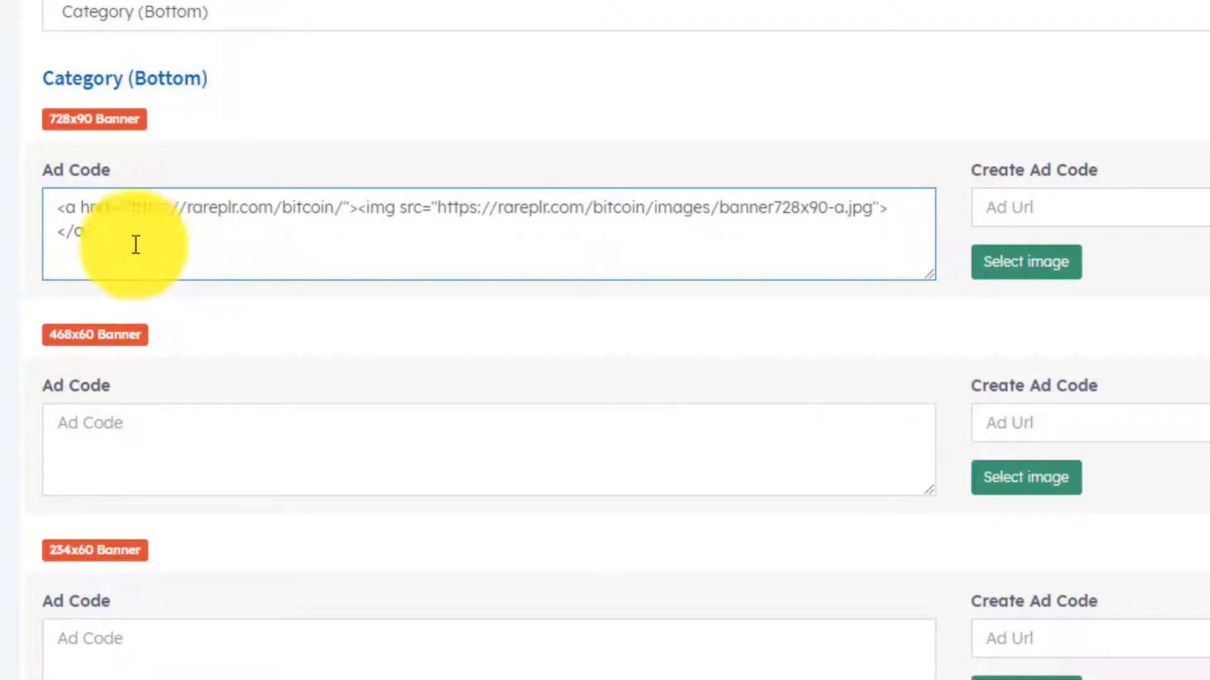
drag(51, 203, 122, 228)
click(129, 232)
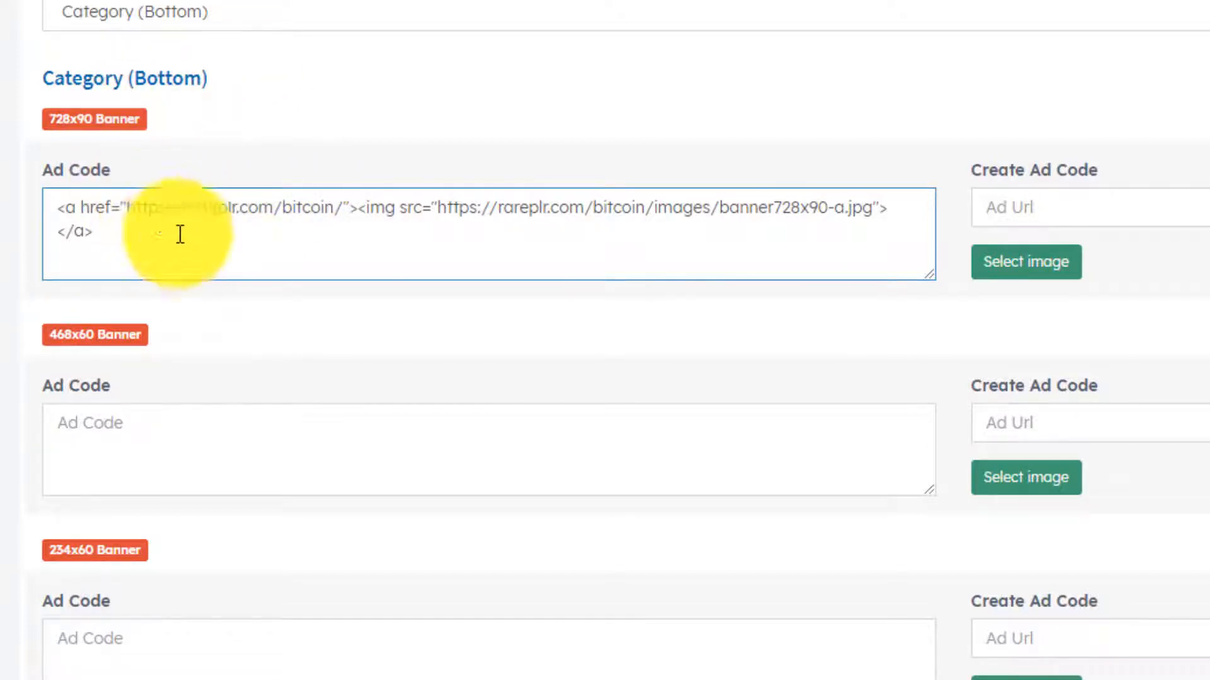
drag(111, 236, 46, 205)
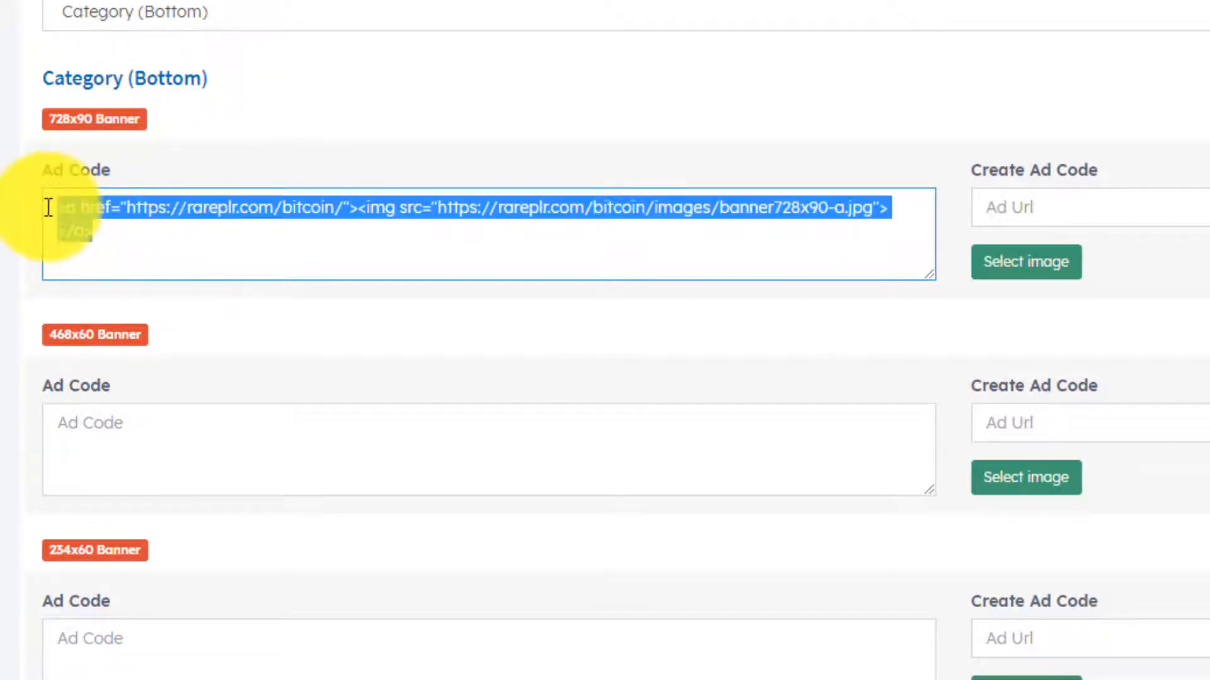
click(170, 243)
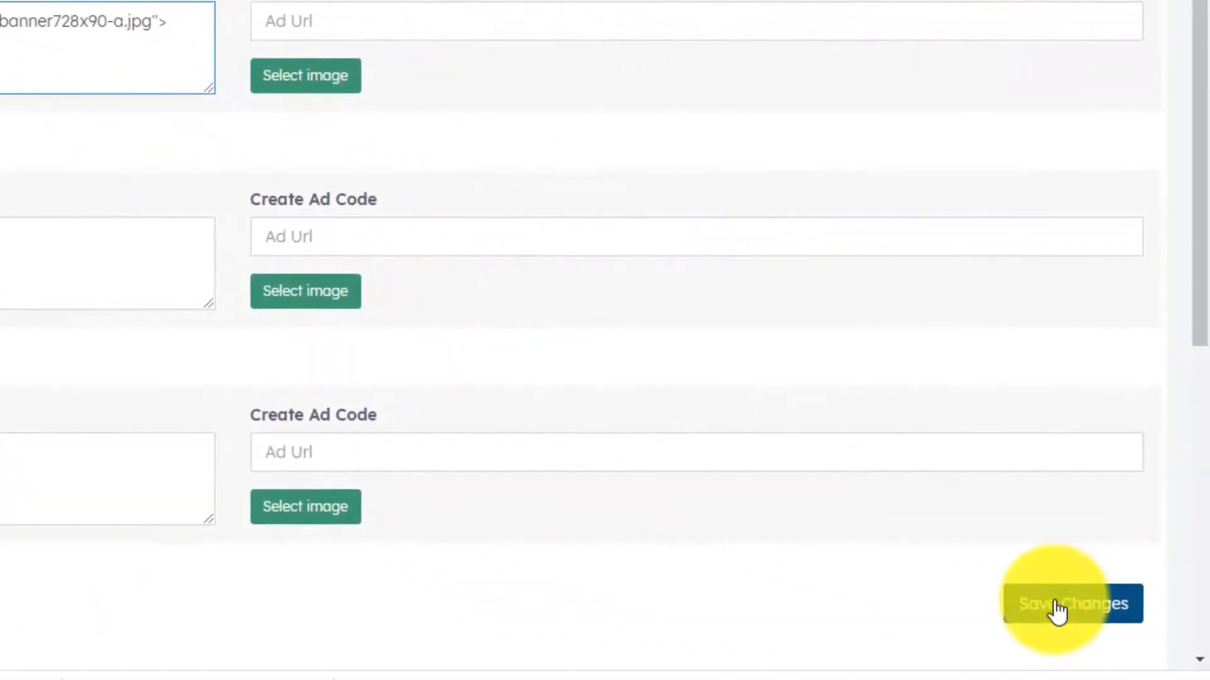
scroll(742, 402, up, 1)
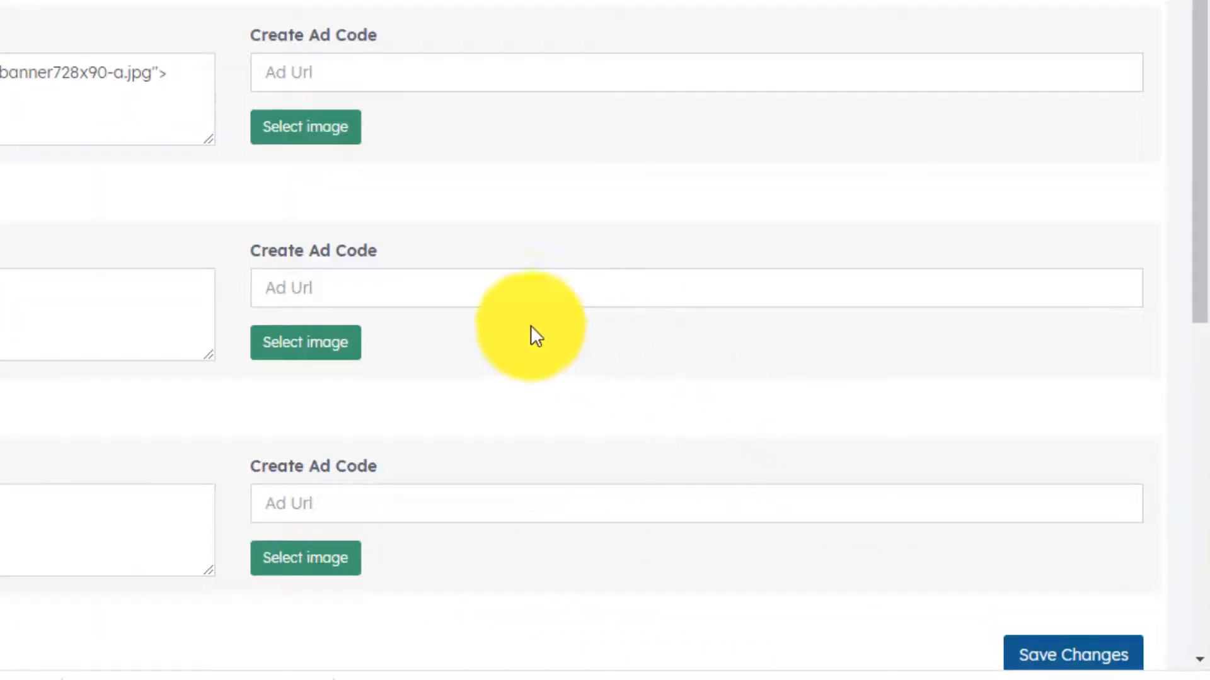
click(135, 13)
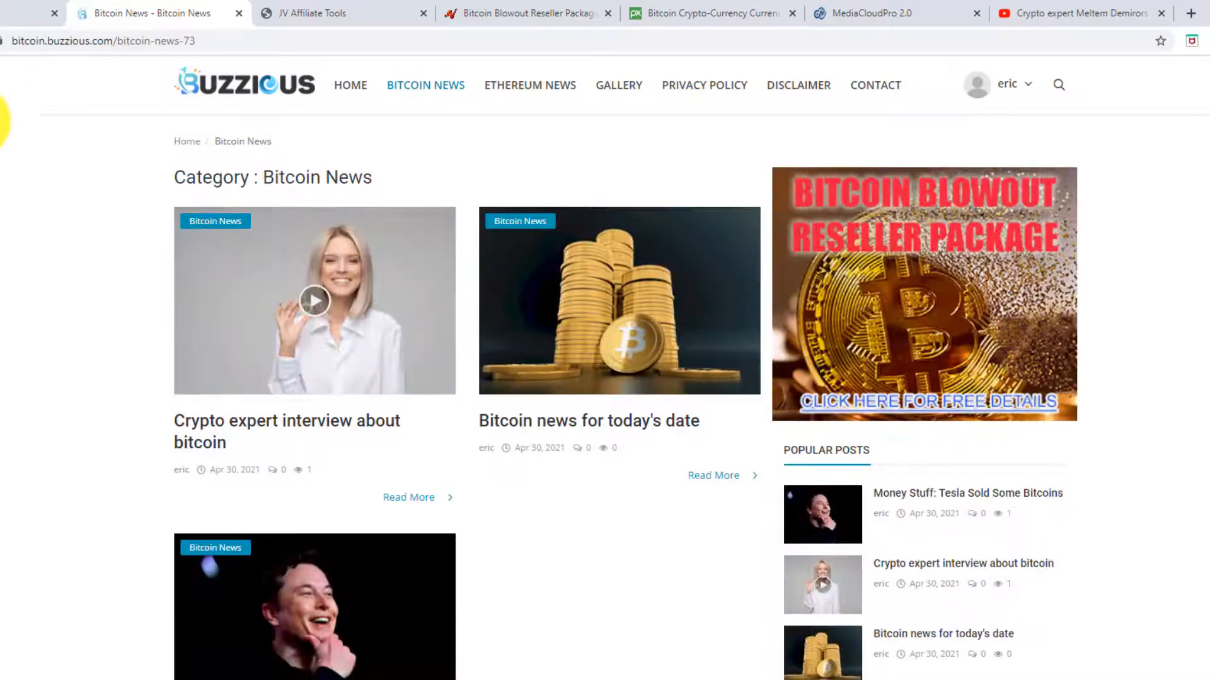
scroll(3, 154, down, 3)
scroll(3, 156, down, 5)
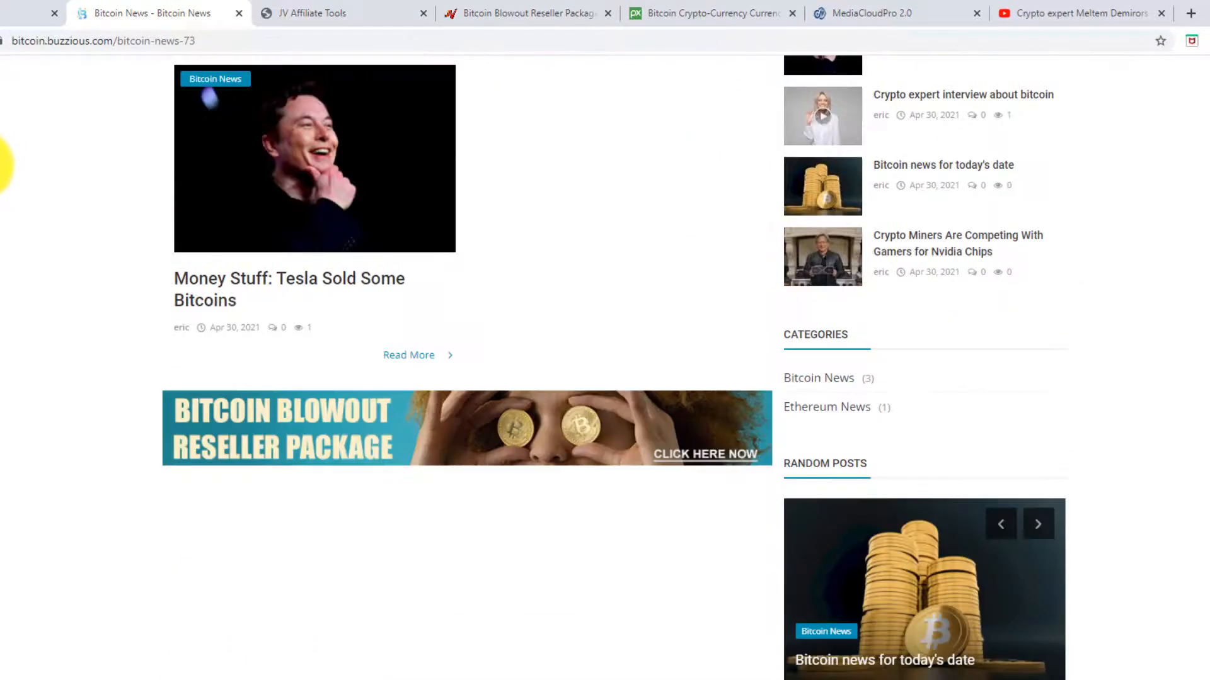
scroll(10, 239, up, 8)
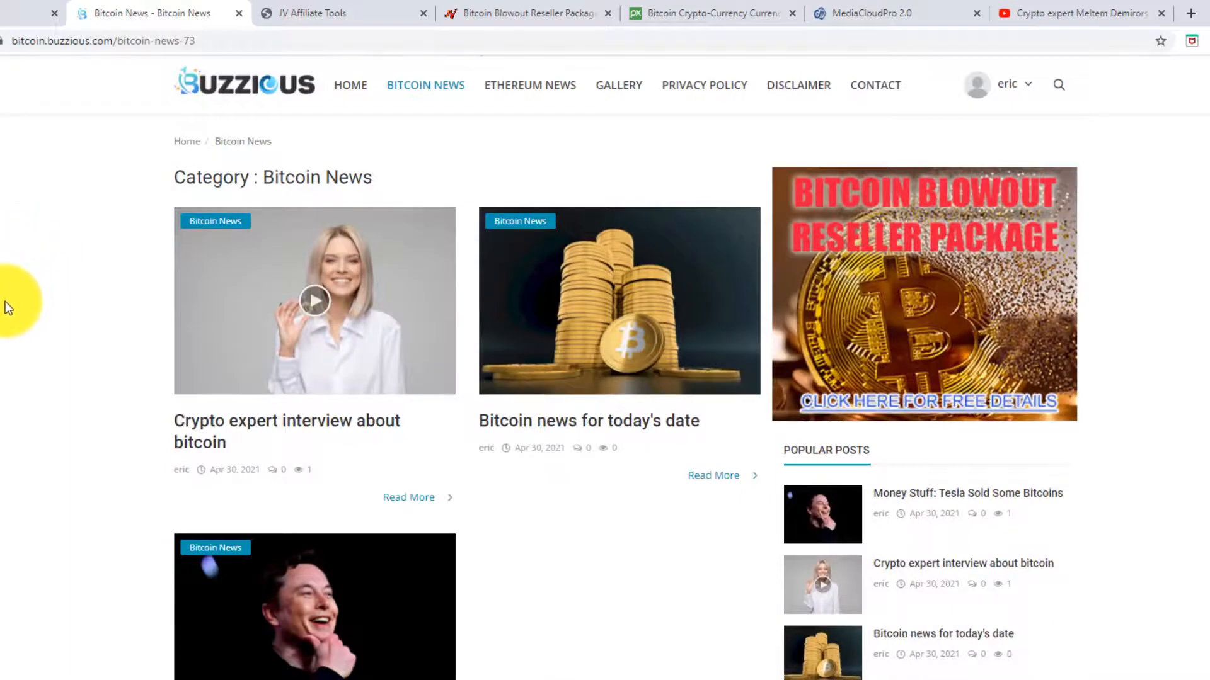
scroll(5, 301, down, 8)
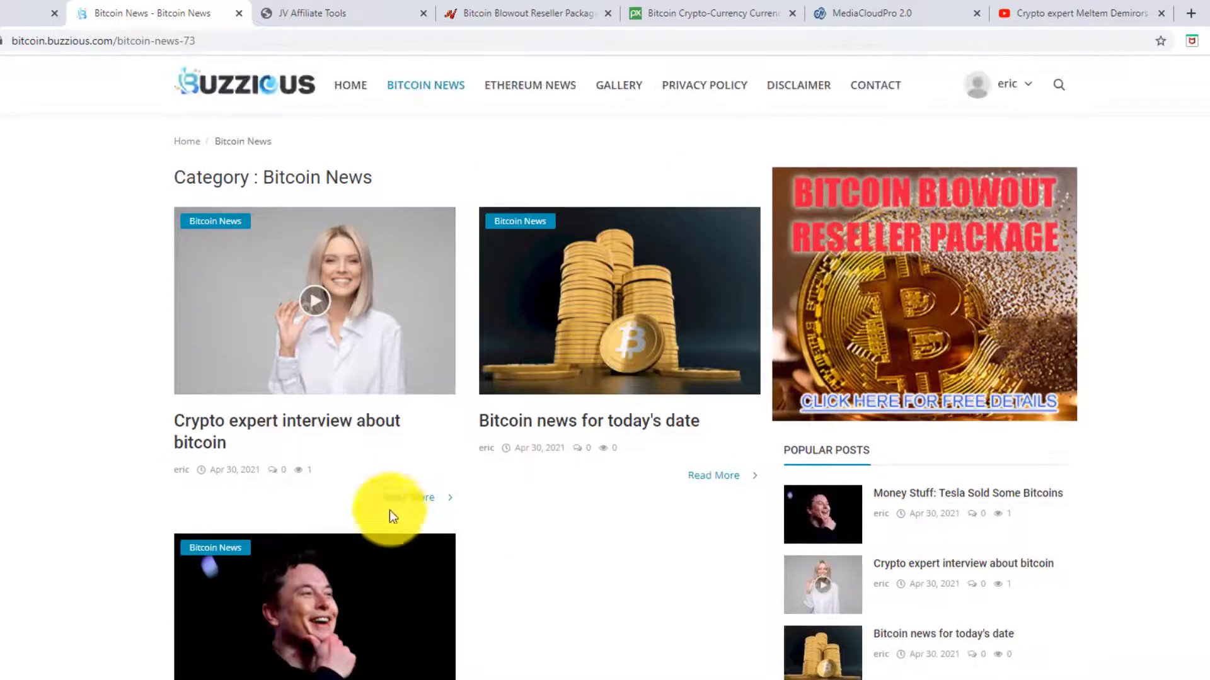
click(8, 13)
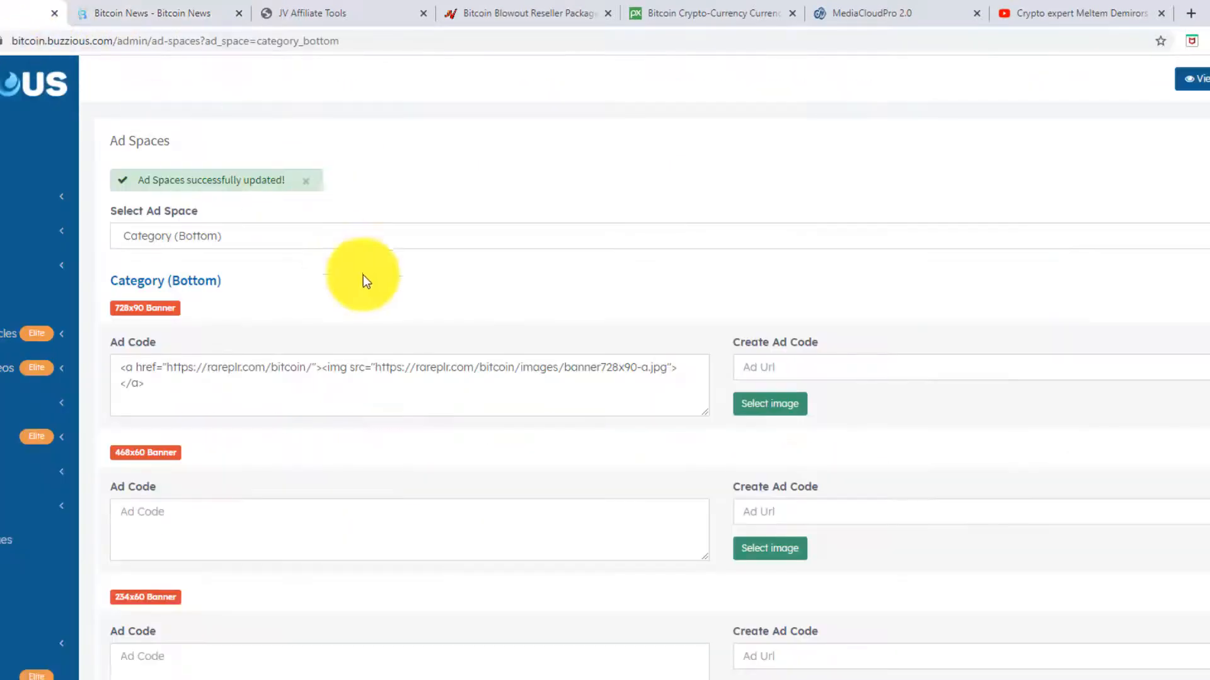
- Select the Index (Bottom) ad space and start editing its 468x60 Ad Code box
scroll(371, 539, down, 5)
scroll(384, 560, up, 4)
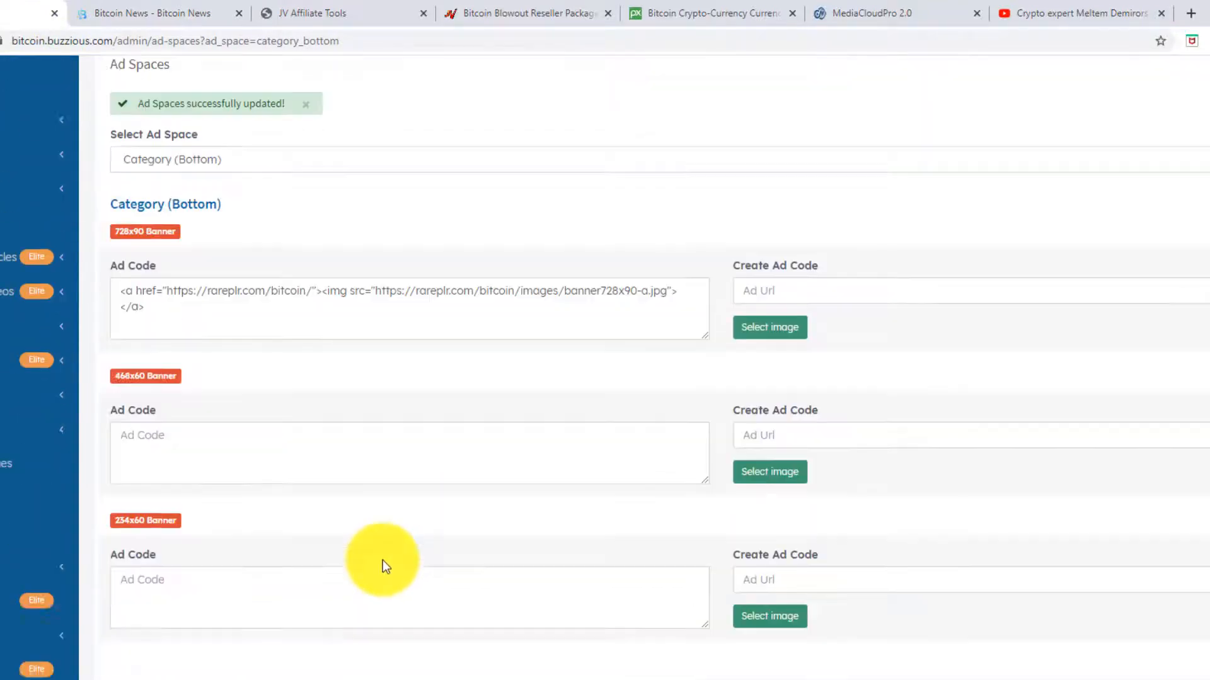
scroll(383, 560, up, 1)
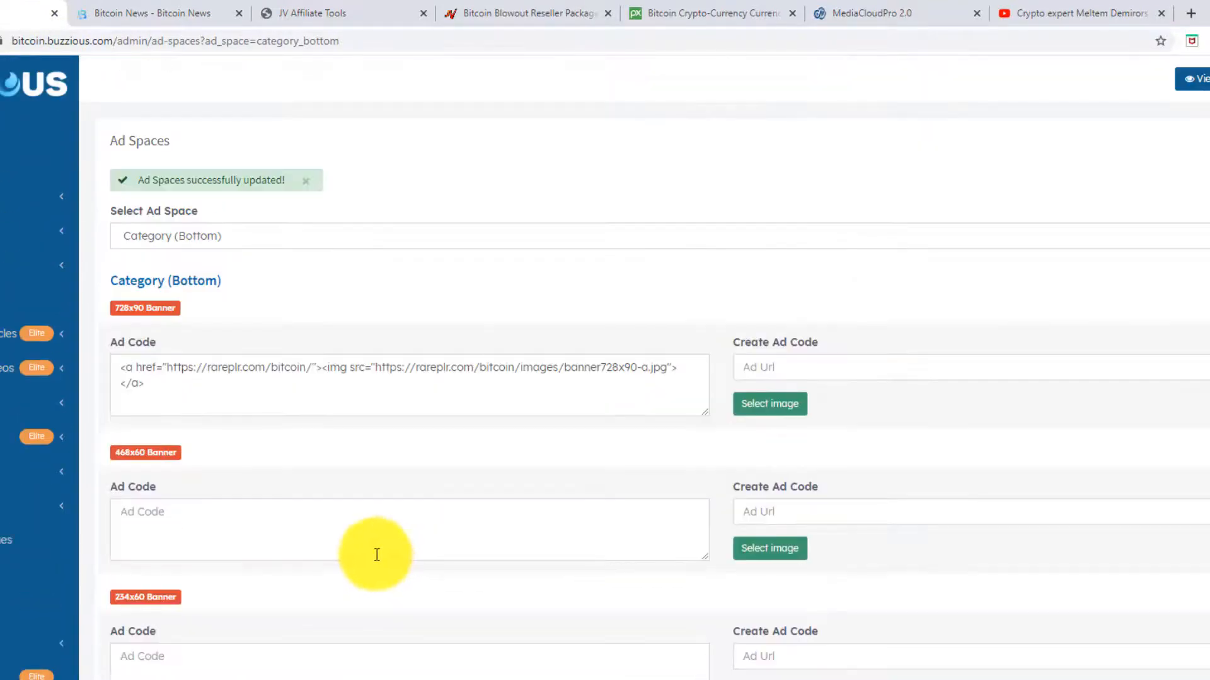
click(284, 239)
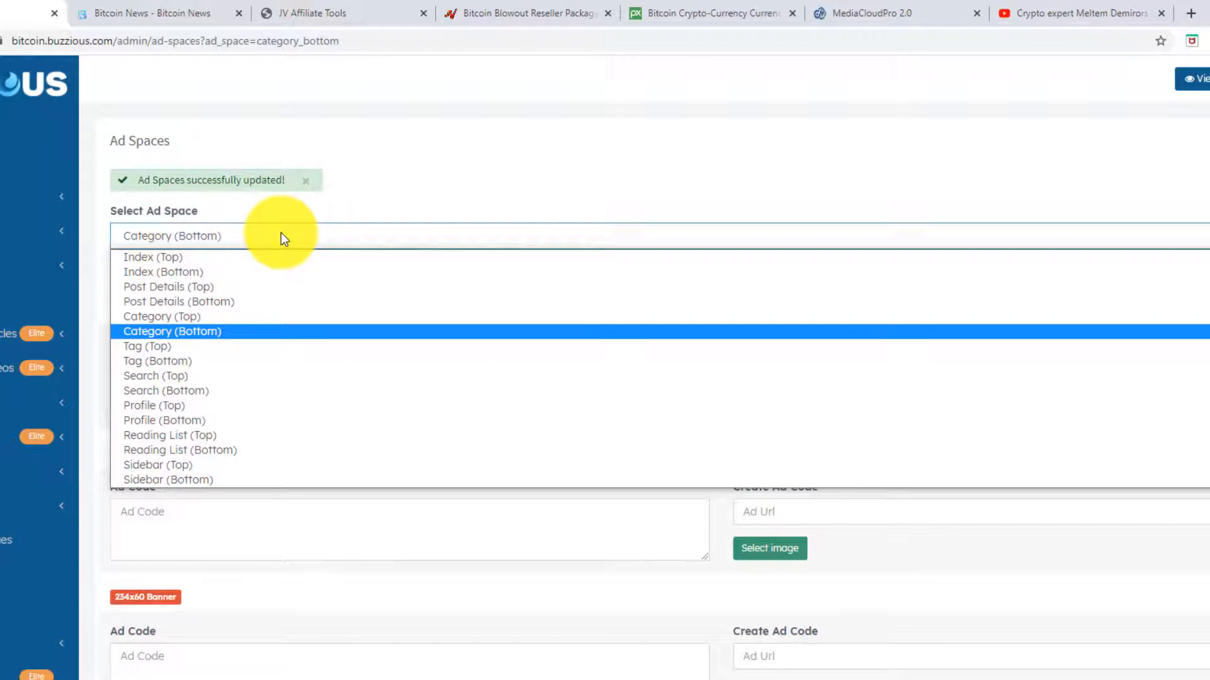
click(179, 271)
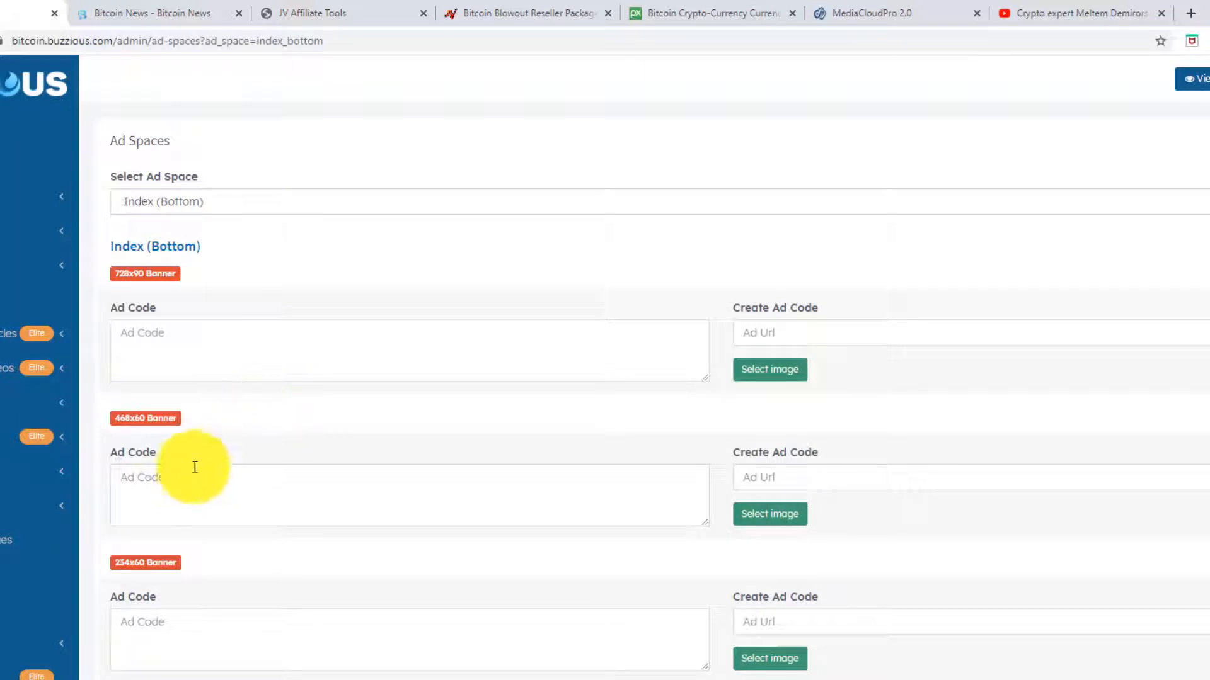
click(179, 201)
click(179, 201)
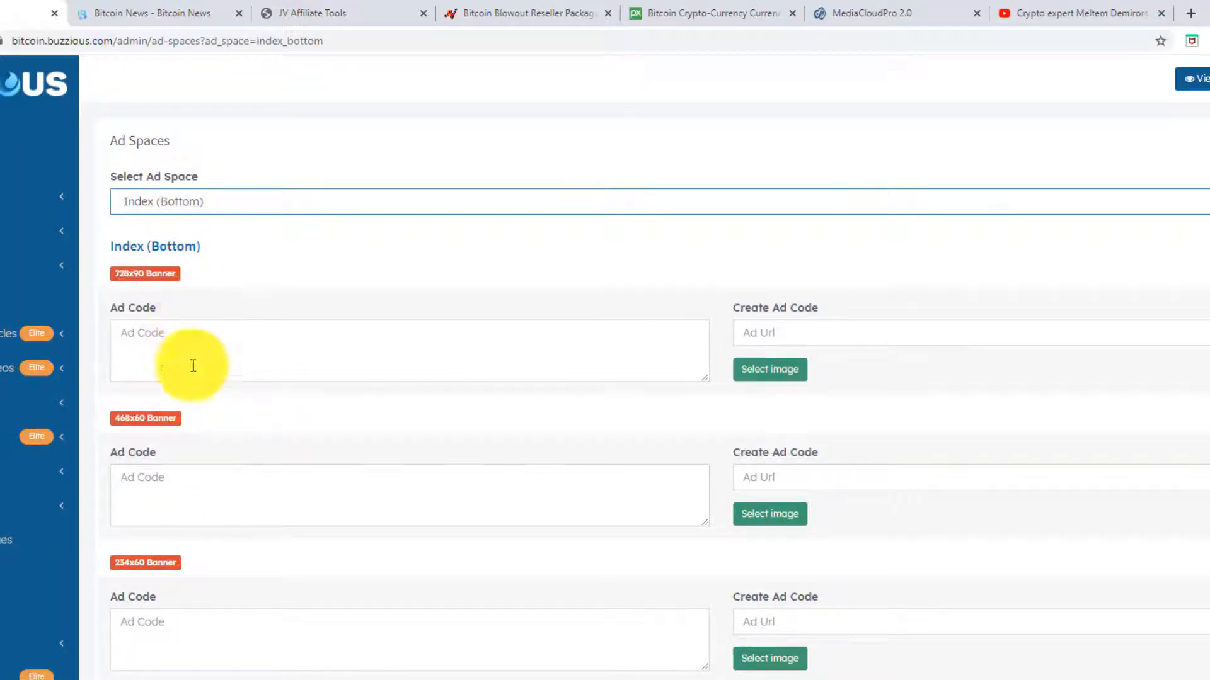
click(188, 481)
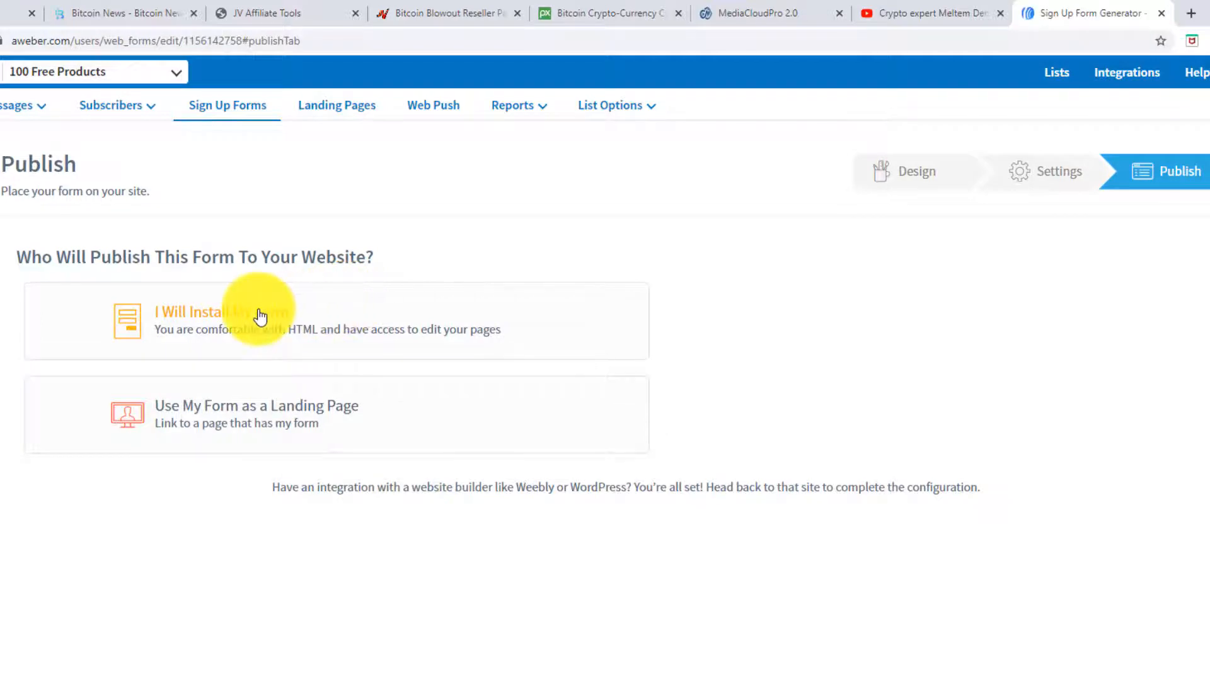
- Reveal and select the 100freebies form's JavaScript embed snippet, then return to Buzzious
click(258, 313)
scroll(258, 429, down, 3)
click(216, 392)
key(ctrl+c)
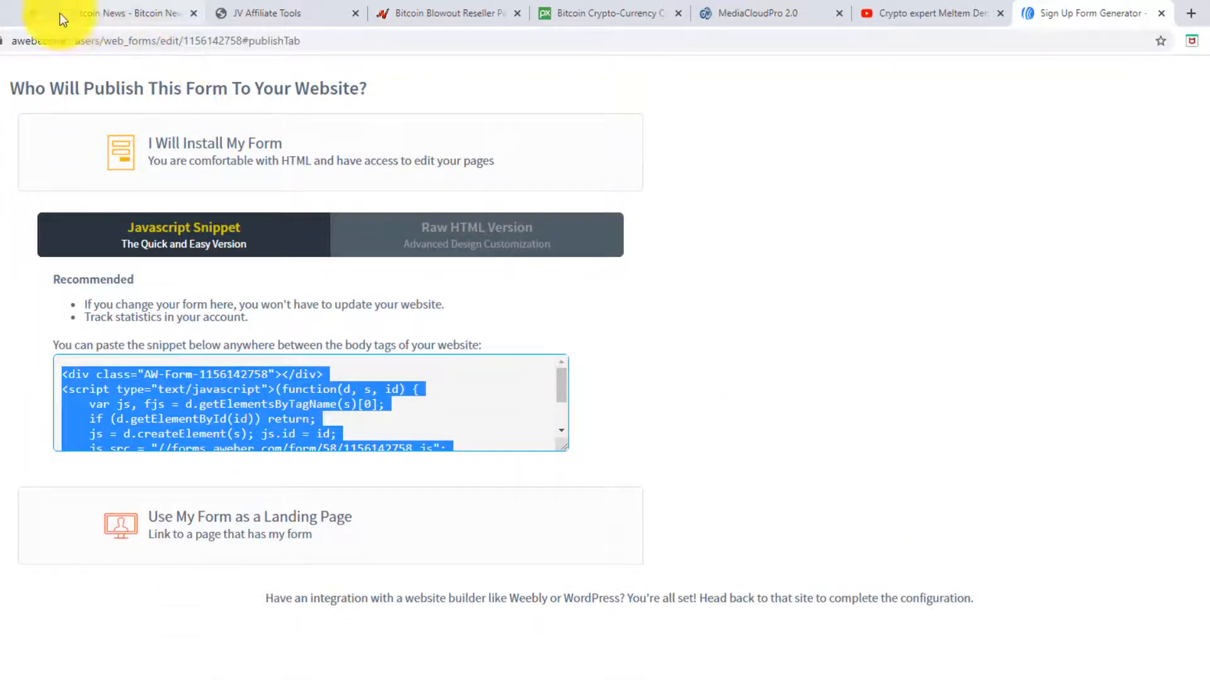
click(101, 14)
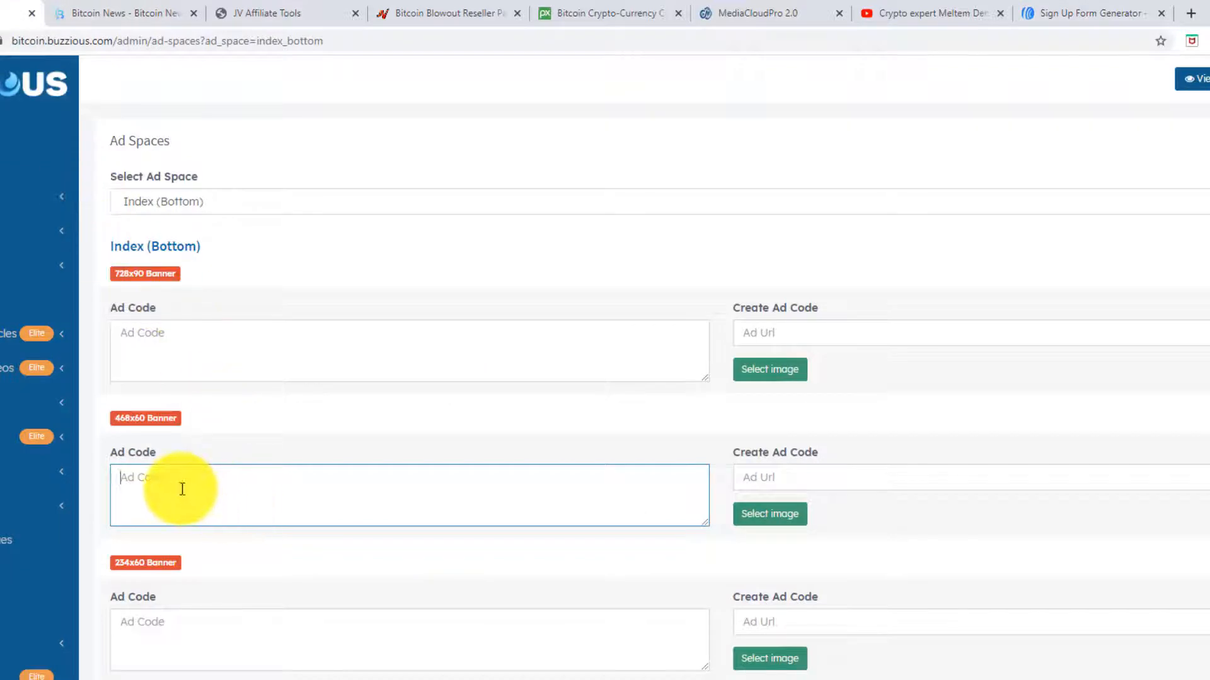
- Paste the AWeber snippet into the Index (Bottom) 468x60 Ad Code, save, and view the home page
key(ctrl+v)
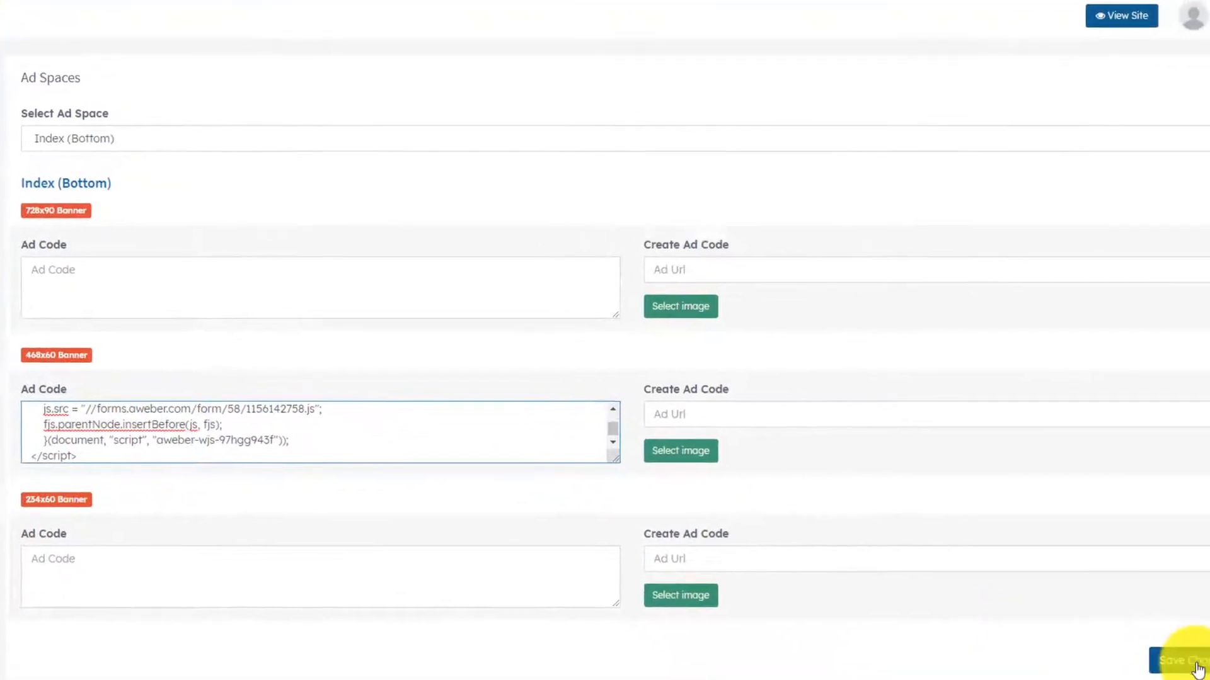
click(1142, 624)
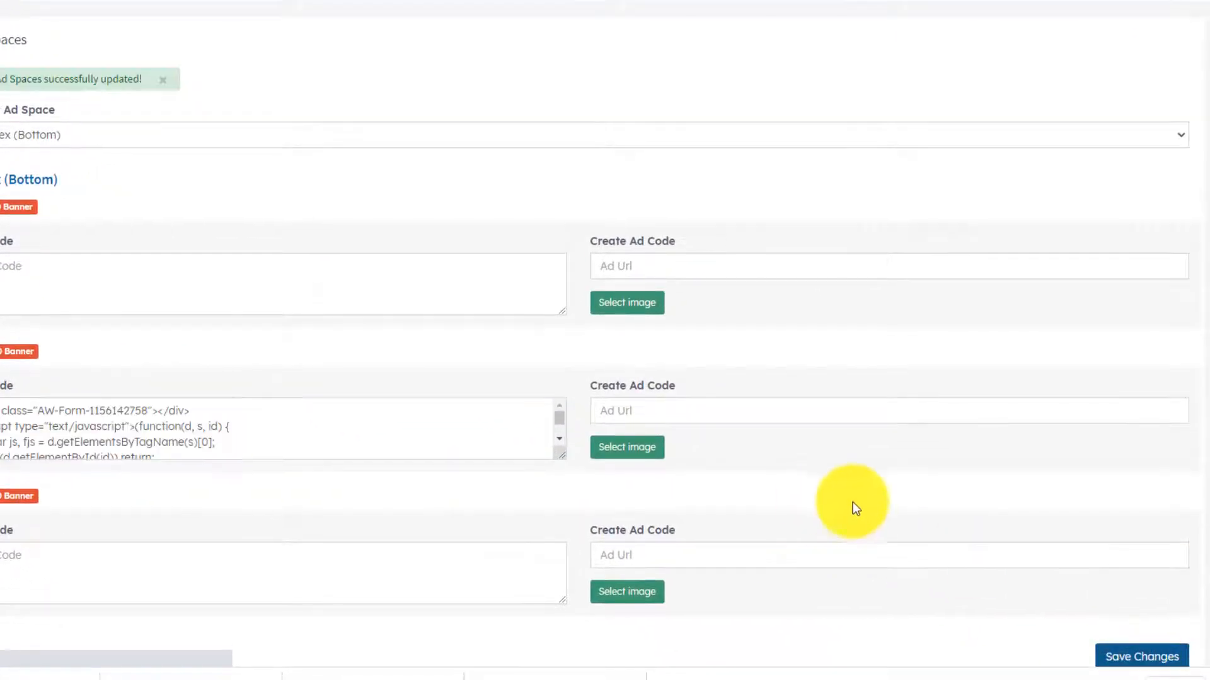
click(50, 0)
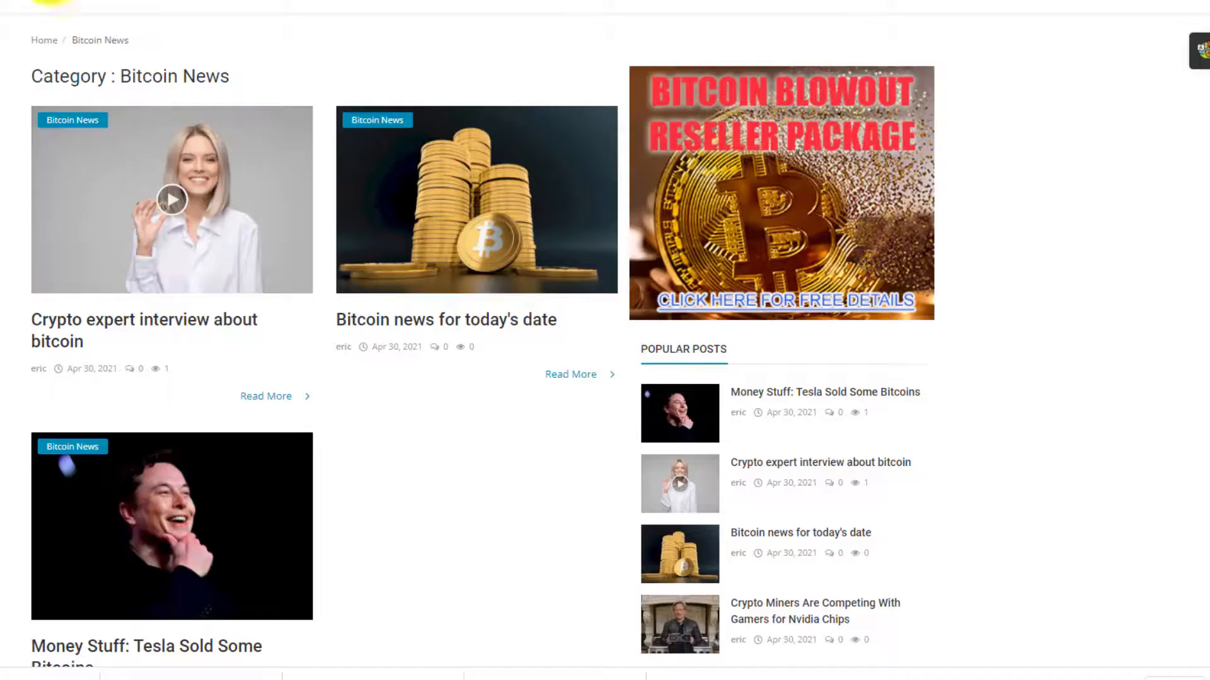
click(82, 0)
scroll(605, 340, down, 7)
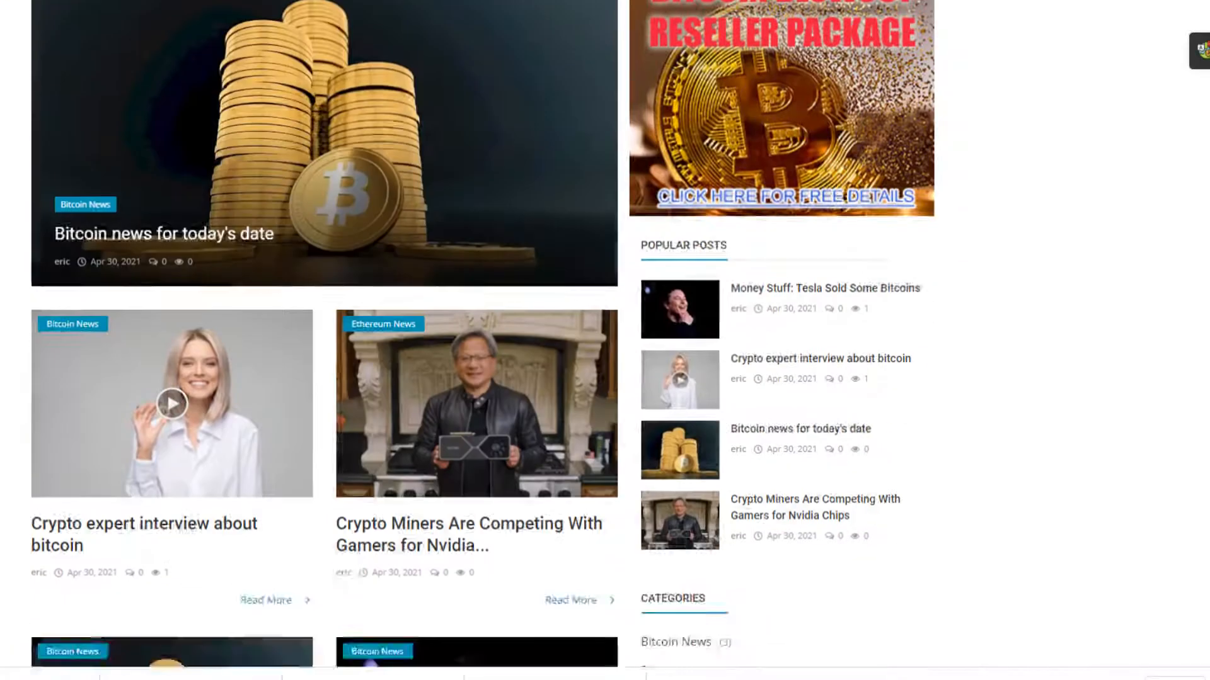
scroll(605, 340, down, 6)
scroll(605, 340, up, 9)
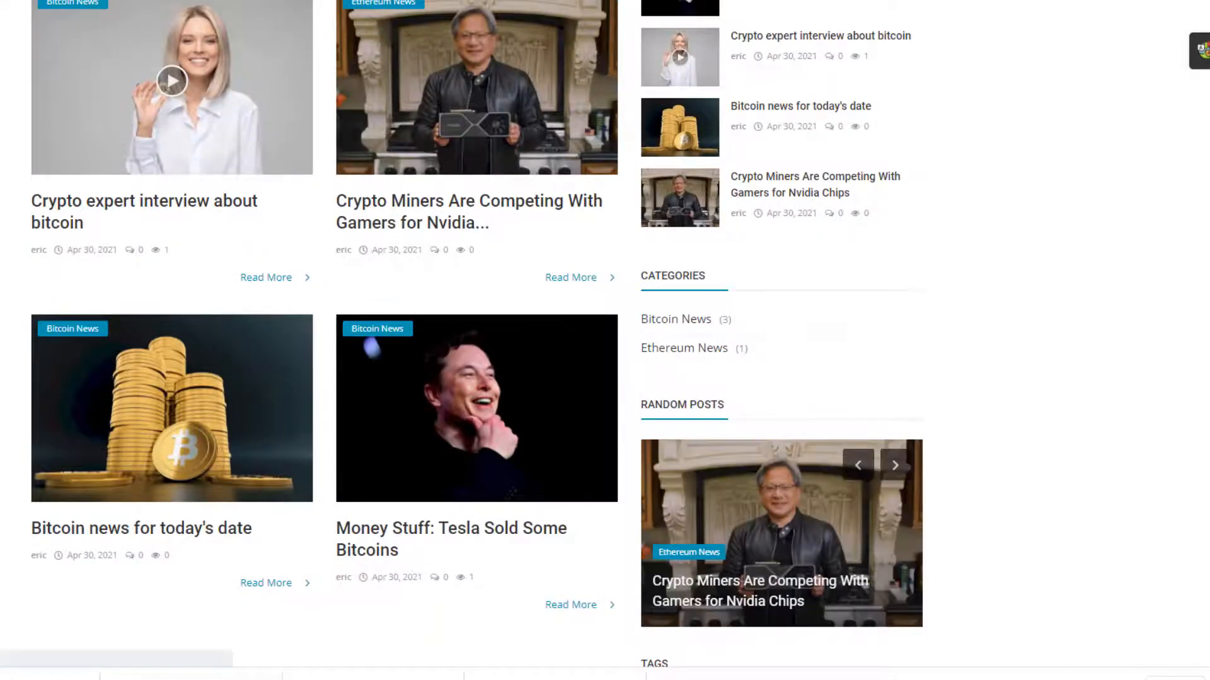
scroll(605, 340, up, 5)
scroll(605, 340, down, 13)
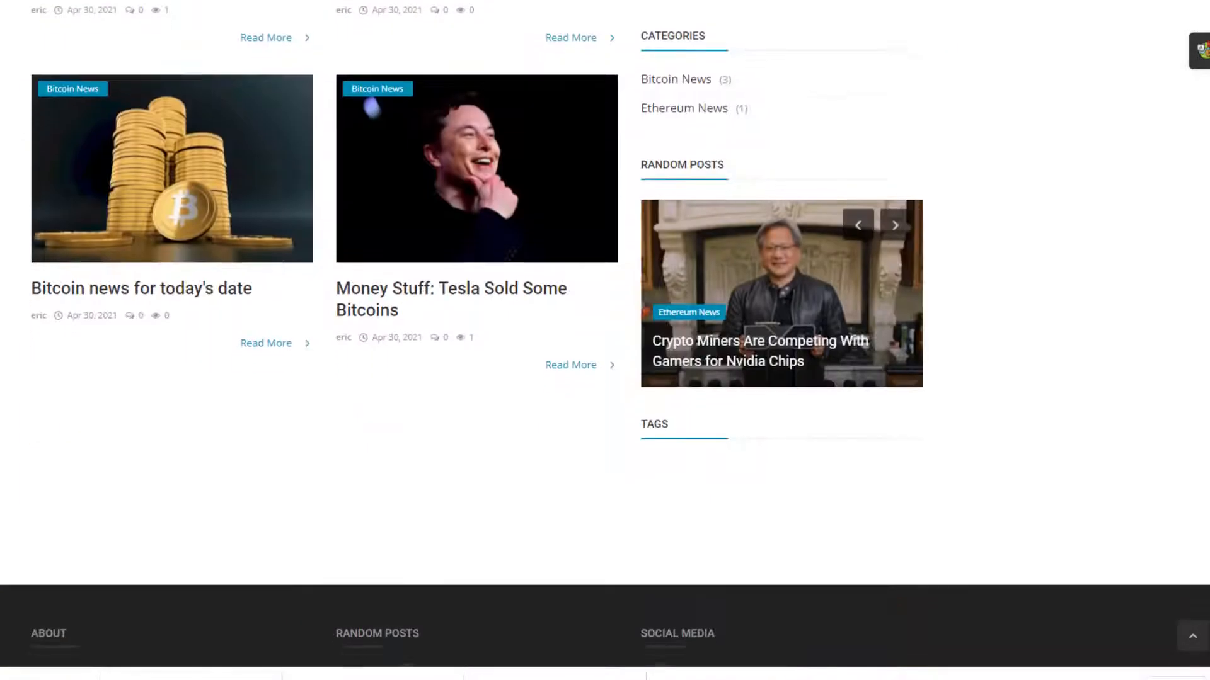
scroll(604, 340, up, 12)
scroll(605, 340, up, 3)
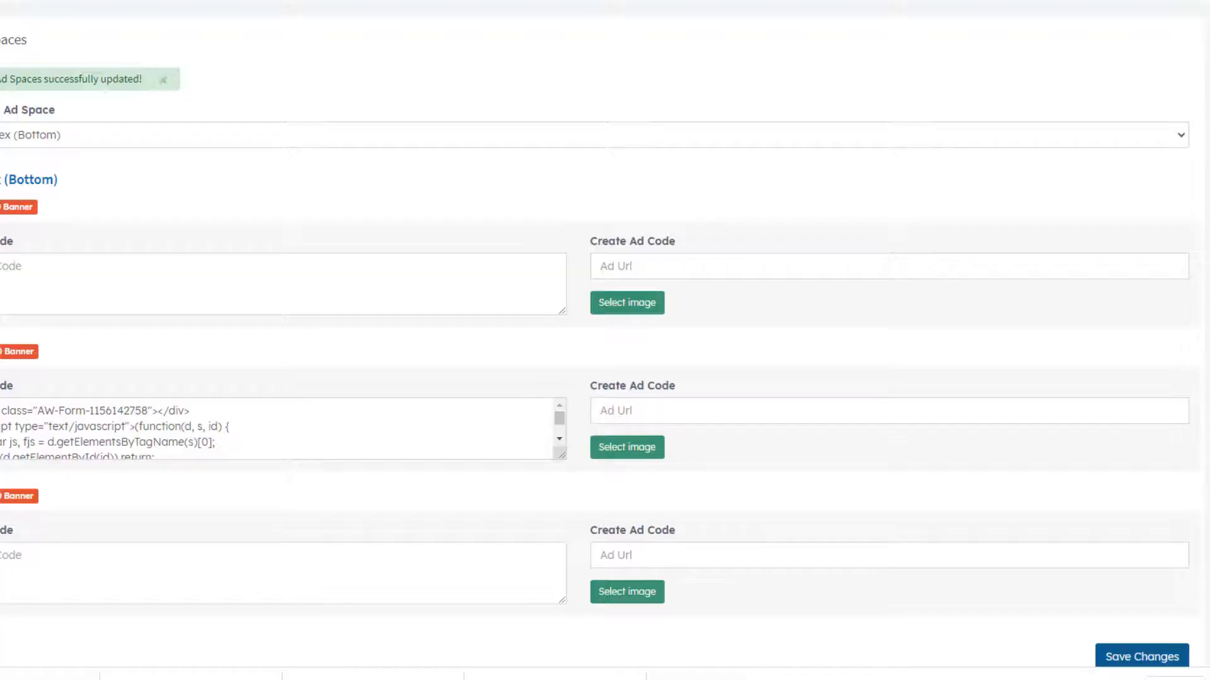
- Move the AWeber snippet from the 468x60 Ad Code box into the 728x90 box and save
click(122, 427)
key(ctrl+a)
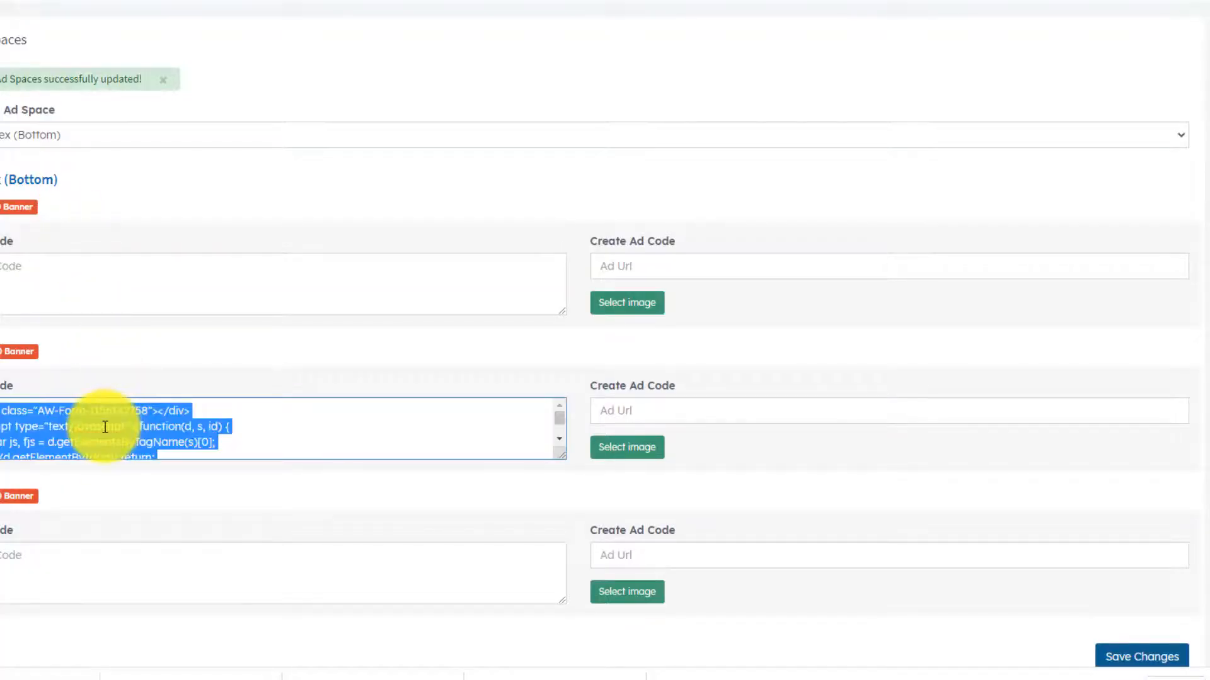
key(BackSpace)
click(62, 281)
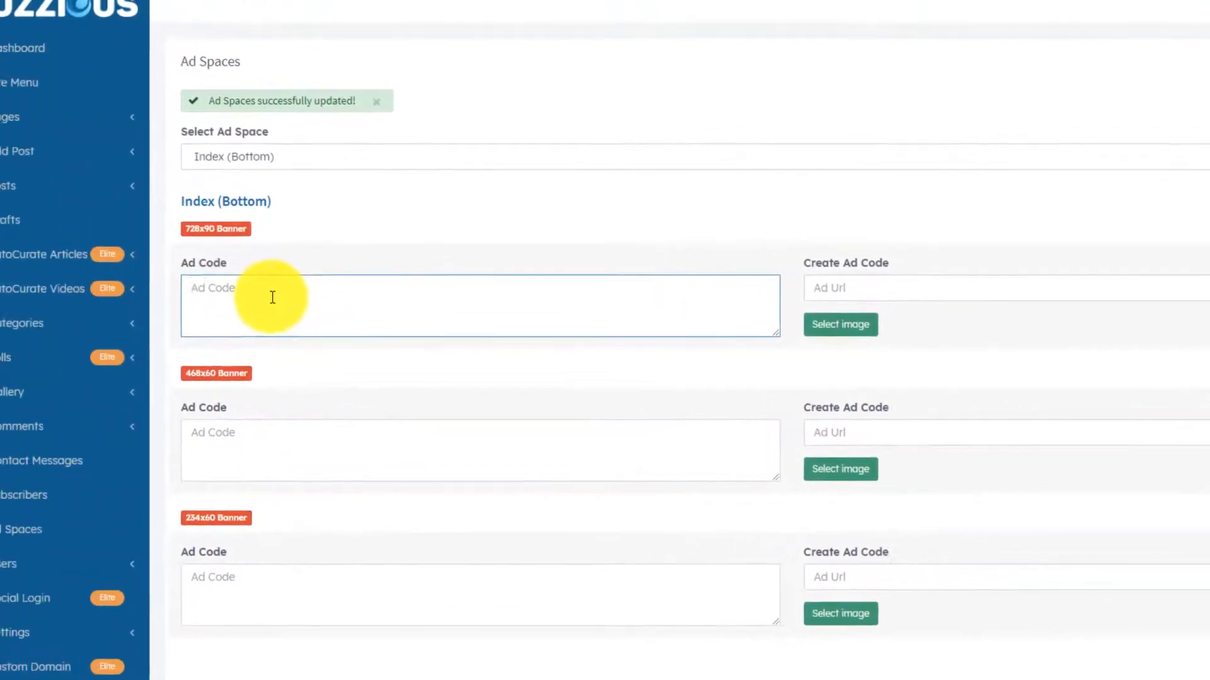
key(ctrl+v)
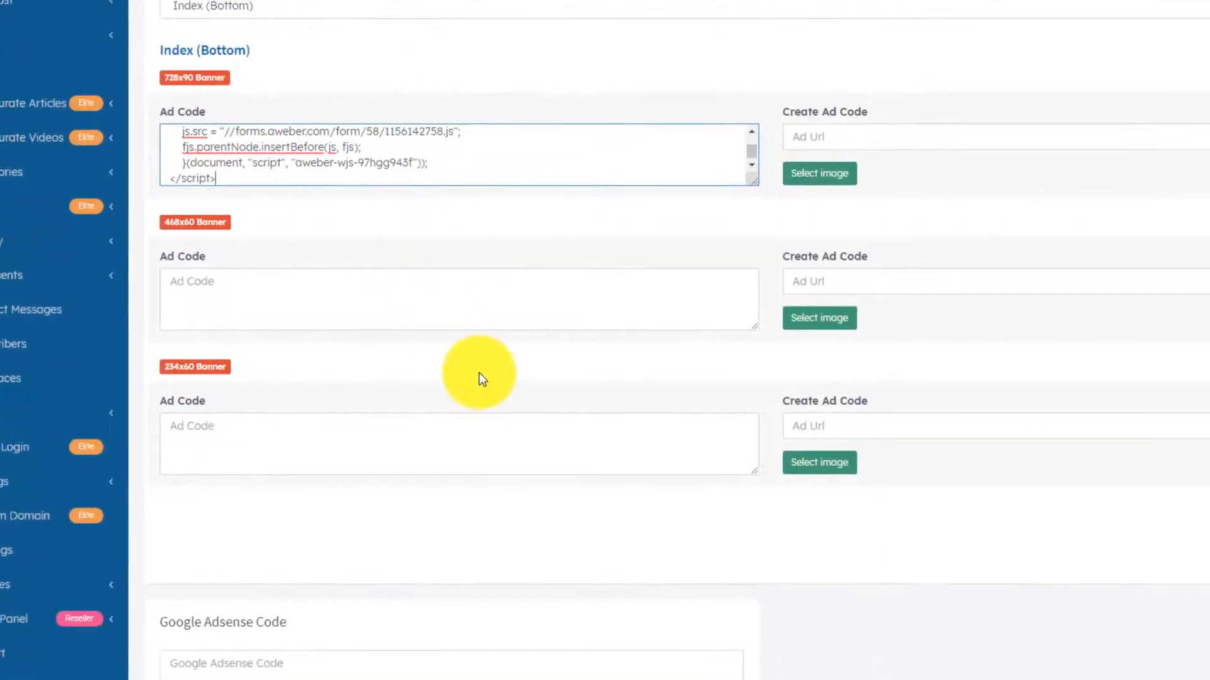
click(1164, 553)
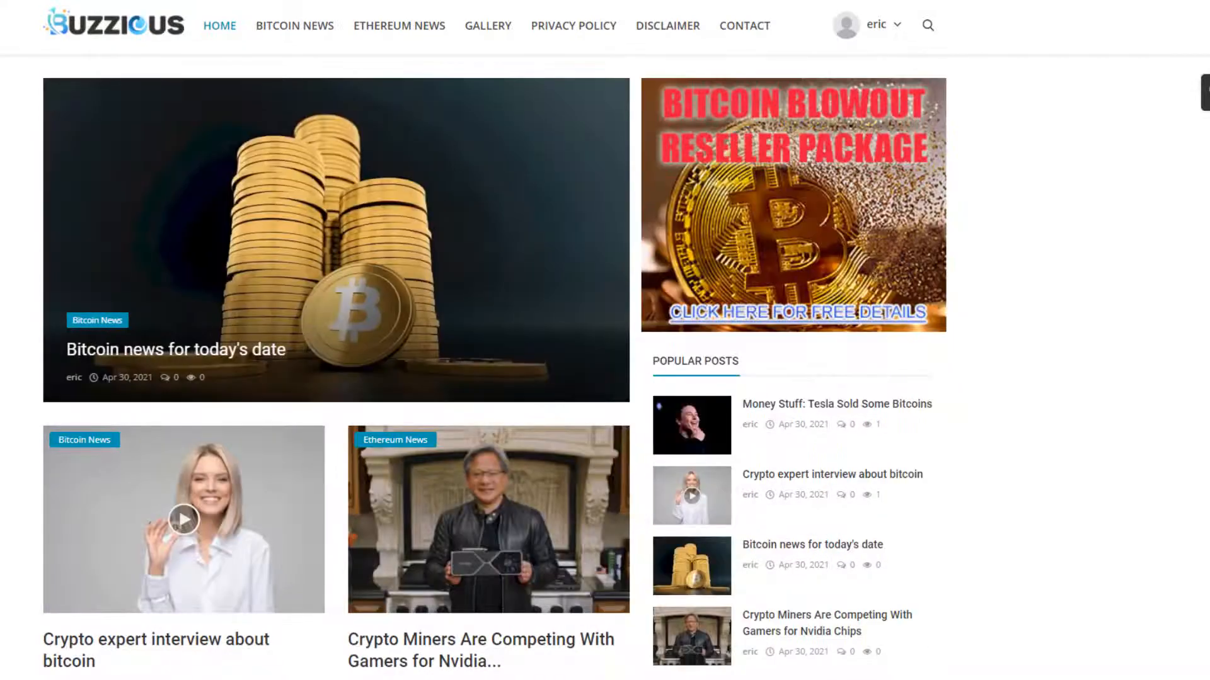
- Scroll through the page to look over the updated Index (Bottom) ad placement
scroll(605, 341, down, 7)
scroll(605, 340, down, 5)
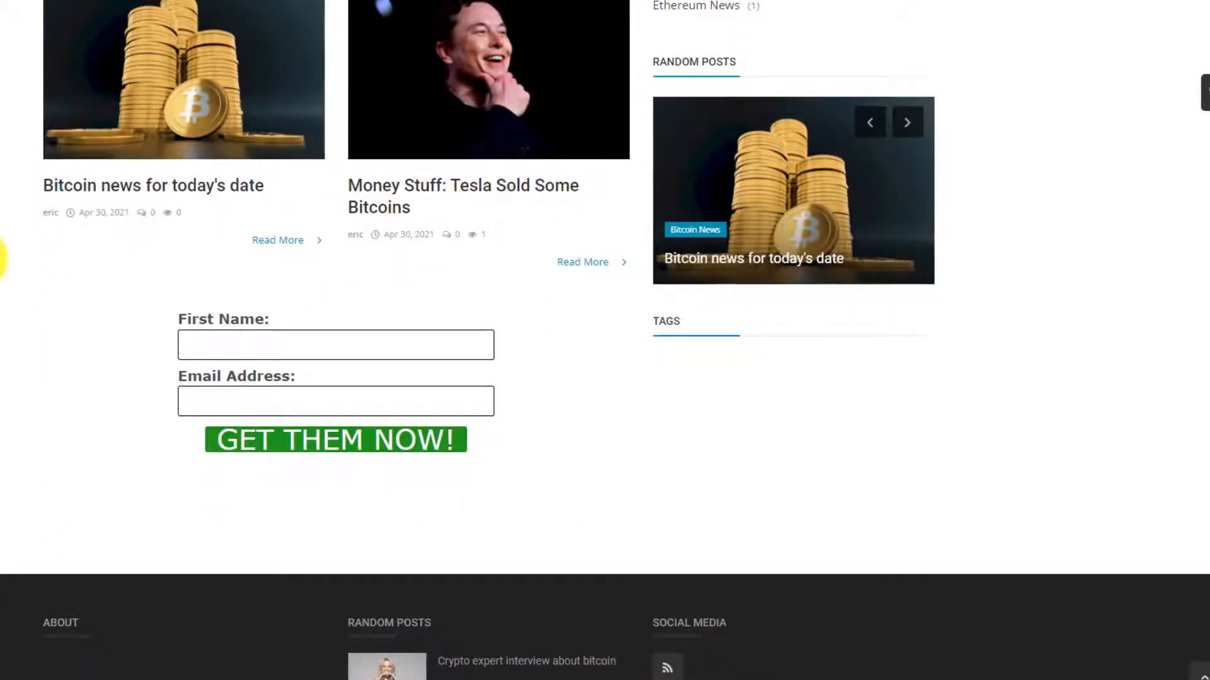
scroll(605, 340, up, 12)
scroll(605, 340, down, 12)
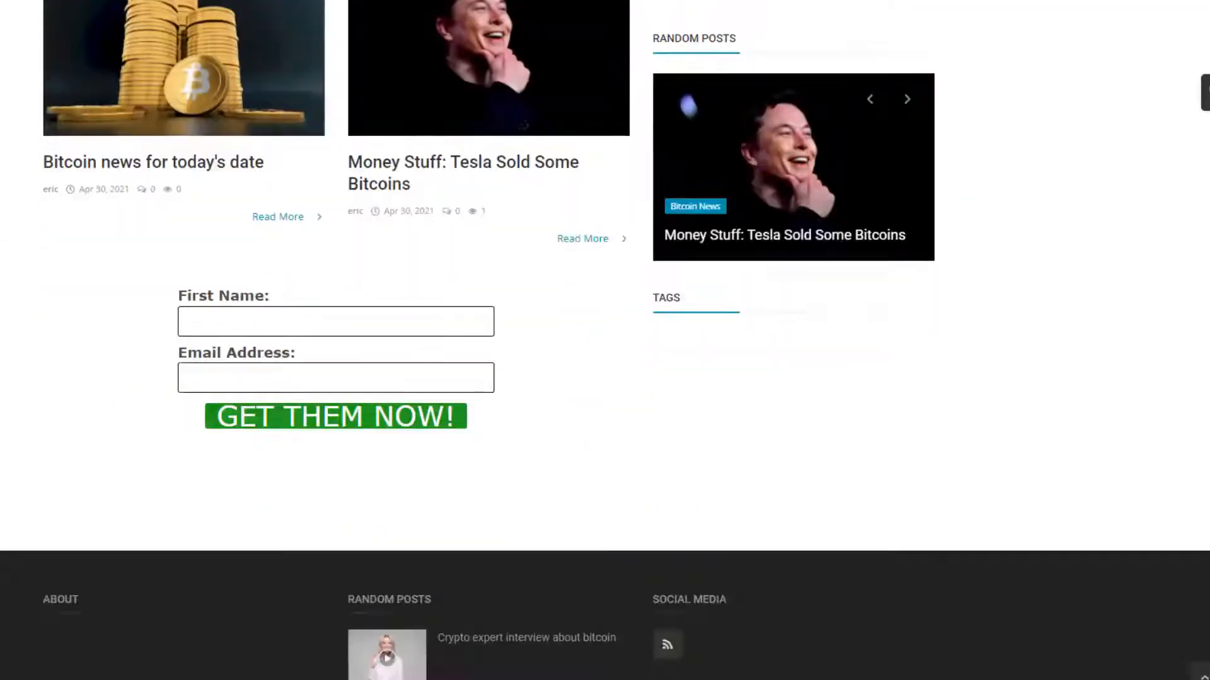
scroll(605, 340, down, 4)
scroll(605, 340, up, 16)
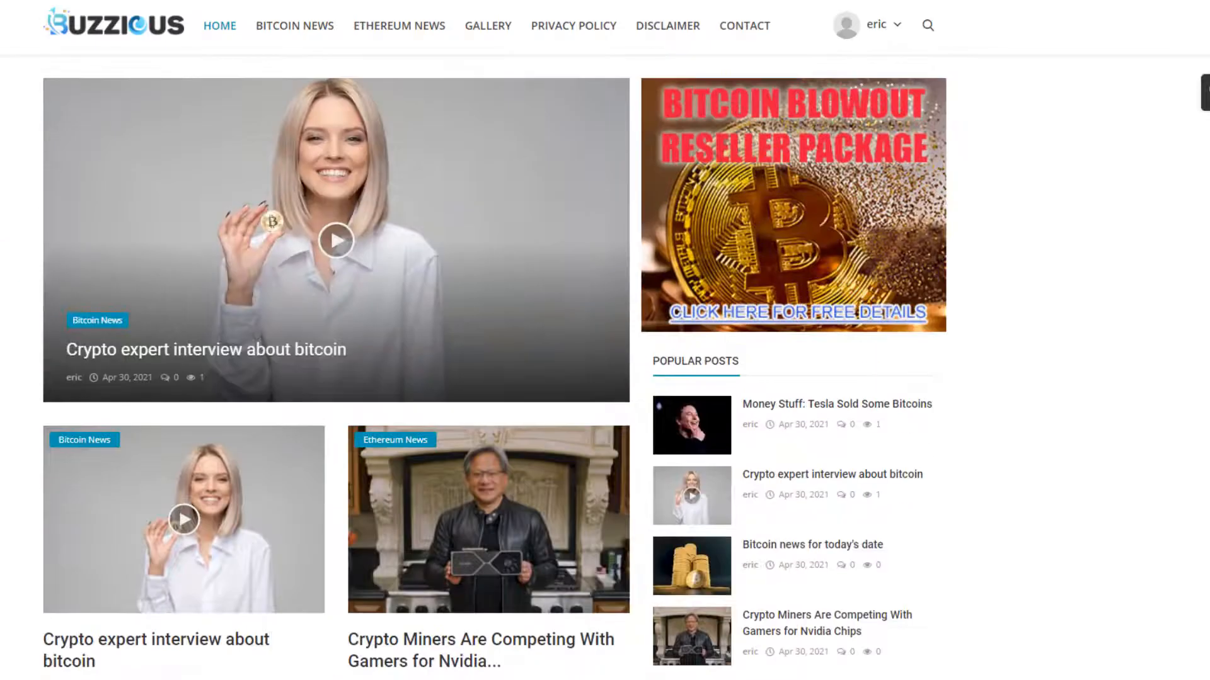
scroll(605, 340, down, 15)
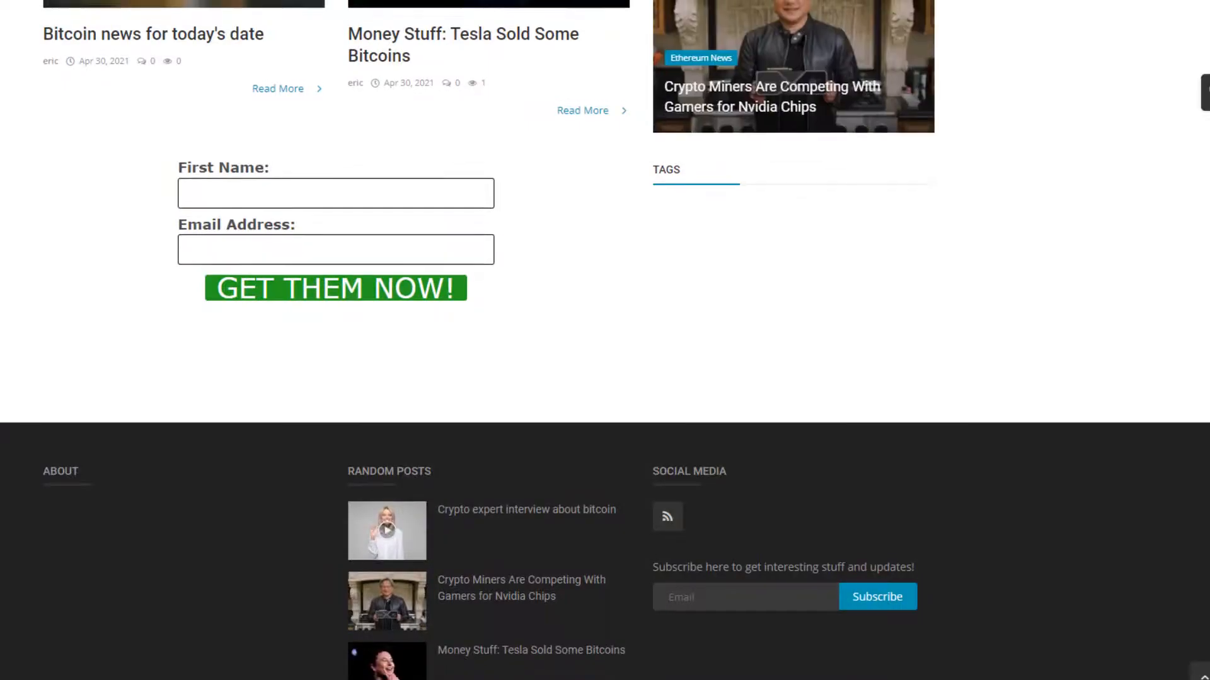
scroll(671, 277, up, 13)
scroll(670, 277, down, 13)
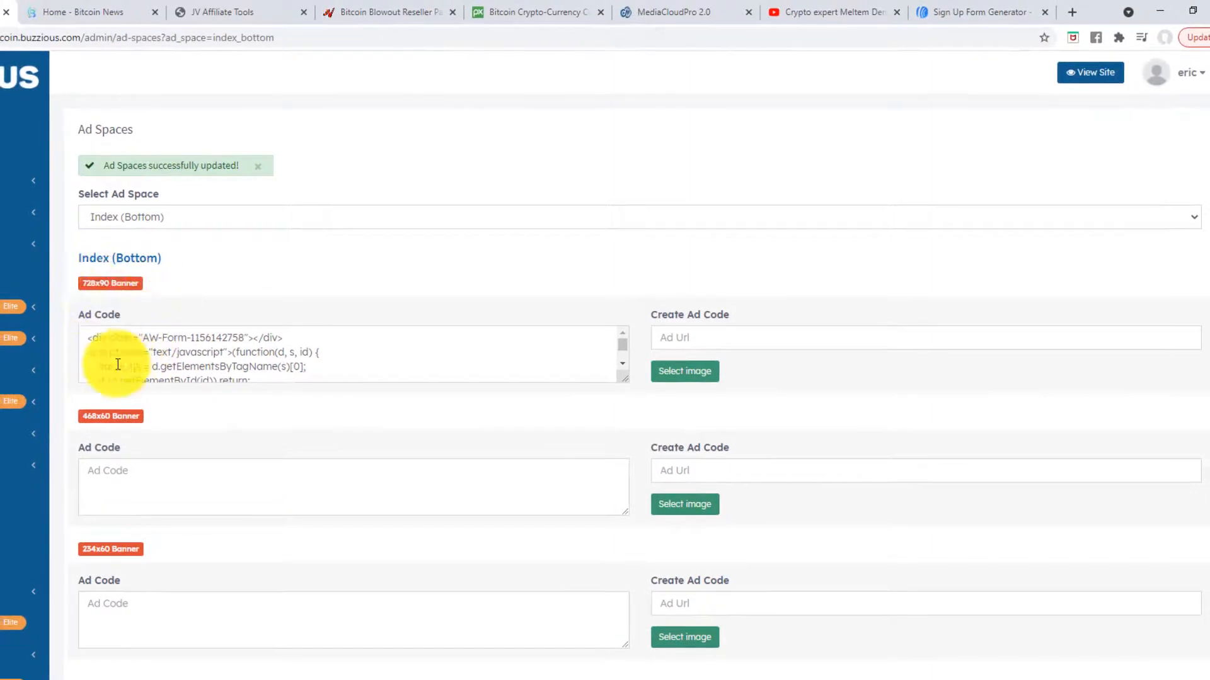
- Test the sign-up form's First Name and Email Address fields on the live homepage
click(87, 11)
click(343, 231)
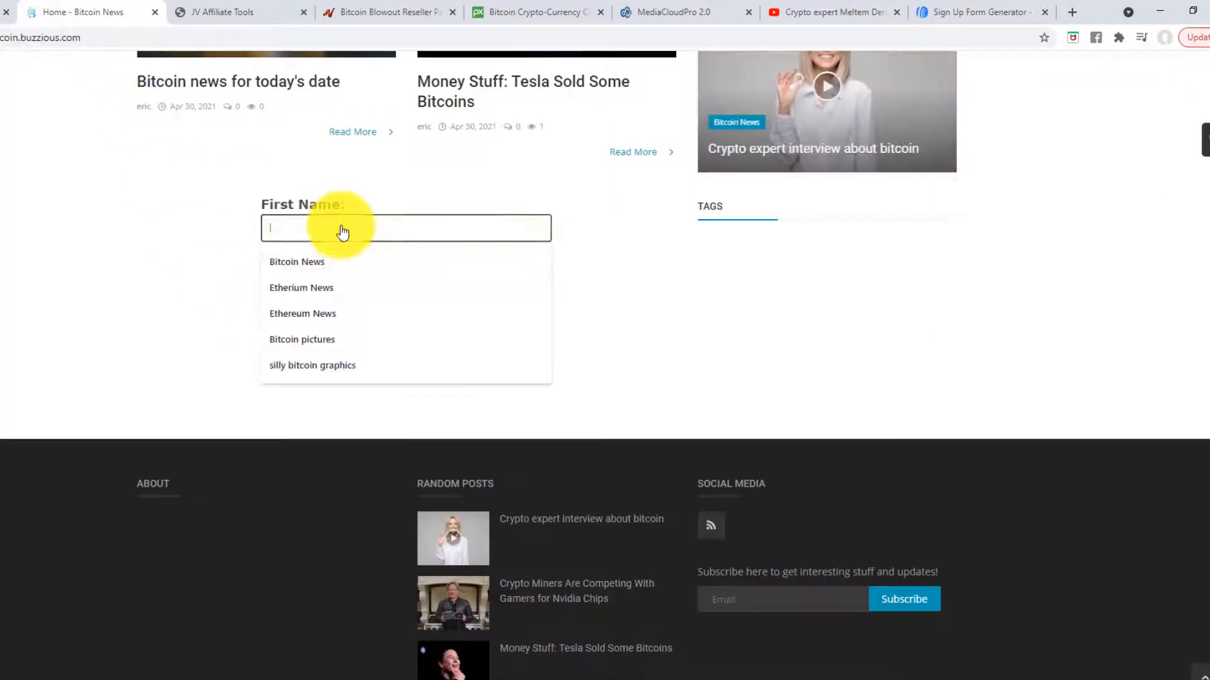
click(195, 238)
click(317, 288)
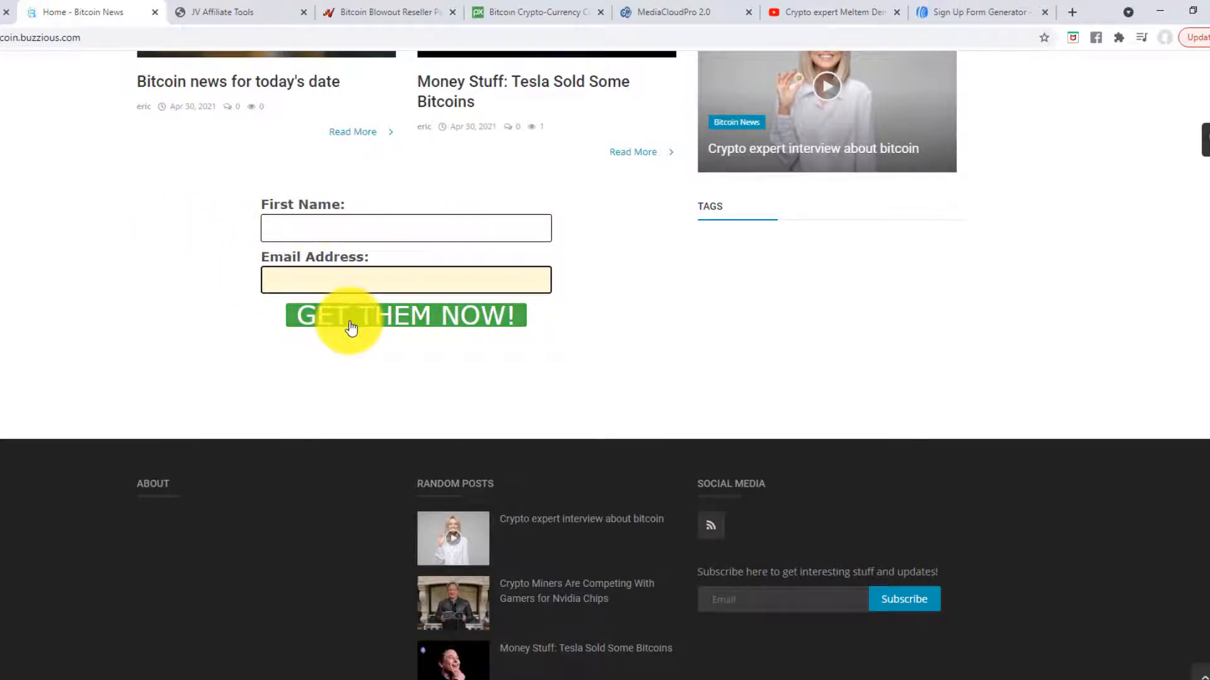
scroll(135, 311, up, 14)
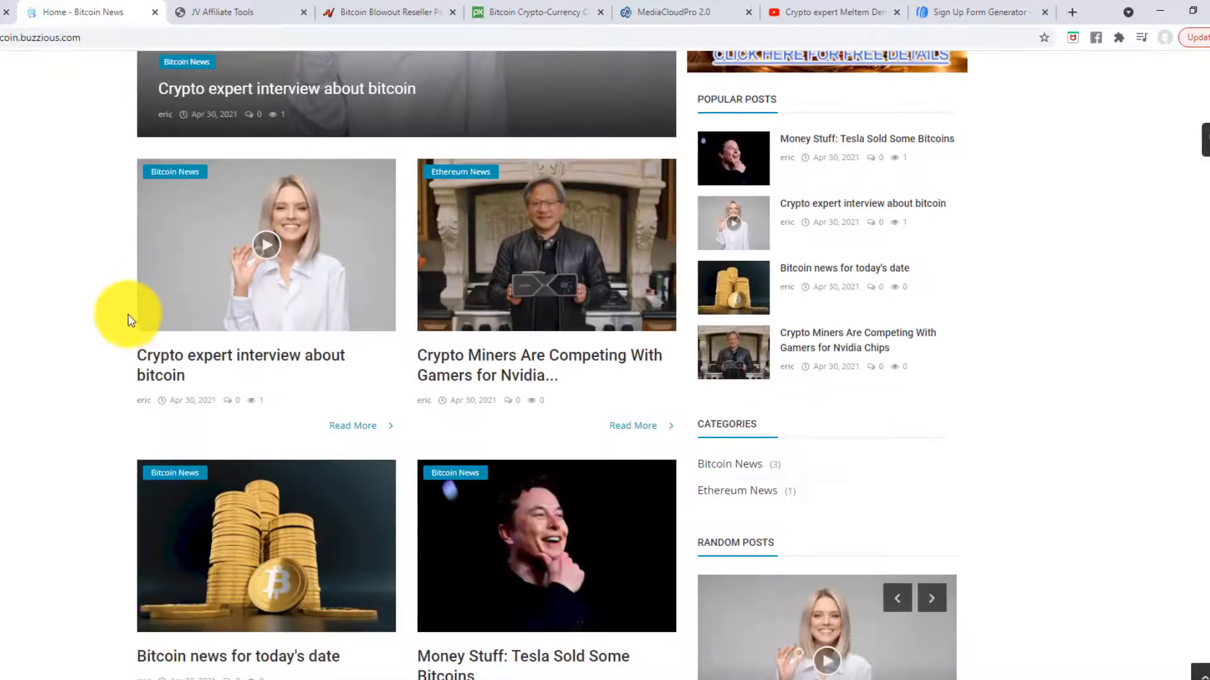
scroll(119, 316, down, 9)
scroll(113, 315, down, 5)
scroll(108, 334, up, 12)
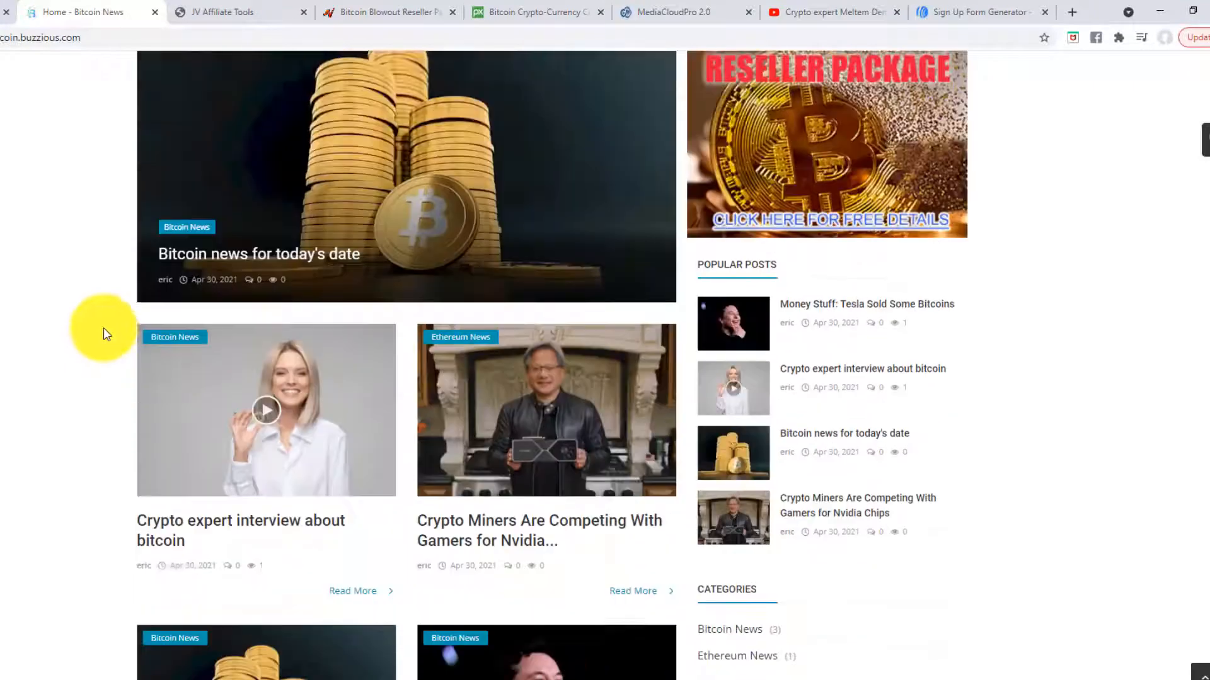
click(0, 12)
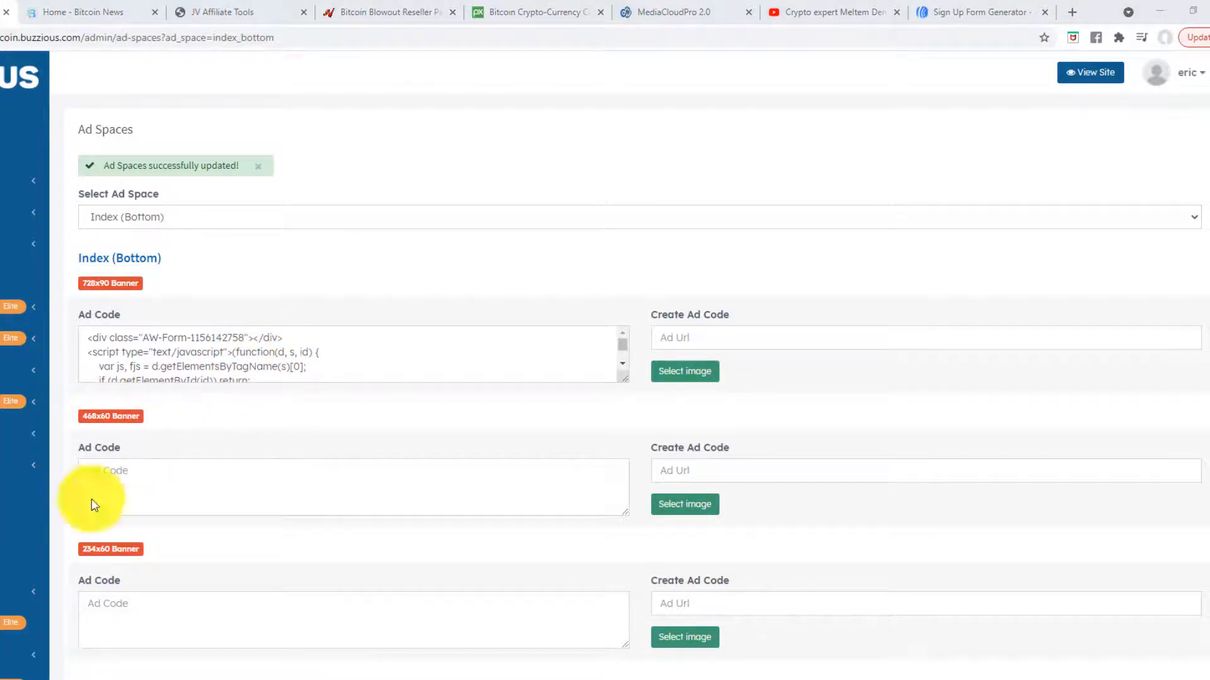
- Expand the sidebar Settings menu showing General Settings, Font Options and SEO Settings
scroll(338, 391, down, 5)
scroll(333, 430, up, 5)
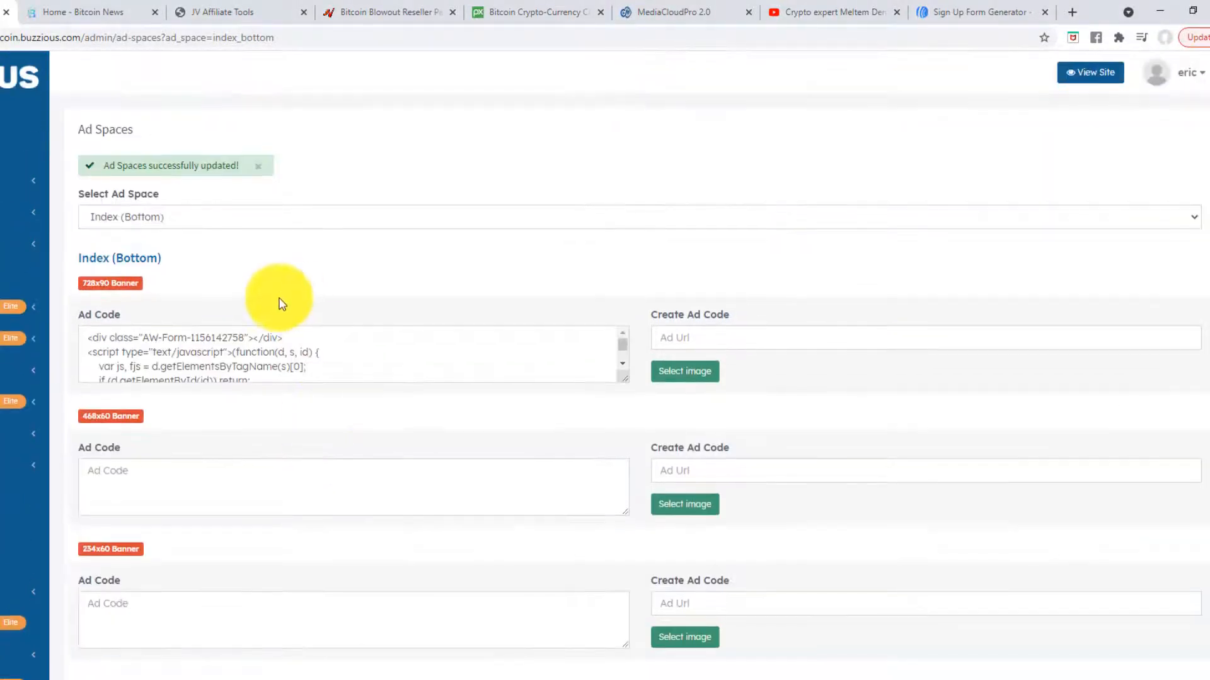
scroll(278, 302, down, 5)
scroll(310, 489, up, 5)
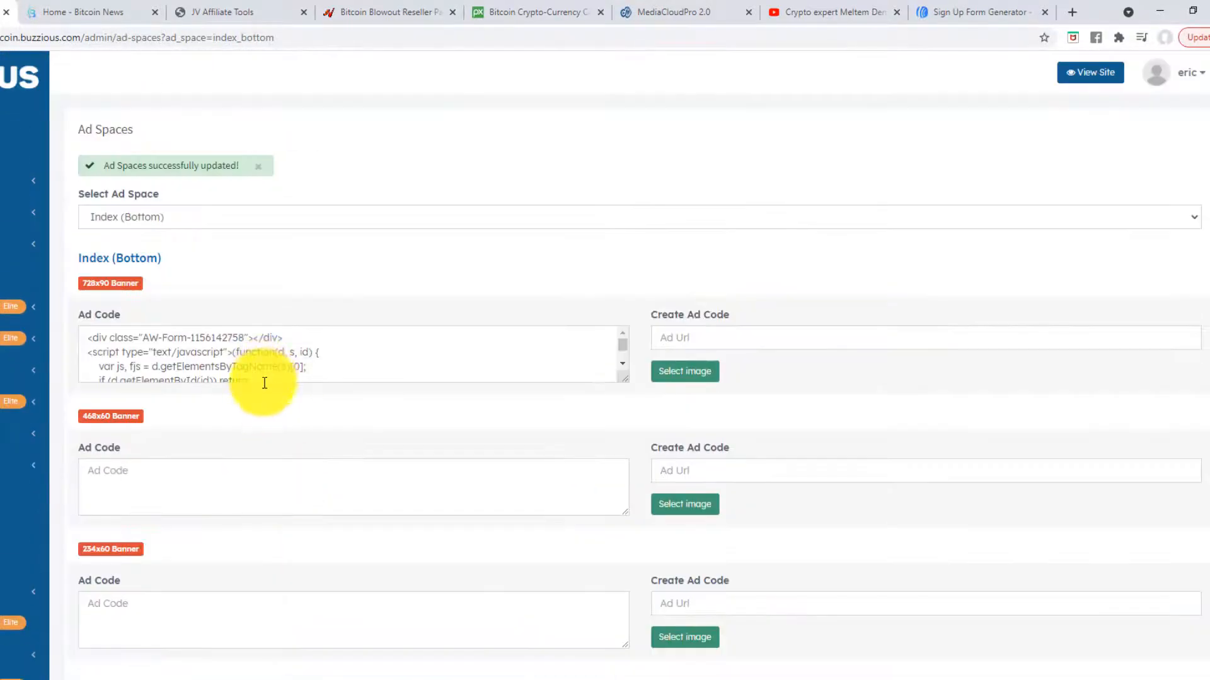
scroll(263, 380, down, 5)
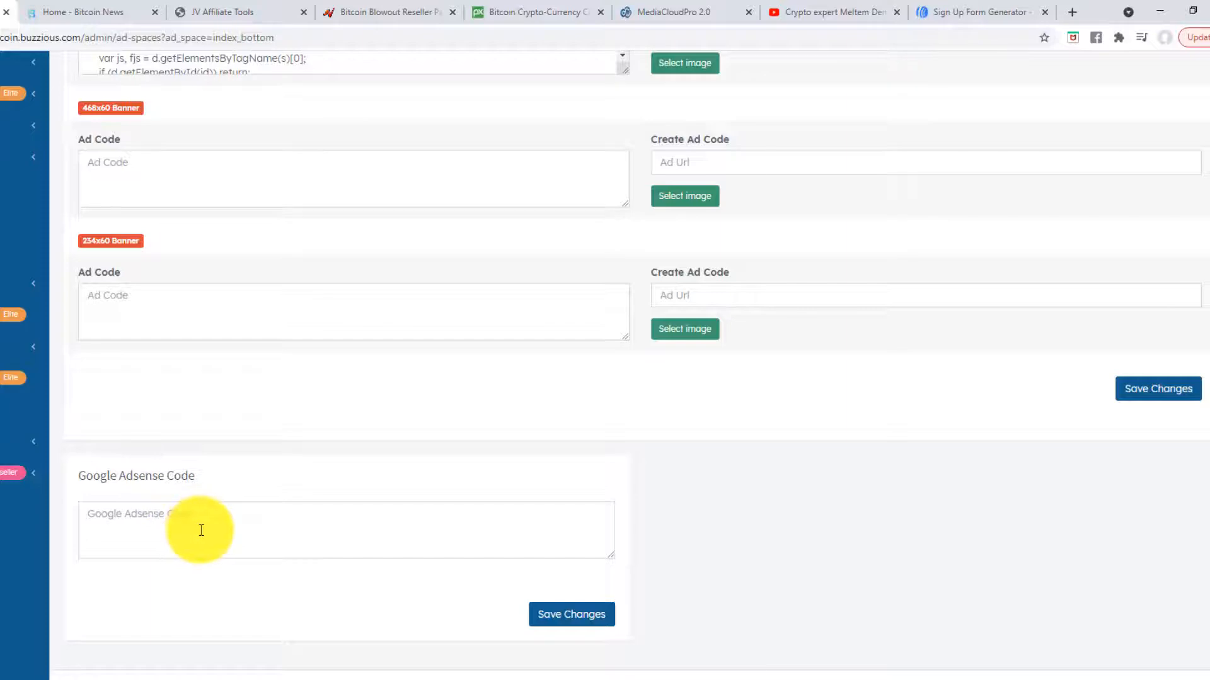
scroll(206, 539, up, 5)
scroll(202, 540, down, 5)
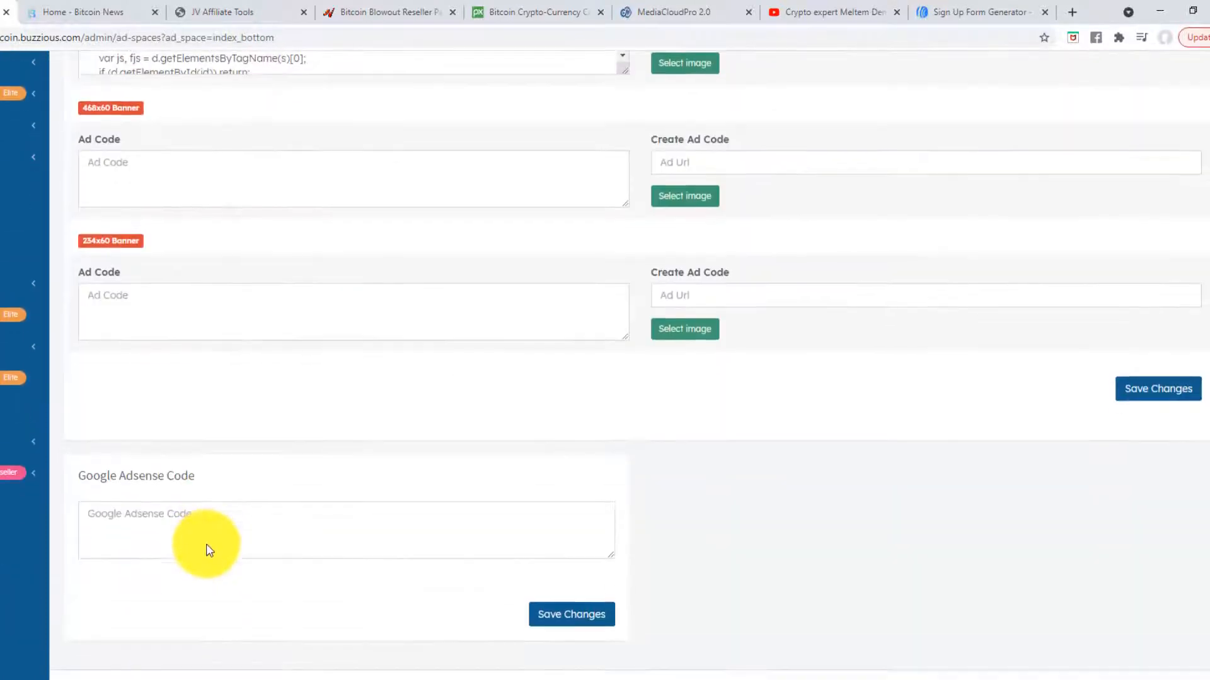
scroll(202, 548, up, 5)
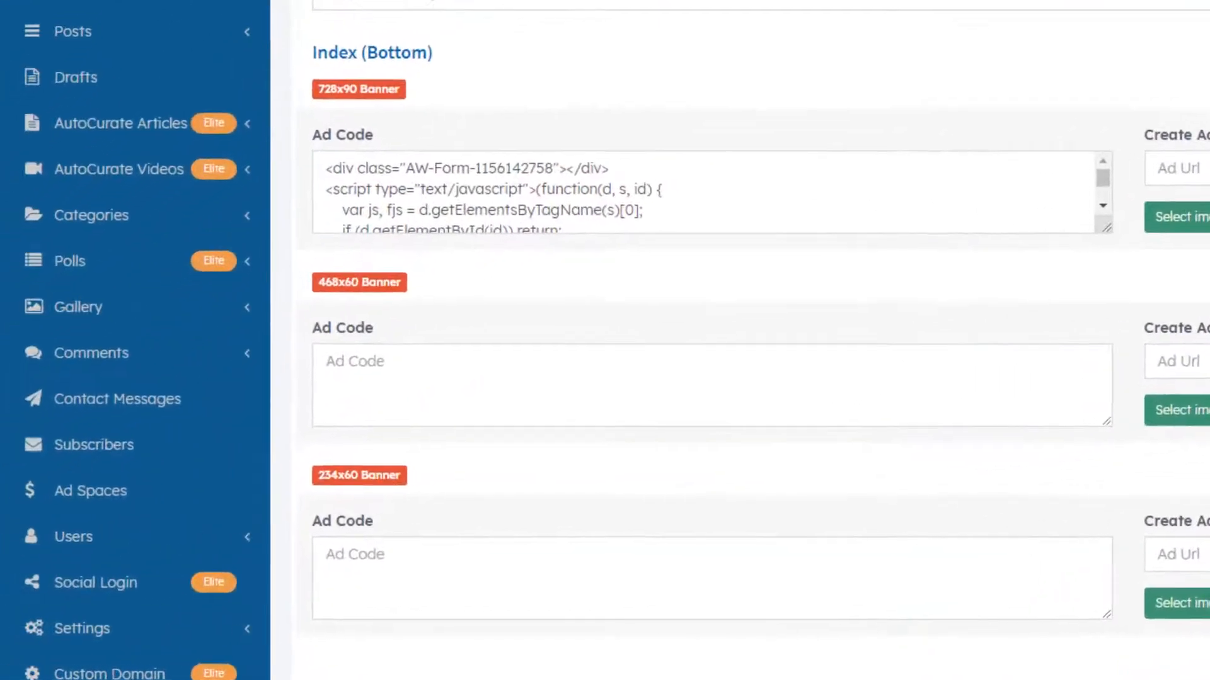
click(239, 529)
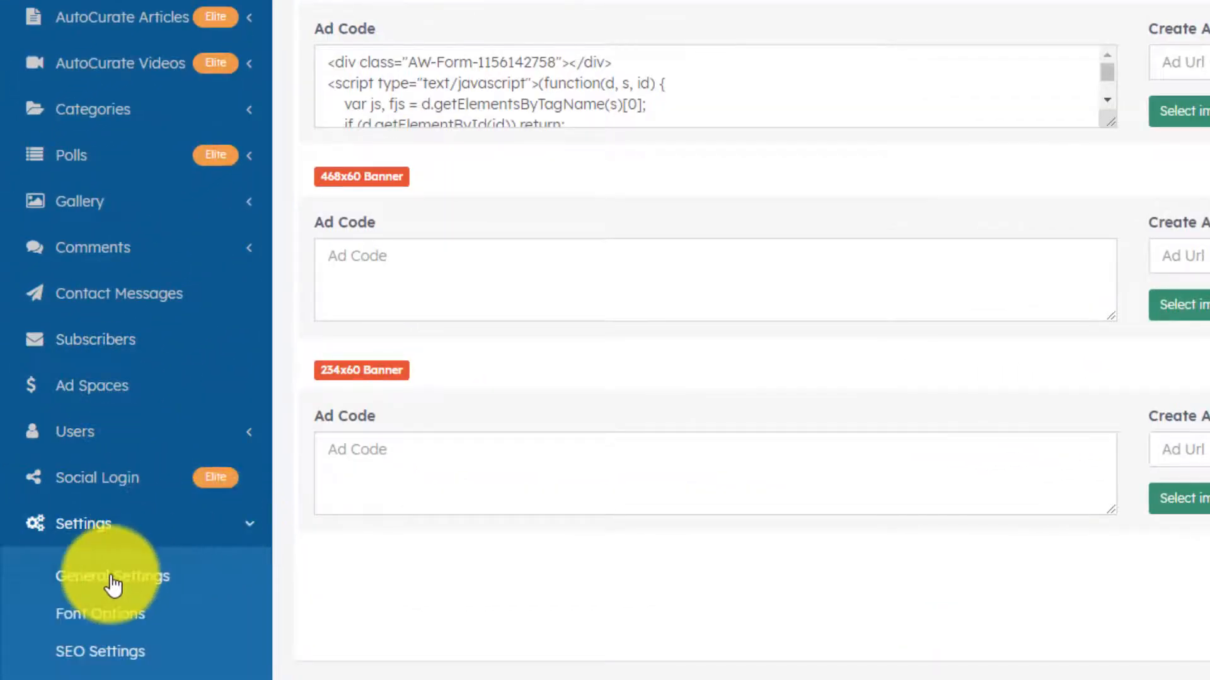
- Open General Settings and compare its footer fields with the live homepage footer
click(87, 575)
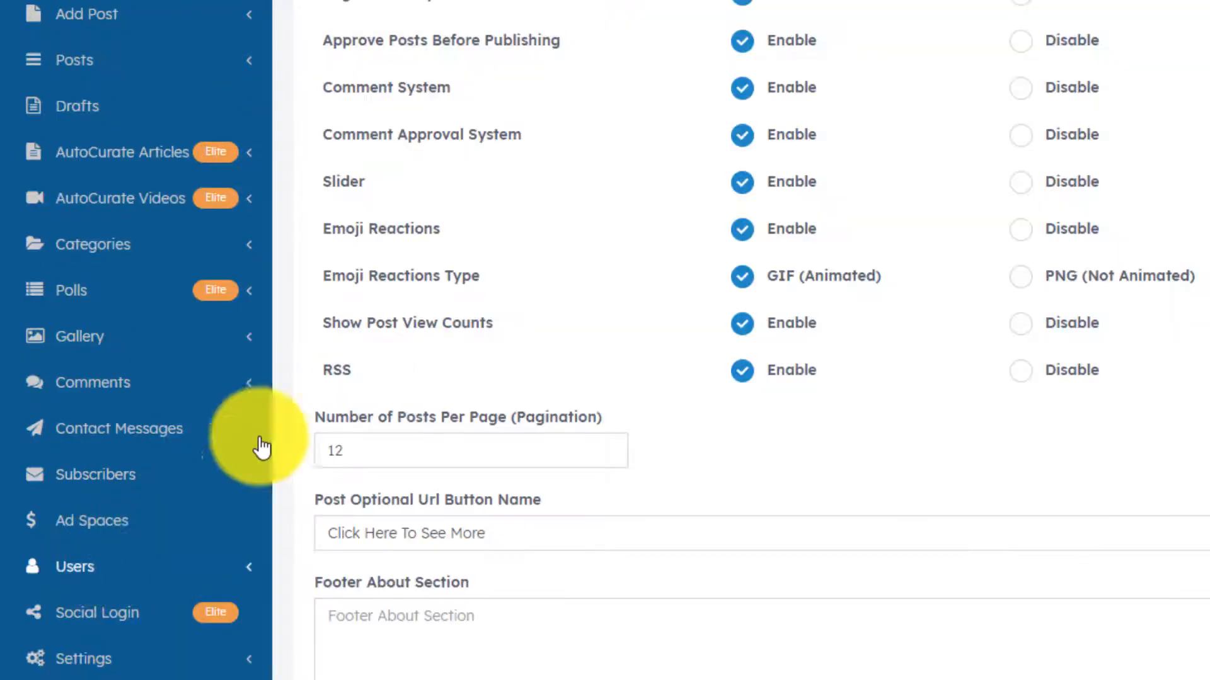
scroll(150, 400, down, 4)
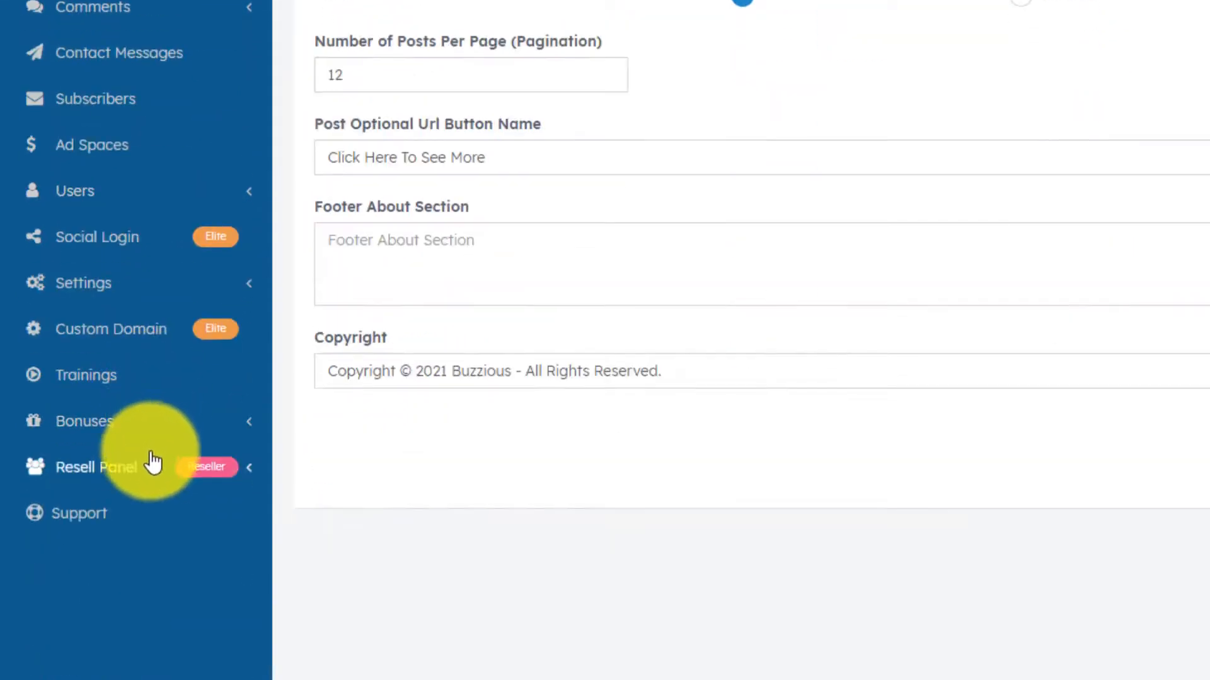
scroll(158, 441, up, 4)
scroll(160, 252, down, 4)
scroll(3, 630, up, 6)
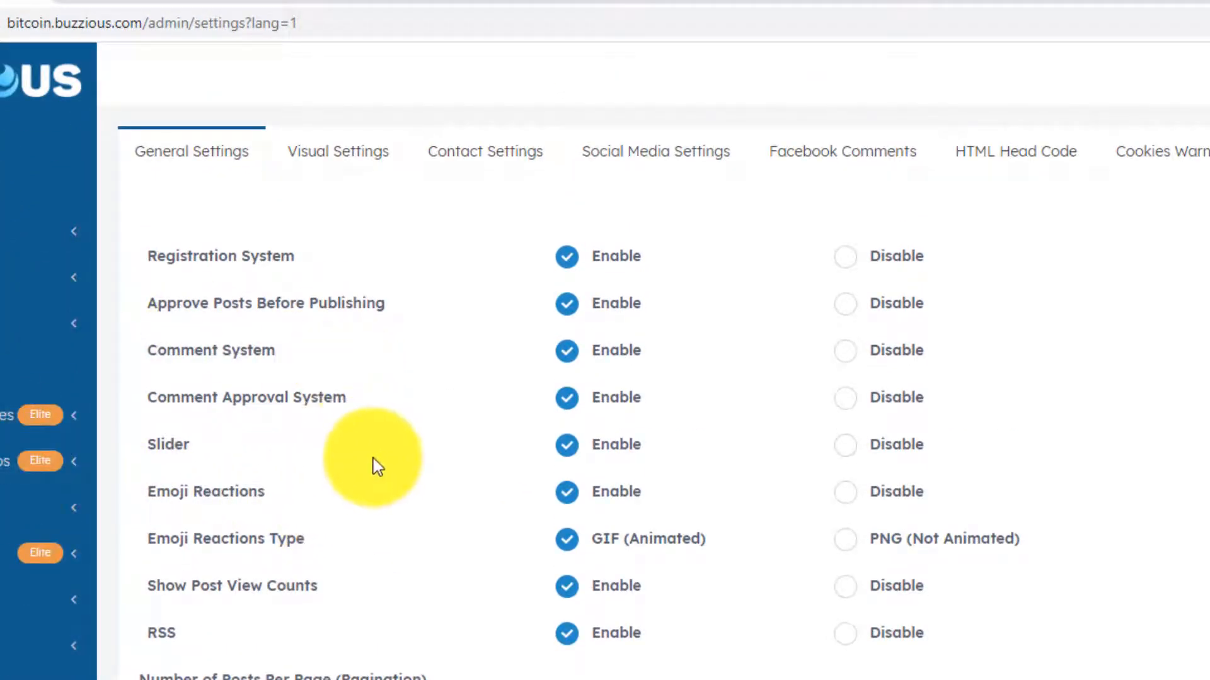
scroll(356, 497, down, 5)
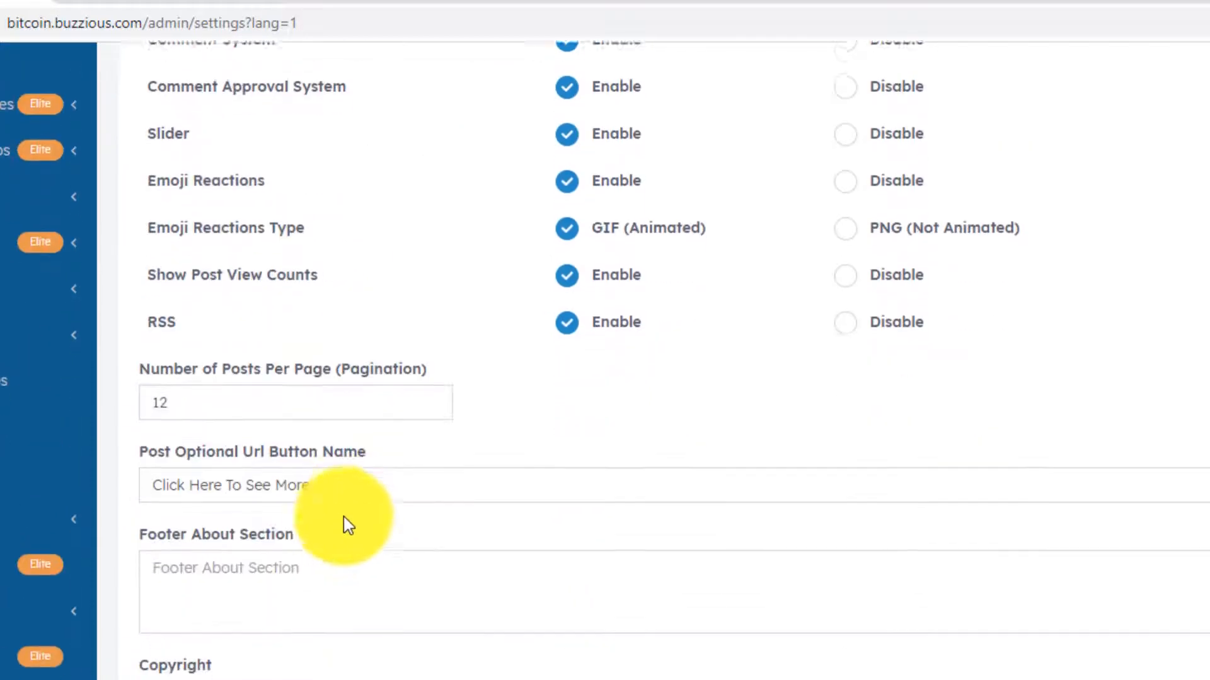
scroll(340, 520, up, 5)
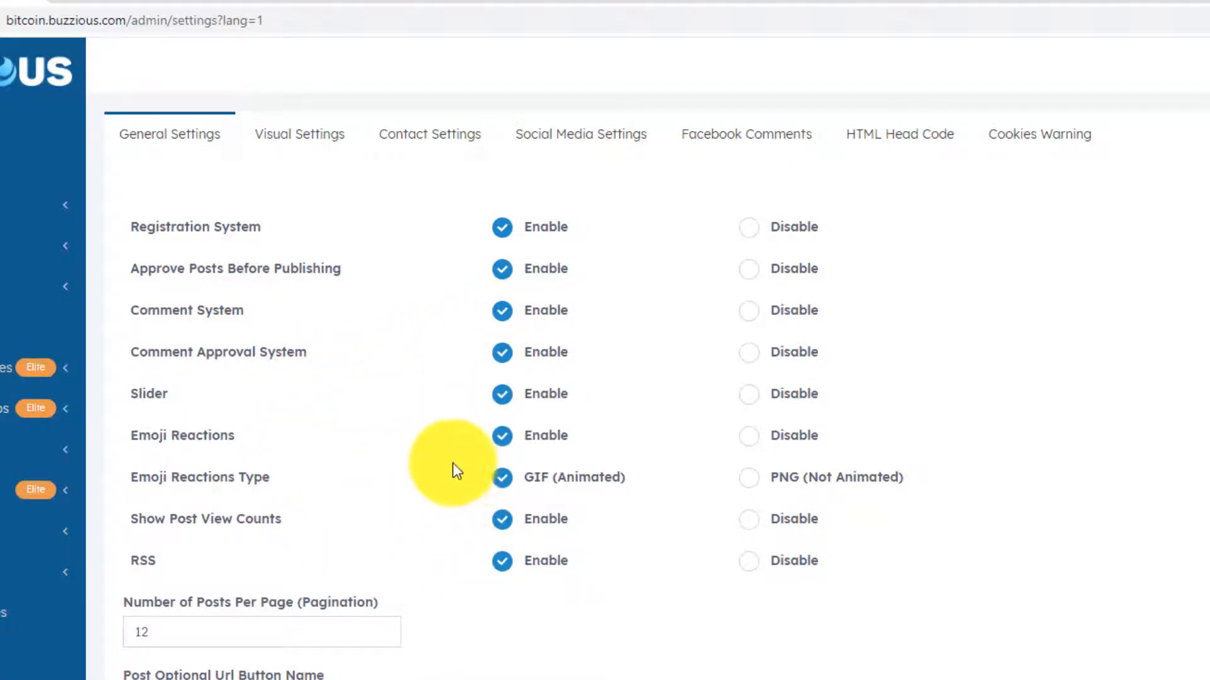
scroll(454, 470, down, 2)
scroll(427, 469, up, 1)
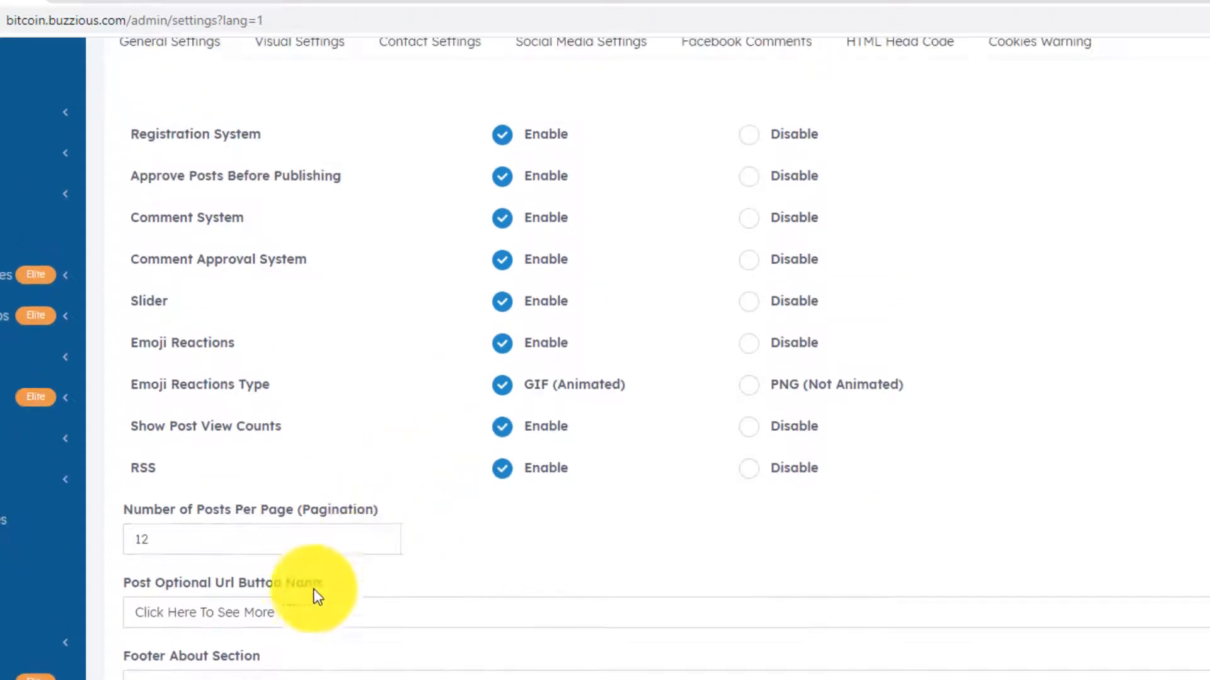
scroll(265, 630, down, 1)
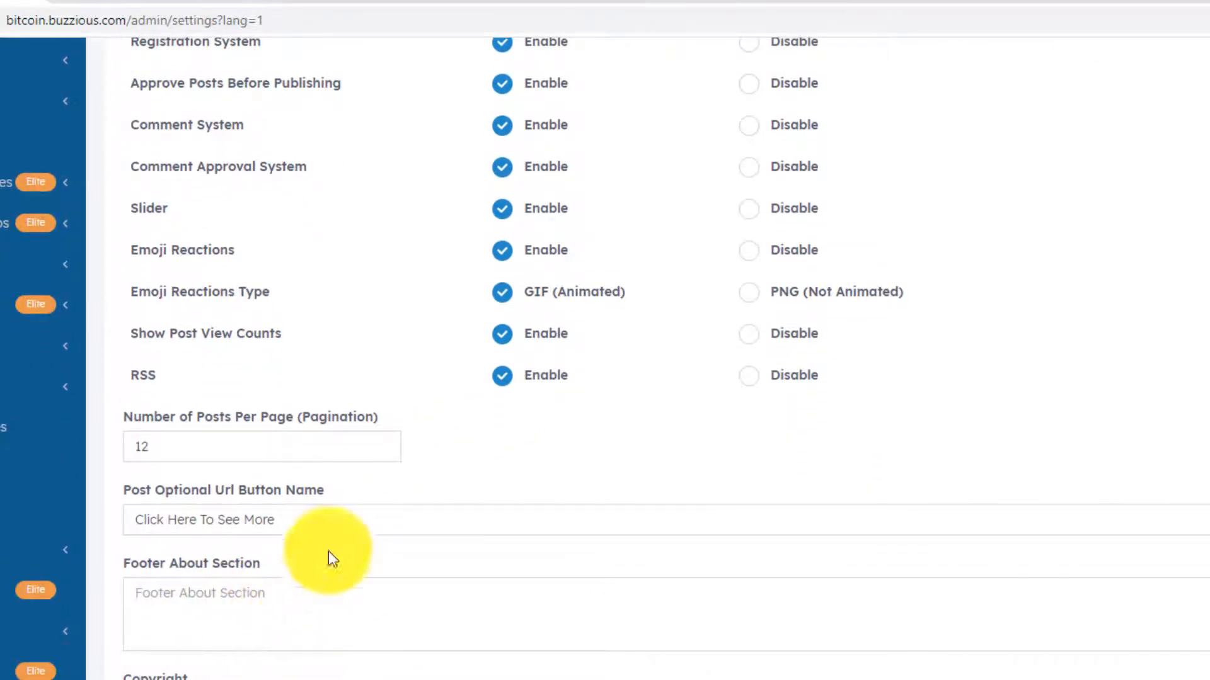
click(146, 2)
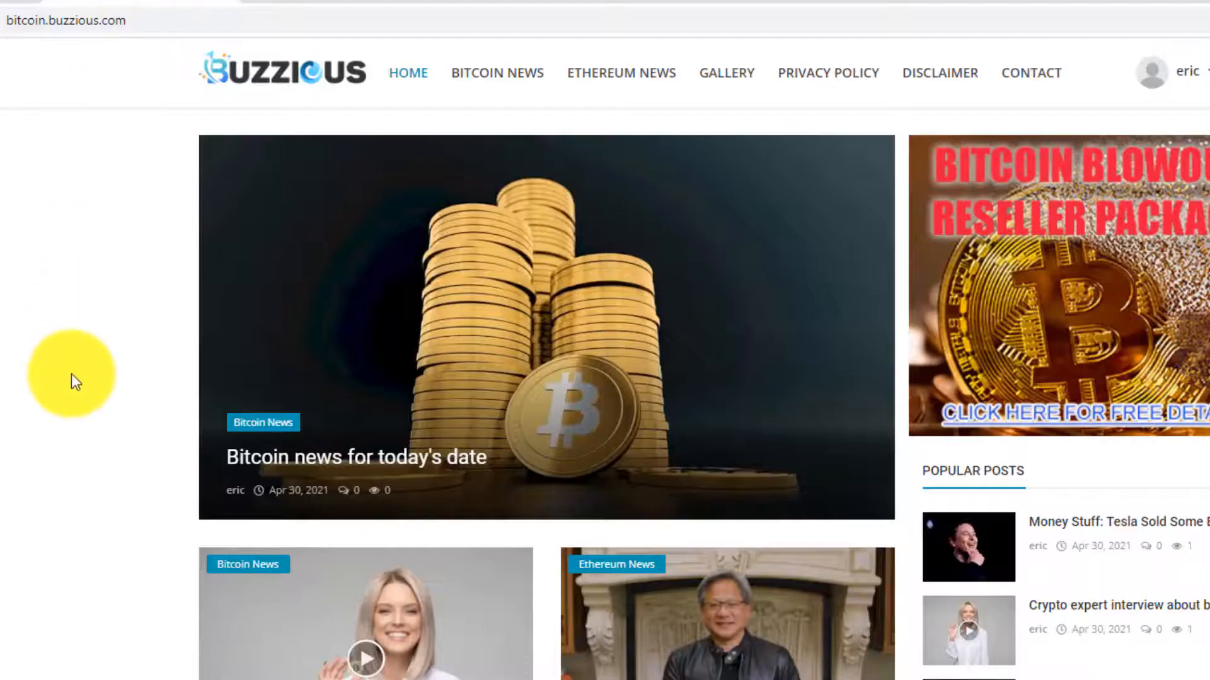
scroll(71, 373, down, 15)
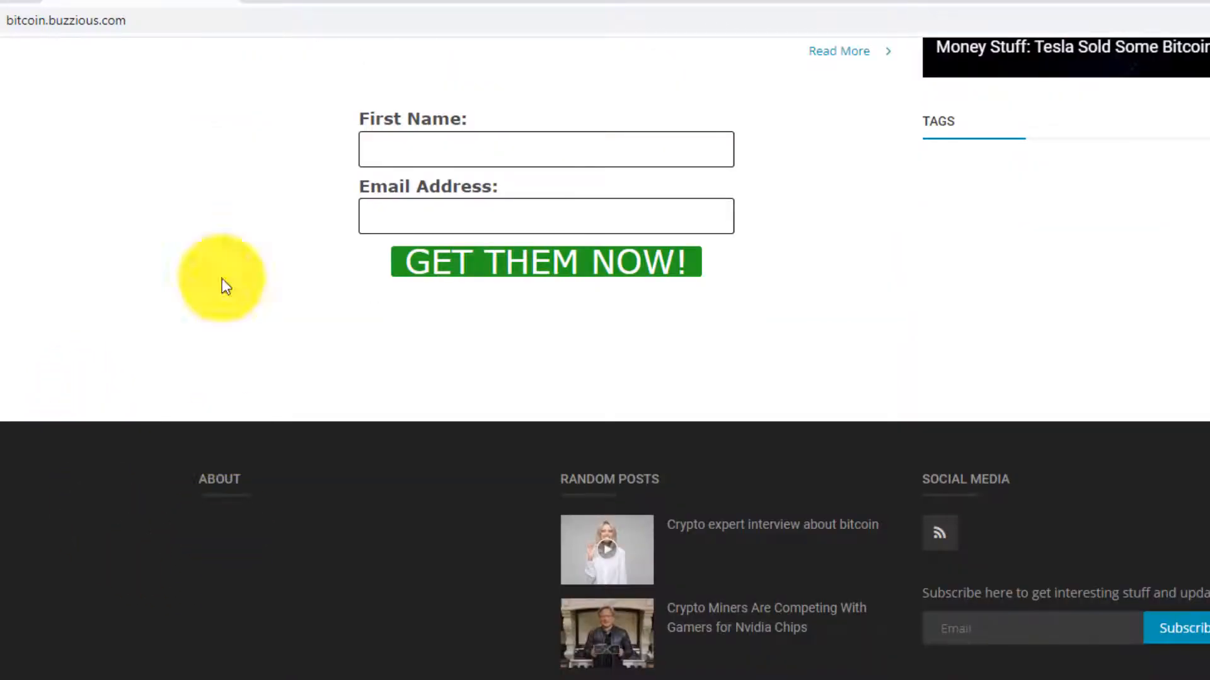
click(23, 1)
- Write the daily bitcoin news Footer About text, change the copyright name to 'your name here', and save
click(242, 610)
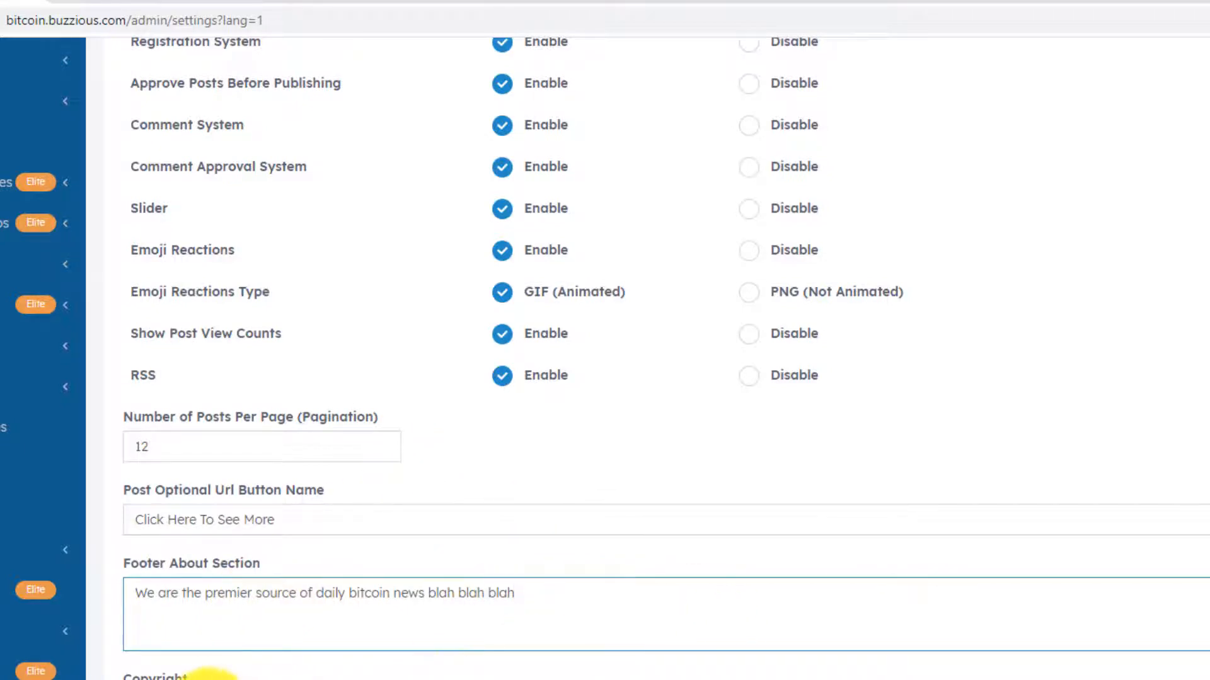
drag(160, 575, 212, 575)
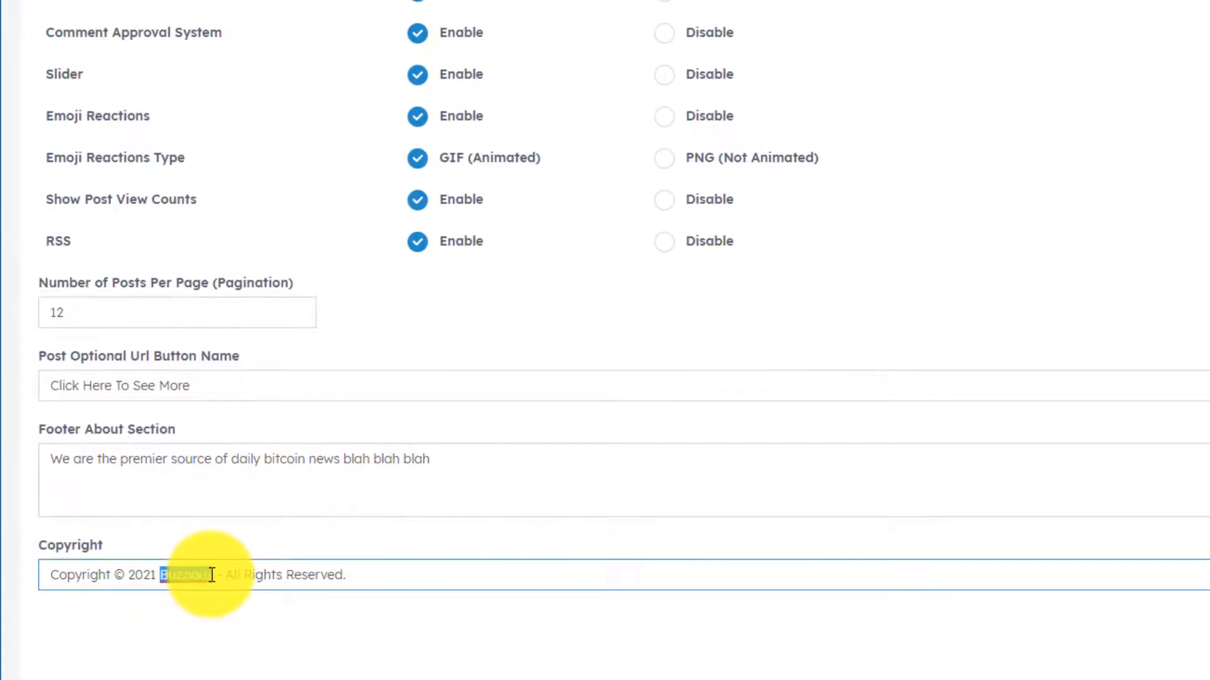
key(BackSpace)
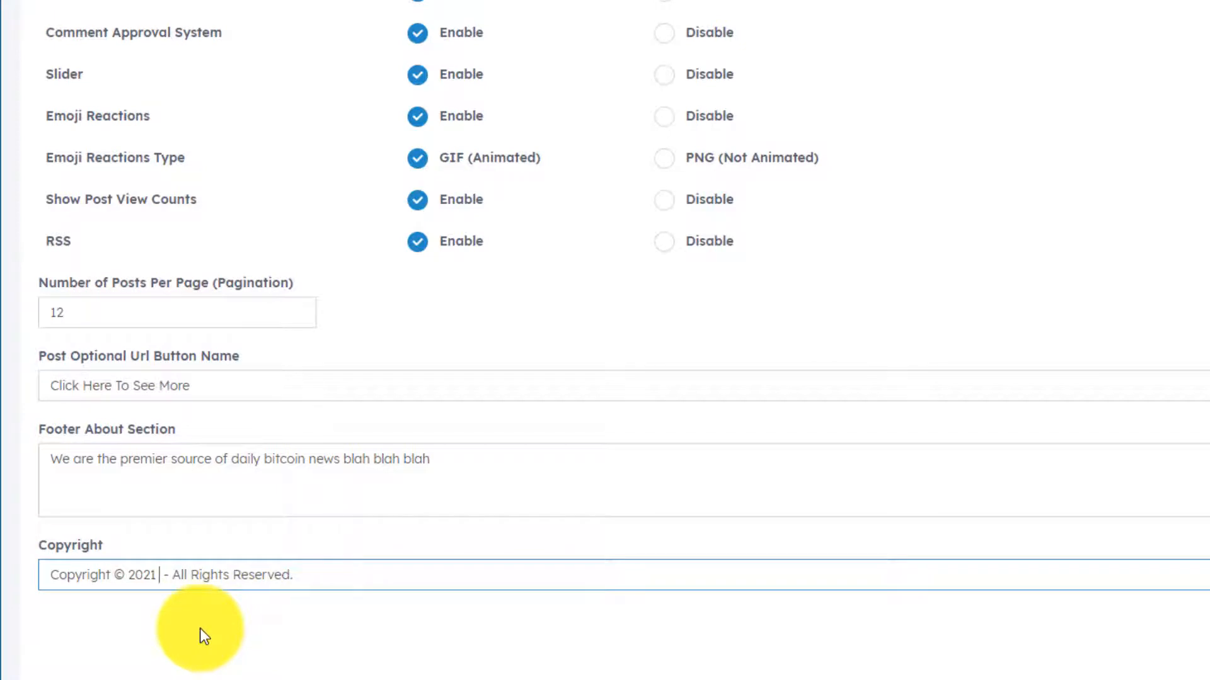
text(your name here)
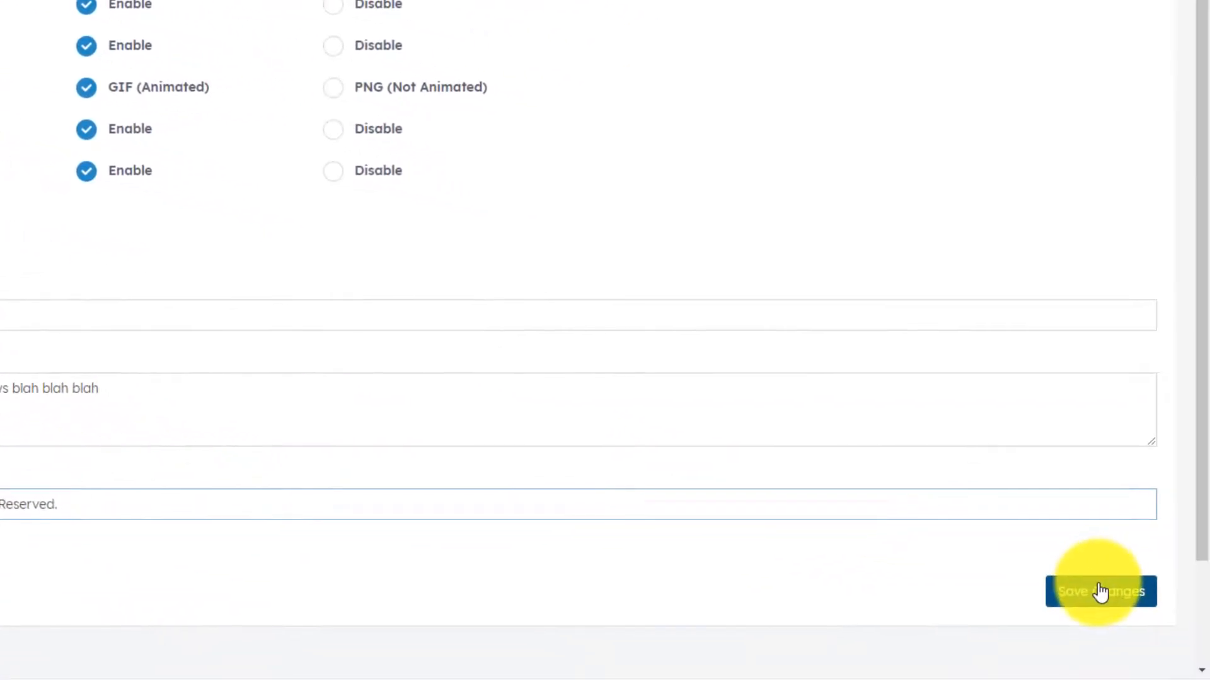
click(1100, 592)
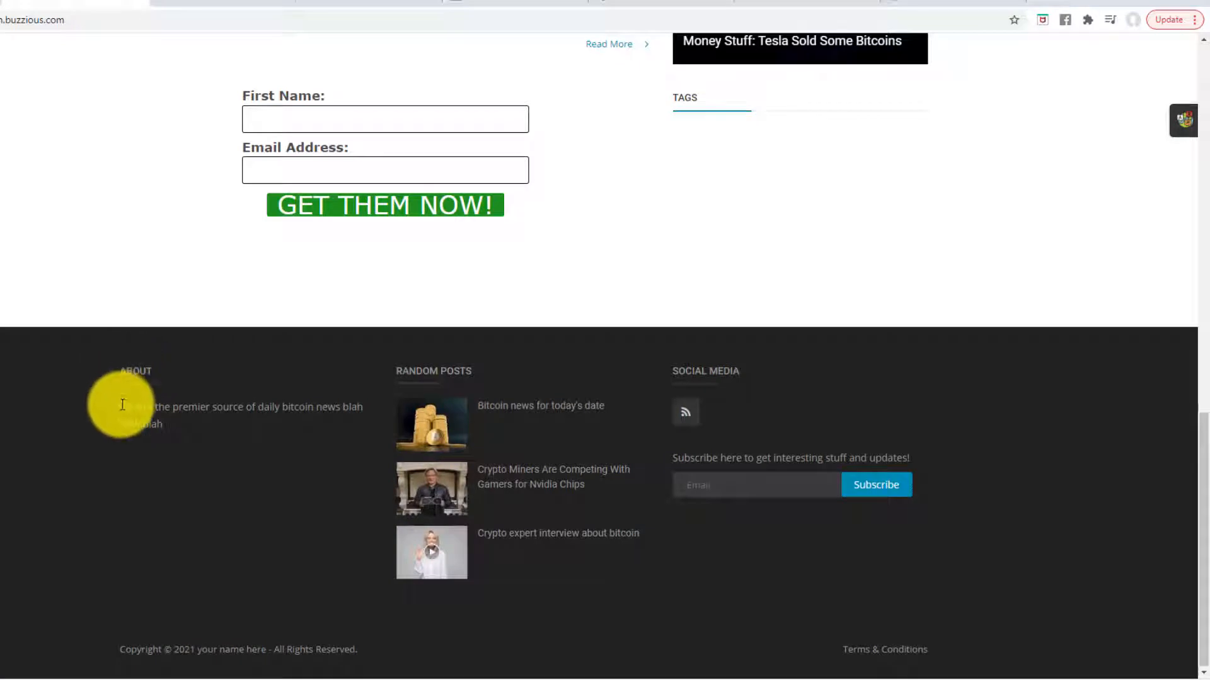
- Check the new About blurb and 'your name here' copyright in the live footer, then return to General Settings
drag(122, 406, 197, 432)
click(223, 421)
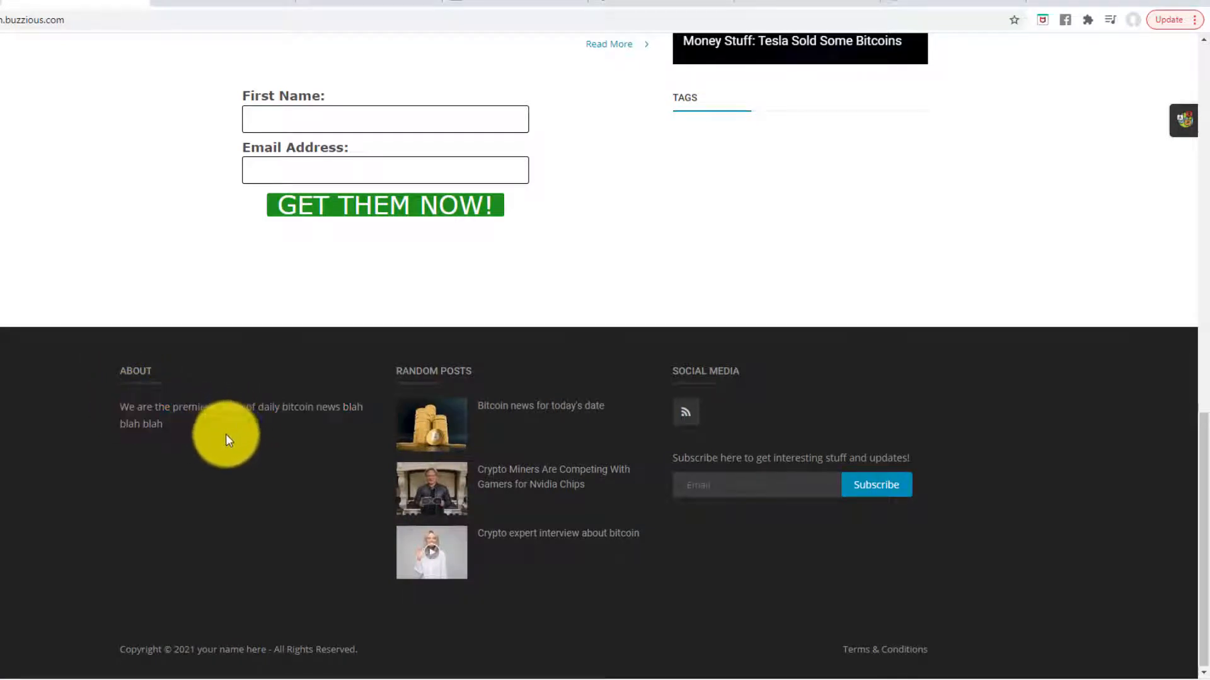
drag(199, 649, 265, 649)
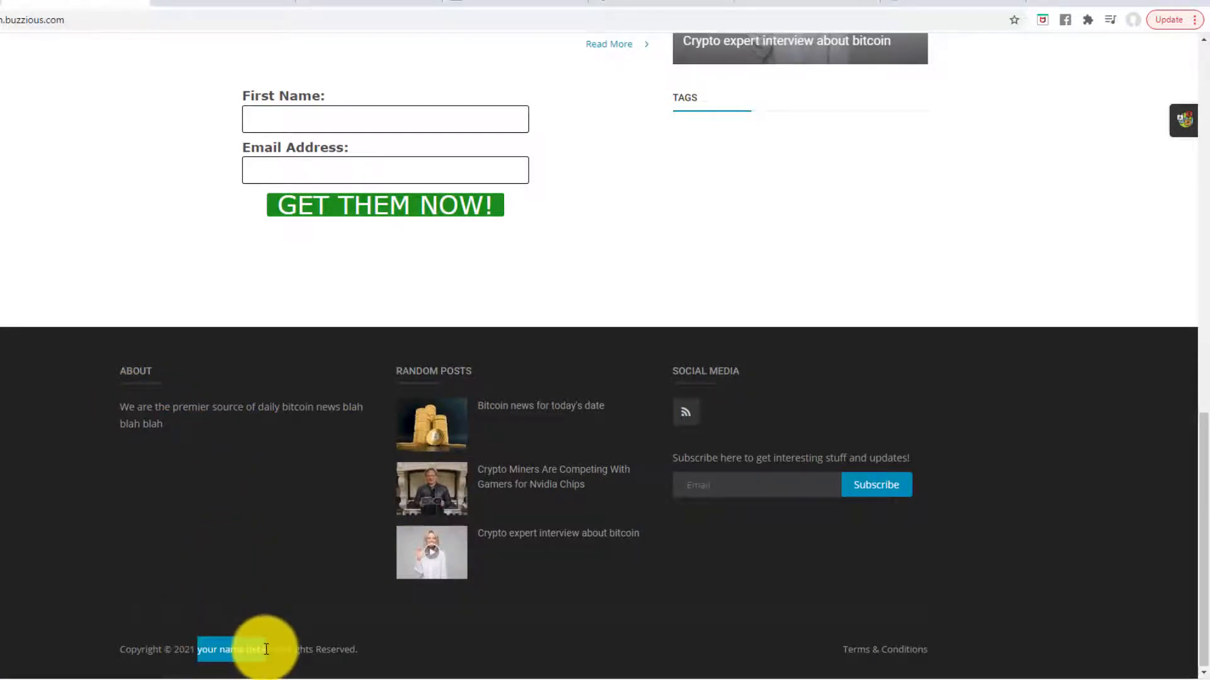
click(269, 573)
scroll(260, 565, up, 20)
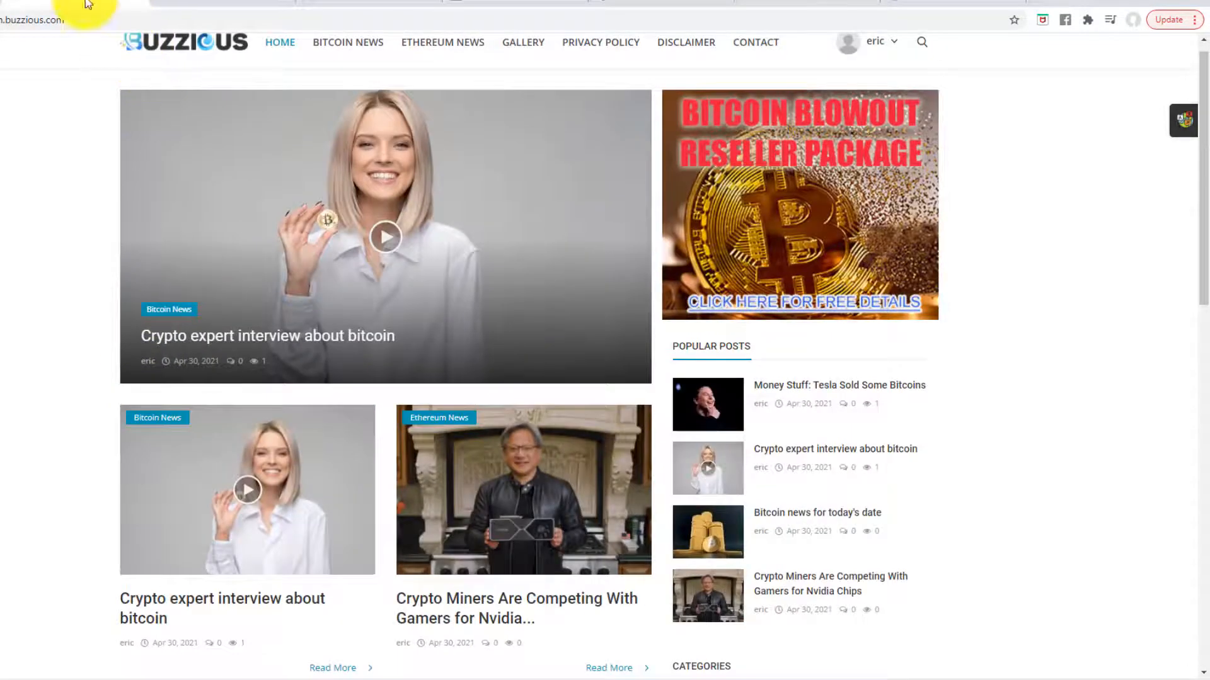
click(86, 3)
scroll(211, 418, down, 1)
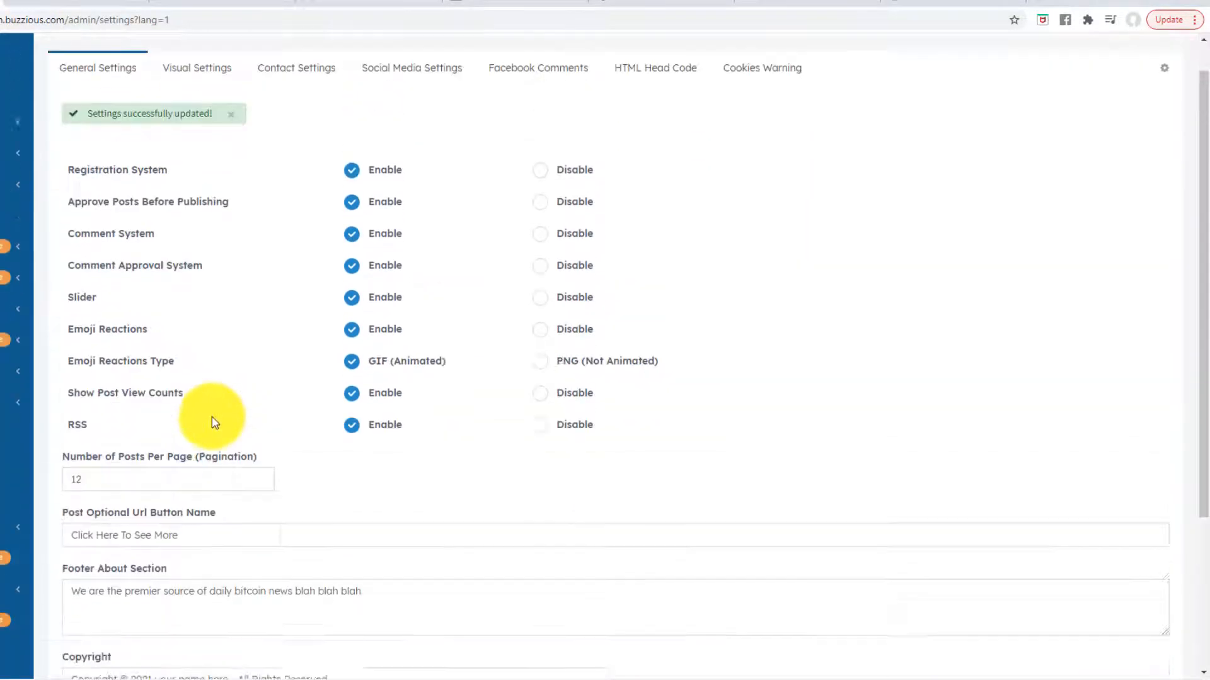
scroll(189, 238, up, 1)
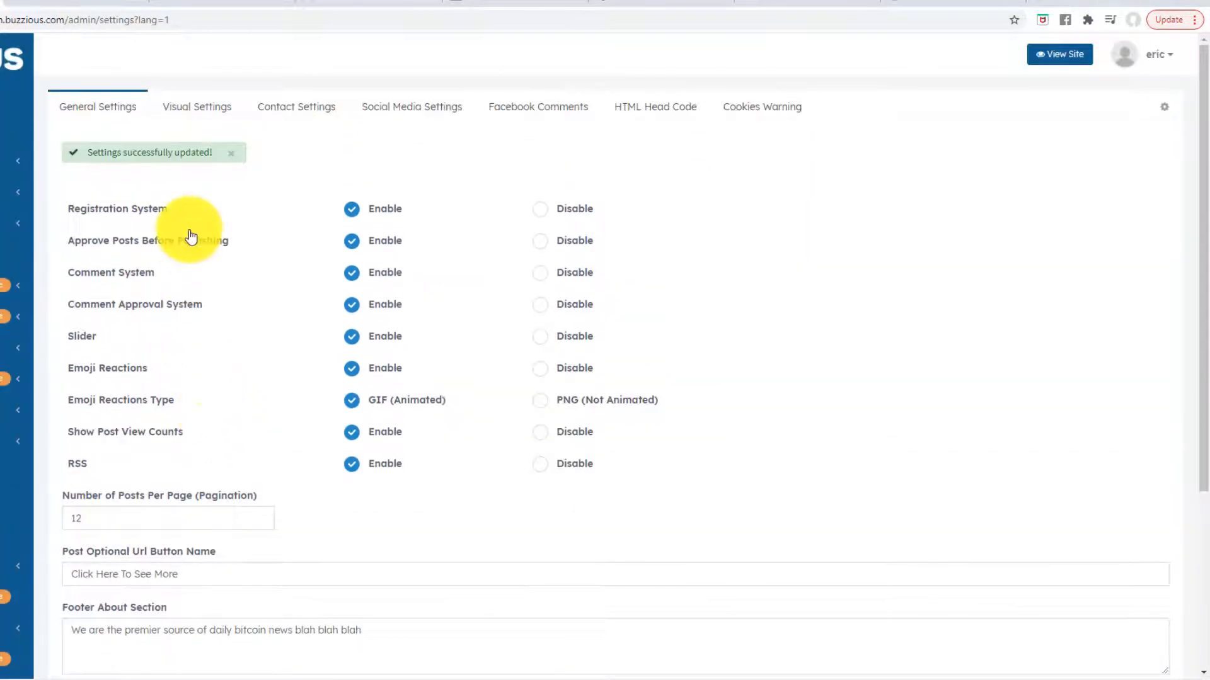
- Save the green site colour in Visual Settings and confirm it on the reloaded homepage
click(193, 113)
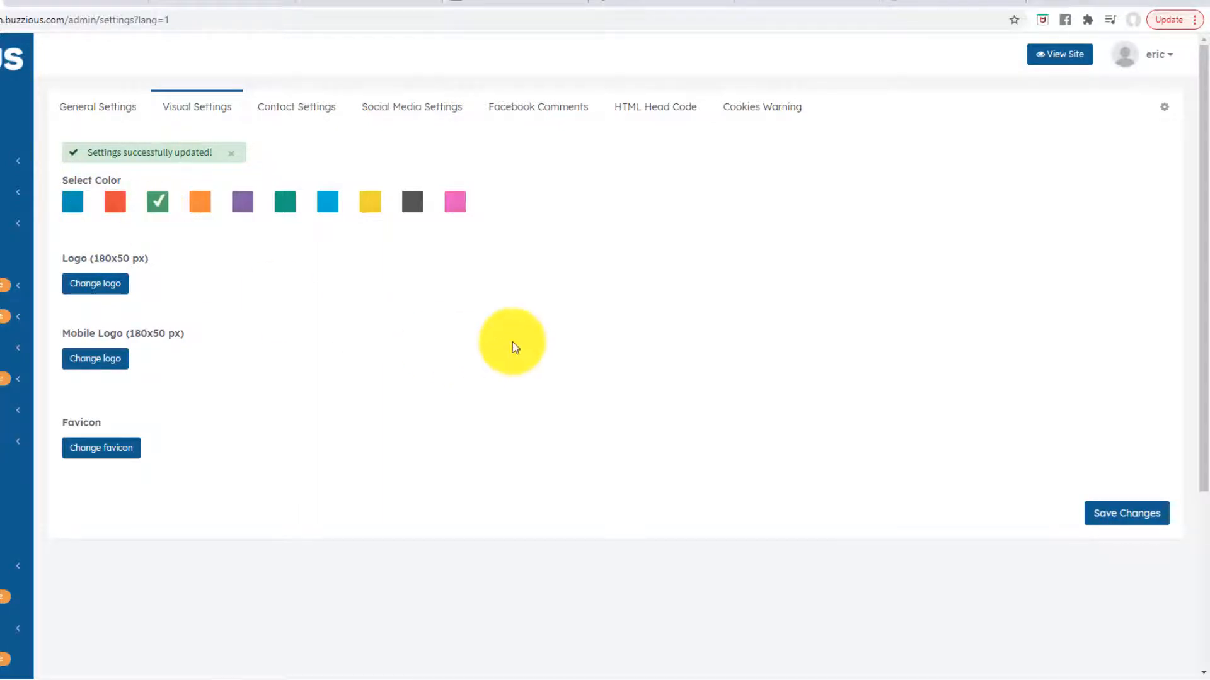
click(1120, 521)
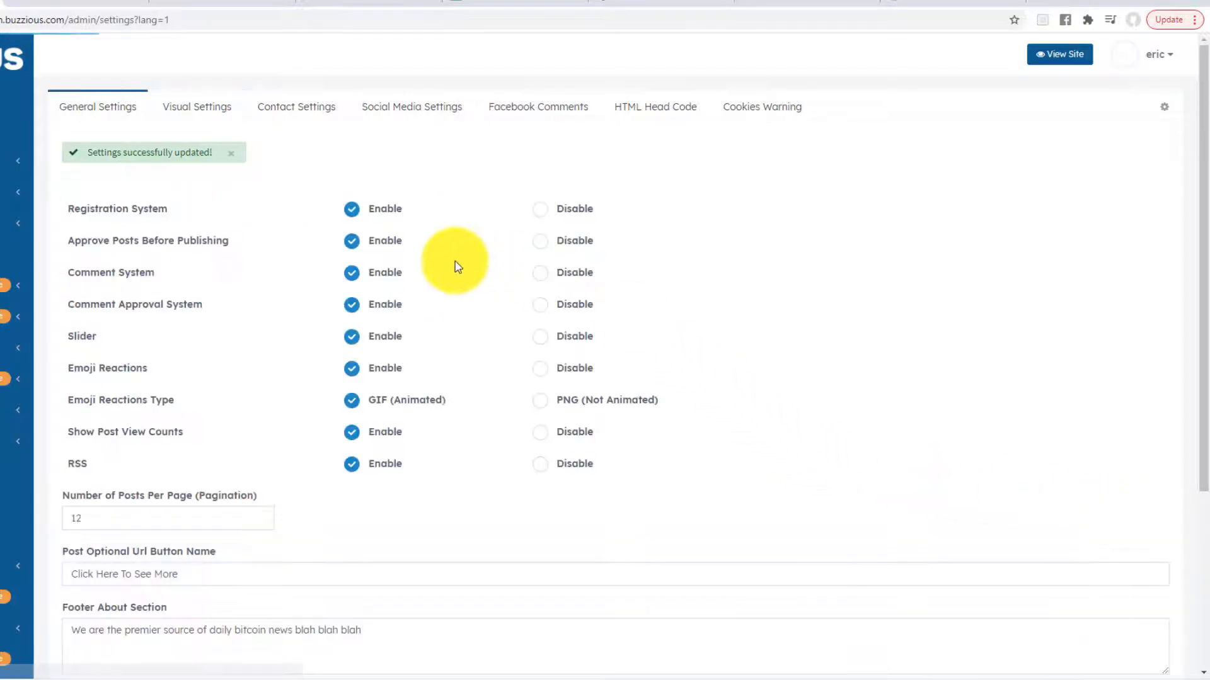
click(82, 1)
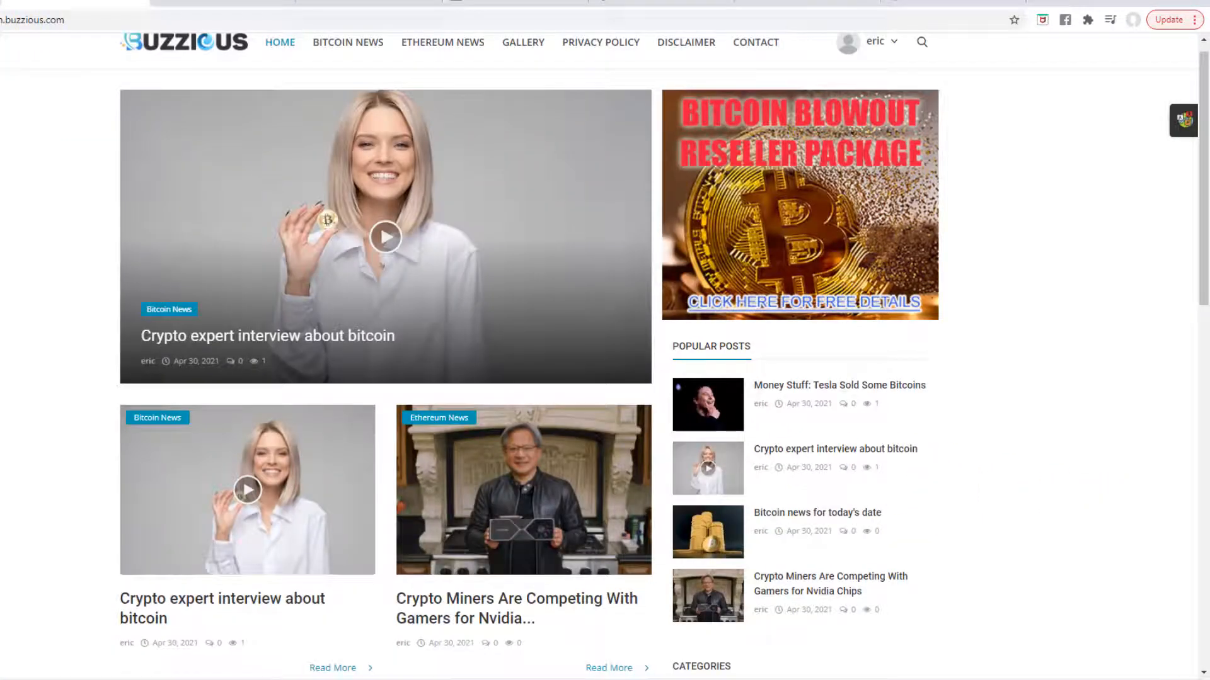
key(F5)
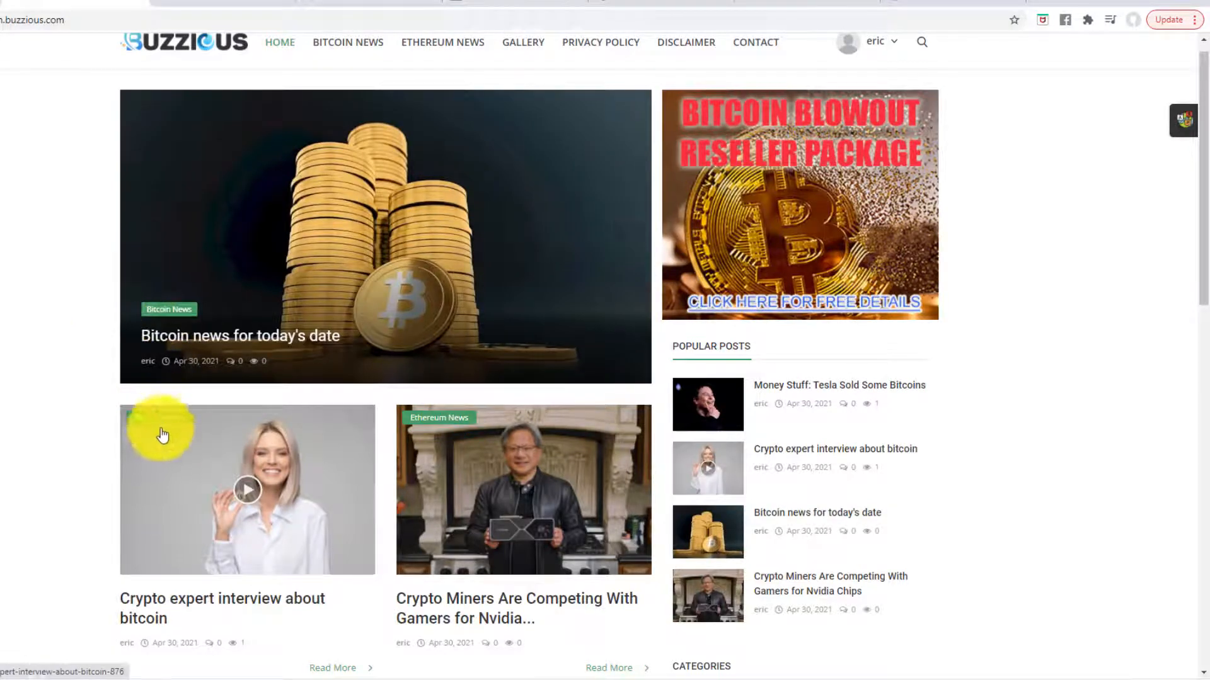
scroll(586, 395, down, 15)
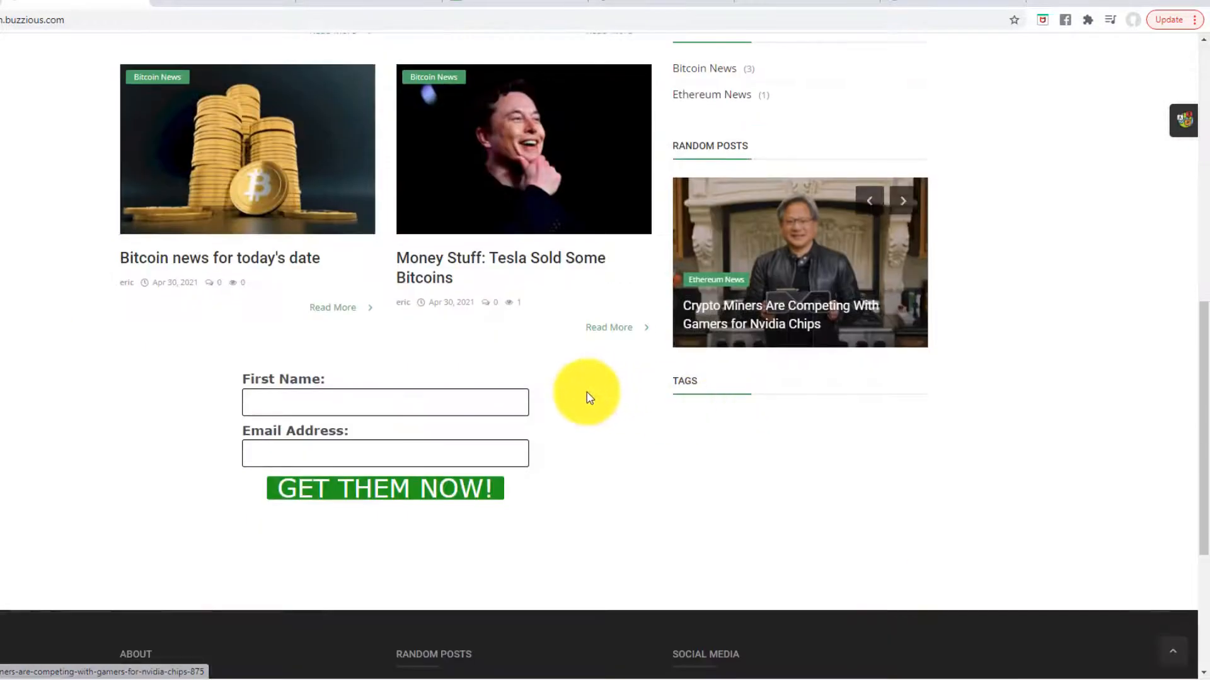
scroll(567, 403, up, 15)
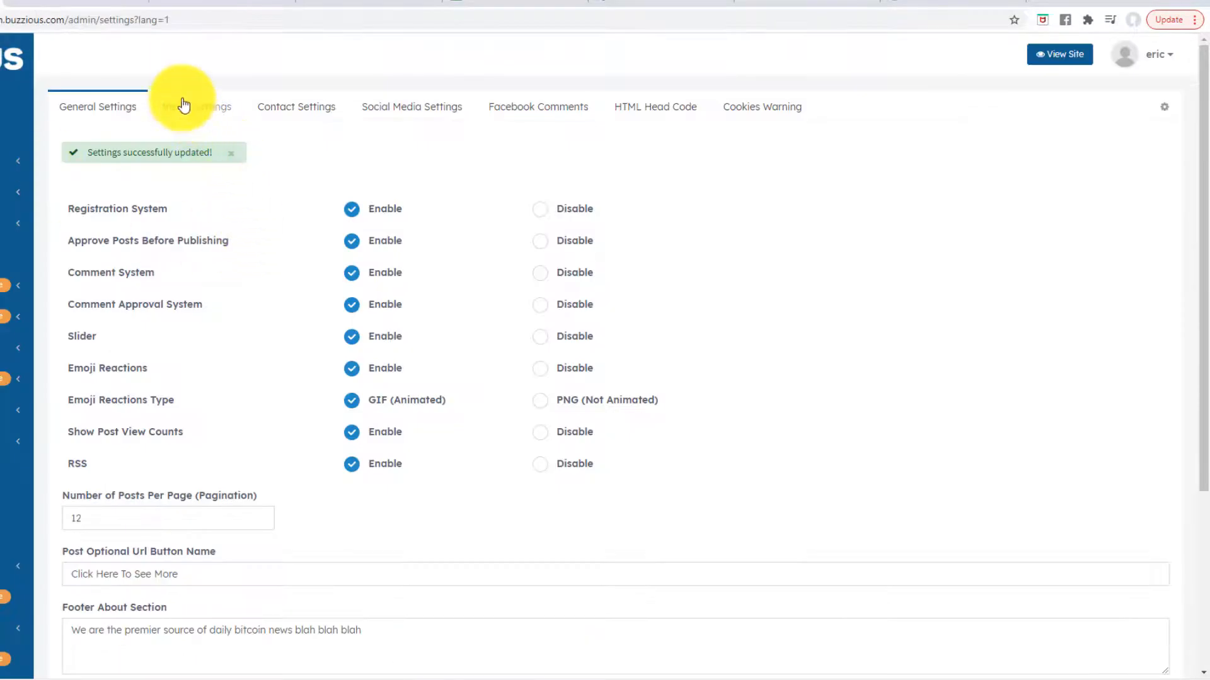
click(183, 104)
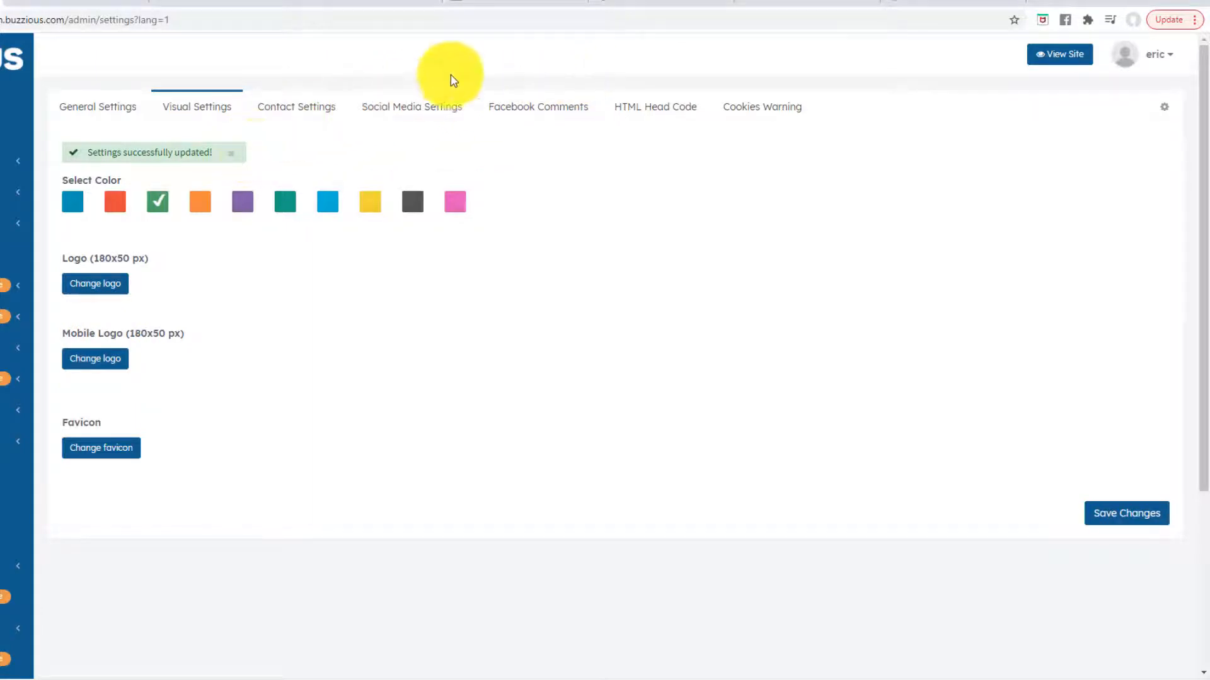
click(641, 3)
- Load photopea.com in the current browser tab
click(548, 22)
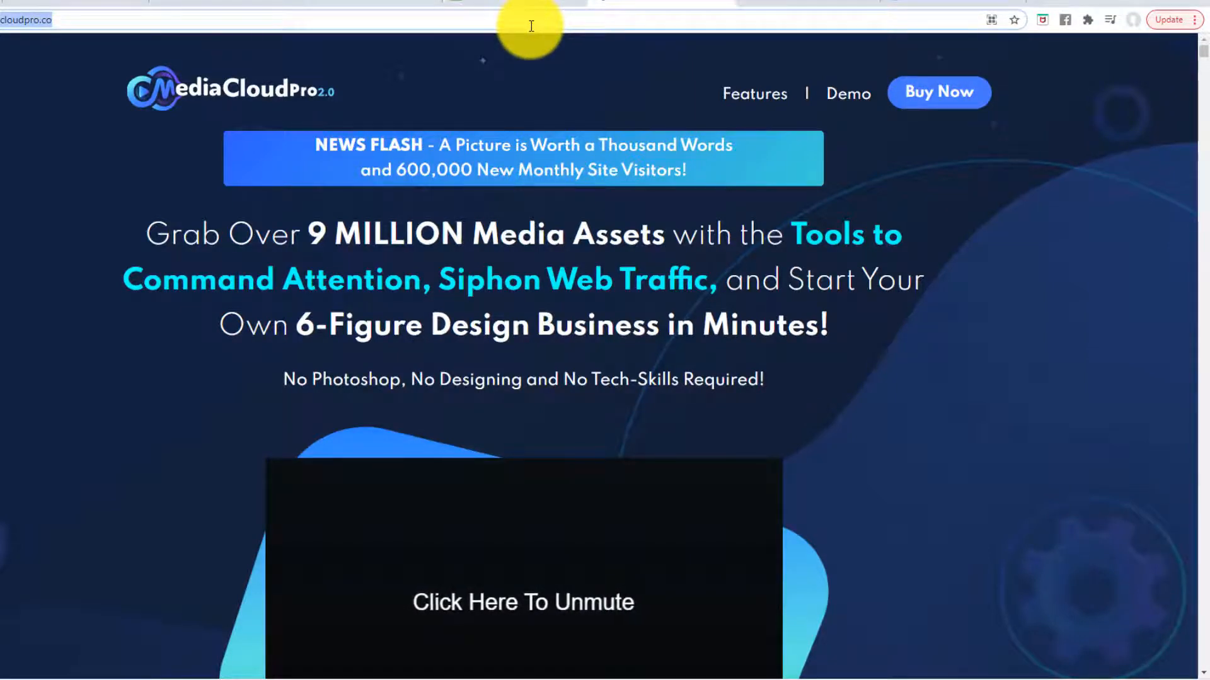
text(photo)
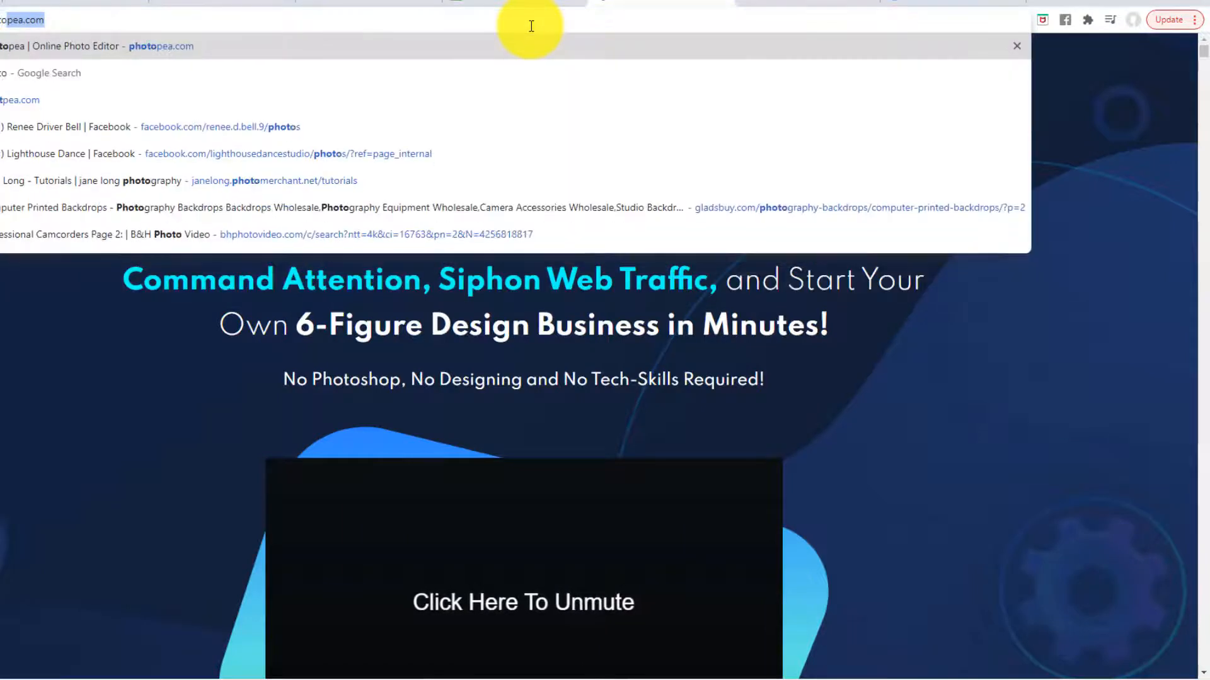
text(pea.com)
key(Return)
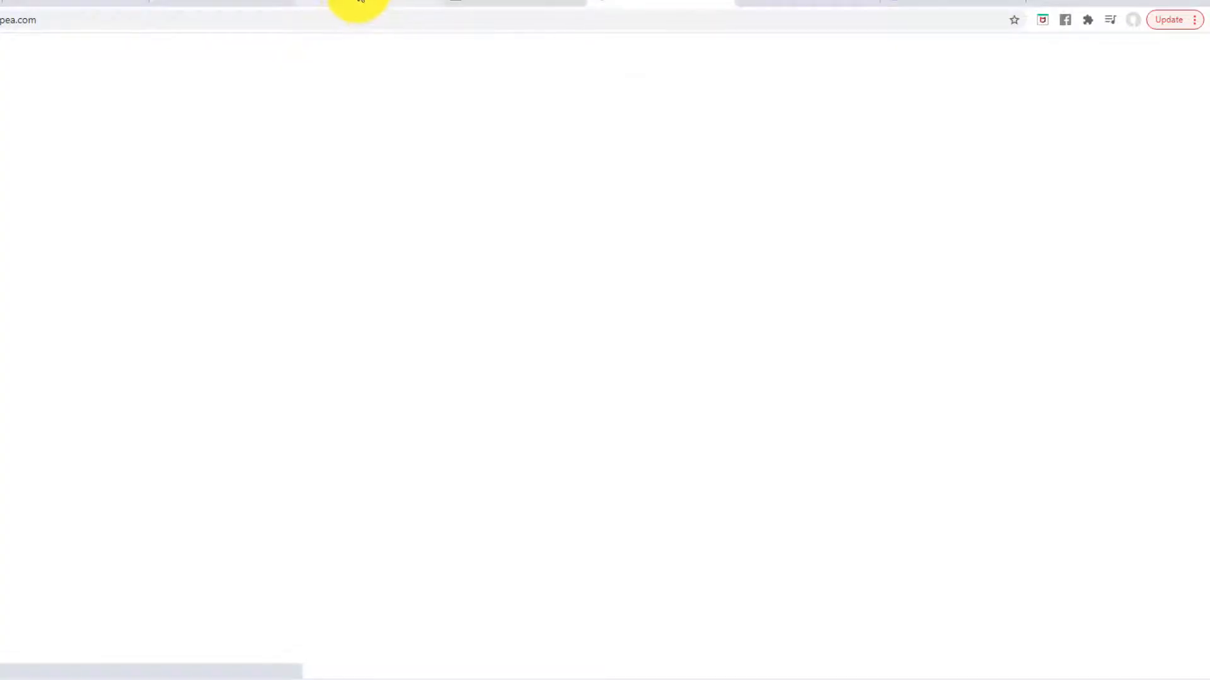
- Copy the gold Bitcoin coin illustration from Pixabay to the clipboard
click(472, 5)
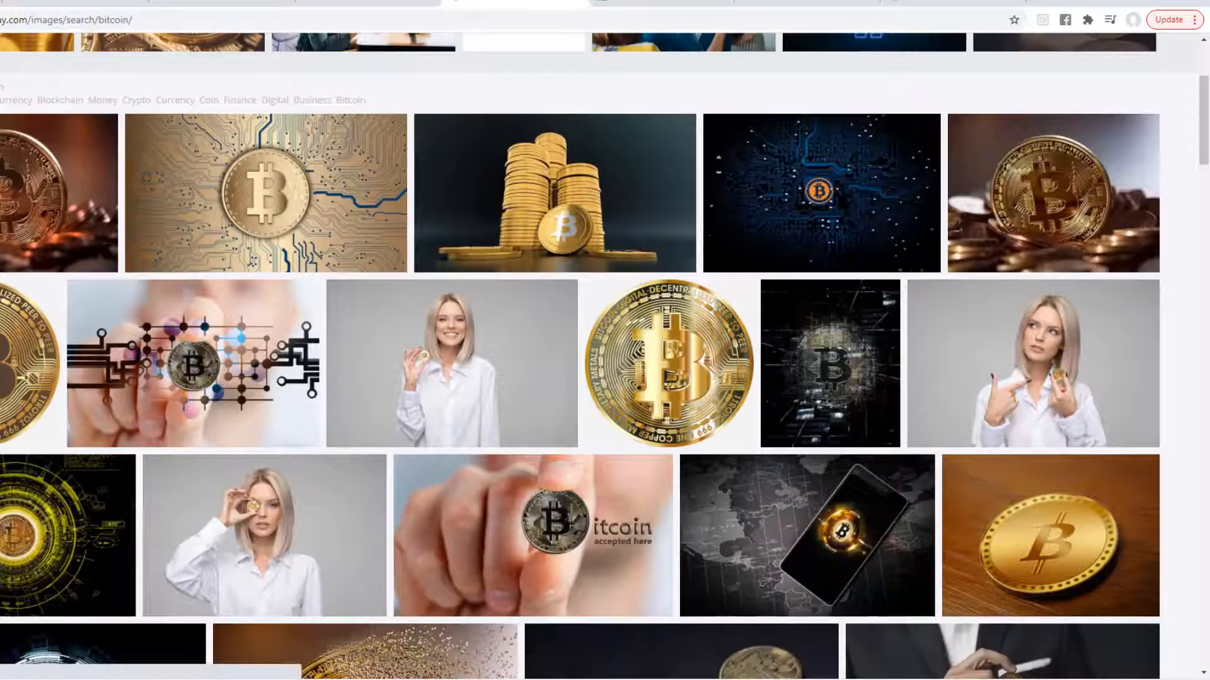
scroll(275, 244, up, 3)
scroll(266, 250, down, 5)
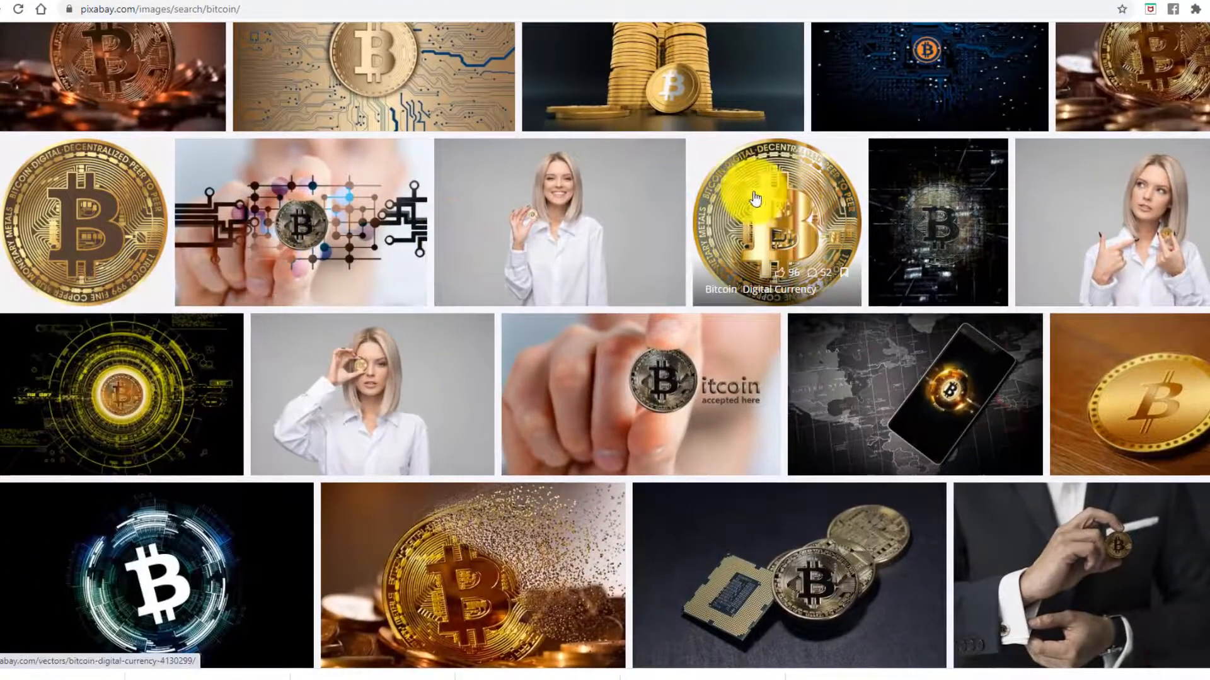
click(32, 199)
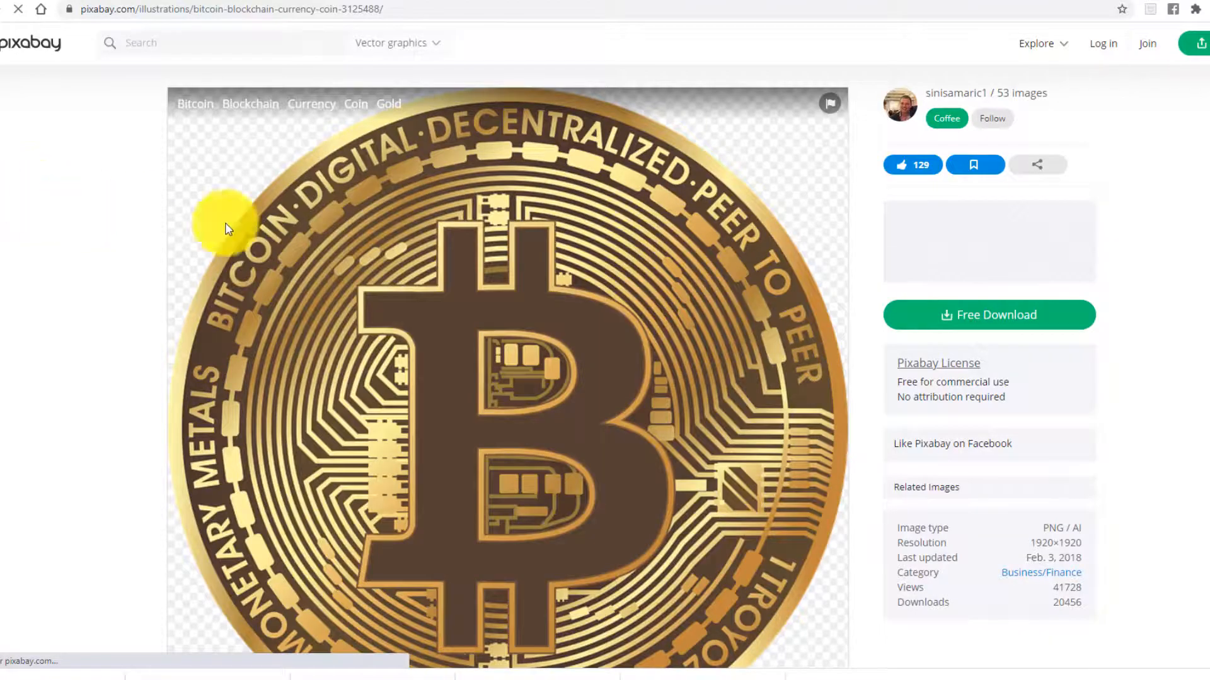
scroll(422, 254, down, 4)
scroll(428, 245, up, 3)
right_click(438, 222)
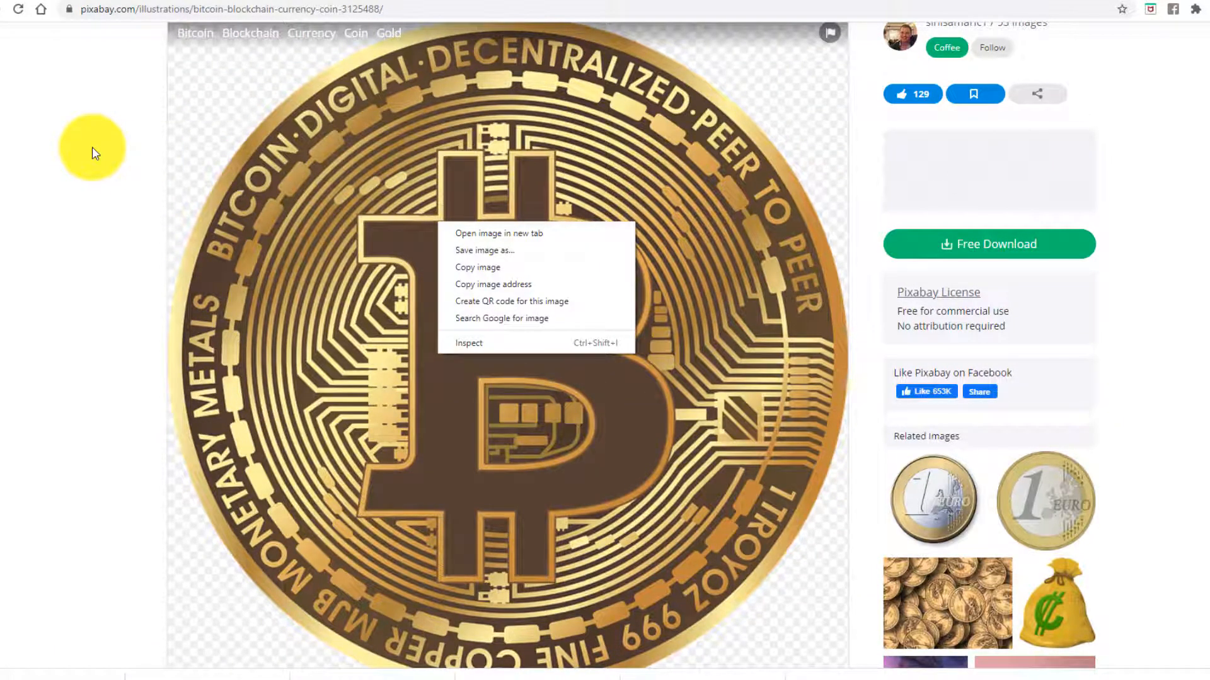
click(480, 268)
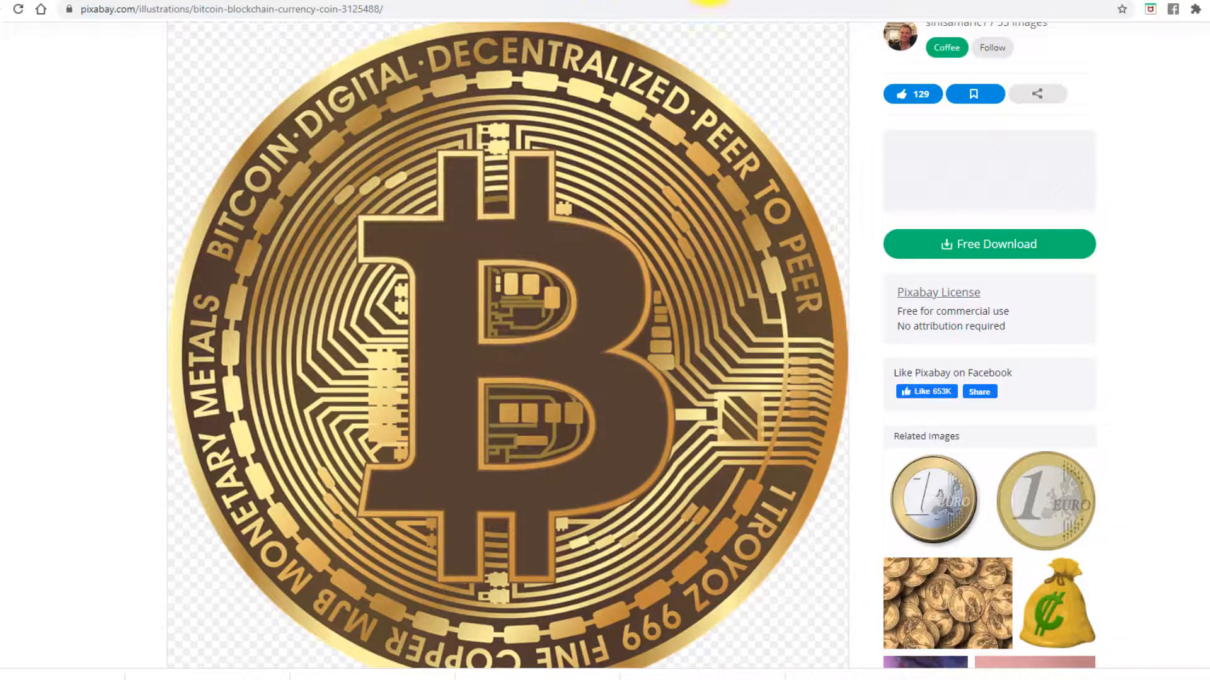
click(790, 2)
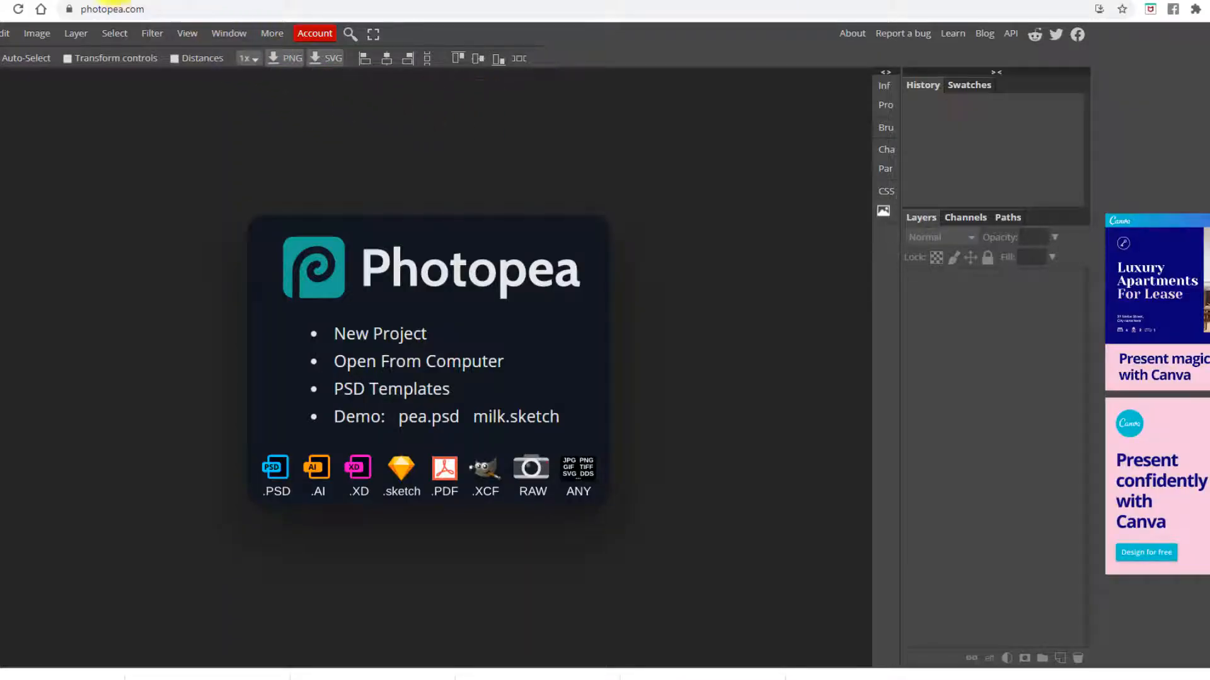
- Create a new 180 × 50 px Photopea document with a transparent background
click(36, 1)
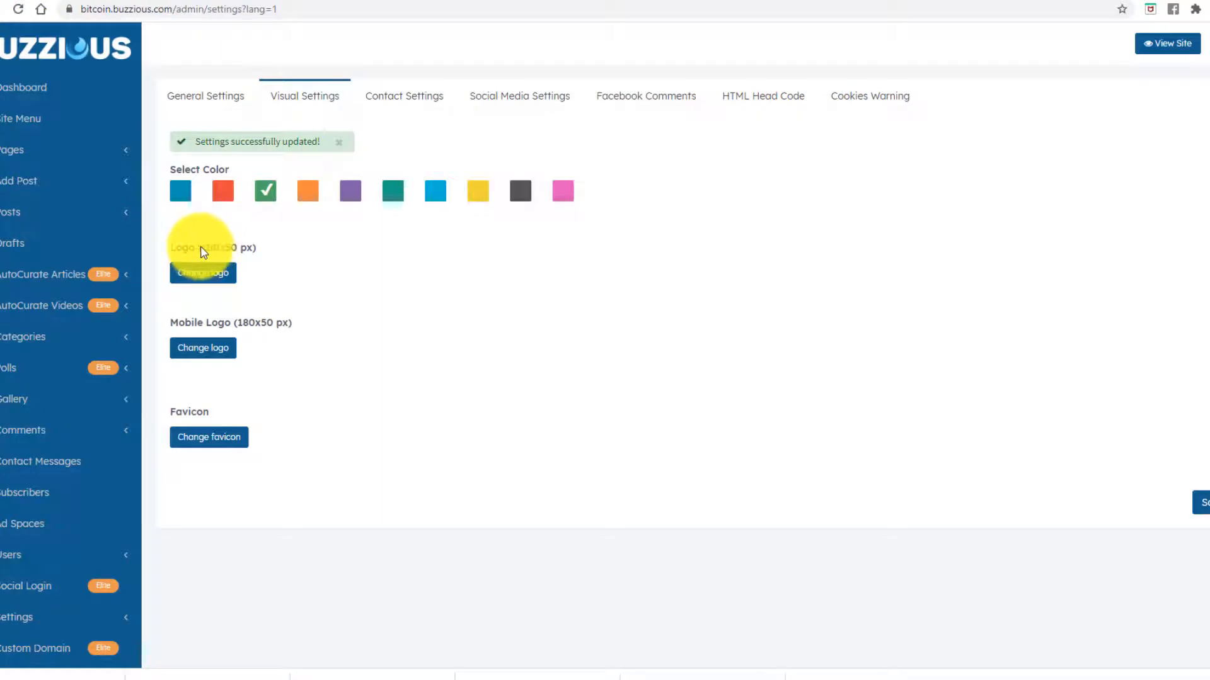
click(745, 2)
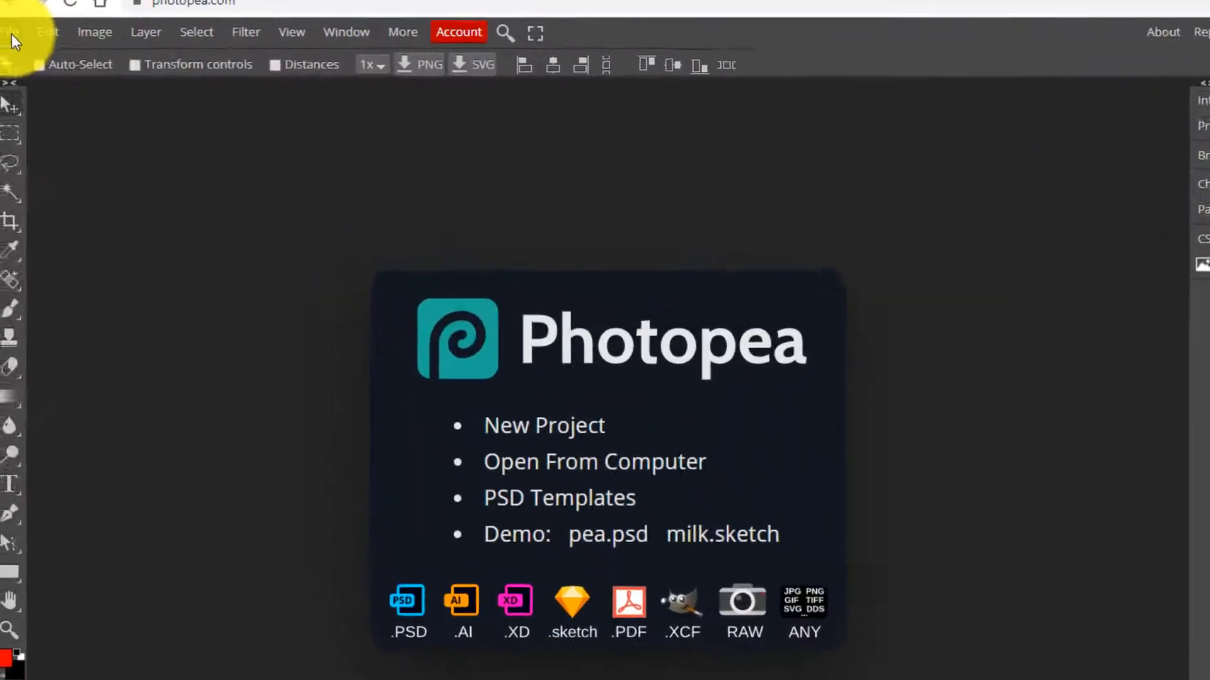
click(12, 35)
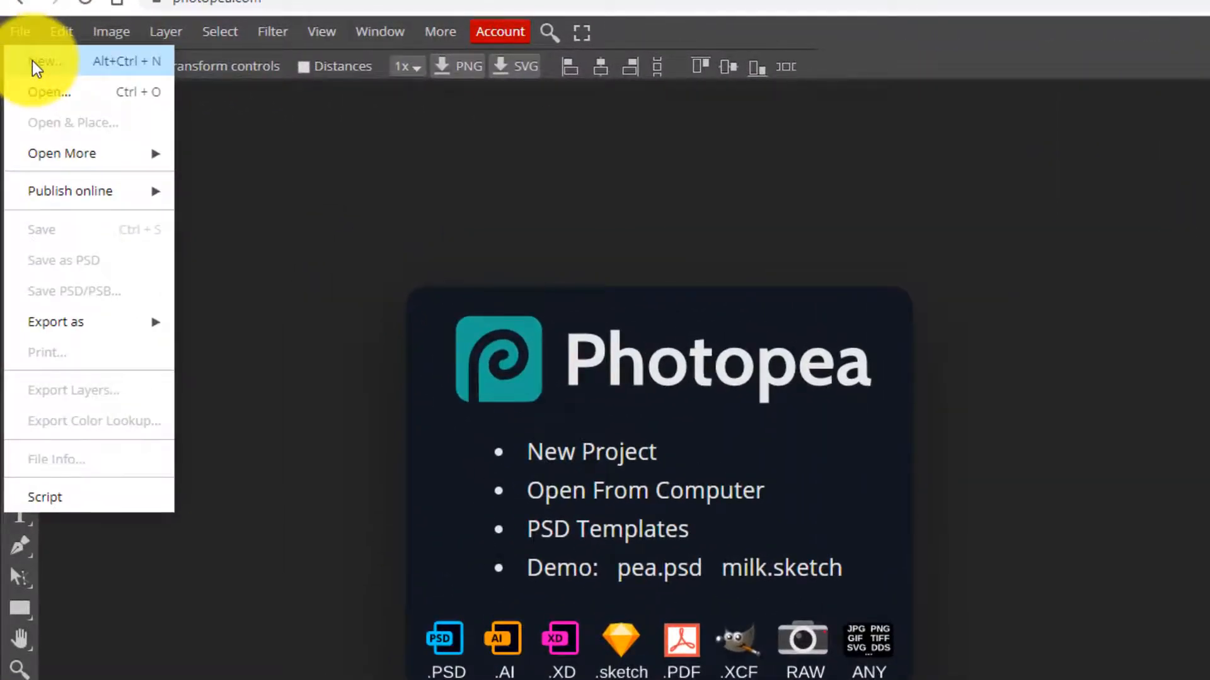
click(33, 60)
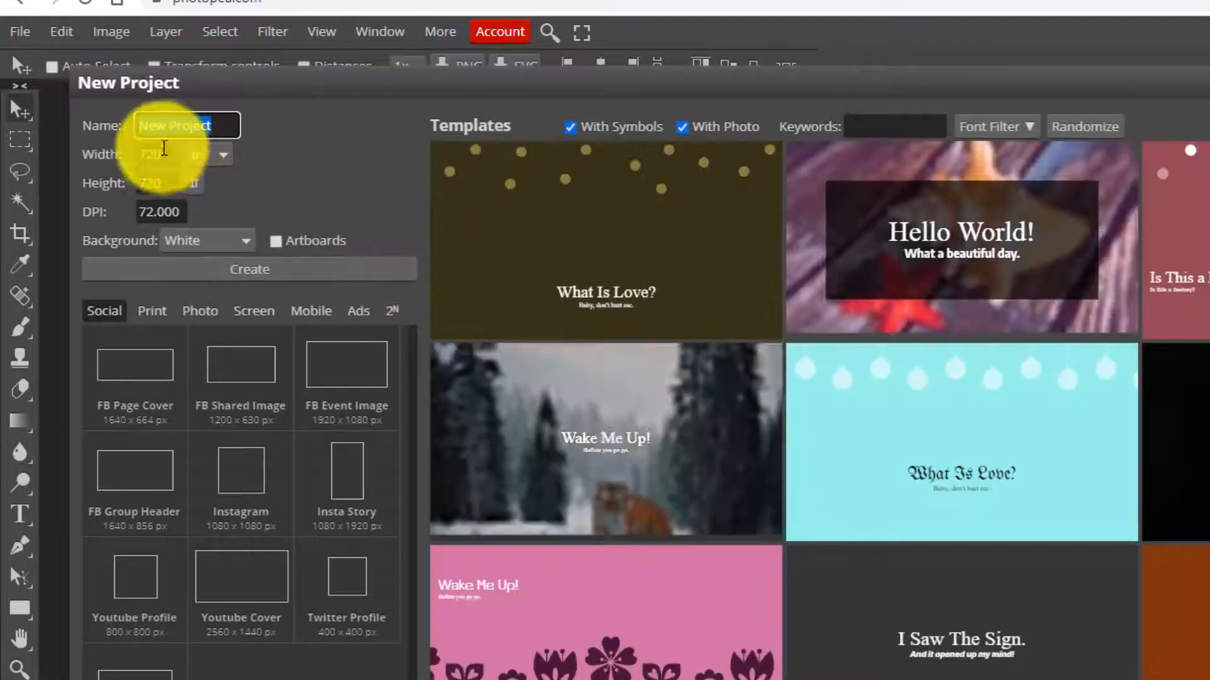
click(157, 155)
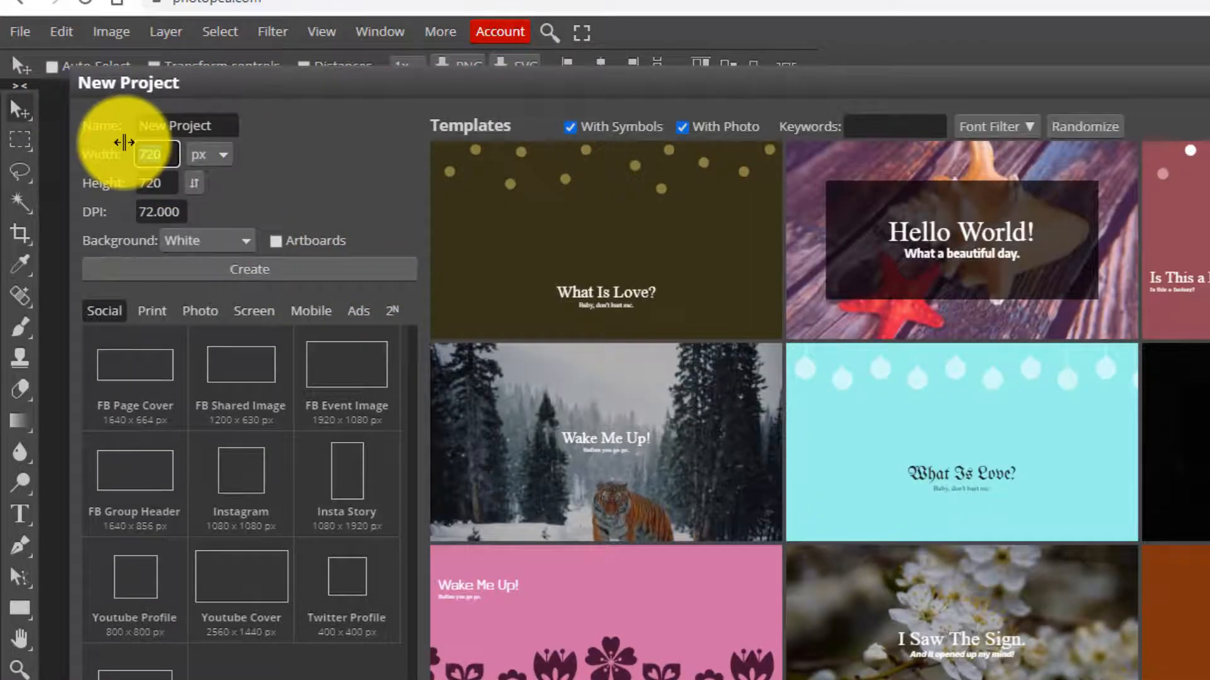
text(780)
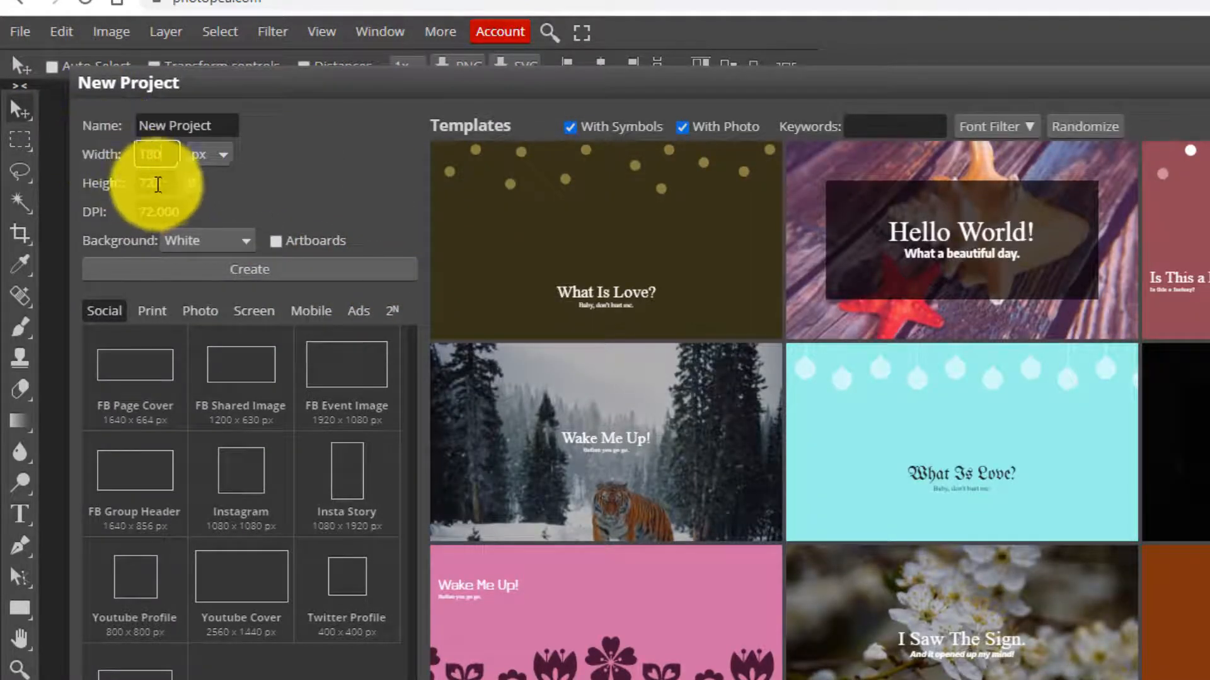
click(158, 184)
text(50)
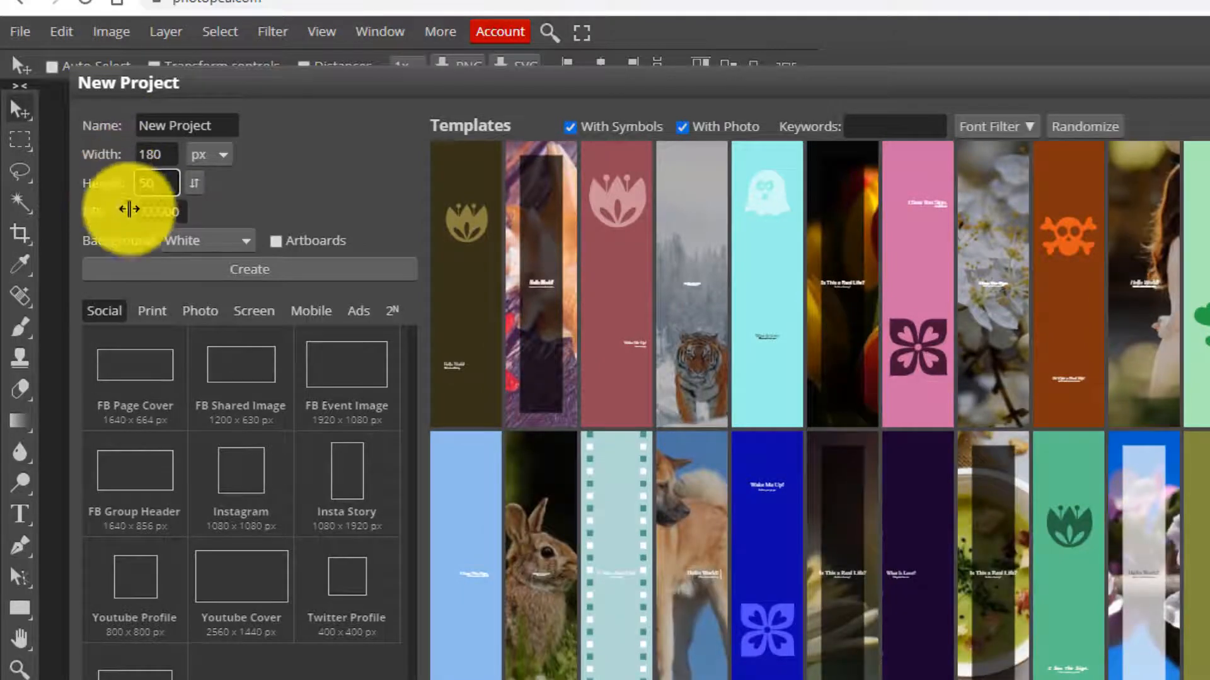
click(202, 240)
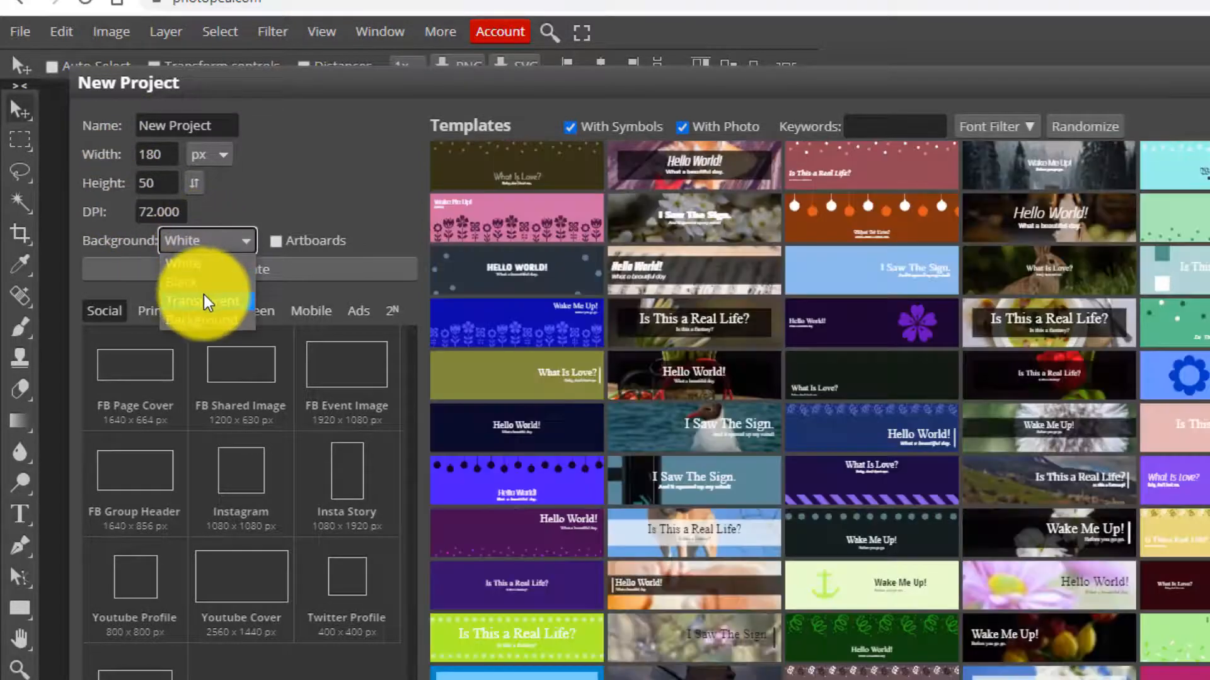
click(206, 302)
- Create the 180×50 banner document and paste the copied bitcoin picture into it
click(242, 275)
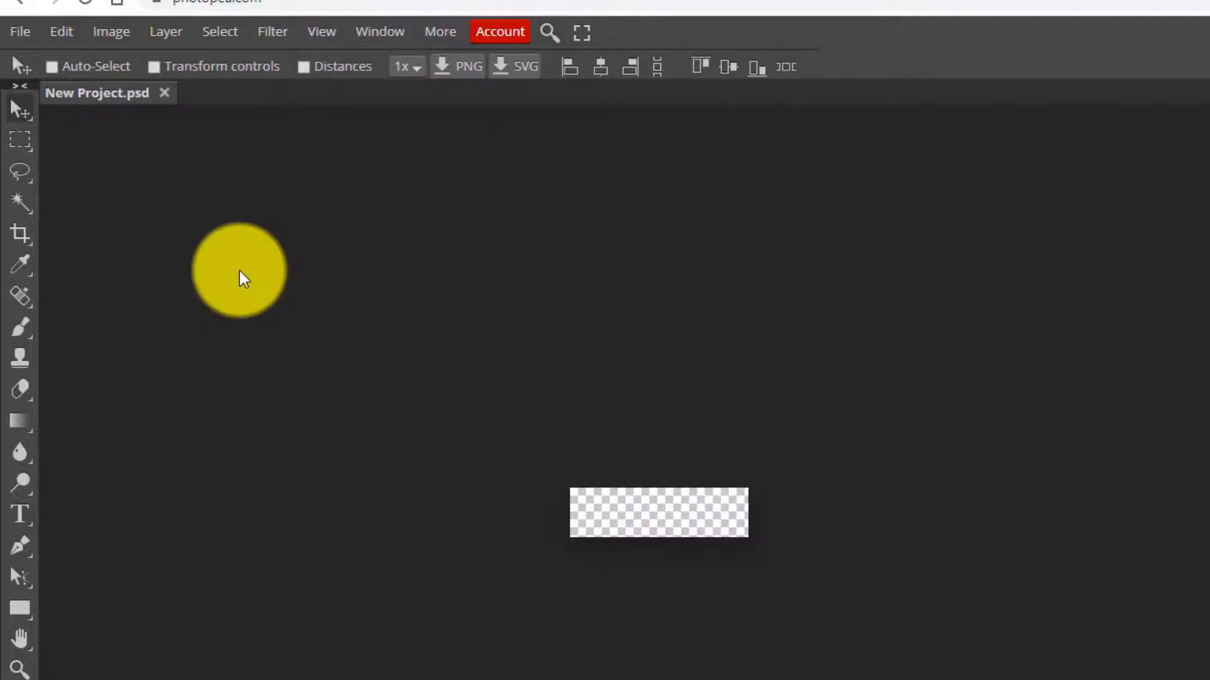
key(ctrl)
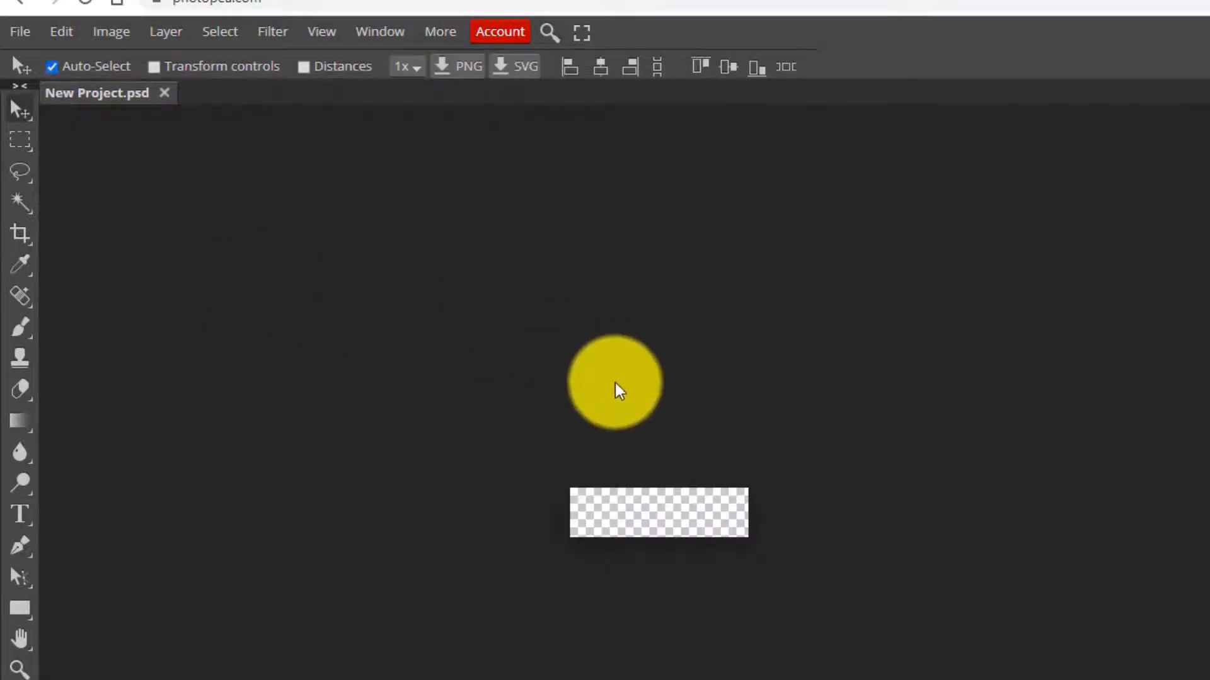
key(ctrl+j)
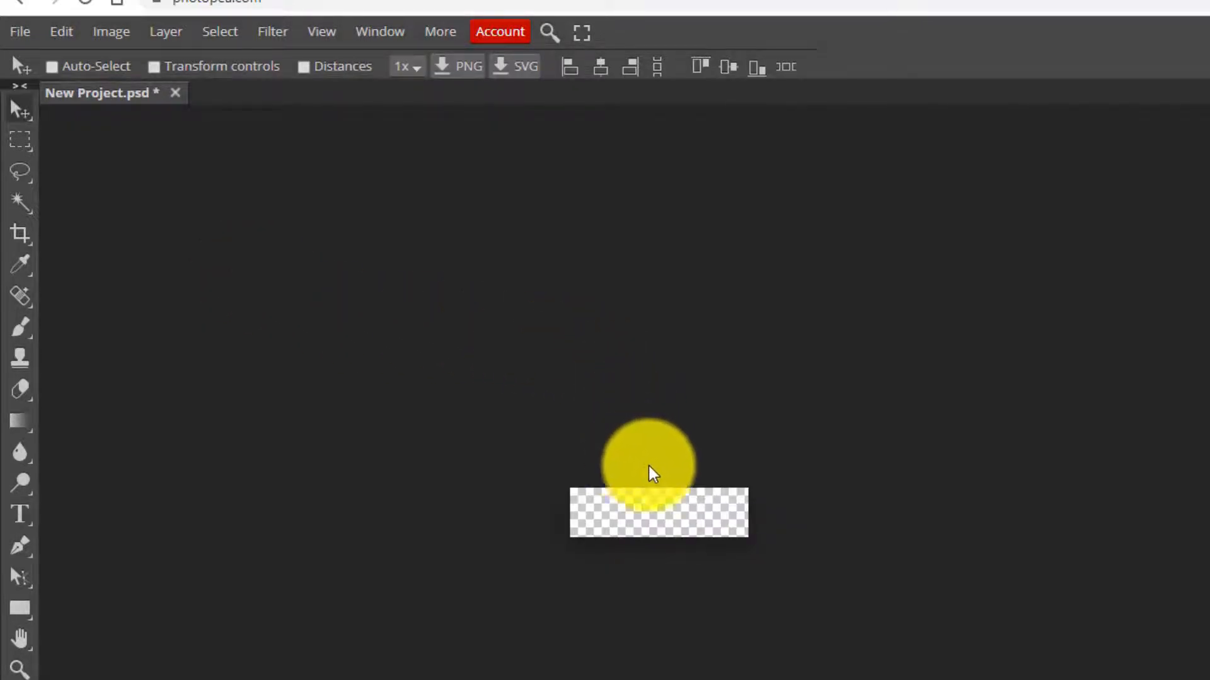
click(666, 412)
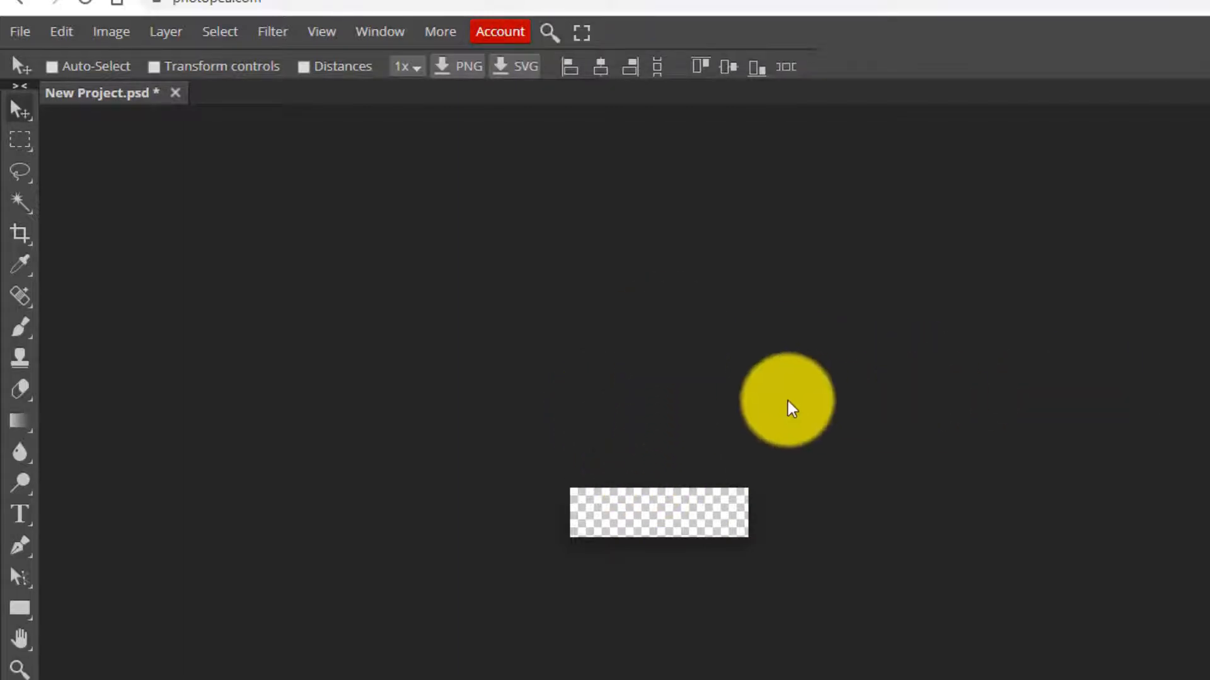
click(63, 31)
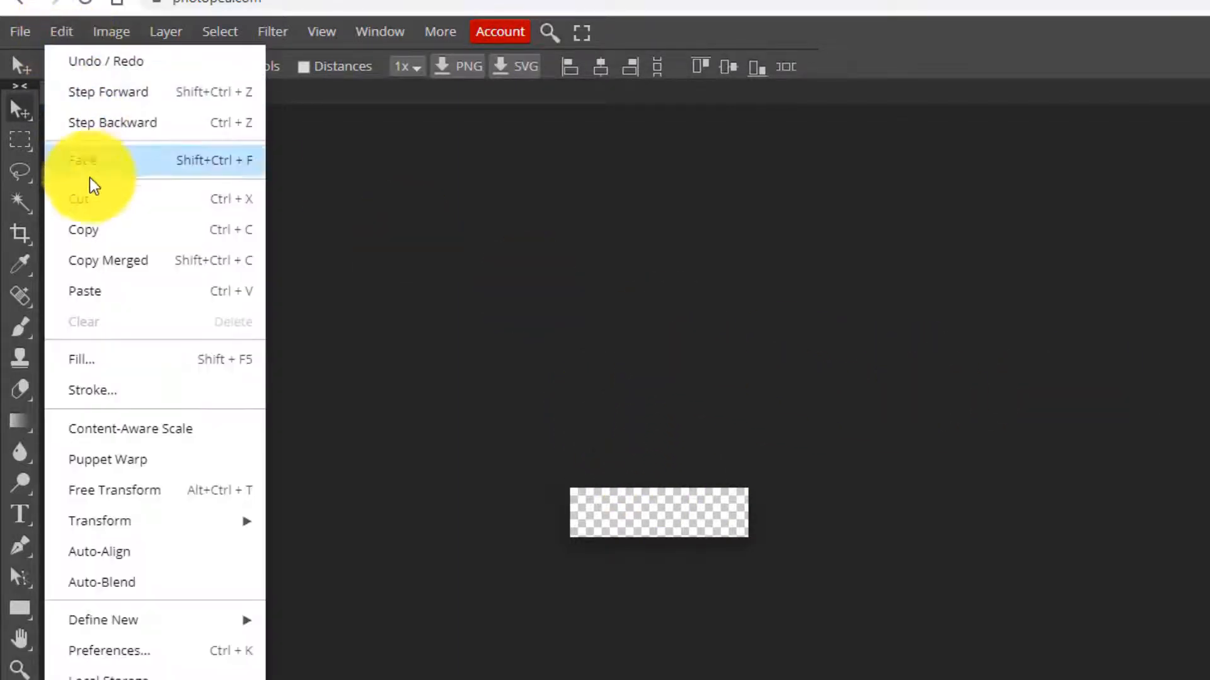
click(92, 290)
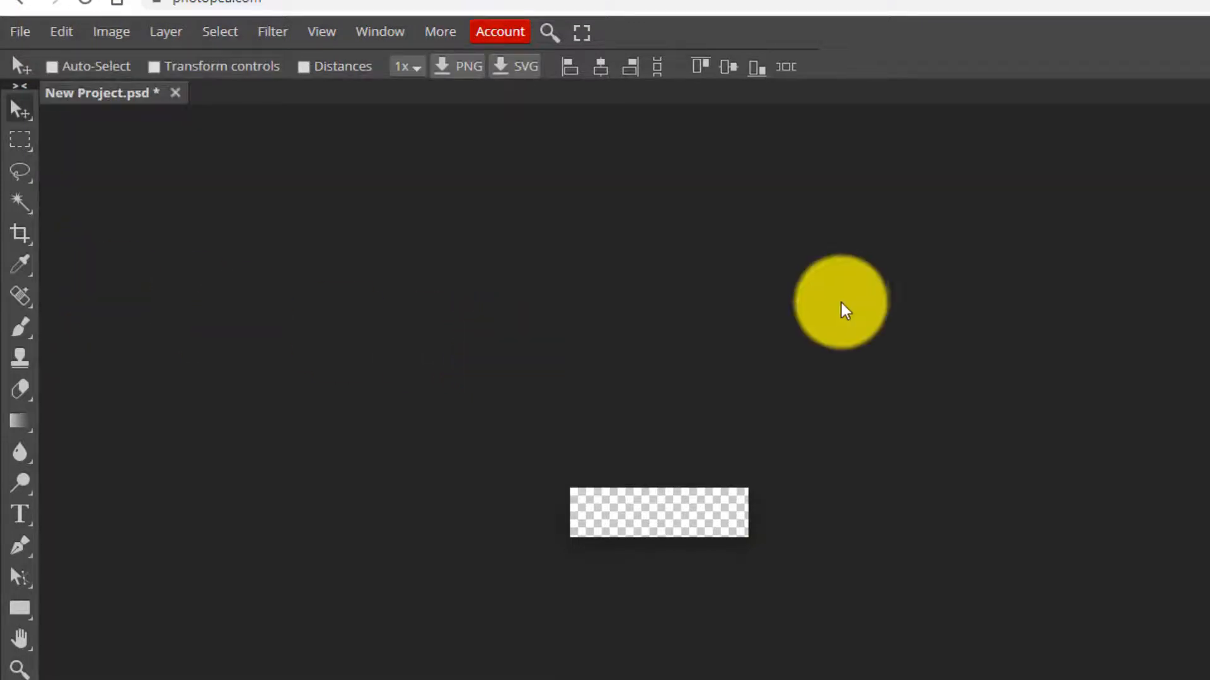
- Scale the pasted bitcoin picture down to a small coin at the banner's left end
click(66, 33)
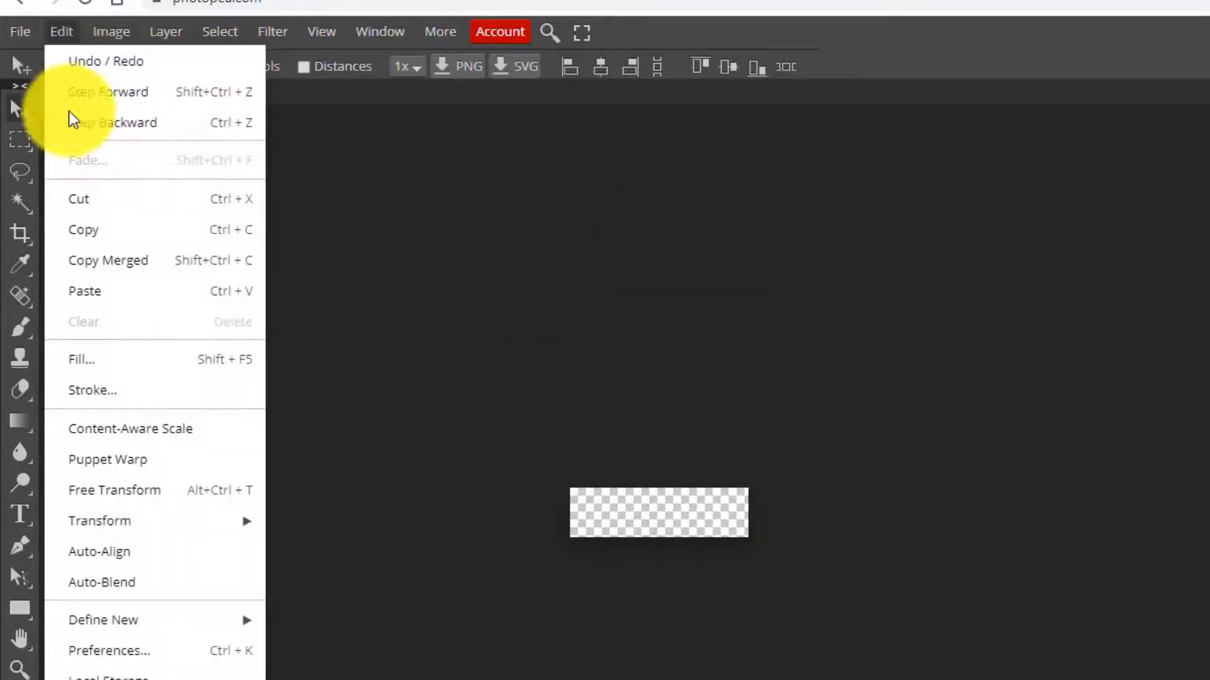
mouse_move(213, 520)
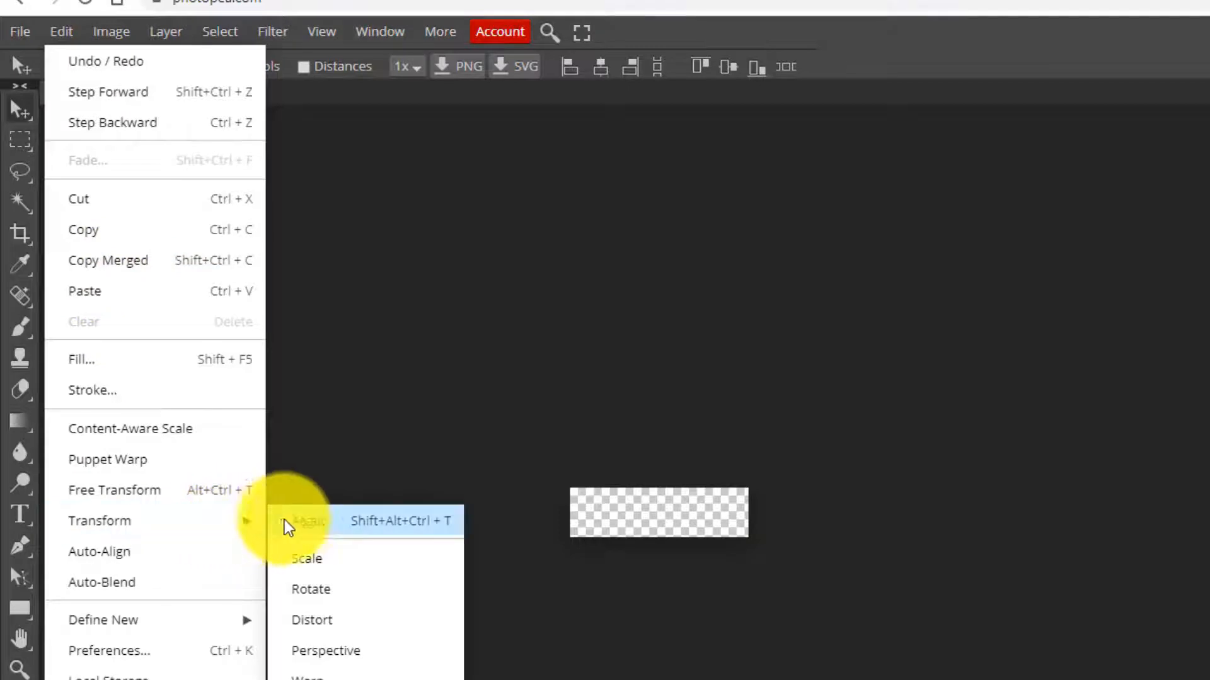
click(307, 560)
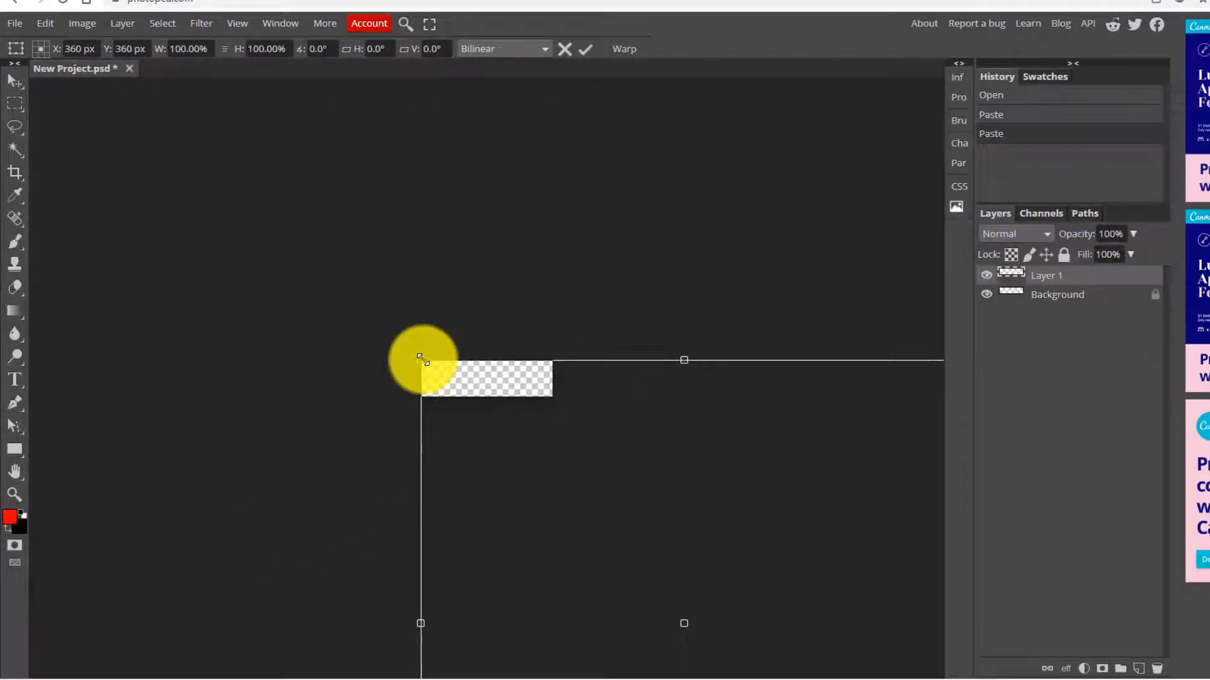
drag(421, 360, 401, 275)
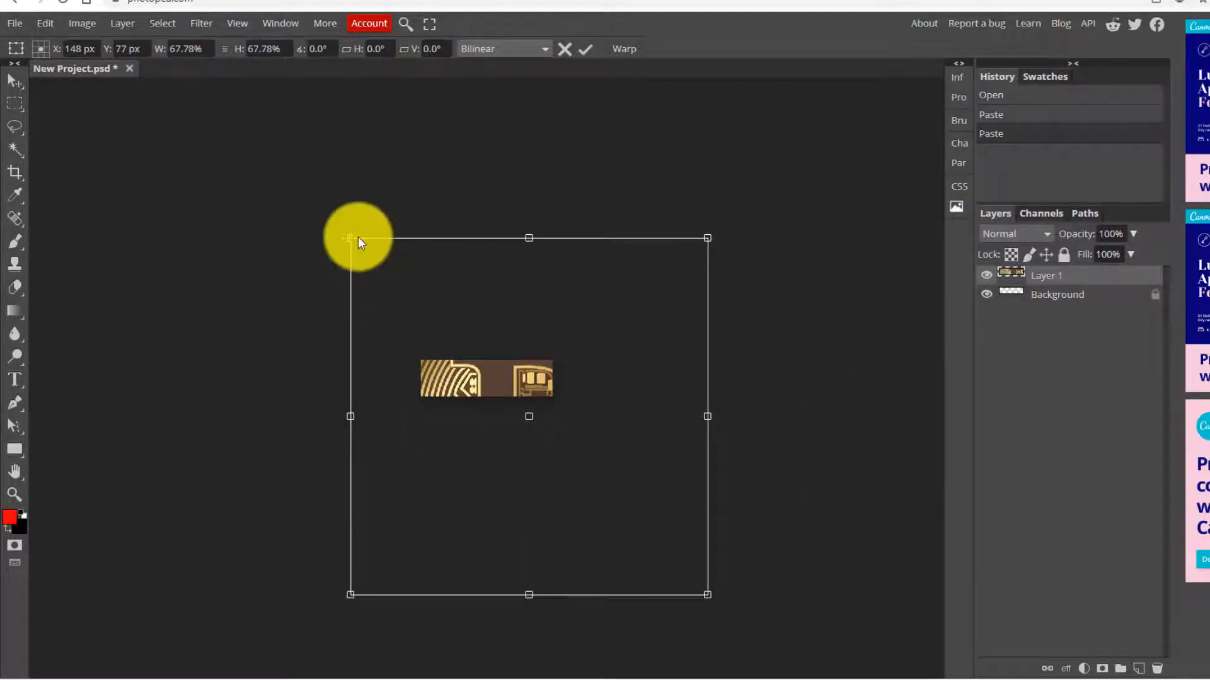
drag(358, 239, 464, 366)
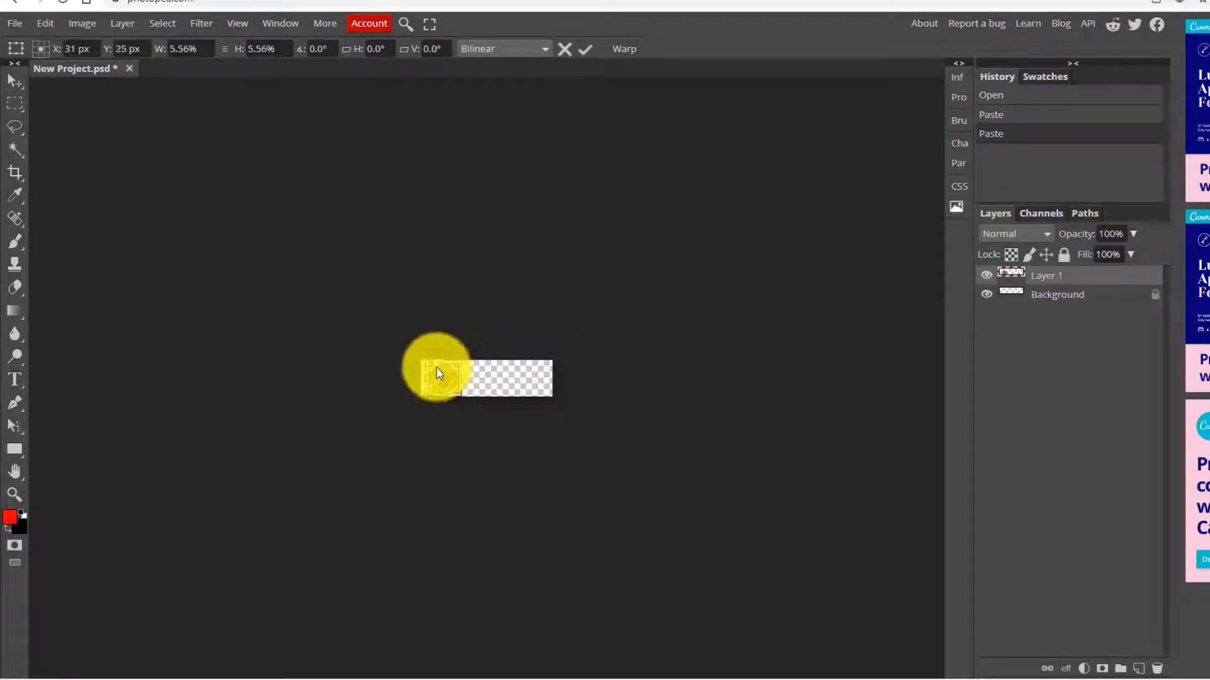
key(Return)
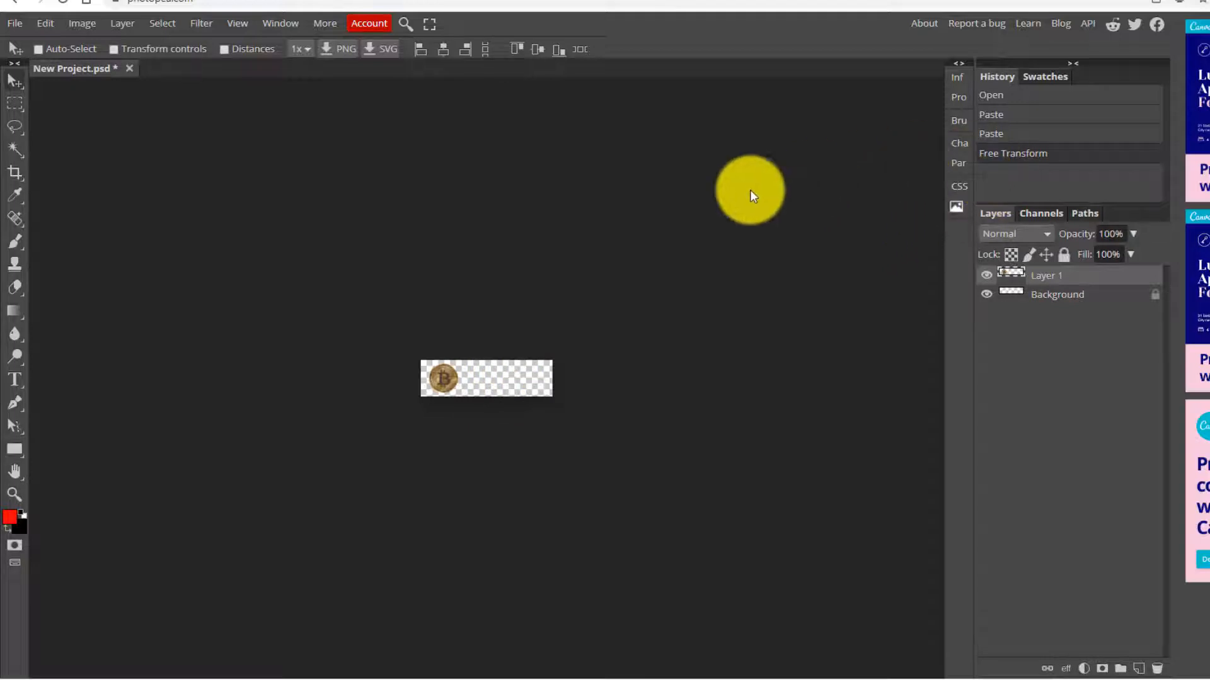
- Add a 'Bitcoin News' text line beside the coin in the Denk One font
click(14, 380)
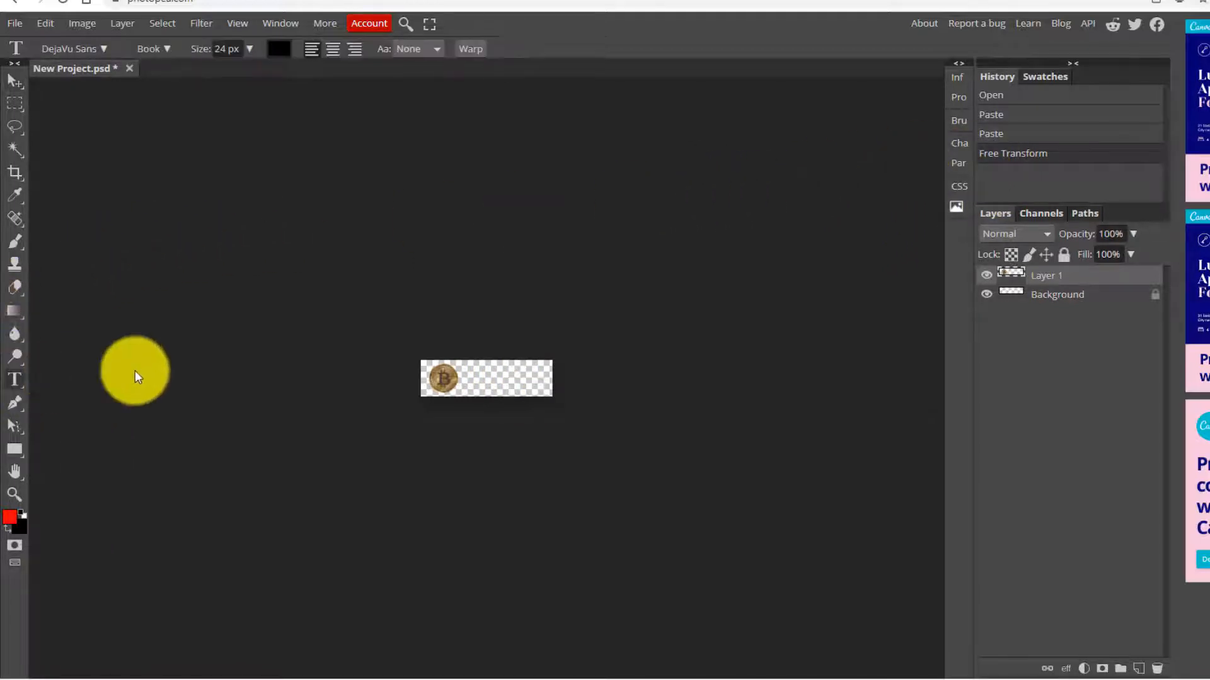
click(467, 370)
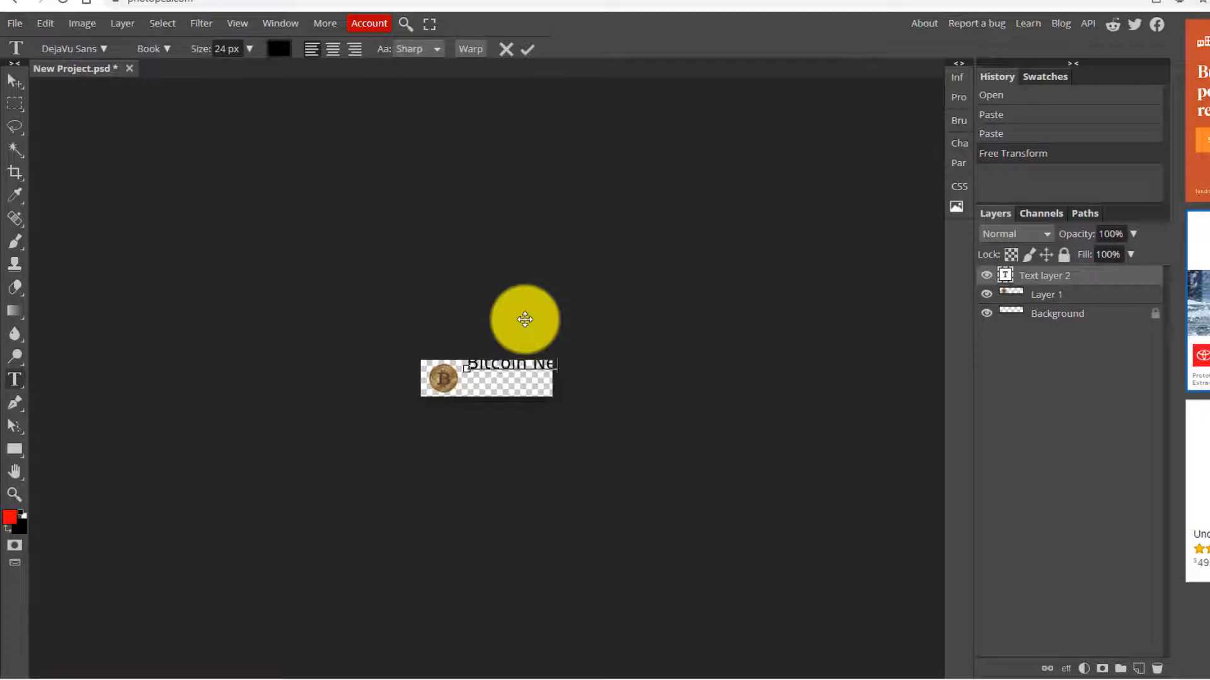
key(ctrl+a)
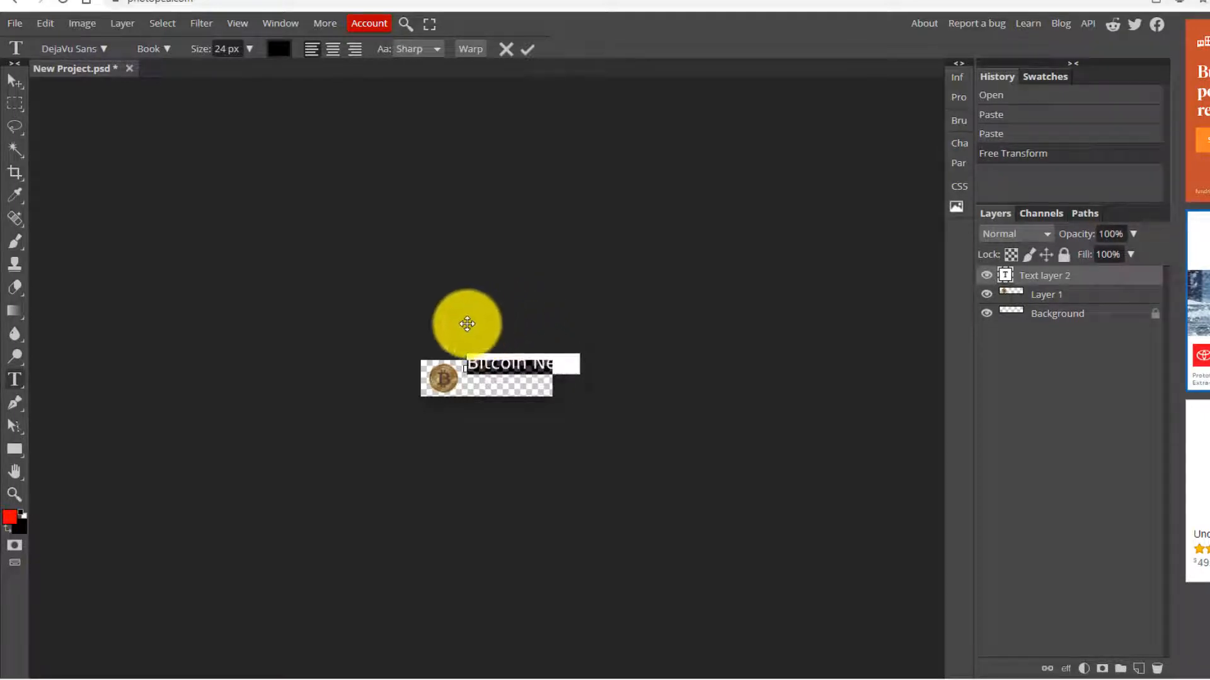
click(104, 48)
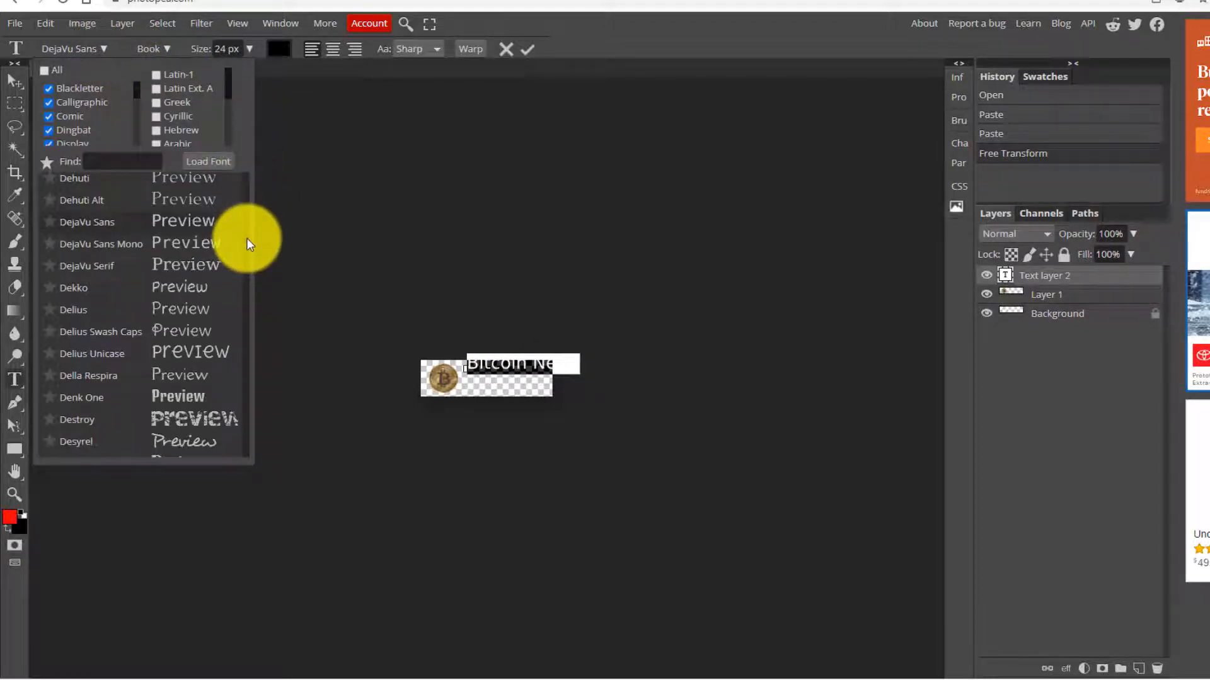
click(191, 399)
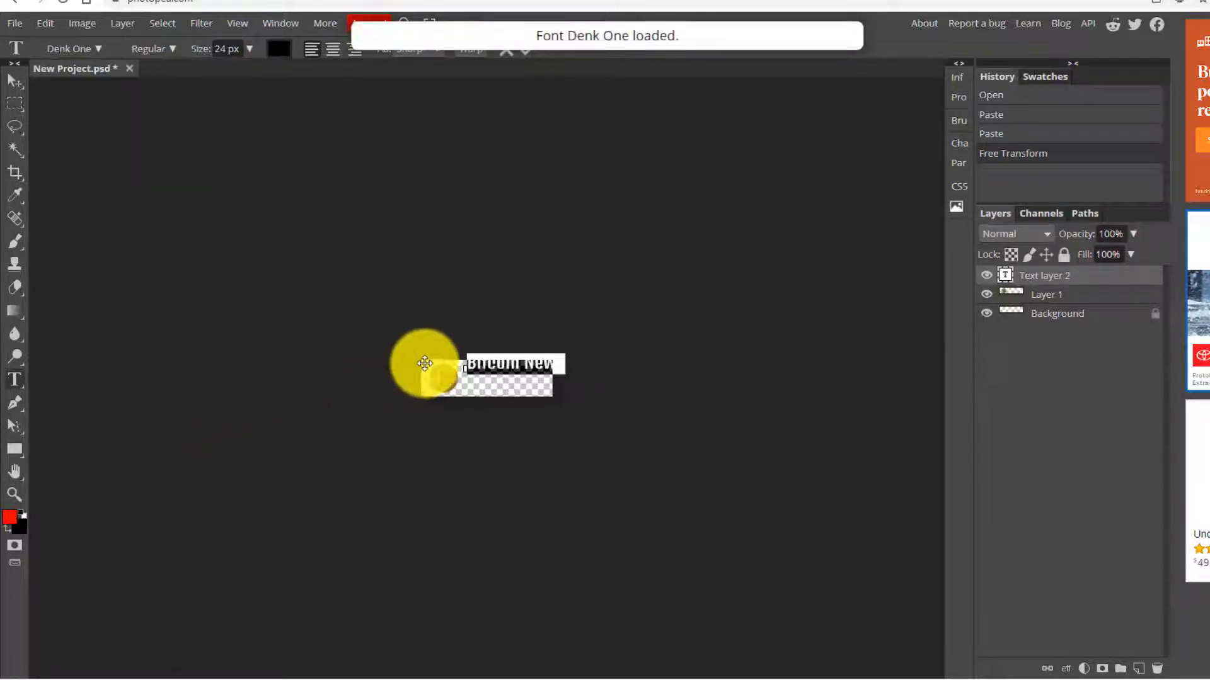
click(15, 82)
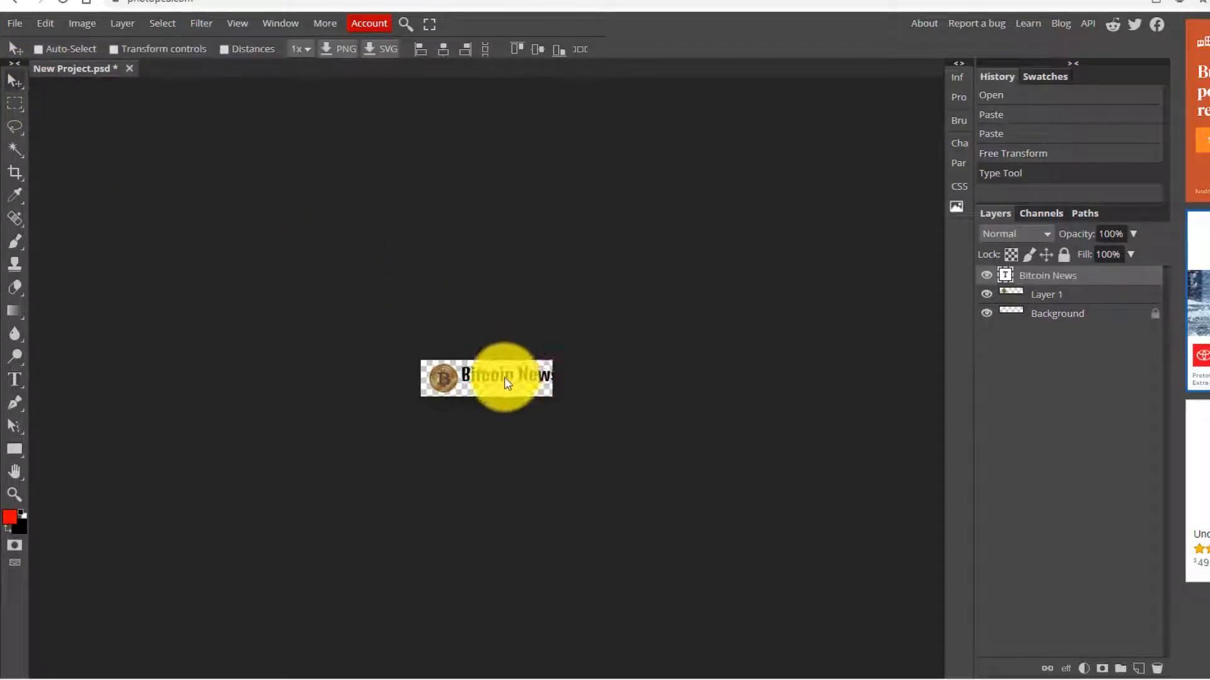
- Nudge the coin layer and the Bitcoin News text layer slightly left
double_click(504, 379)
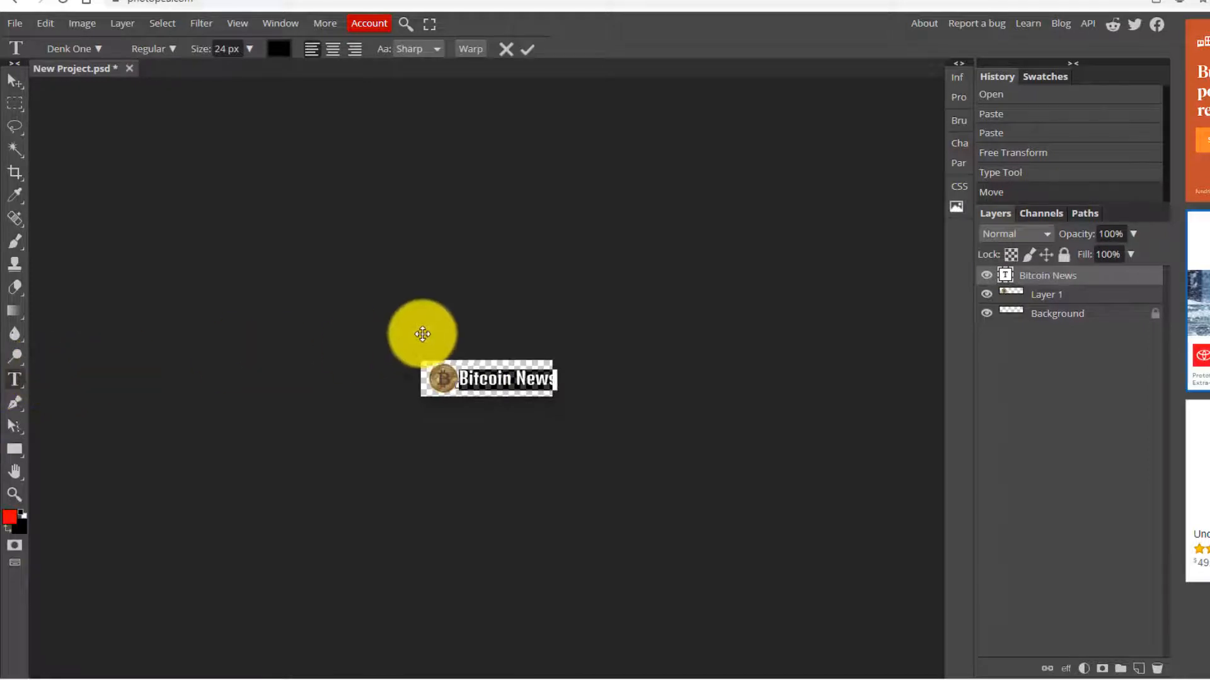
click(1050, 300)
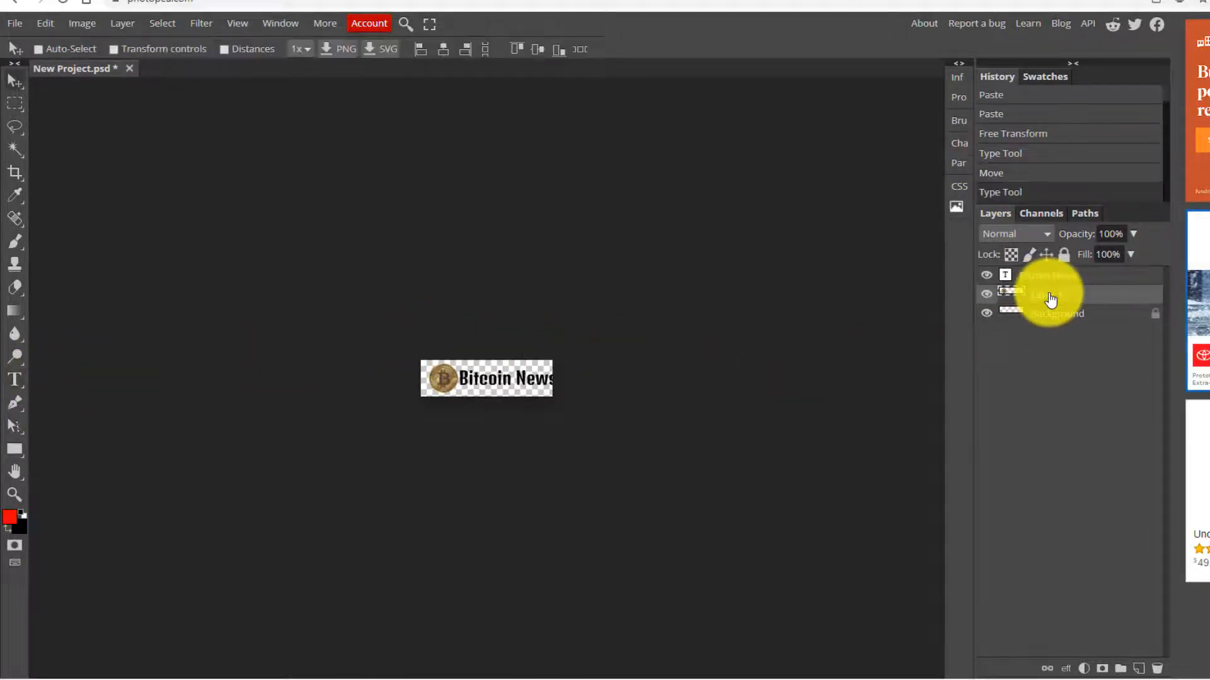
key(Left)
key(Left)
key(Left)
key(Left)
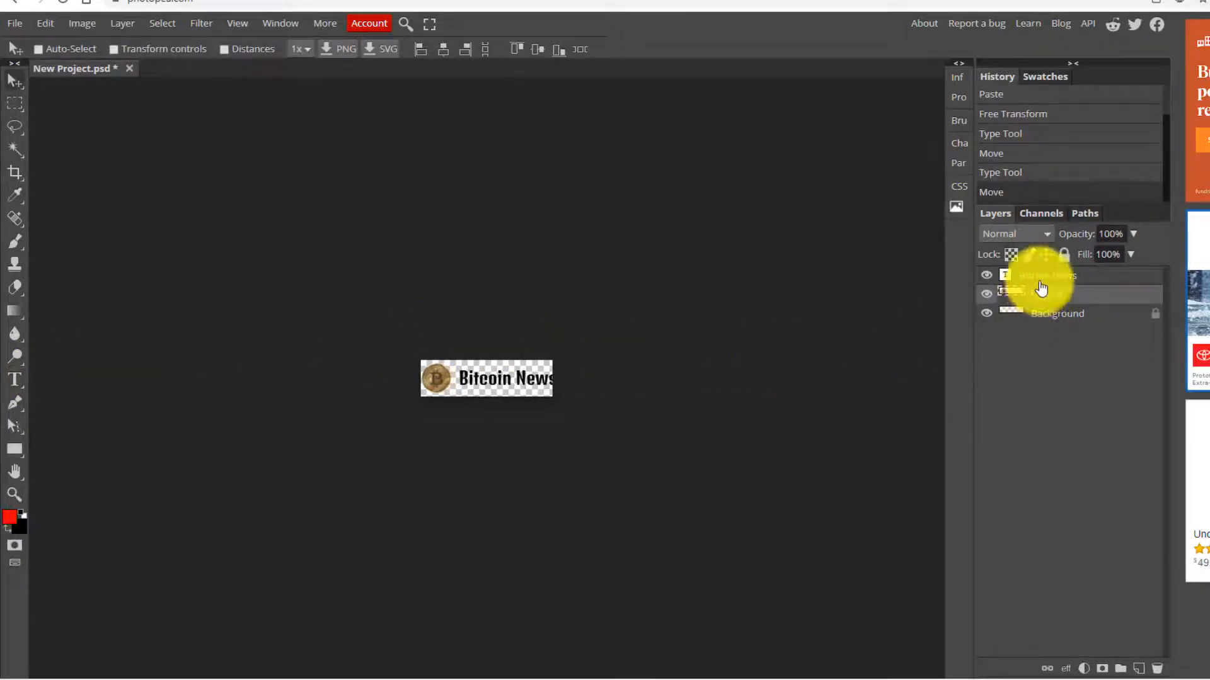
click(1038, 278)
key(Left)
key(Left)
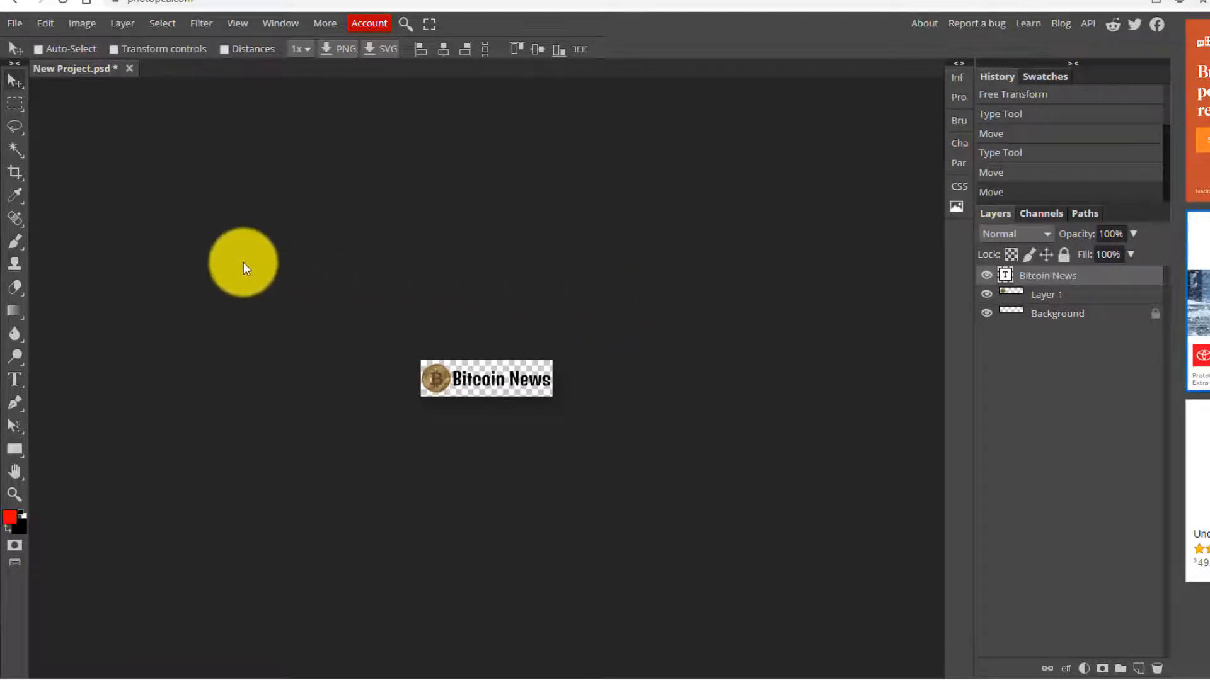
- Save the logo project as PSD, then export and download a 180×50 PNG of about 5.9 KB
click(16, 23)
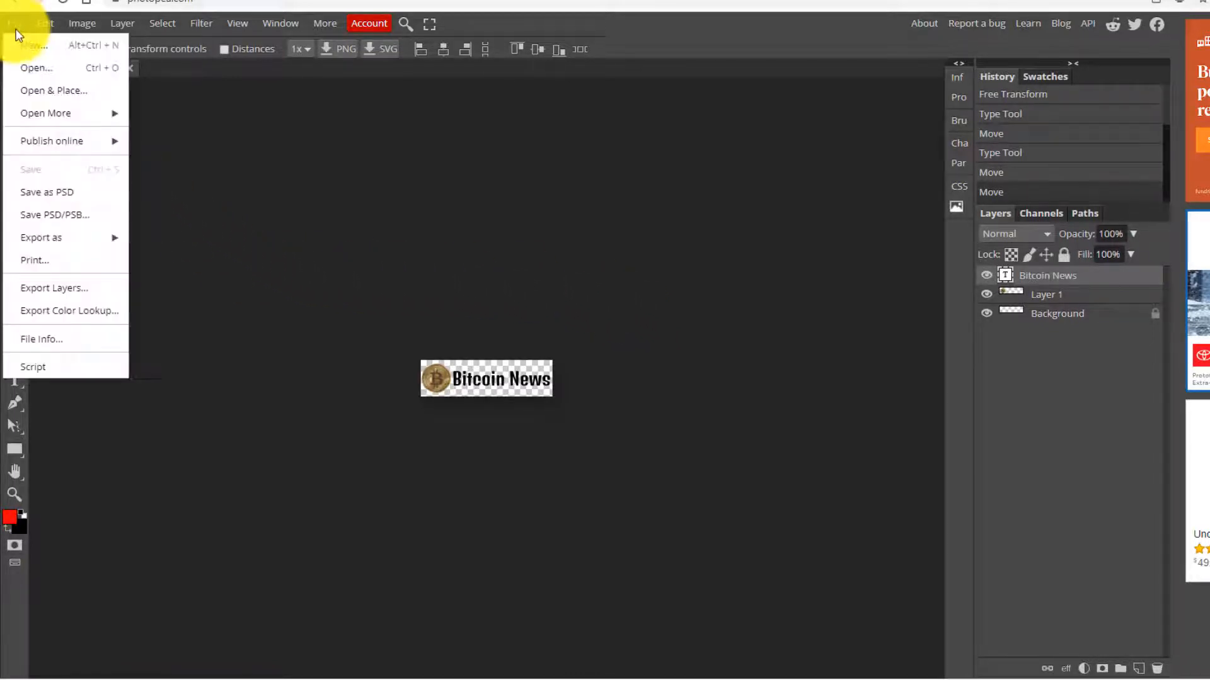
click(54, 192)
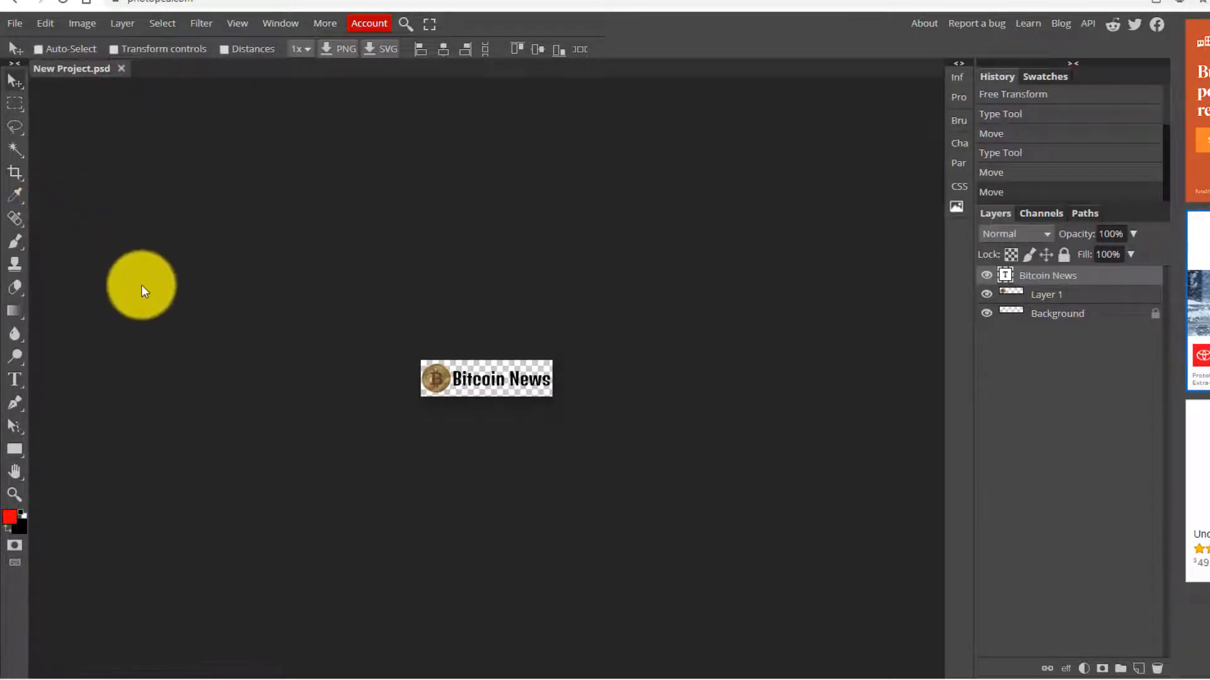
click(14, 23)
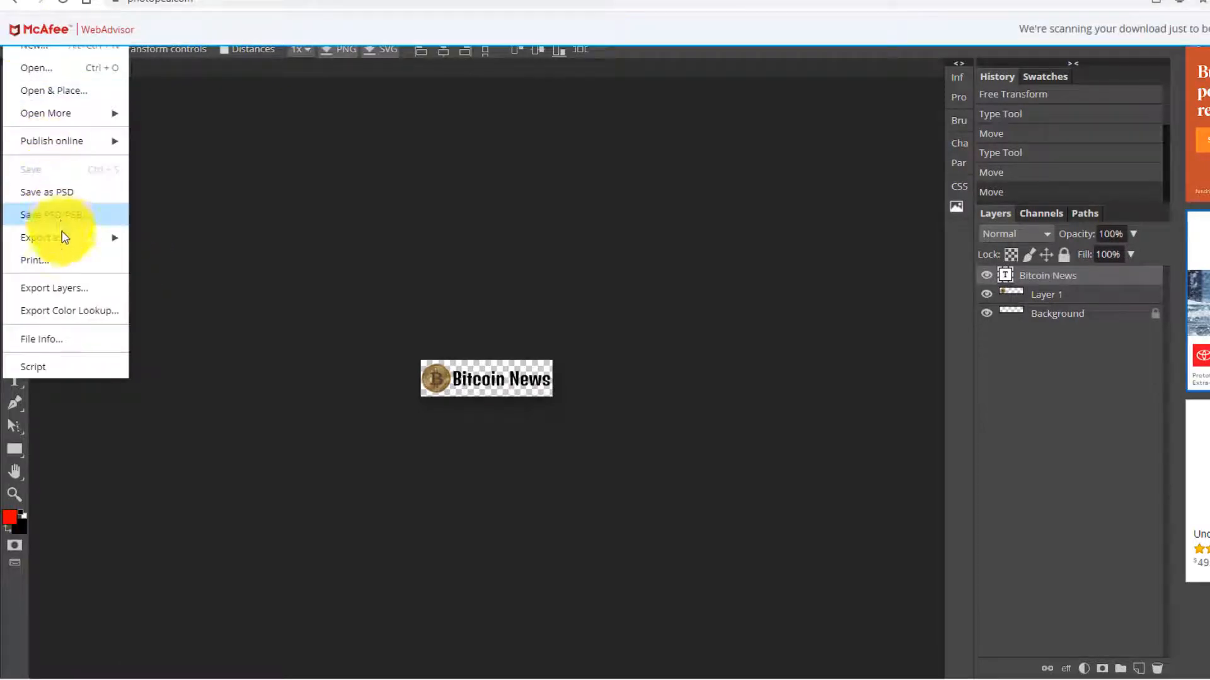
mouse_move(79, 238)
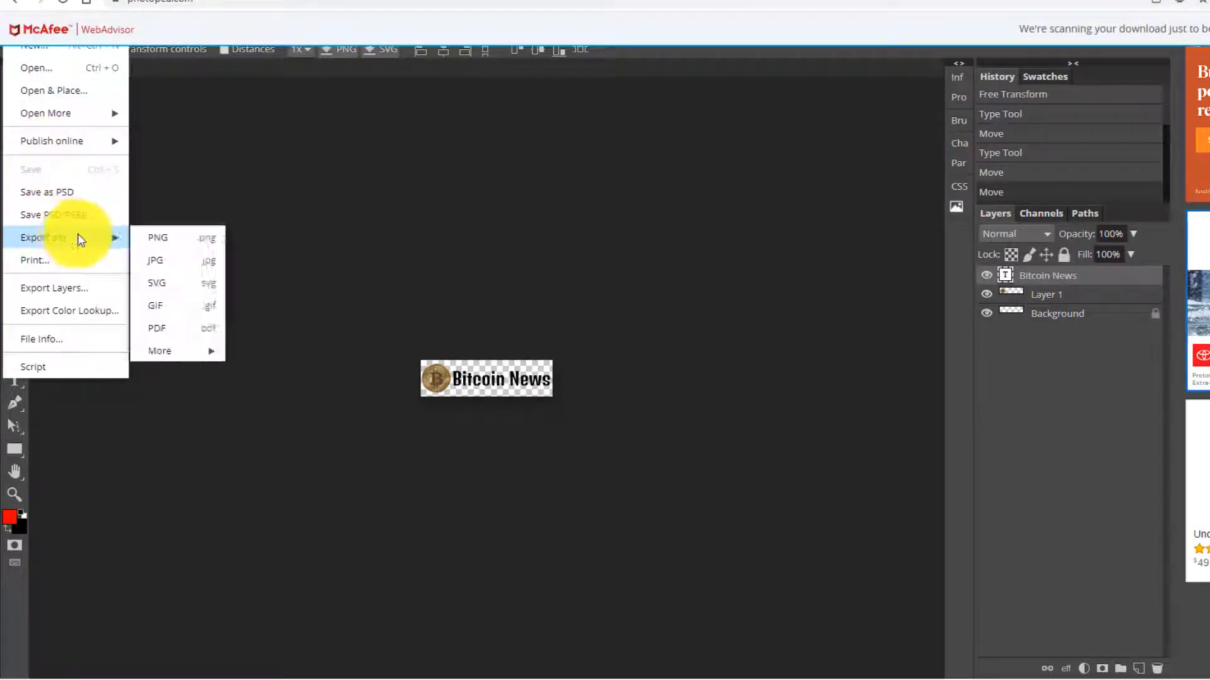
click(163, 238)
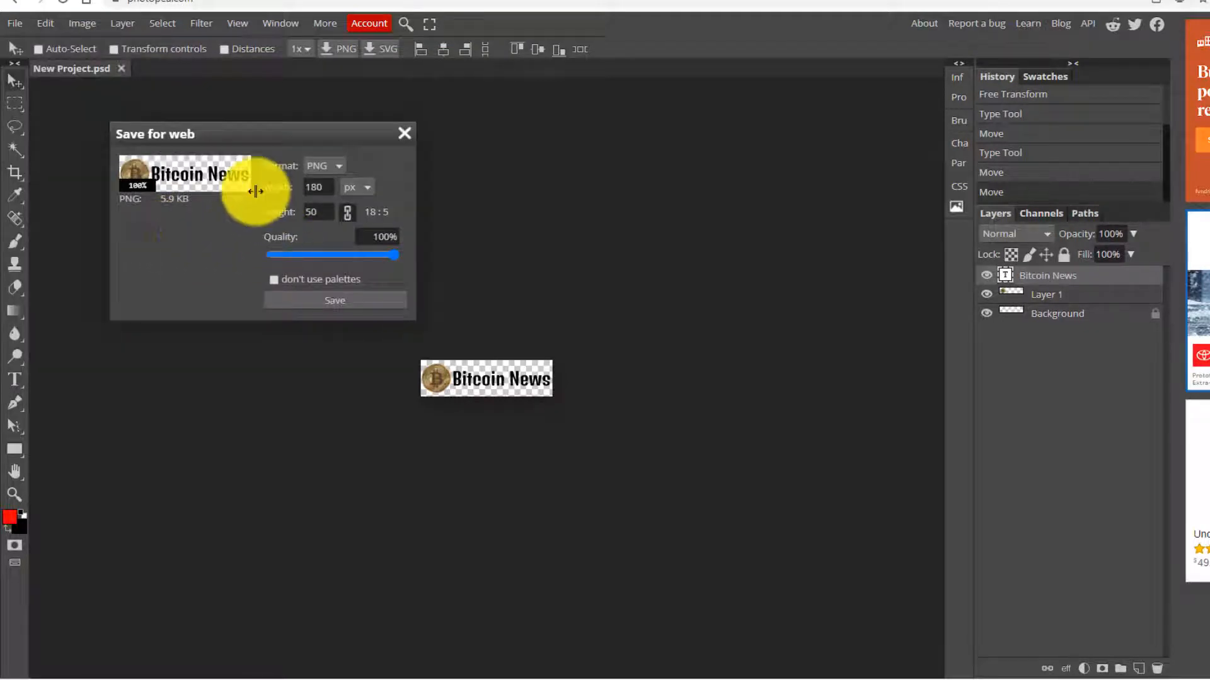
click(332, 300)
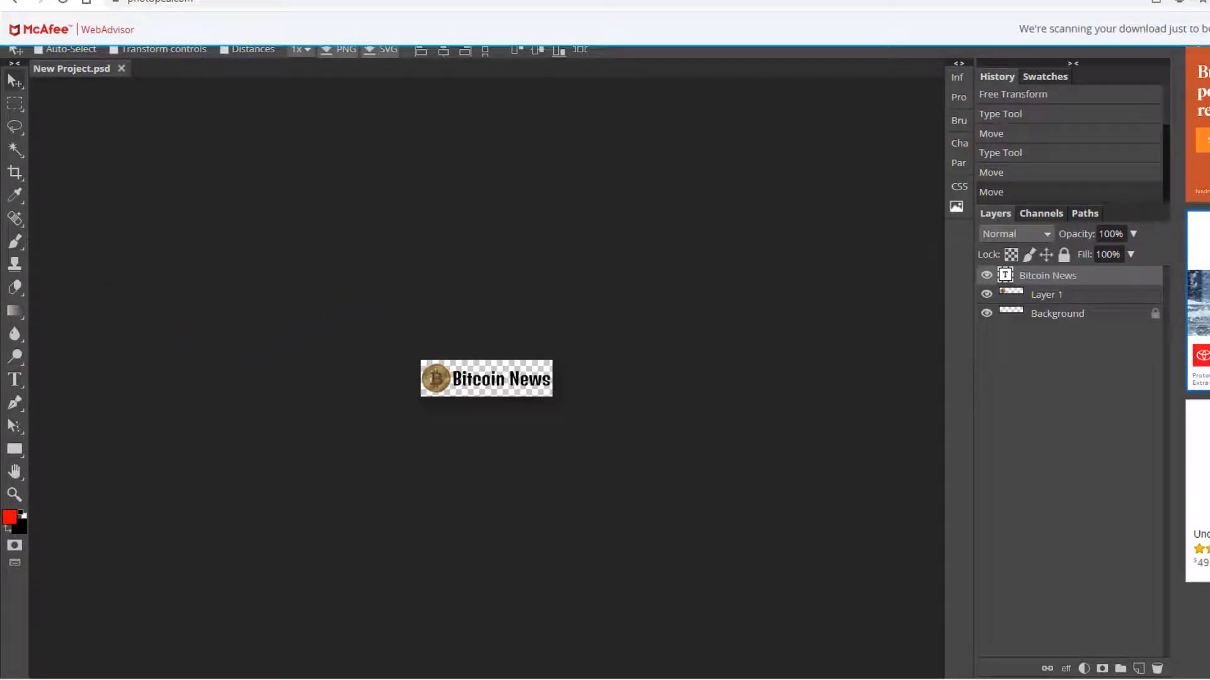
- Upload New Project (5).png as both Buzzious's Logo and Mobile Logo, then go back to Photopea
click(65, 1)
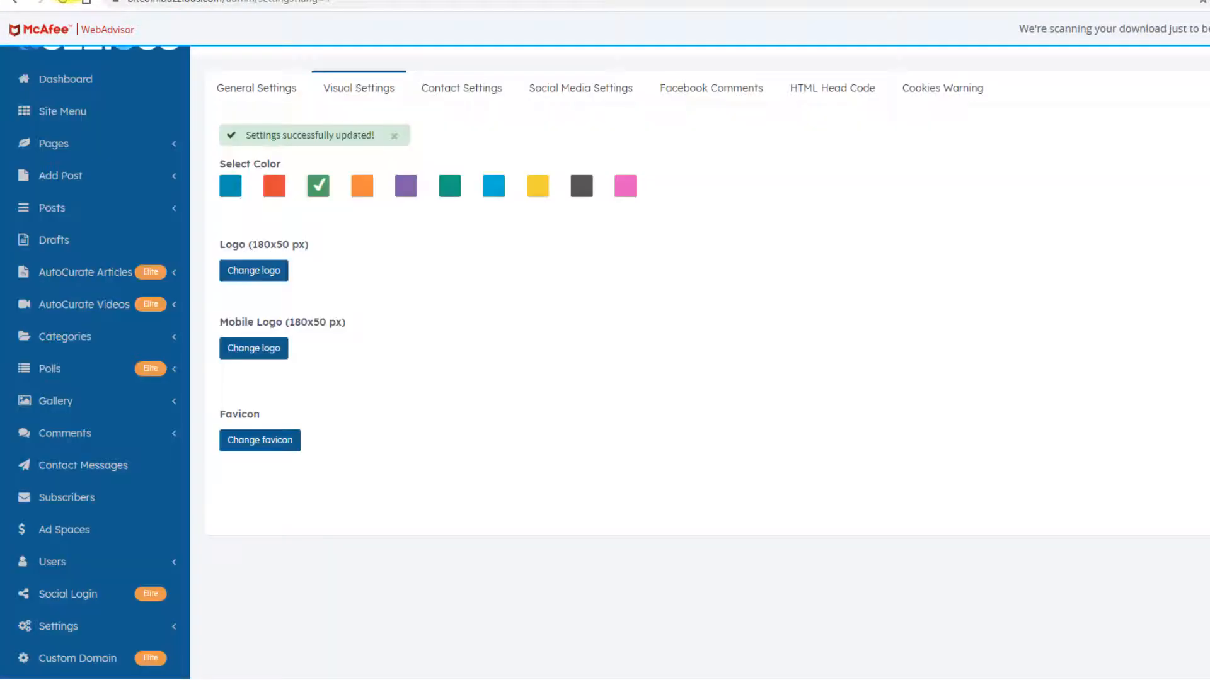
click(255, 271)
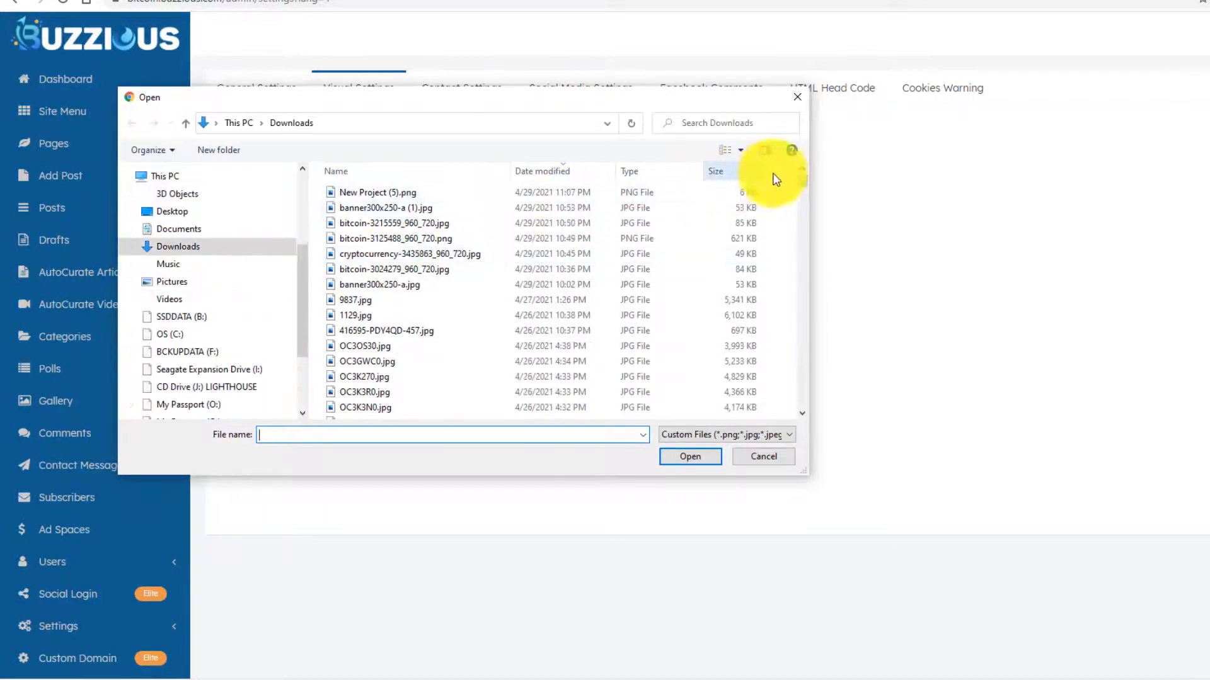
double_click(381, 192)
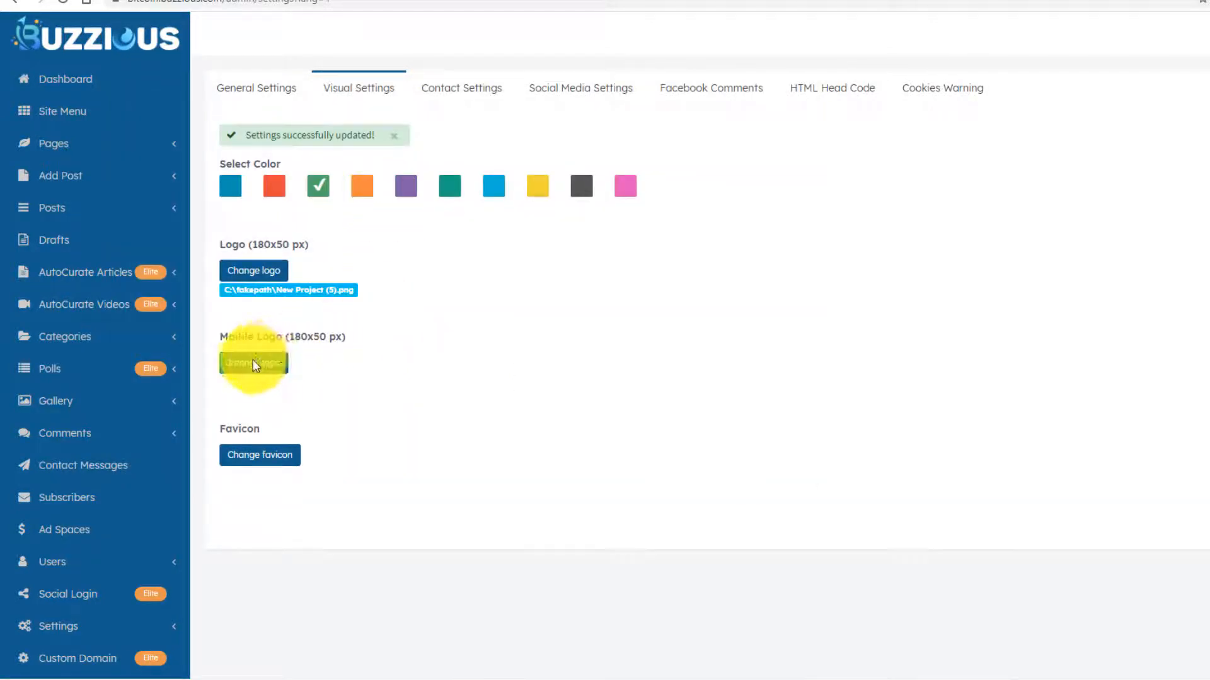
click(254, 363)
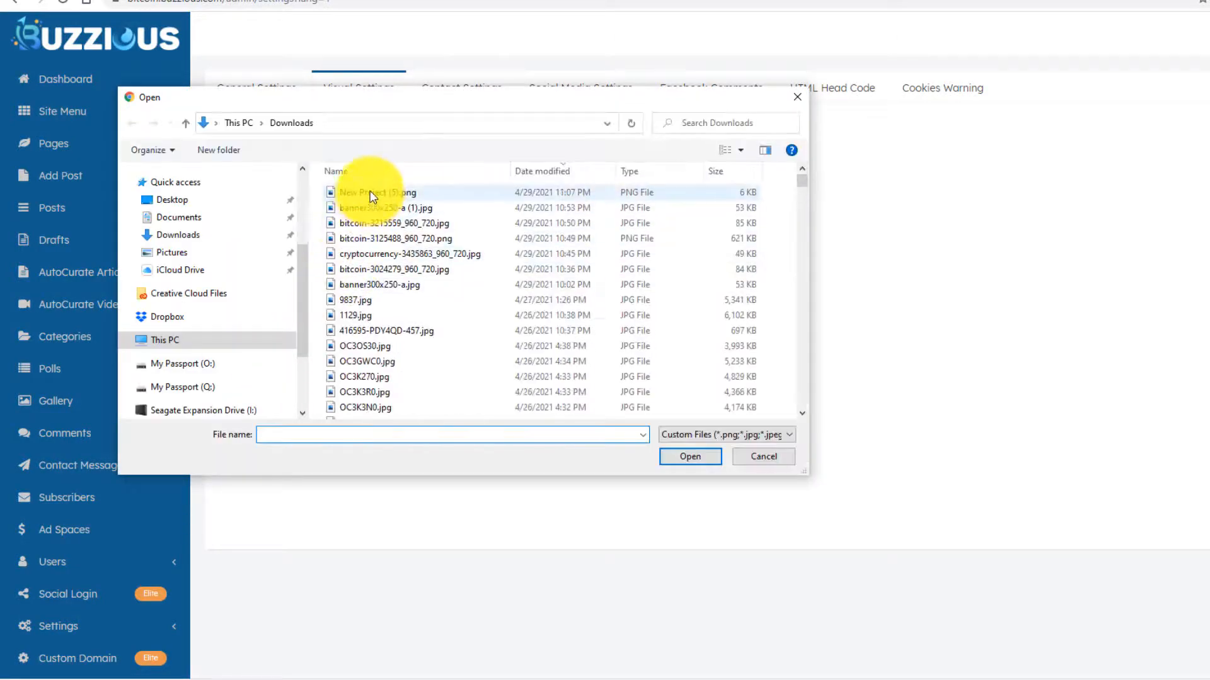
double_click(373, 195)
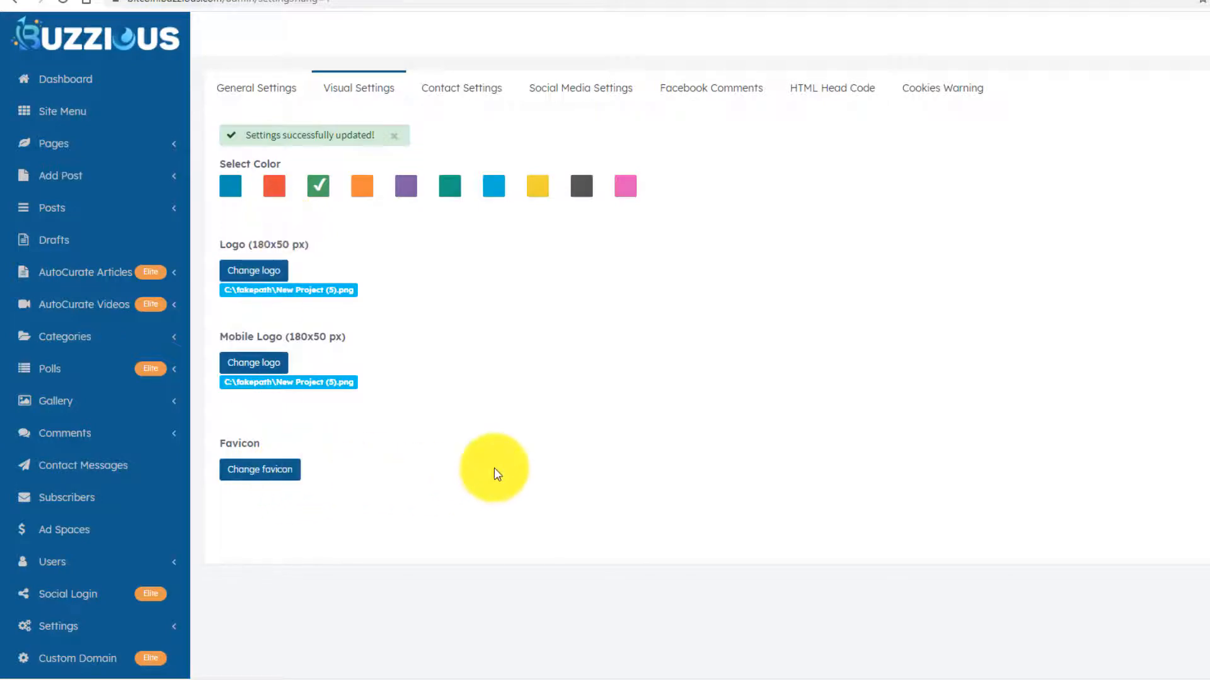
click(773, 0)
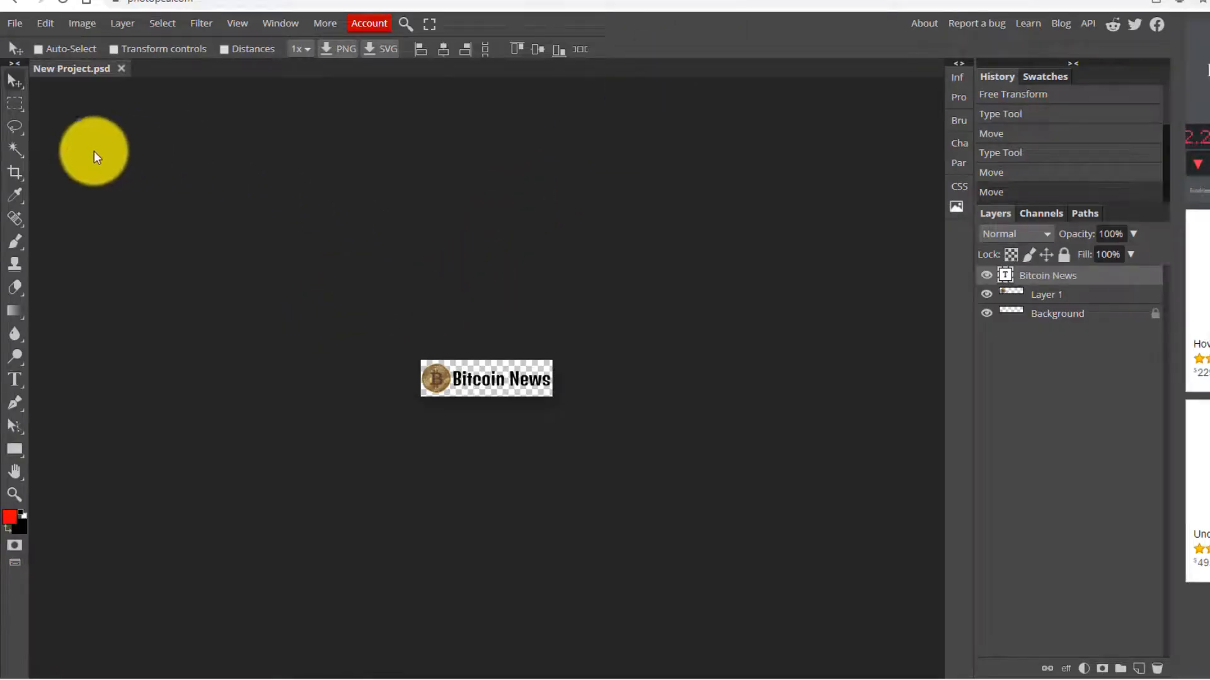
- Crop the logo tightly down to just the bitcoin coin
click(15, 172)
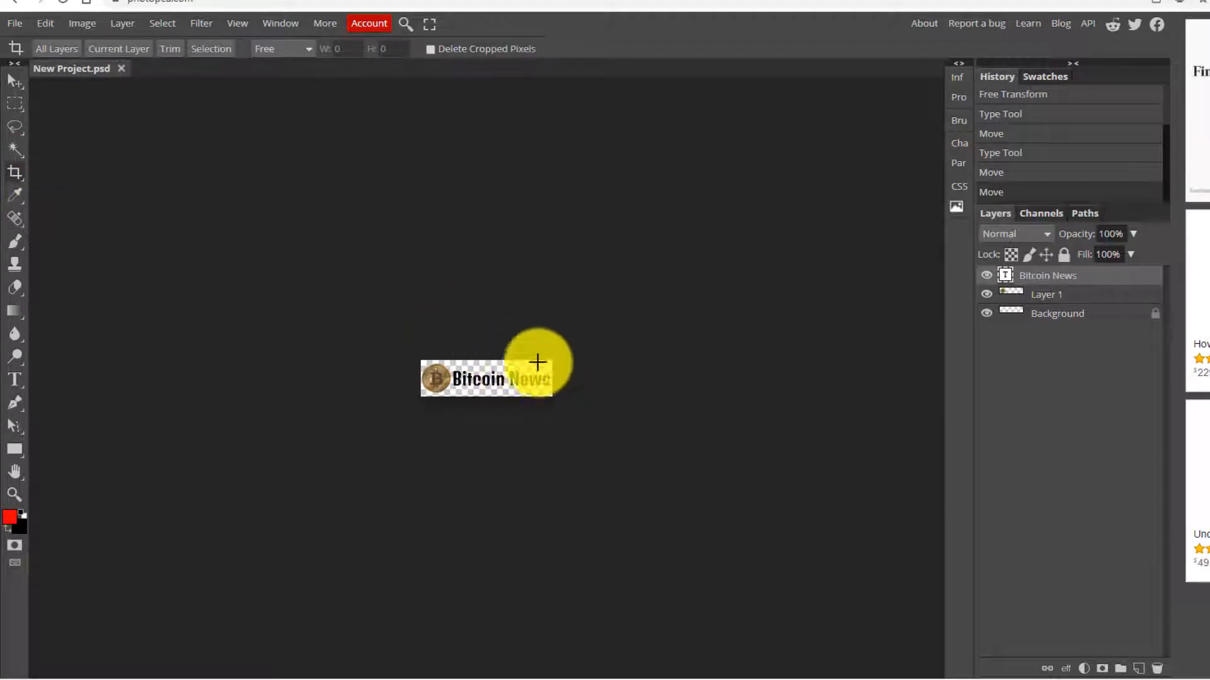
drag(411, 339, 568, 420)
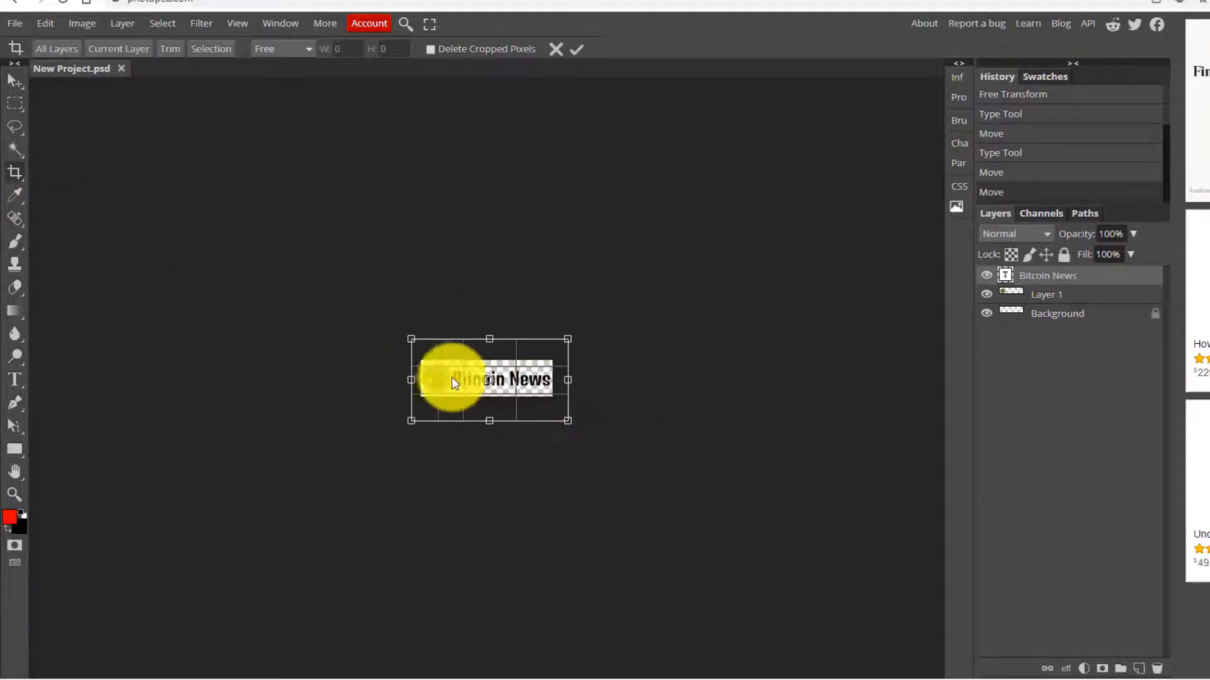
drag(410, 339, 422, 361)
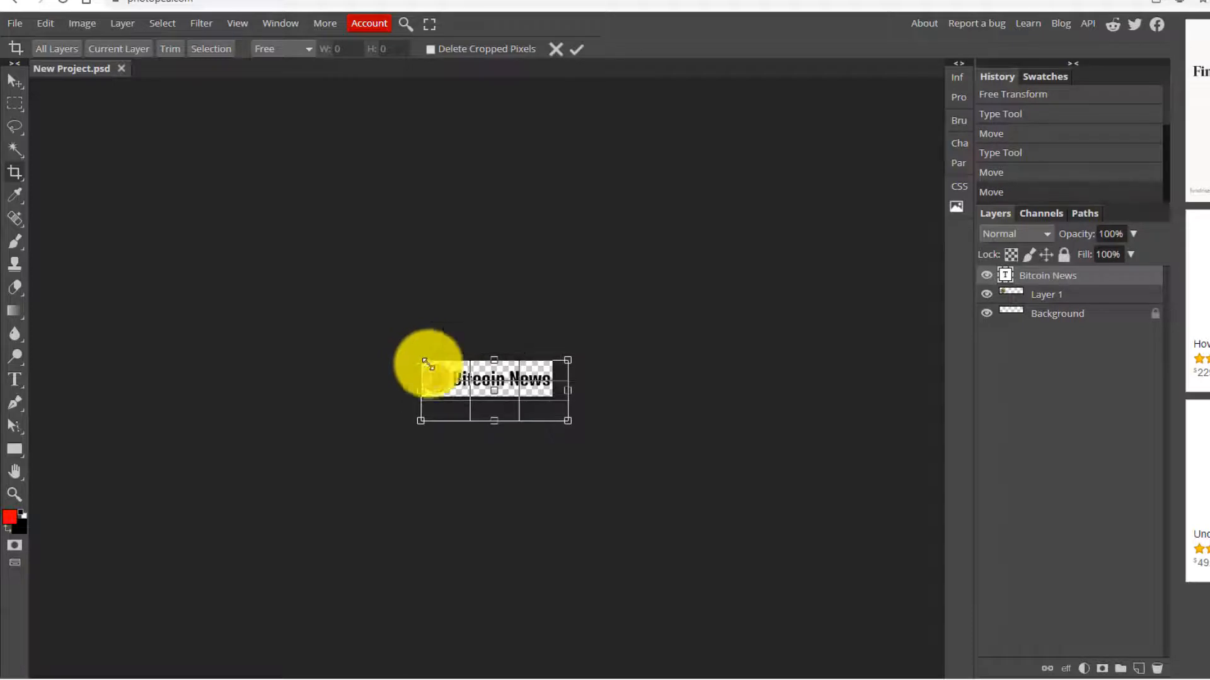
drag(568, 420, 451, 397)
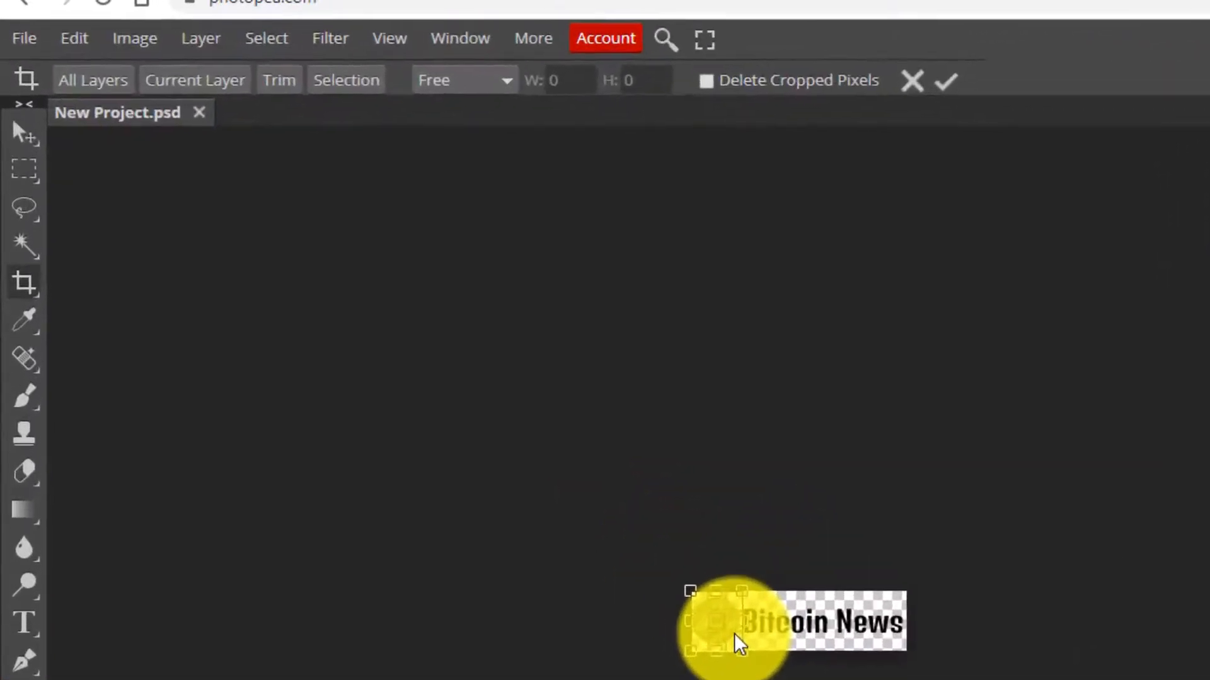
key(Return)
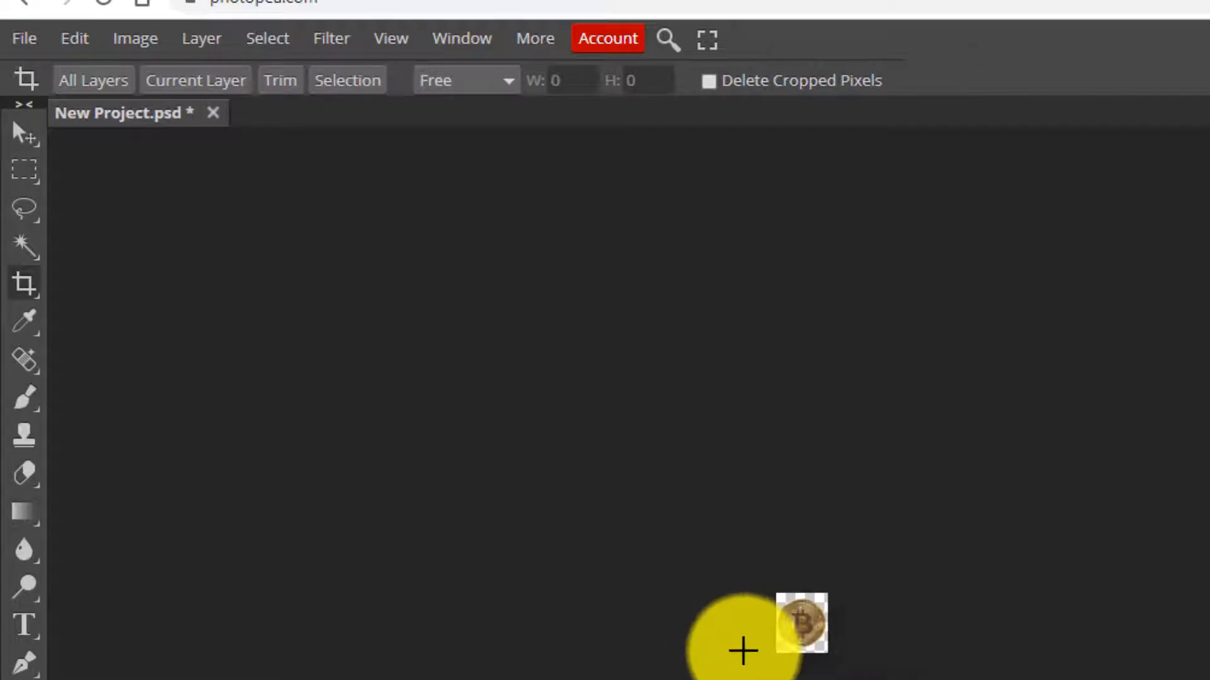
drag(770, 592, 828, 624)
key(Return)
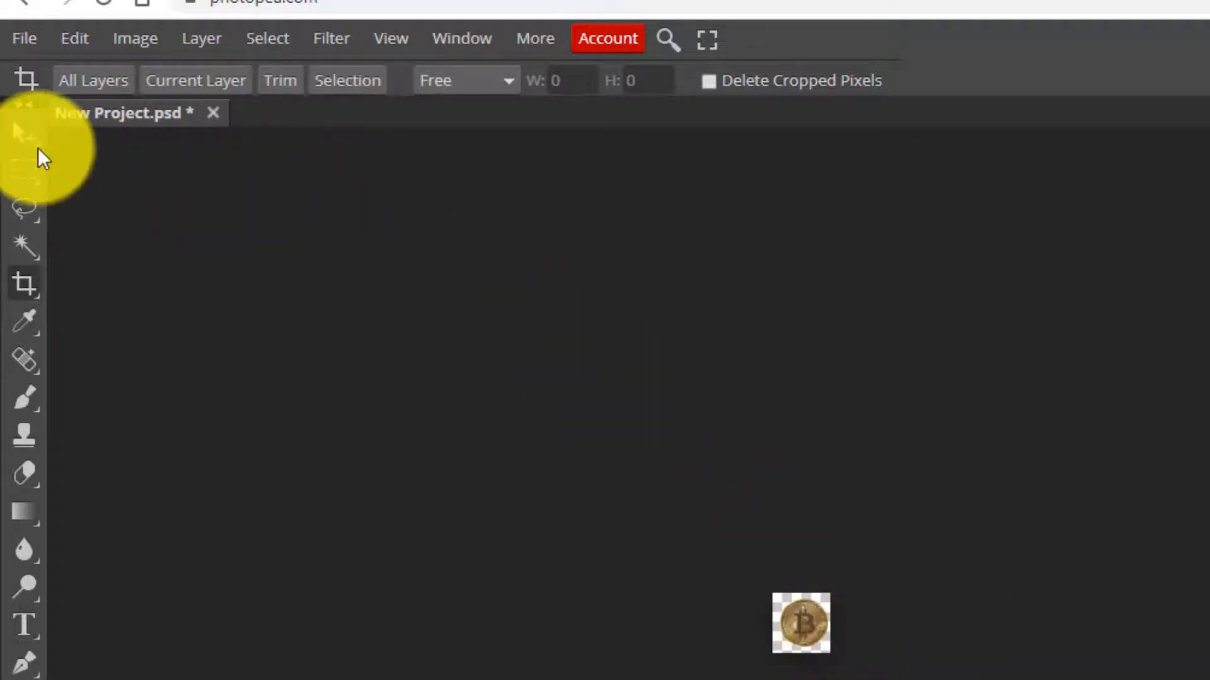
- Resize the cropped coin image to 16×16 px
click(25, 134)
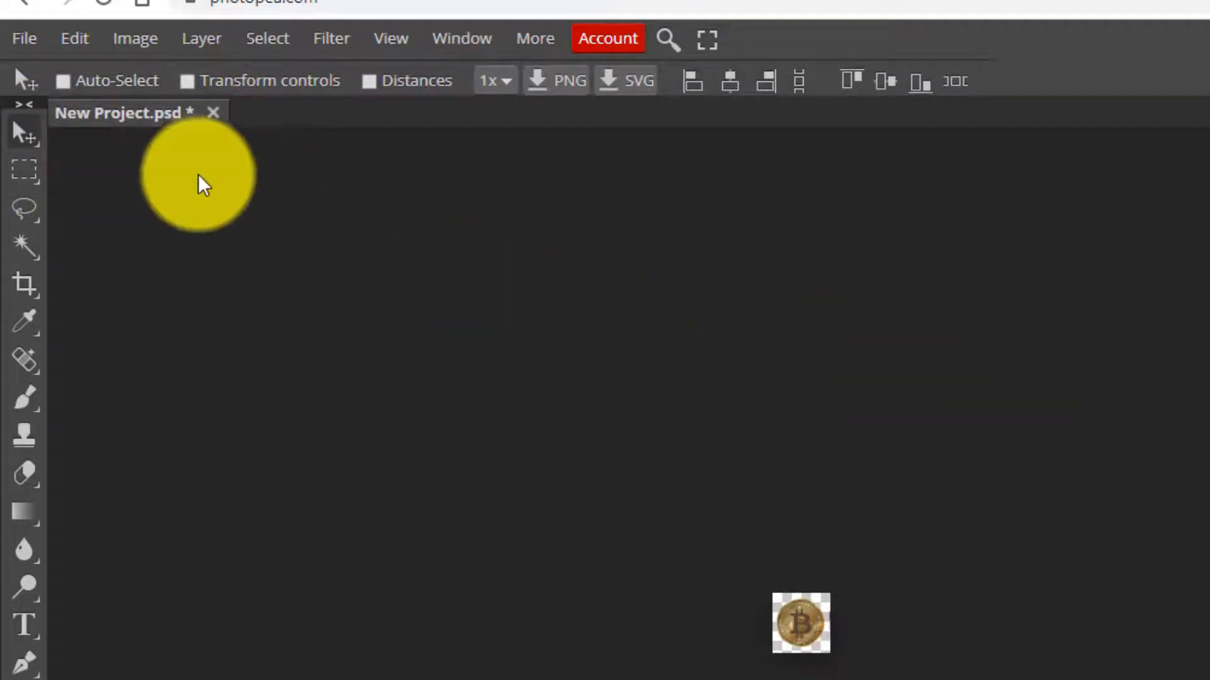
click(137, 42)
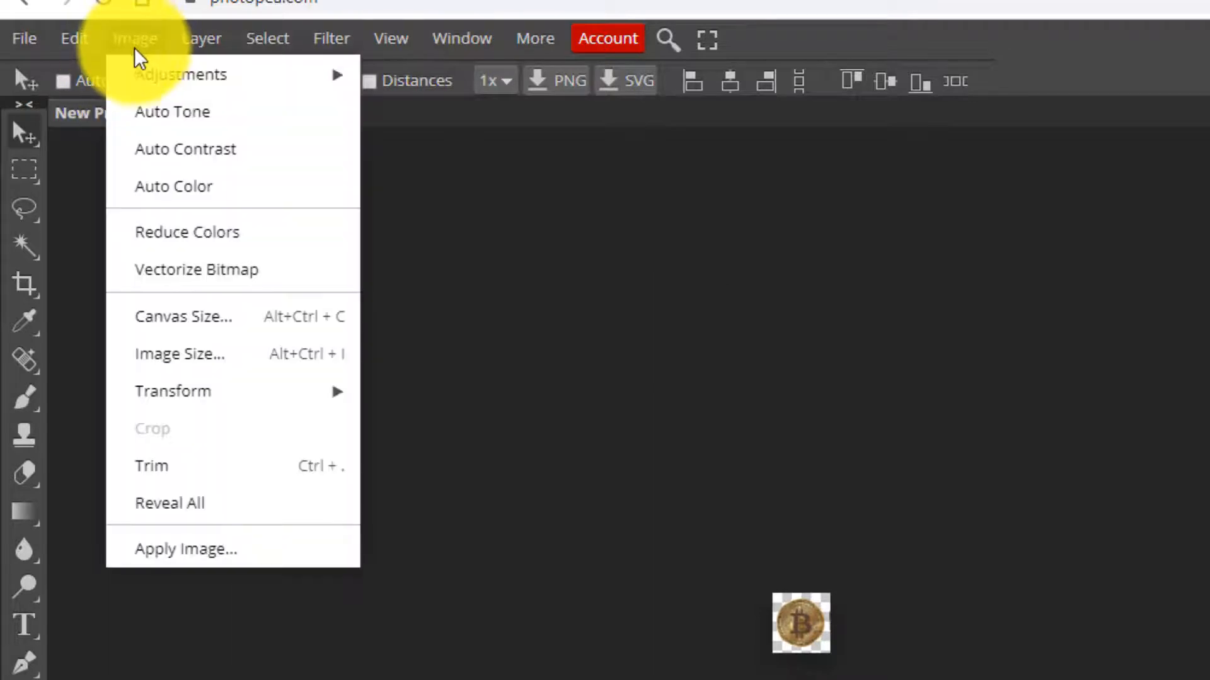
click(201, 354)
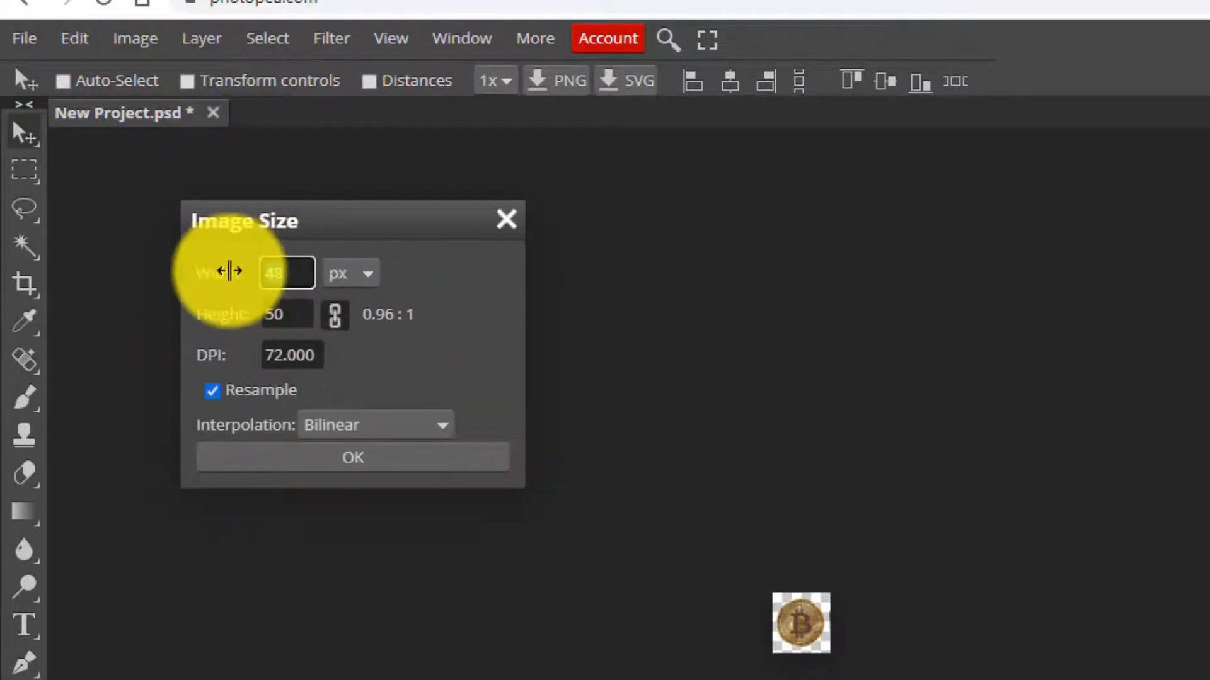
drag(229, 271, 248, 303)
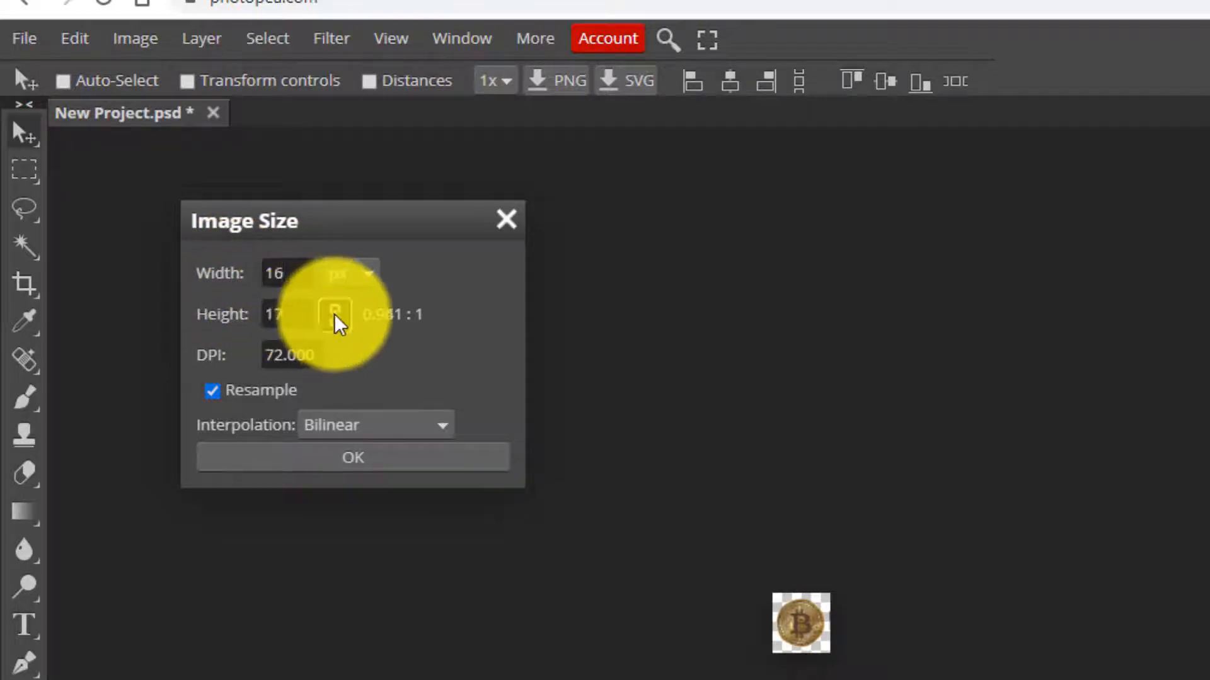
click(294, 317)
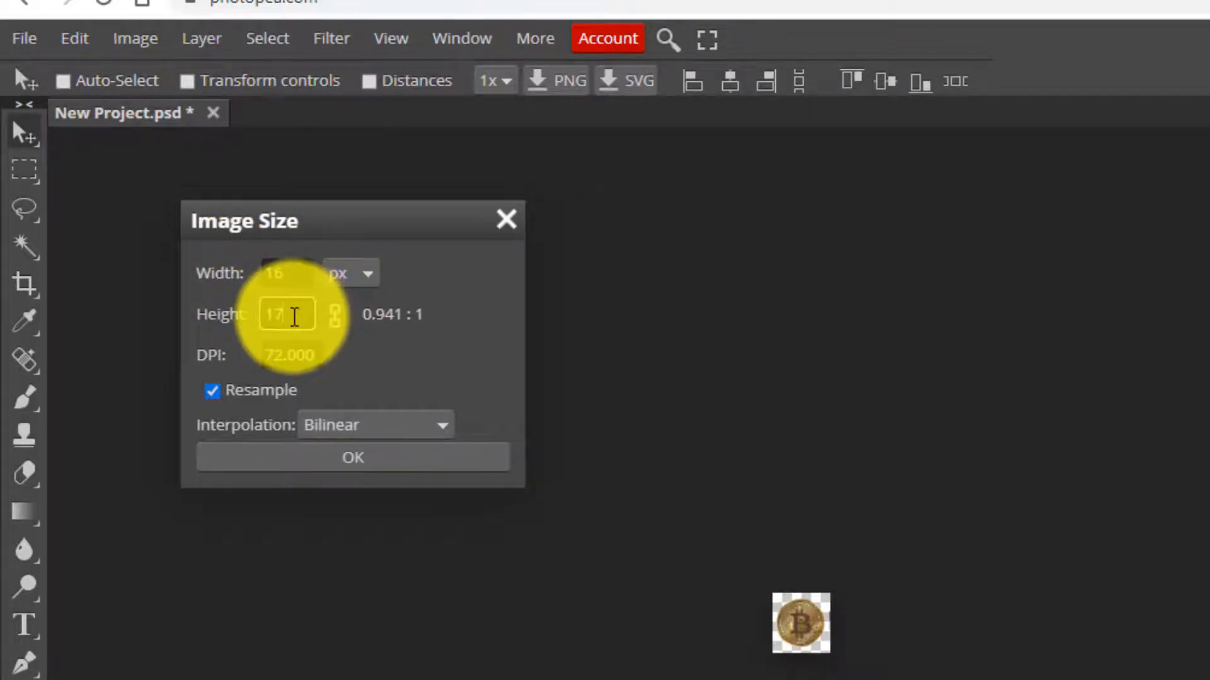
text(6)
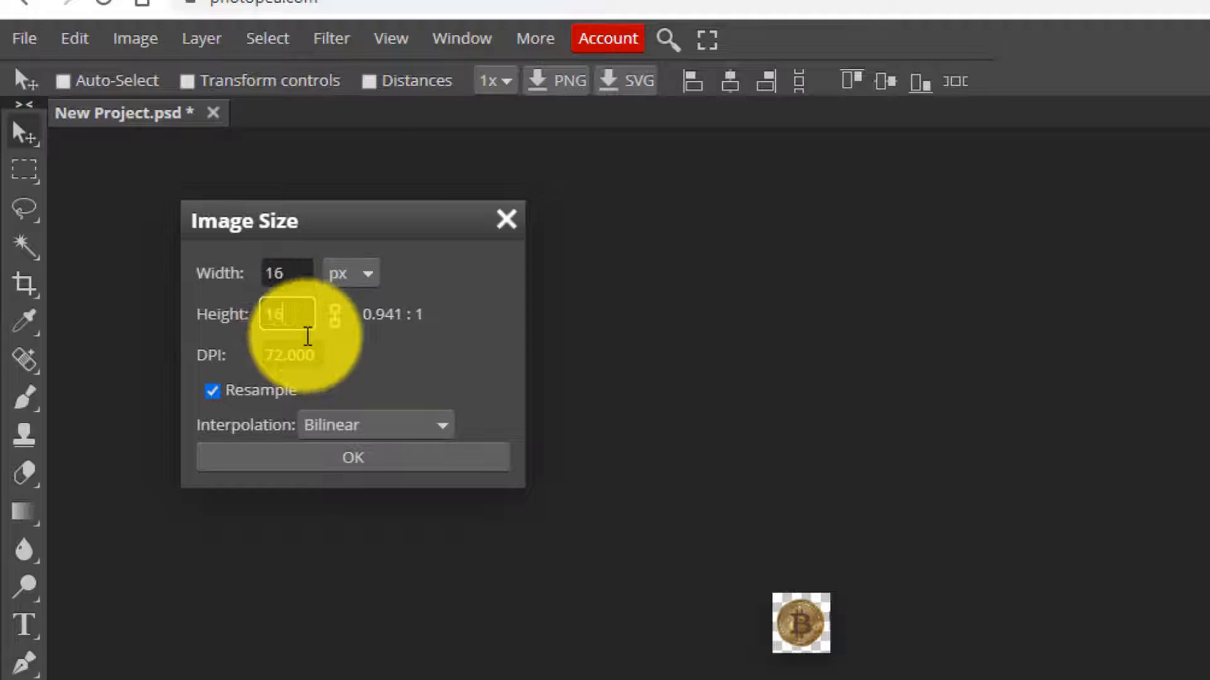
click(352, 458)
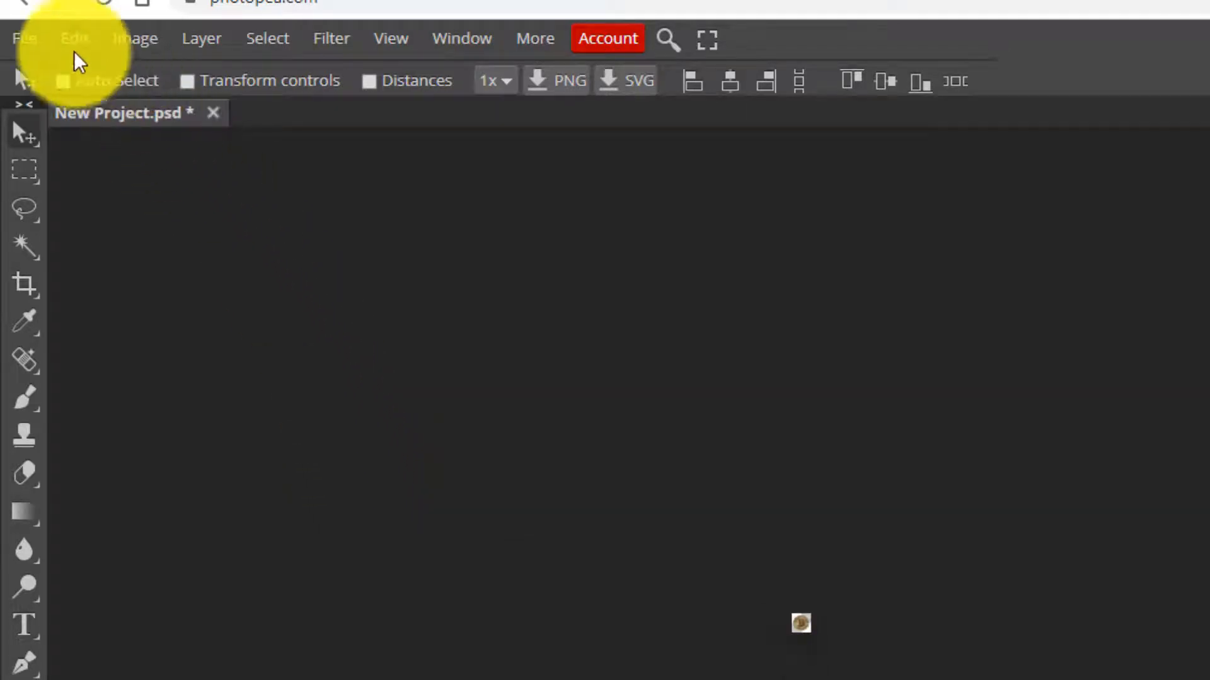
- Export the 16×16 coin as a PNG and return to the Buzzious settings page
click(23, 39)
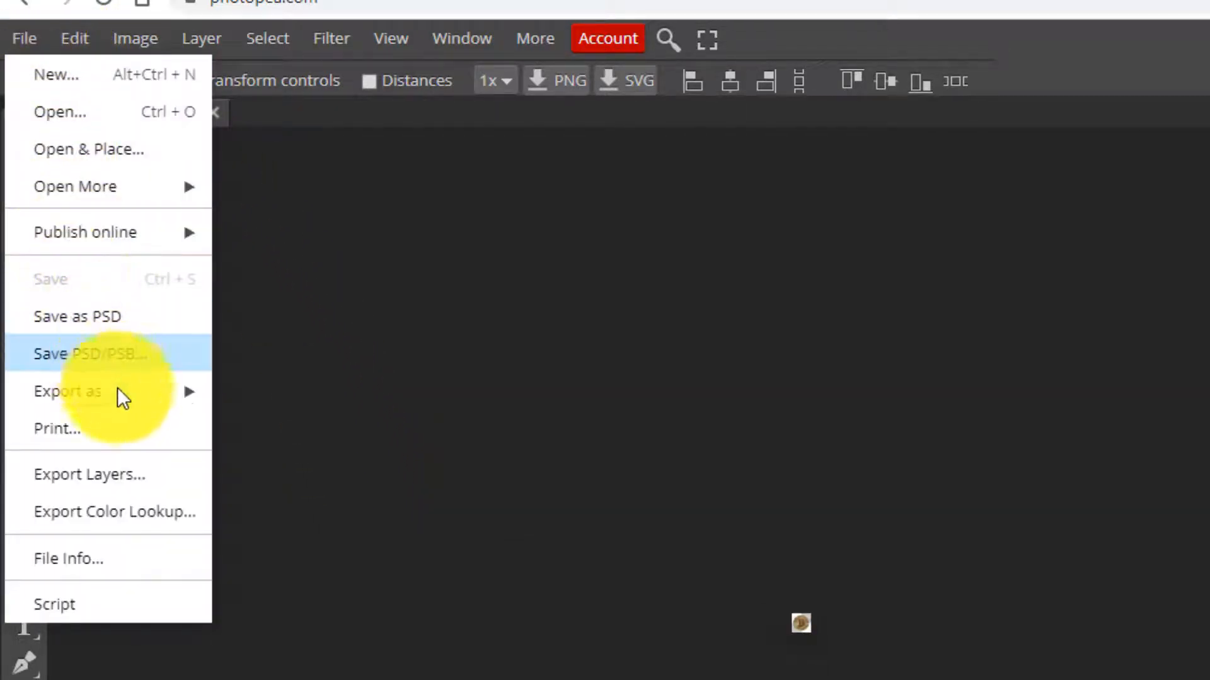
mouse_move(145, 392)
click(257, 391)
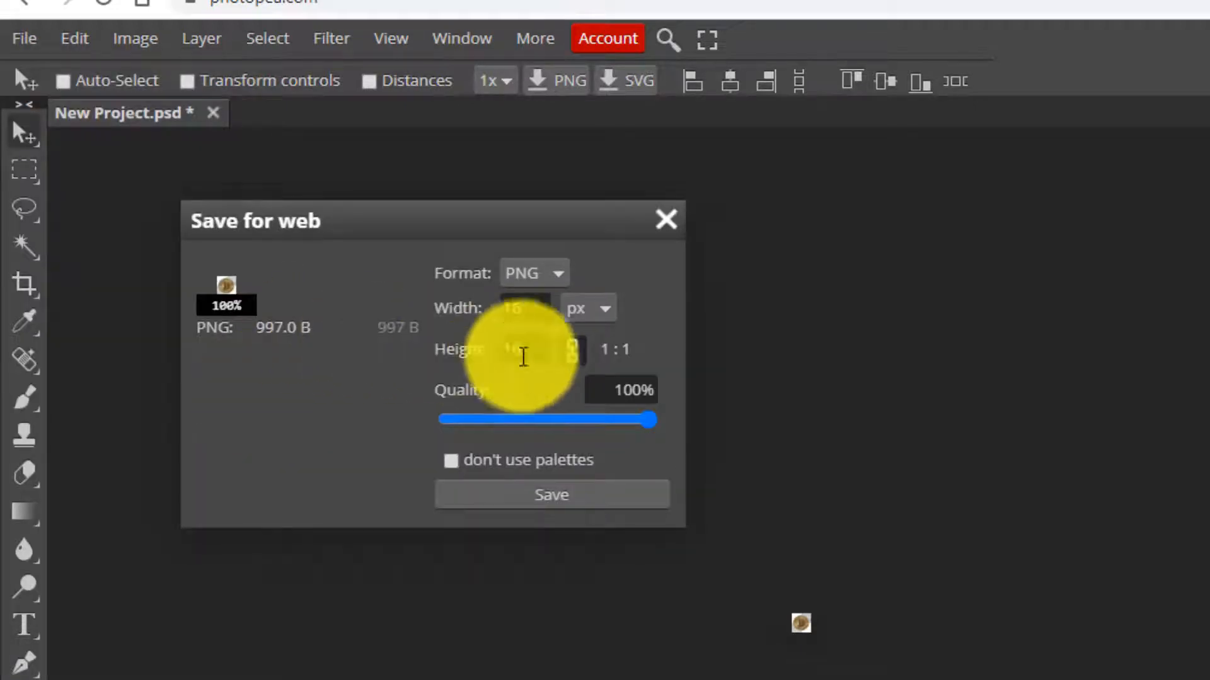
click(576, 500)
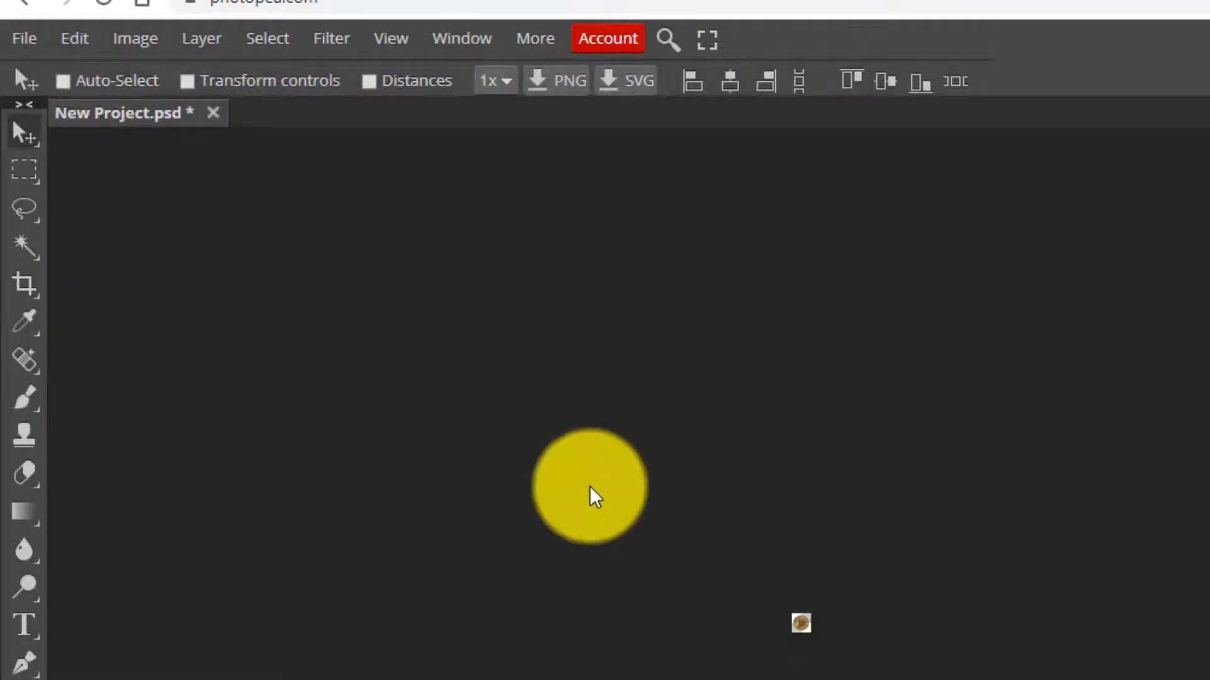
click(132, 0)
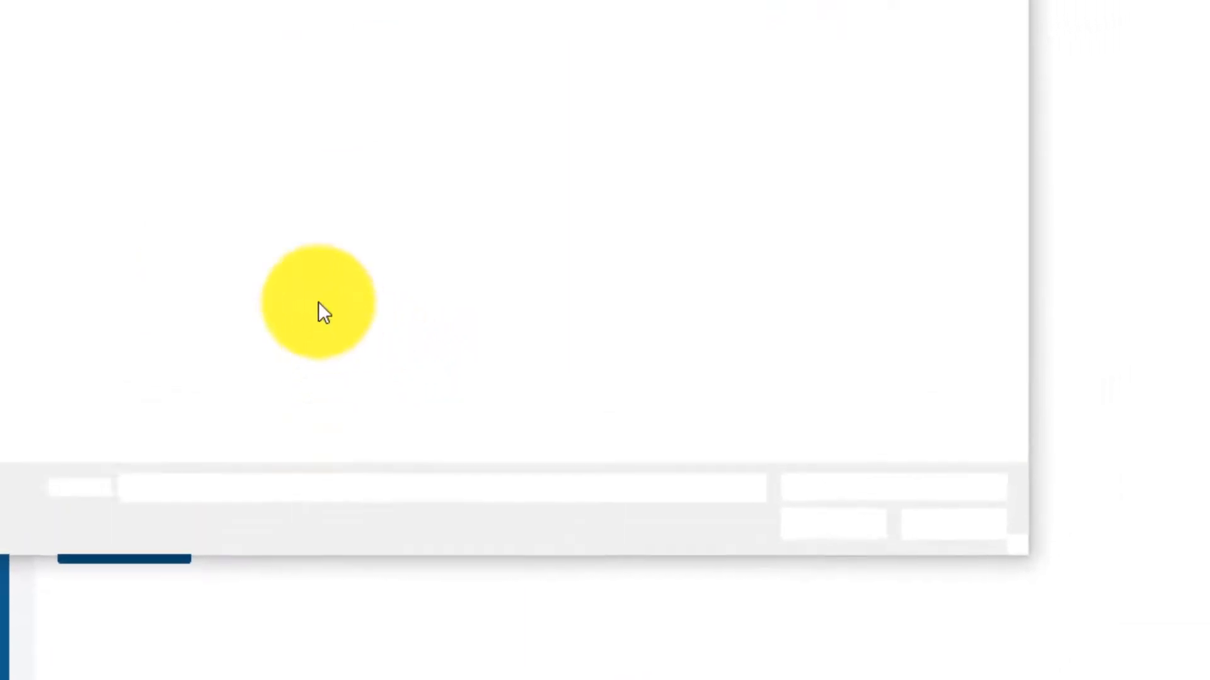
- Upload the exported coin PNG as favicon, check the homepage, then go back to Visual Settings
double_click(216, 196)
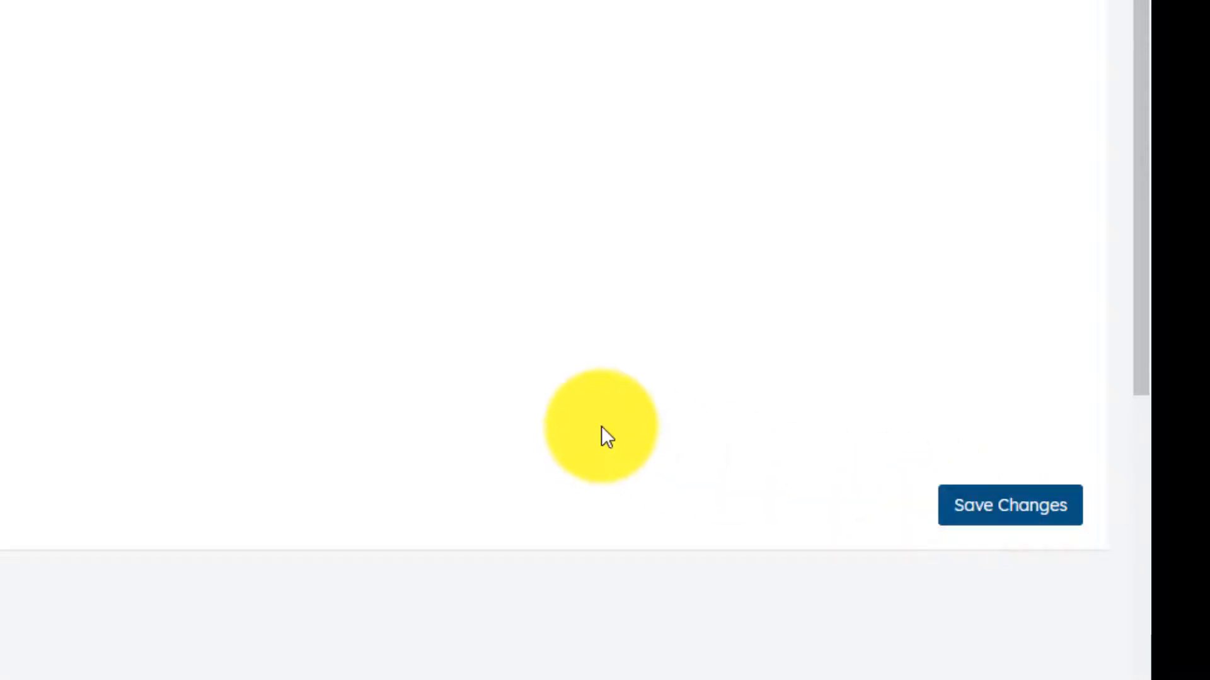
scroll(504, 403, up, 5)
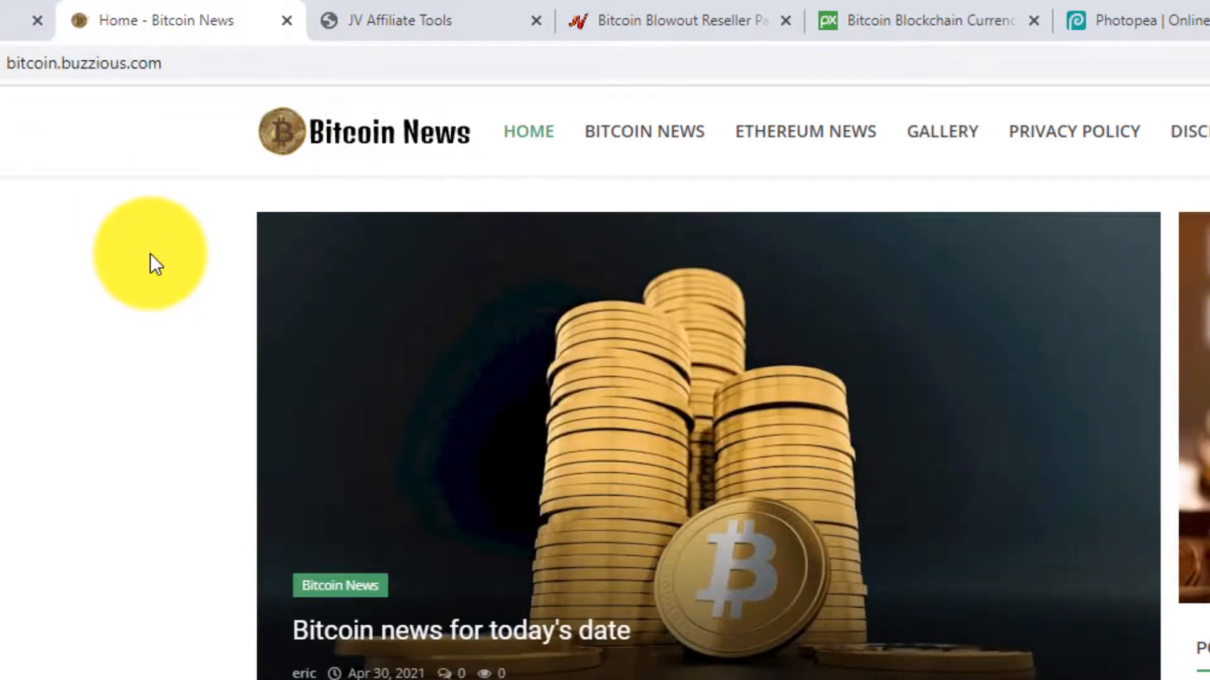
click(14, 20)
click(412, 224)
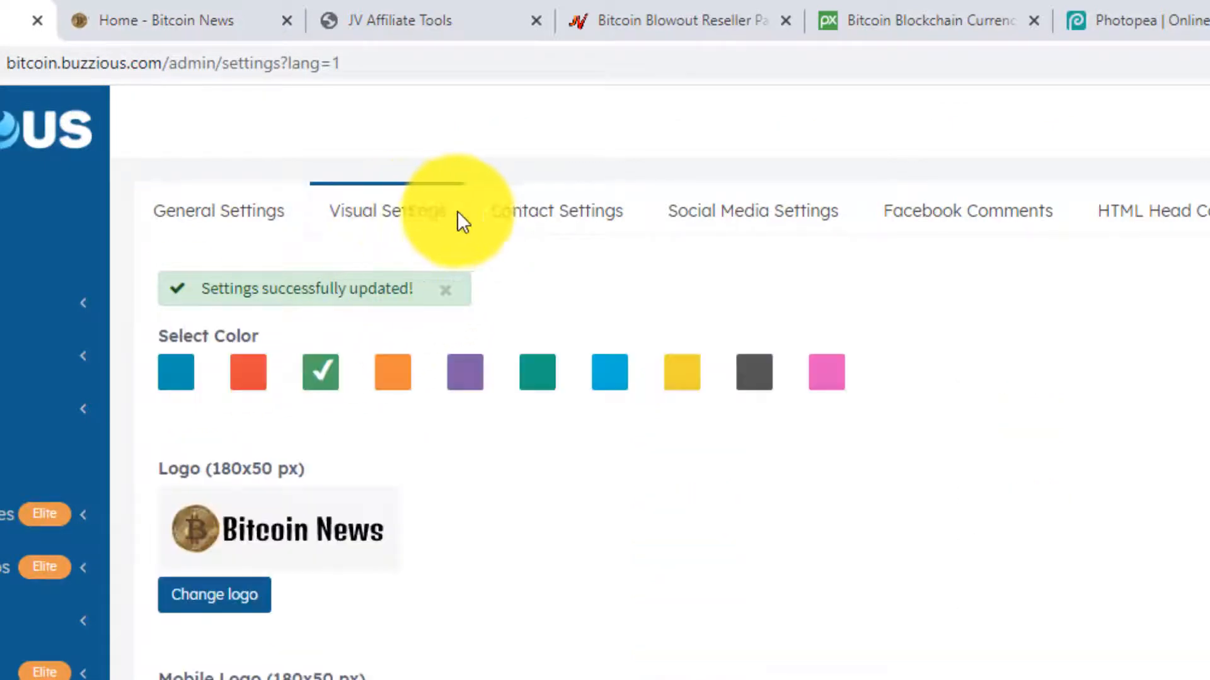
- Fill in the postal address, contact email, phone number and 'Get in touch with us!!' contact text
click(552, 216)
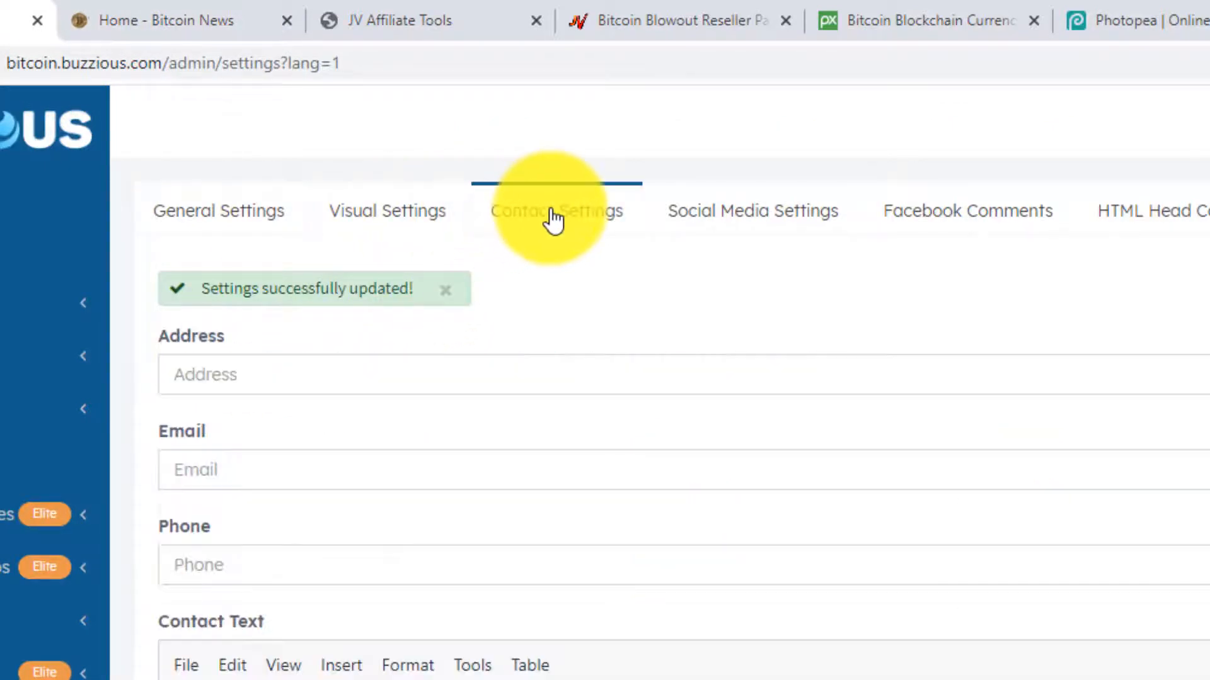
click(386, 377)
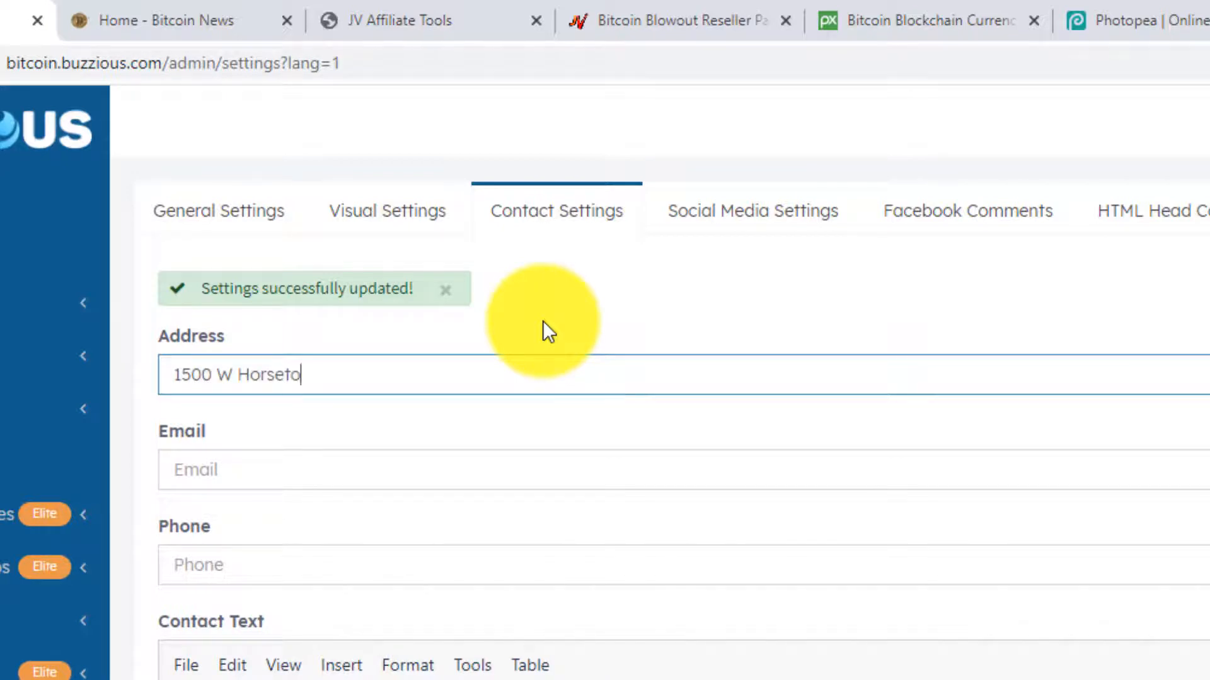
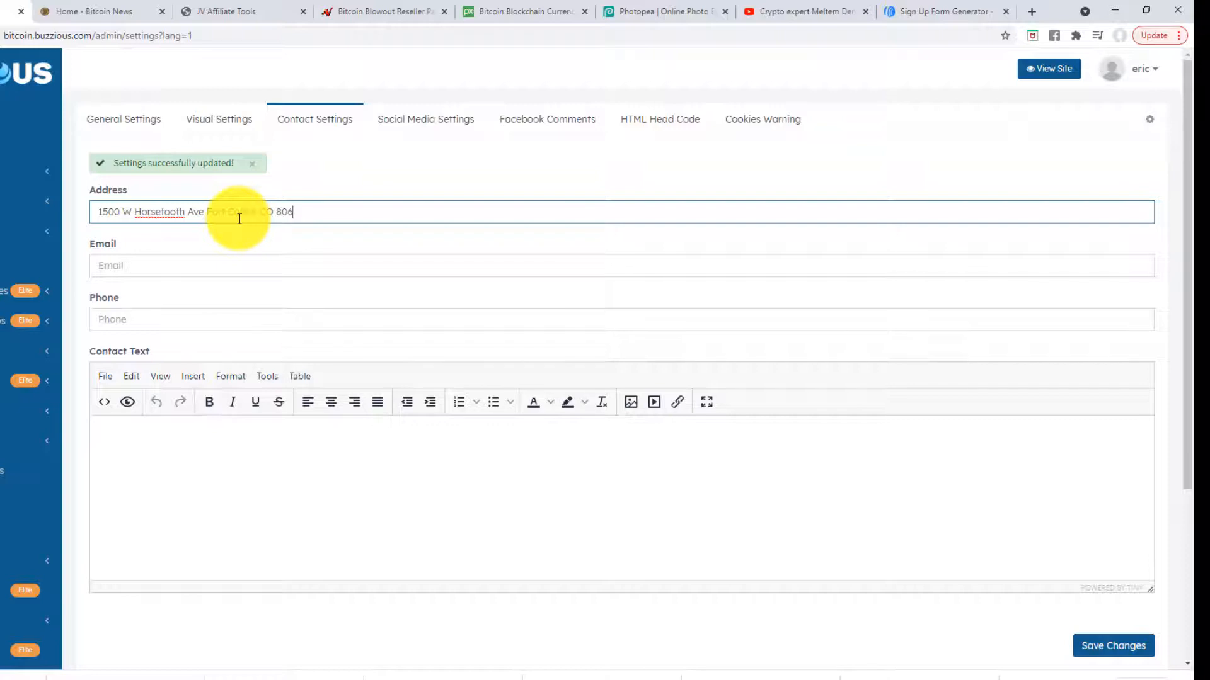
text(Fort Collins)
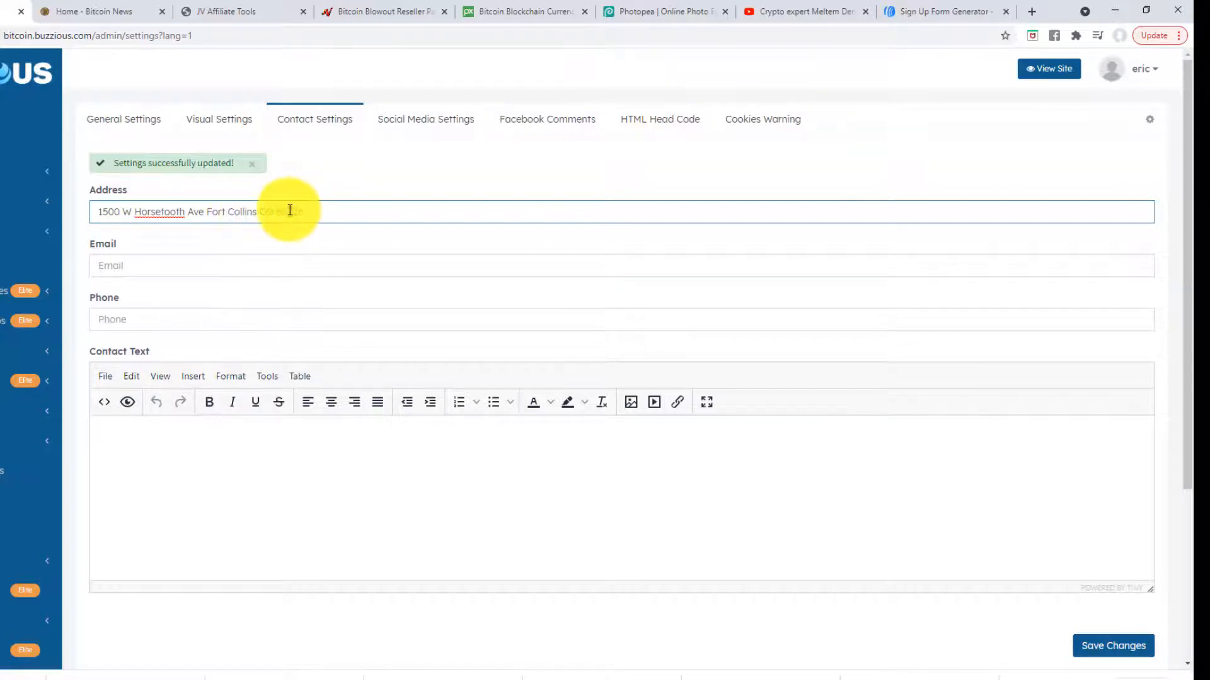
click(214, 263)
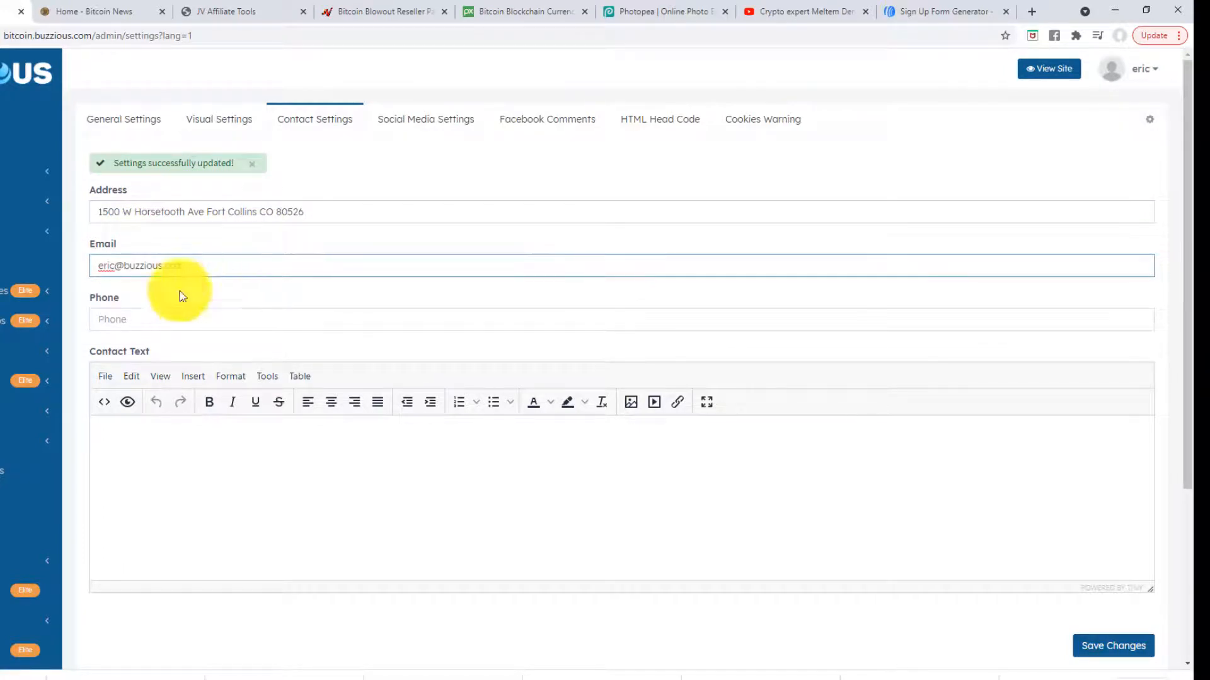
click(162, 318)
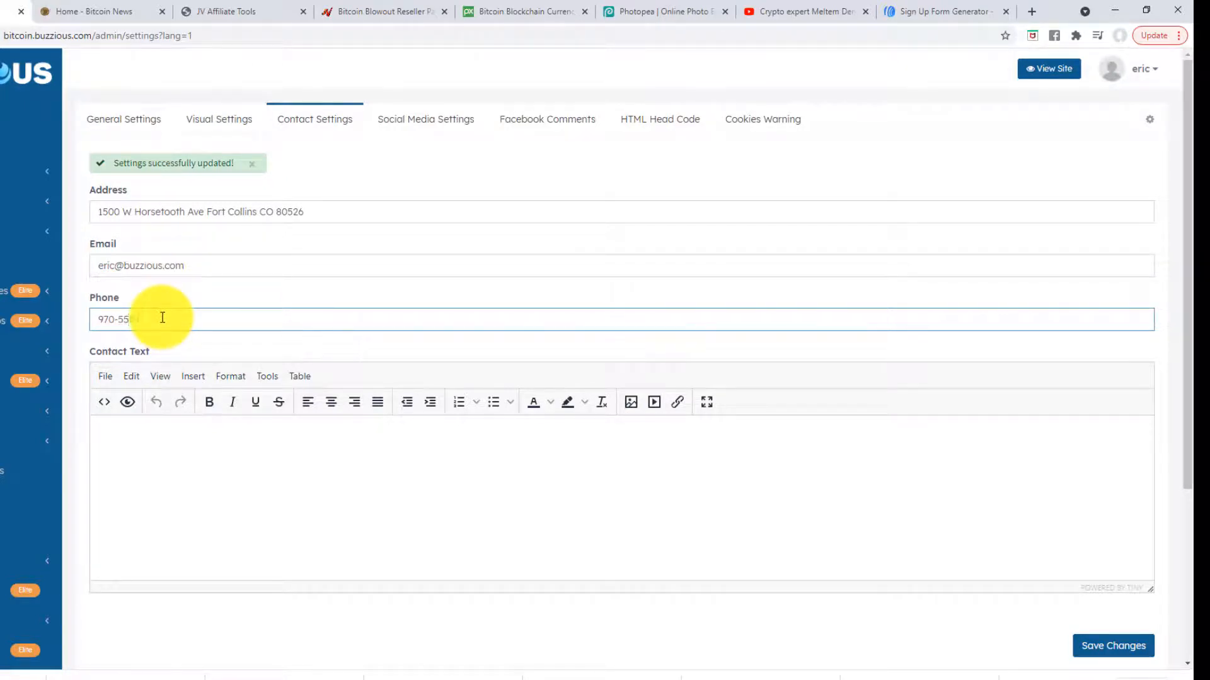
click(189, 453)
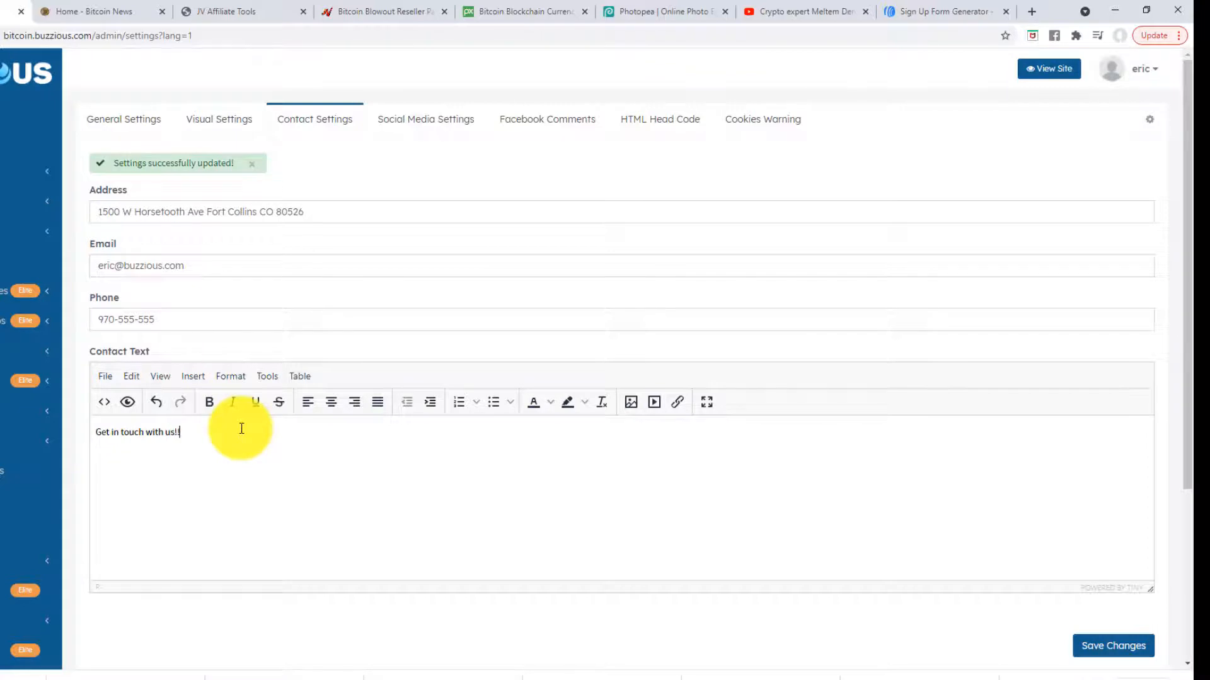
scroll(309, 303, down, 3)
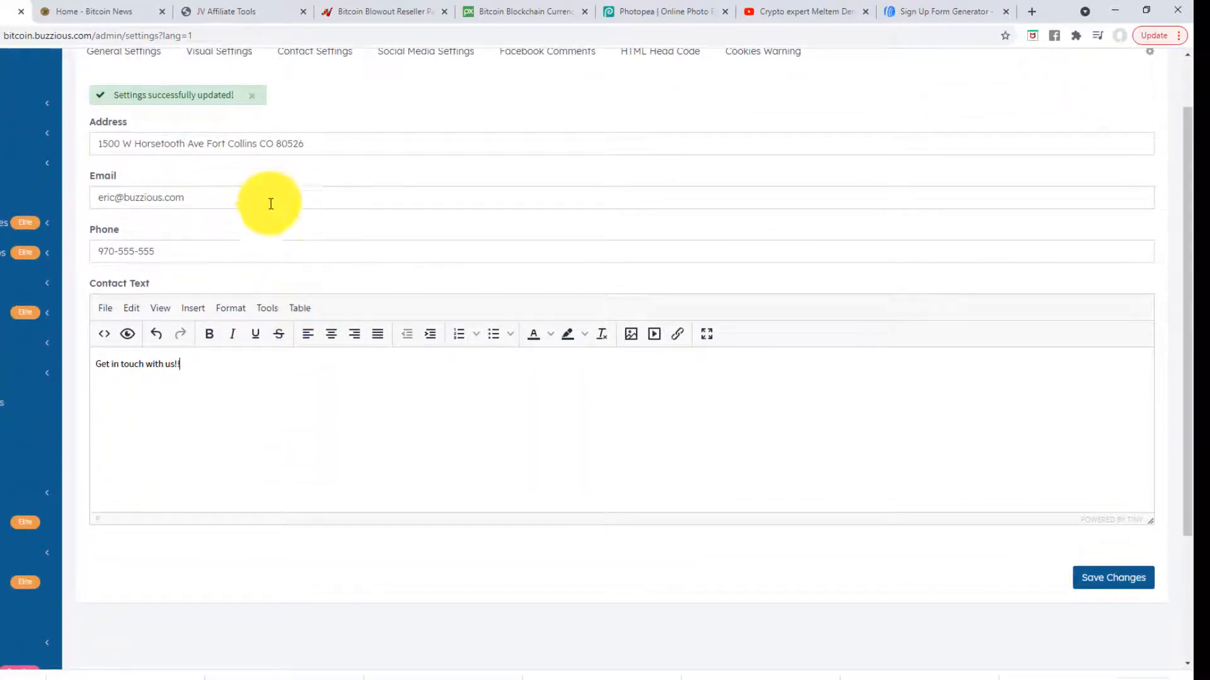
scroll(283, 243, up, 1)
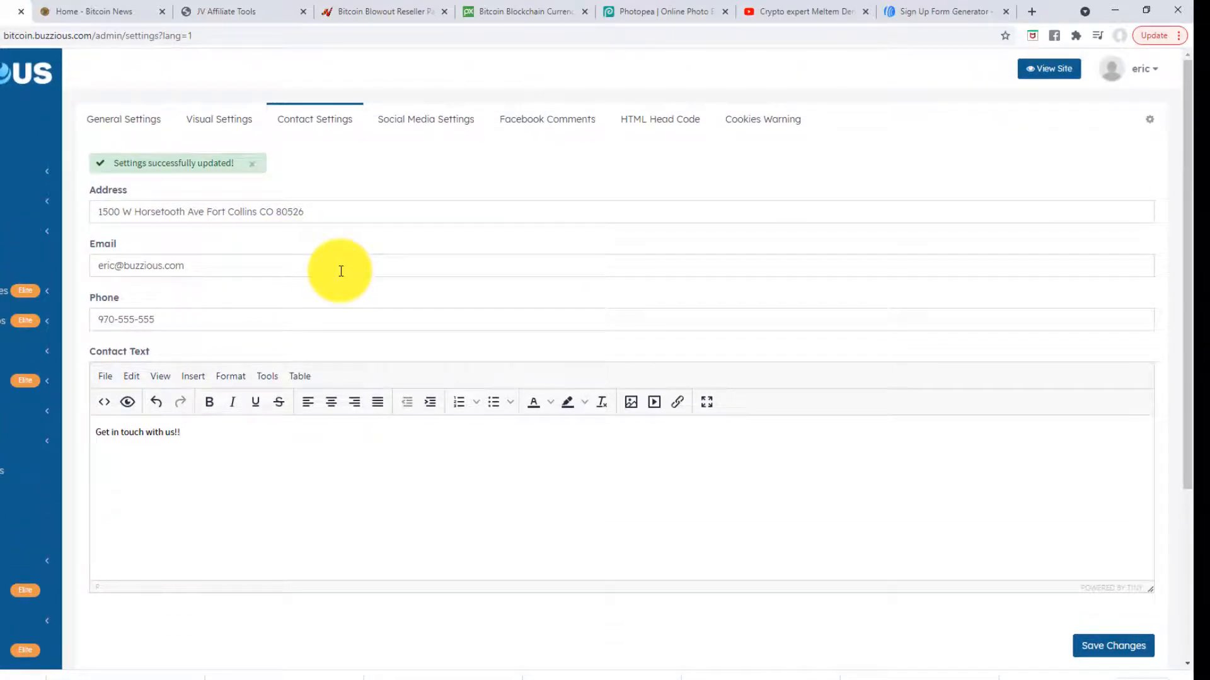
scroll(347, 281, down, 3)
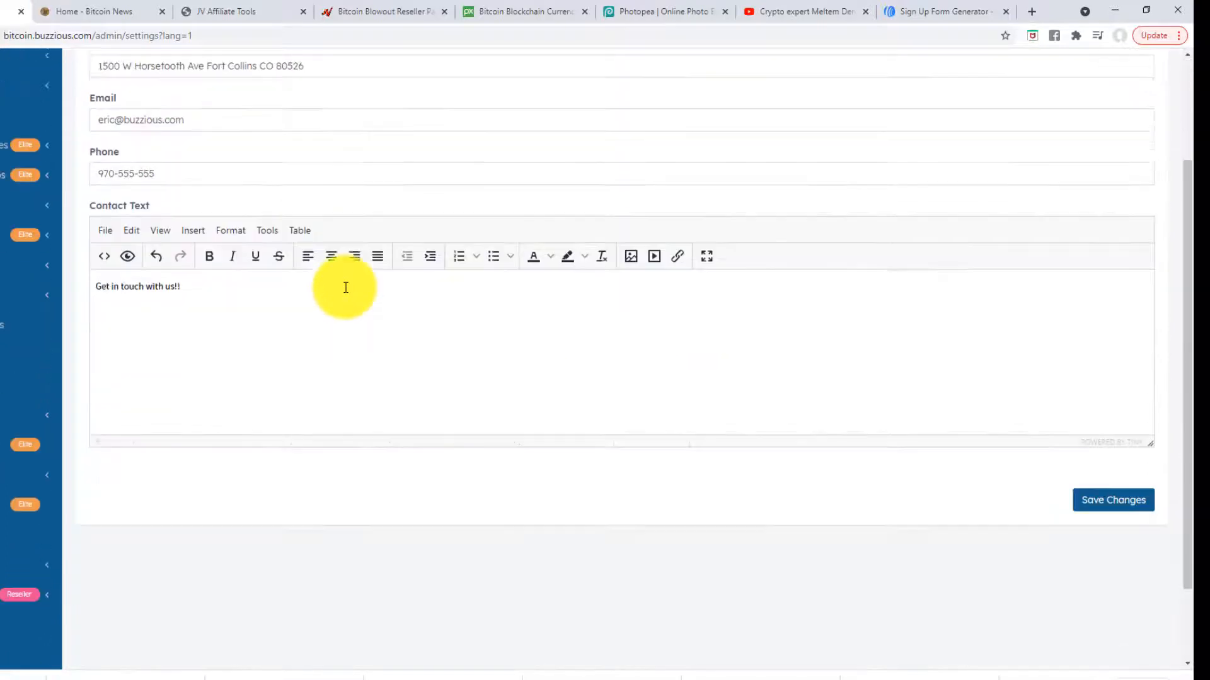
scroll(343, 289, up, 3)
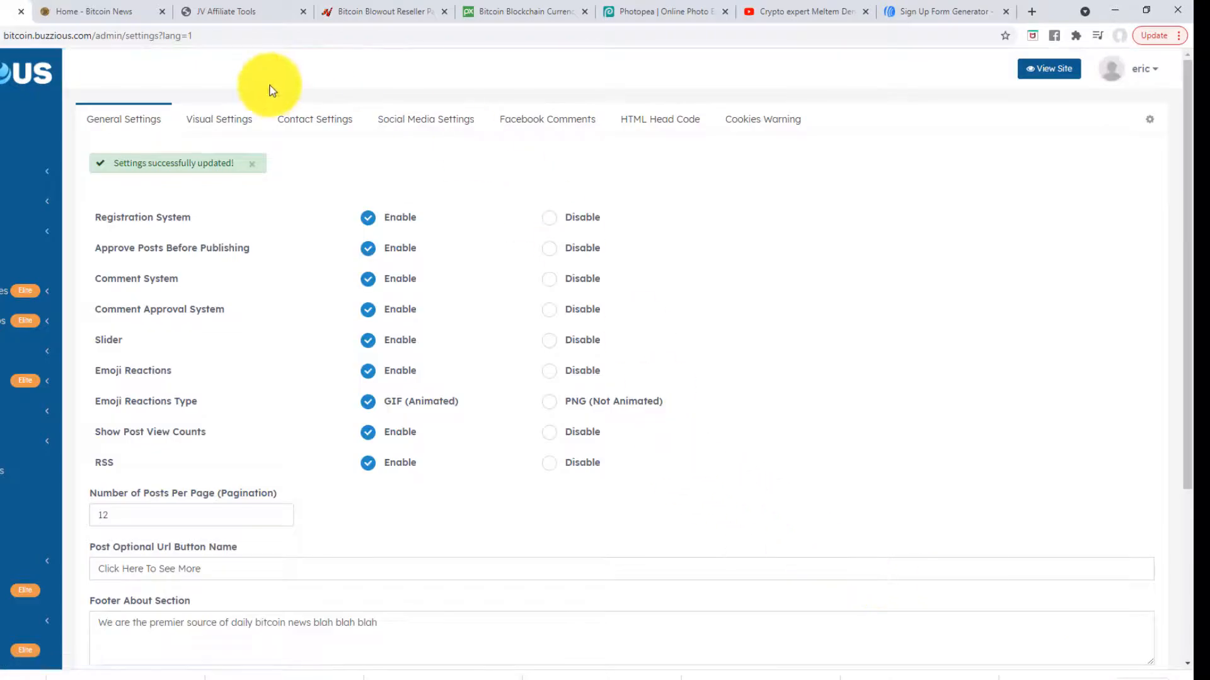
click(106, 11)
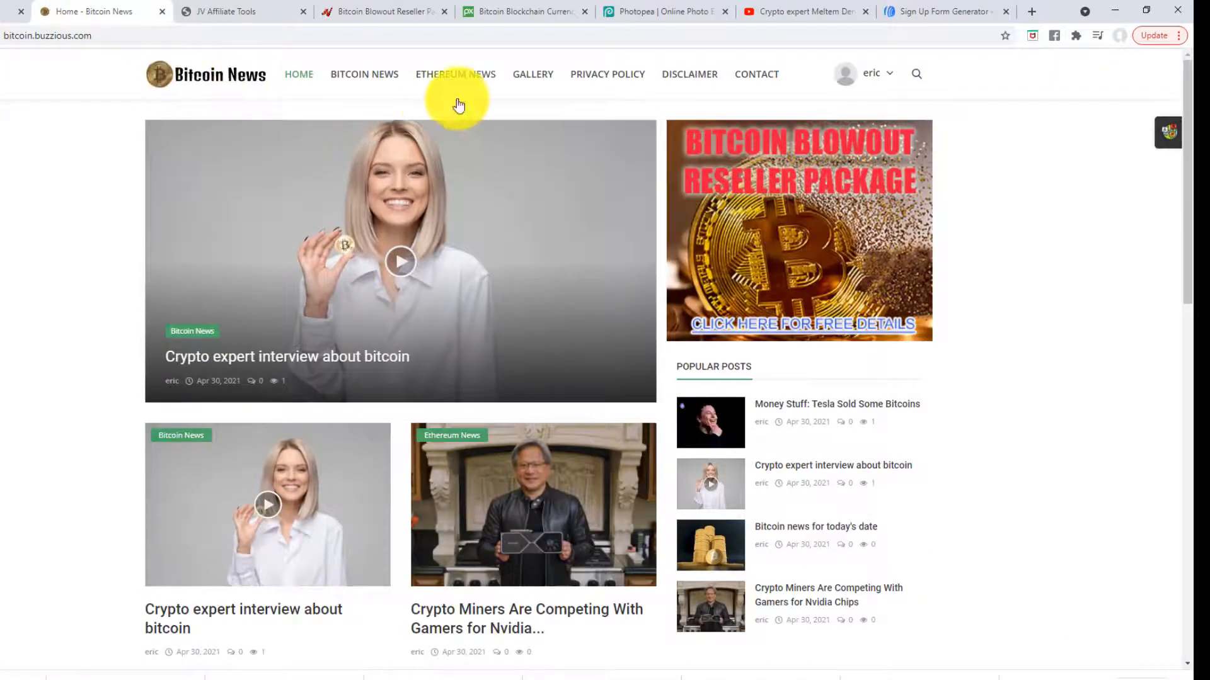
click(772, 75)
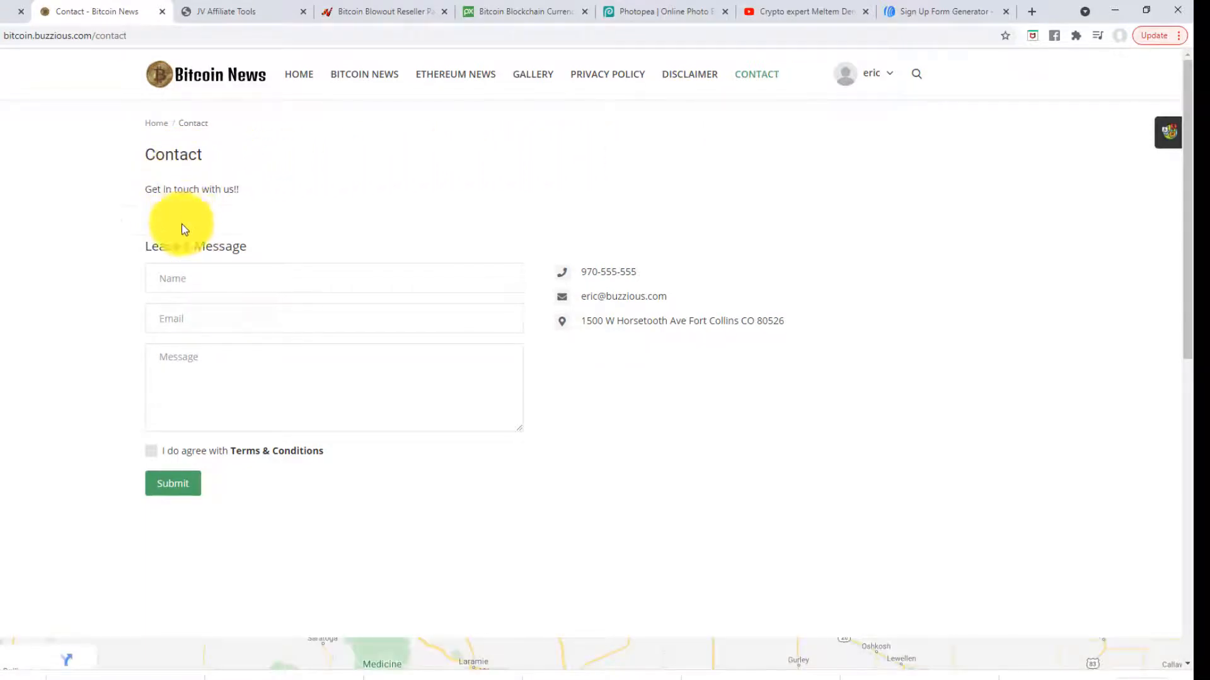
click(222, 278)
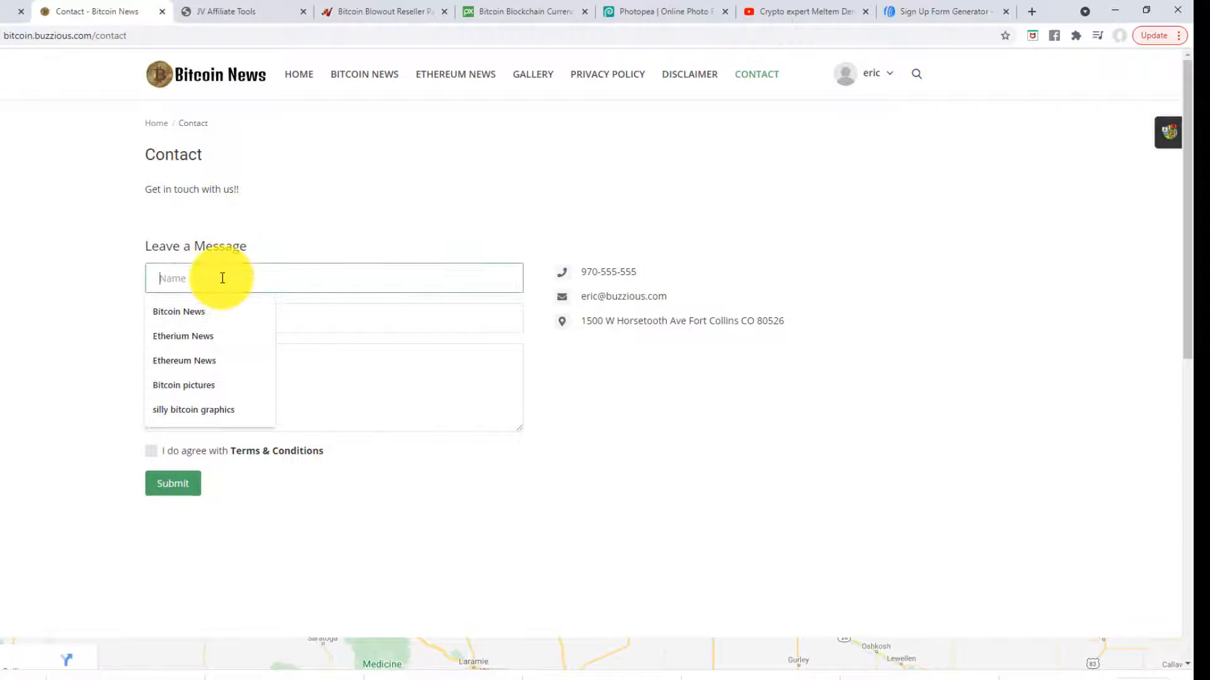
click(320, 197)
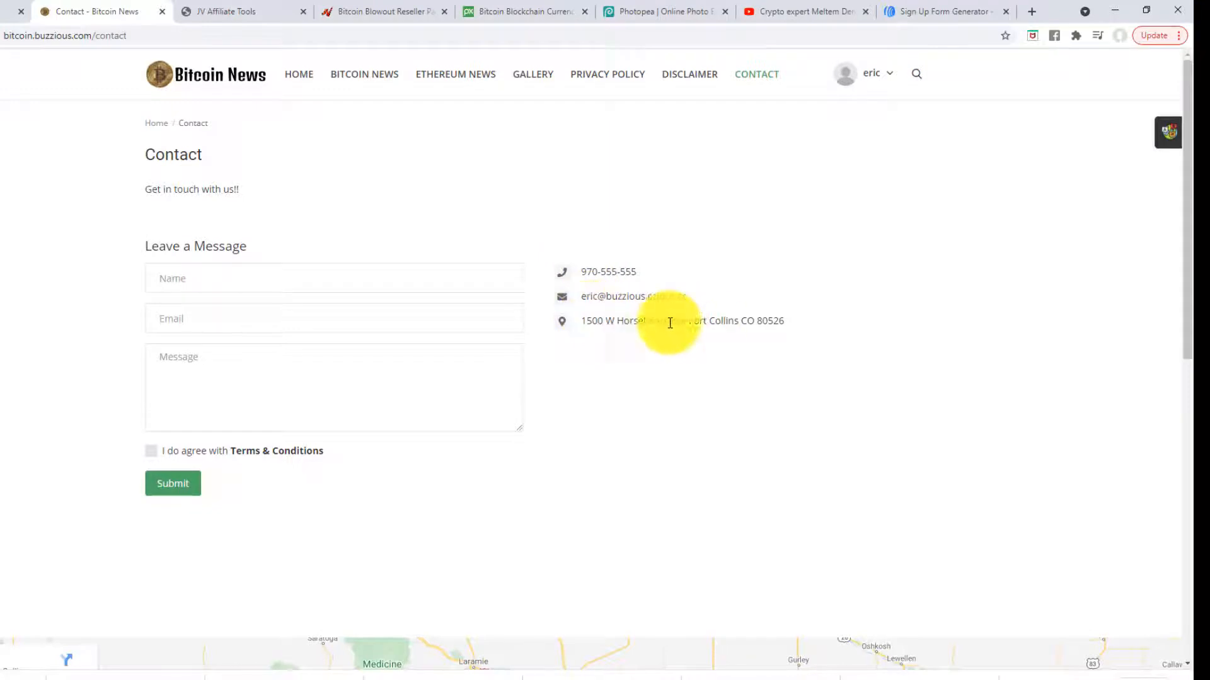
drag(796, 324, 584, 274)
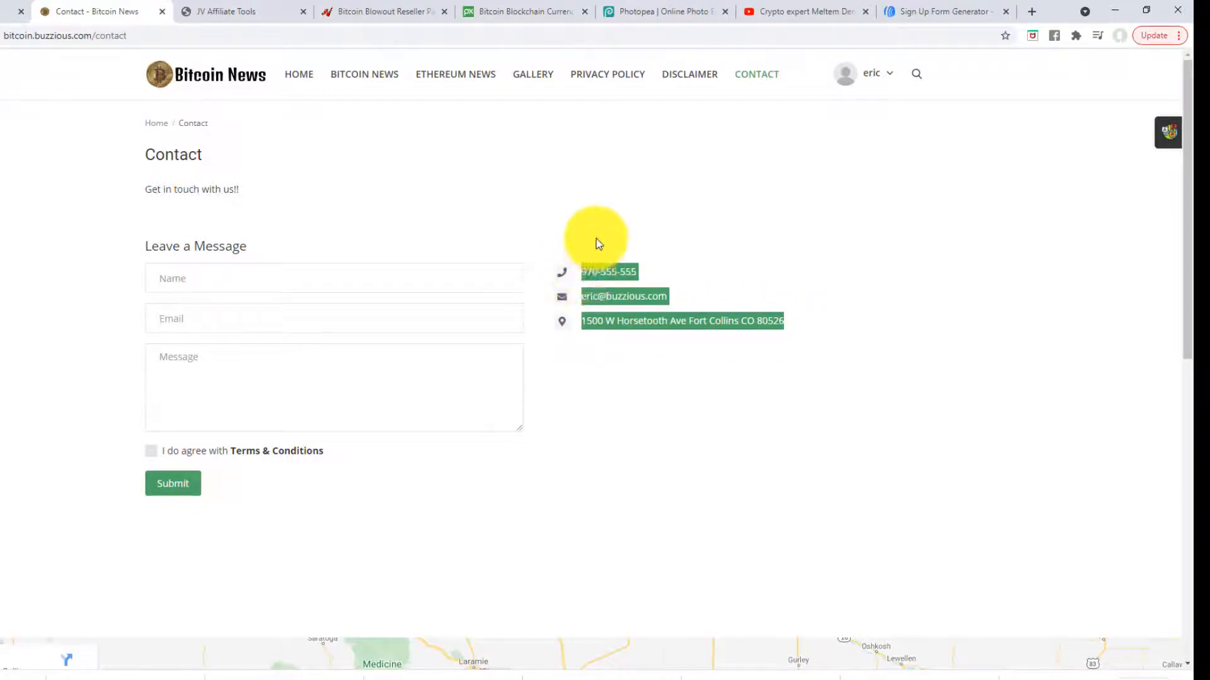
click(596, 238)
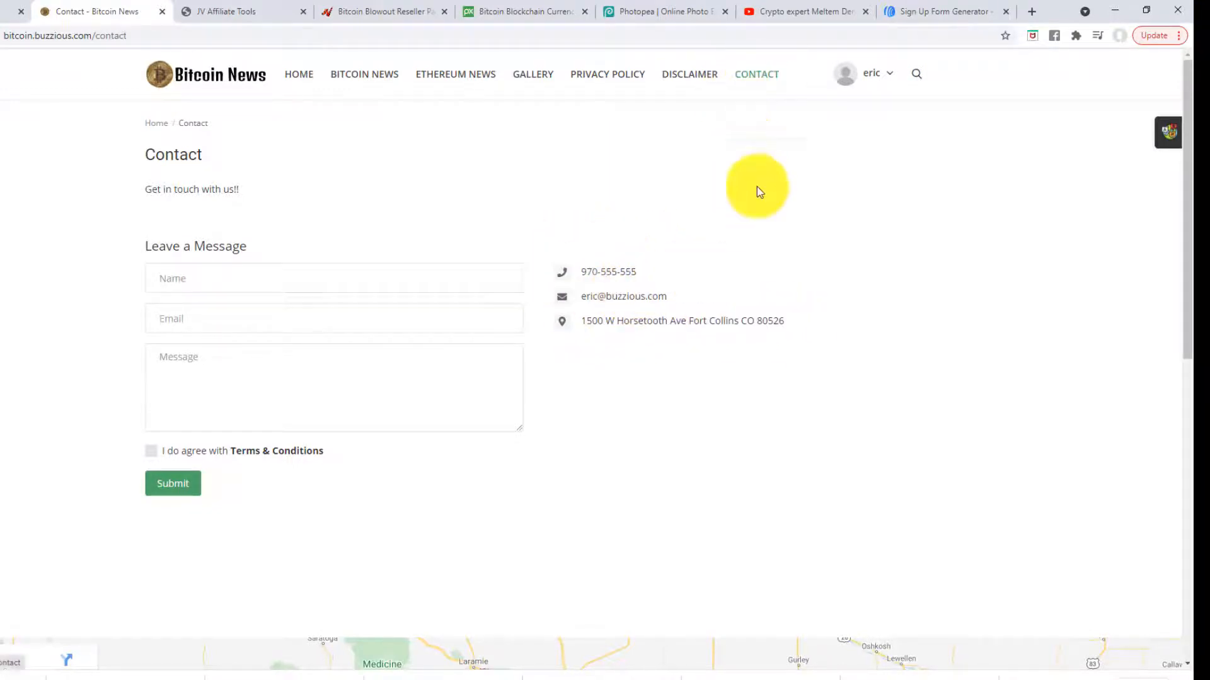
scroll(748, 323, down, 6)
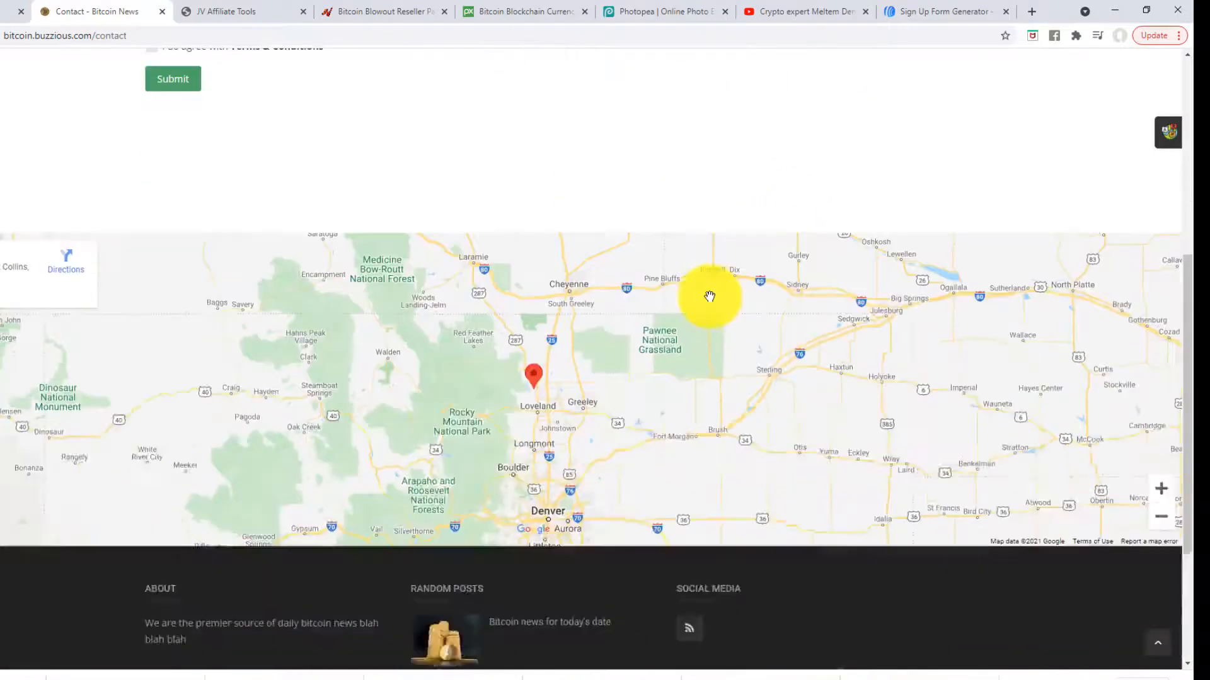
scroll(709, 296, down, 3)
scroll(681, 305, up, 4)
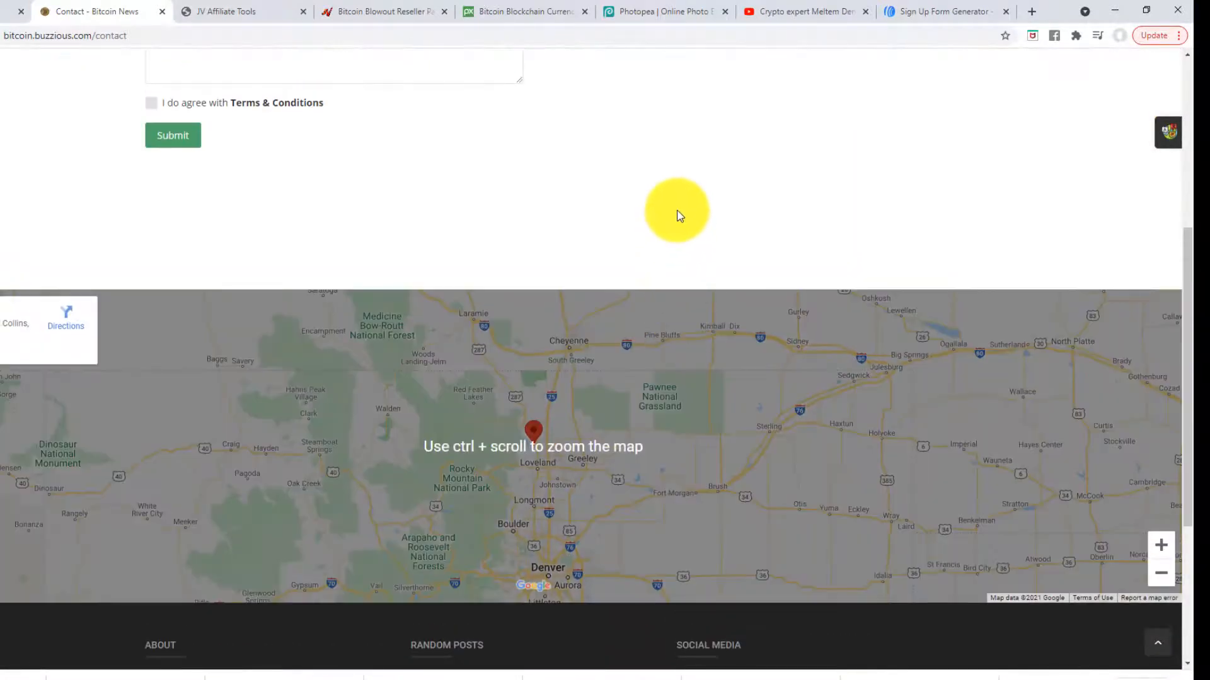
scroll(691, 228, up, 5)
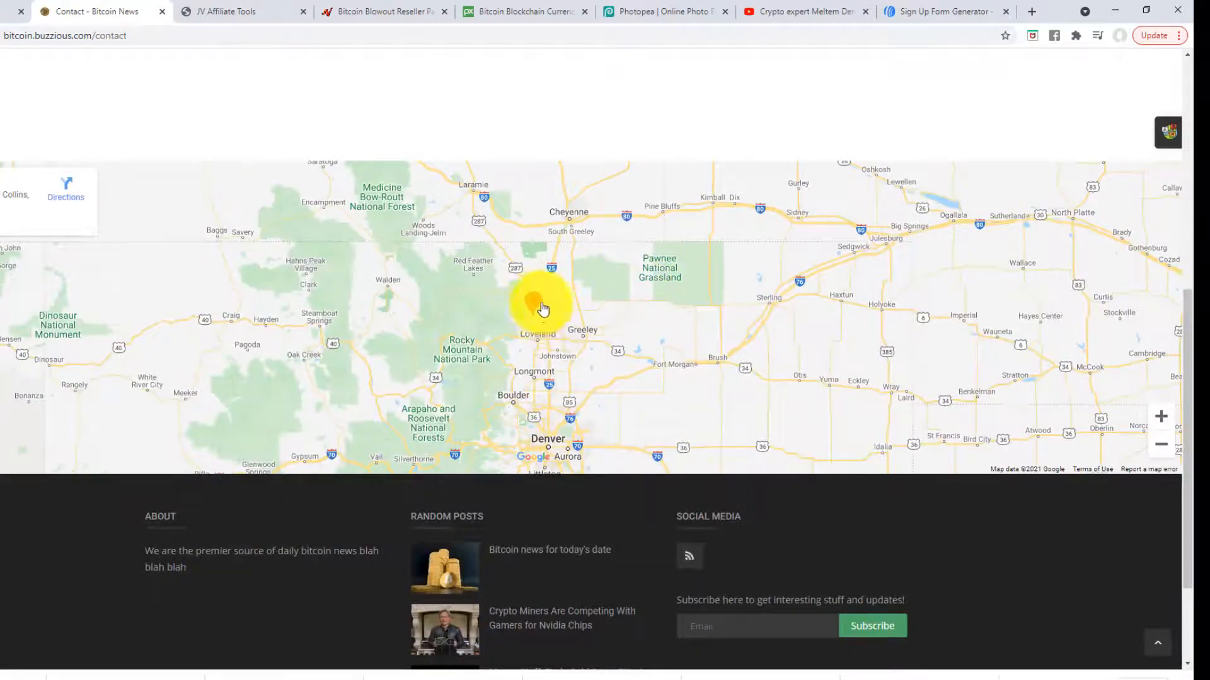
scroll(615, 289, up, 8)
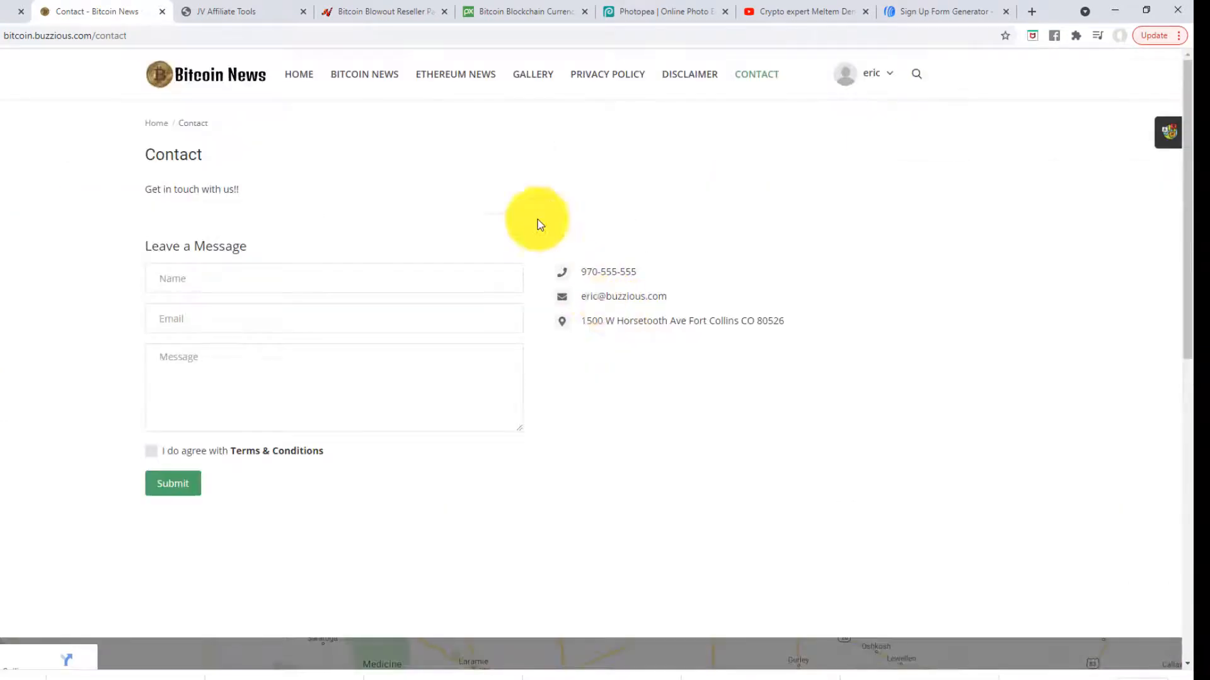
click(13, 12)
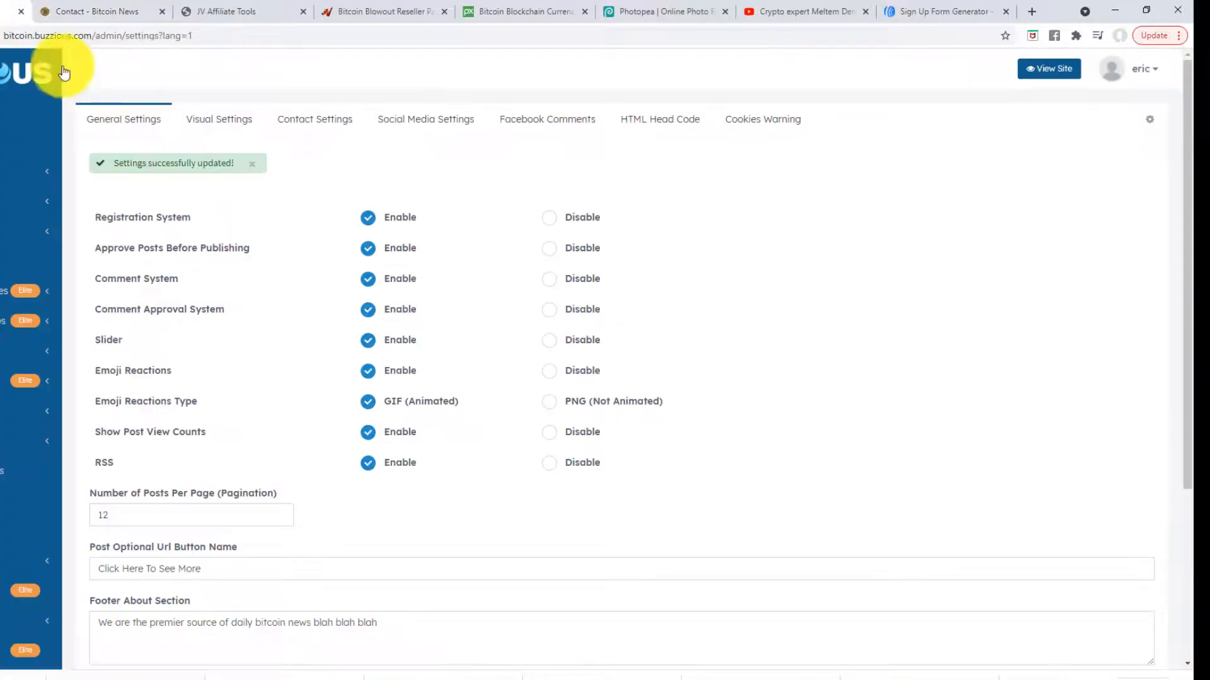
- Enter the Facebook profile URL in Social Media Settings
click(413, 120)
click(163, 208)
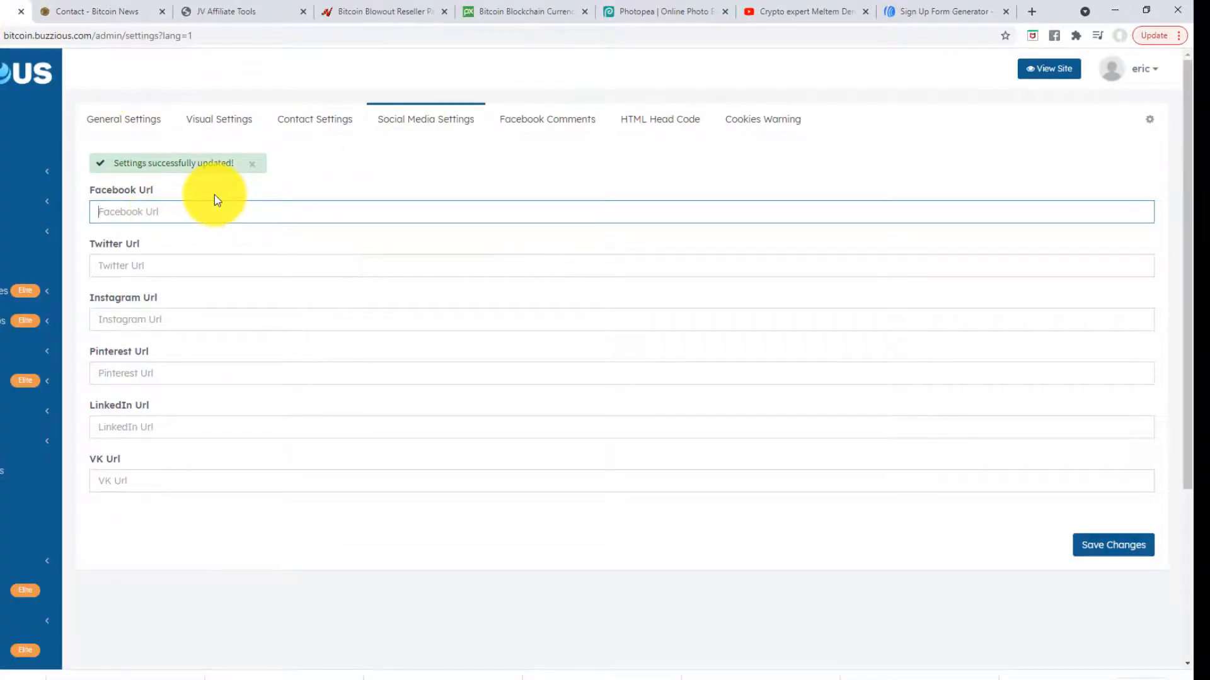
text(https://fb.com/er)
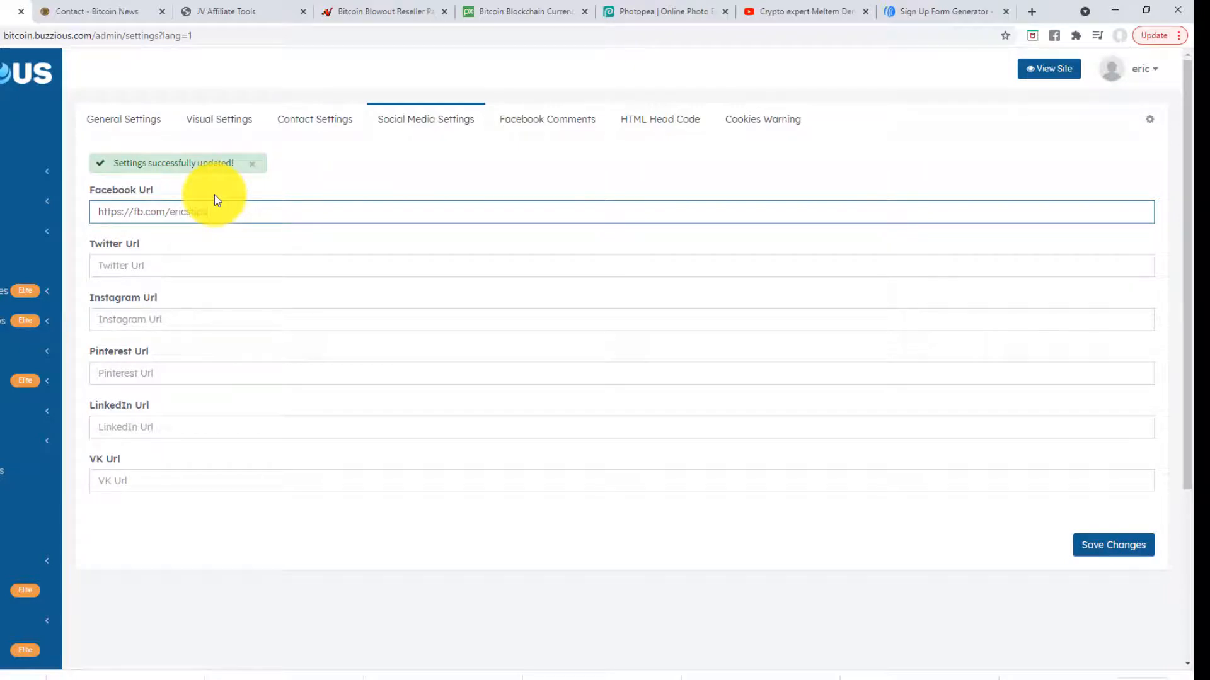
click(162, 262)
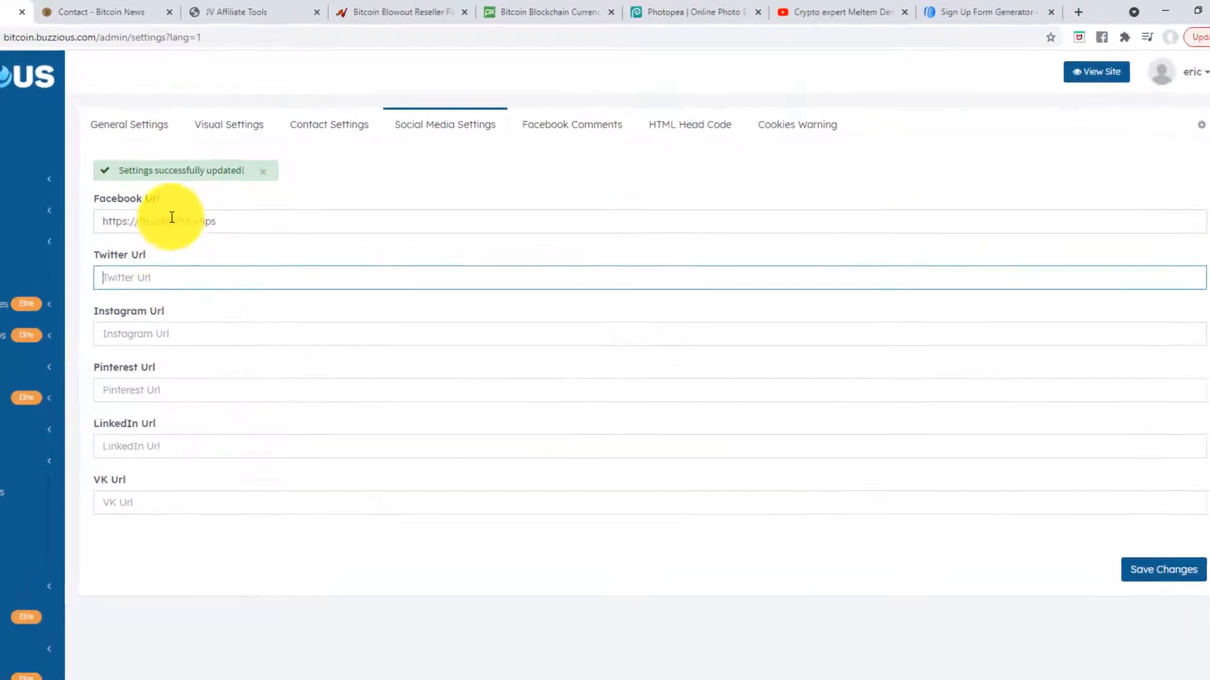
drag(178, 221, 84, 218)
key(ctrl+c)
click(118, 278)
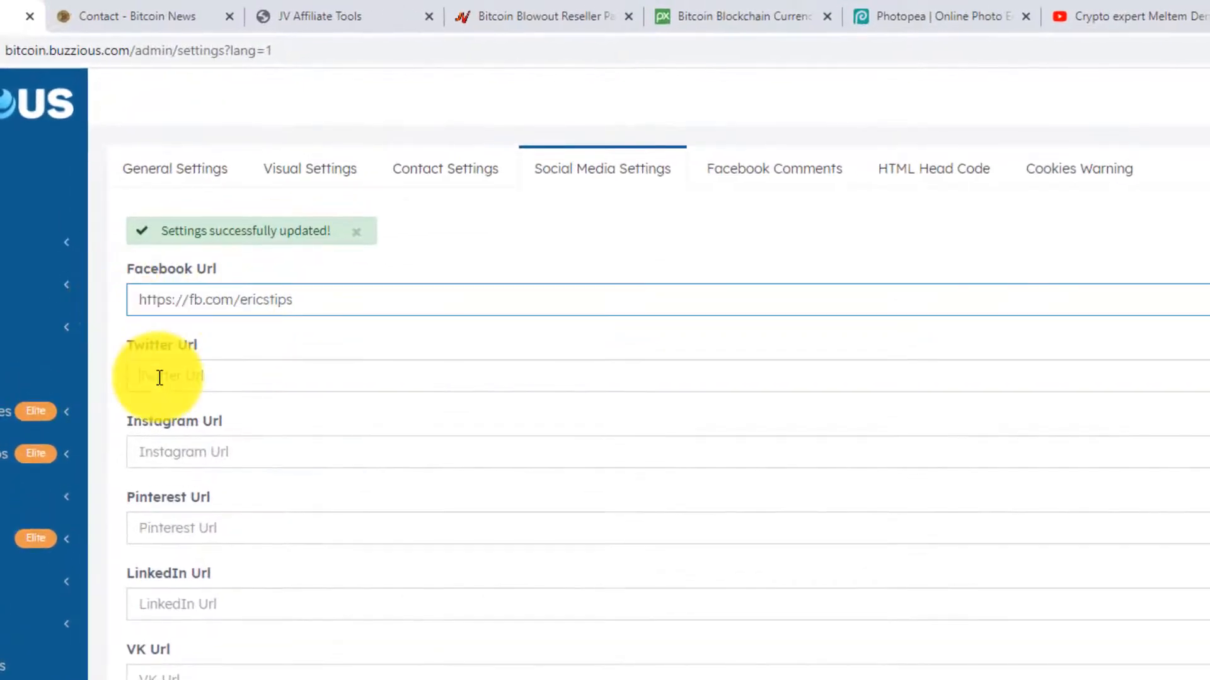
key(ctrl+v)
double_click(196, 377)
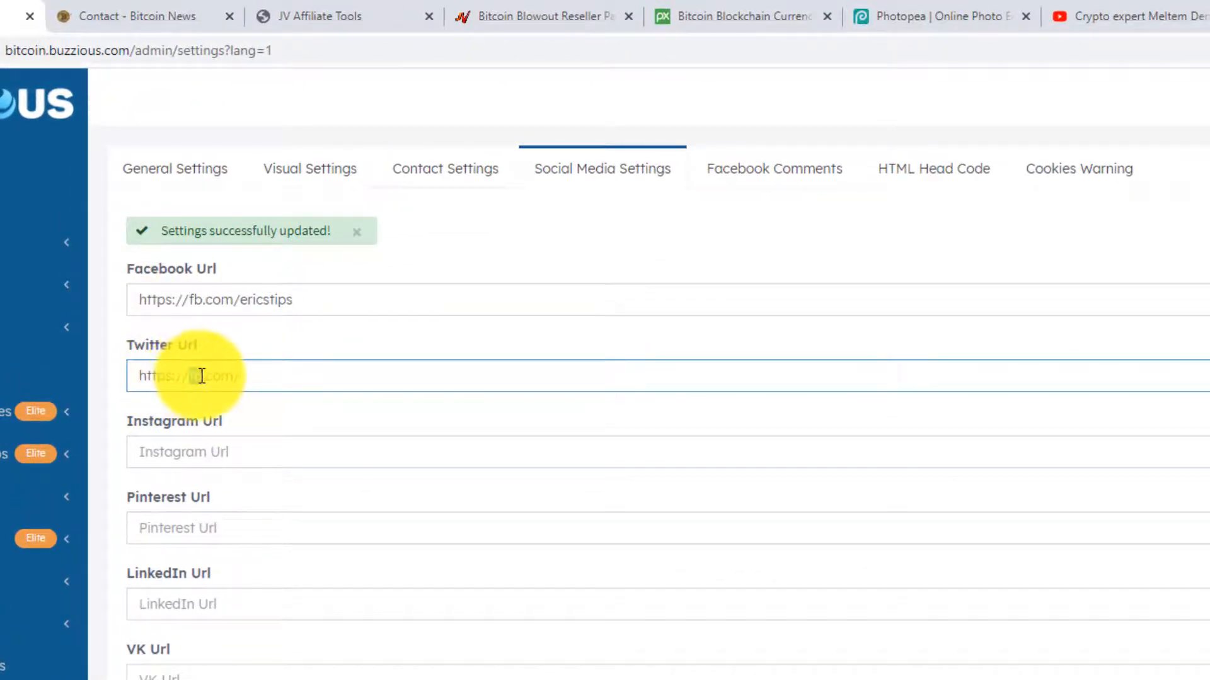
text(twitter.com/)
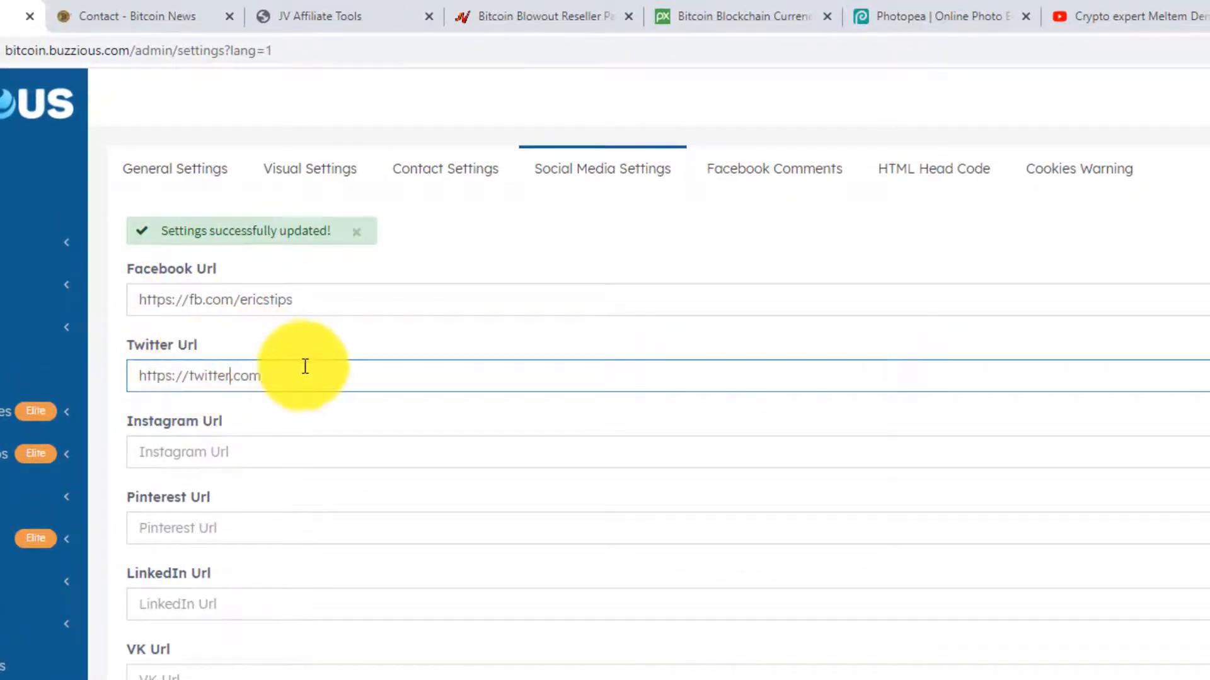
text(erics)
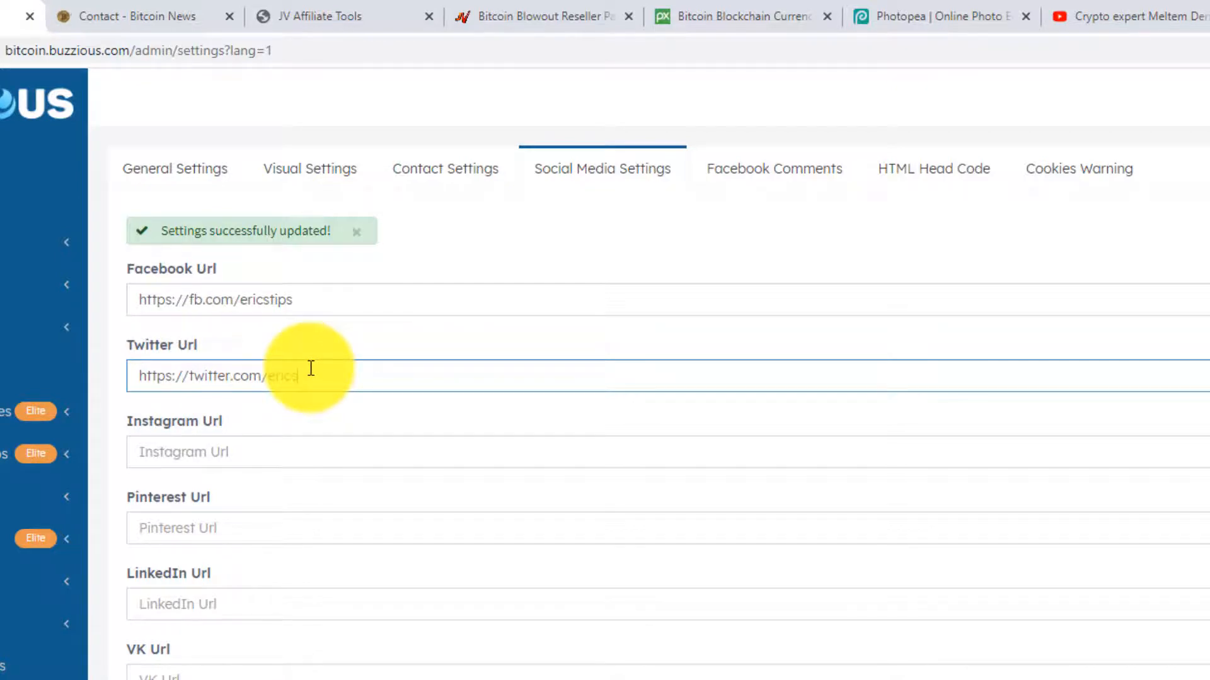
text(tips)
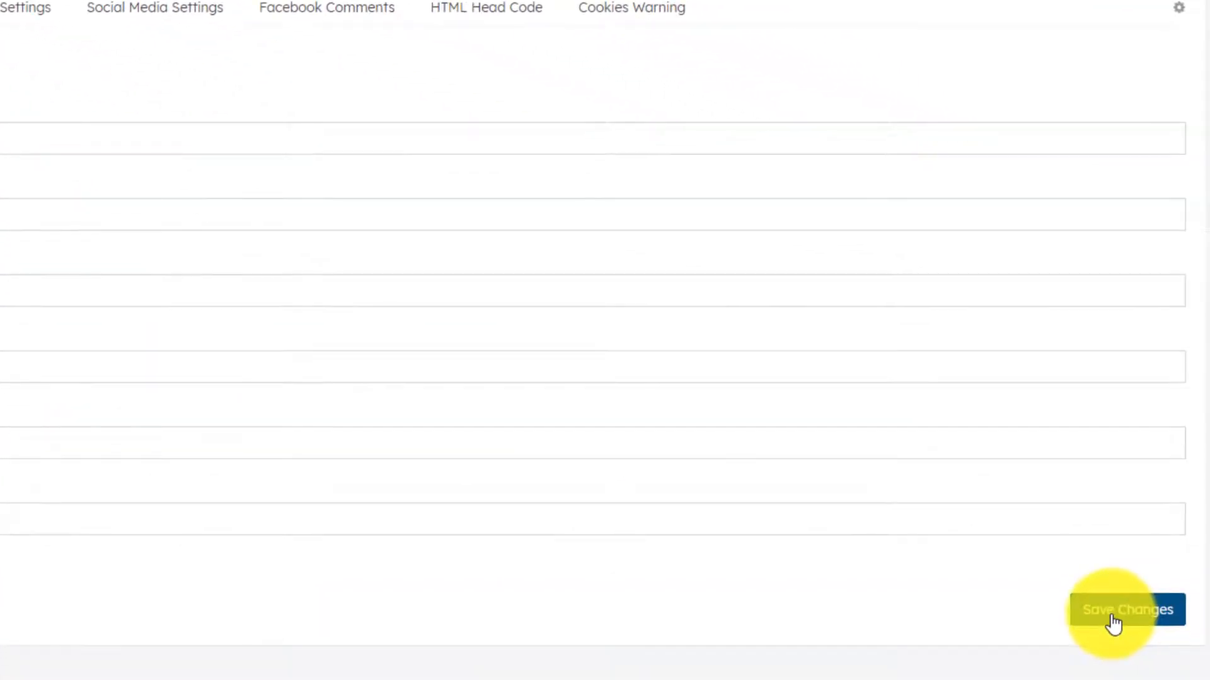
click(1113, 623)
click(126, 8)
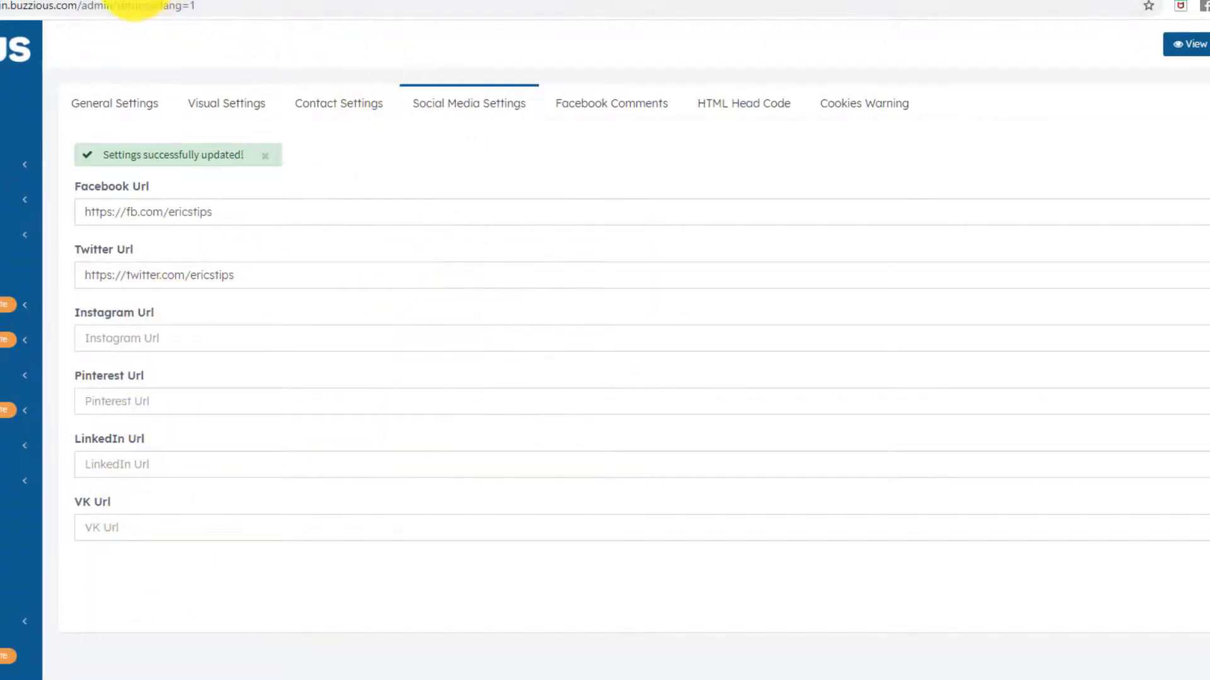
click(119, 2)
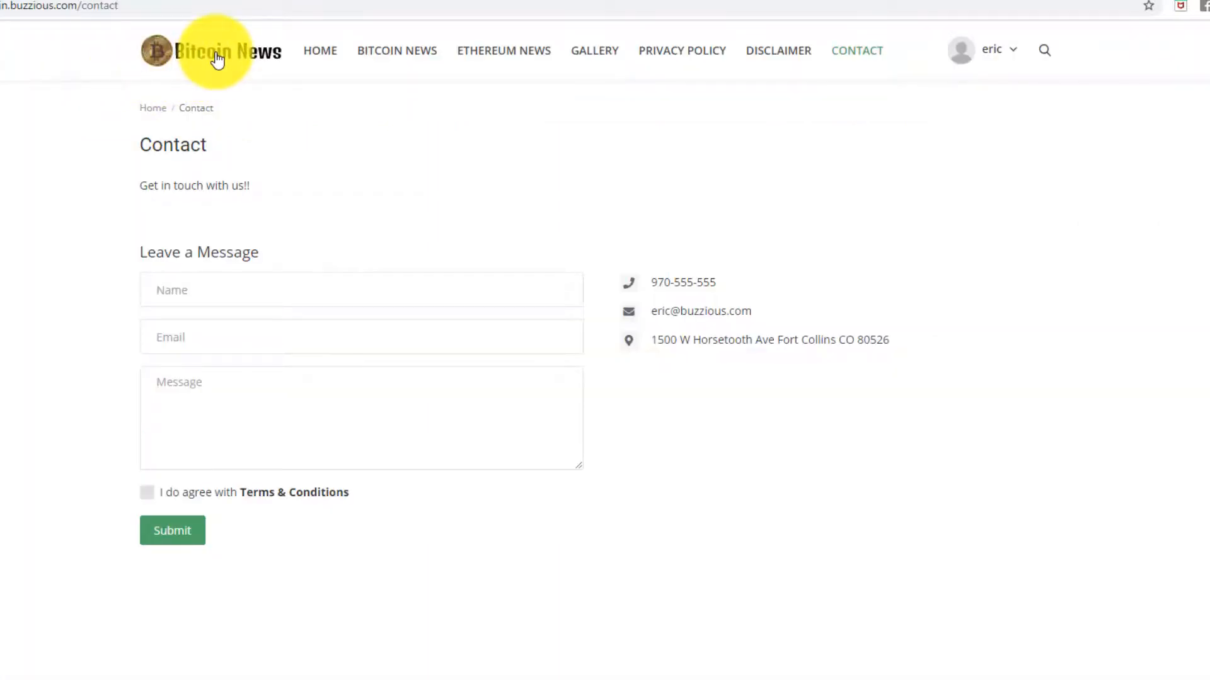
- Check the homepage footer for Facebook and Twitter icons, then go to the Facebook Comments settings
click(218, 60)
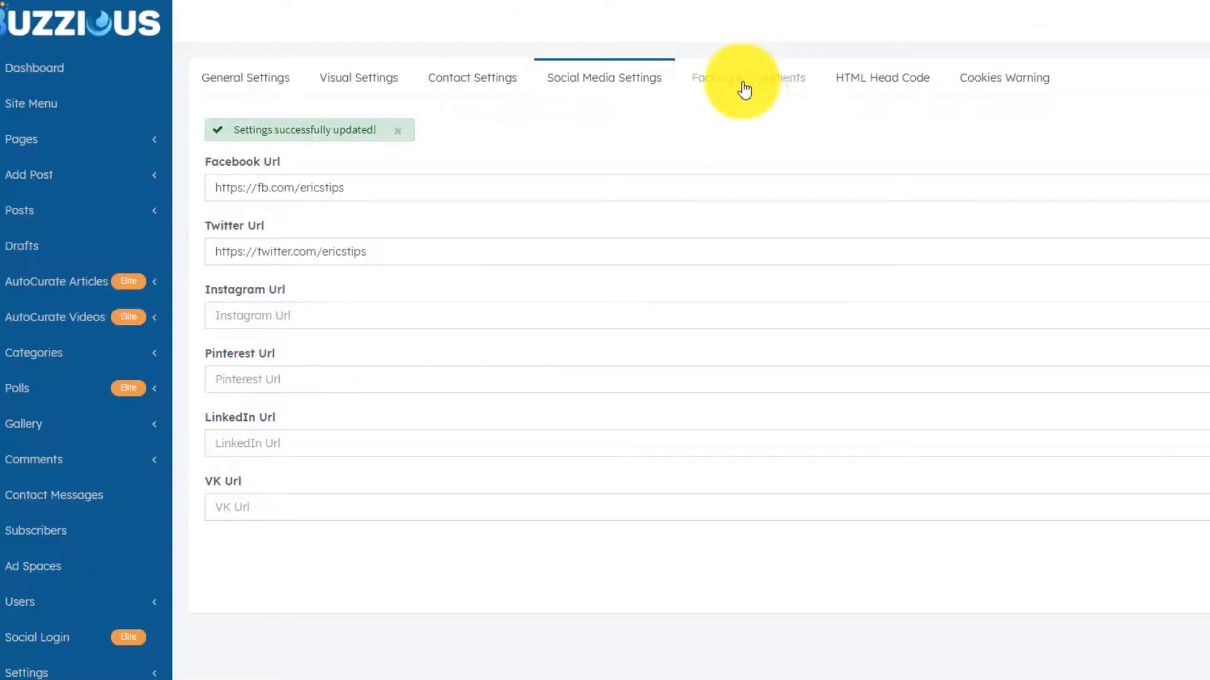
click(744, 90)
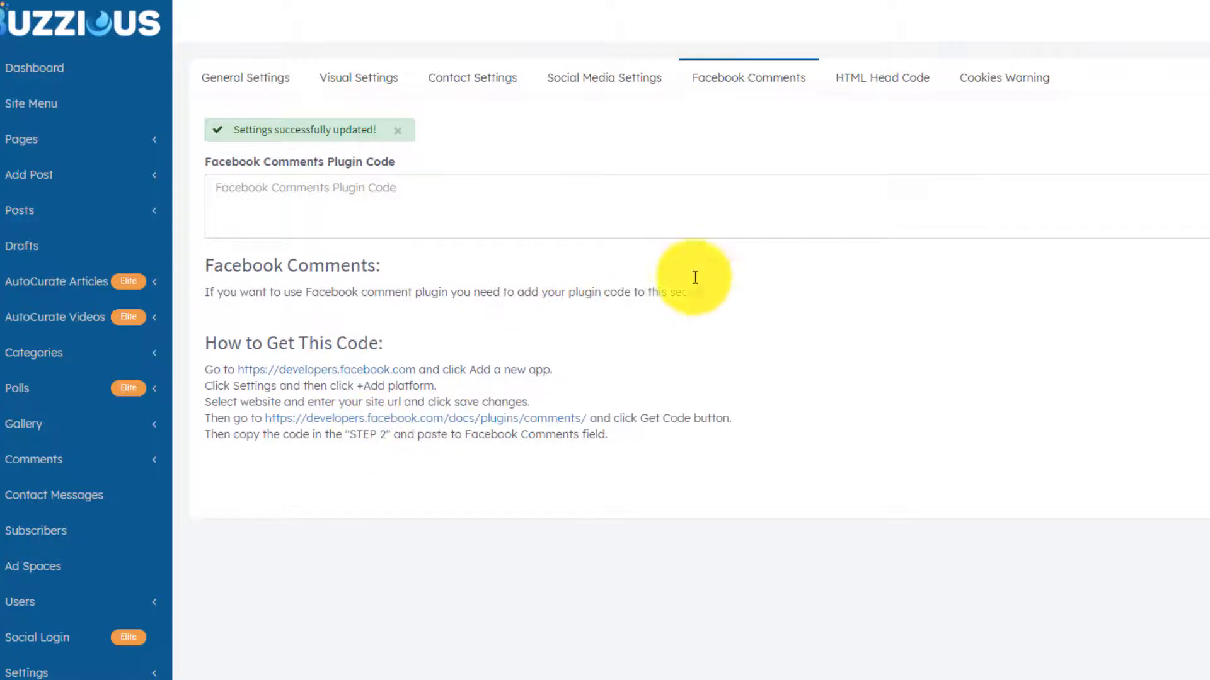
- Go to the HTML Head Code tab and place the cursor in its empty code box
click(879, 85)
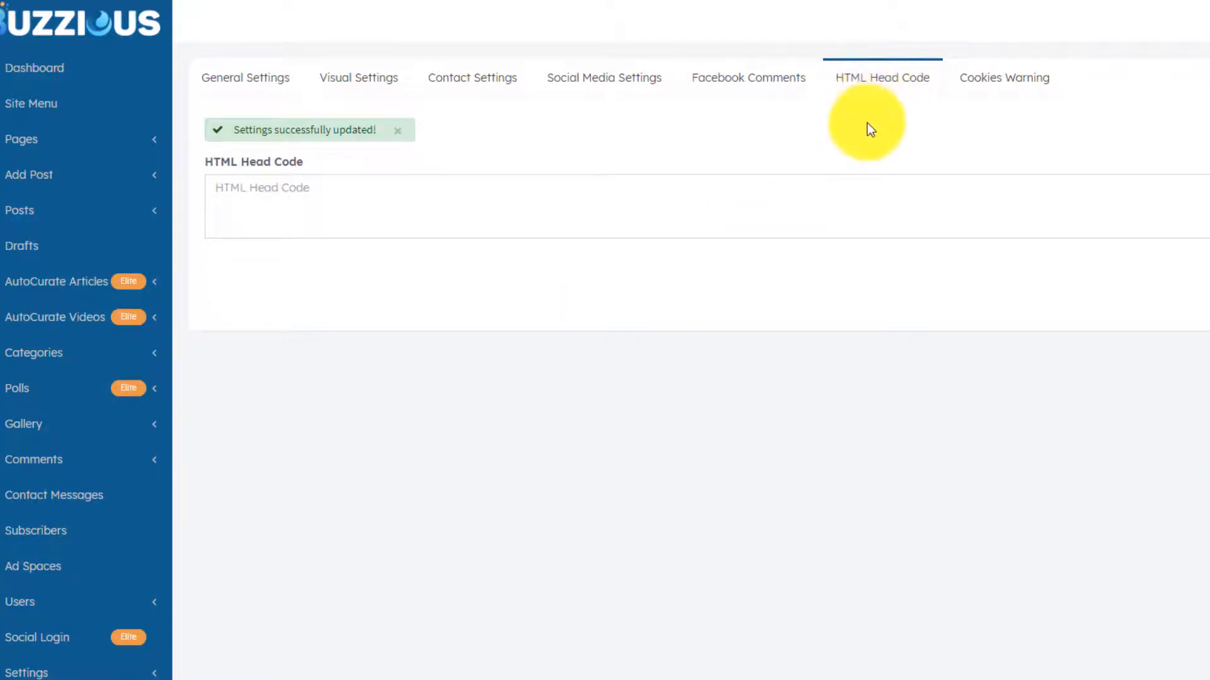
click(405, 192)
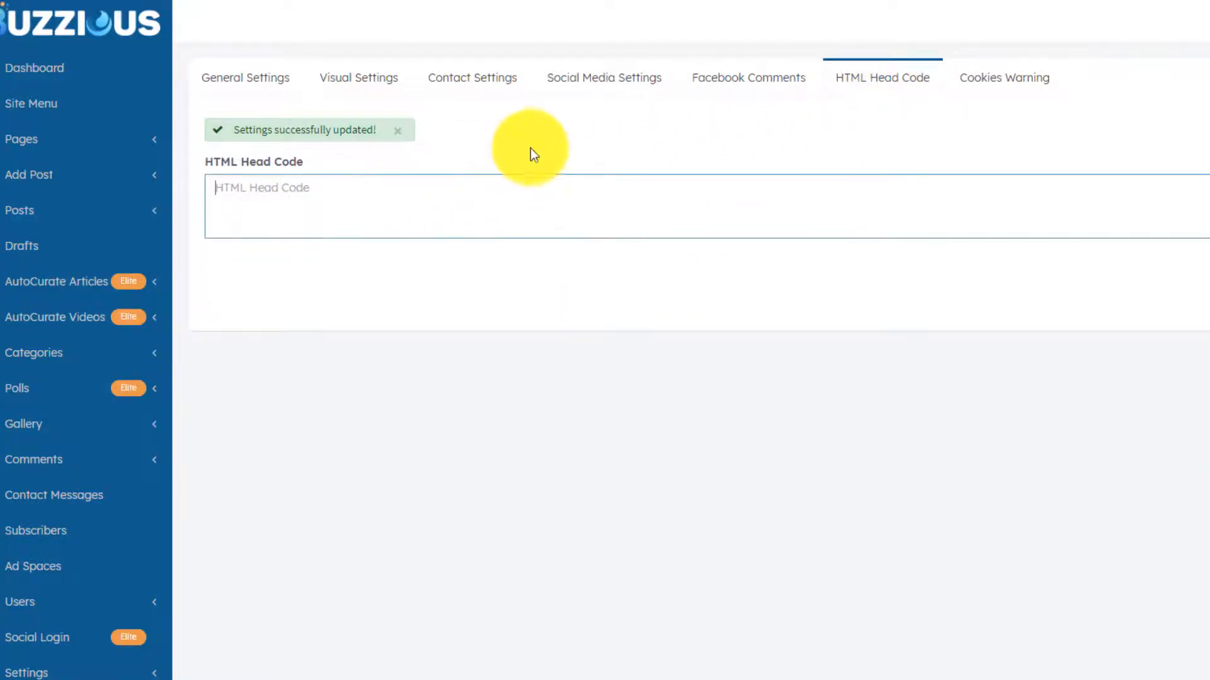
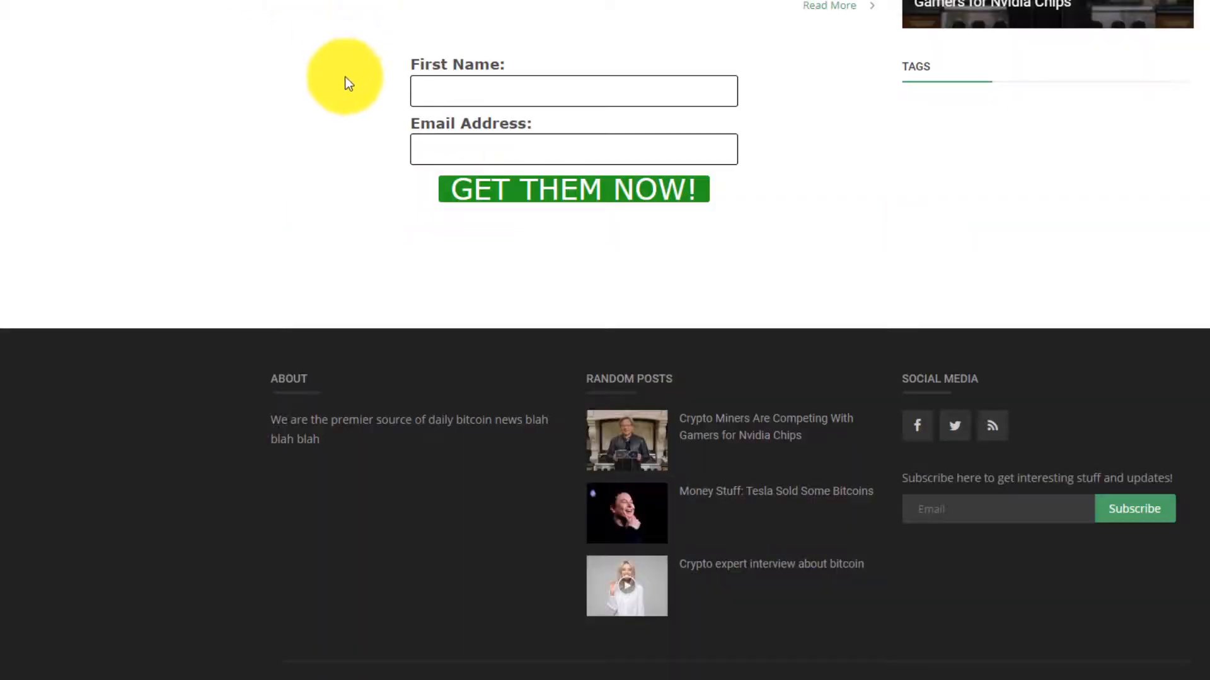
- Look over the live Bitcoin News site
scroll(360, 202, up, 15)
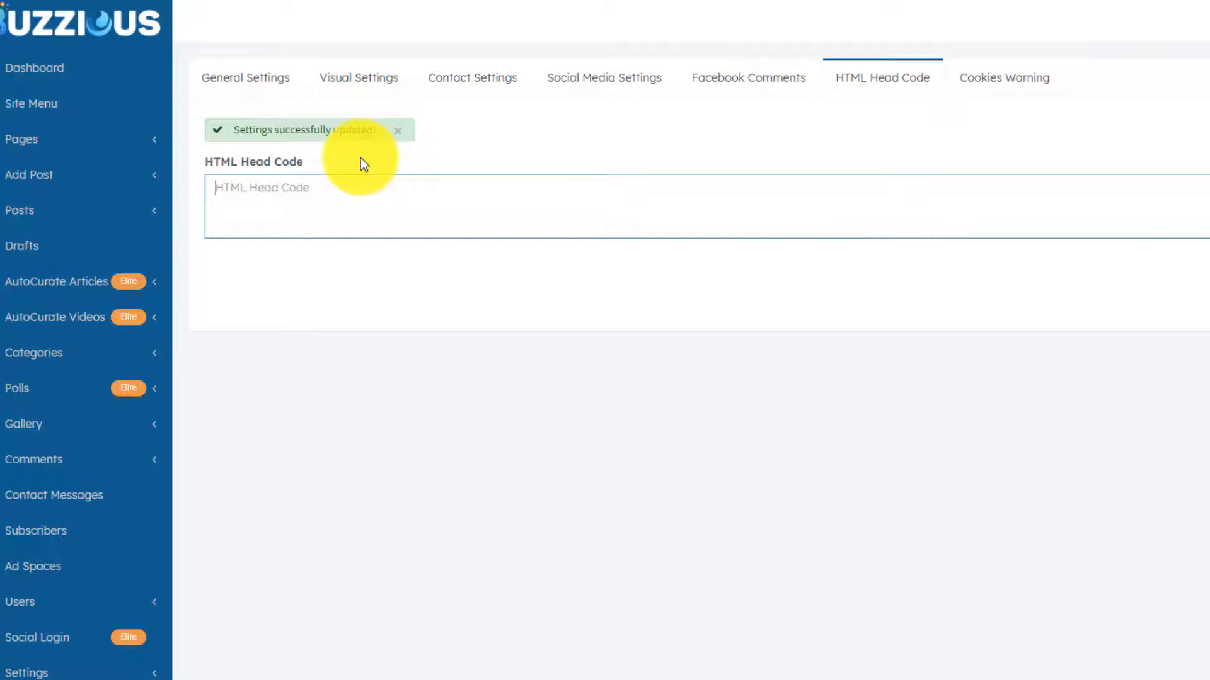
click(237, 0)
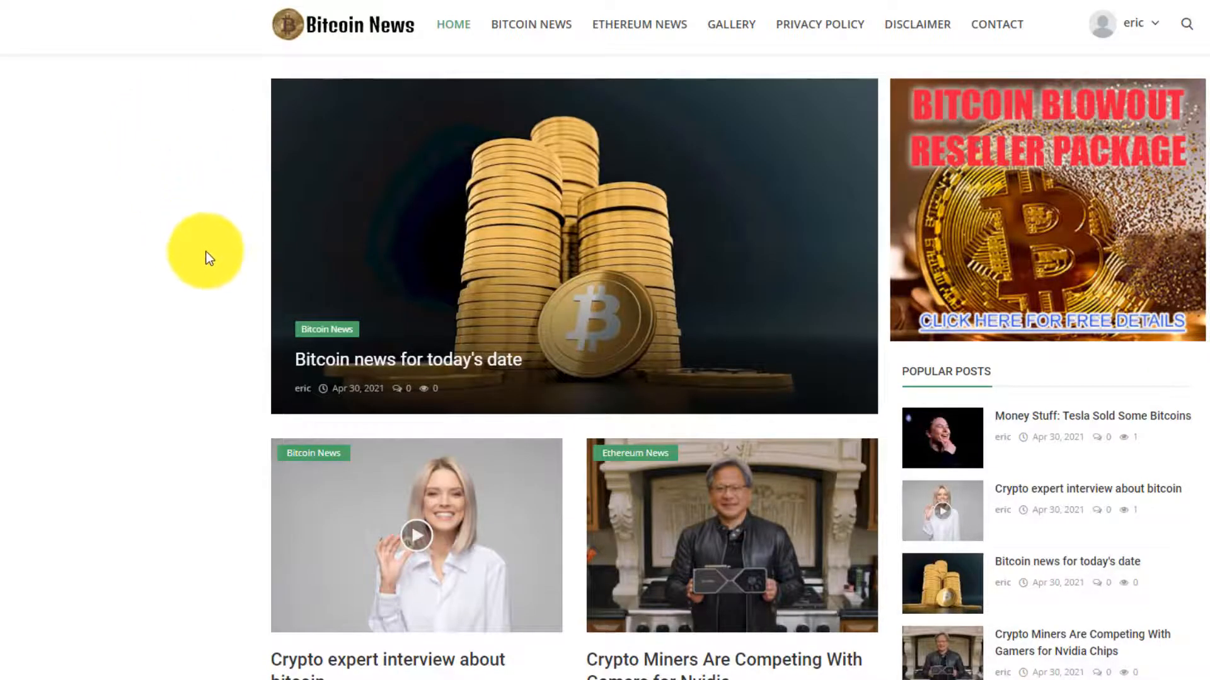
scroll(202, 274, down, 7)
scroll(205, 289, up, 7)
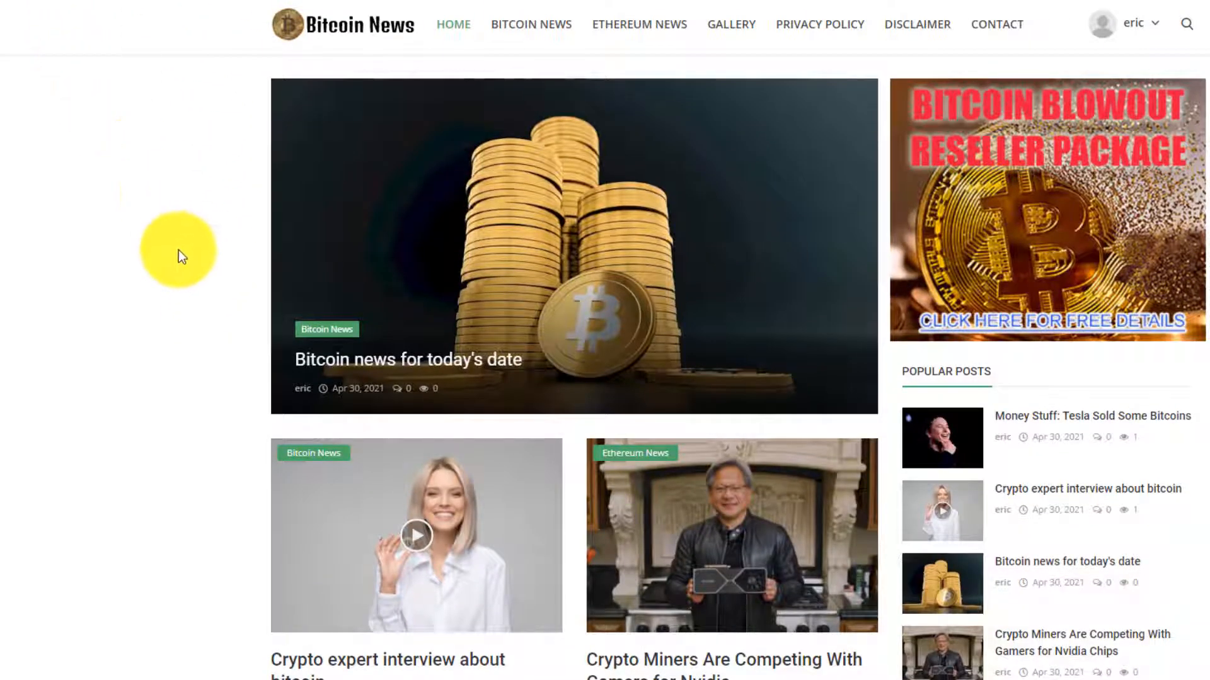
scroll(174, 309, down, 10)
scroll(173, 325, up, 8)
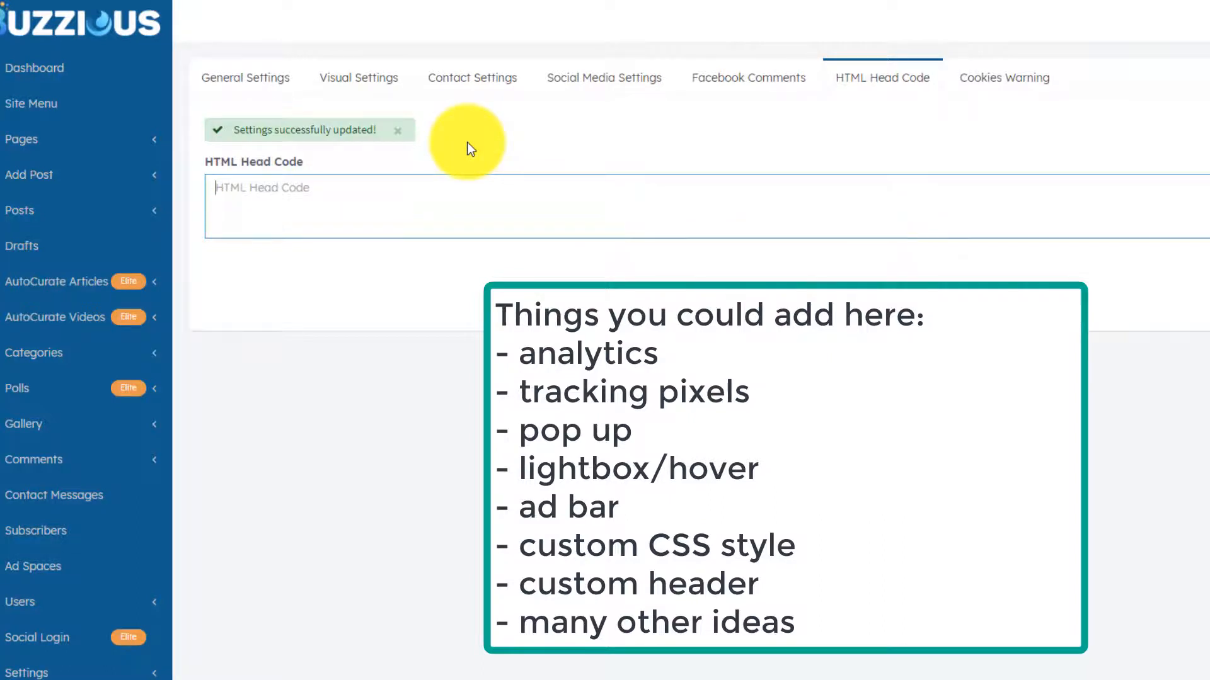
- Enter <table width="100%"><tr><td bgcolor="yellow"> into the HTML Head Code box
text(<table width=)
text(100)
key(BackSpace)
key(BackSpace)
key(BackSpace)
text("100%")
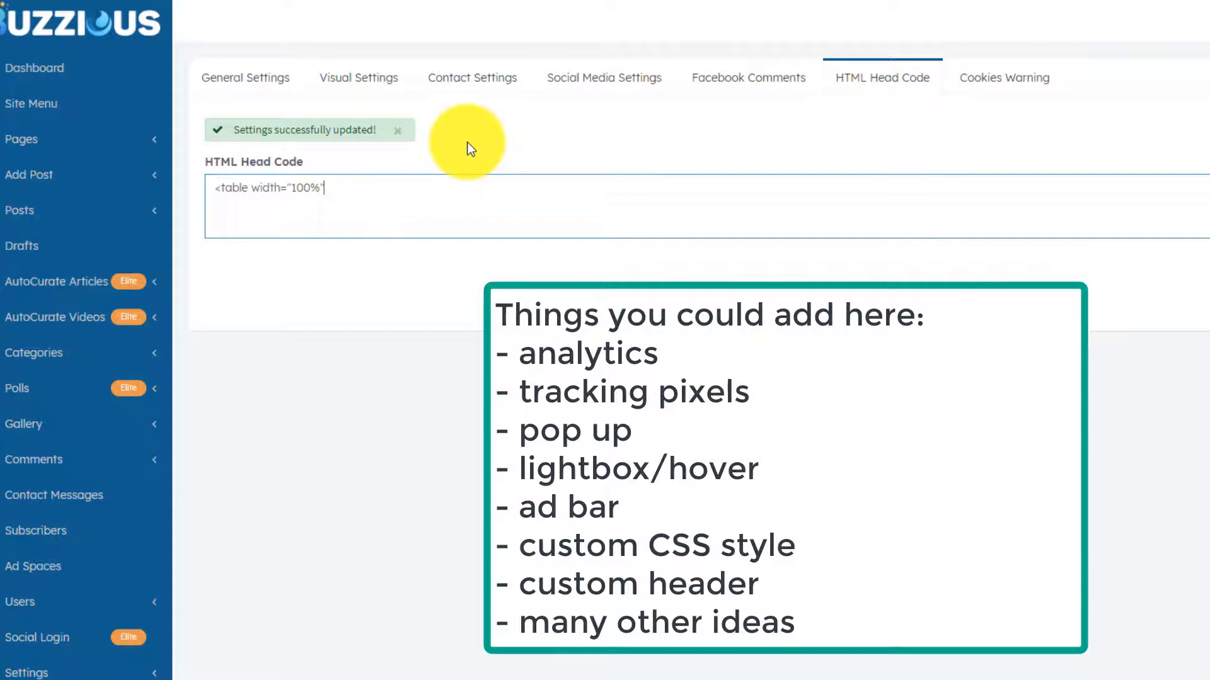
text(><tr>)
text(<r)
text(d b)
text(gcolor)
text(="yello)
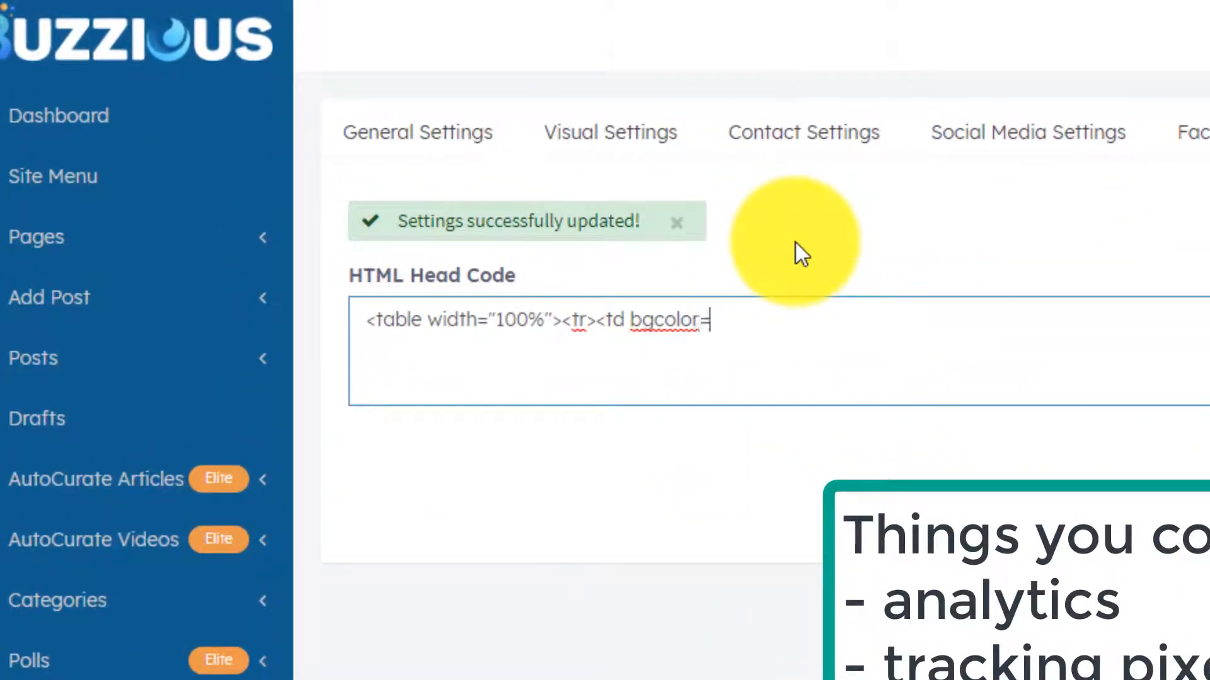
text(w">)
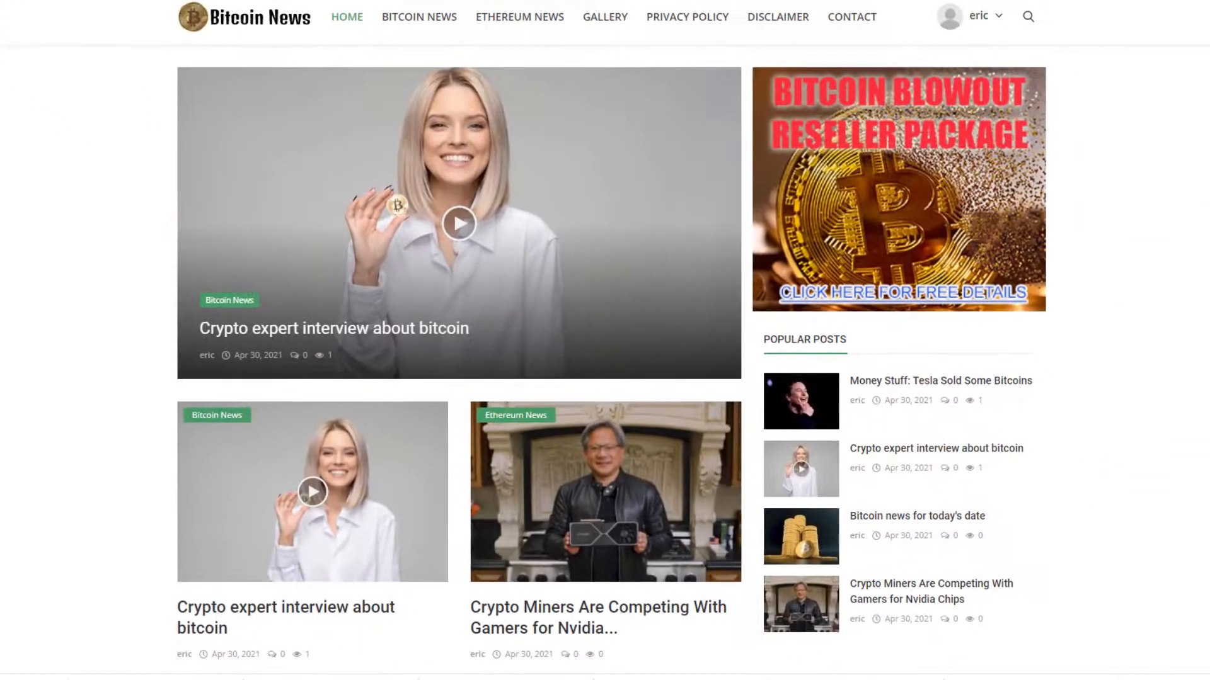
- Reload the Bitcoin News site to check the yellow background, then return to the HTML Head Code box
key(F5)
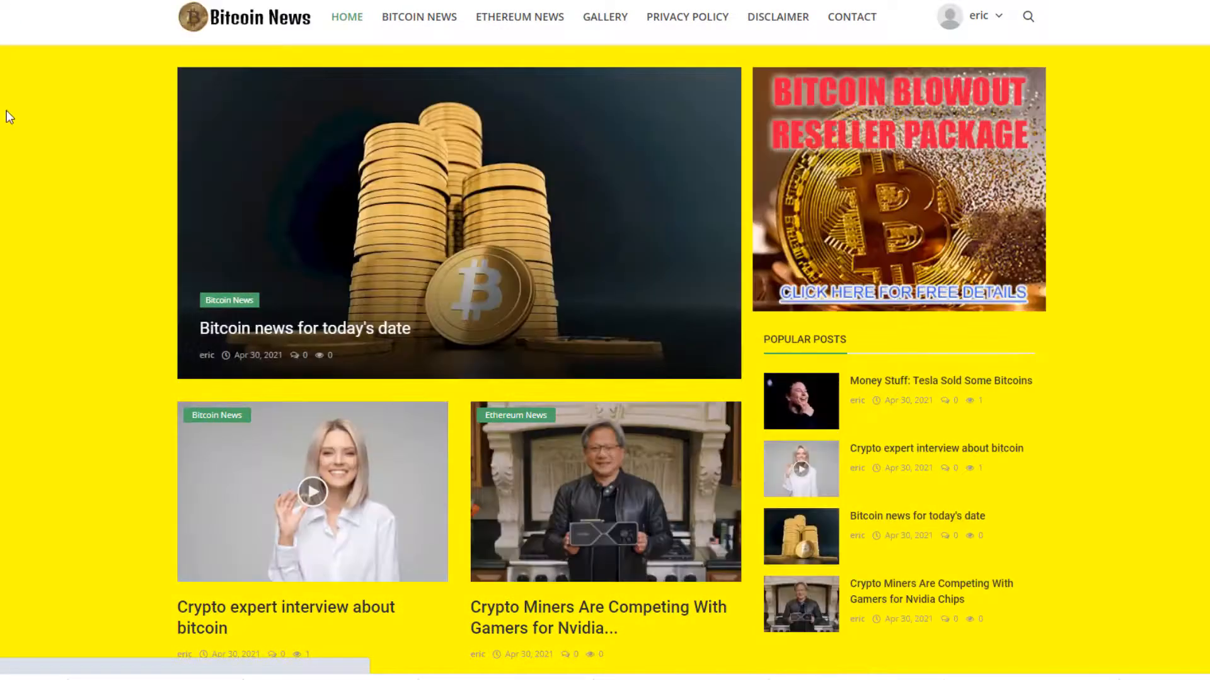
scroll(38, 163, down, 15)
scroll(65, 232, up, 14)
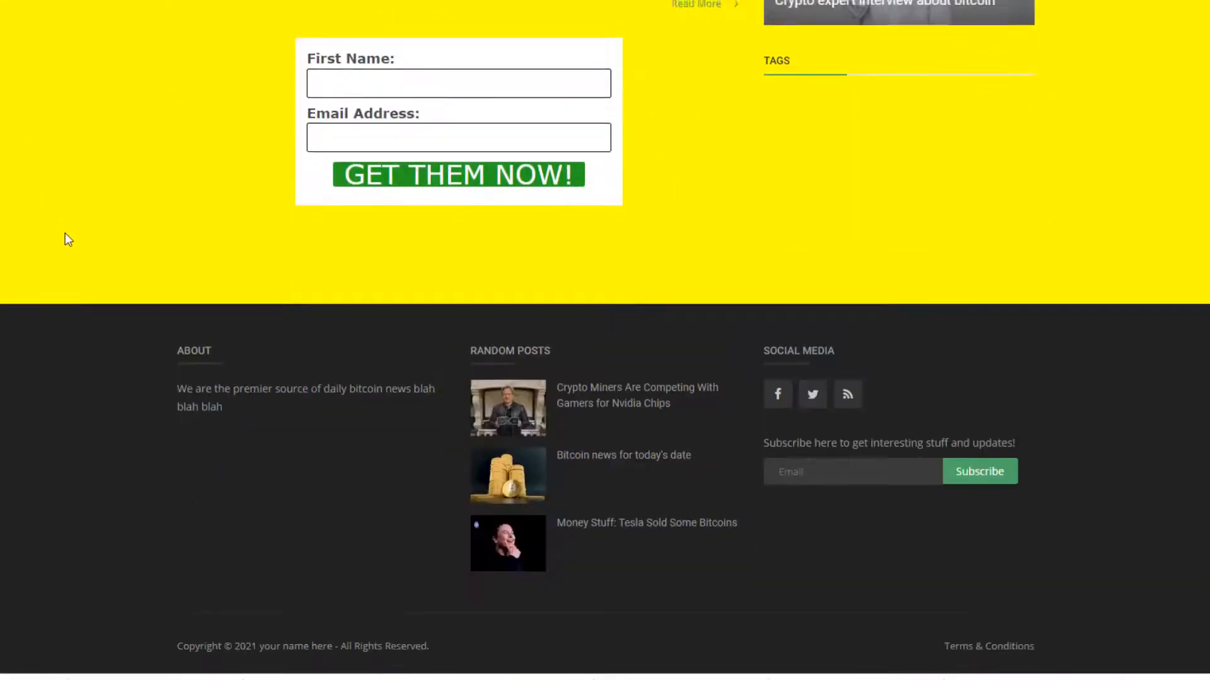
scroll(62, 215, up, 2)
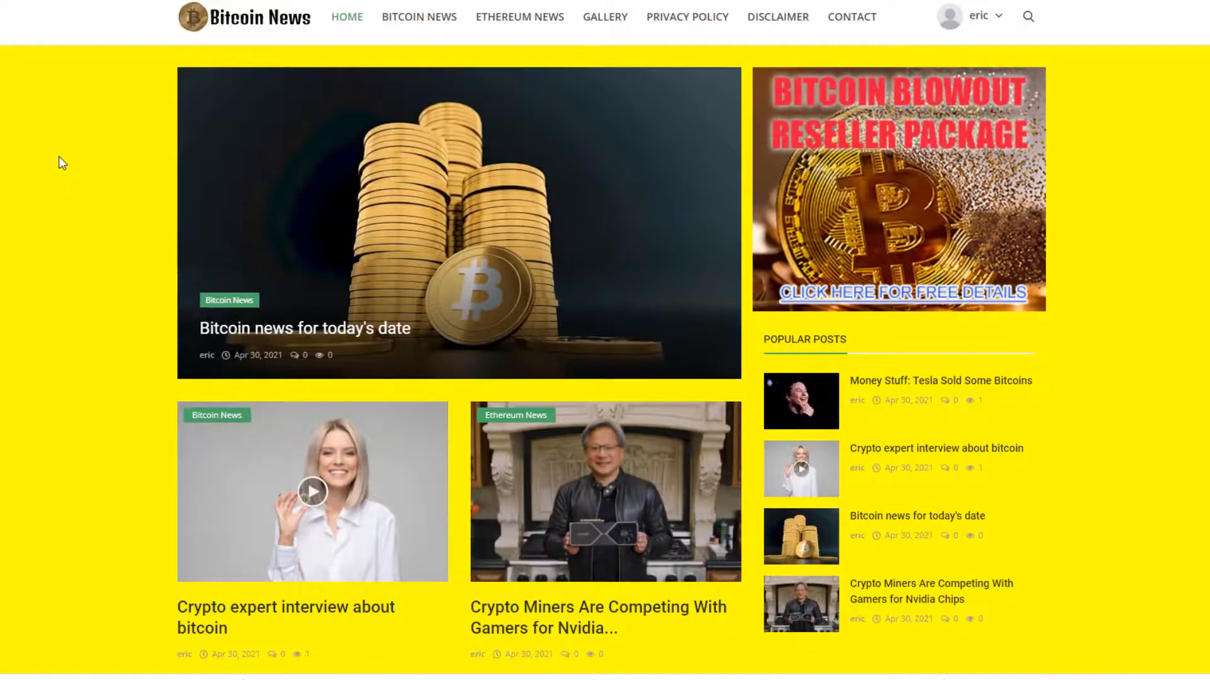
scroll(49, 271, down, 15)
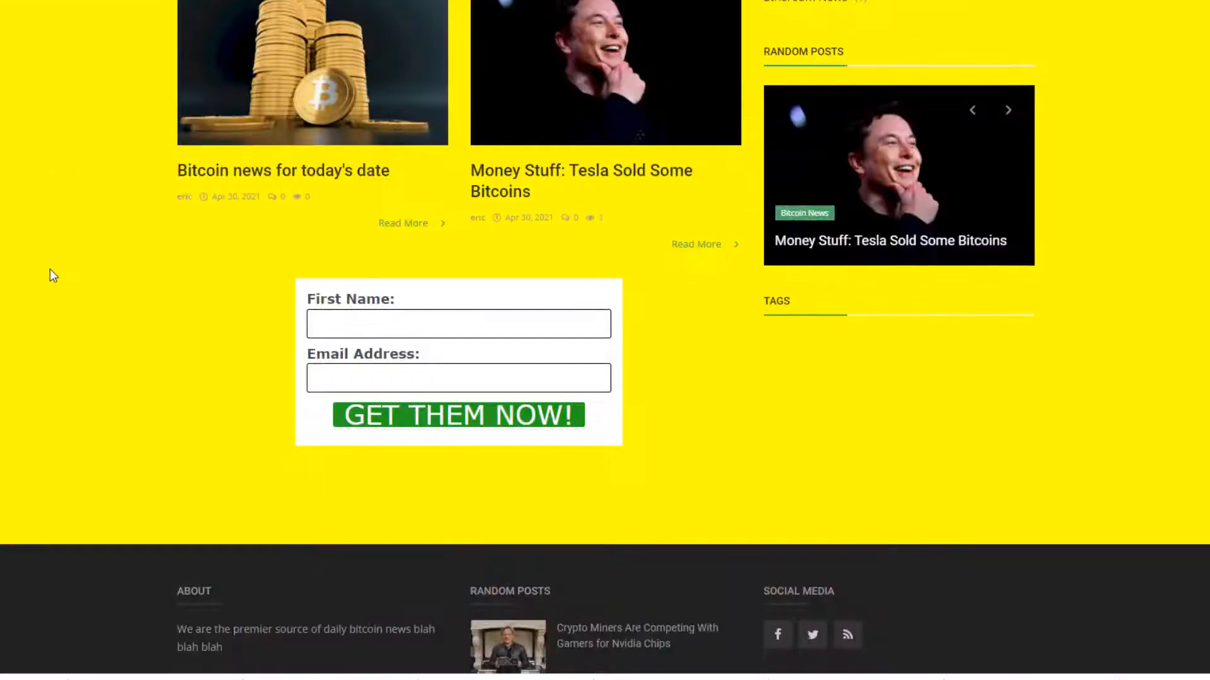
scroll(53, 270, up, 15)
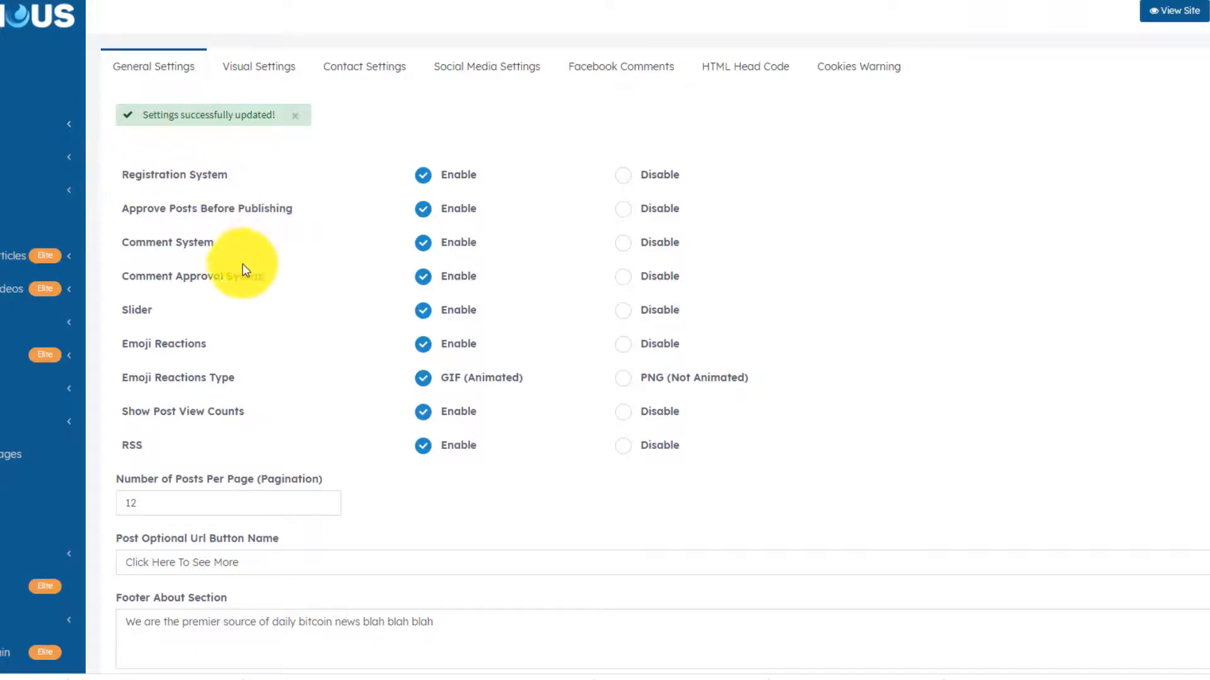
scroll(249, 281, down, 5)
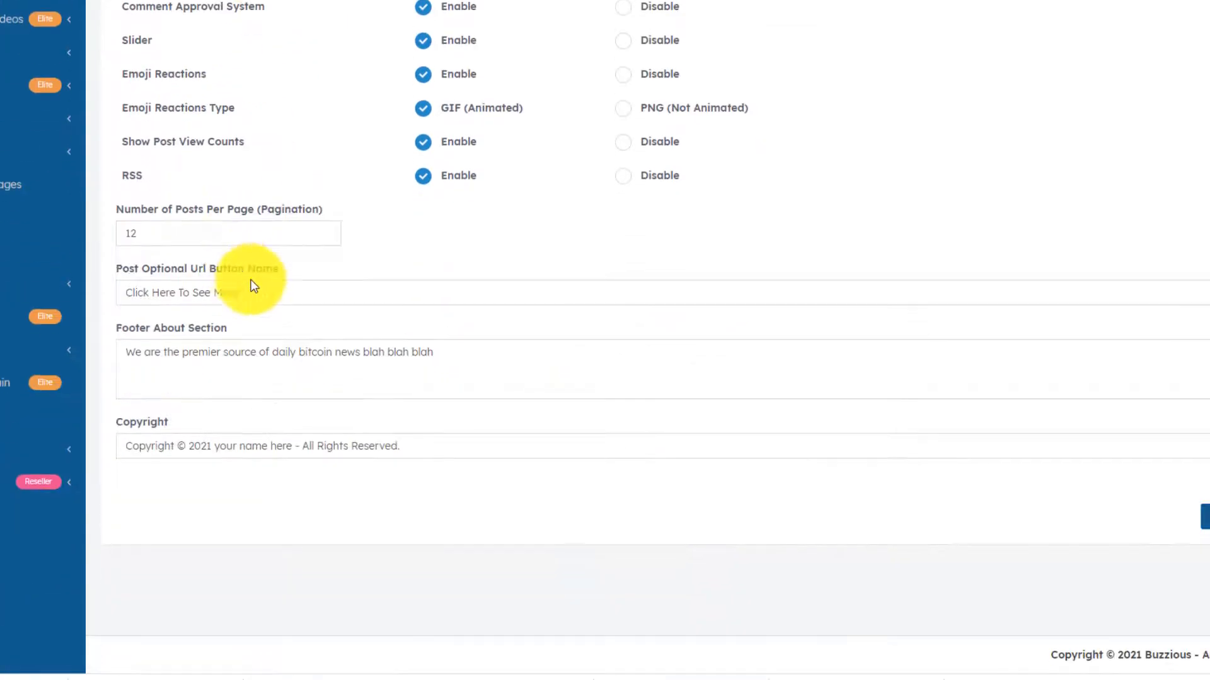
scroll(302, 328, up, 5)
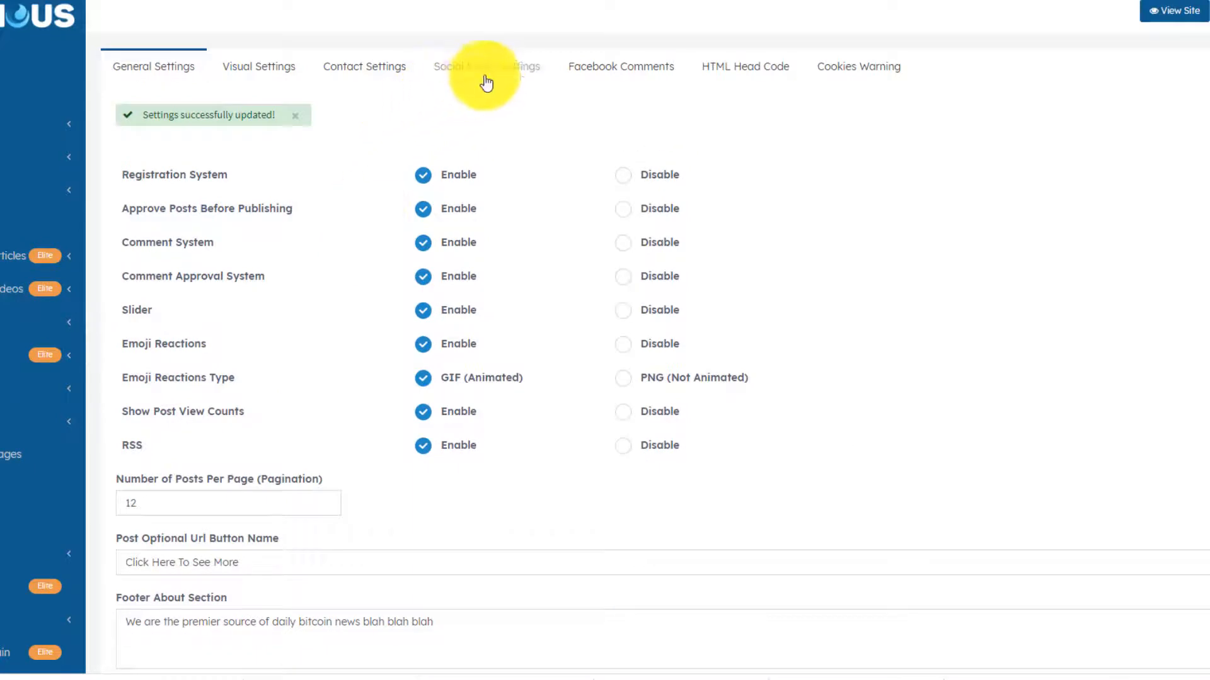
click(747, 74)
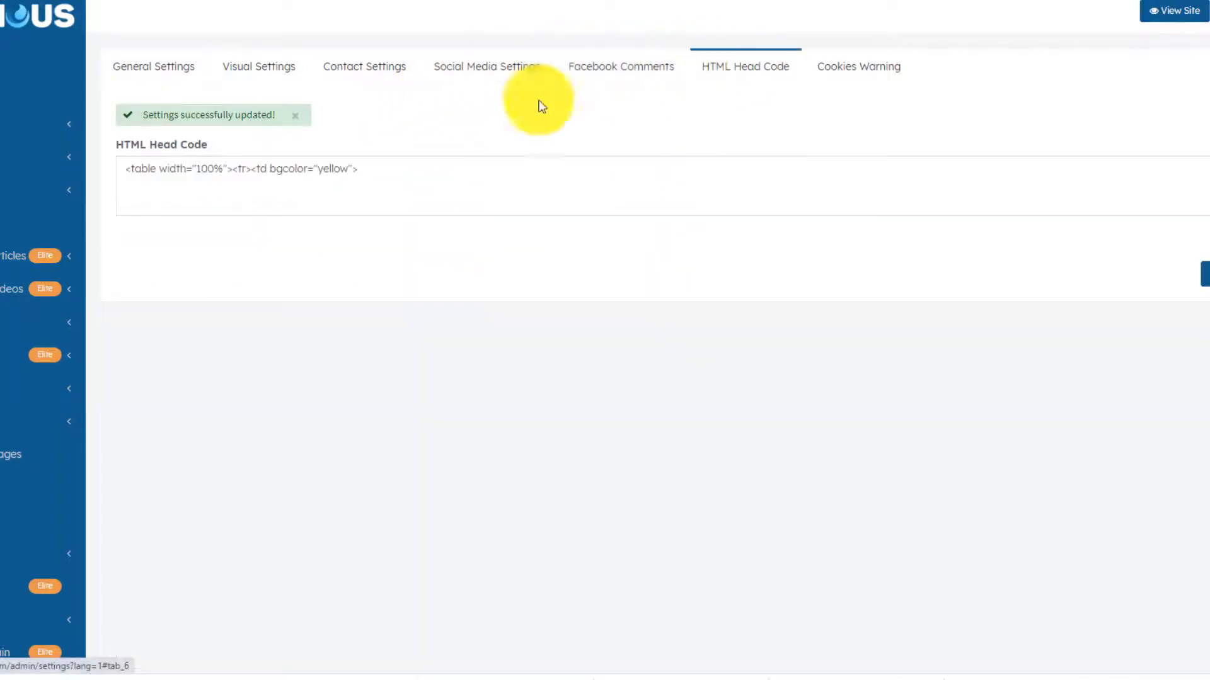
click(381, 163)
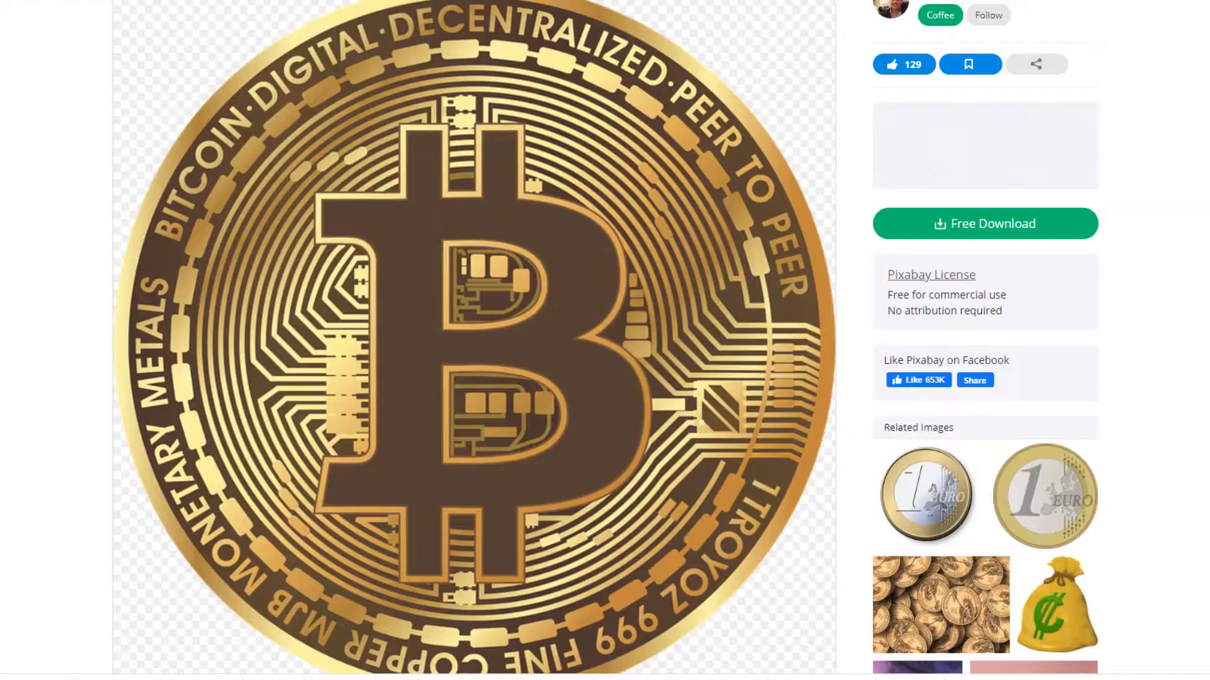
- Copy the image address of the gold bitcoin coin picture on Pixabay
scroll(558, 85, up, 1)
scroll(528, 100, down, 3)
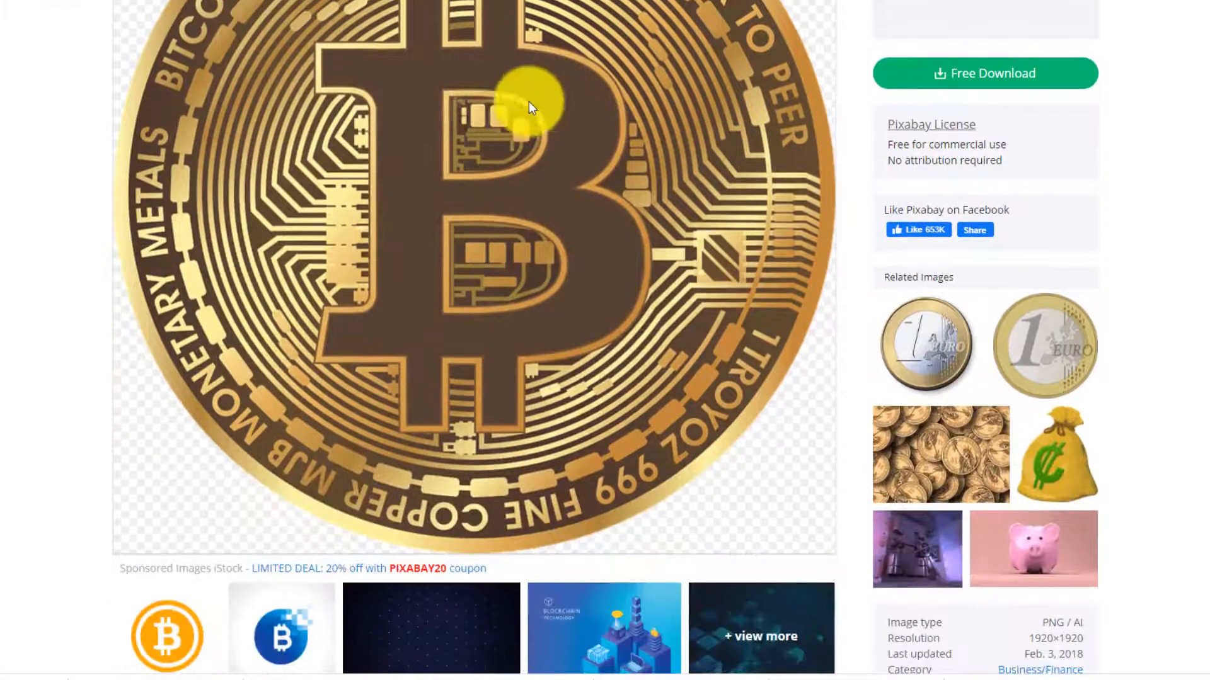
right_click(475, 89)
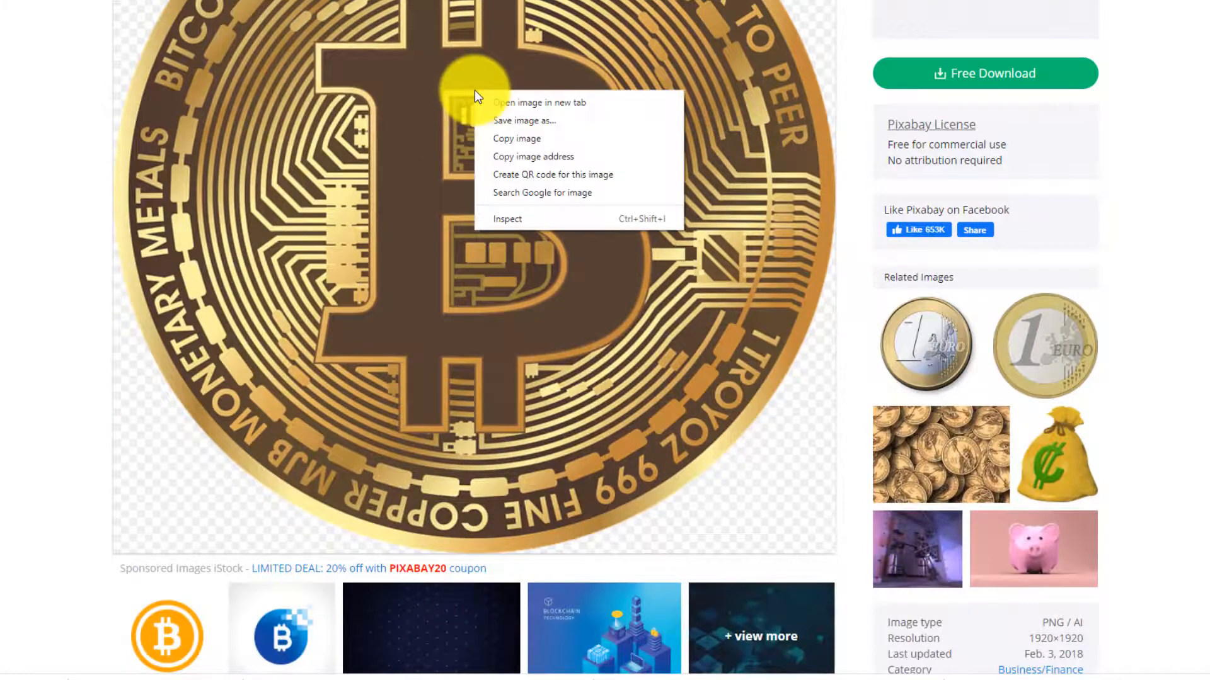
click(524, 158)
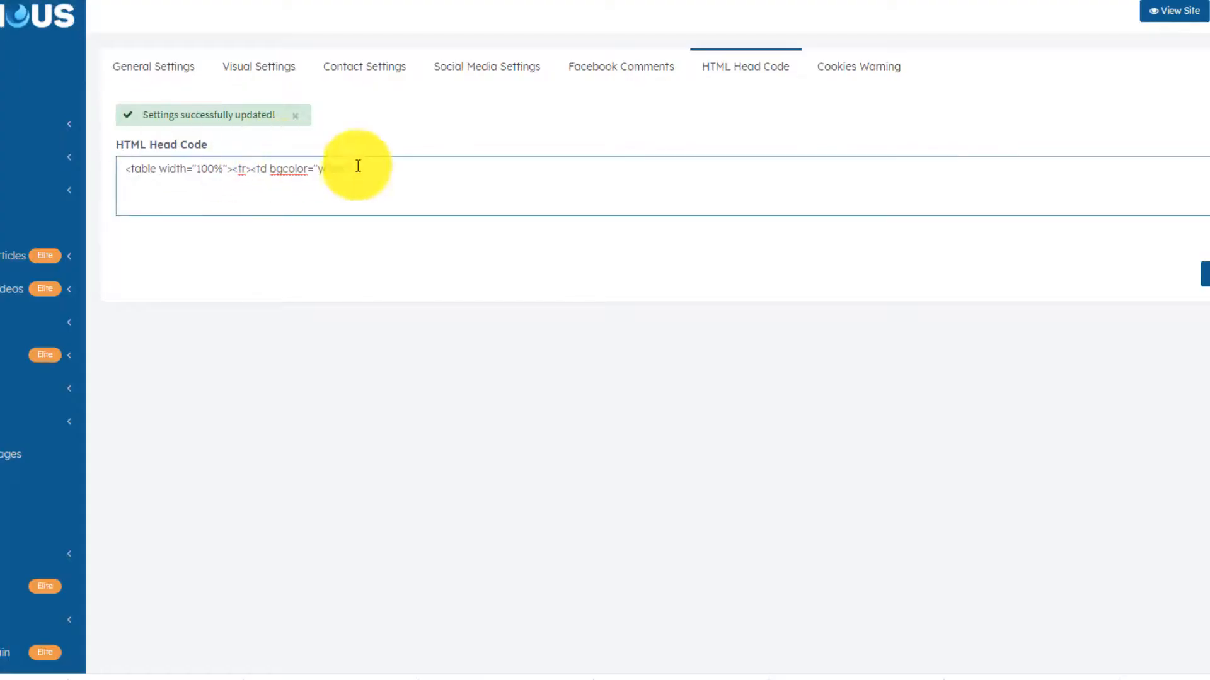
- Replace the head code with <body background="…"> using the bitcoin image URL, save, and view the site
drag(391, 168, 108, 169)
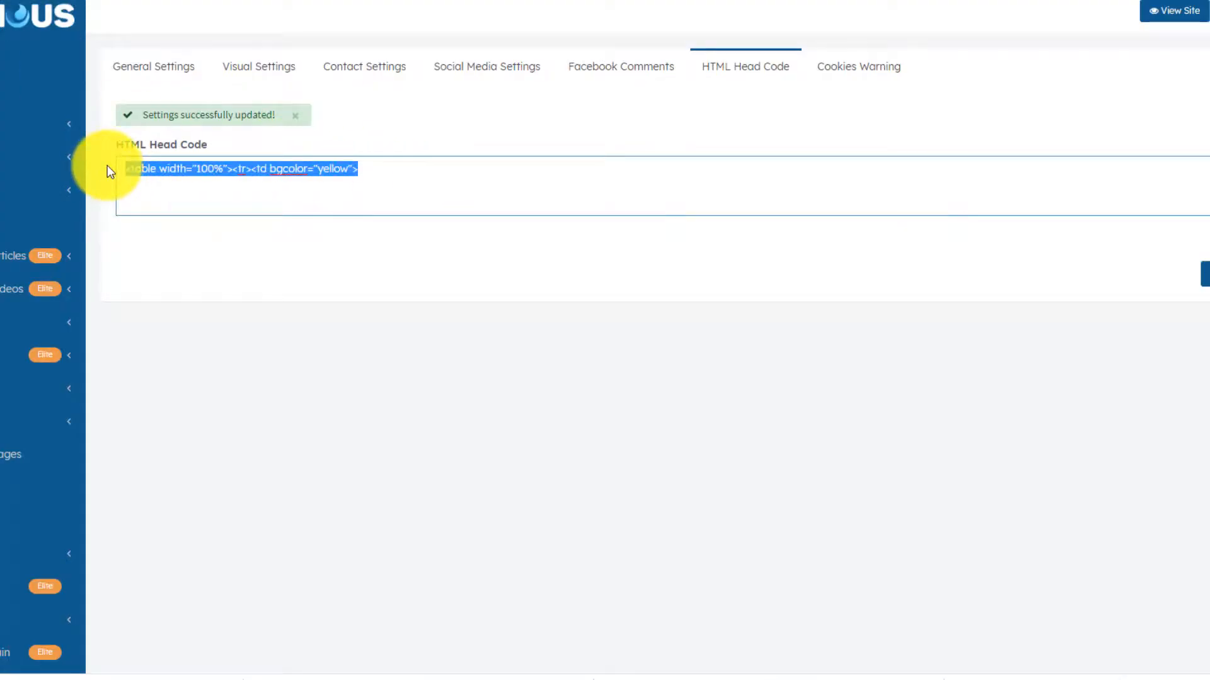
key(BackSpace)
text(<body background)
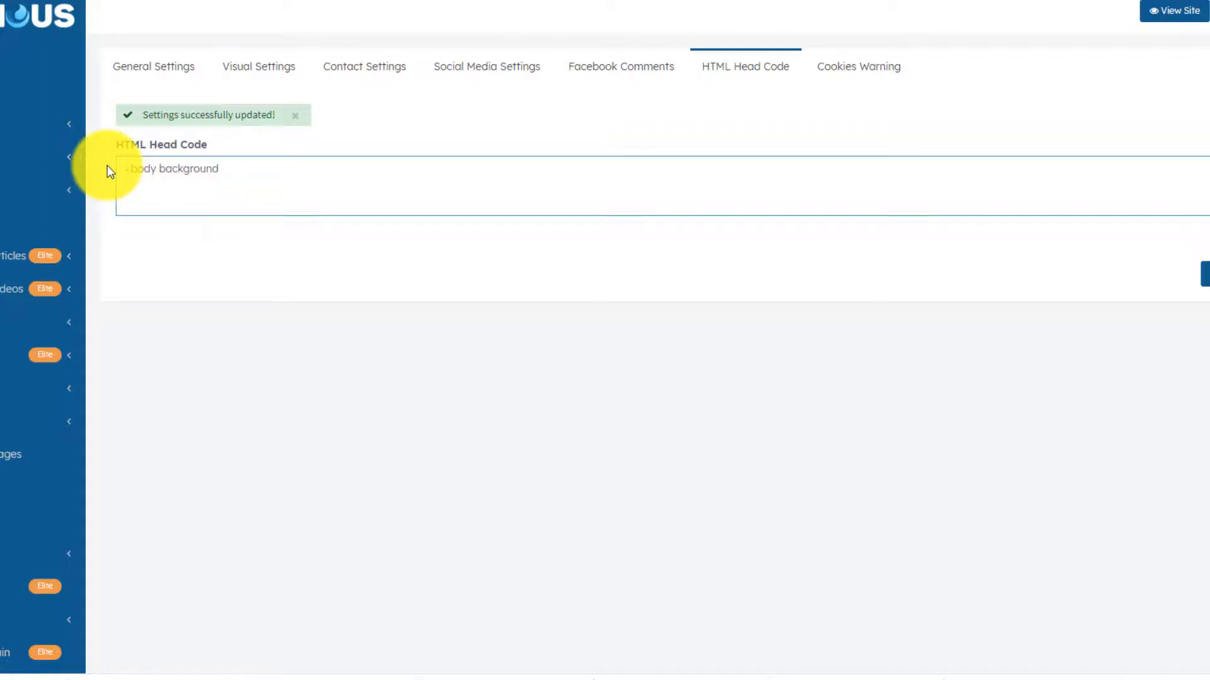
text(=")
key(ctrl+v)
text(">)
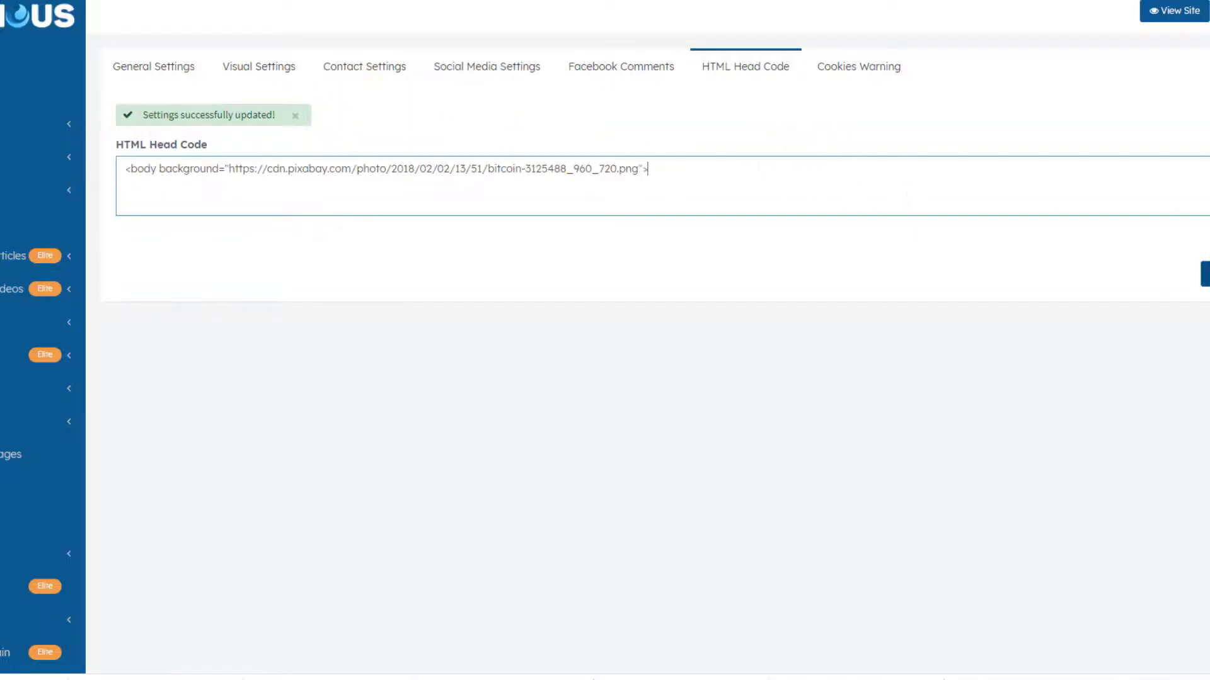
click(1207, 274)
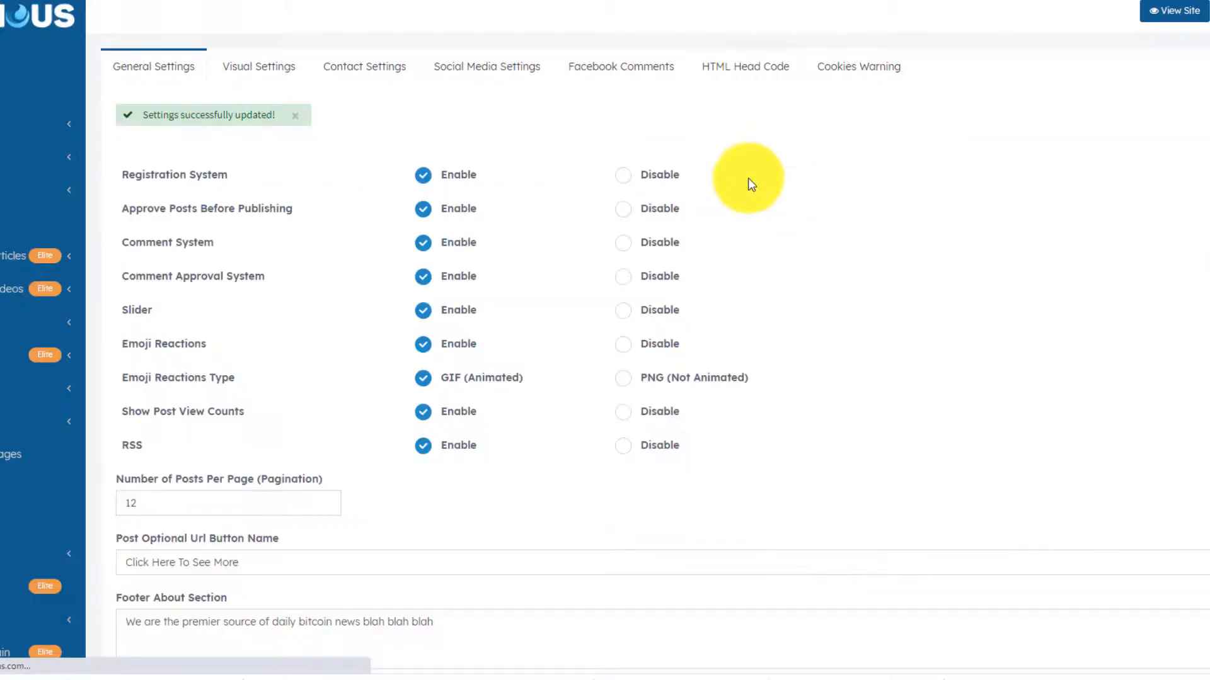
click(82, 0)
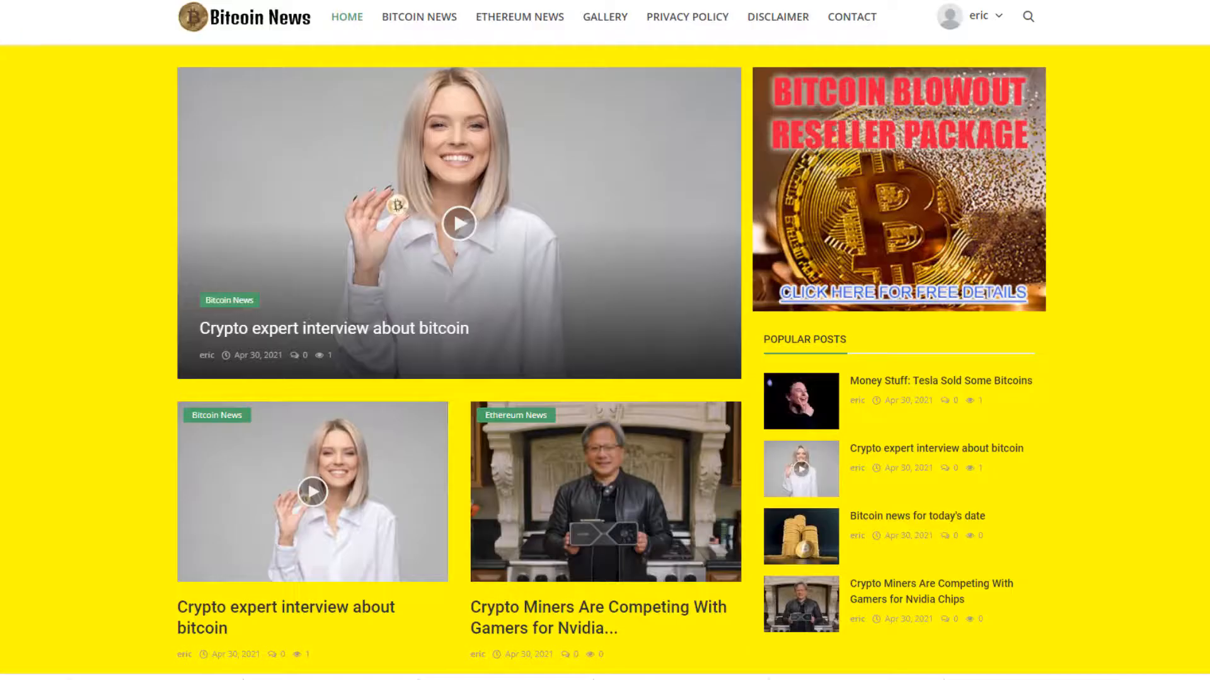
- Reload the Bitcoin News site and scroll through its tiled gold bitcoin coin background
key(F5)
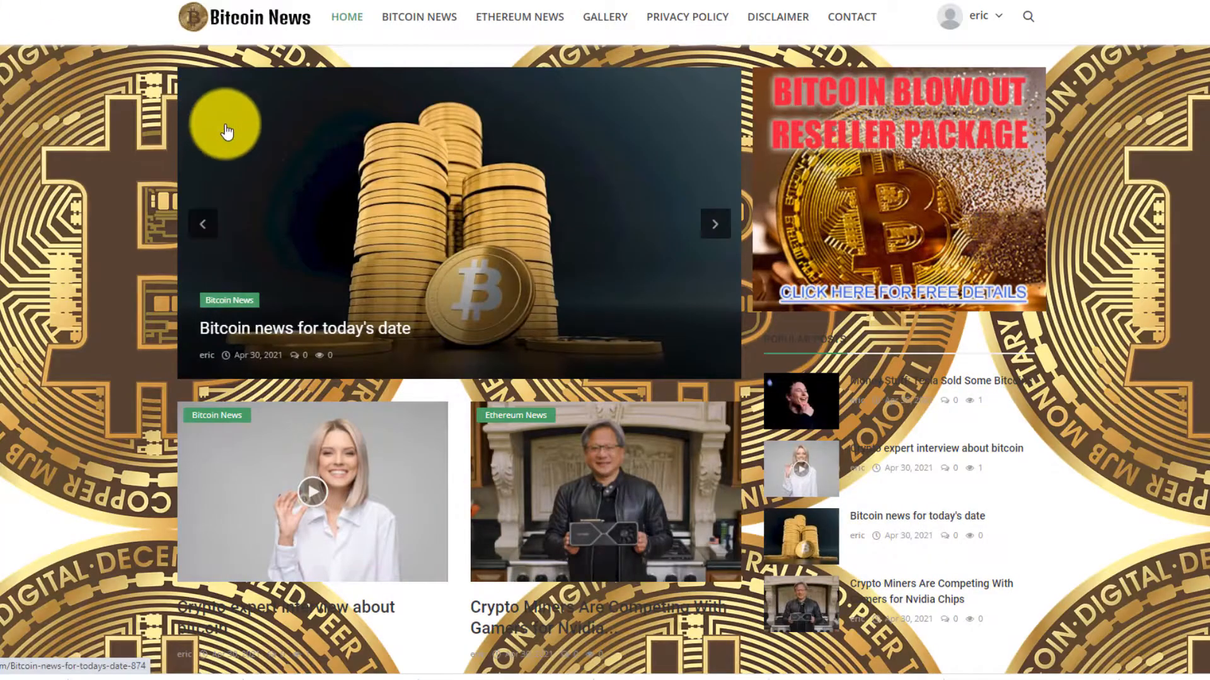
scroll(253, 197, down, 2)
scroll(257, 197, down, 10)
scroll(270, 216, up, 12)
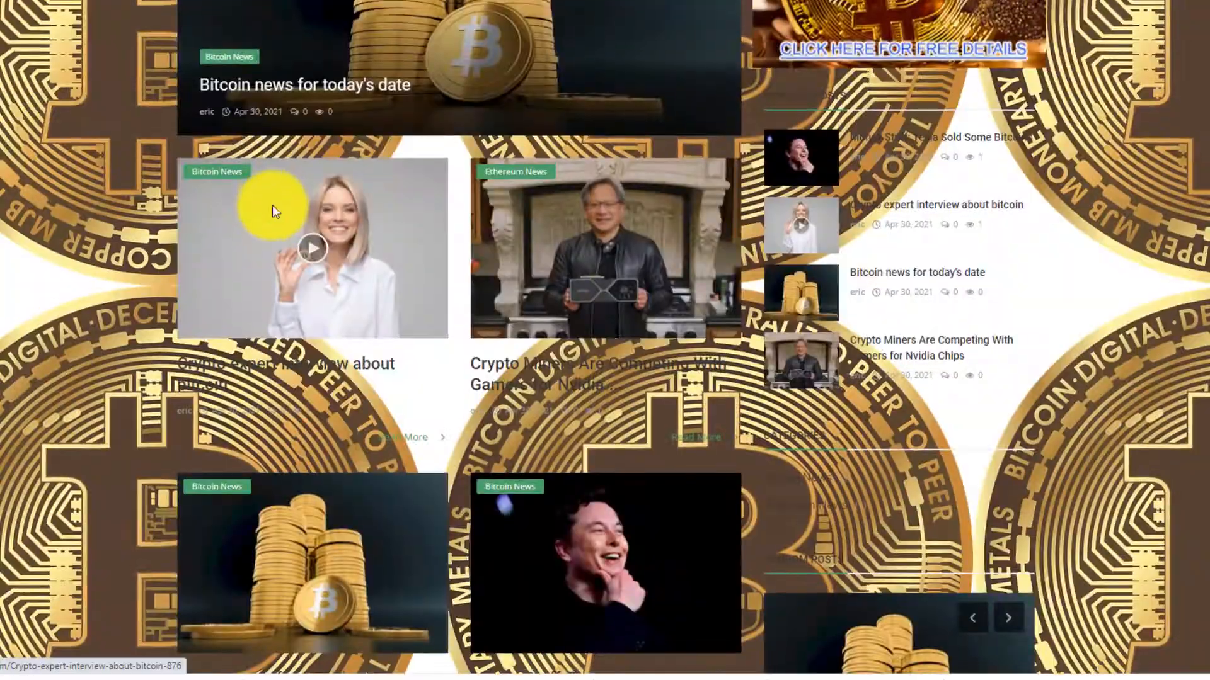
scroll(264, 217, down, 10)
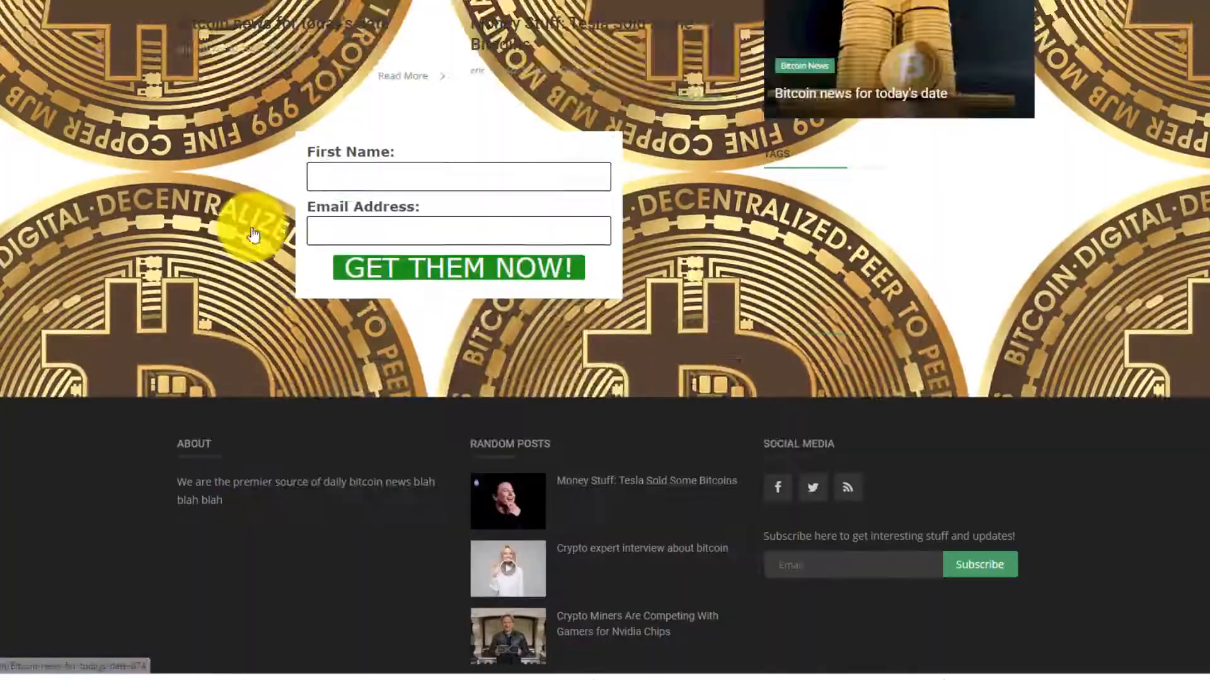
scroll(256, 223, up, 10)
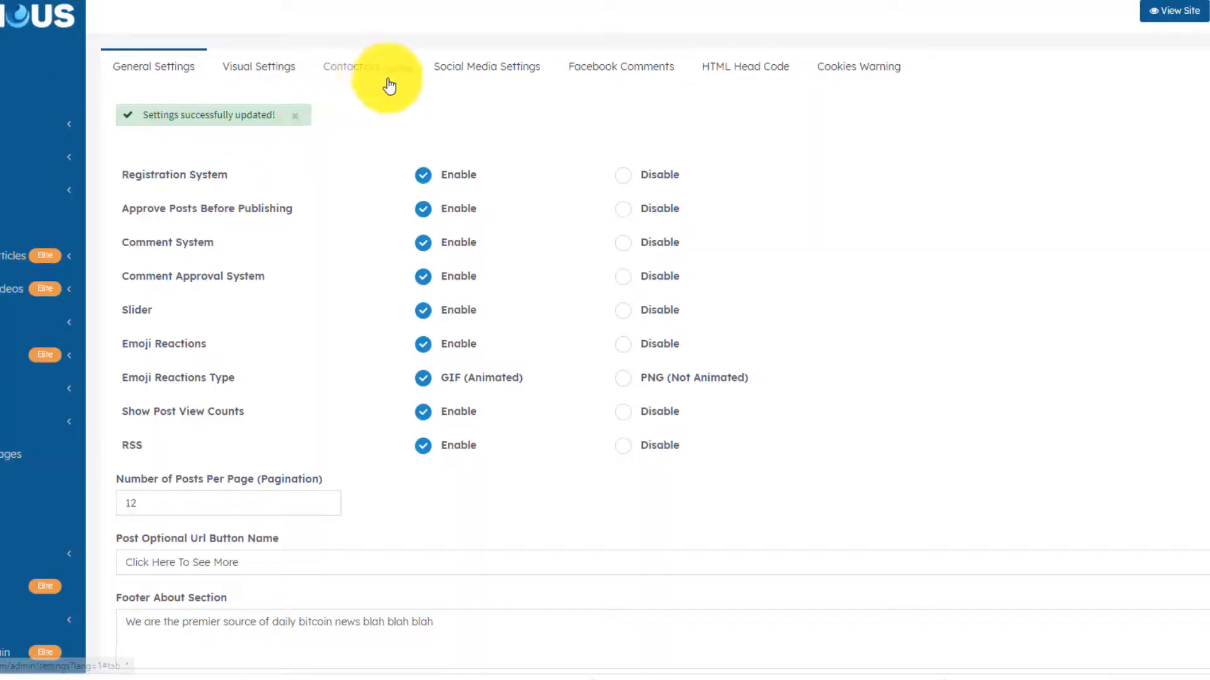
- Delete the body background image line from the HTML Head Code and save the settings
click(731, 68)
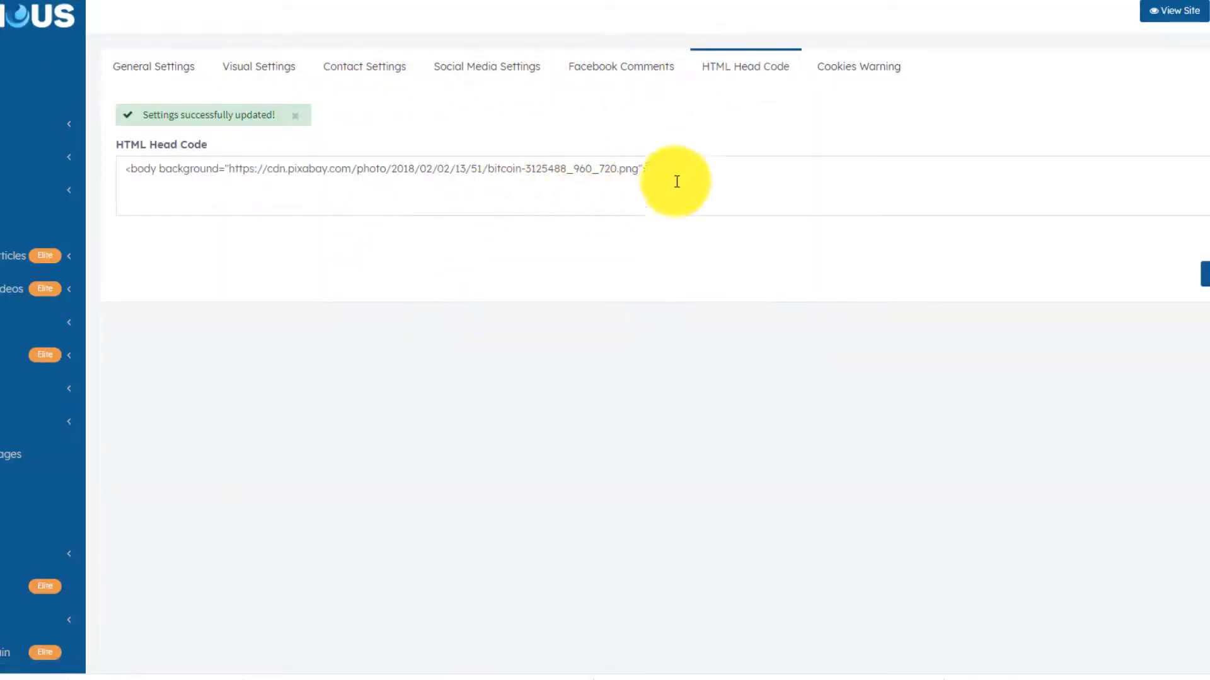
drag(648, 169, 124, 165)
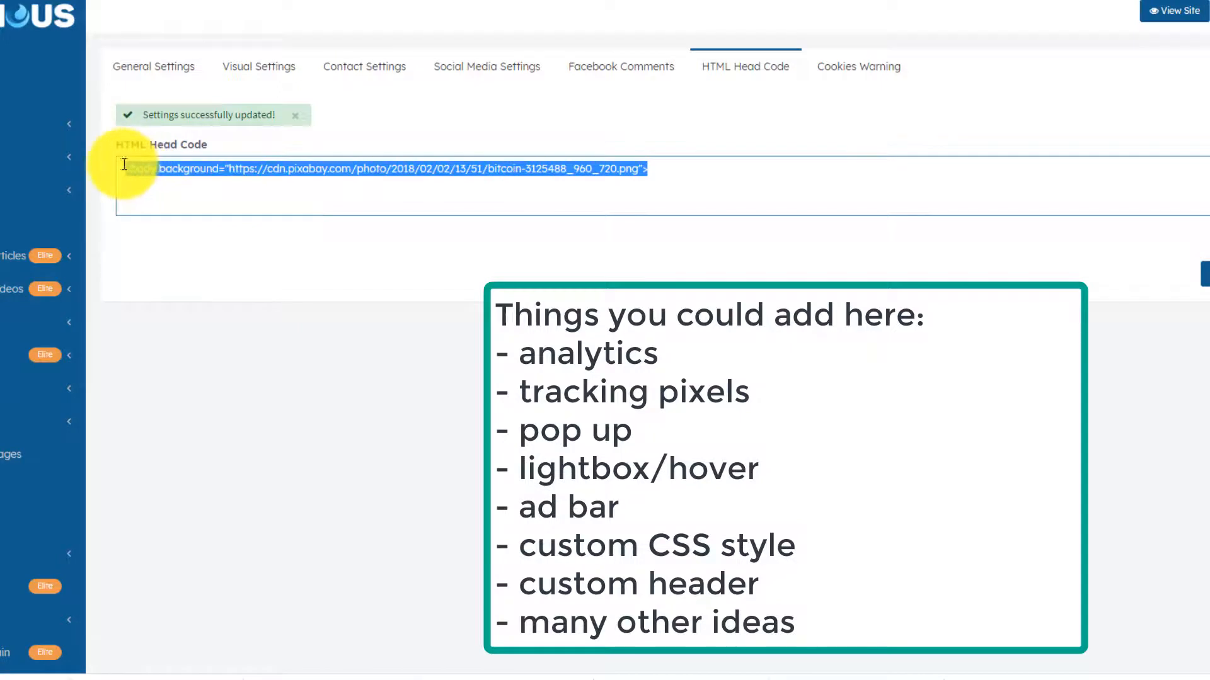
key(BackSpace)
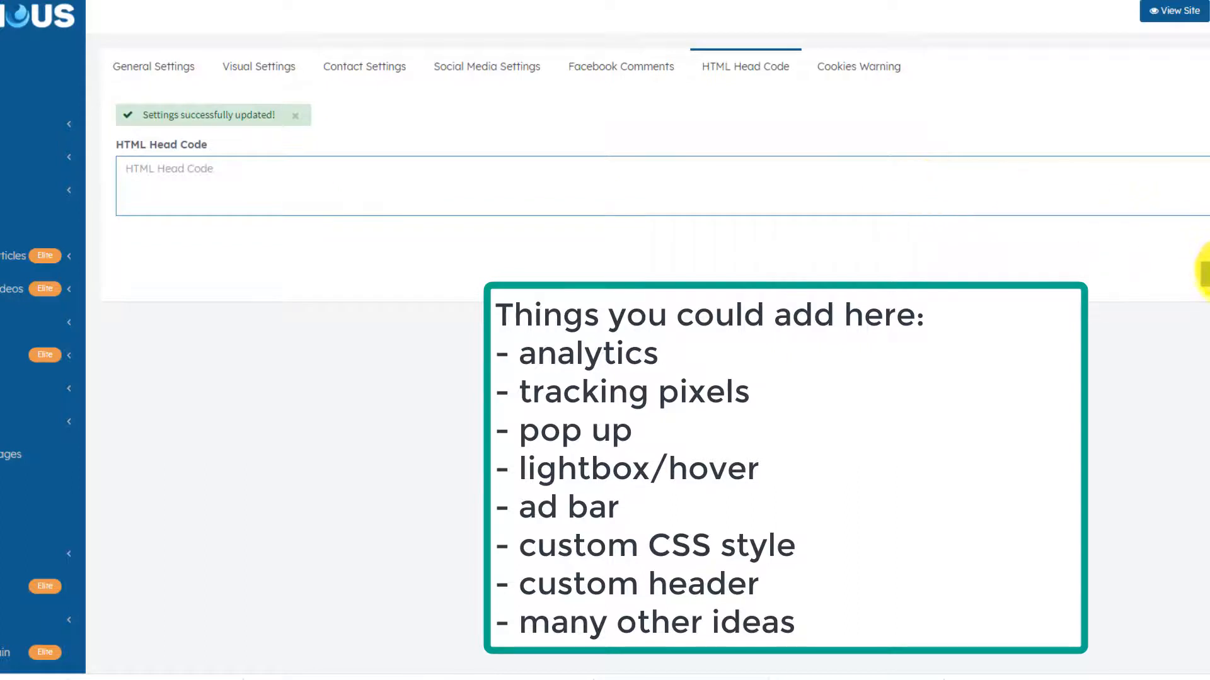
click(1205, 272)
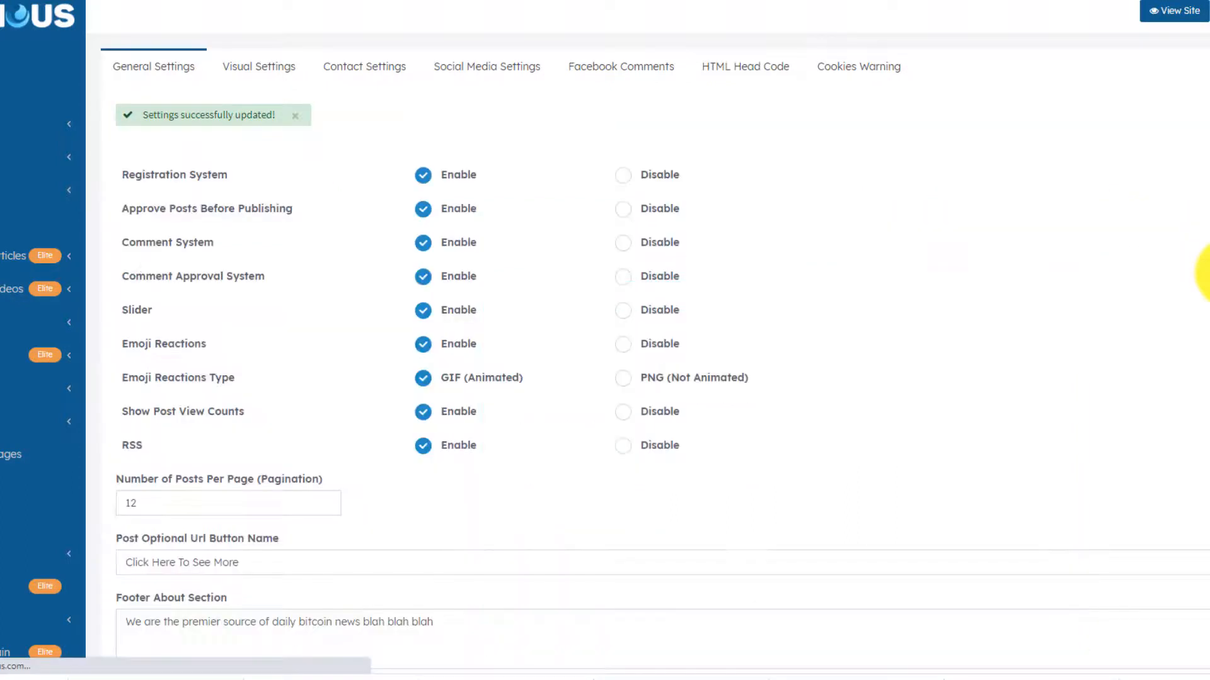
- Review the Cookies Warning settings, leaving Show Cookies Warning set to No
click(855, 70)
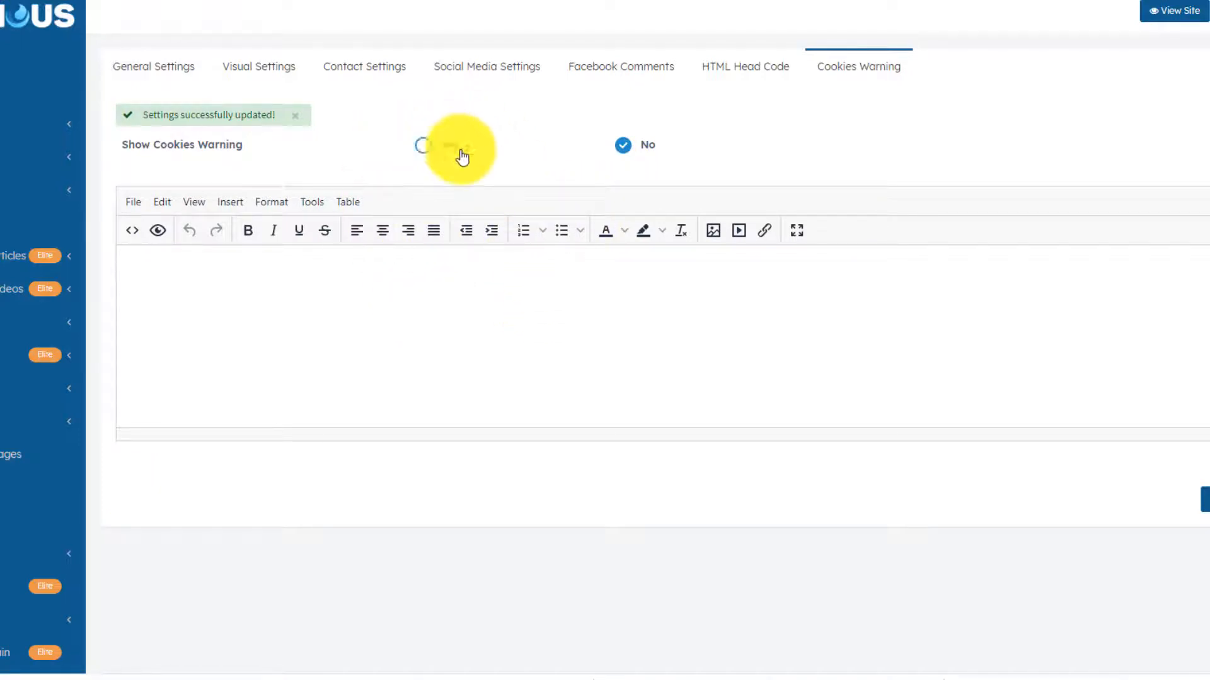
scroll(692, 241, down, 4)
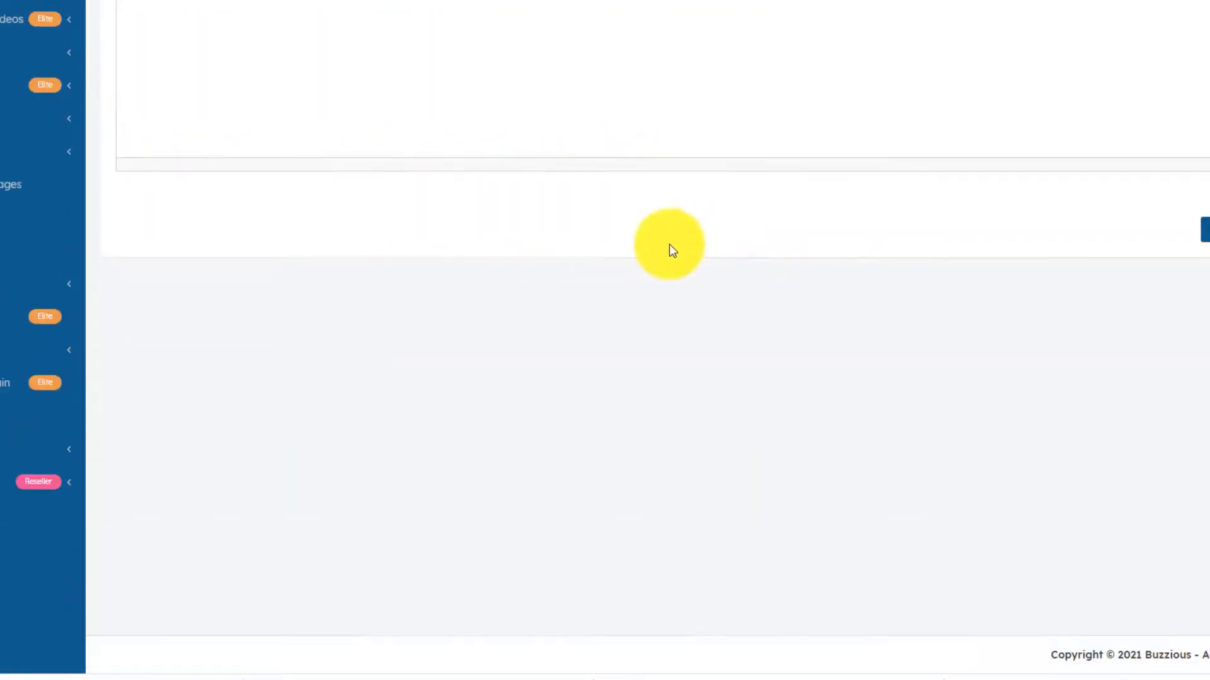
scroll(669, 248, up, 4)
scroll(643, 244, down, 3)
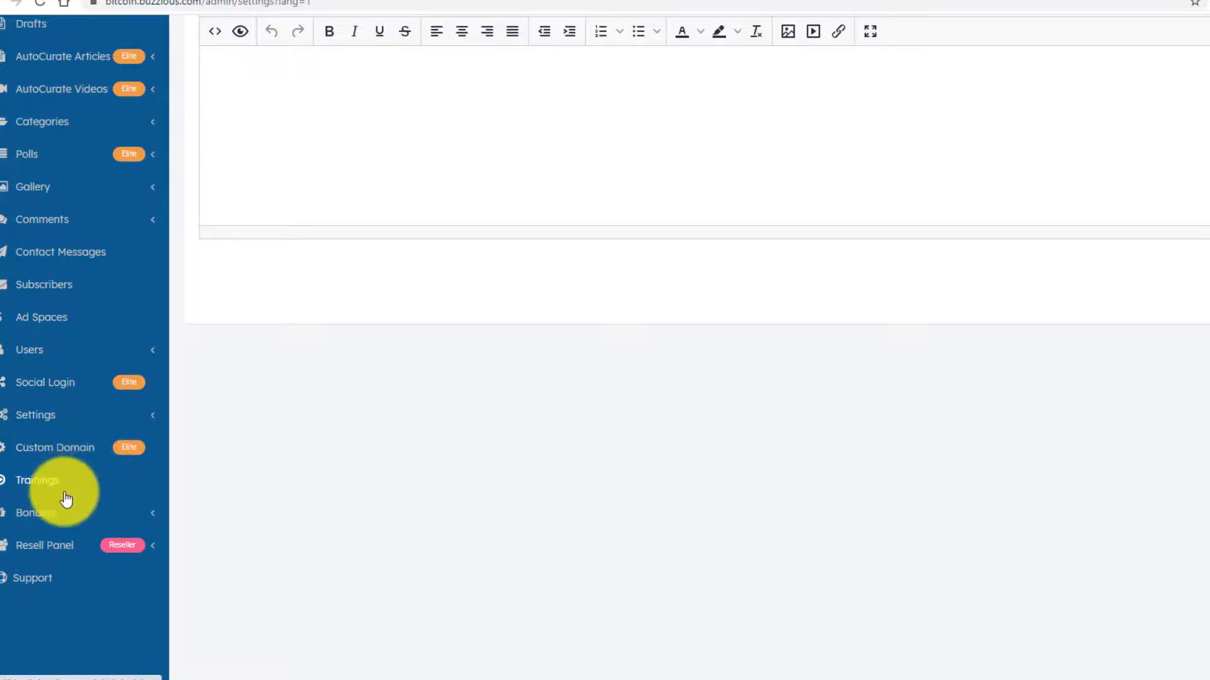
scroll(66, 495, up, 4)
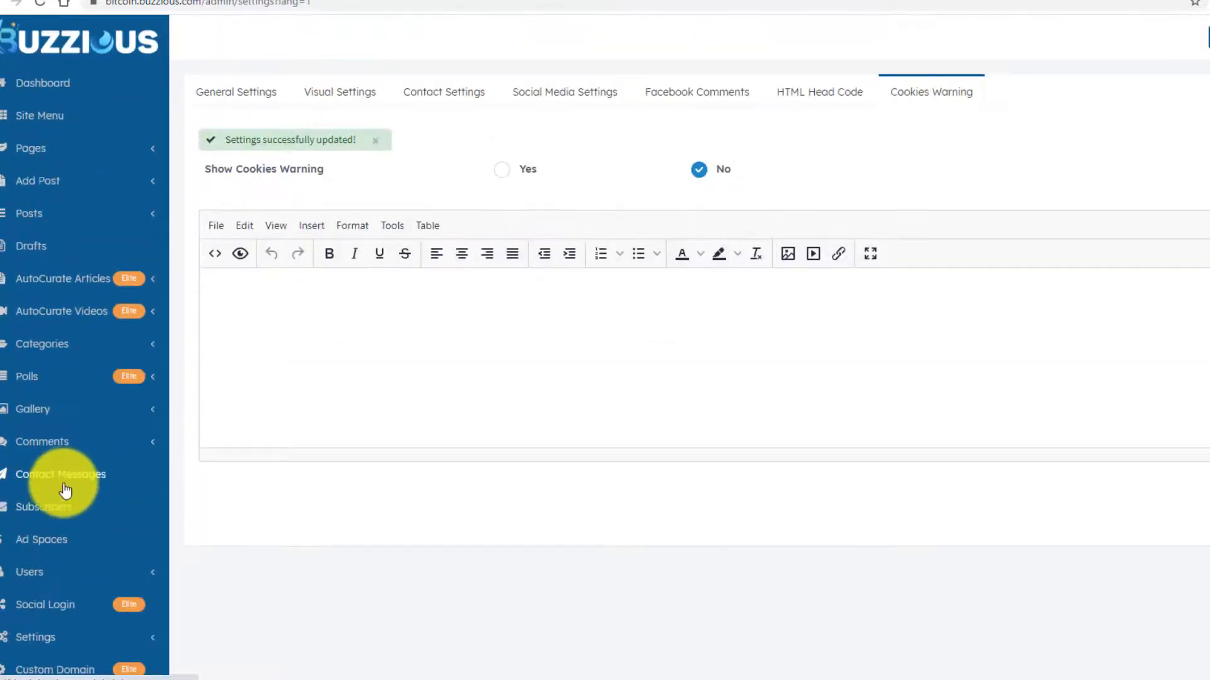
- Add a new page titled 'Free Bitcoin Guide'
click(40, 149)
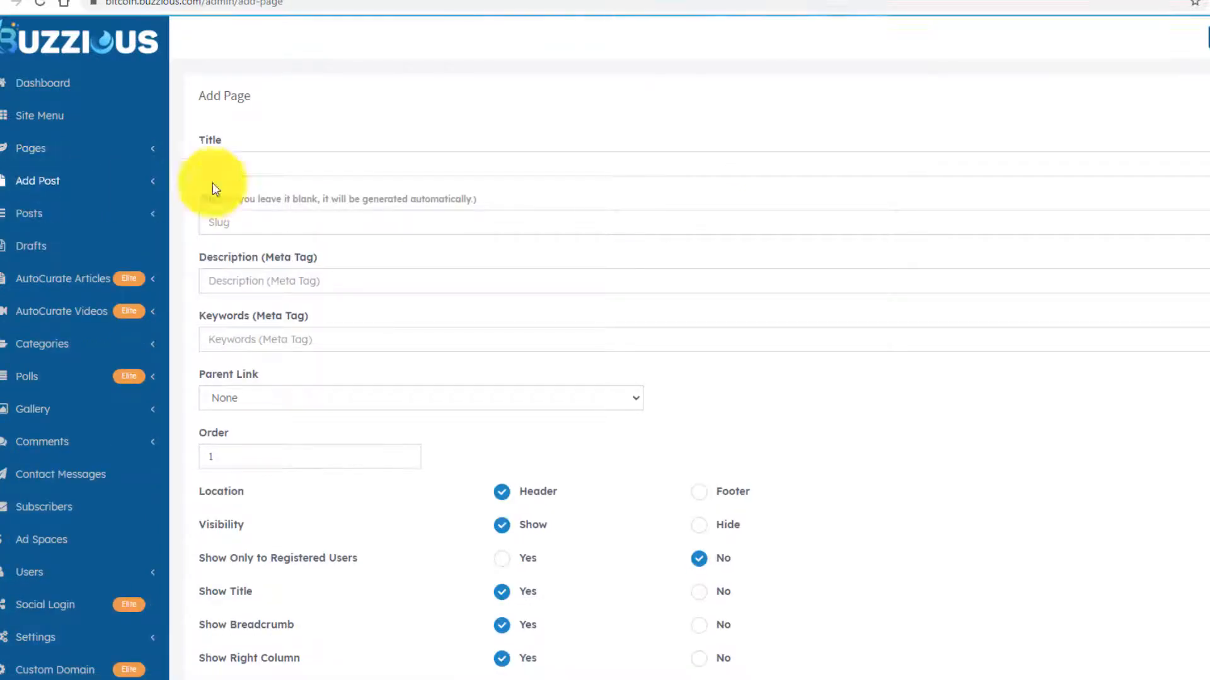
click(280, 160)
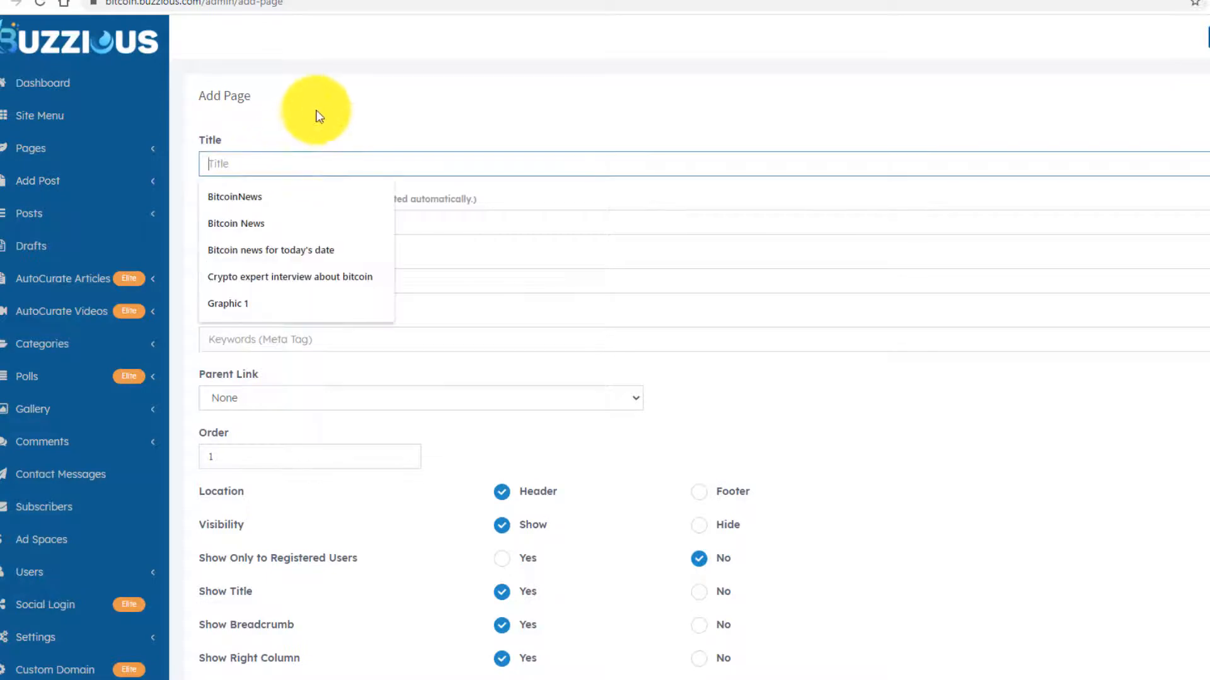
click(332, 114)
scroll(403, 229, down, 8)
scroll(373, 279, up, 8)
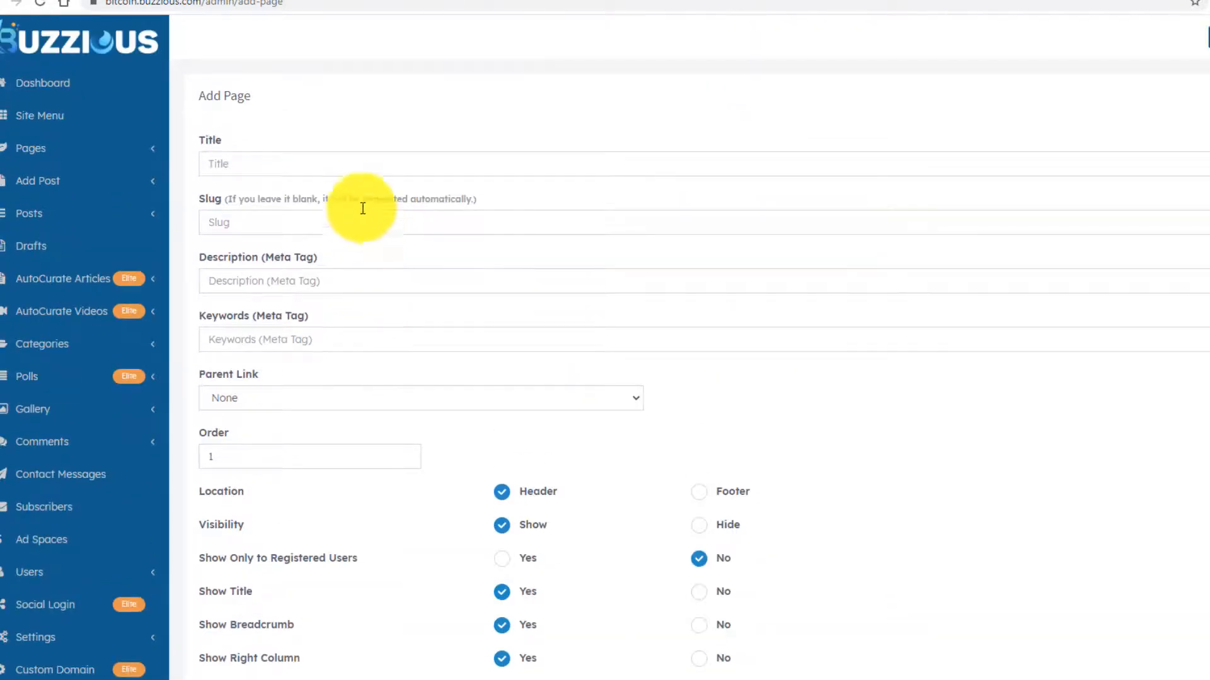
click(332, 158)
click(334, 139)
click(310, 155)
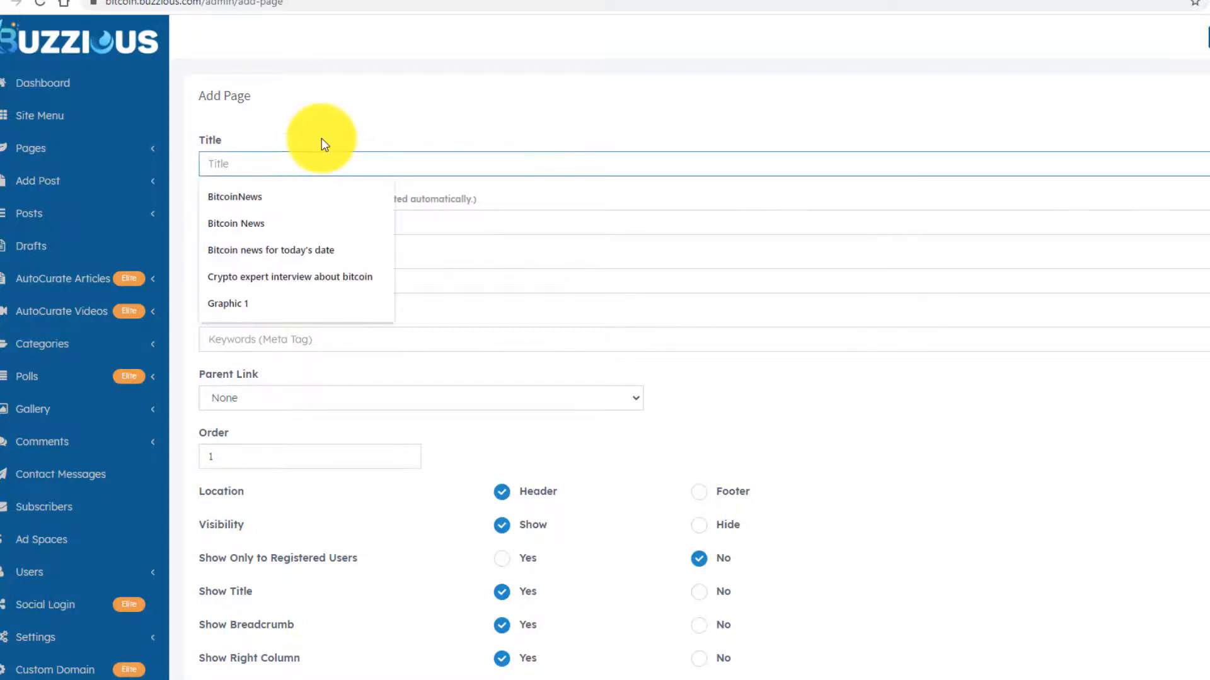
text(Free Bi)
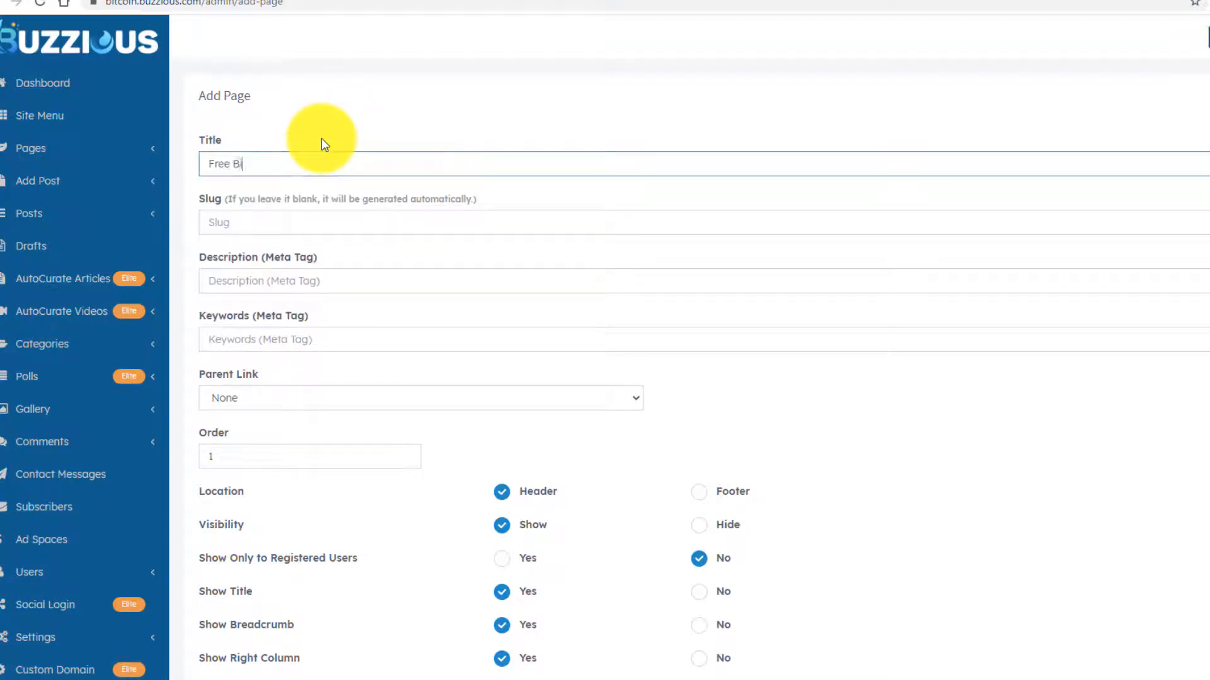
text(tcoin Guide)
- Begin the page content with 'Get my free bitcoin guide.'
click(285, 291)
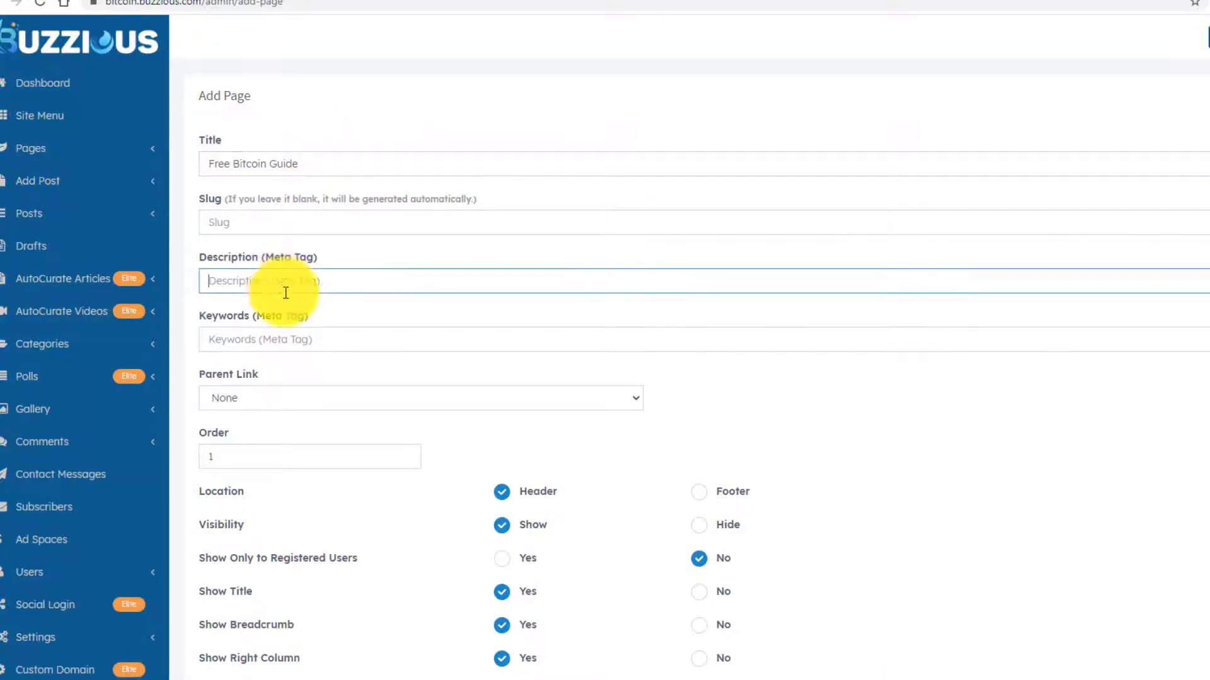
scroll(367, 347, down, 3)
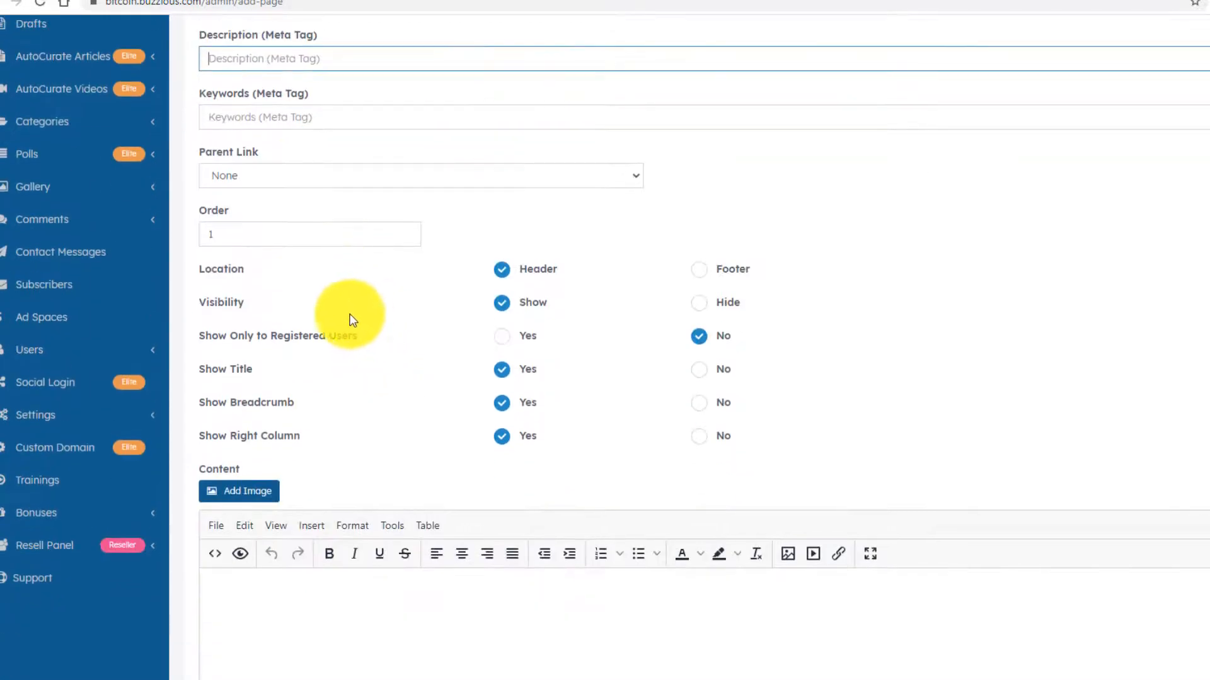
scroll(409, 329, down, 3)
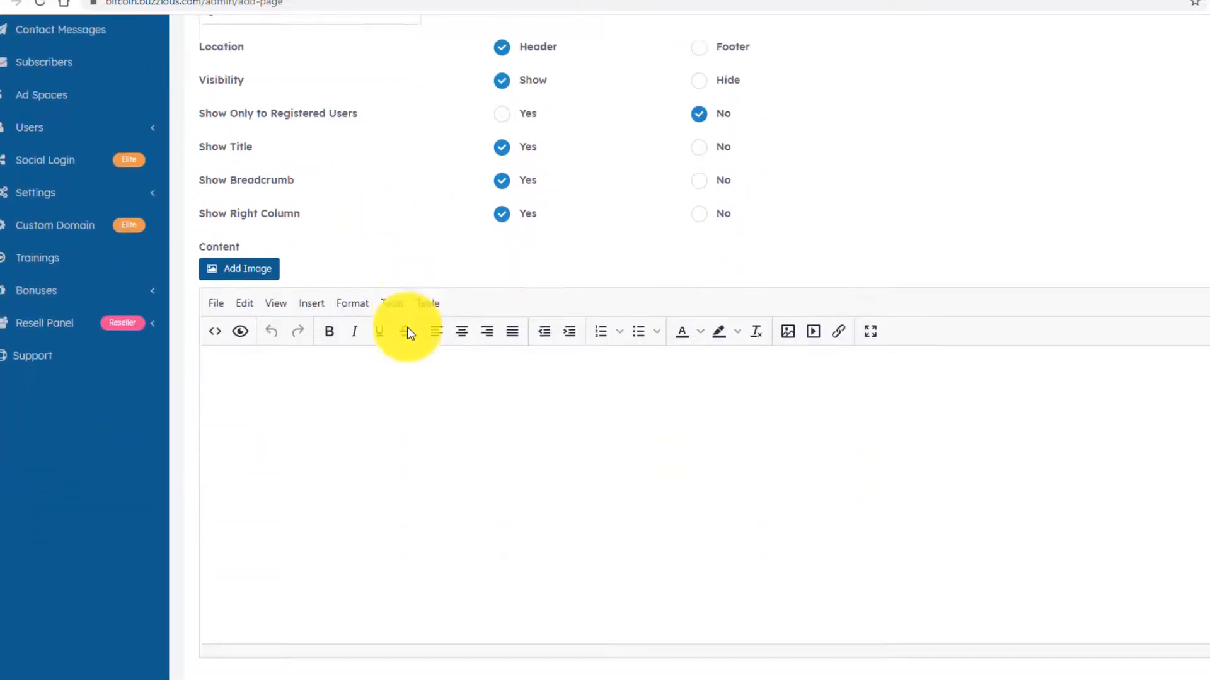
scroll(407, 327, down, 2)
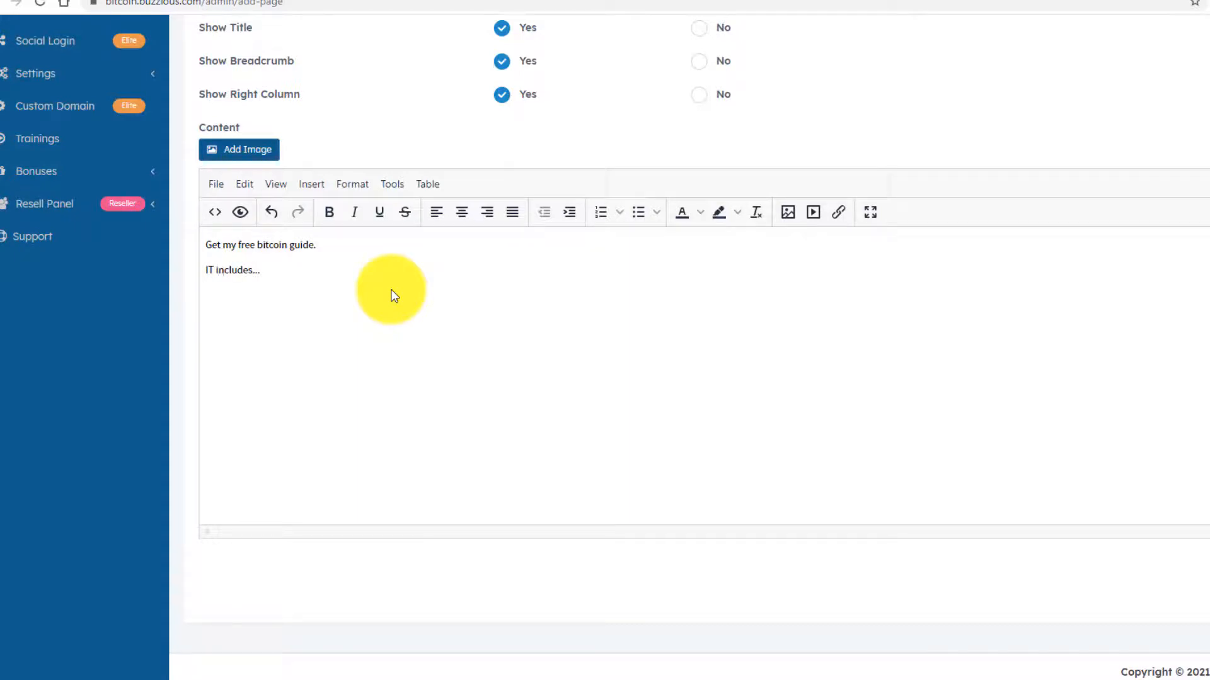
- Correct 'IT' to 'It' in the second line of the content
key(Left)
key(Left)
key(Left)
key(BackSpace)
text(t)
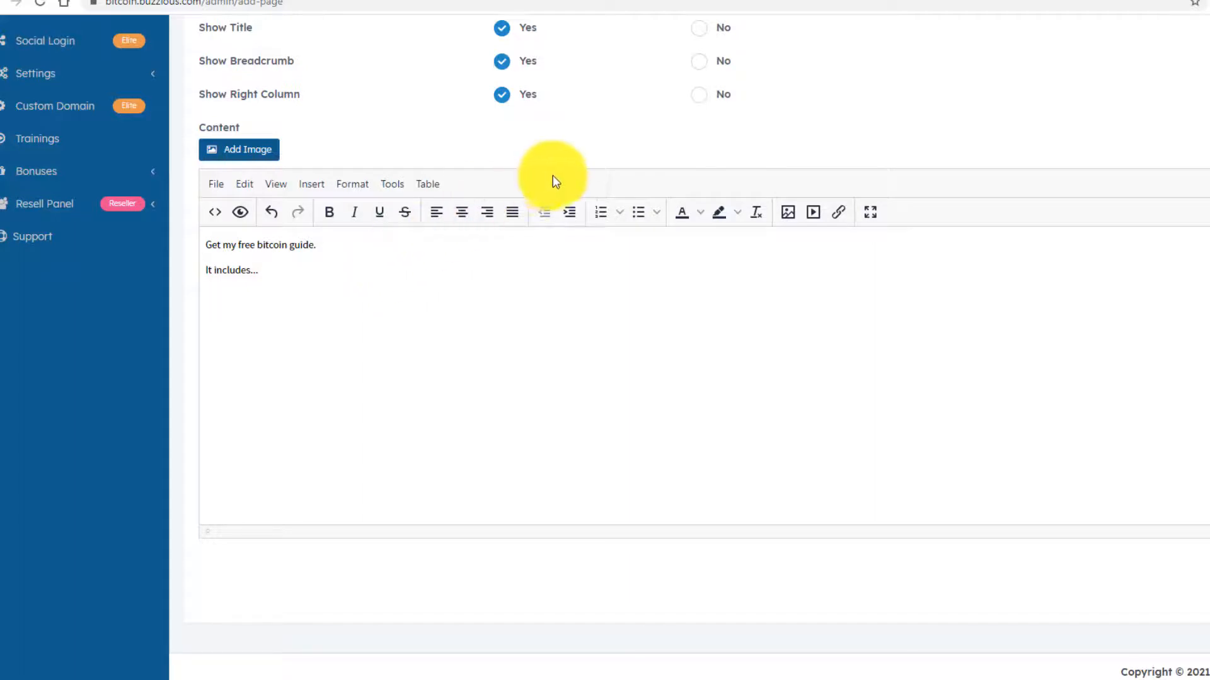
- Add a three-item 1-2-3 numbered list followed by 'Just enter your name and email below:'
click(617, 211)
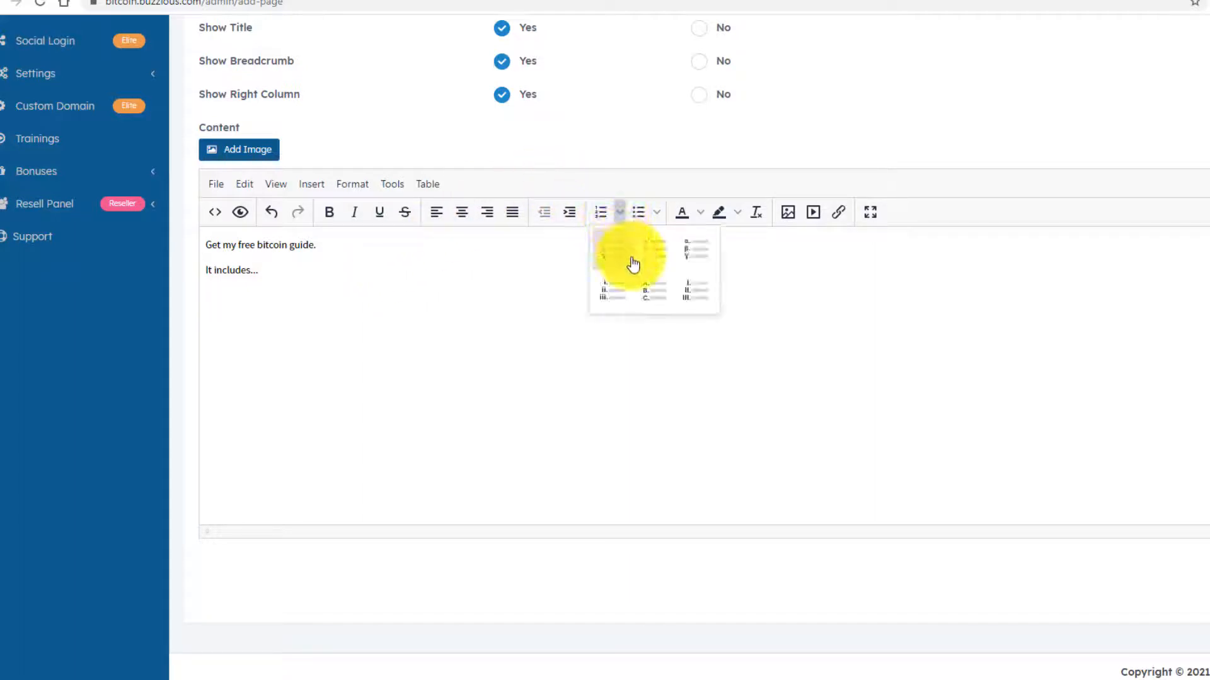
click(608, 252)
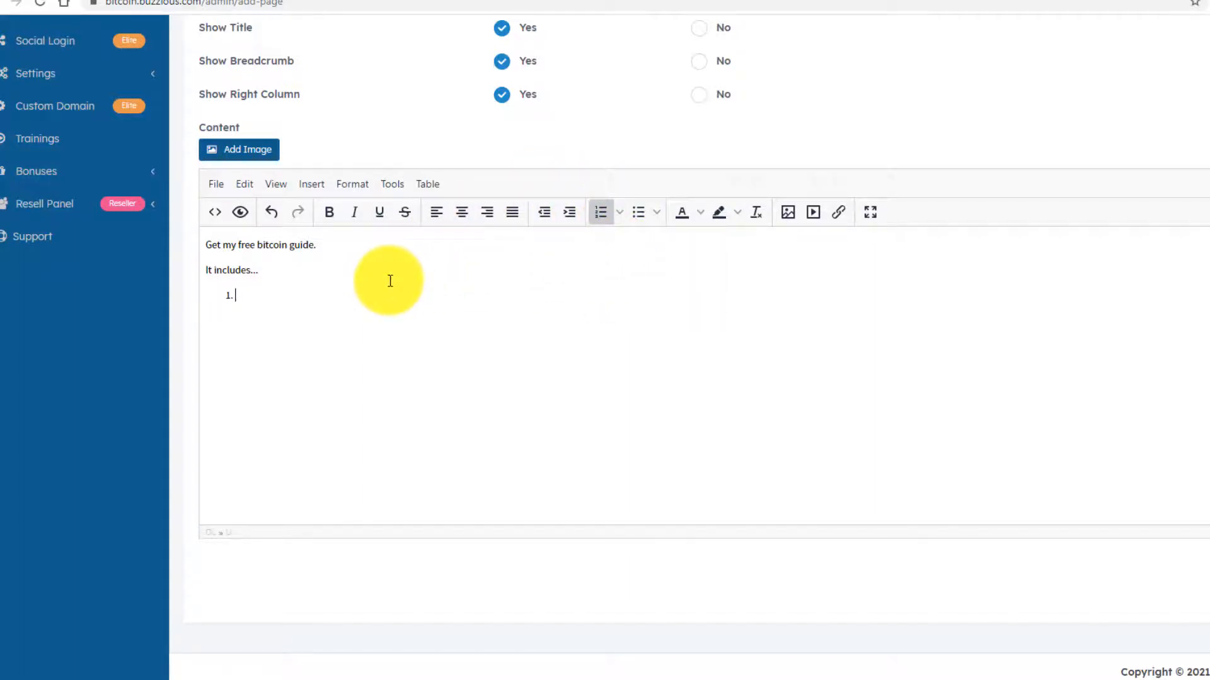
text(Everything you need to know)
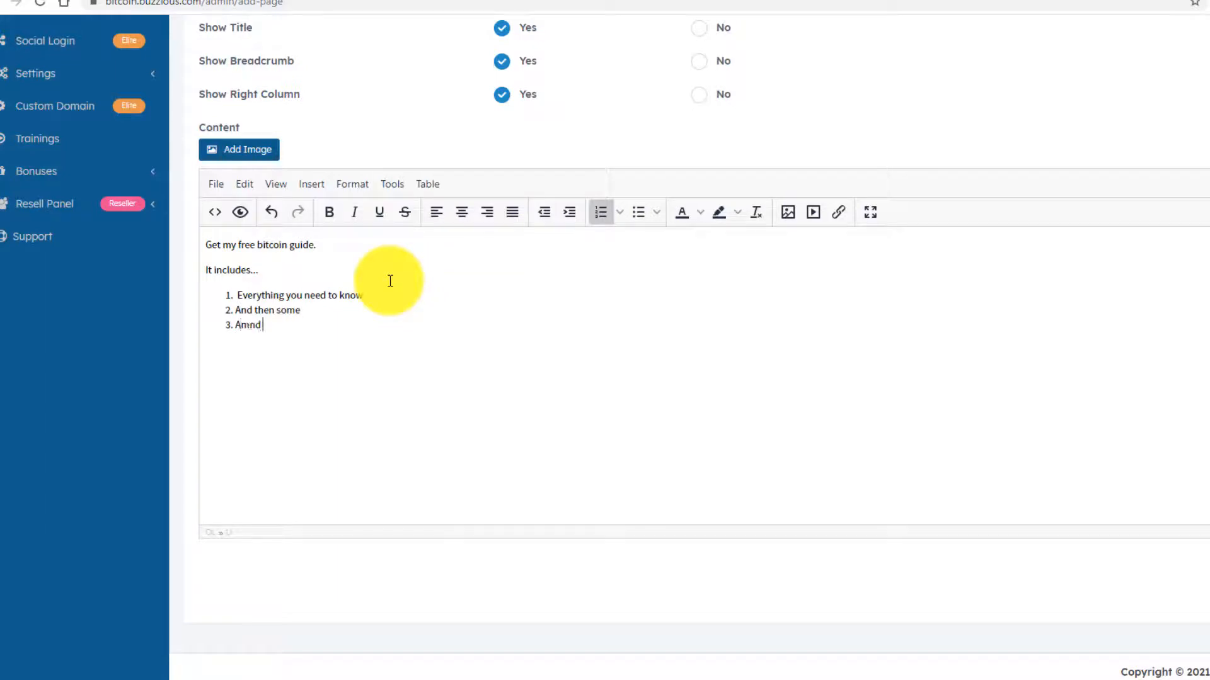
key(BackSpace)
key(BackSpace)
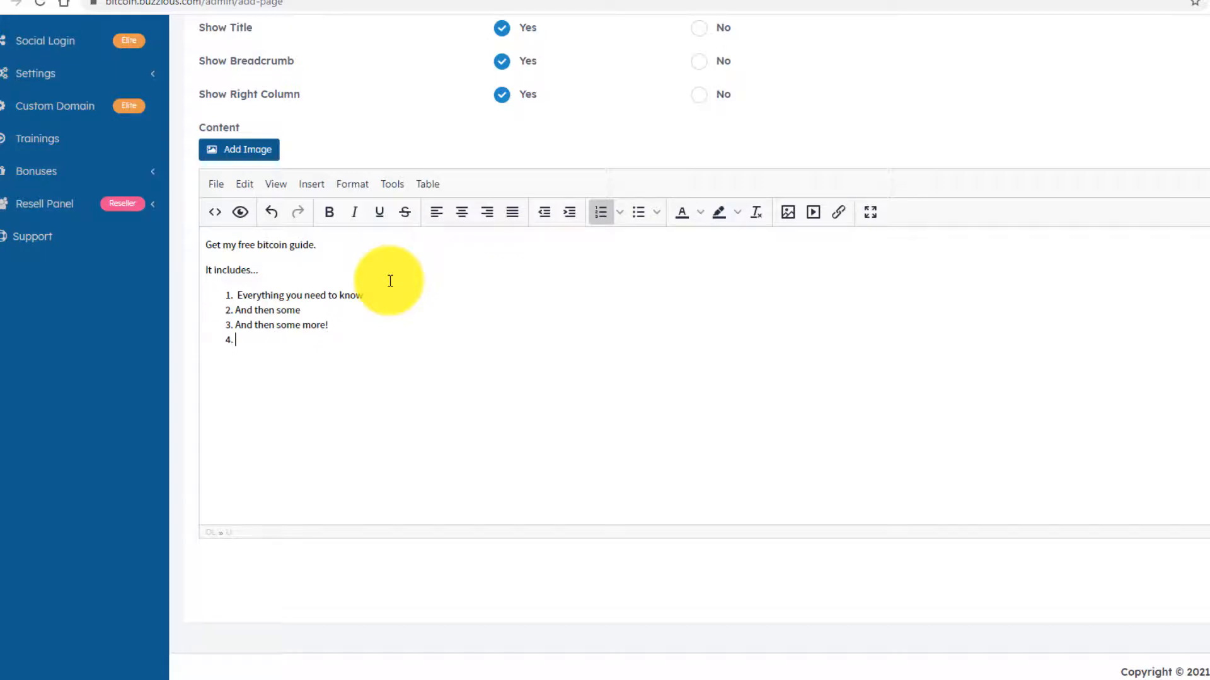
key(Return)
text(Juy)
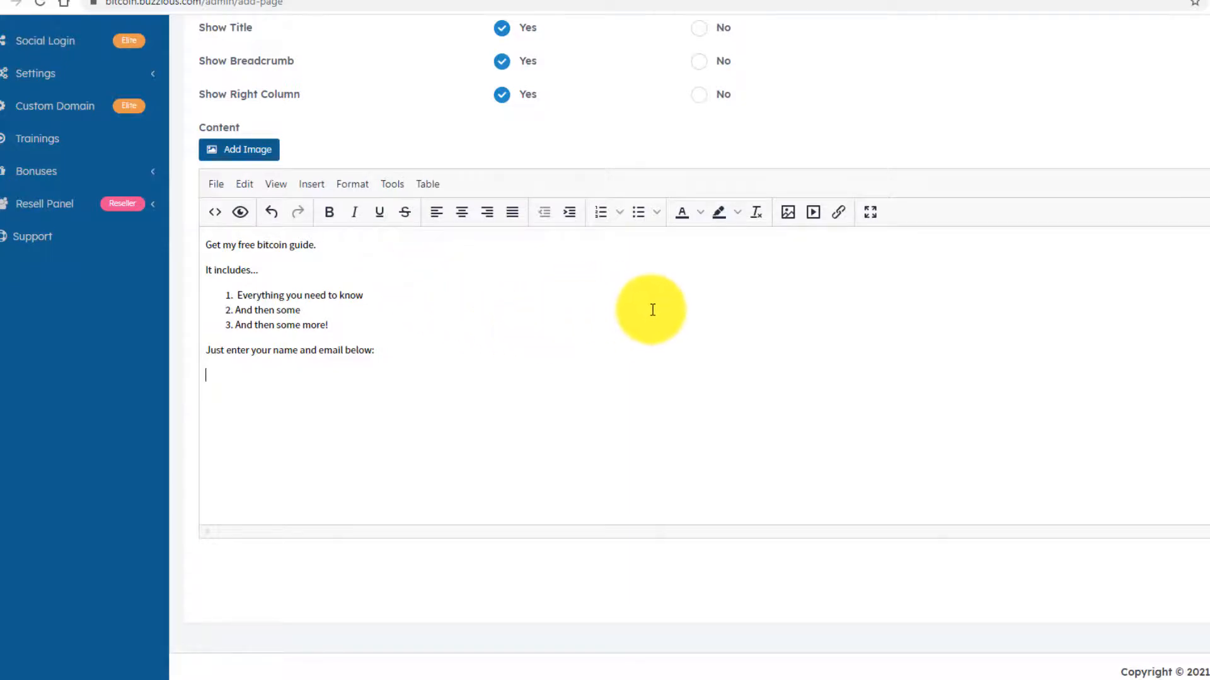
scroll(970, 164, up, 7)
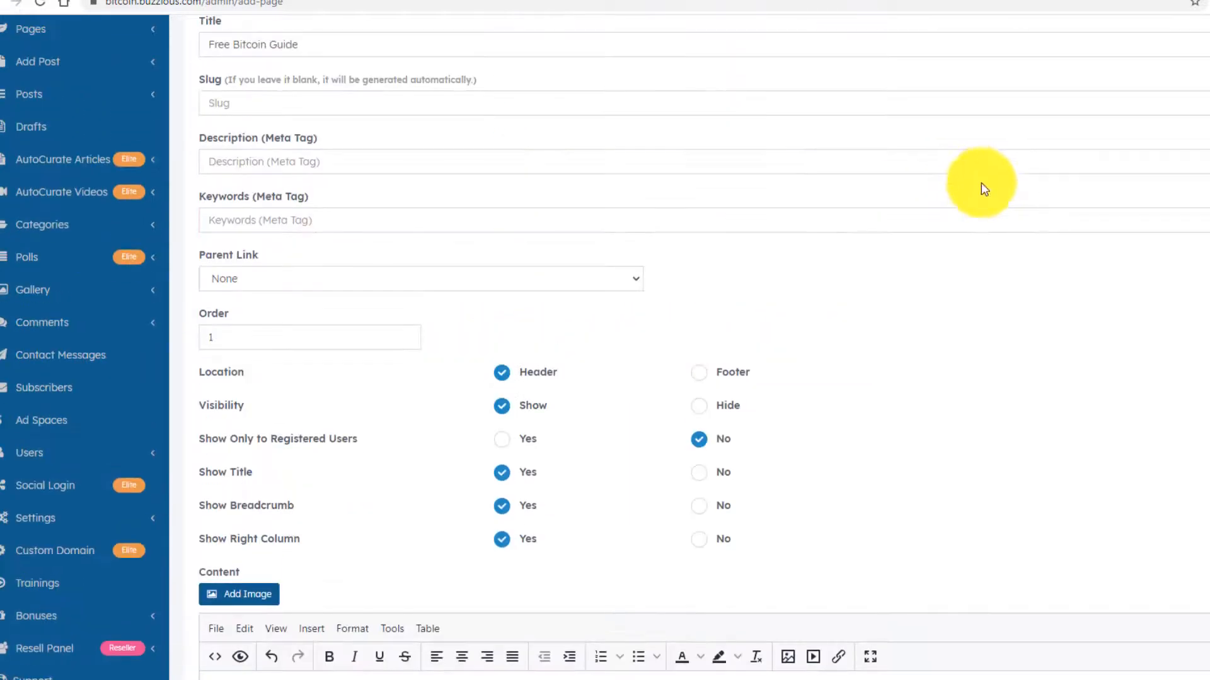
scroll(981, 183, down, 5)
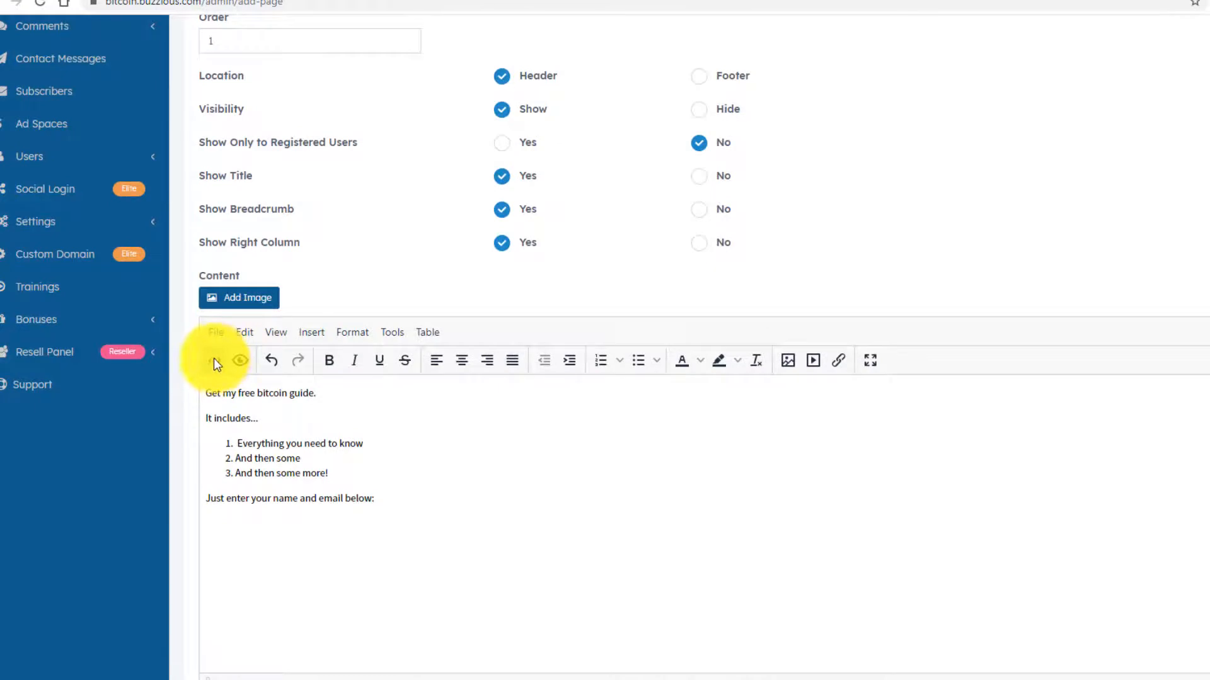
- Paste the AWeber form snippet into the page's HTML source after the name-and-email prompt and apply it
click(215, 360)
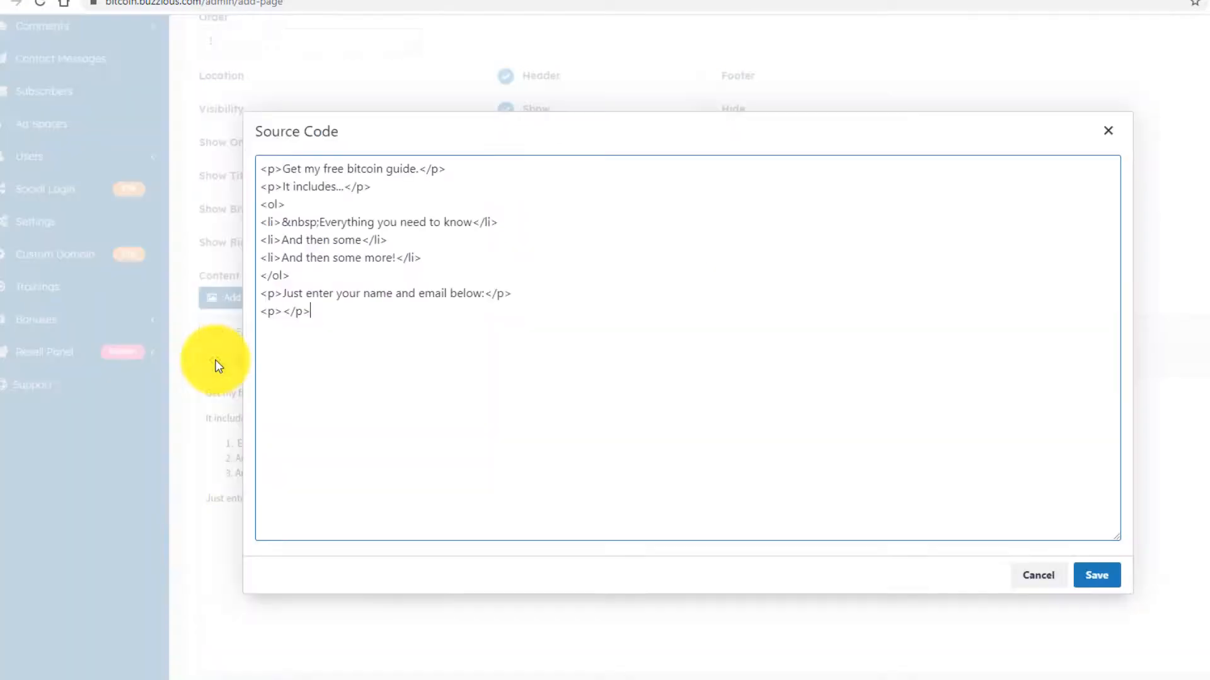
key(Return)
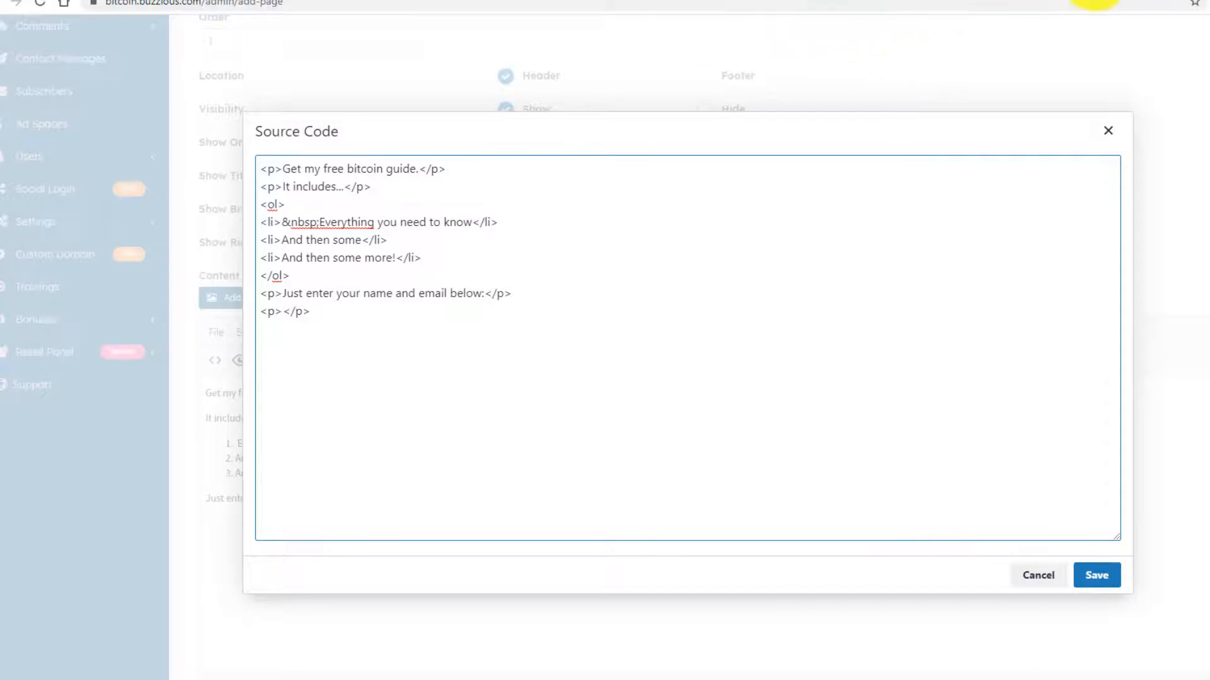
click(1078, 2)
click(141, 340)
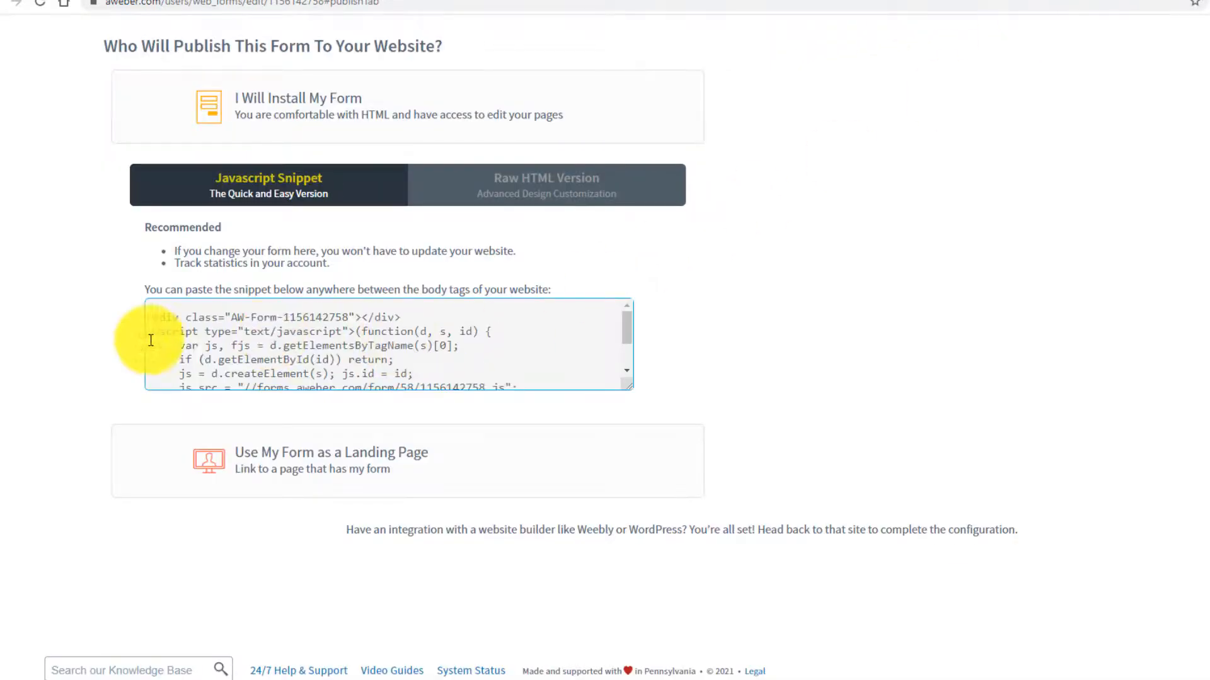
drag(148, 317, 437, 423)
key(ctrl+c)
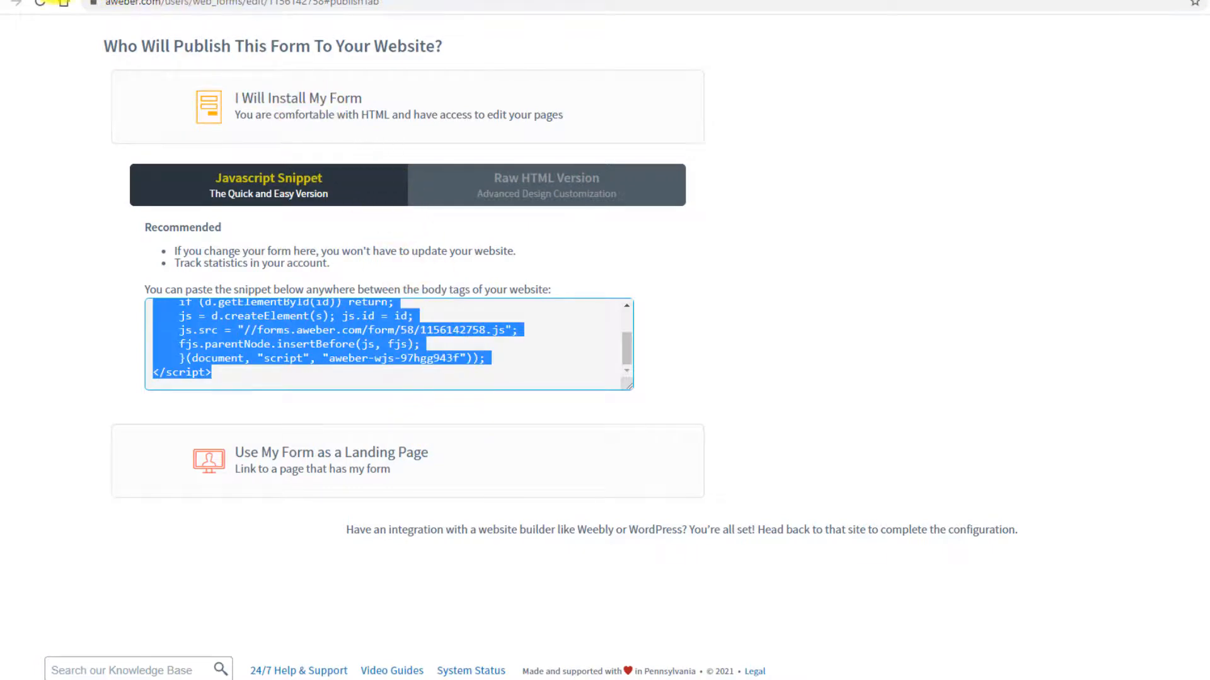
click(64, 2)
key(ctrl+v)
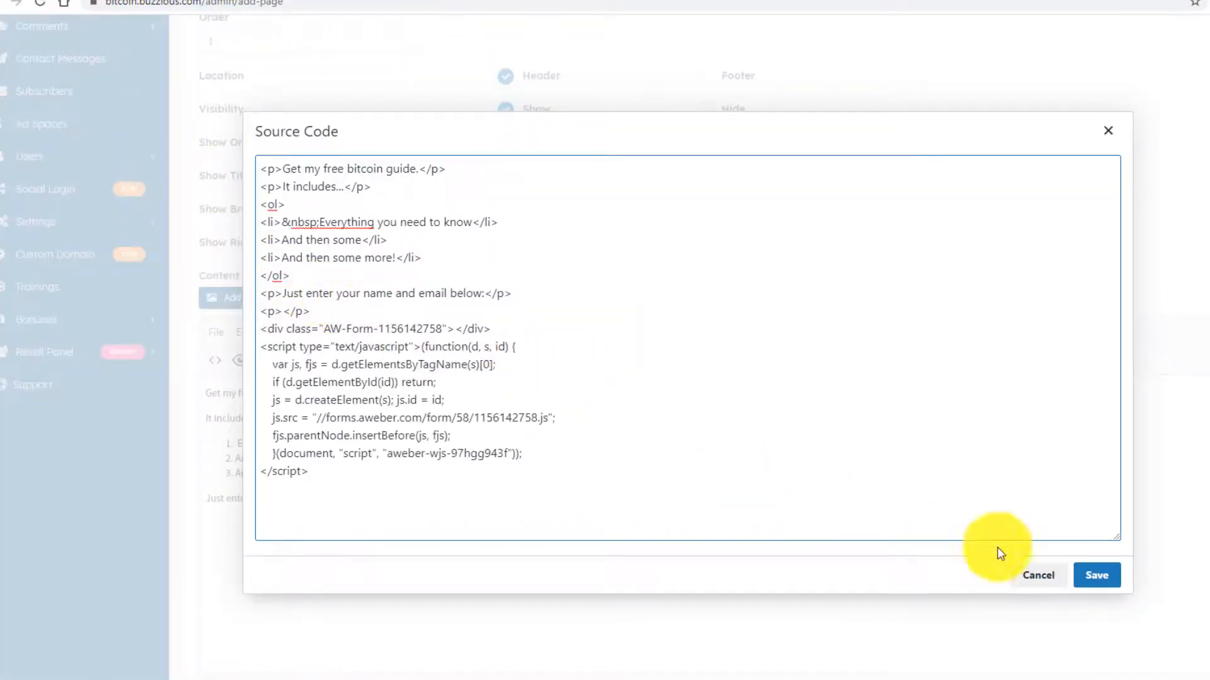
click(1090, 575)
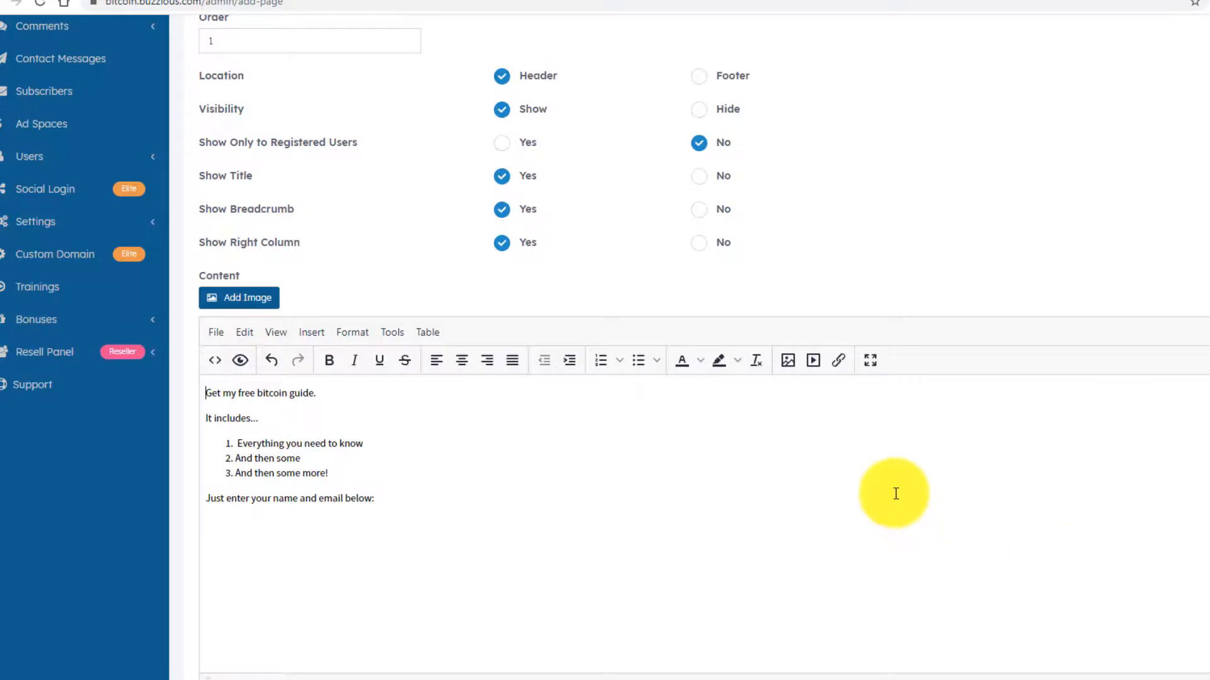
scroll(895, 494, down, 3)
scroll(940, 524, up, 3)
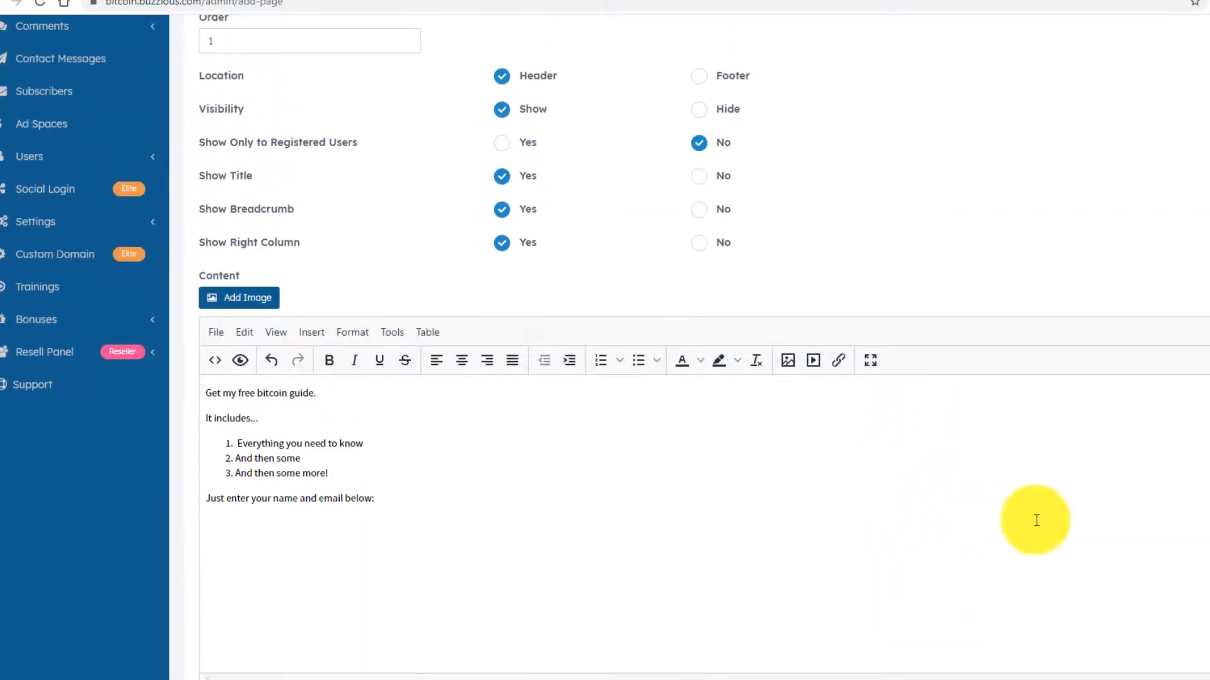
scroll(1036, 520, down, 3)
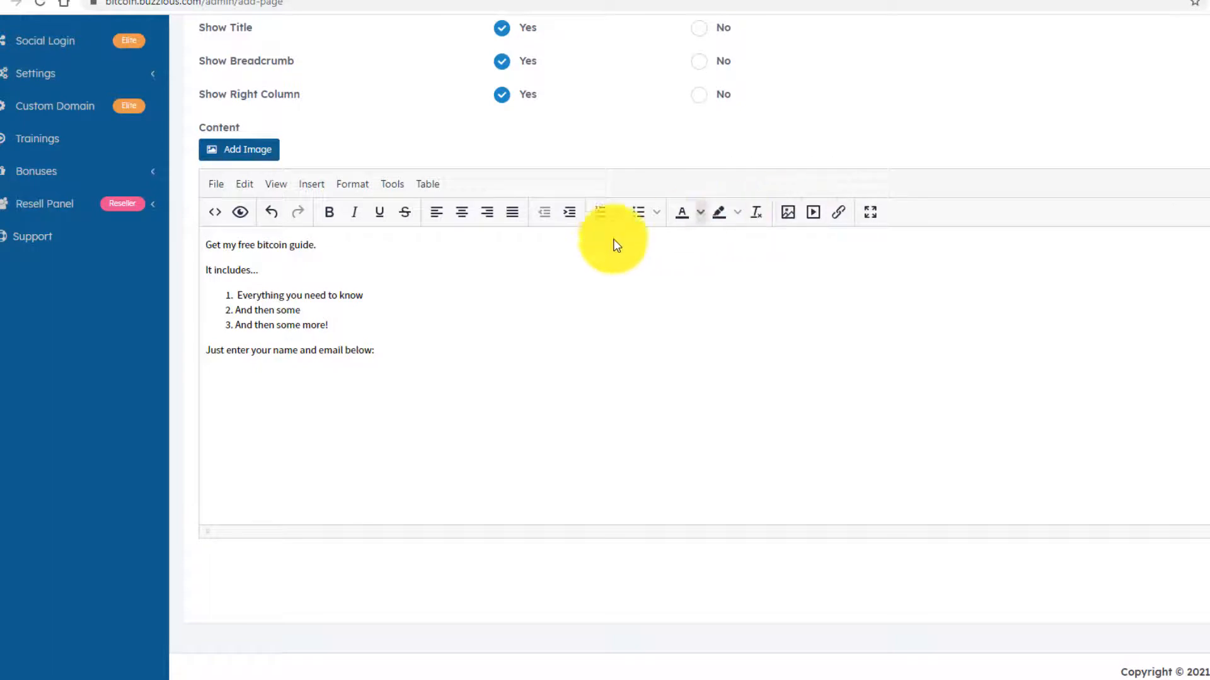
- Add a blank line under 'Get my free bitcoin guide' and make that line bold
click(363, 262)
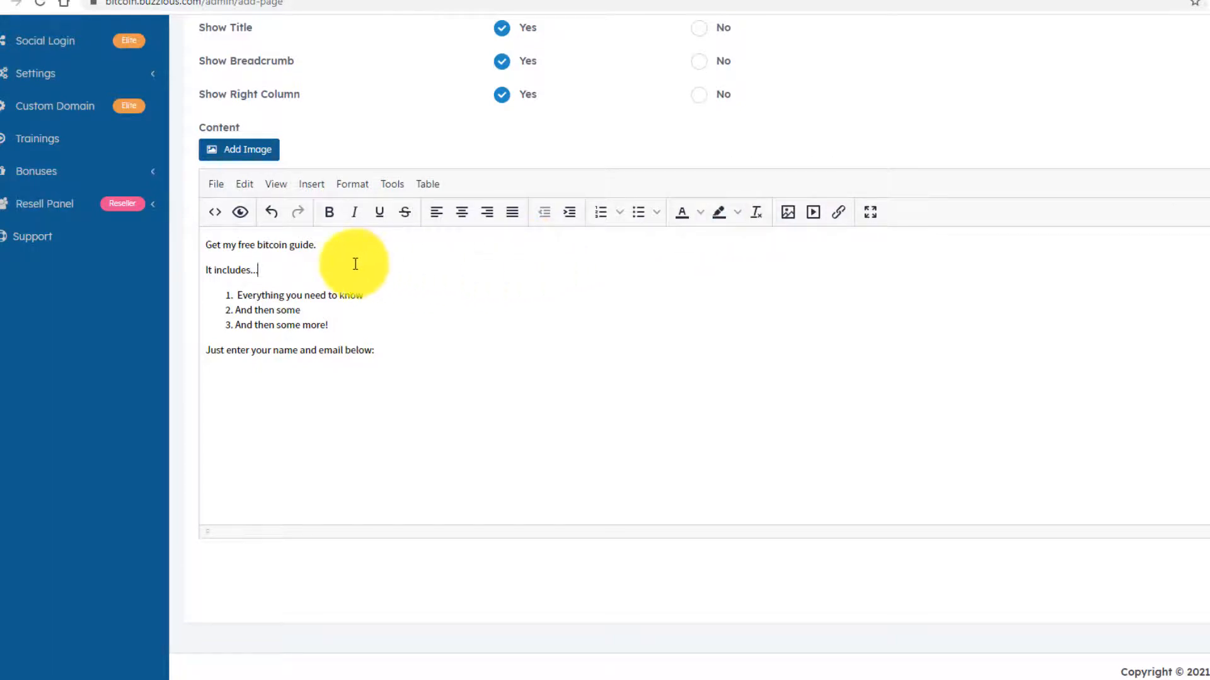
click(365, 246)
key(Return)
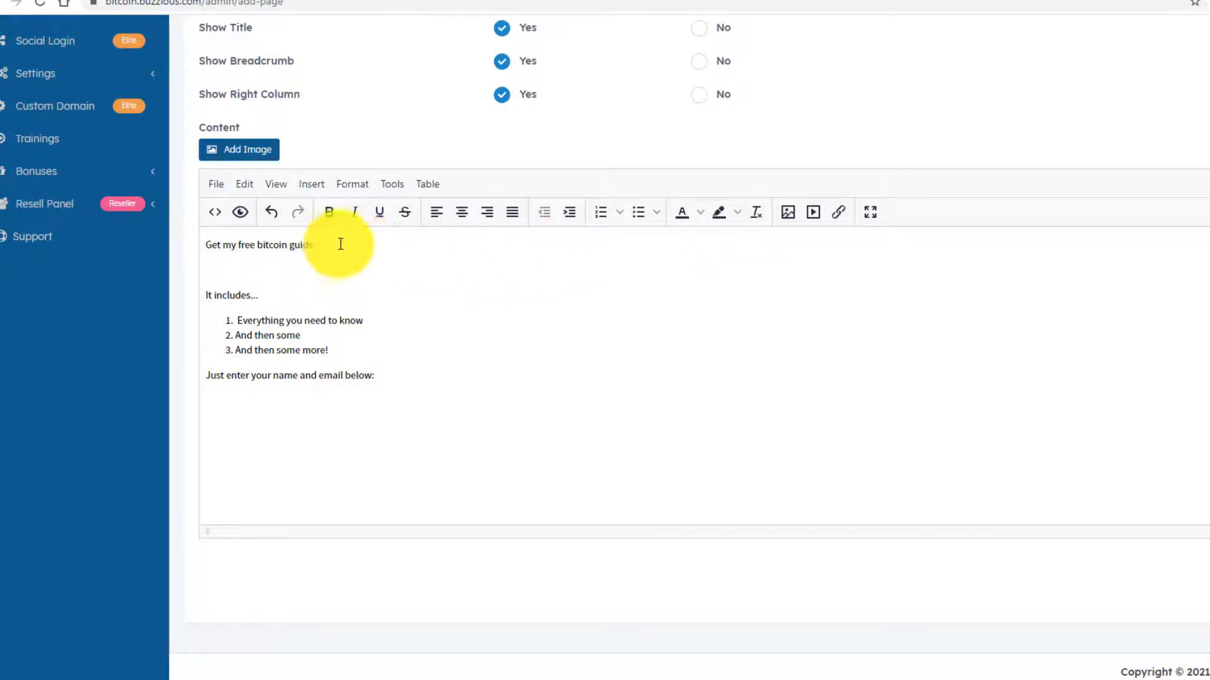
drag(337, 244, 177, 247)
click(329, 212)
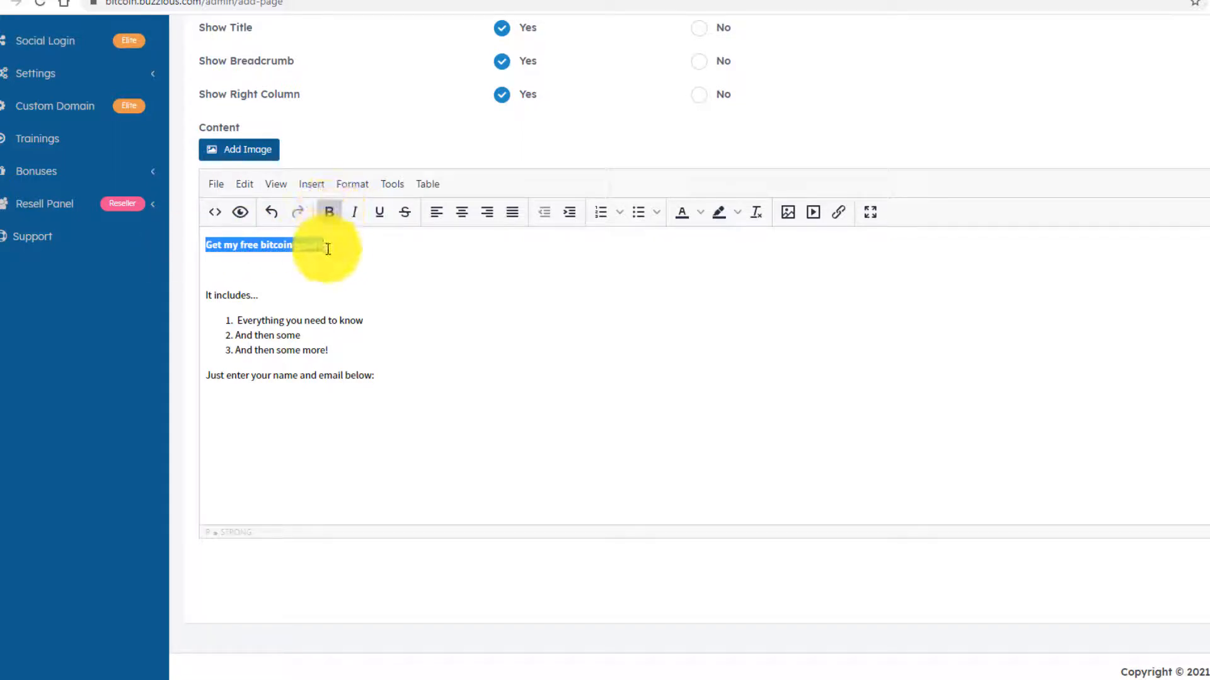
- In the source code, wrap the heading in <big><big>…</big></big> tags and apply the change
click(213, 211)
click(333, 174)
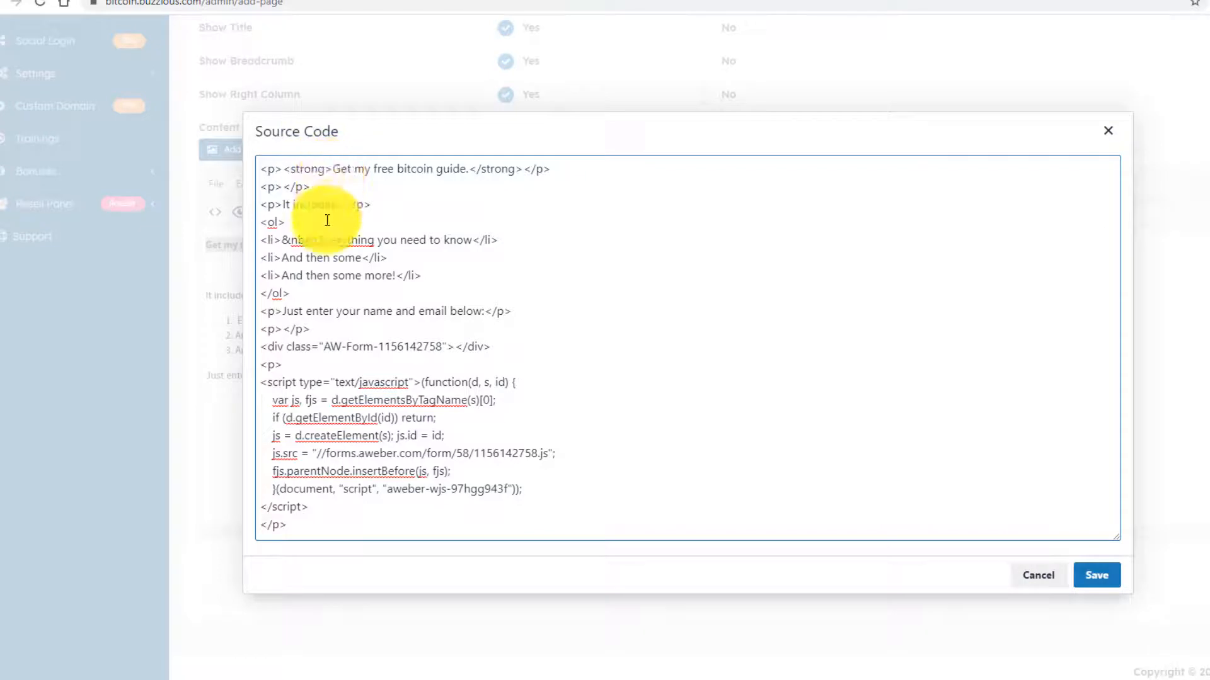
text(<)
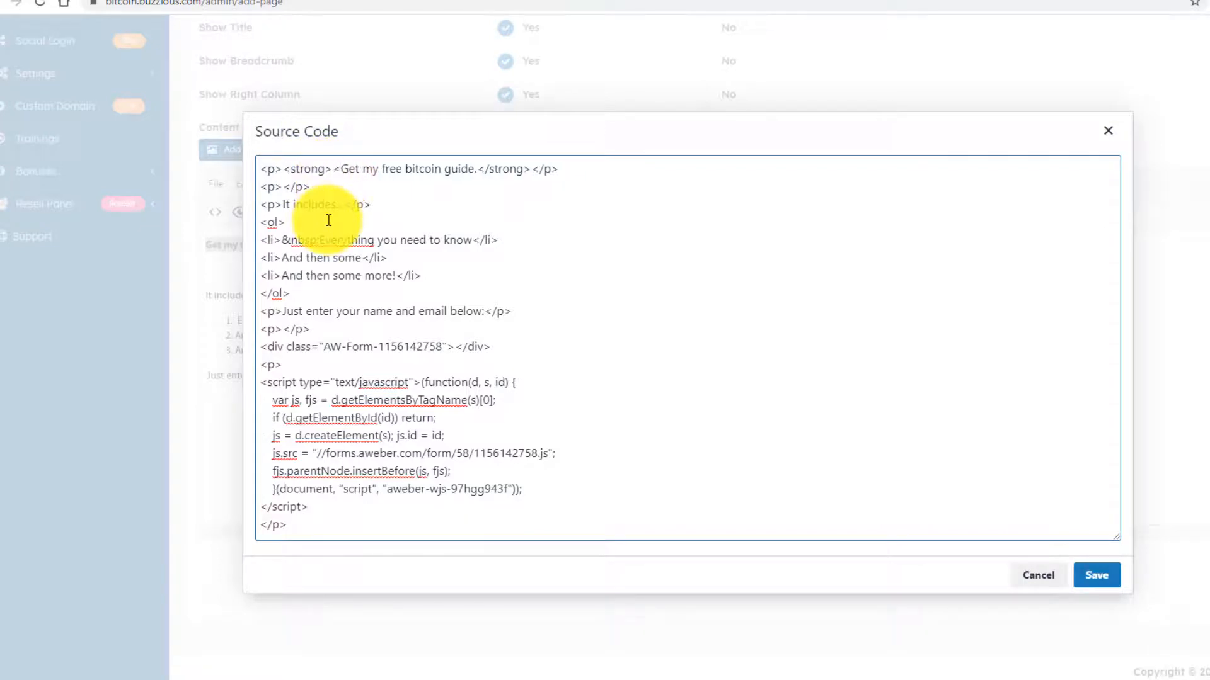
text(big><big)
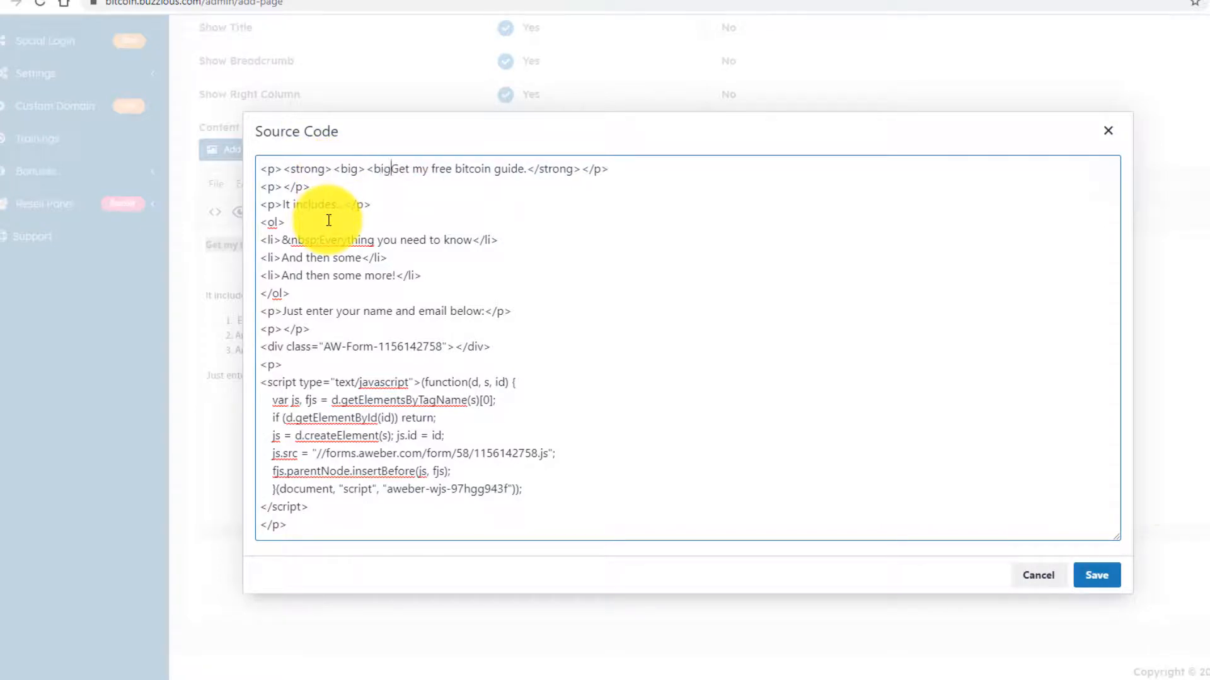
text(>)
mouse_move(398, 168)
mouse_down()
mouse_move(334, 165)
mouse_move(399, 170)
mouse_up()
click(339, 166)
key(ctrl+c)
click(535, 169)
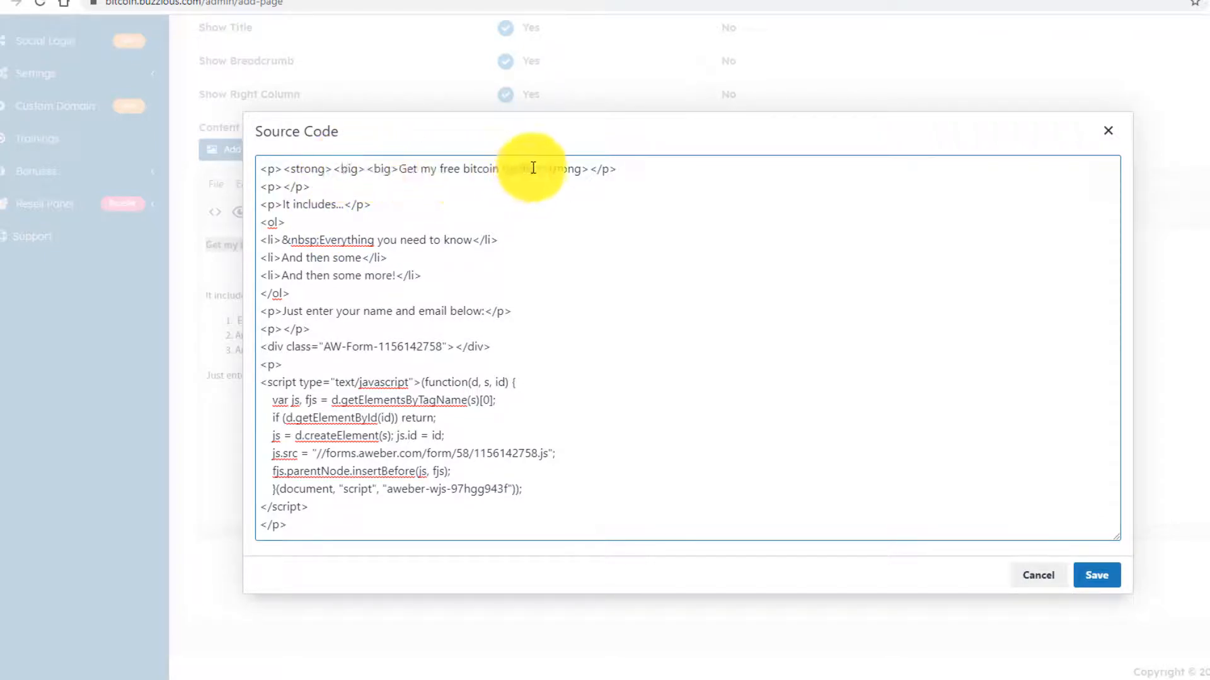
key(ctrl+v)
click(539, 169)
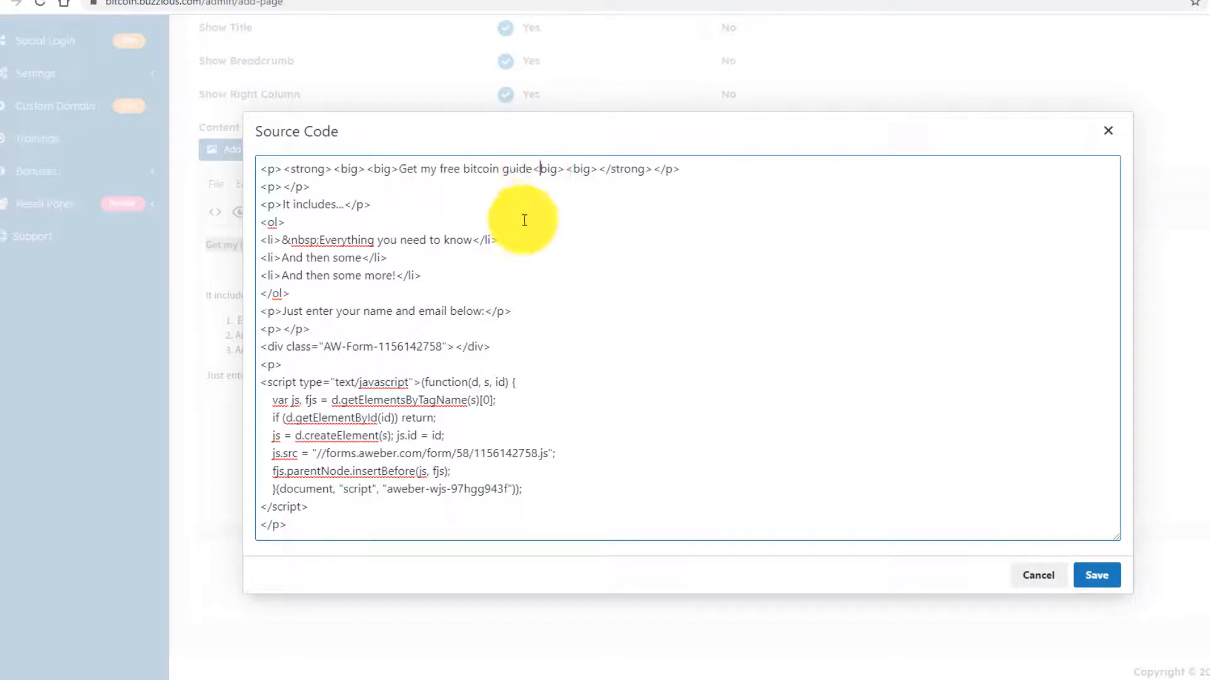
text(/)
click(574, 169)
text(/)
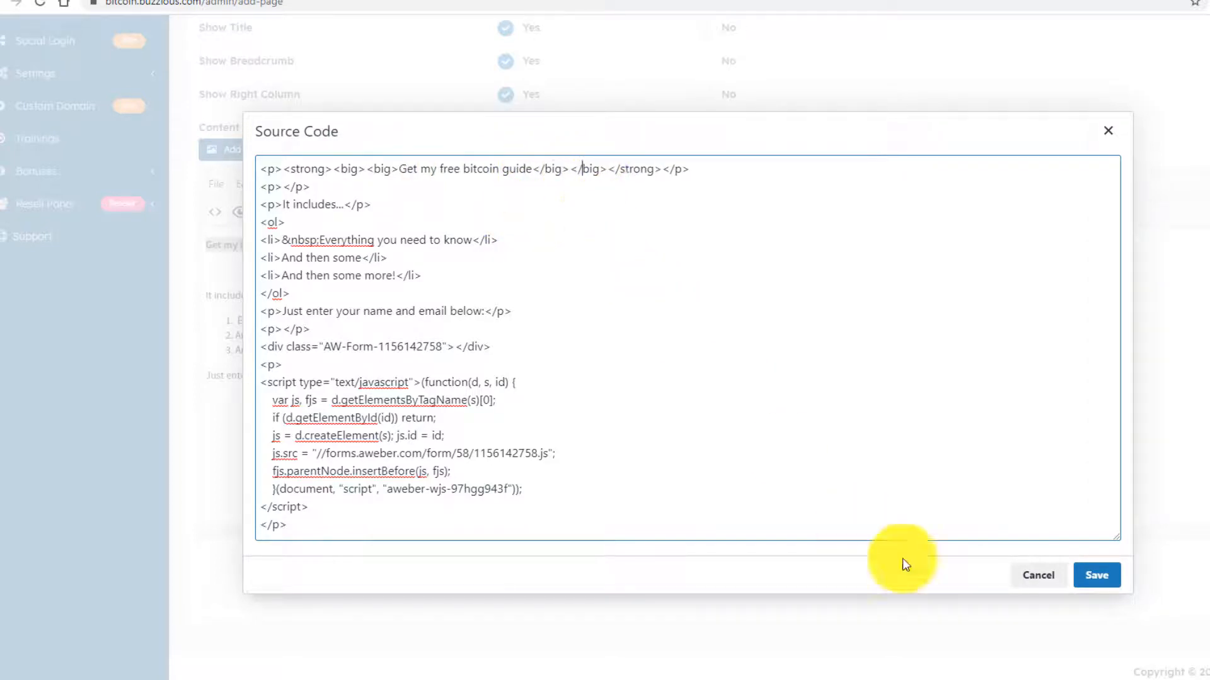
click(1093, 575)
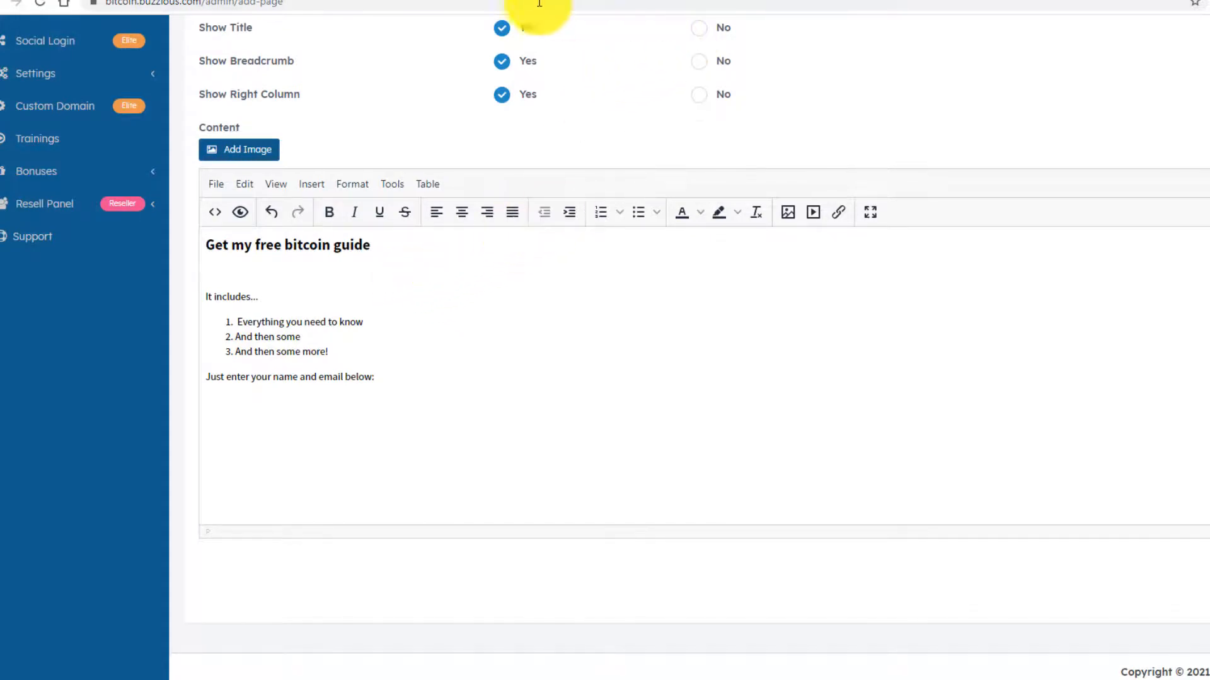
- Copy the image address of the 300x250 Profit From Bitcoin banner from the affiliates page
click(489, 1)
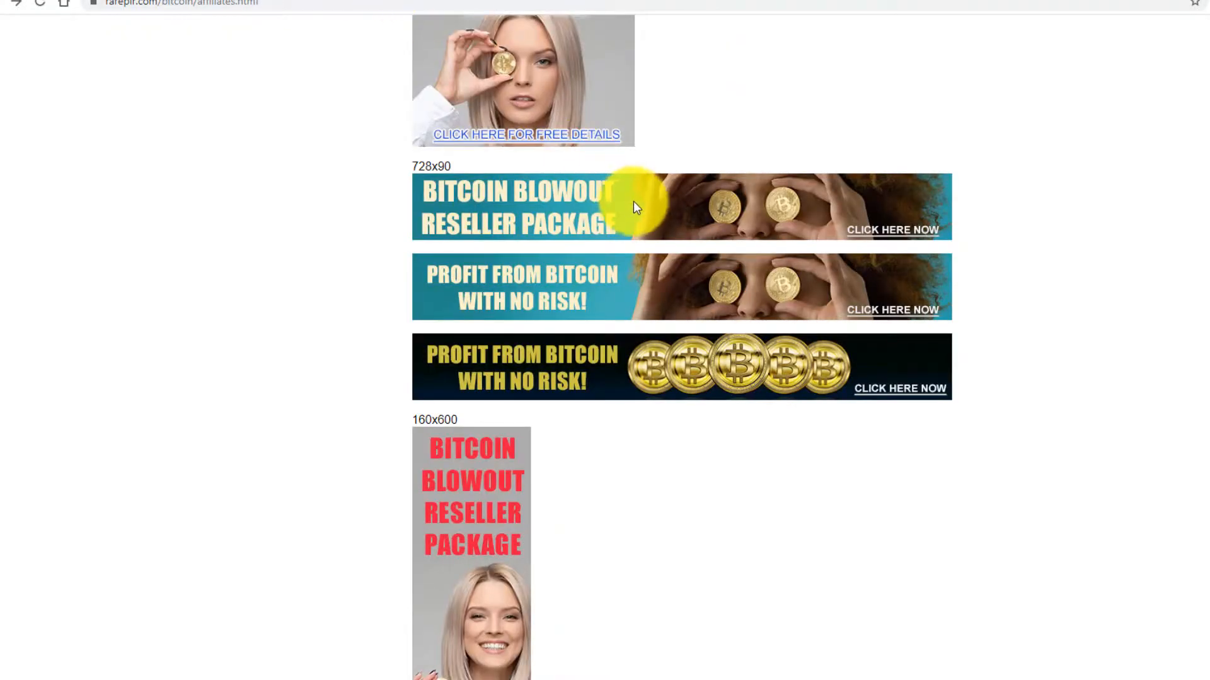
scroll(633, 214, up, 15)
scroll(633, 225, down, 15)
scroll(504, 252, up, 2)
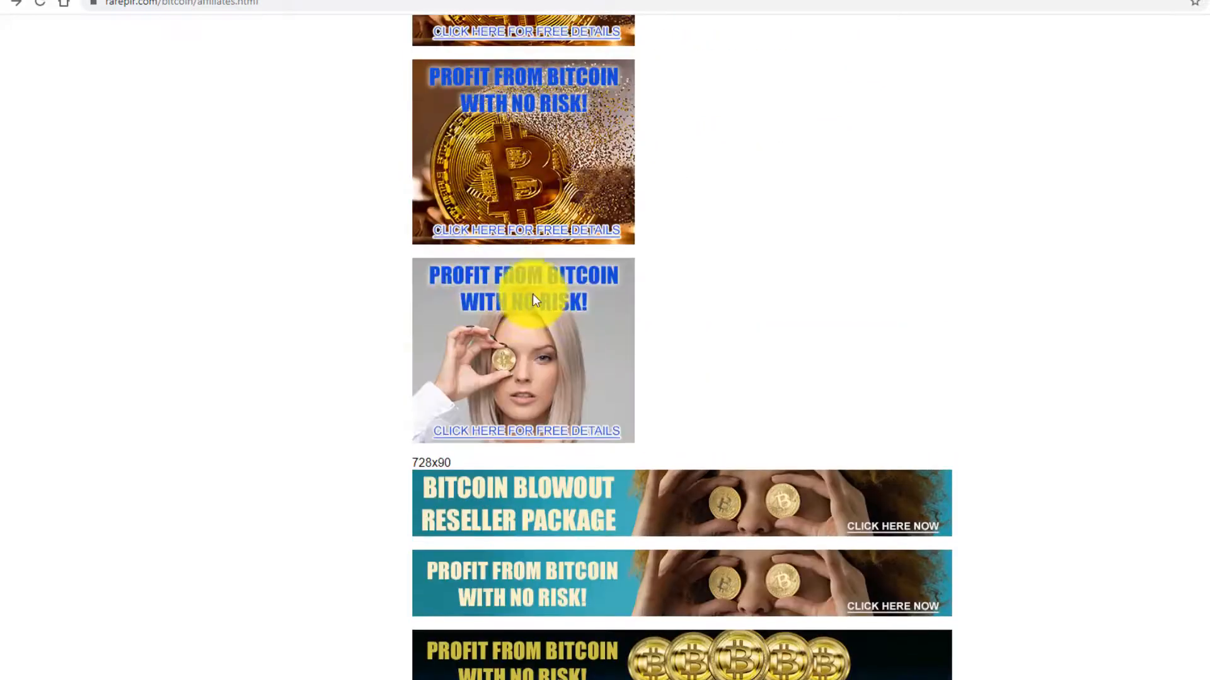
right_click(527, 293)
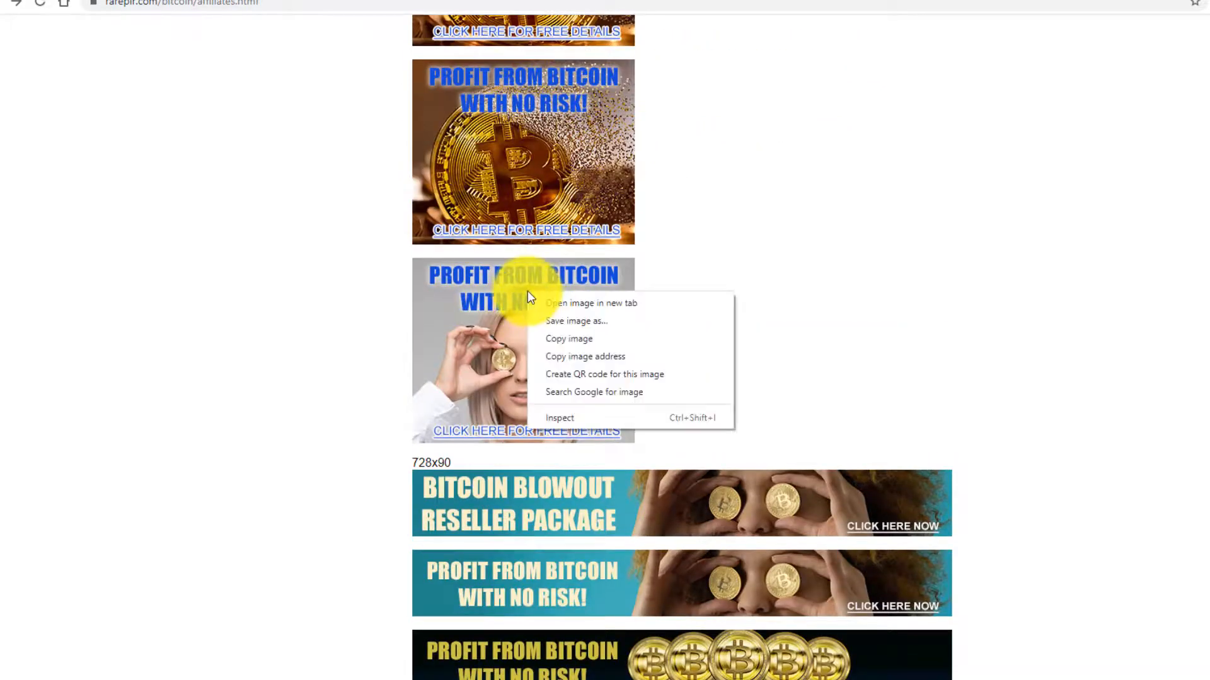
click(570, 357)
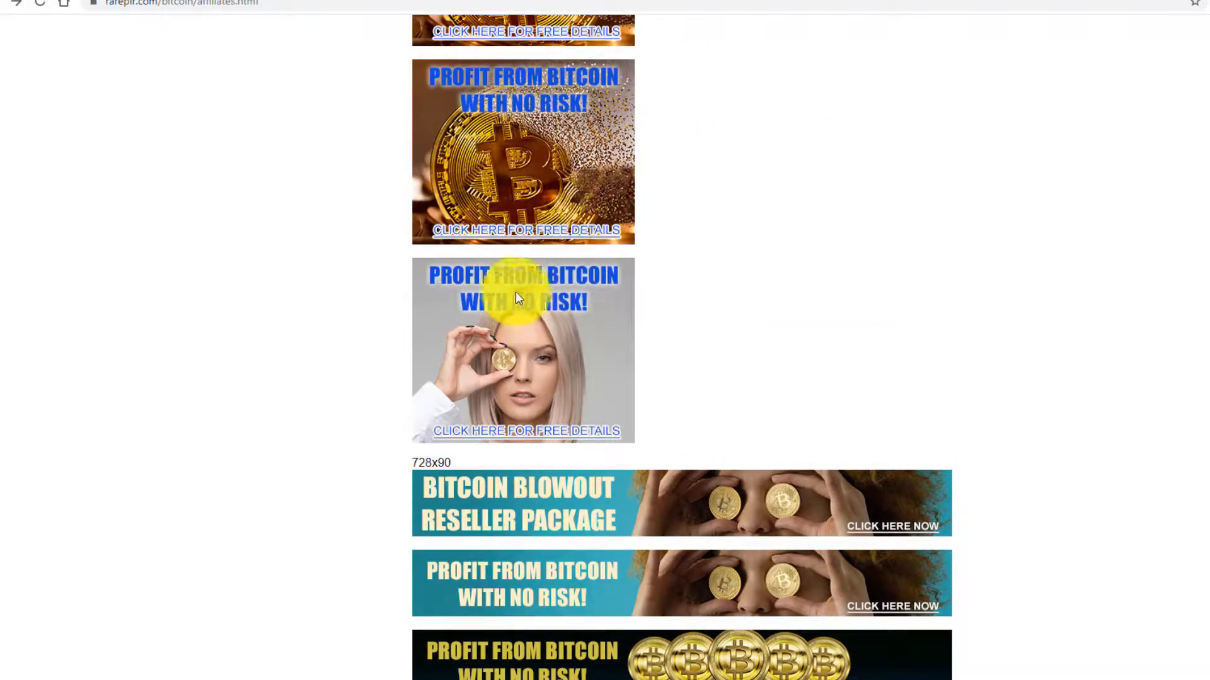
- Insert the banner image under the guide heading and save the new page
click(199, 0)
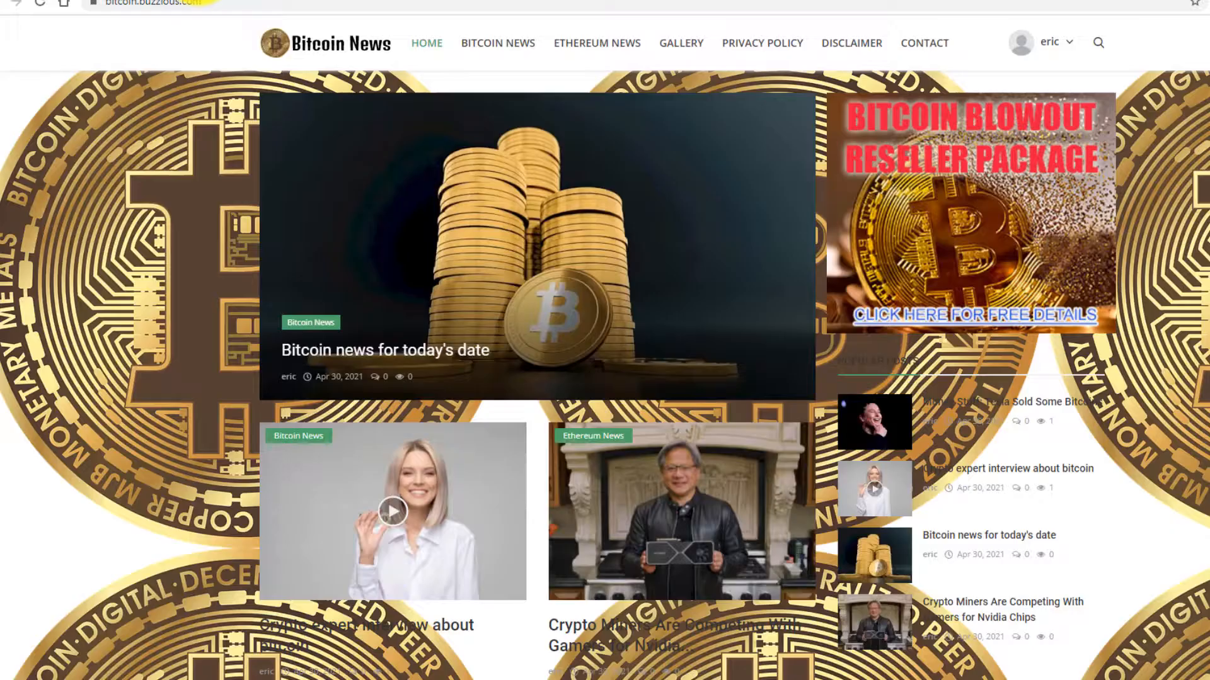
click(184, 1)
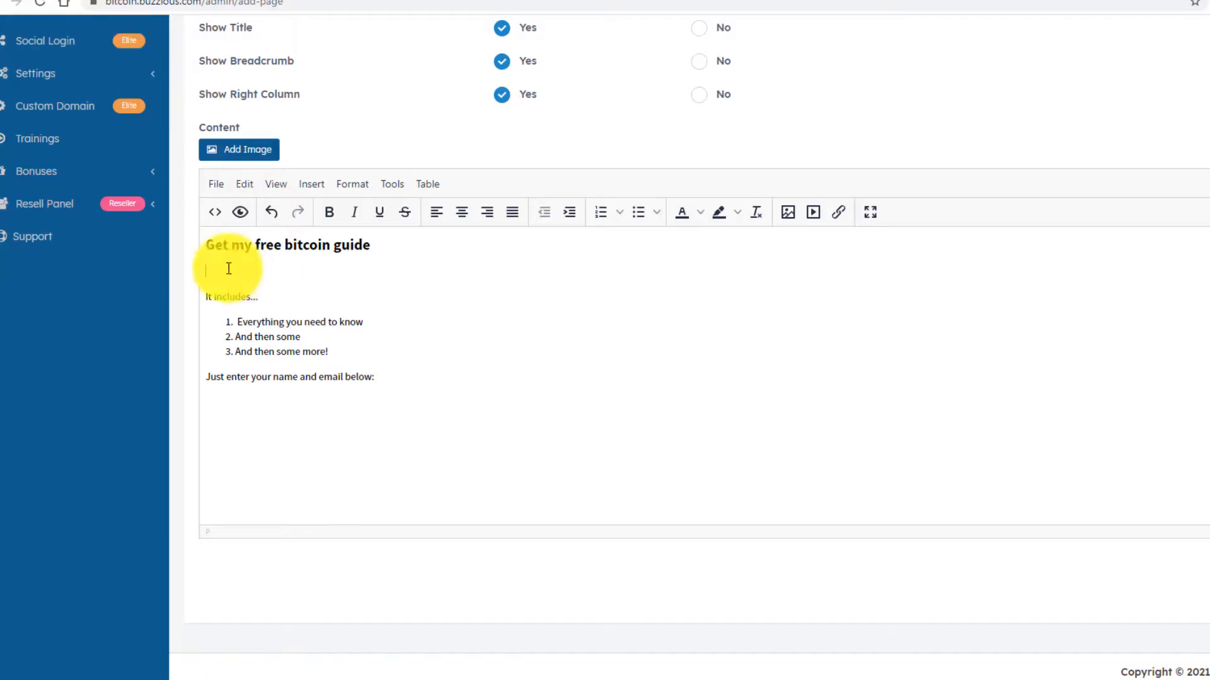
click(788, 213)
key(ctrl+v)
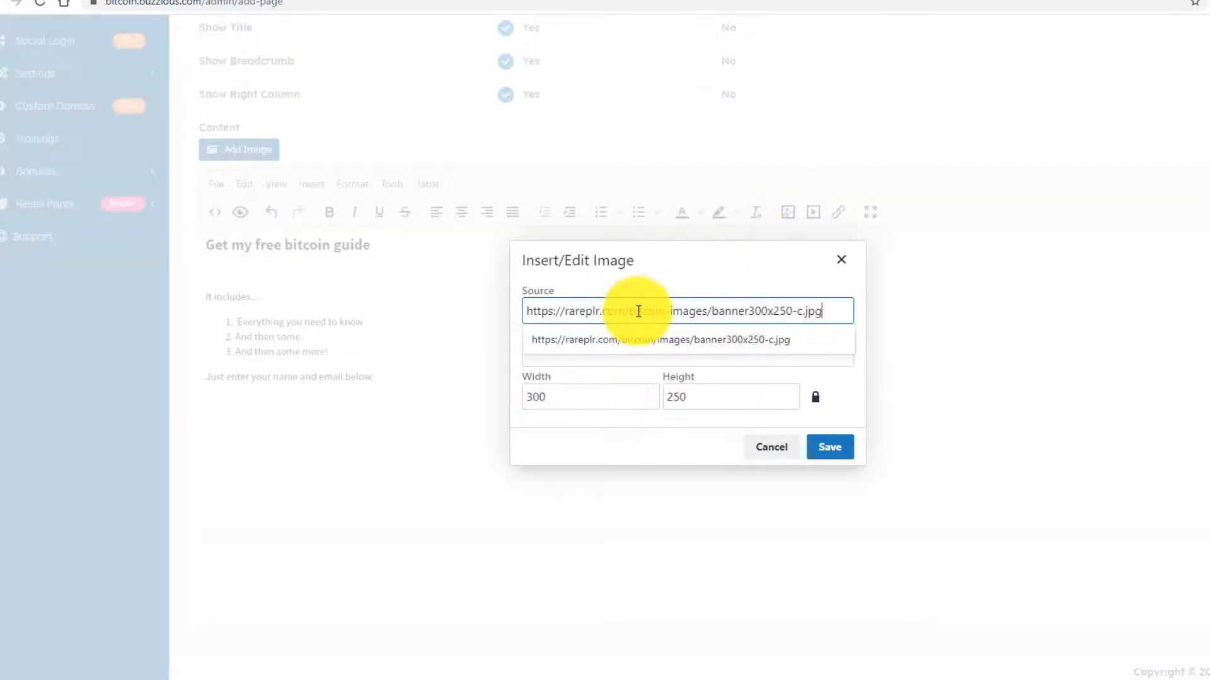
click(810, 449)
scroll(649, 365, down, 2)
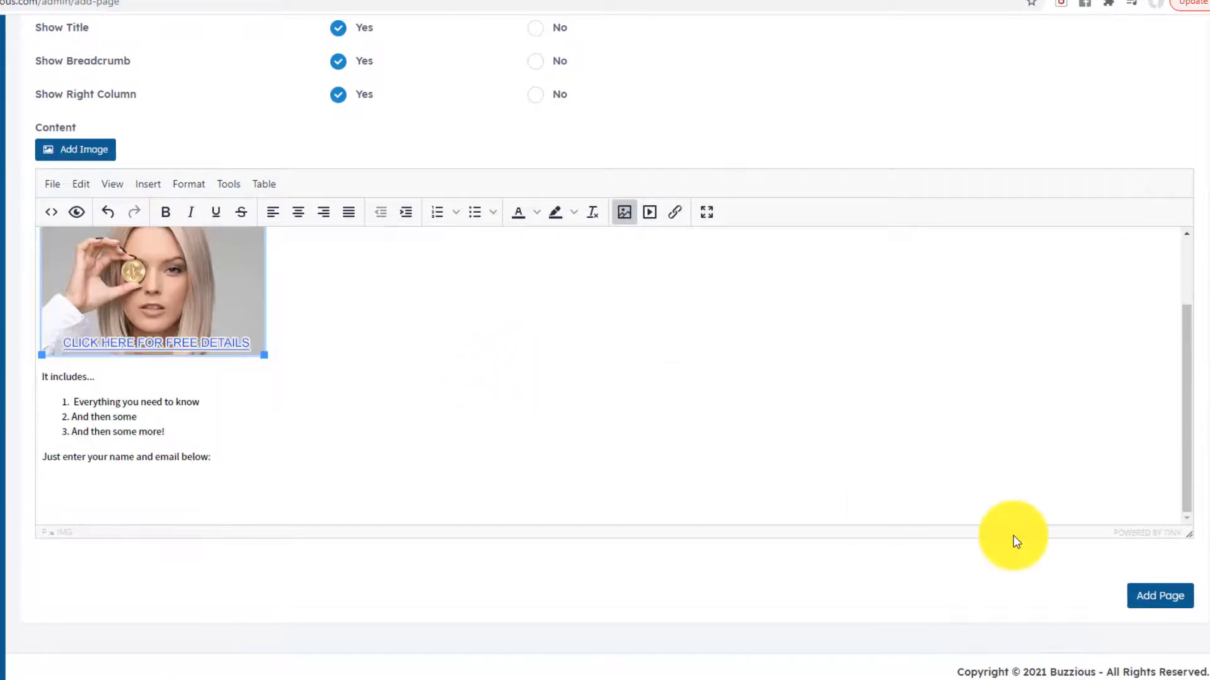
click(1148, 594)
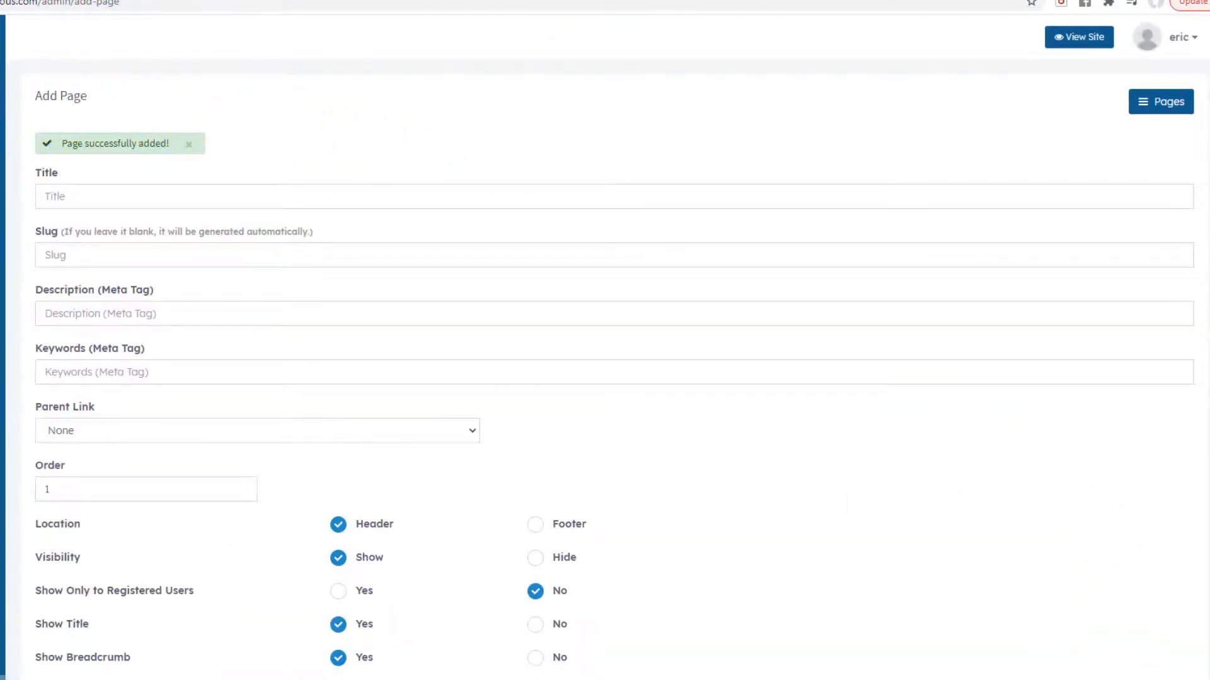
- Open the live Free Bitcoin Guide page and scroll through its banner, list and sign-up form
click(50, 224)
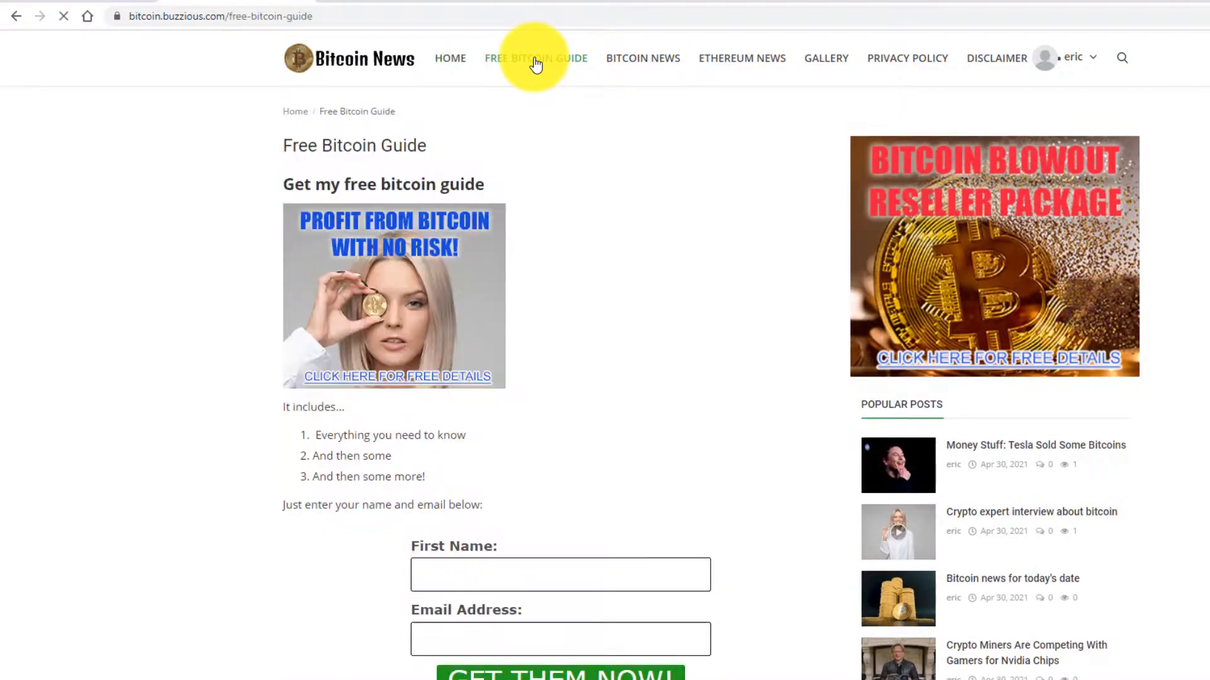
scroll(639, 189, down, 2)
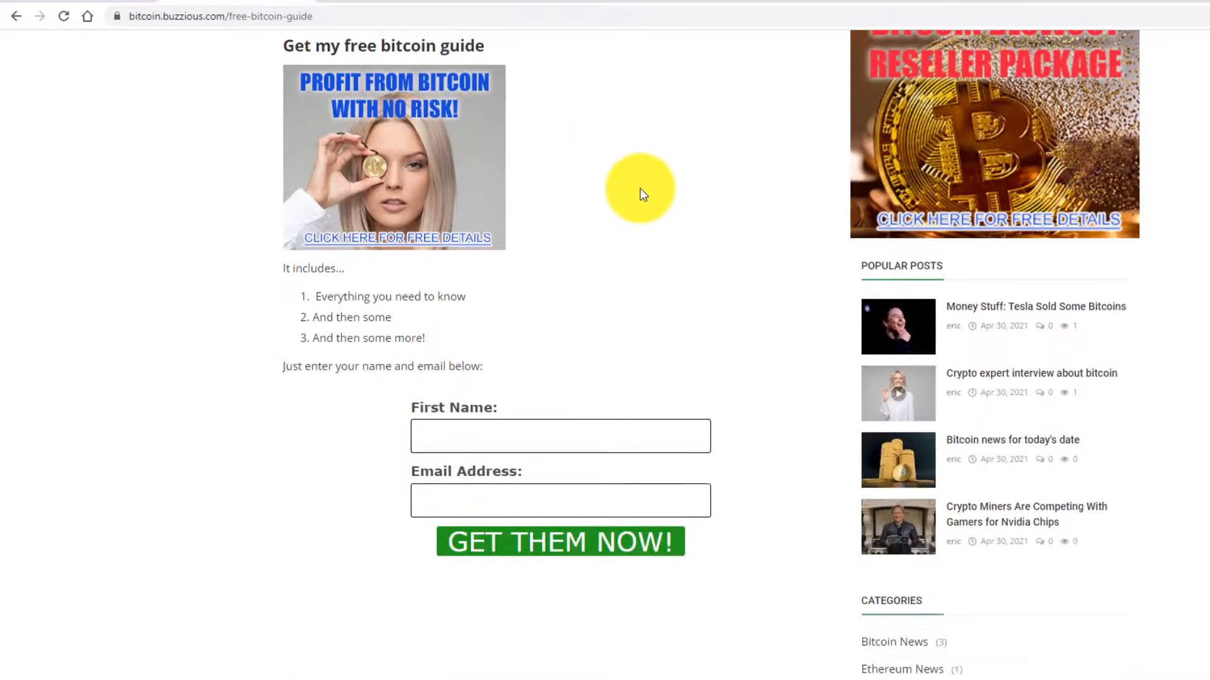
scroll(432, 172, up, 1)
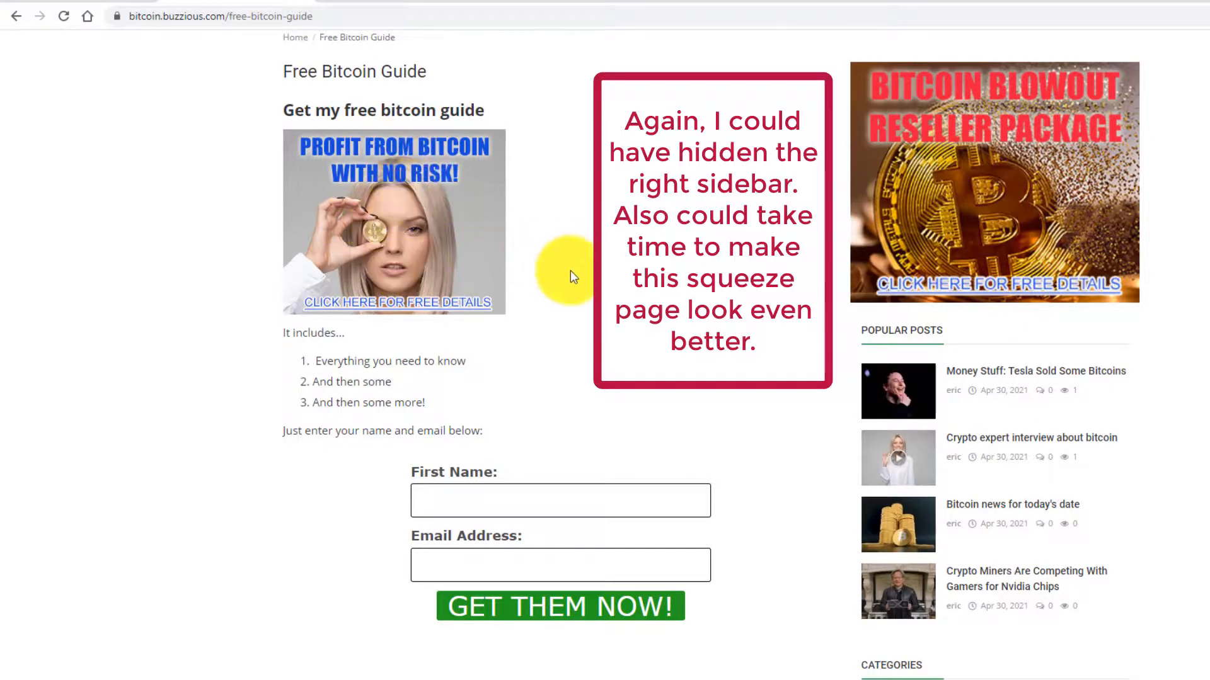
scroll(522, 326, down, 3)
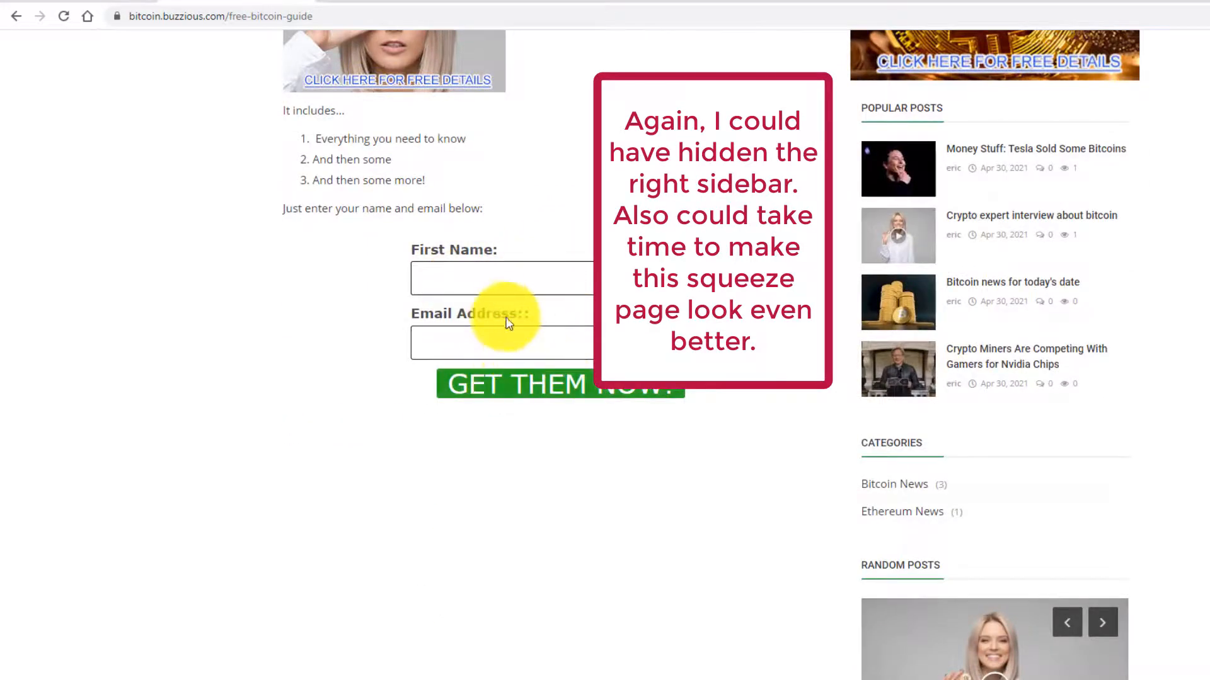
scroll(467, 324, down, 2)
scroll(400, 332, up, 6)
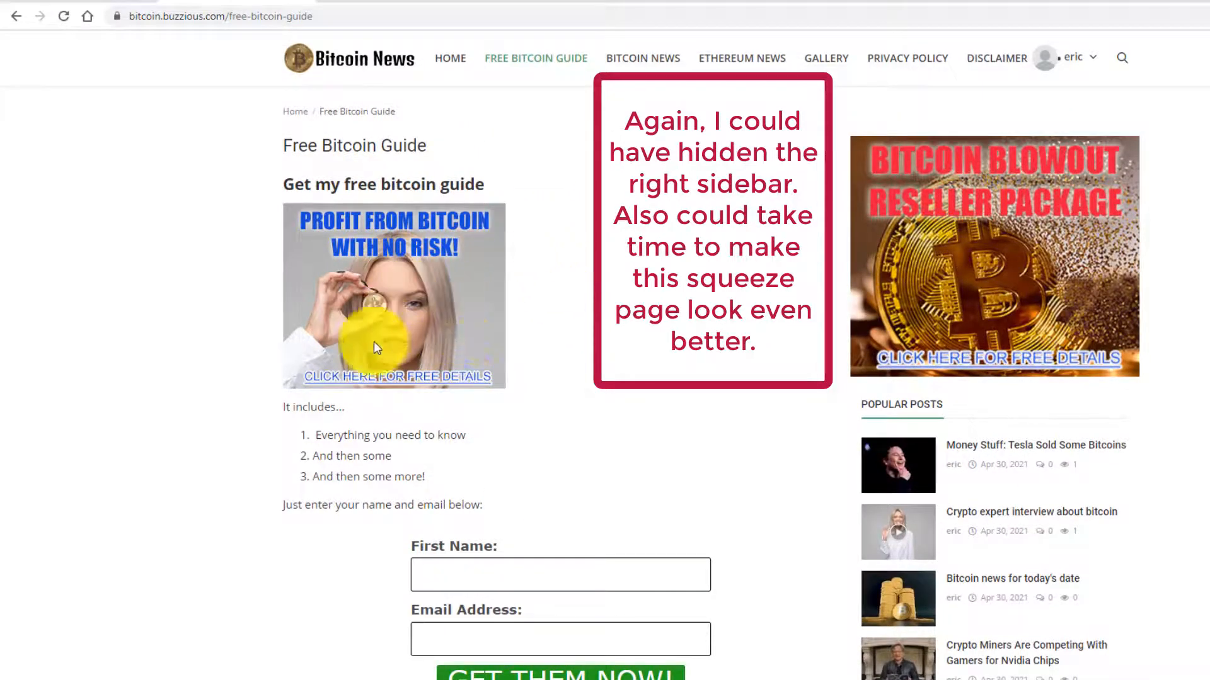
scroll(532, 312, down, 6)
scroll(504, 347, up, 6)
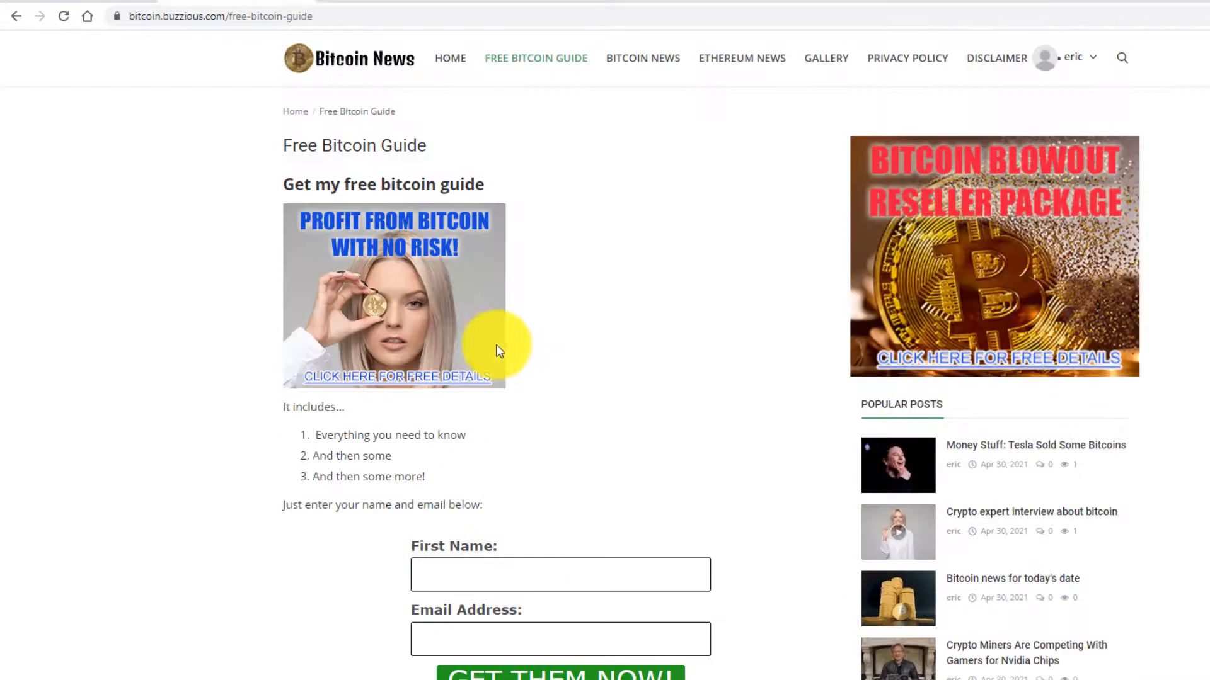
scroll(208, 346, down, 4)
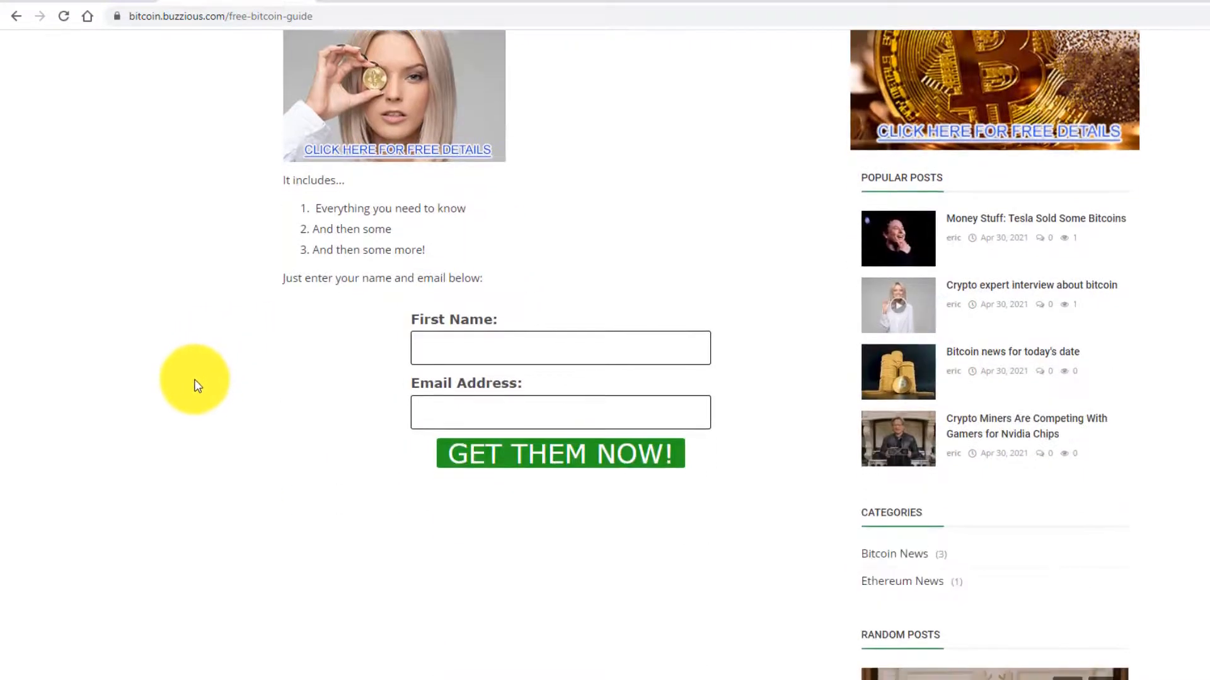
scroll(192, 387, up, 4)
scroll(189, 388, down, 7)
scroll(189, 390, up, 2)
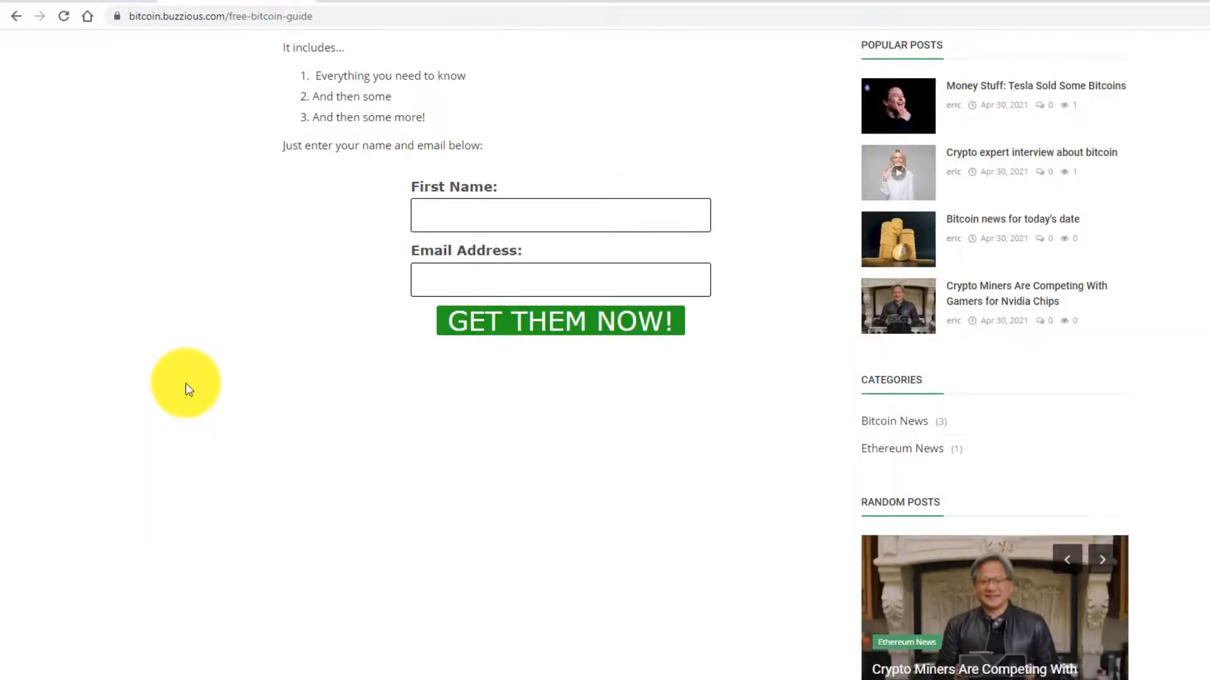
scroll(189, 390, up, 6)
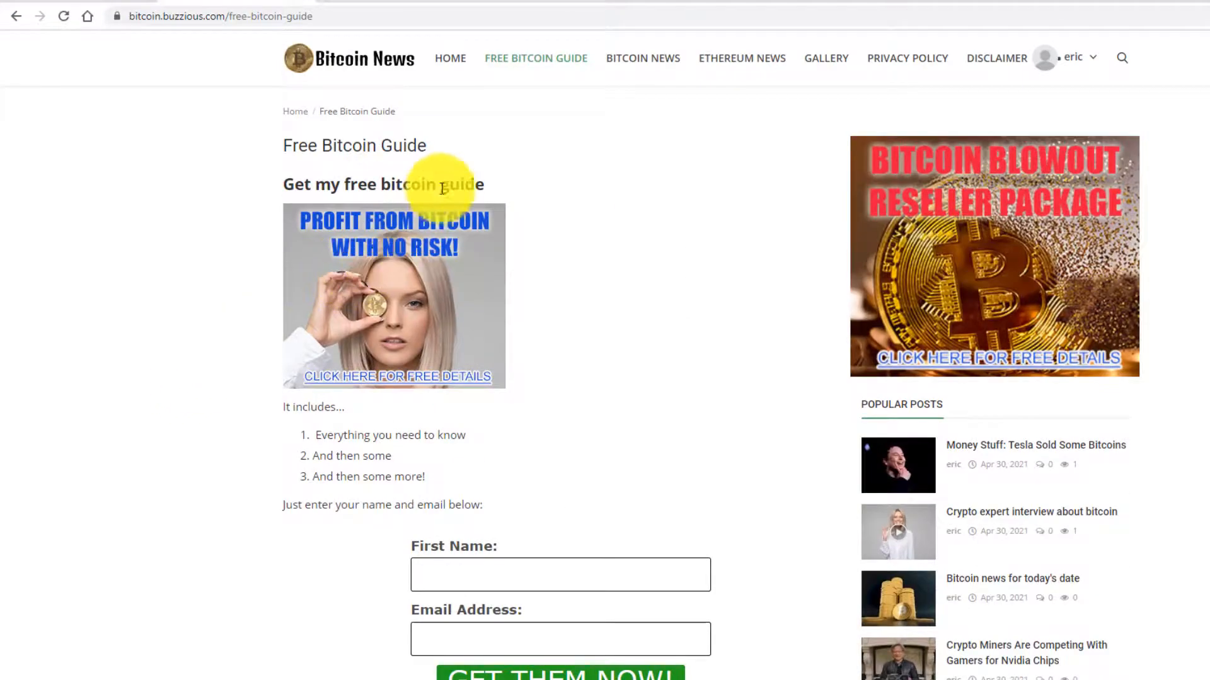
- Return to the admin pages list and expand Add Post in the sidebar
click(86, 1)
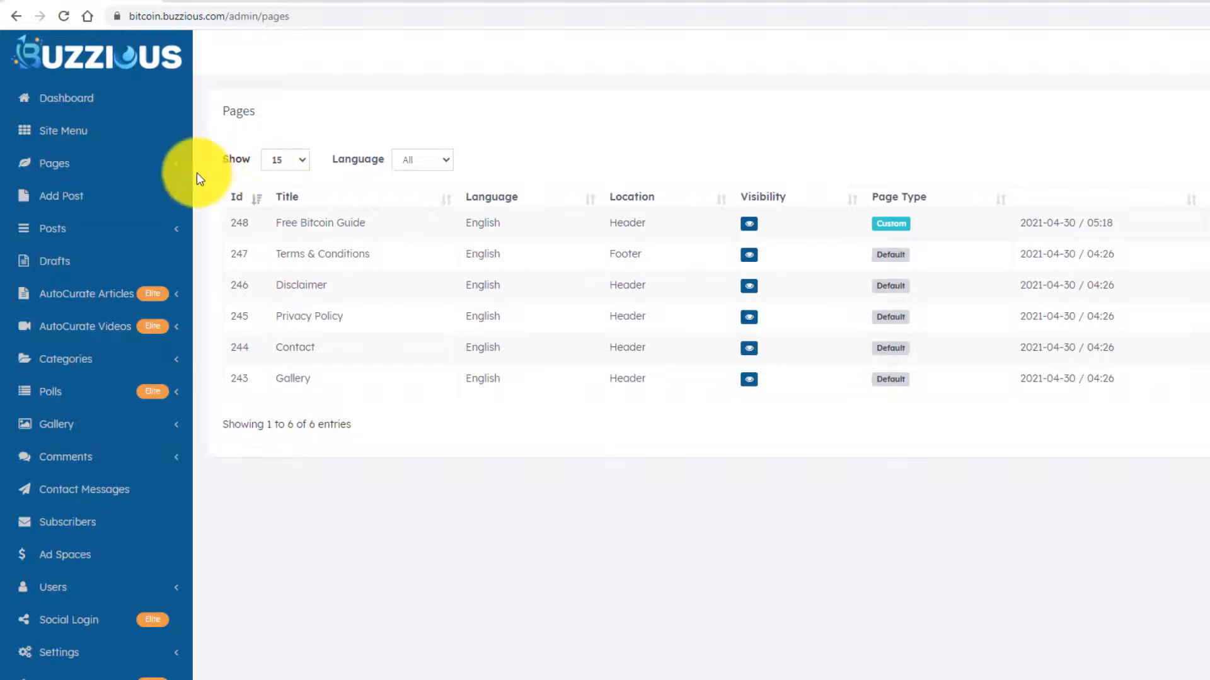
click(174, 201)
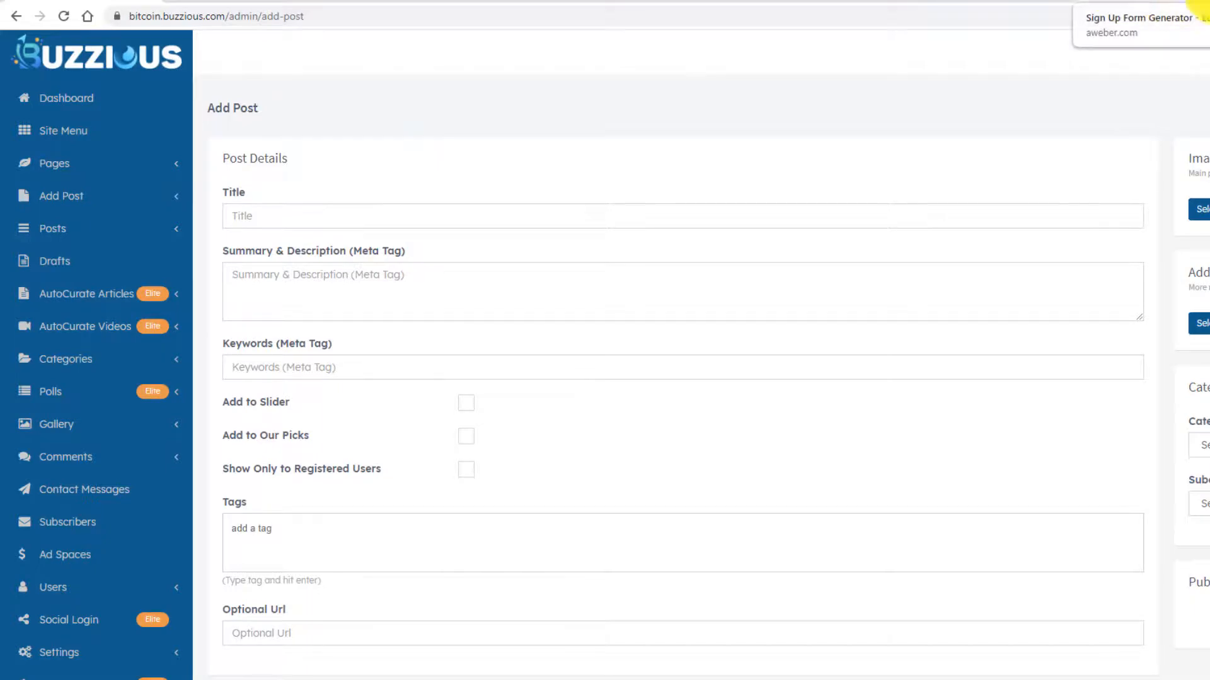
- Search amazon.com for bitcoin products in a new tab
click(1207, 1)
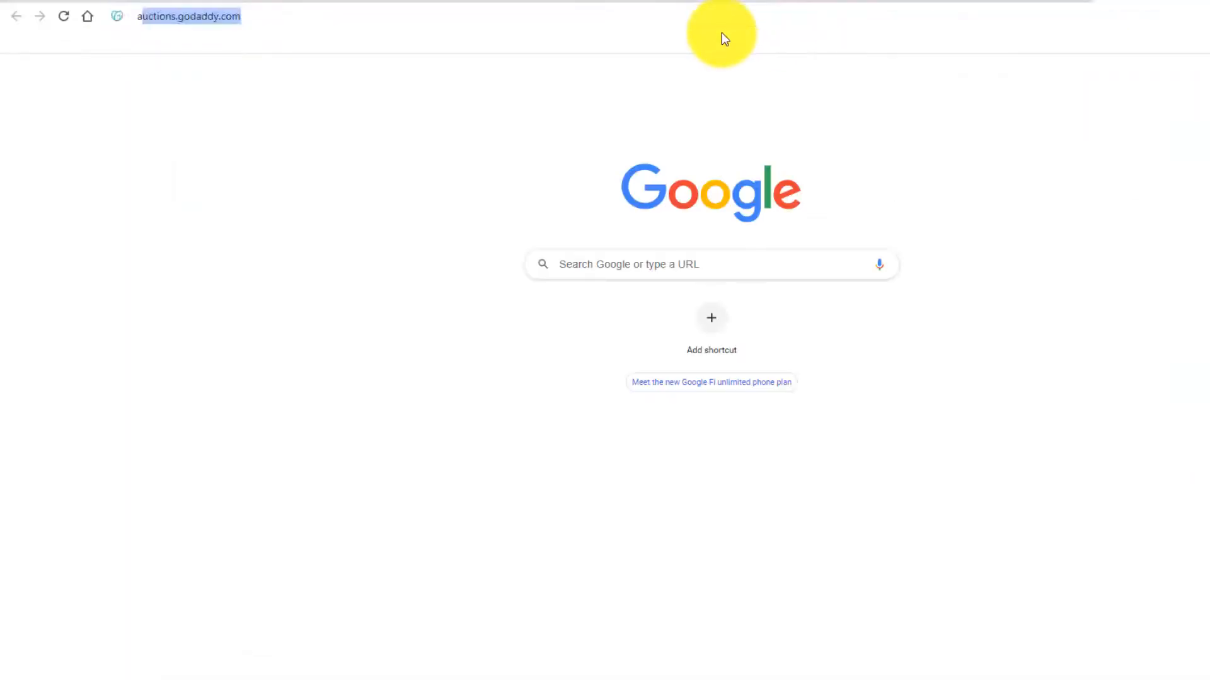
text(amazon.com)
key(Return)
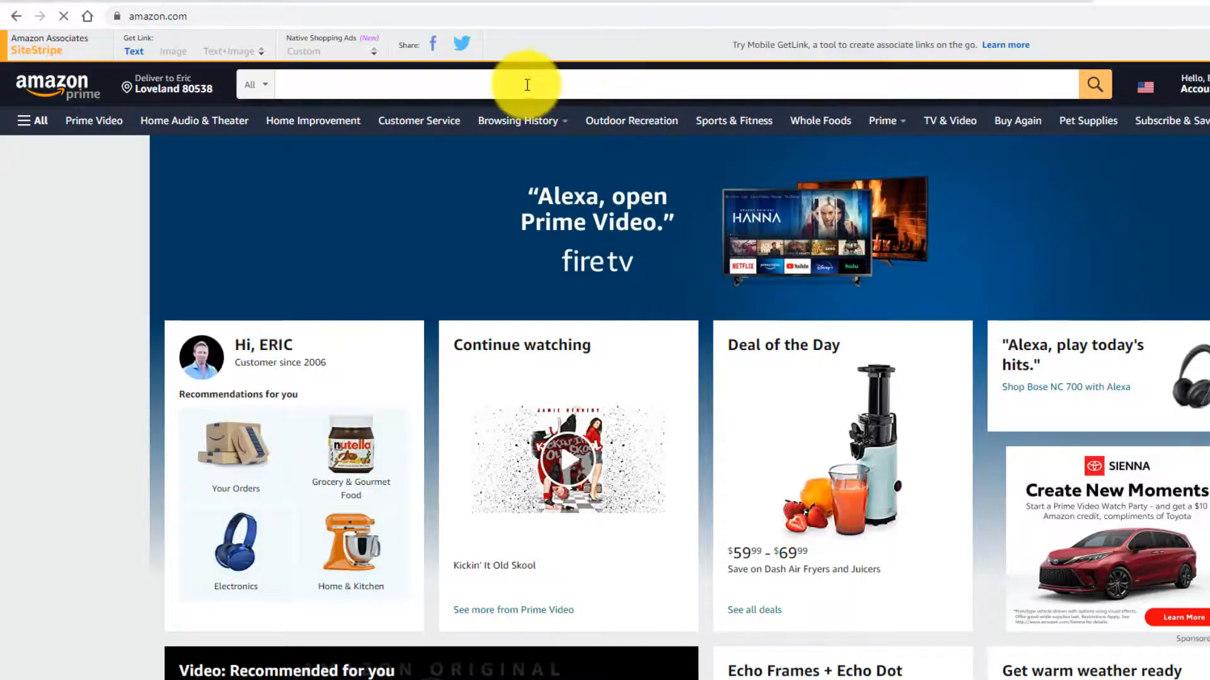
click(528, 85)
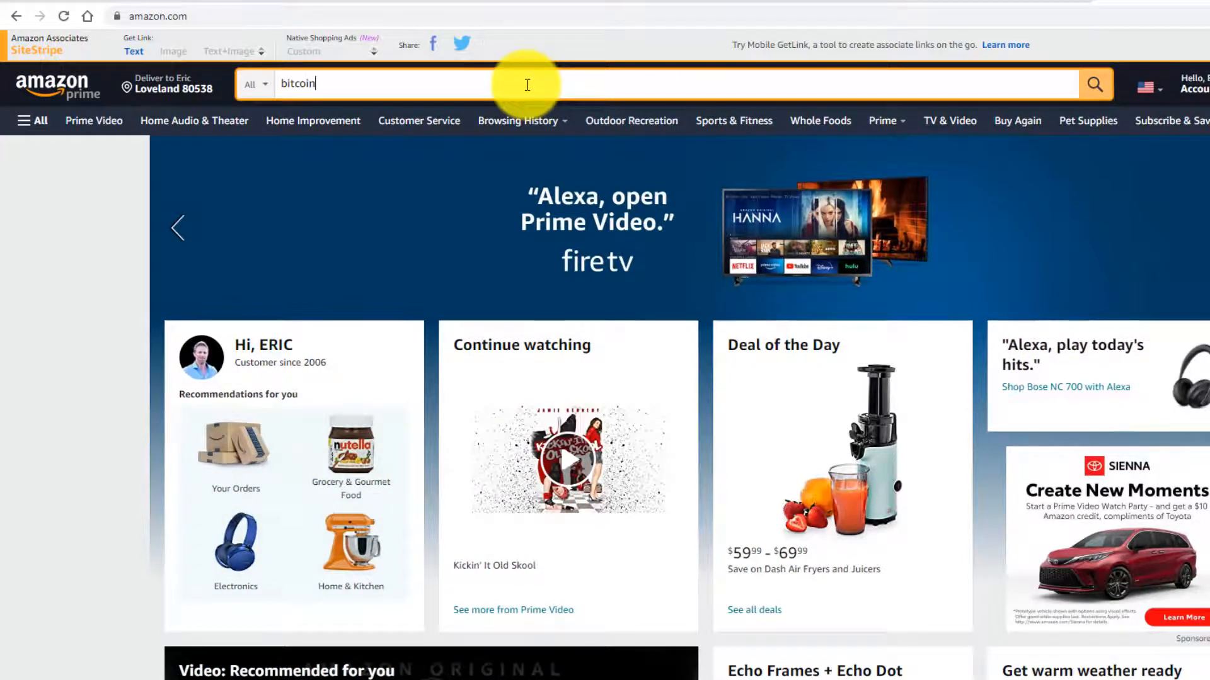
key(Return)
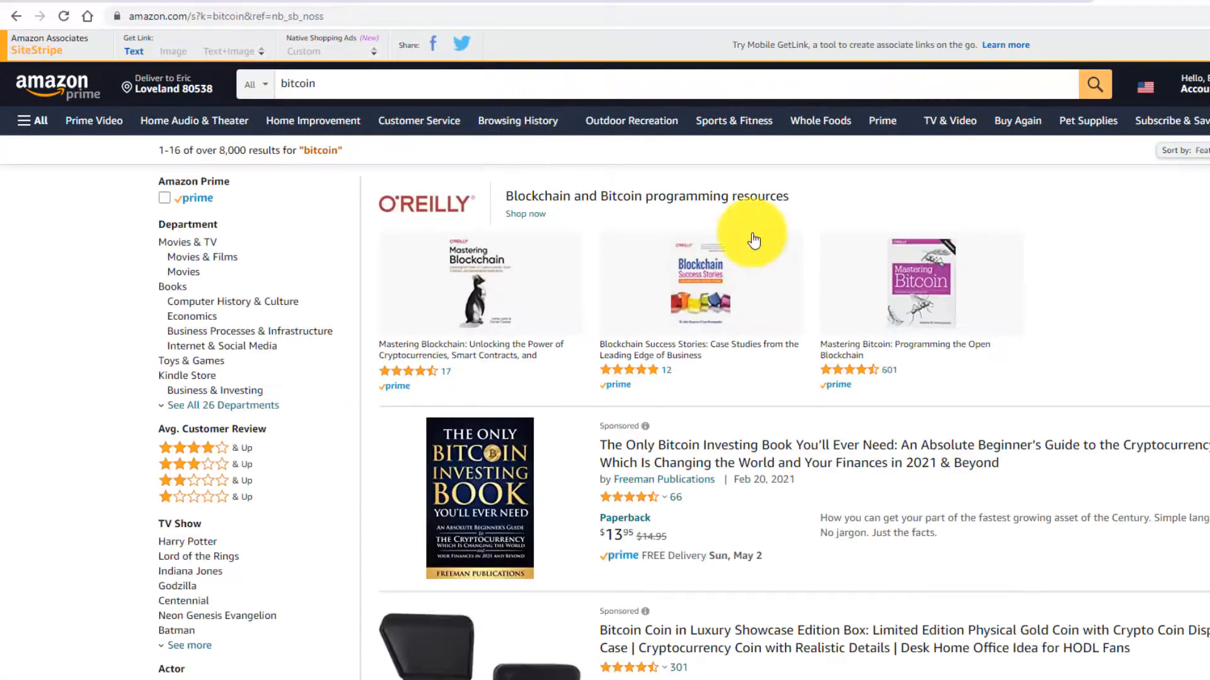
- Open the Bitcoin Commemorative Coin listing and copy its full product title
scroll(888, 341, down, 11)
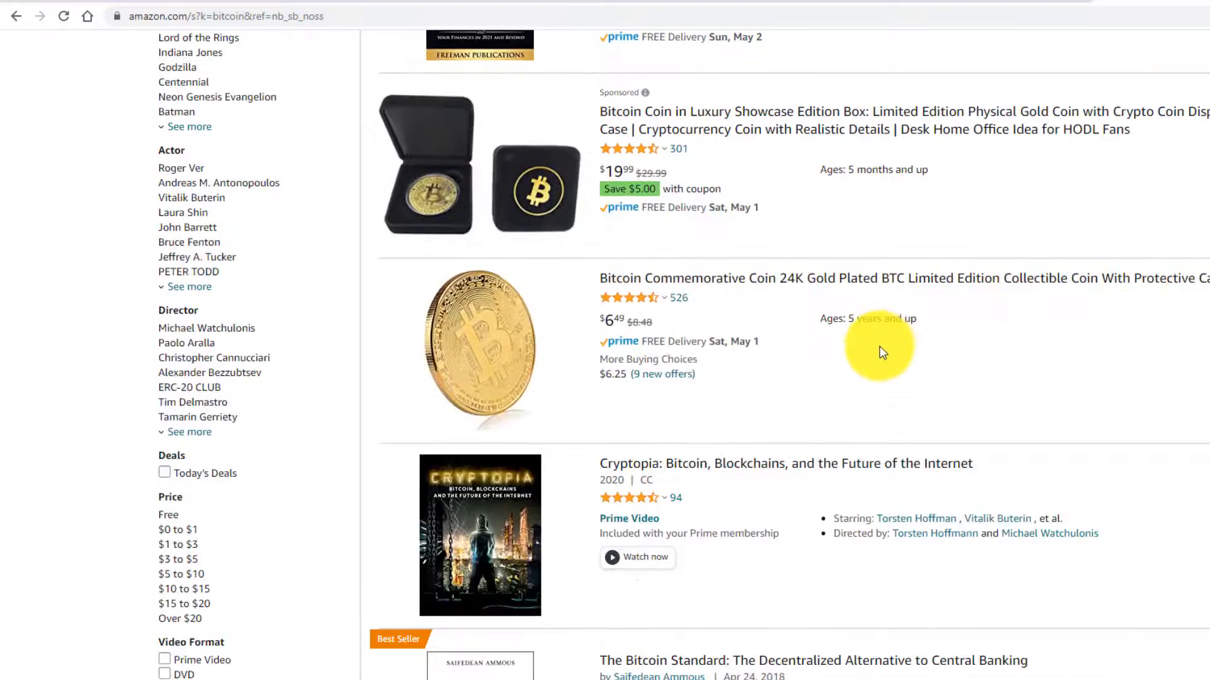
scroll(878, 348, up, 5)
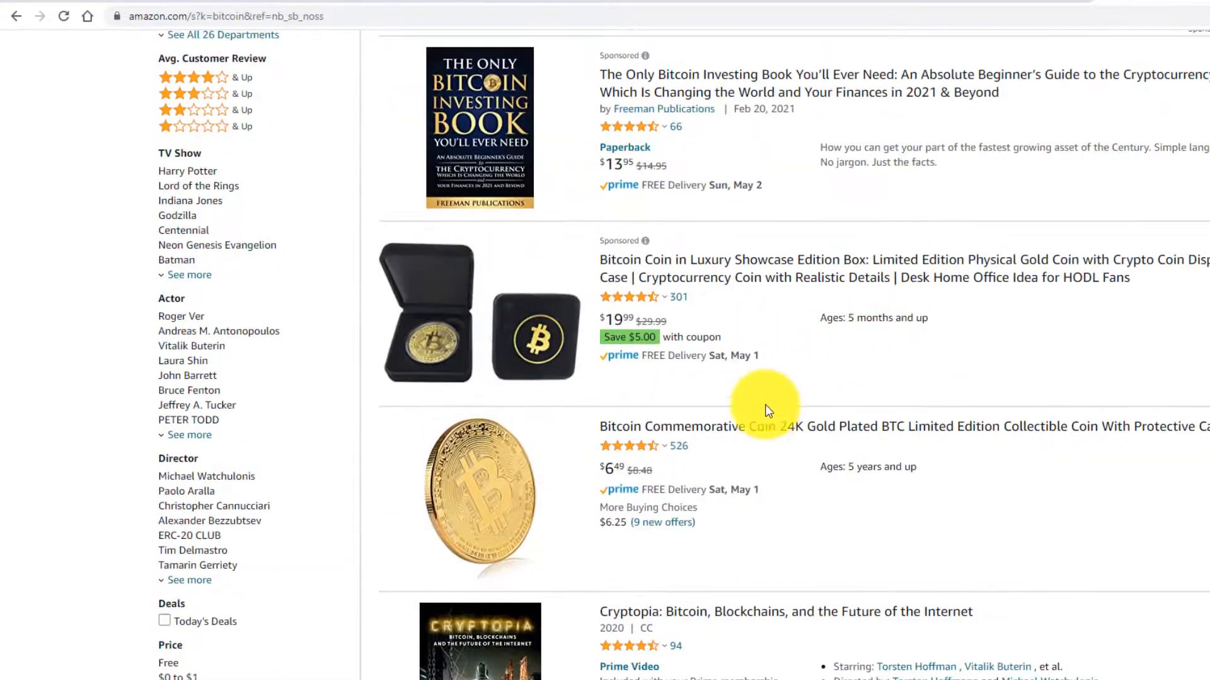
click(749, 433)
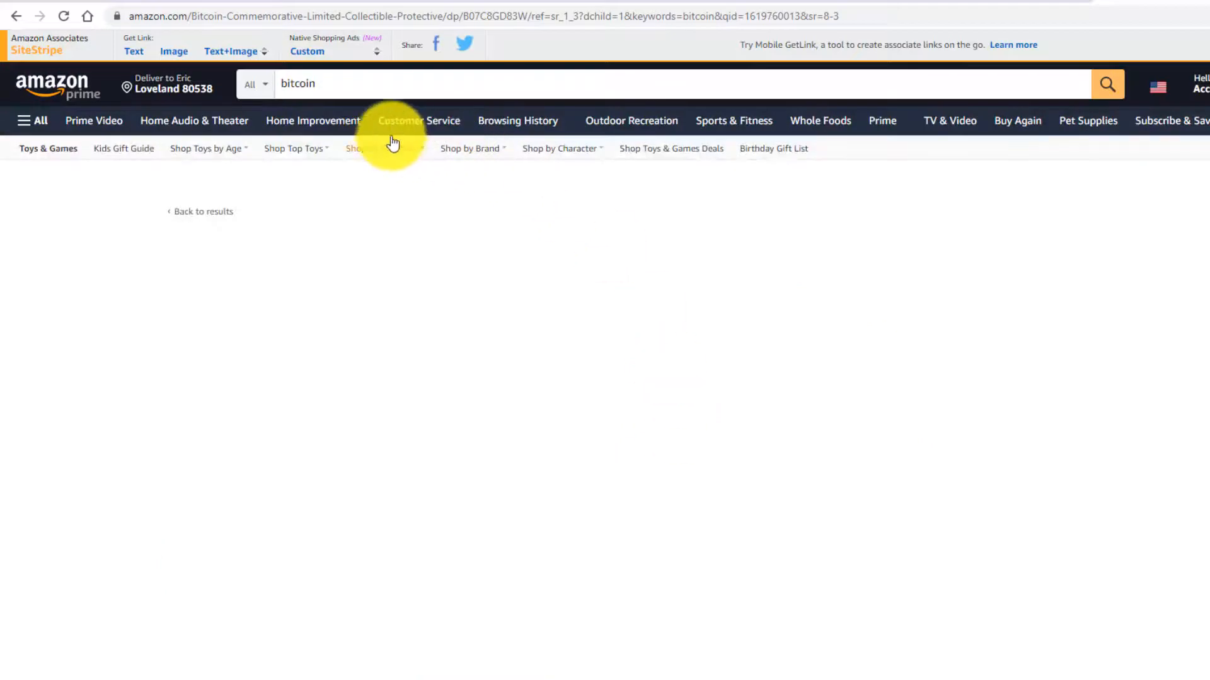
scroll(553, 305, down, 10)
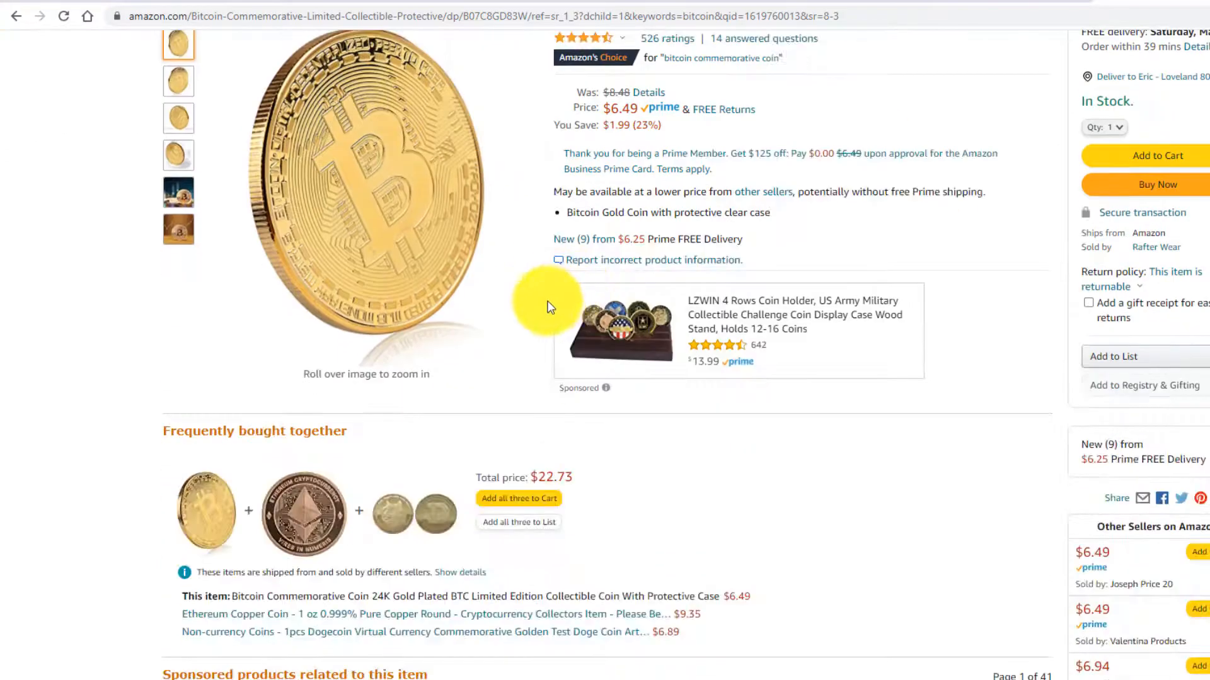
scroll(479, 378, down, 7)
scroll(458, 372, up, 16)
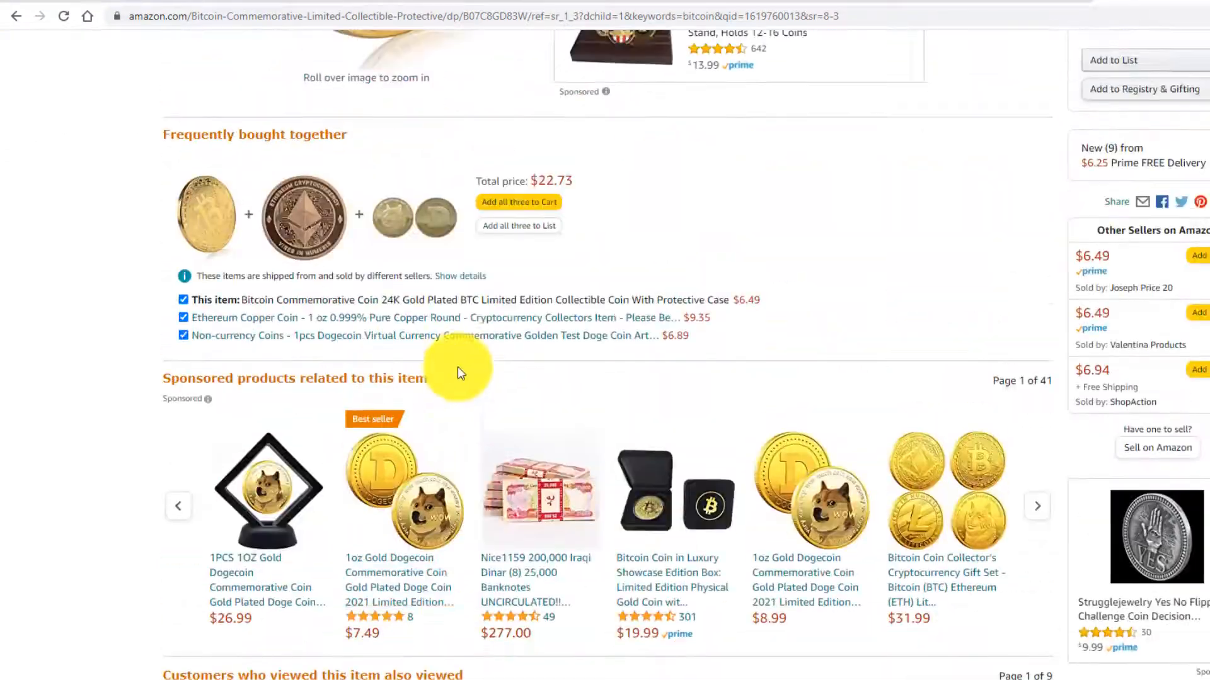
mouse_move(454, 372)
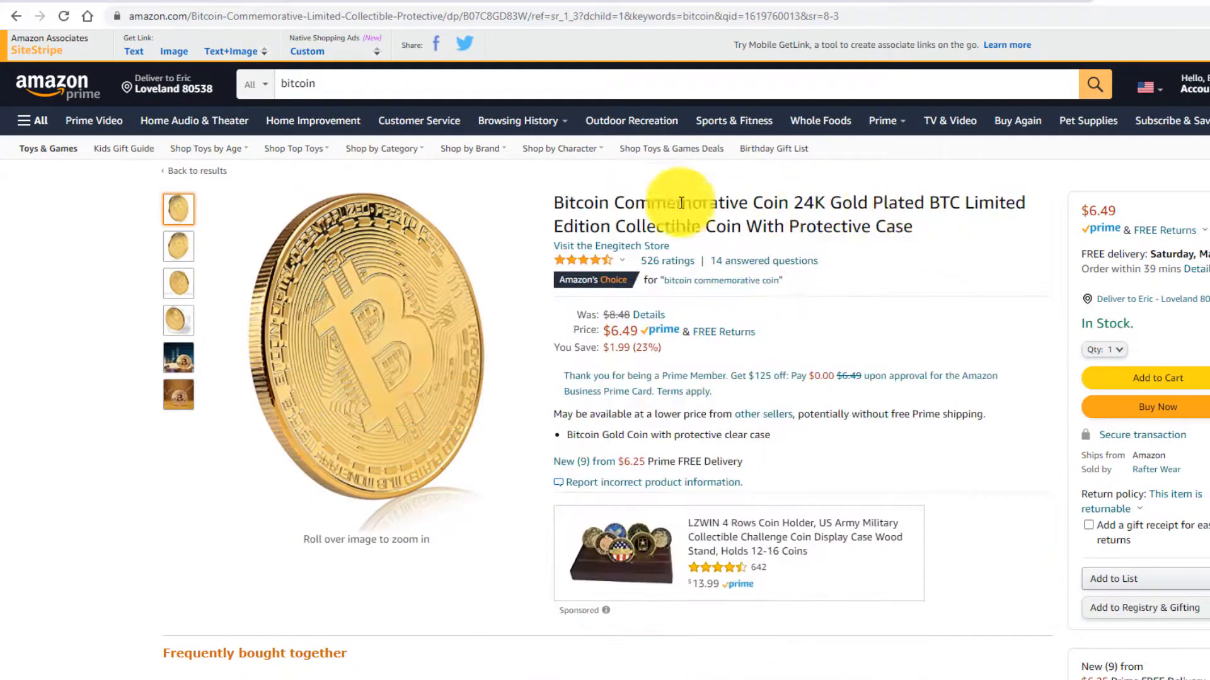
drag(557, 201, 742, 228)
key(ctrl+c)
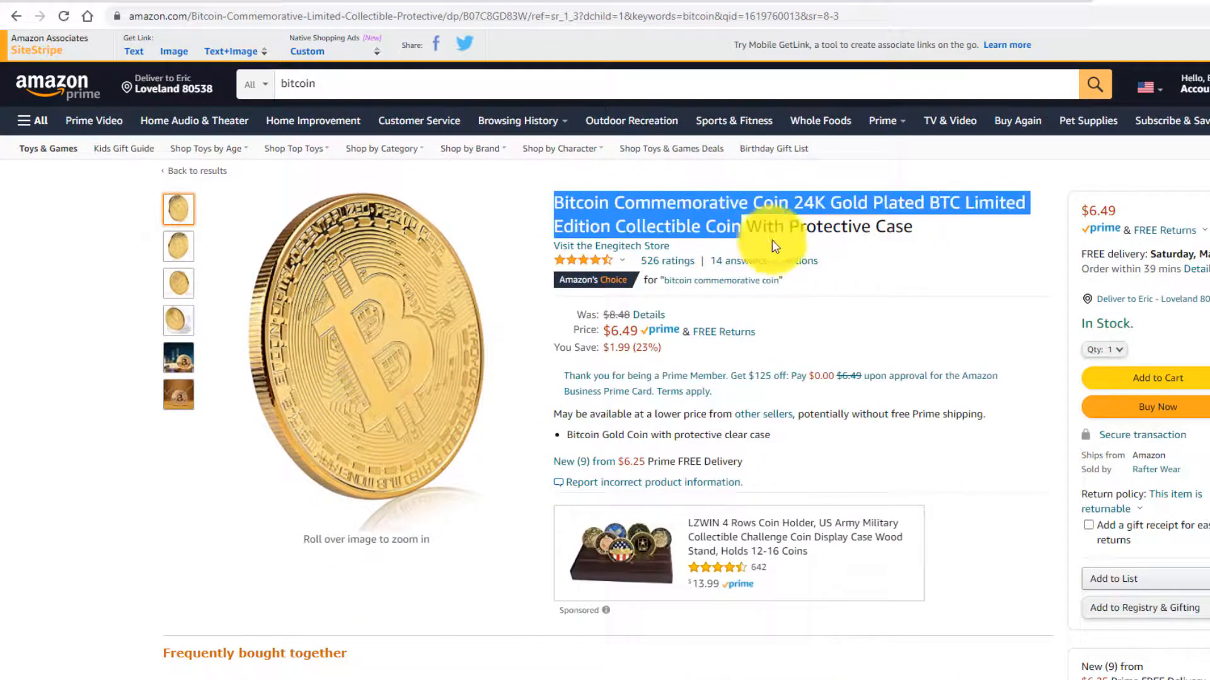
click(61, 0)
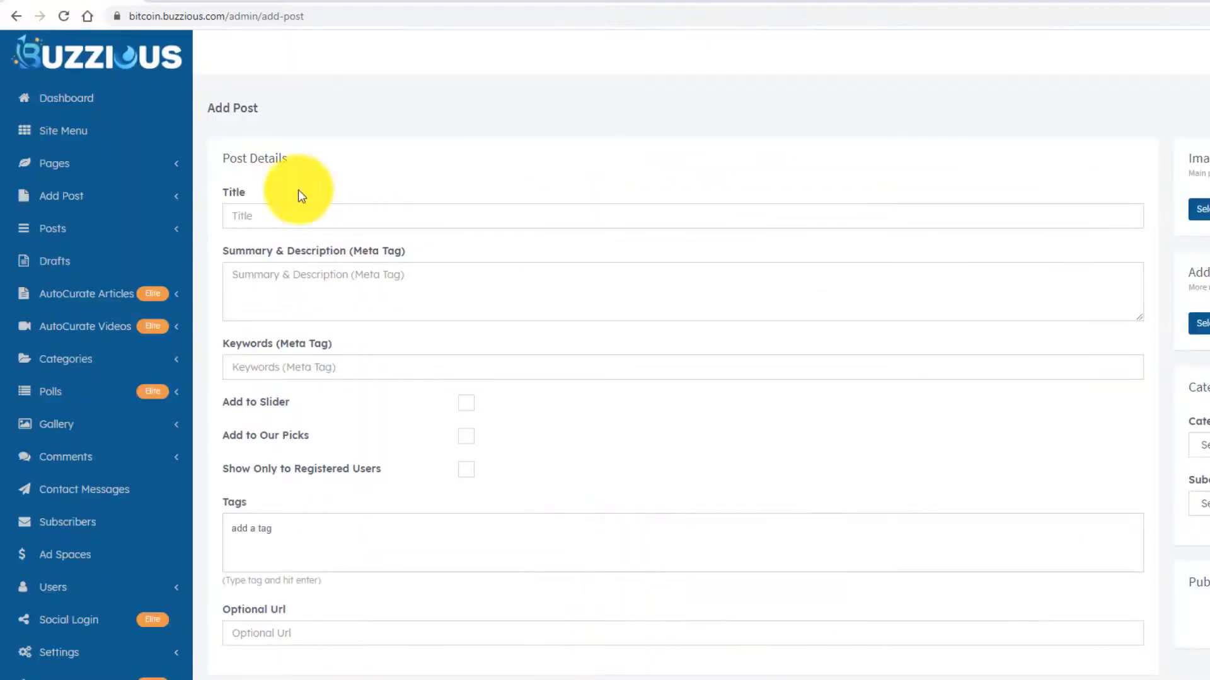
- Paste 'Bitcoin Commemorative Coin 24K Gold Plated BTC Limited Edition Collectible Coin' as the post title
click(289, 207)
key(ctrl+v)
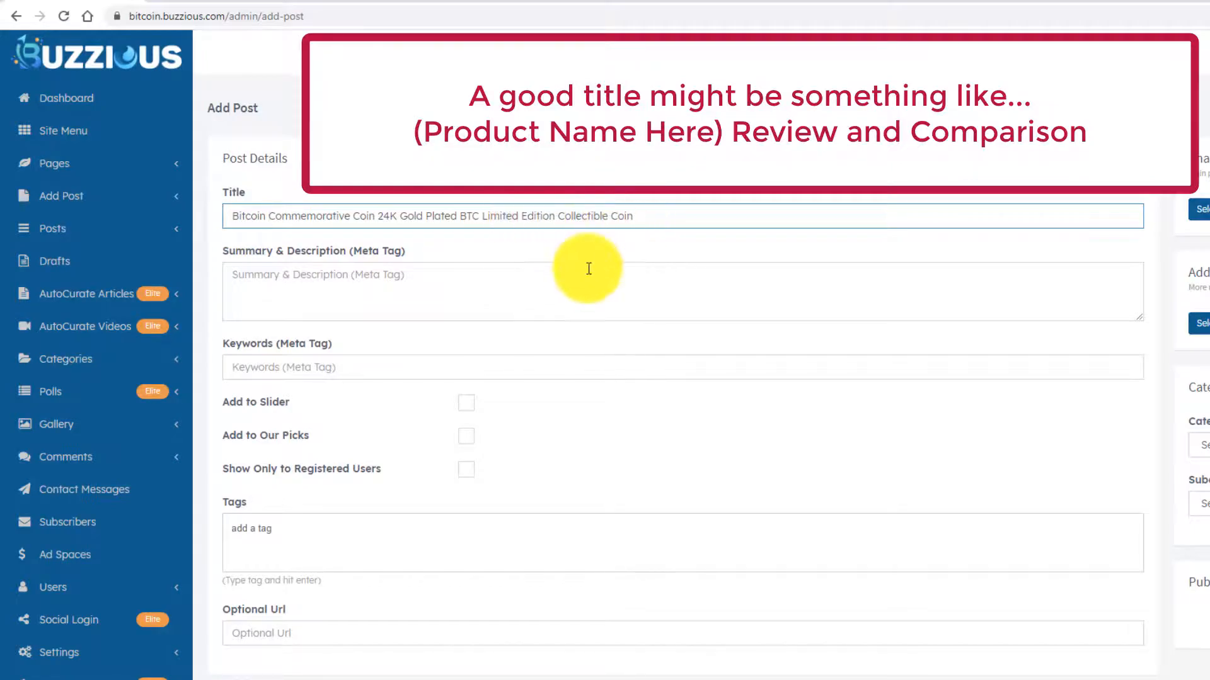
scroll(575, 276, down, 7)
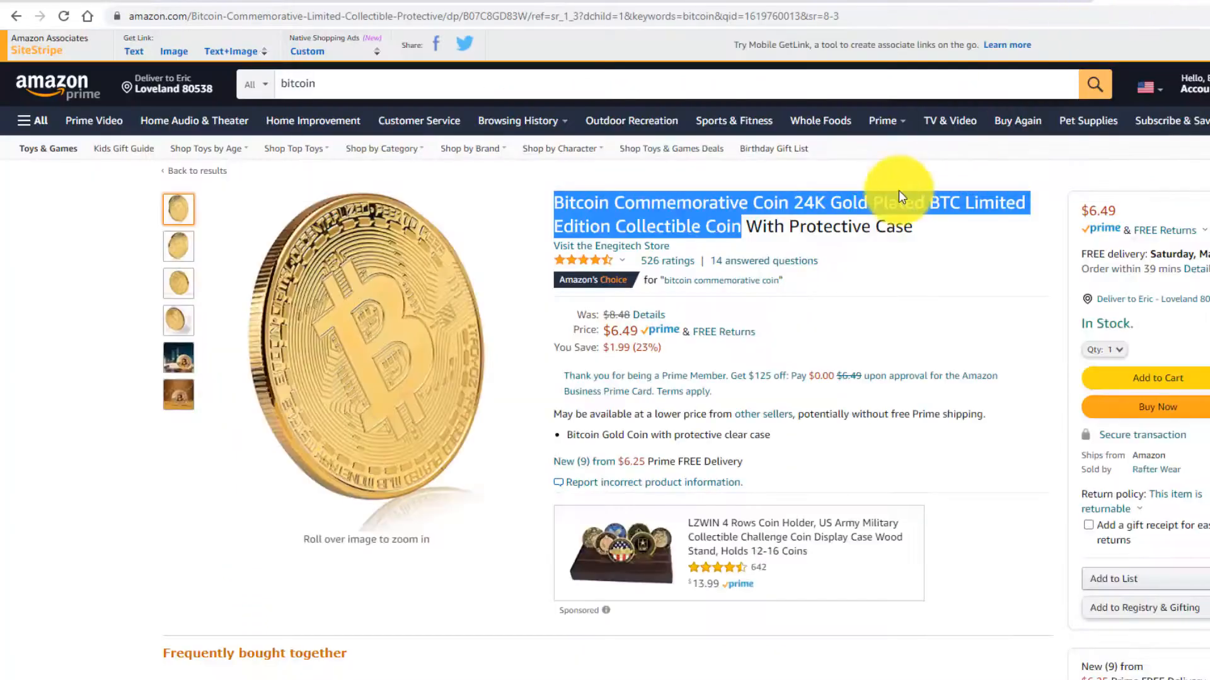
scroll(796, 221, down, 15)
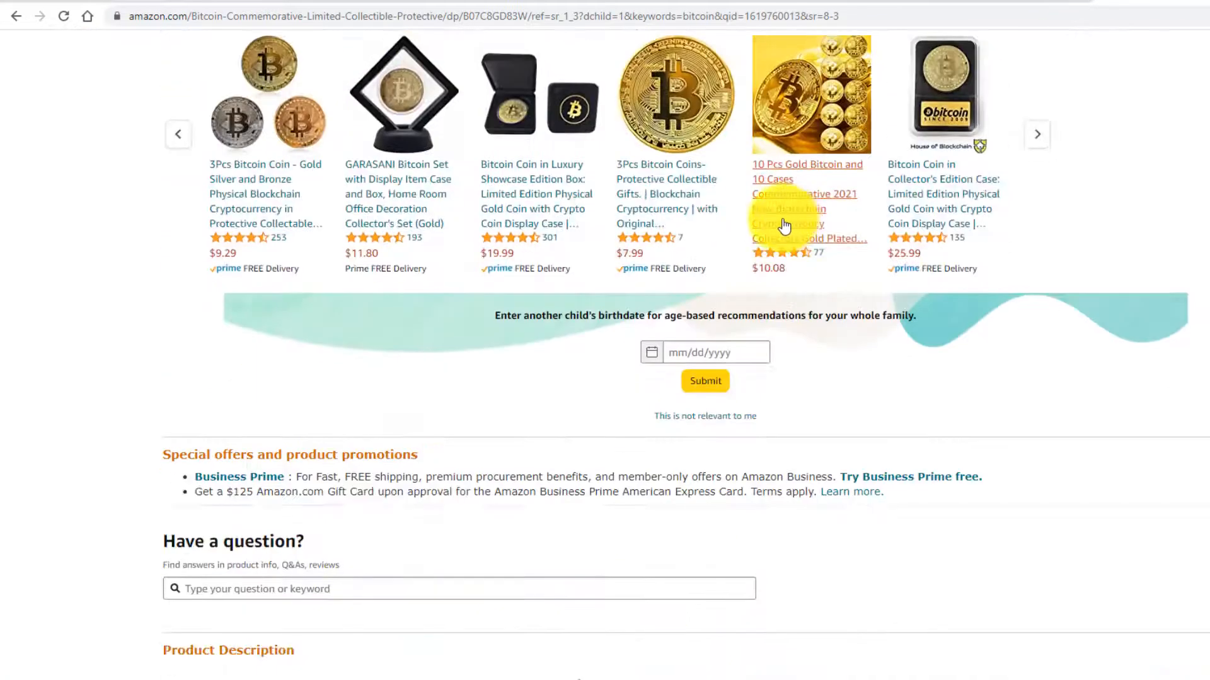
- Copy a customer's three-paragraph Amazon coin review into the post content
scroll(784, 226, down, 20)
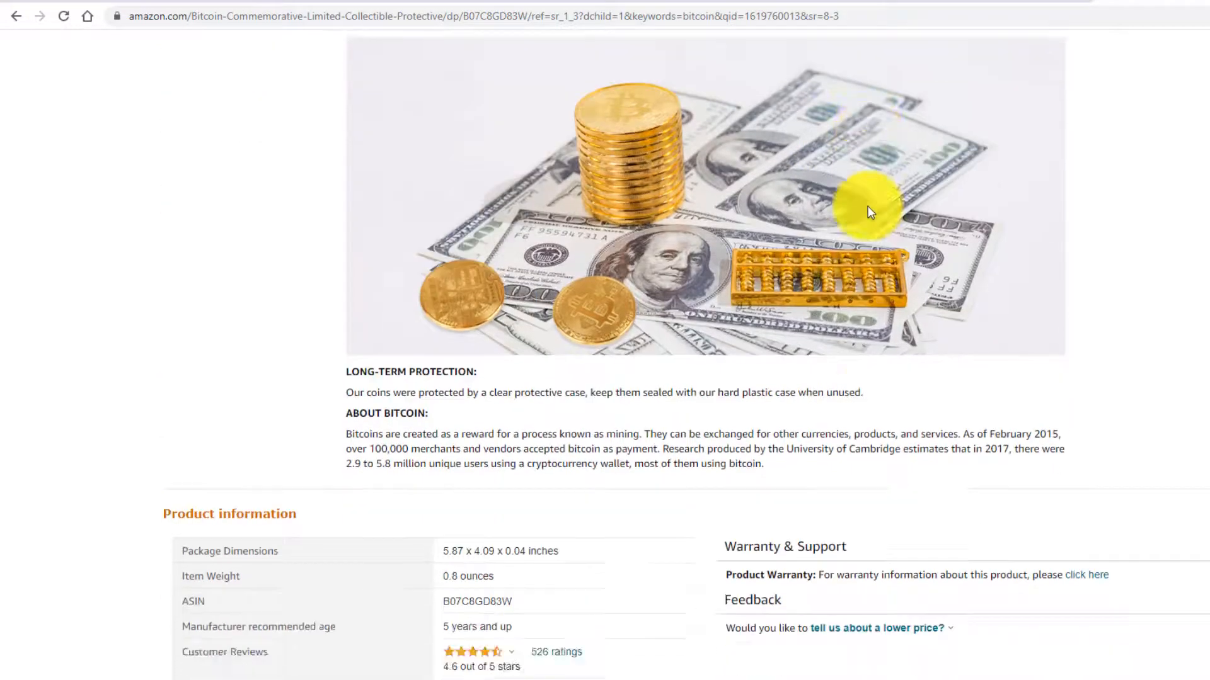
scroll(870, 211, down, 20)
drag(486, 233, 966, 387)
key(ctrl+c)
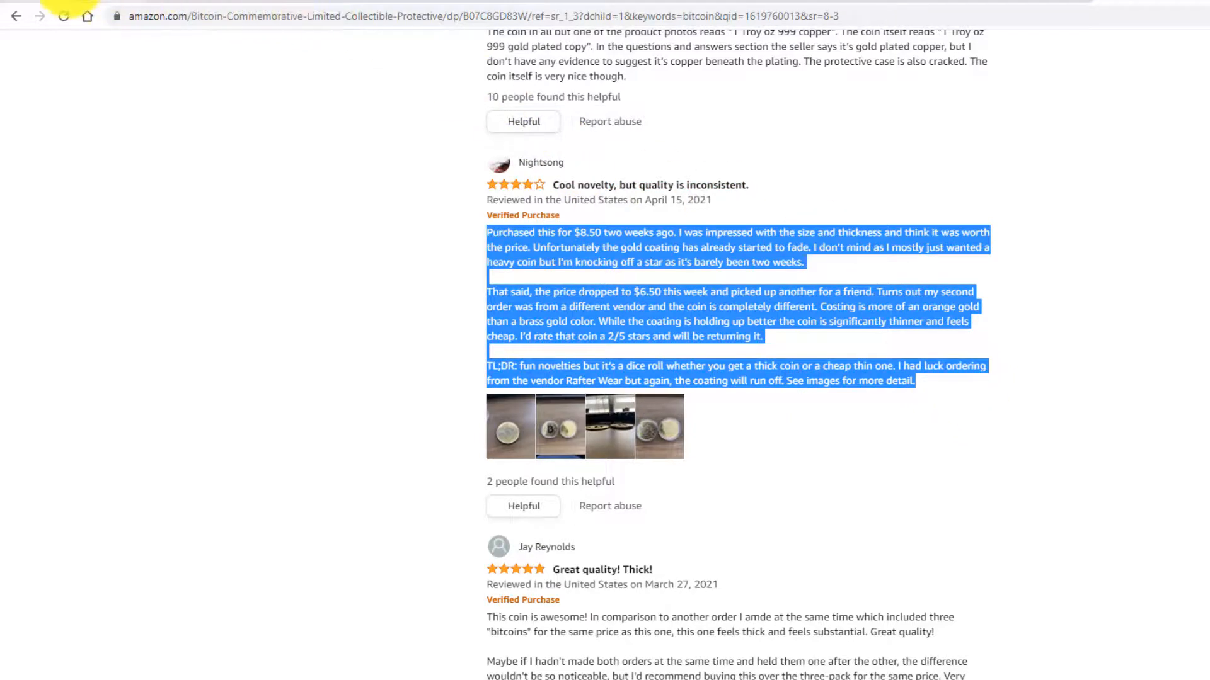
click(71, 1)
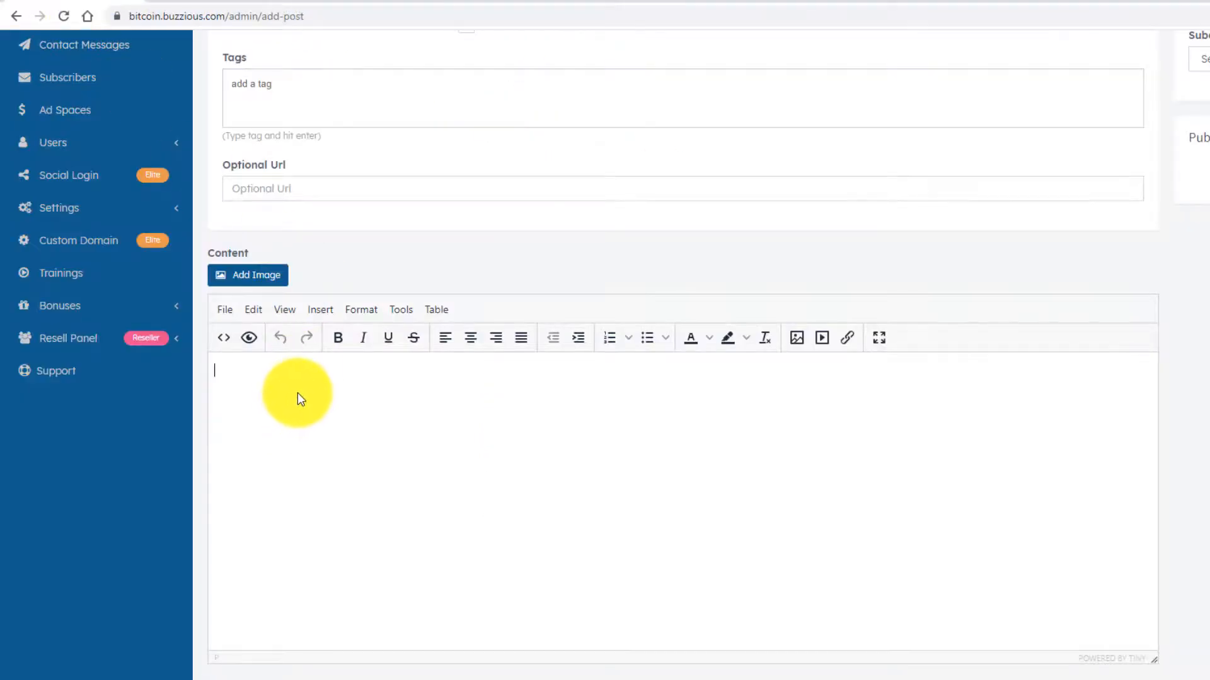
key(ctrl+v)
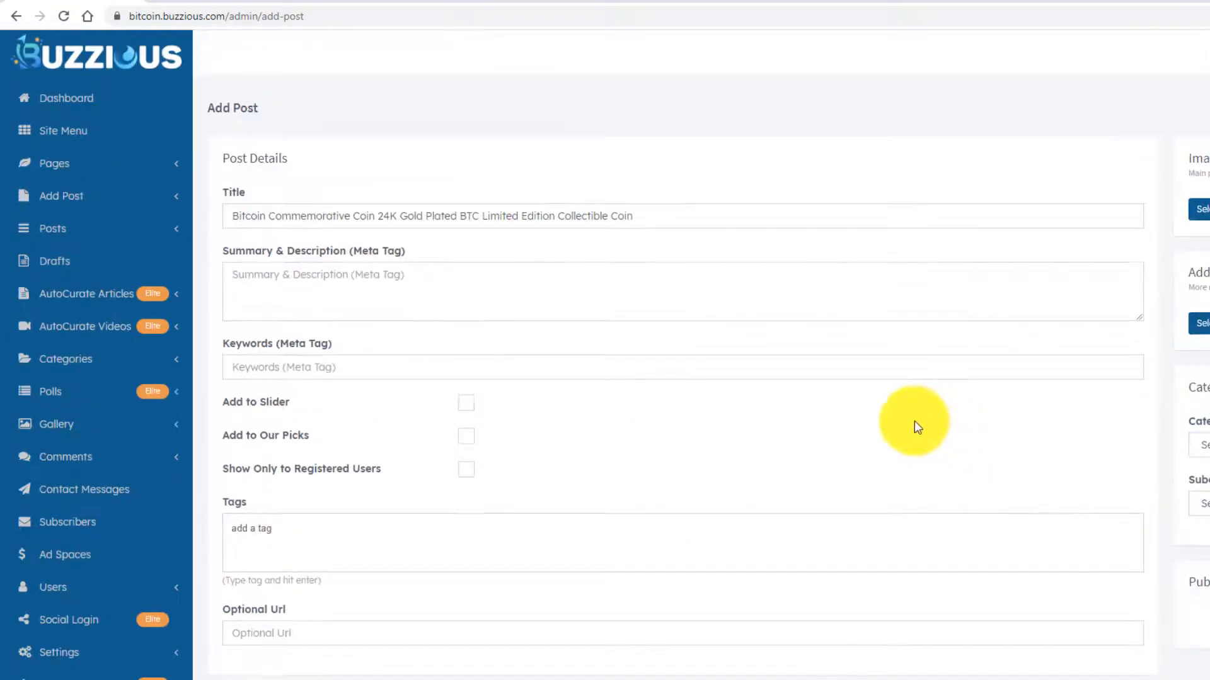
click(1174, 1)
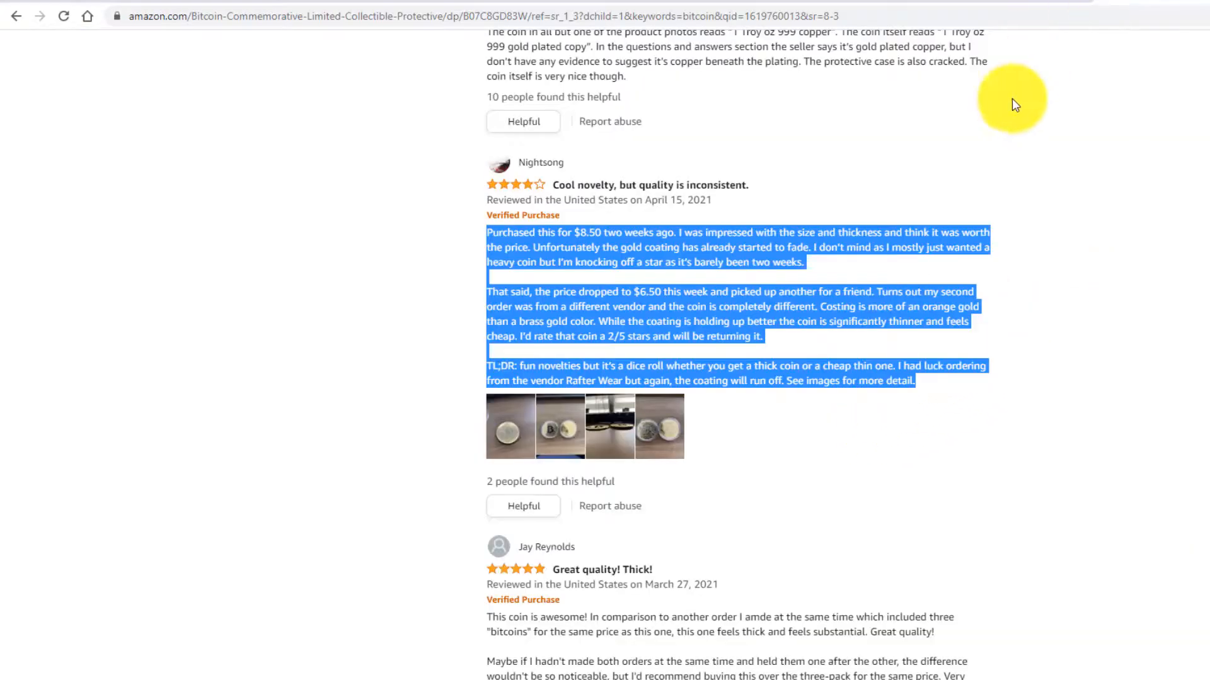
scroll(1073, 252, up, 5)
scroll(1073, 260, up, 15)
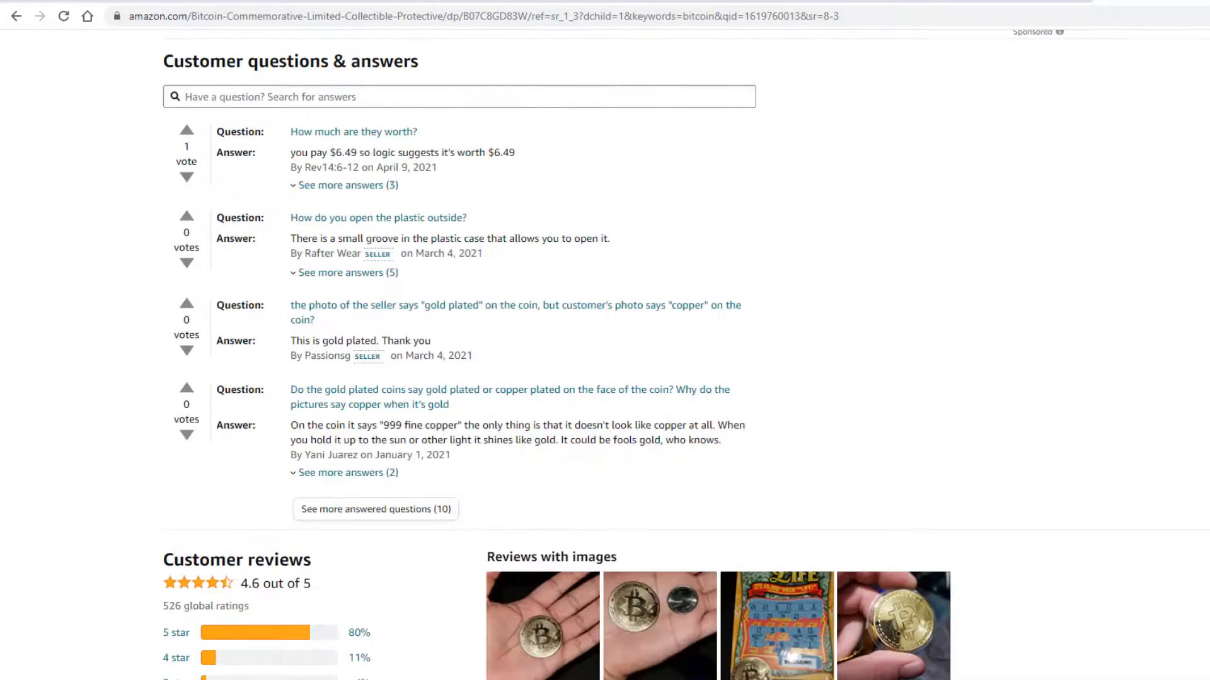
scroll(605, 353, up, 15)
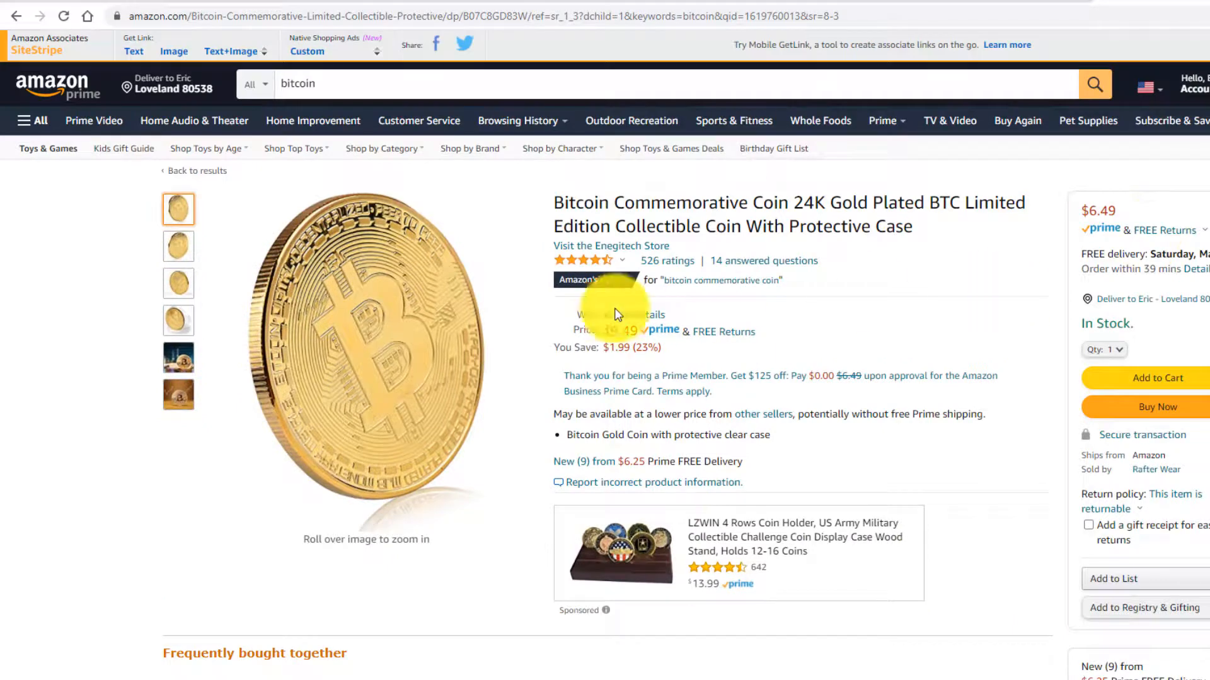
- Save the enlarged gold coin product photo as a JPG in Downloads
right_click(359, 319)
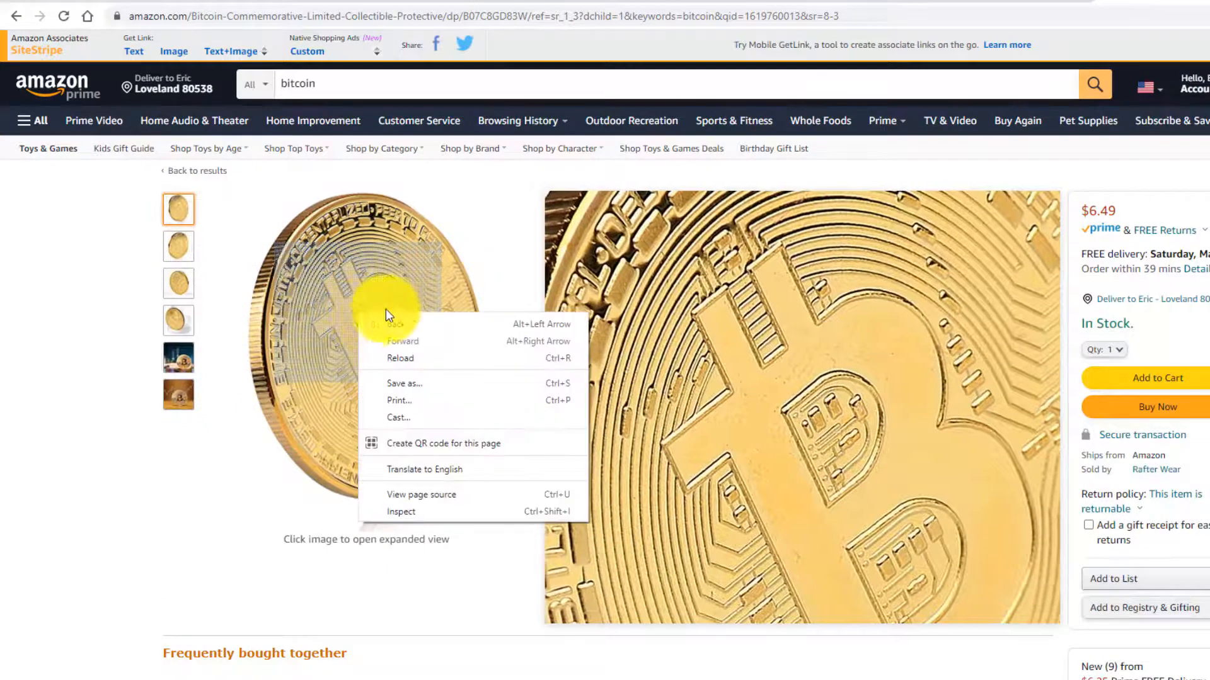
click(683, 330)
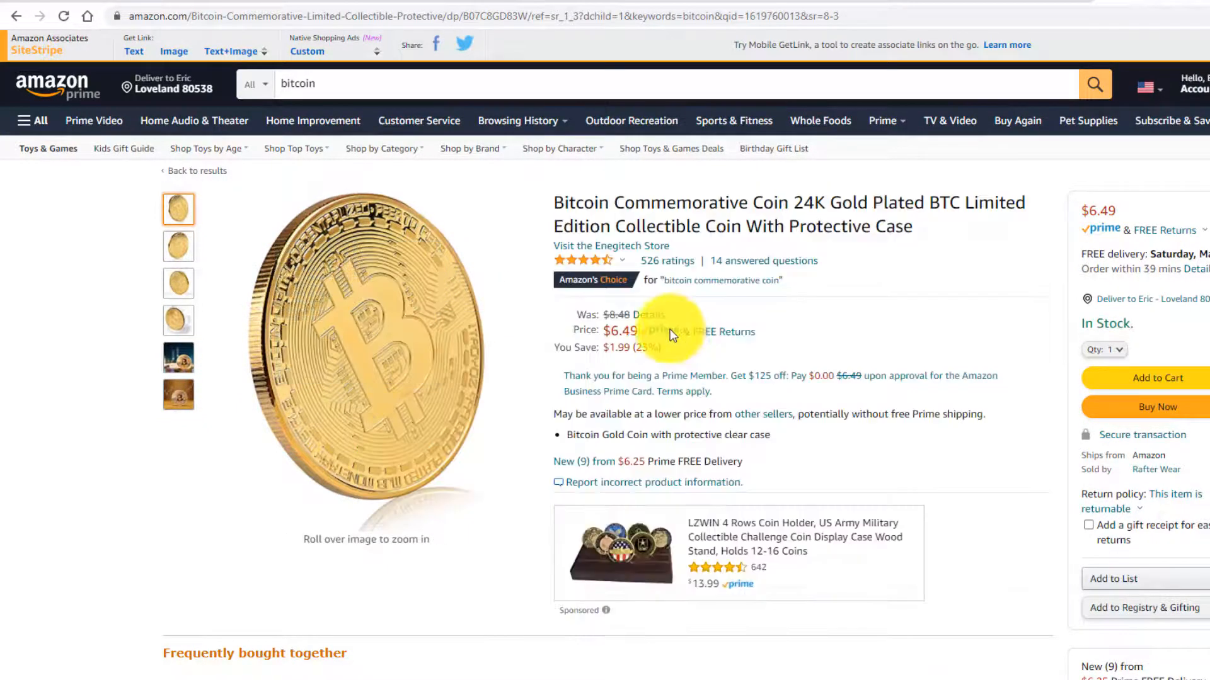
right_click(672, 329)
click(416, 323)
click(415, 332)
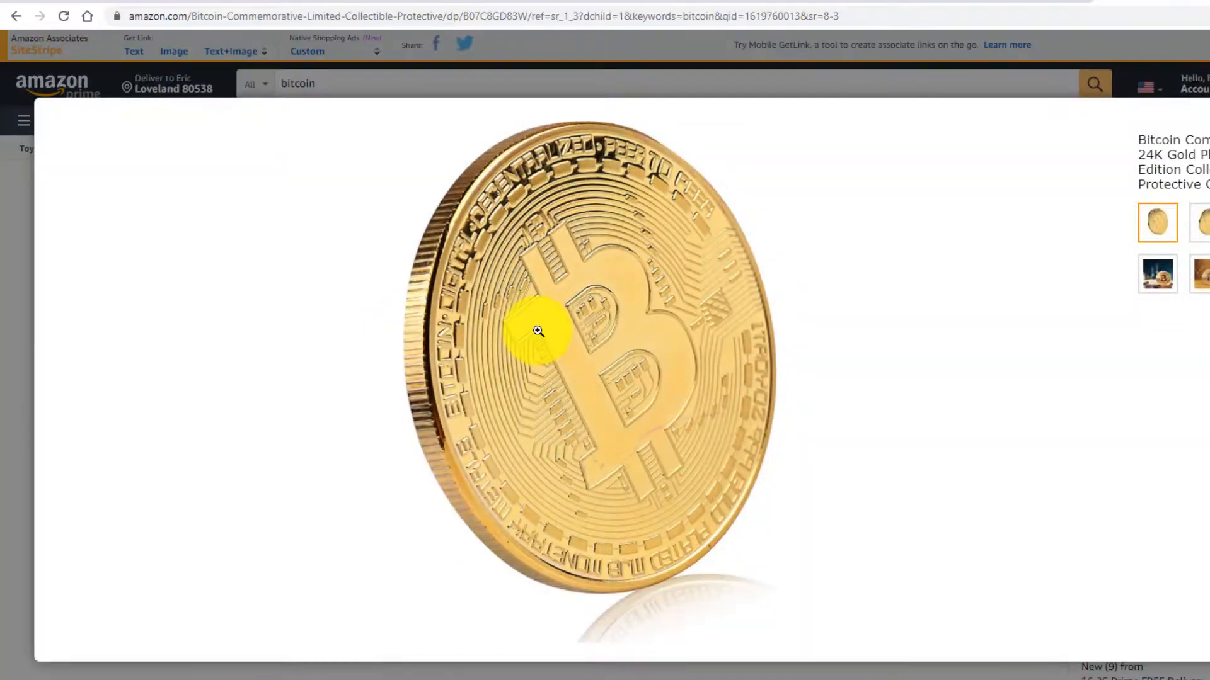
right_click(535, 330)
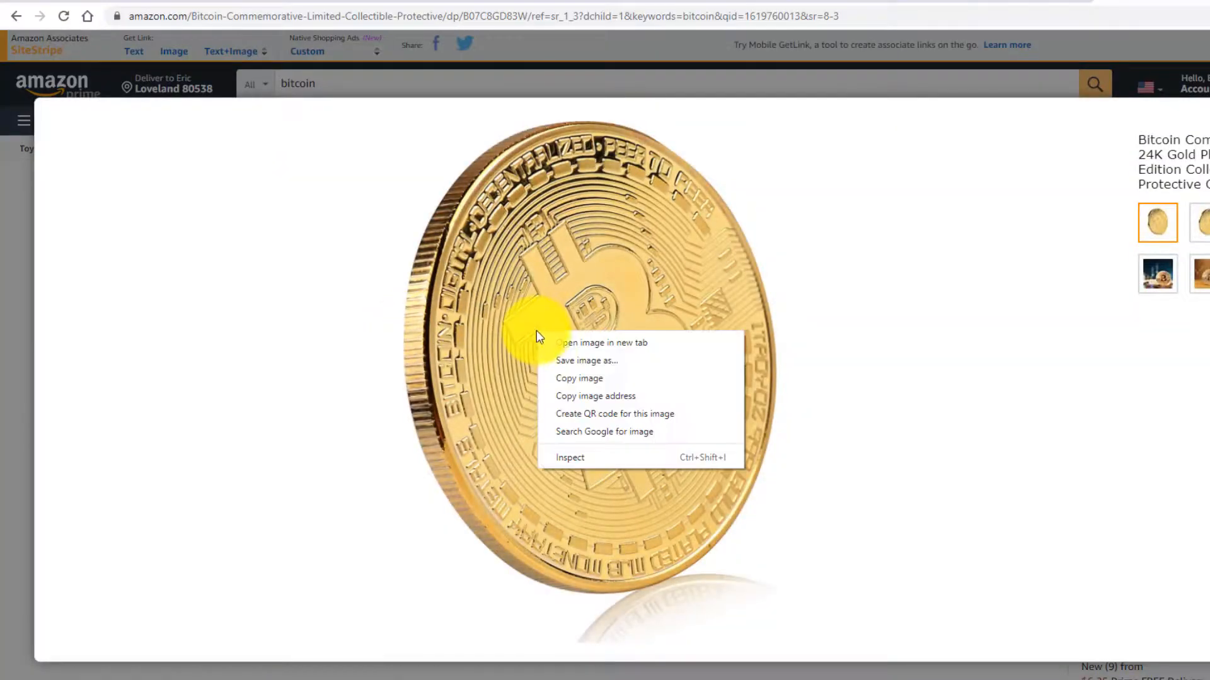
click(575, 360)
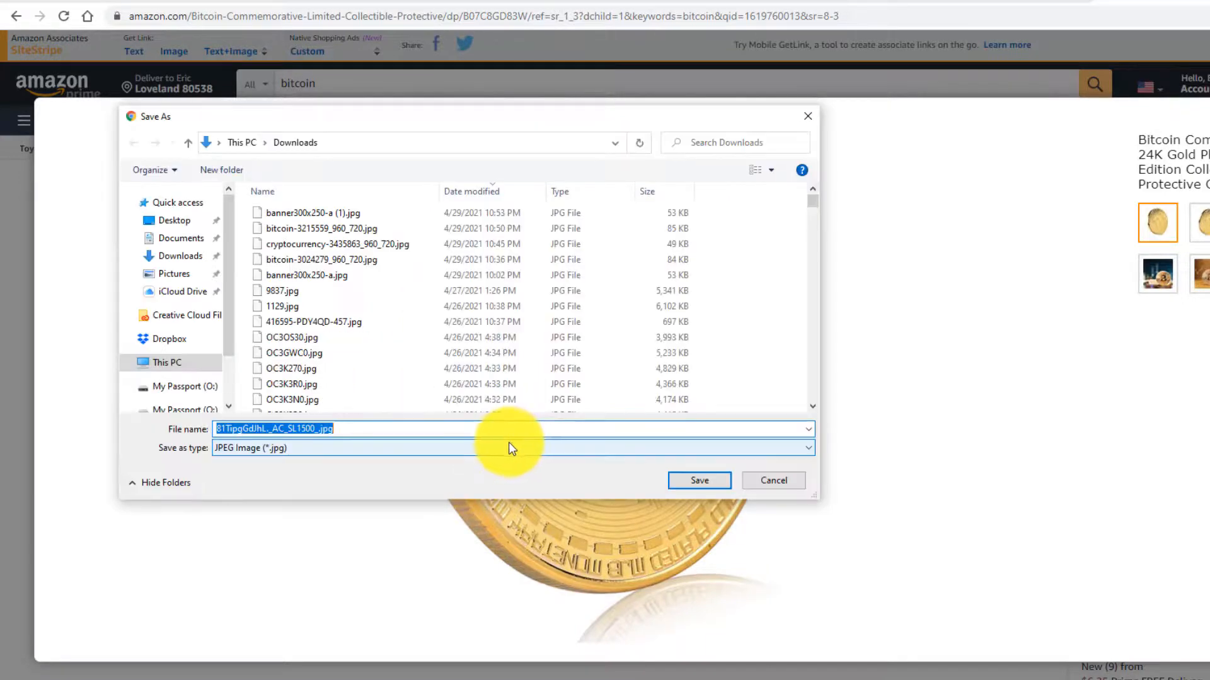
click(697, 478)
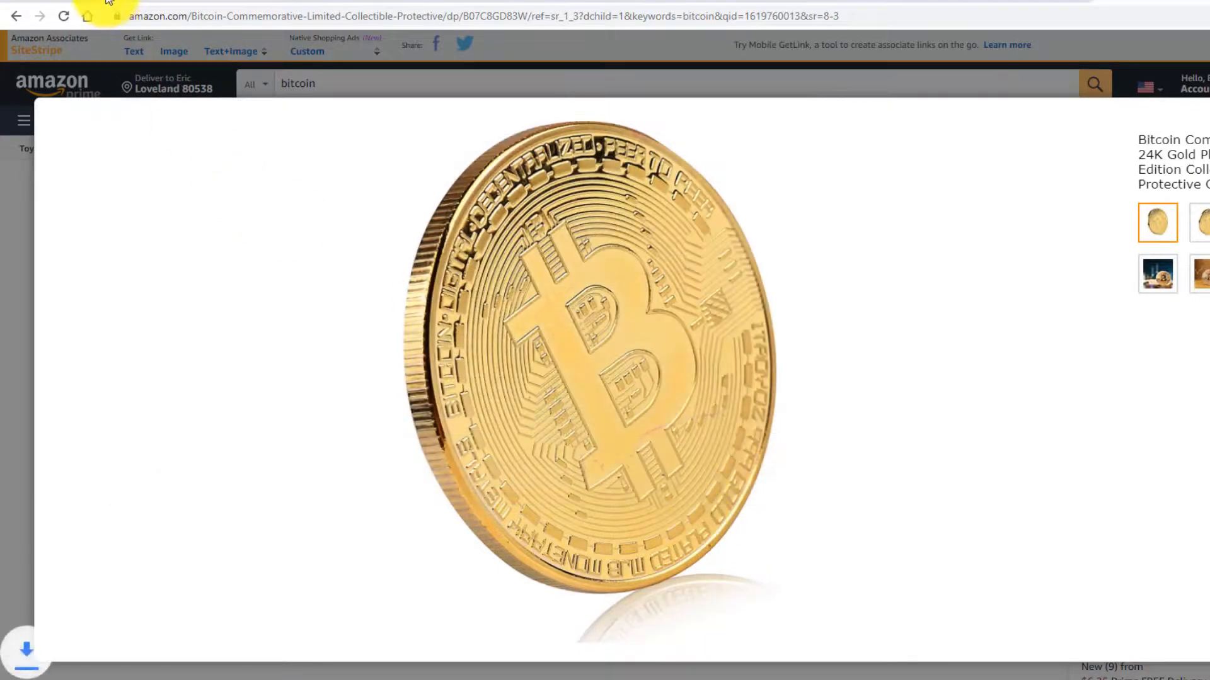
click(71, 2)
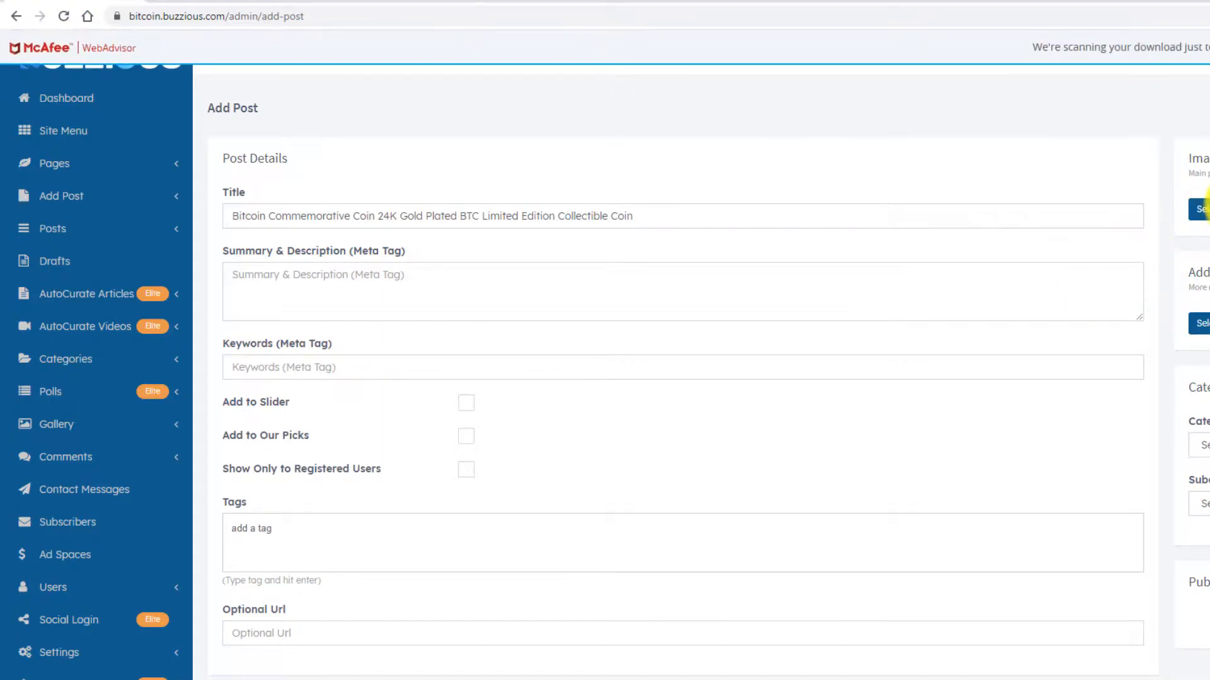
- Upload the downloaded coin photo and set it as the post's main image
click(1202, 209)
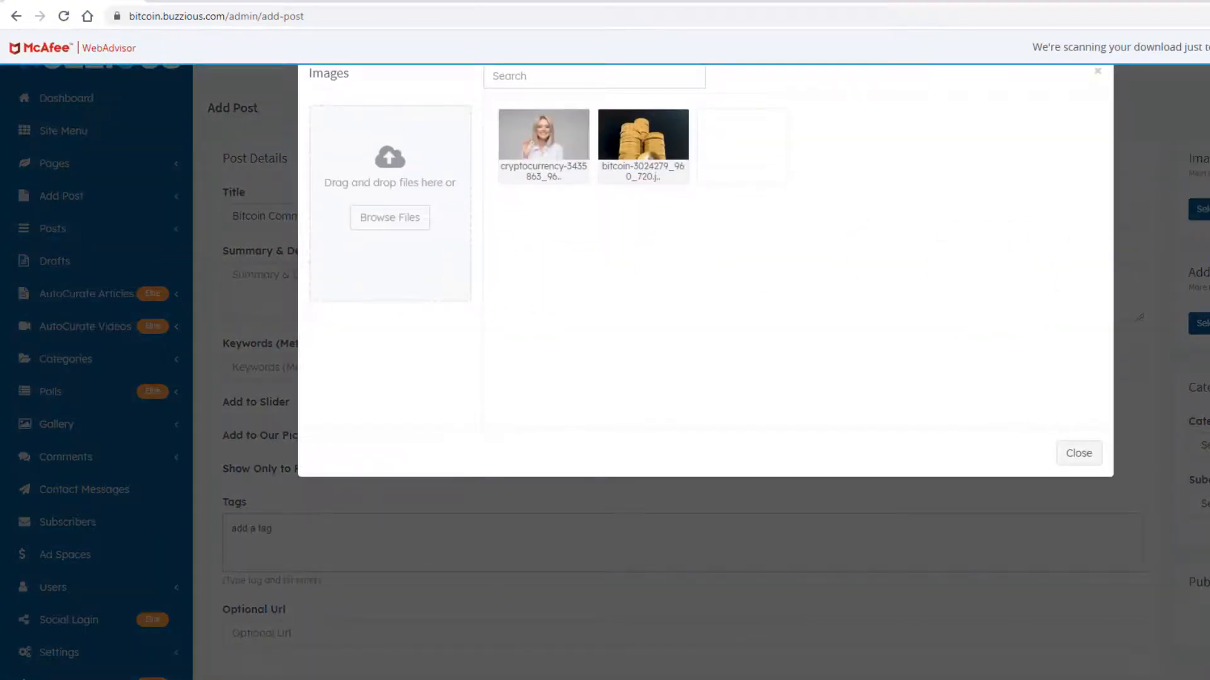
drag(1, 305, 391, 204)
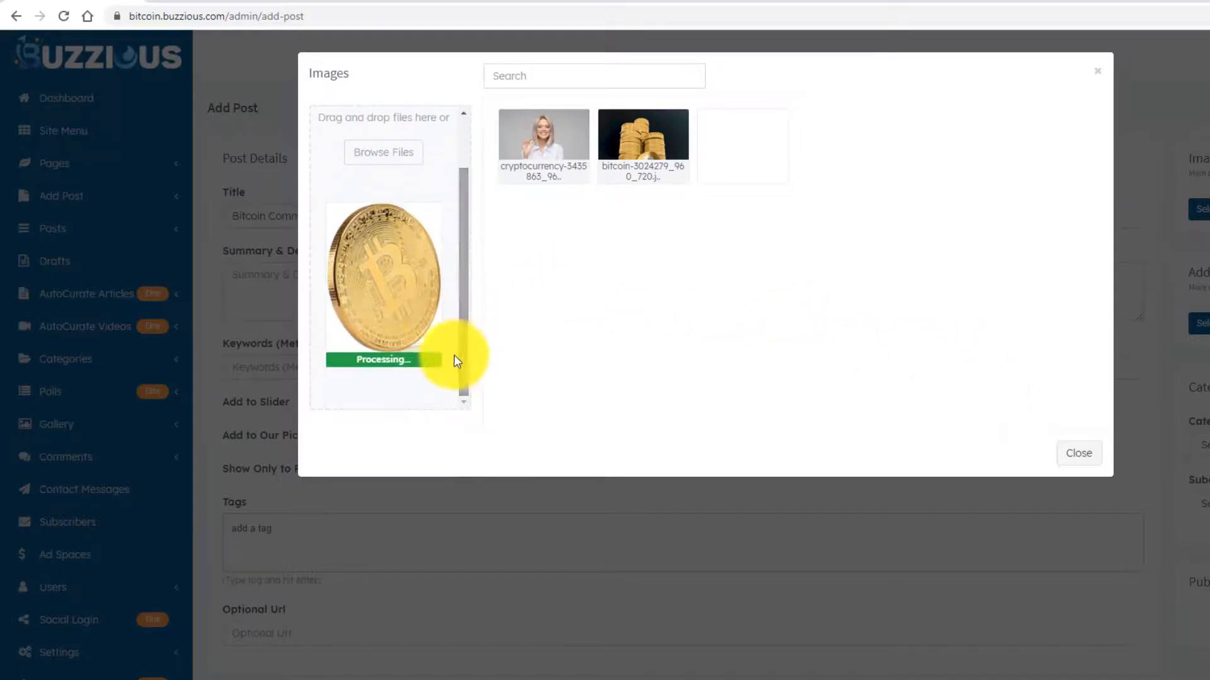
click(542, 138)
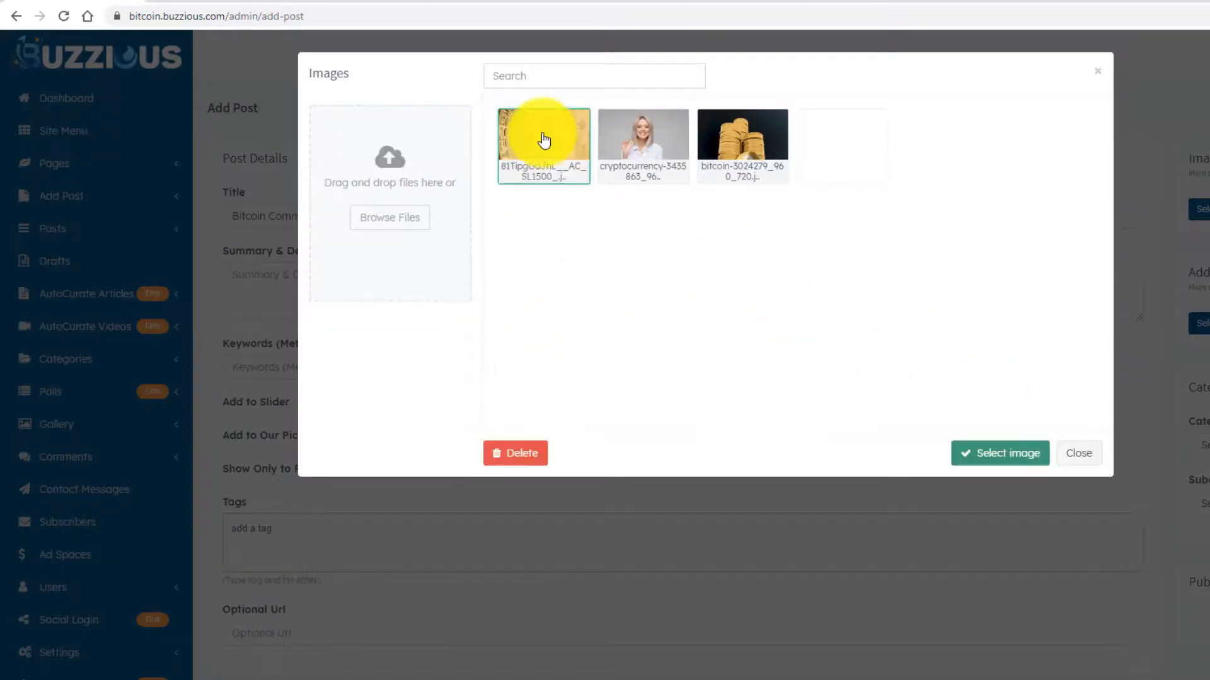
click(1000, 454)
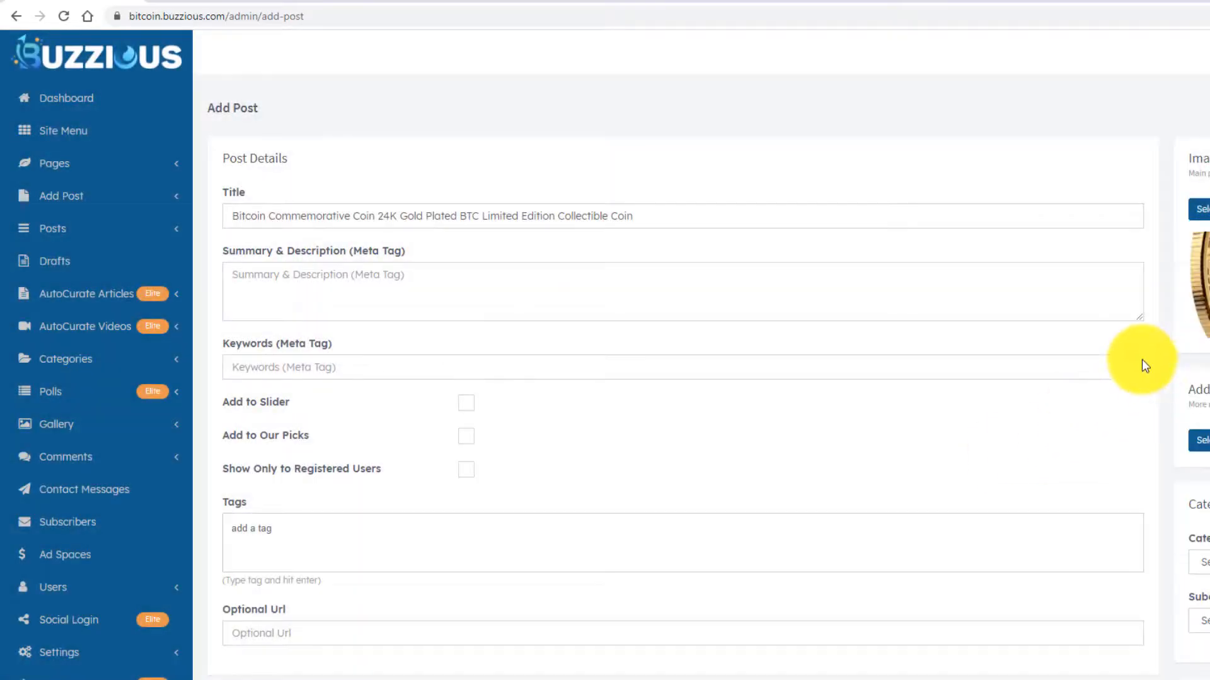
scroll(683, 378, down, 3)
scroll(909, 370, down, 4)
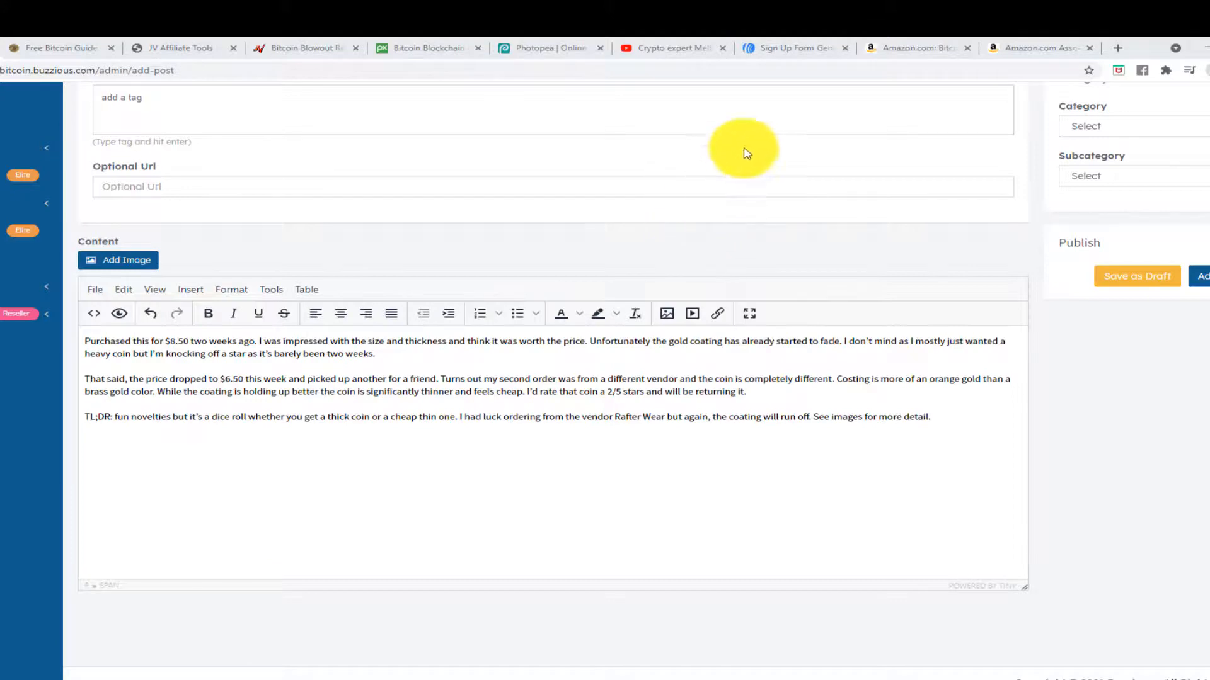
- Open Product Linking > Product Links in Amazon Associates
click(1039, 53)
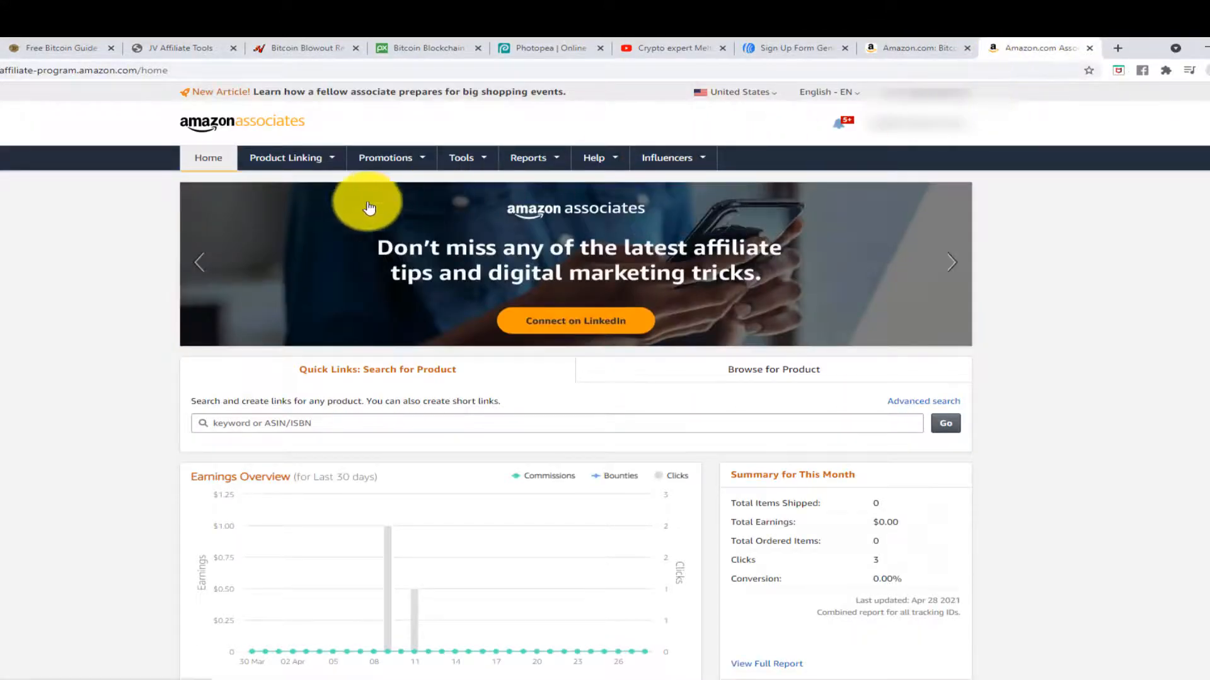
mouse_move(309, 163)
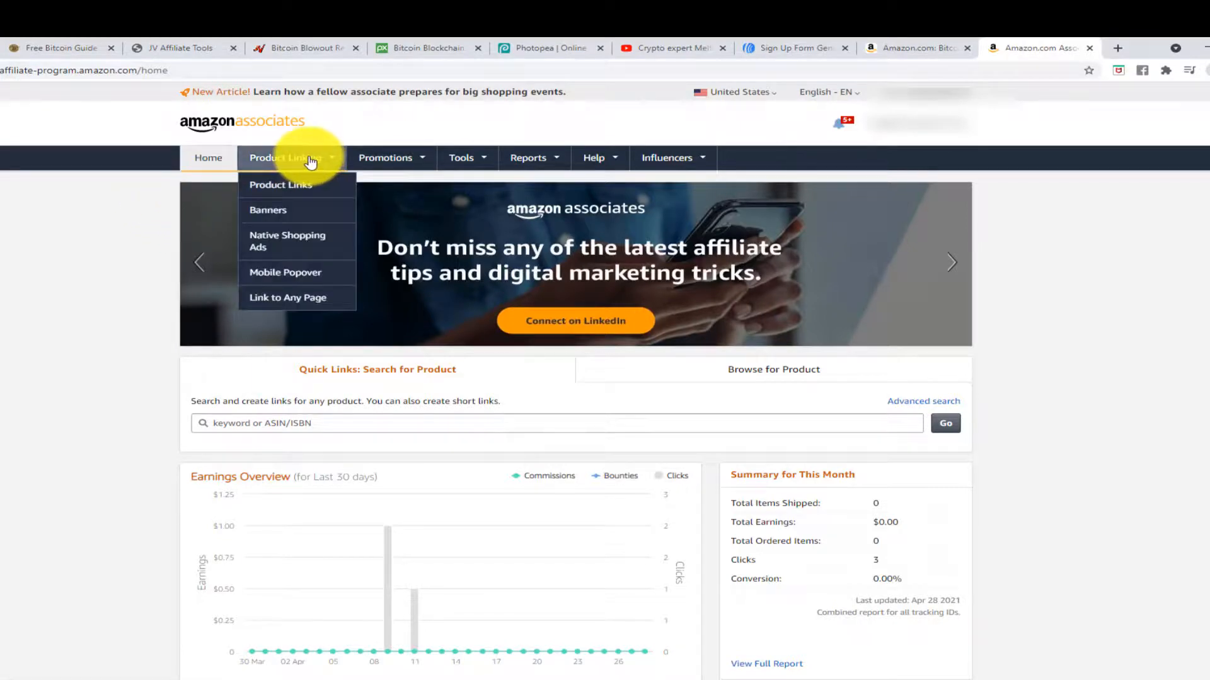
click(293, 189)
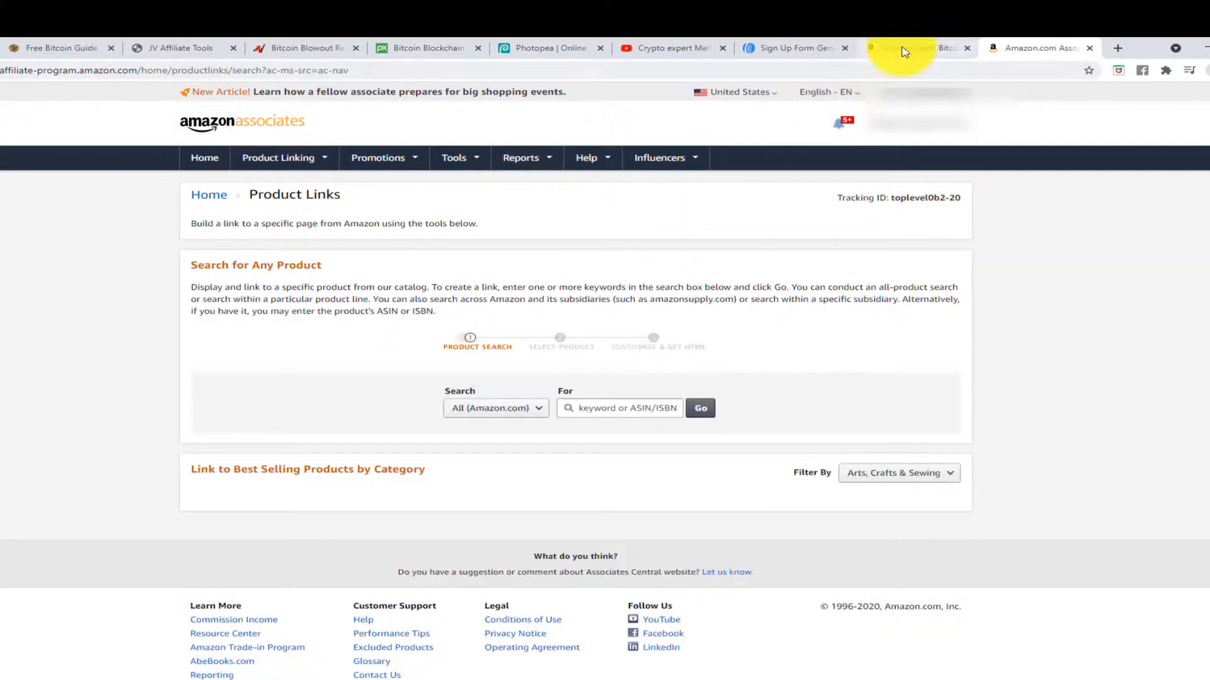
- Copy the ASIN B07C8GD83W from the product URL into the Product Links search
click(904, 52)
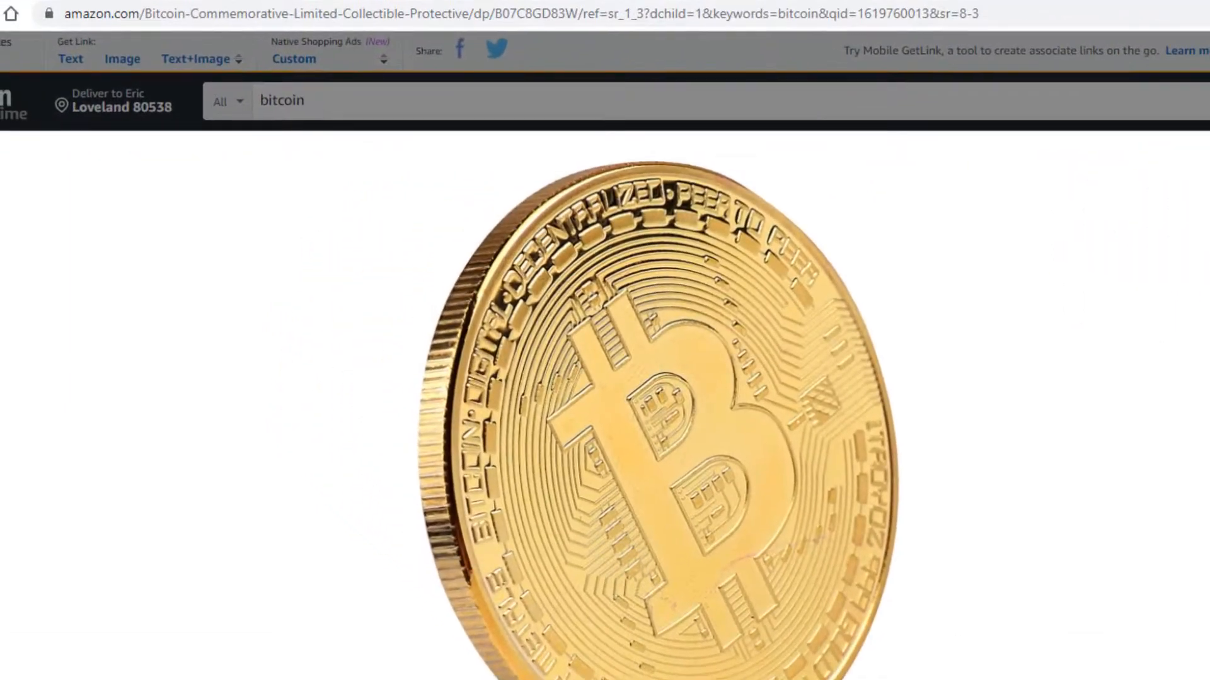
key(Escape)
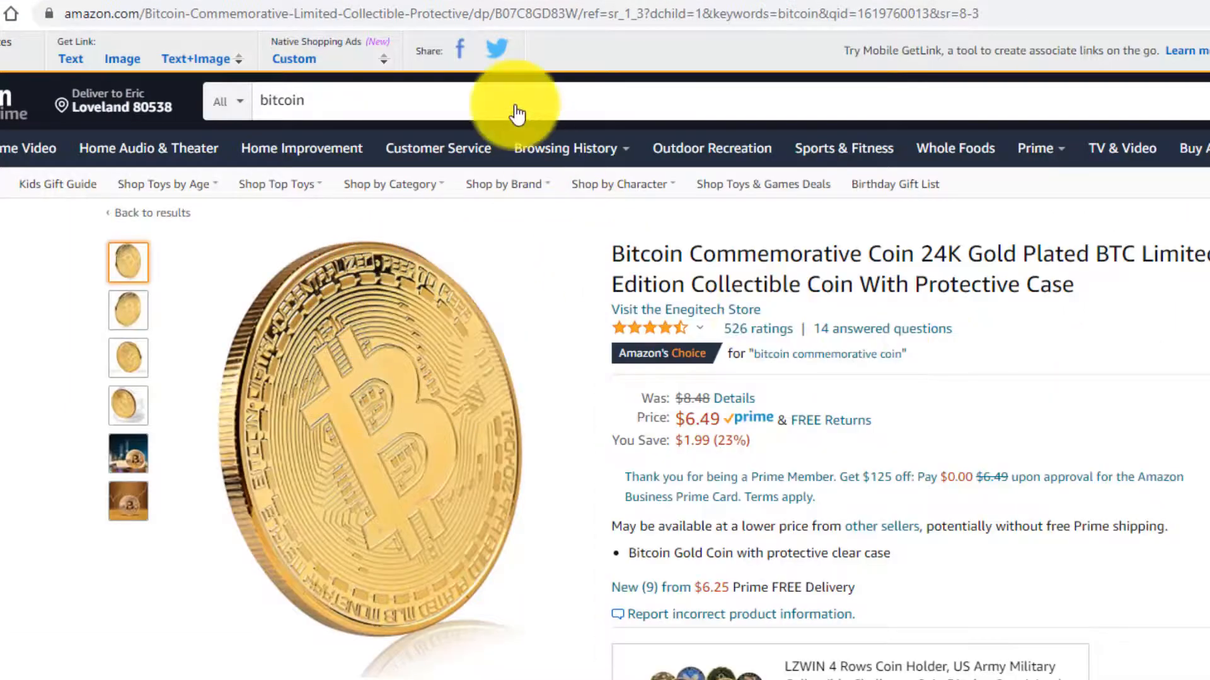
click(497, 13)
click(576, 9)
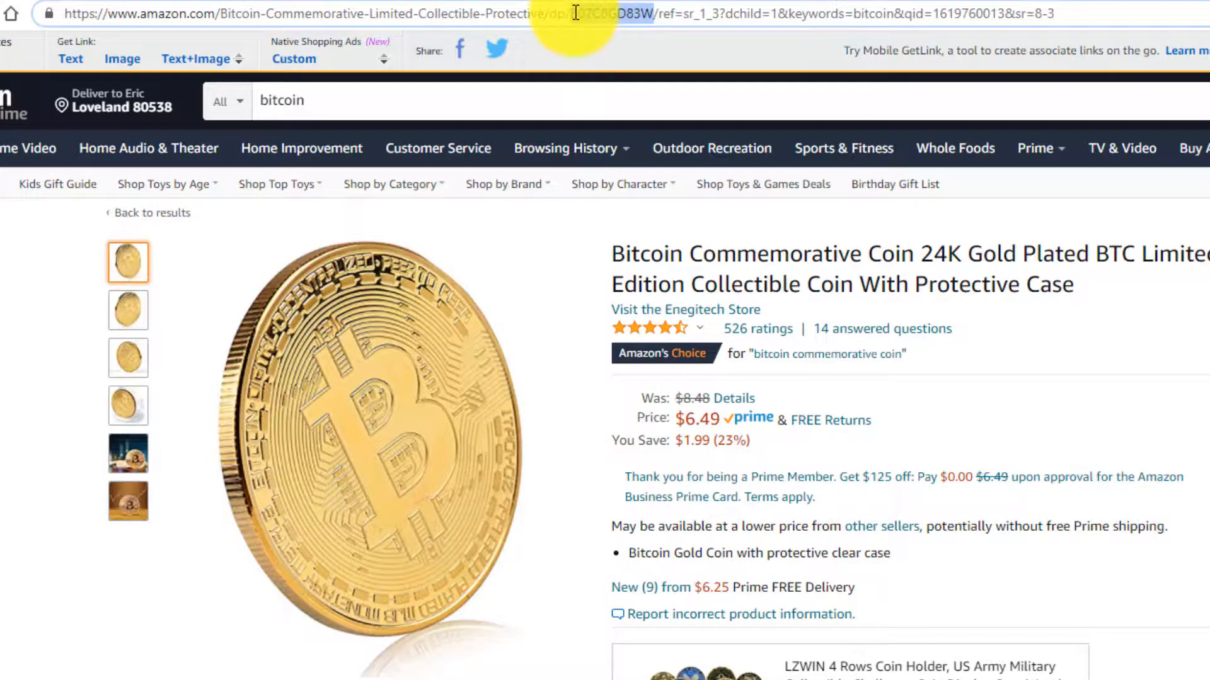
key(ctrl+Tab)
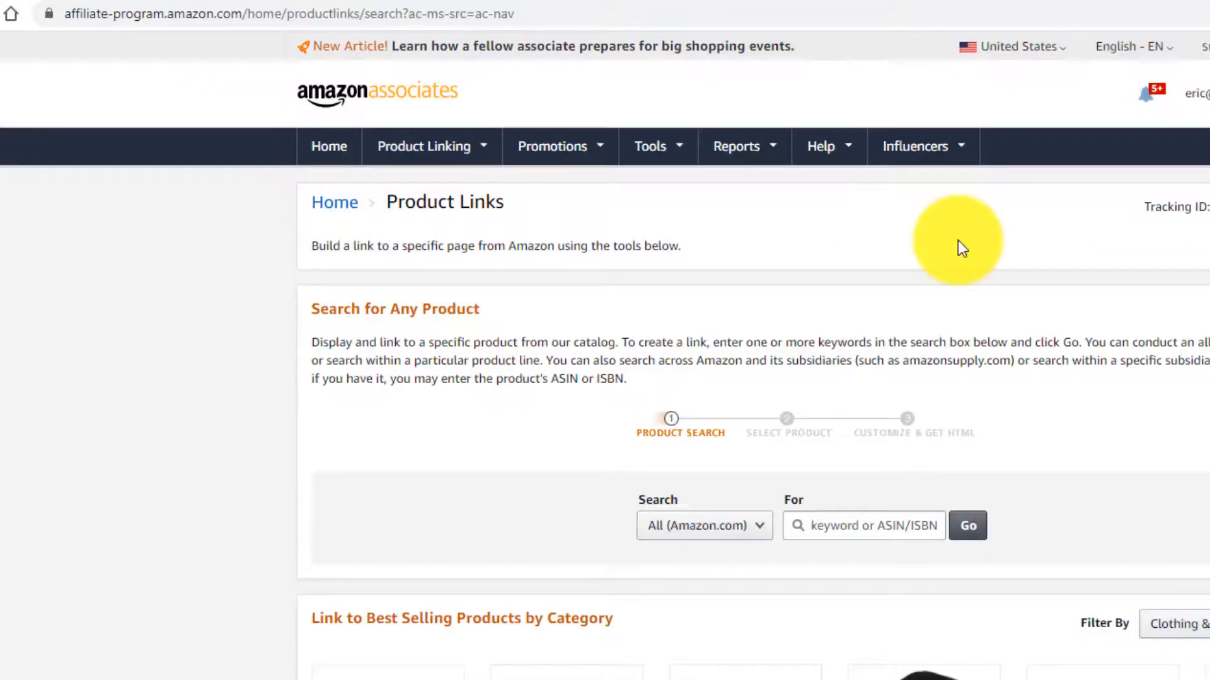
click(850, 519)
text(B07C8GD83W)
- Generate the Text and Image link for coin product B07C8GD83W and select its HTML iframe code
click(962, 528)
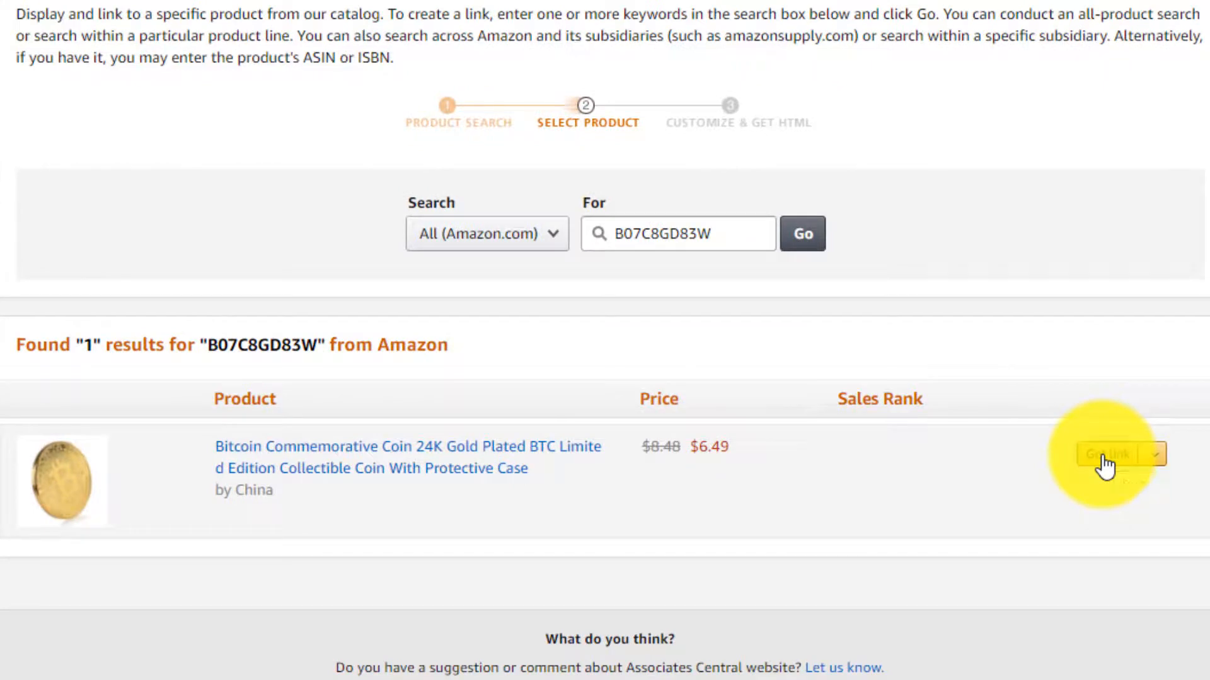
click(1097, 467)
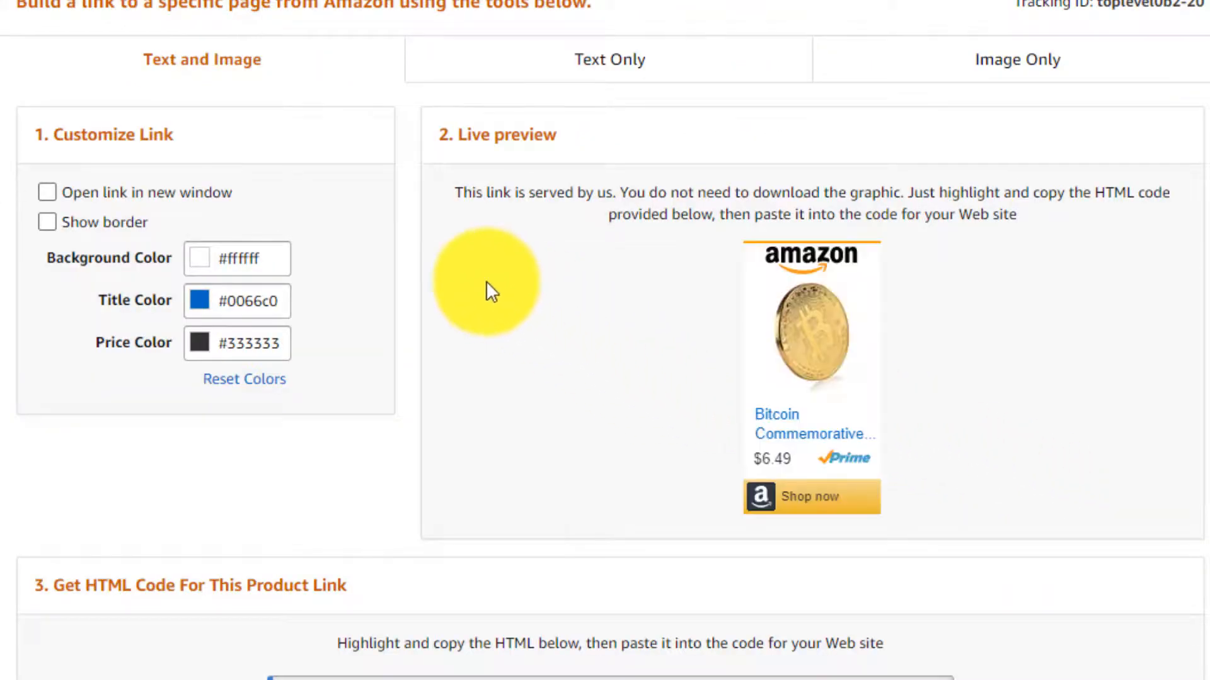
scroll(512, 302, down, 3)
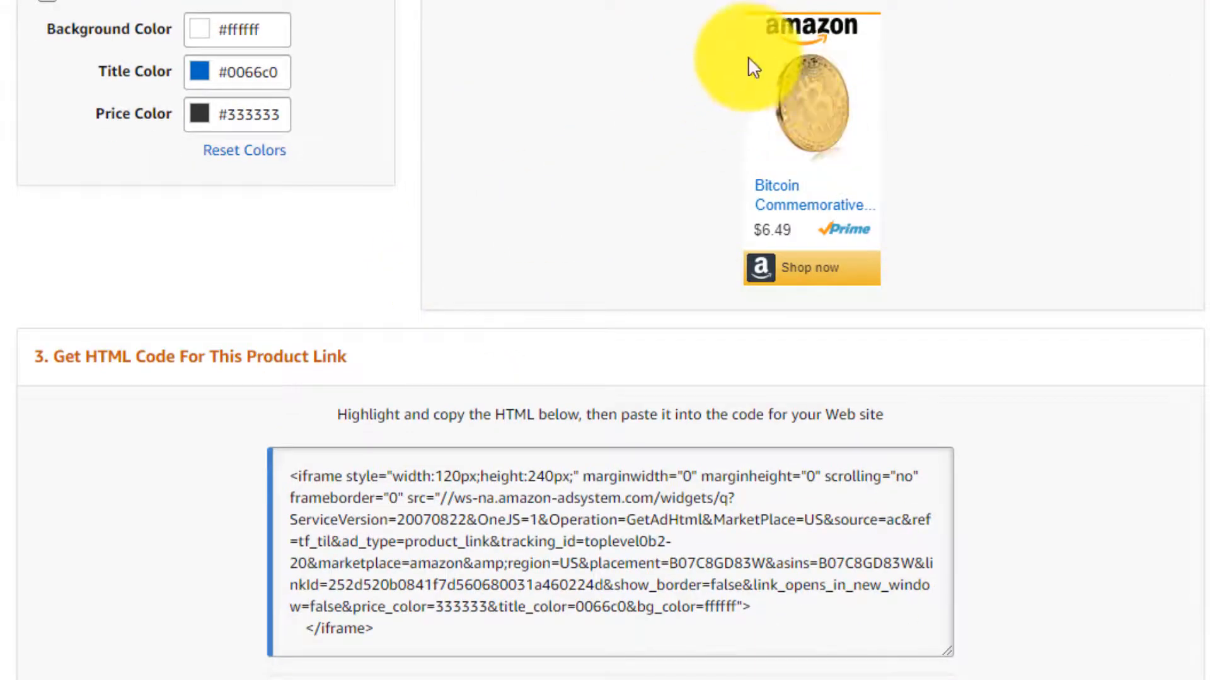
scroll(546, 279, down, 3)
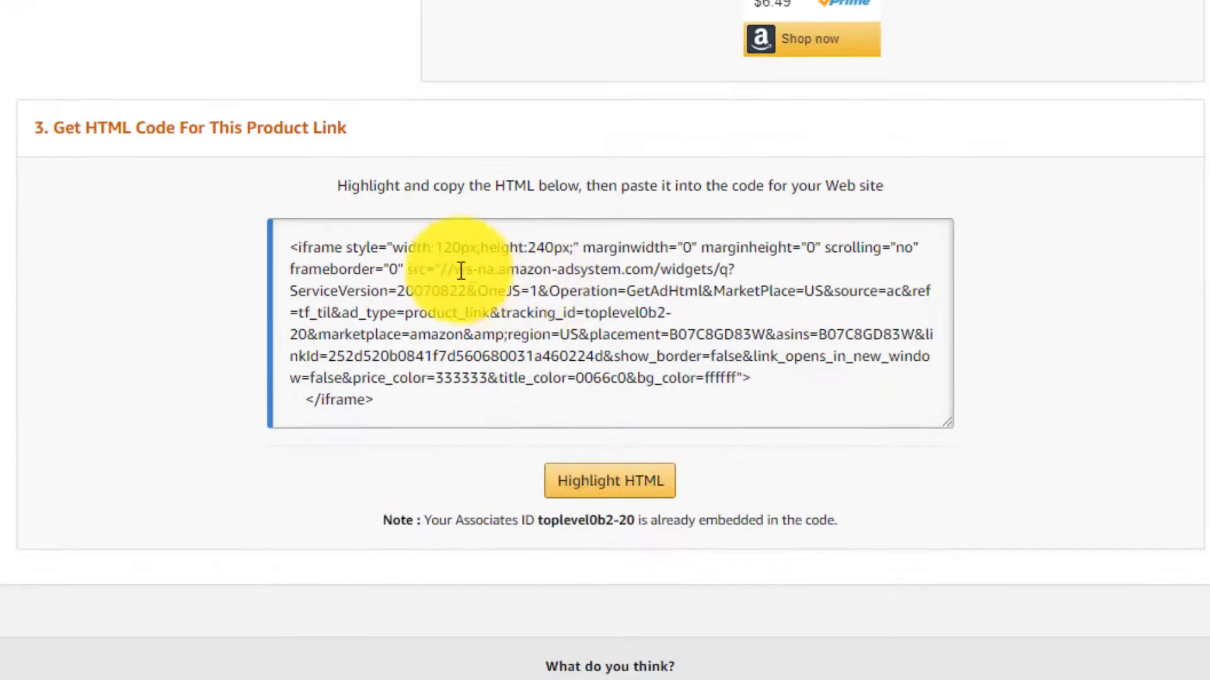
click(426, 276)
key(ctrl+c)
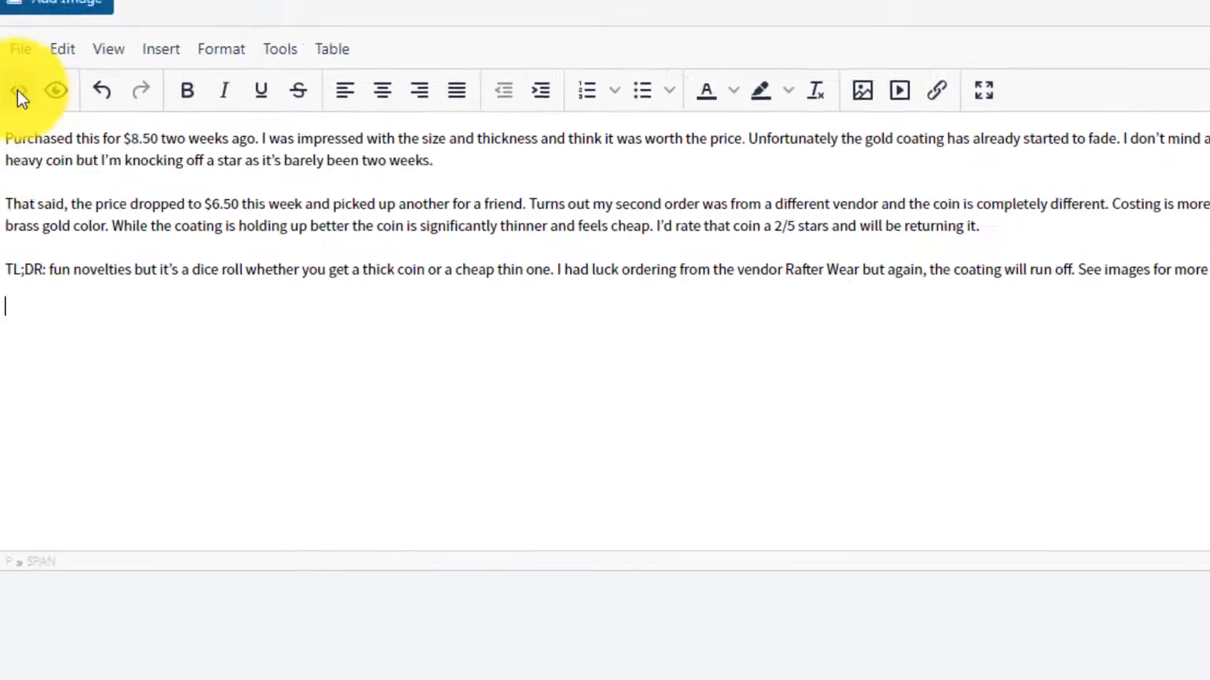
- Paste the Amazon iframe code into the post's source below the review text and save it
click(271, 137)
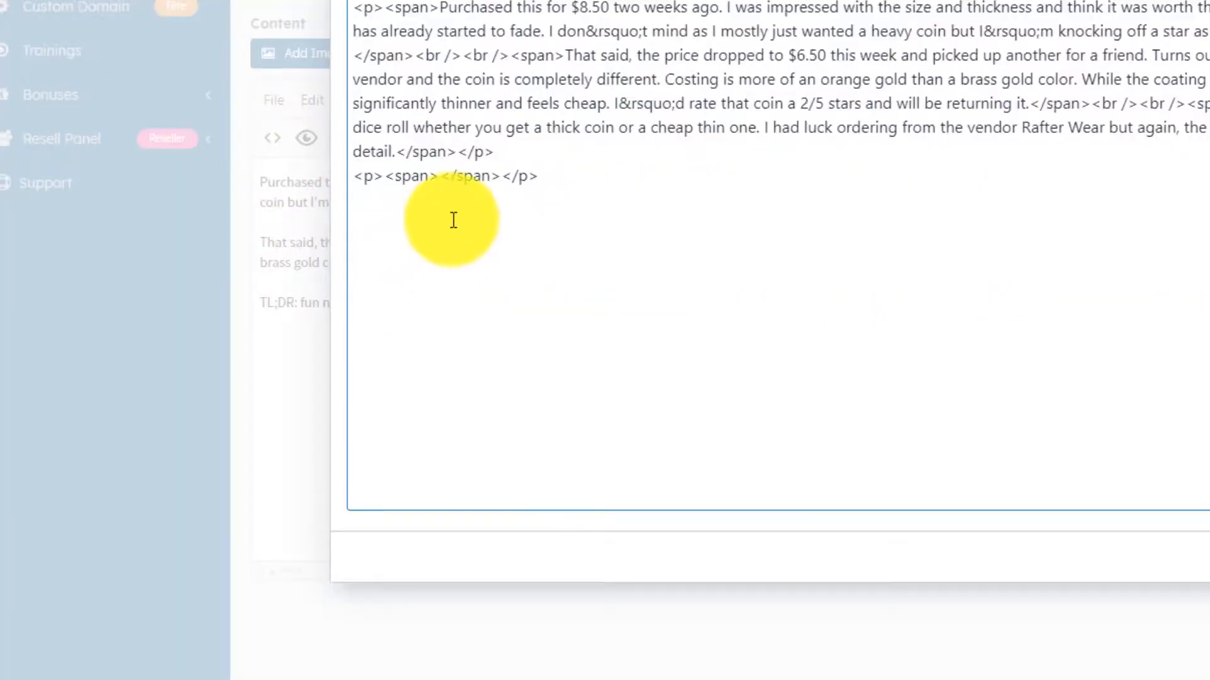
key(Return)
key(ctrl+v)
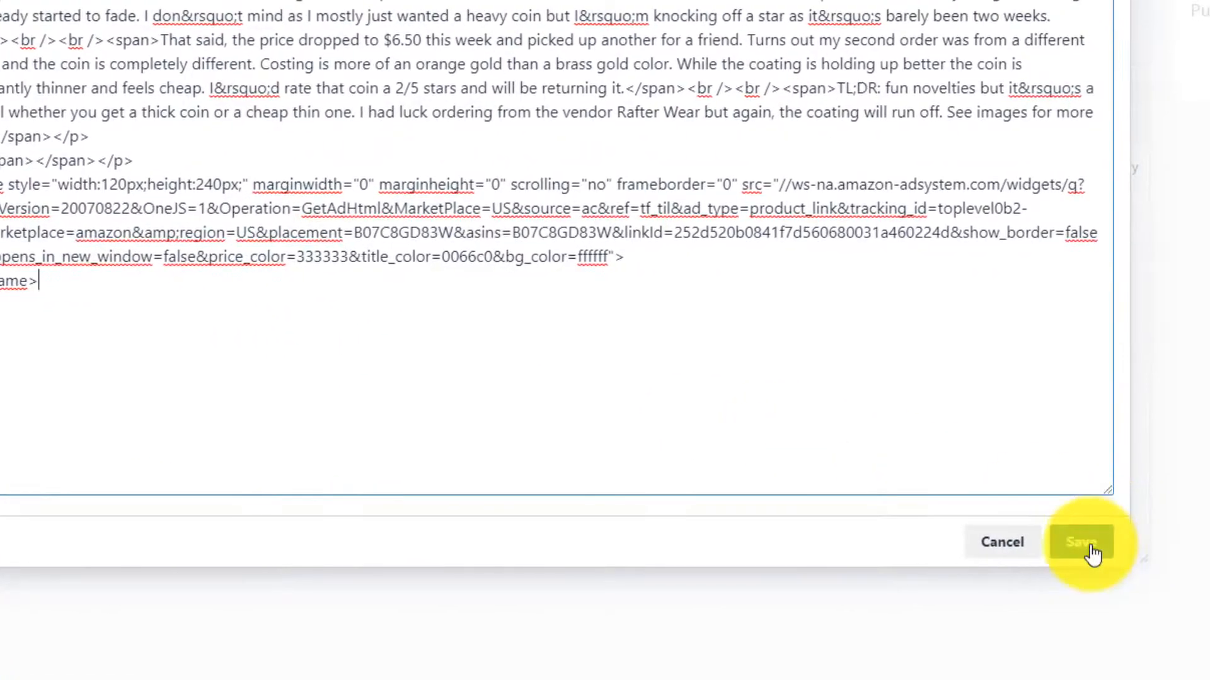
click(1100, 542)
- Set the post's category to Bitcoin News and publish the coin post
scroll(941, 357, down, 1)
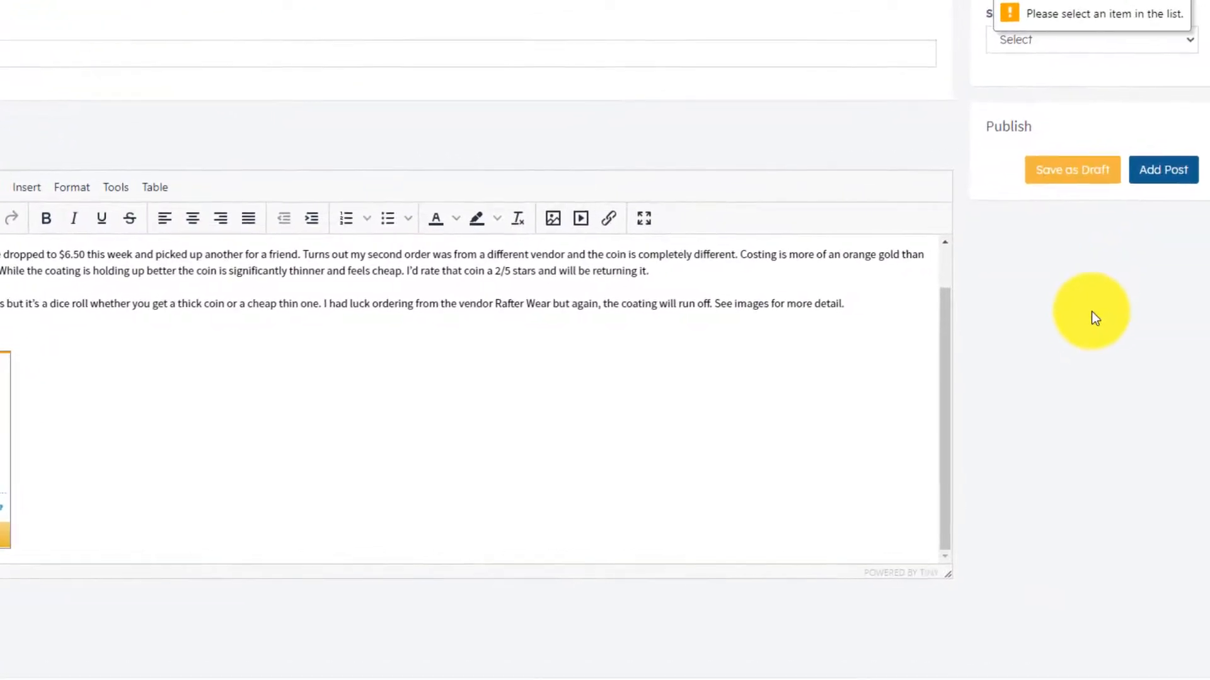
click(1128, 39)
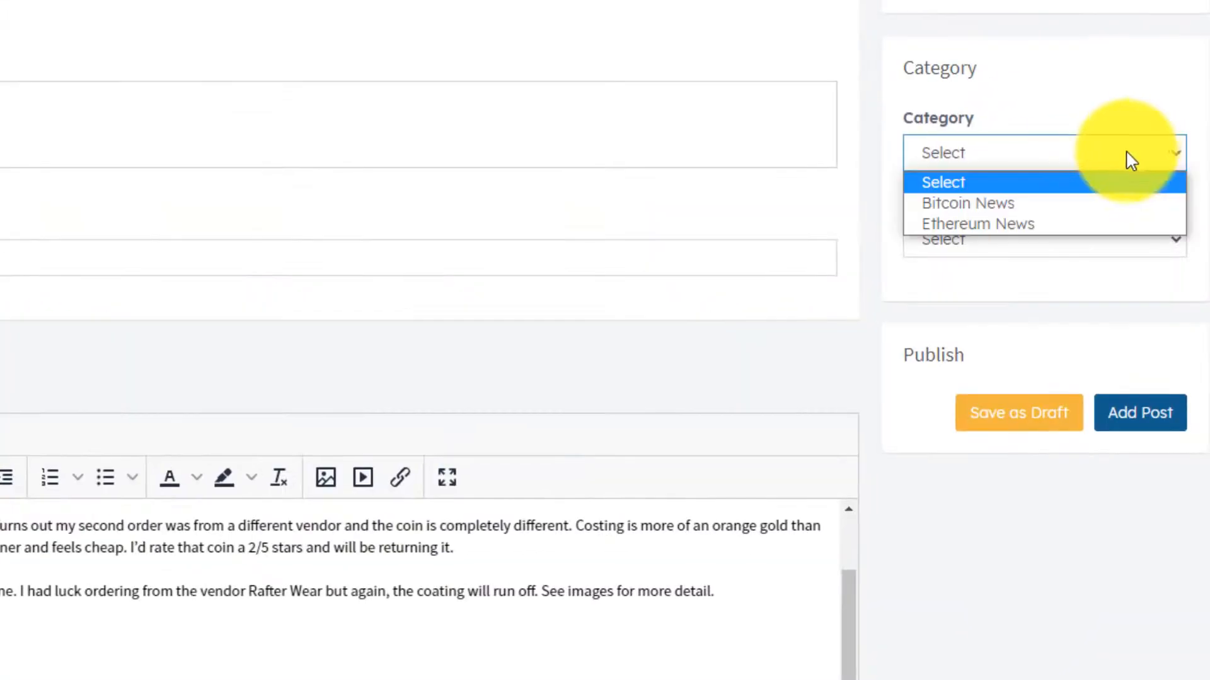
click(1006, 203)
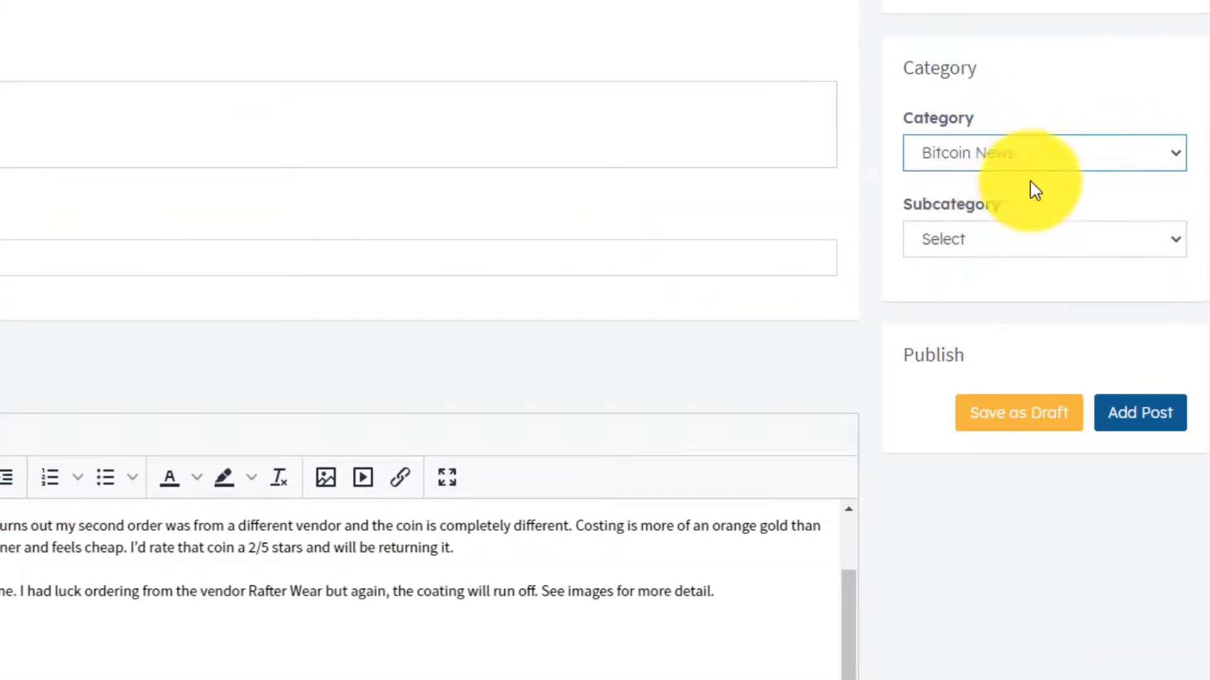
click(1143, 419)
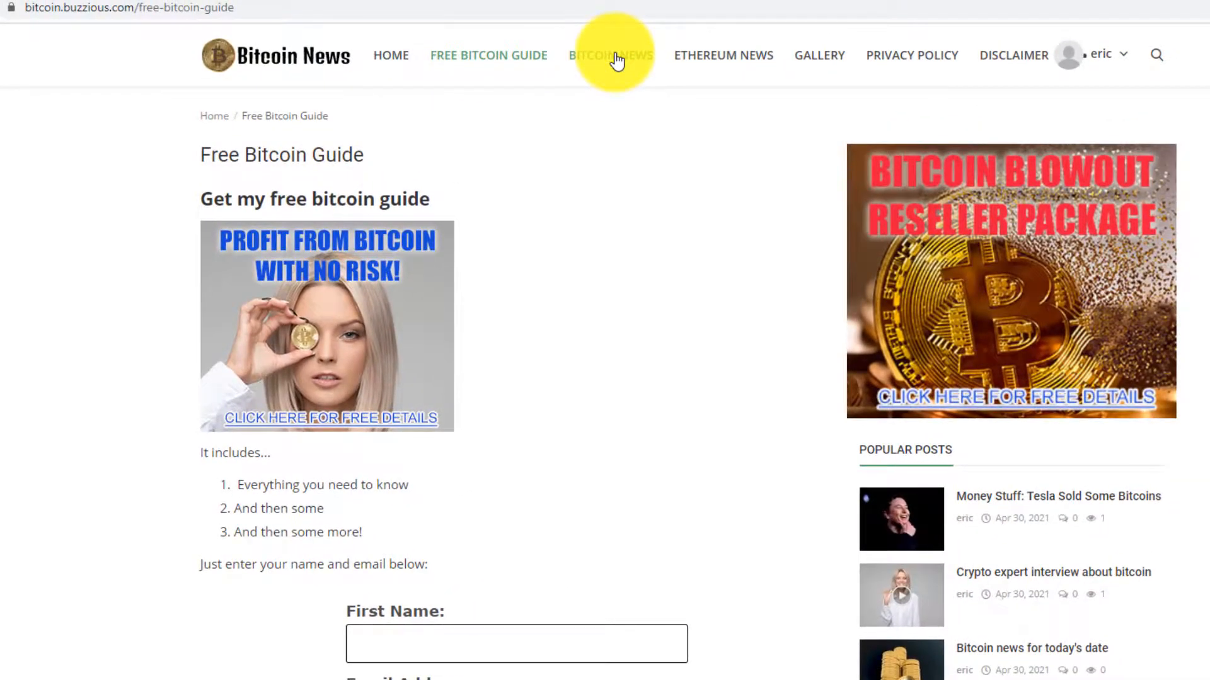
click(617, 61)
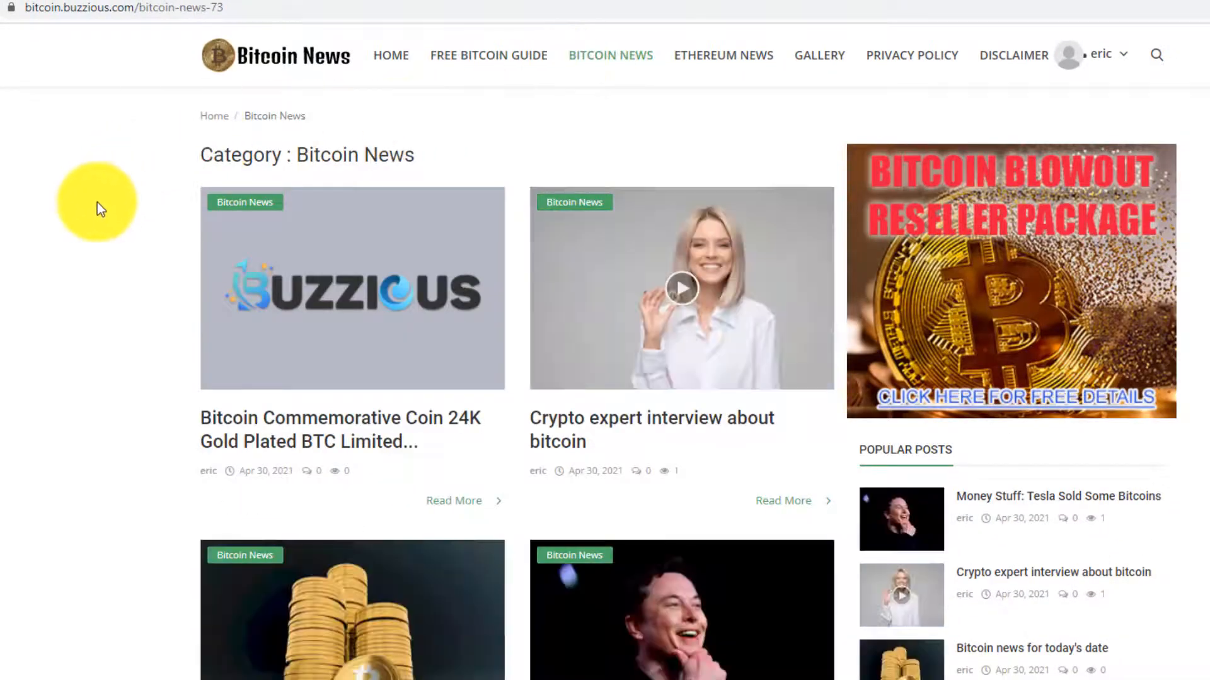
scroll(25, 221, down, 3)
scroll(27, 237, down, 1)
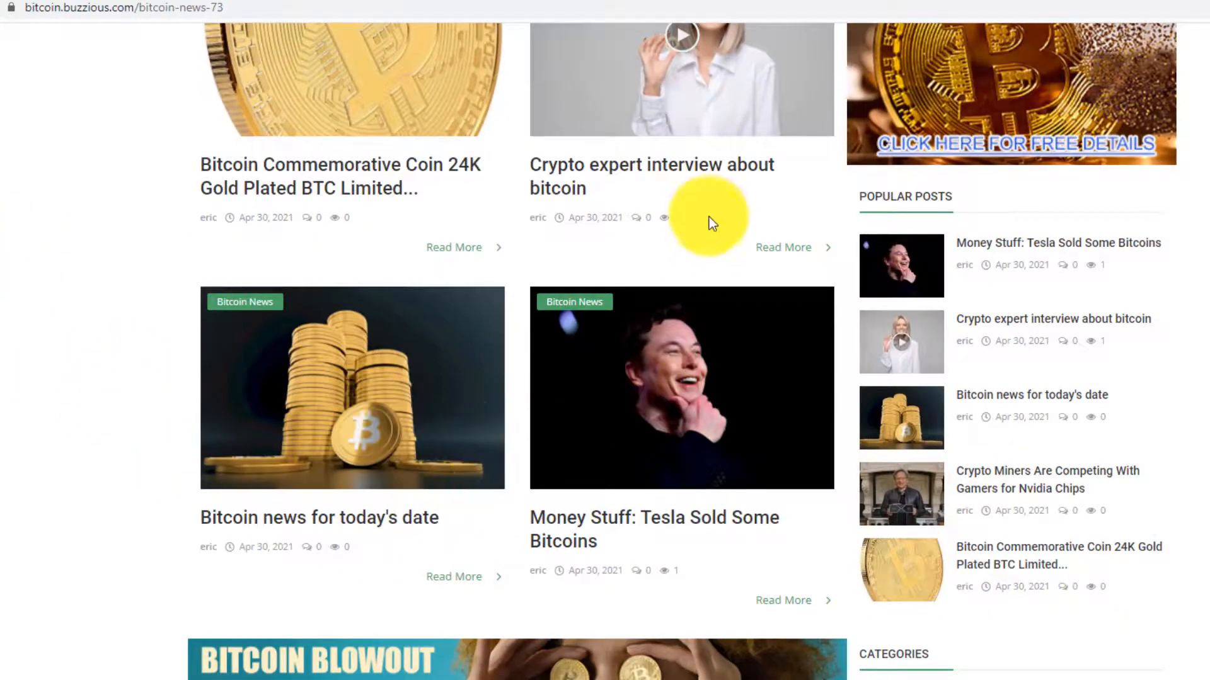
scroll(710, 252, up, 4)
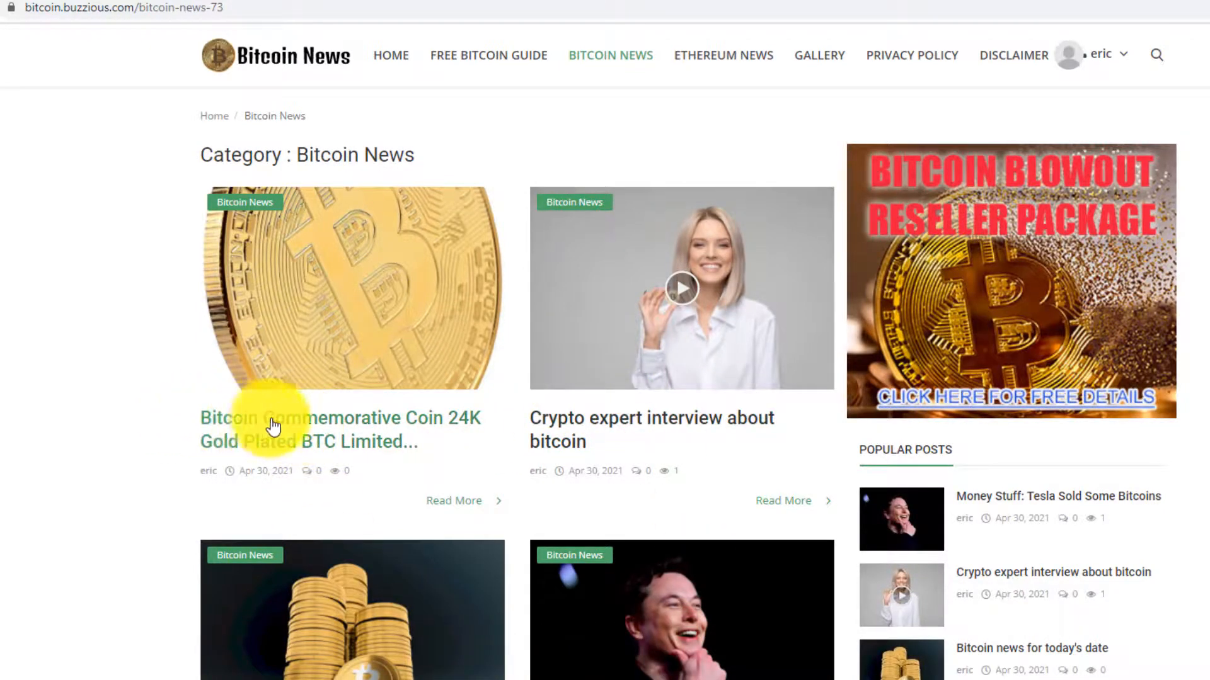
- Open the Bitcoin Commemorative Coin article and look over its photo, review and Amazon product card
click(339, 428)
scroll(185, 422, down, 15)
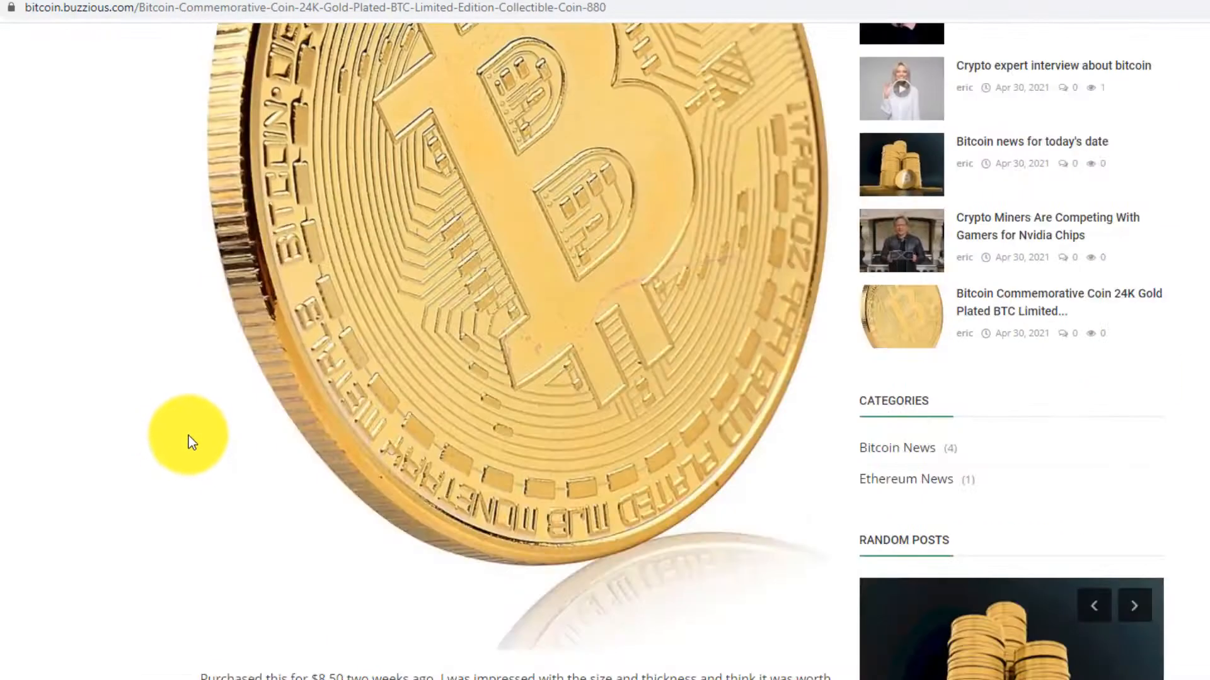
scroll(386, 405, down, 3)
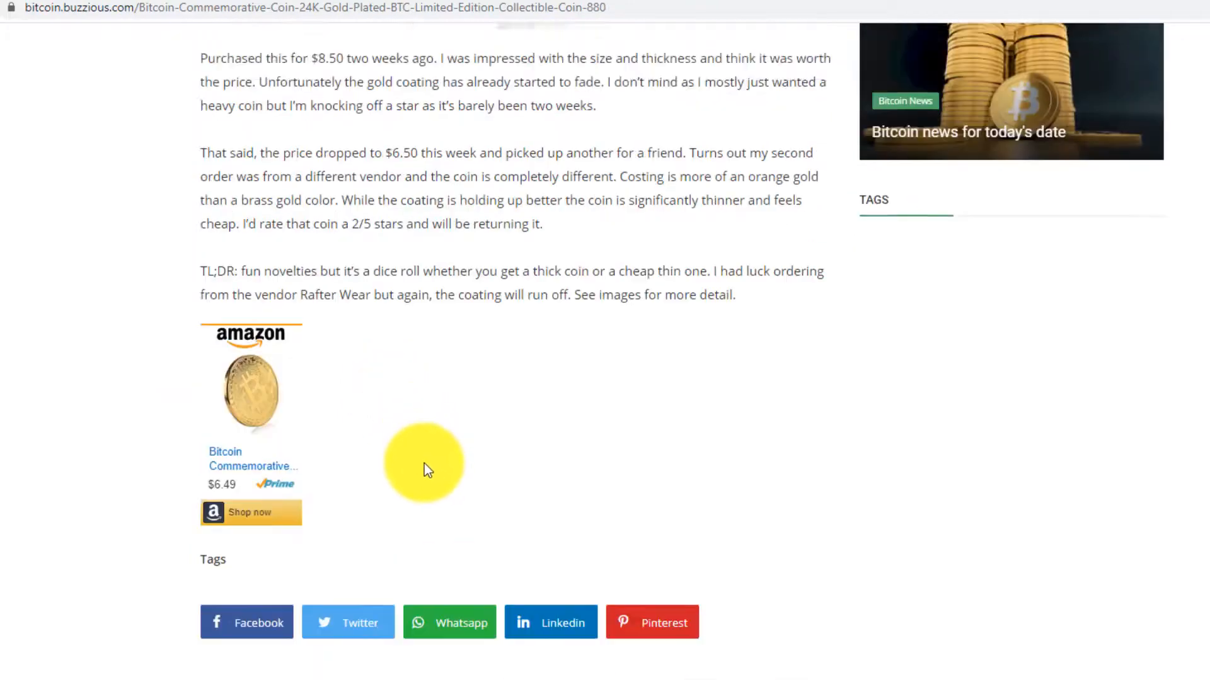
scroll(409, 410, up, 8)
scroll(353, 371, down, 7)
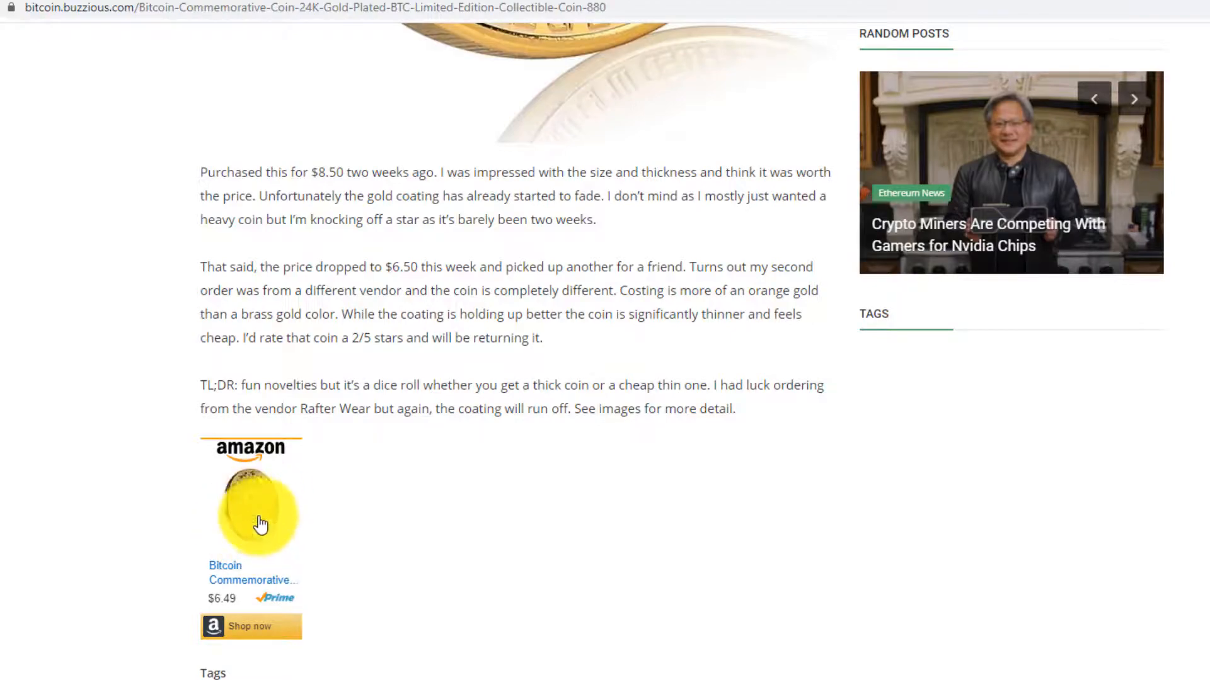
scroll(447, 507, up, 10)
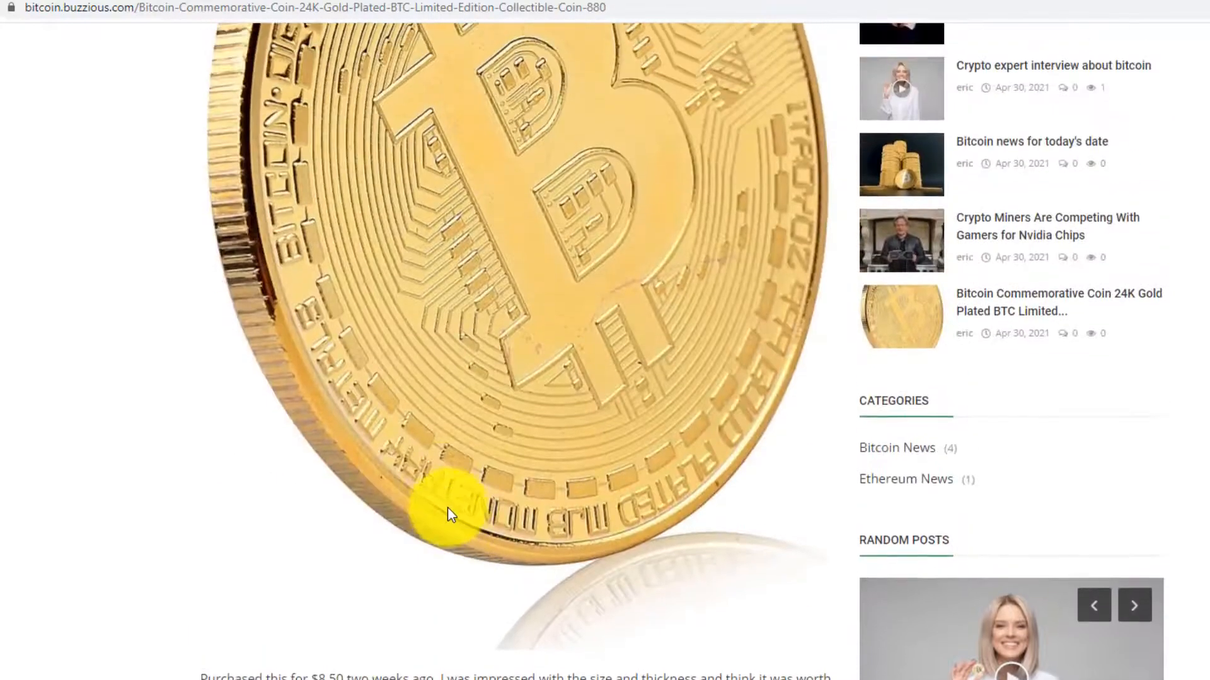
scroll(414, 497, down, 11)
scroll(414, 500, up, 14)
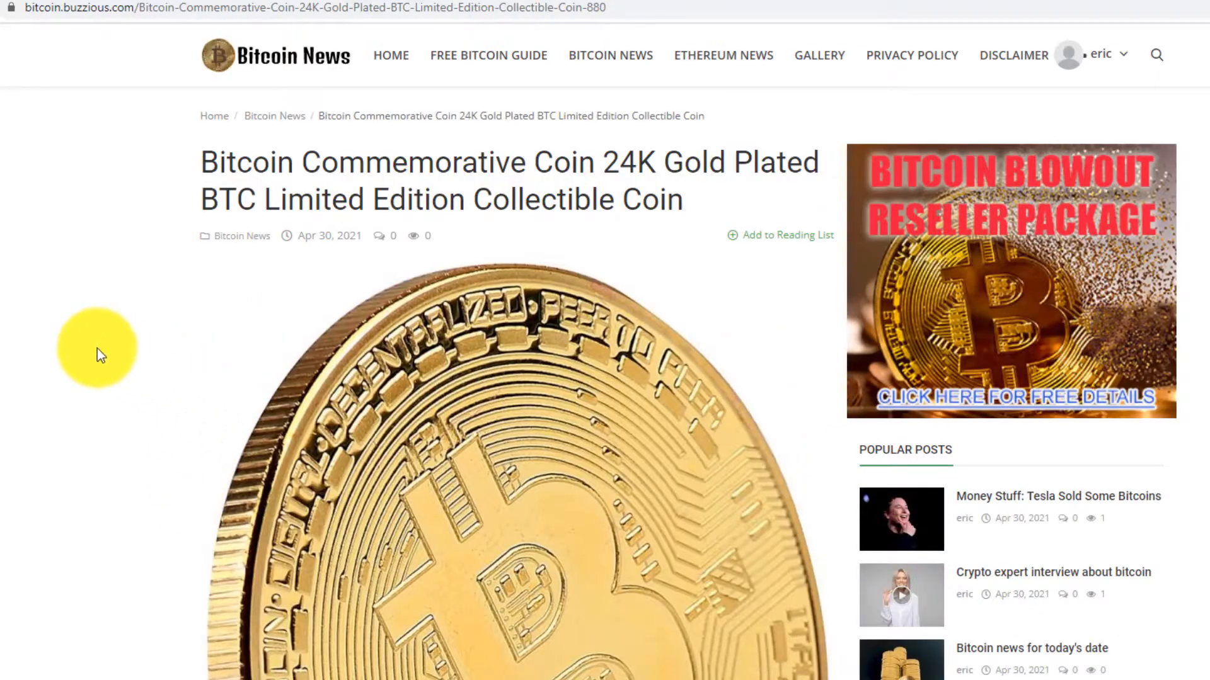
scroll(80, 451, down, 12)
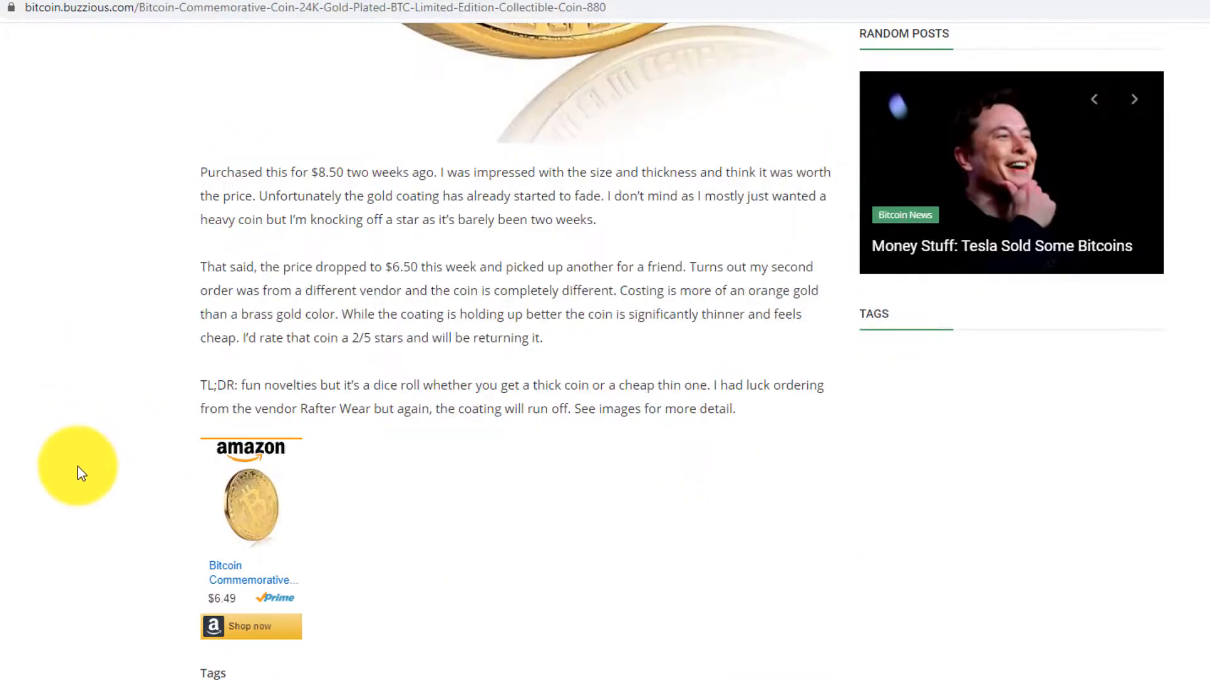
scroll(79, 466, up, 13)
scroll(84, 485, down, 8)
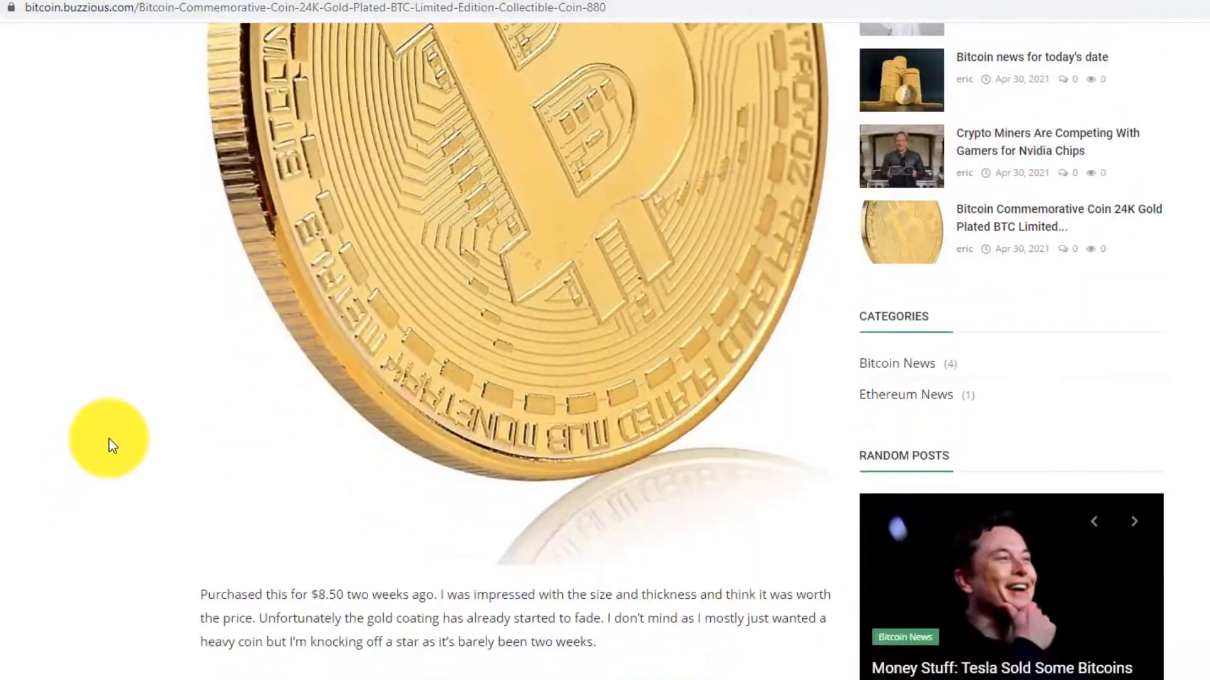
scroll(106, 456, down, 8)
scroll(102, 472, up, 13)
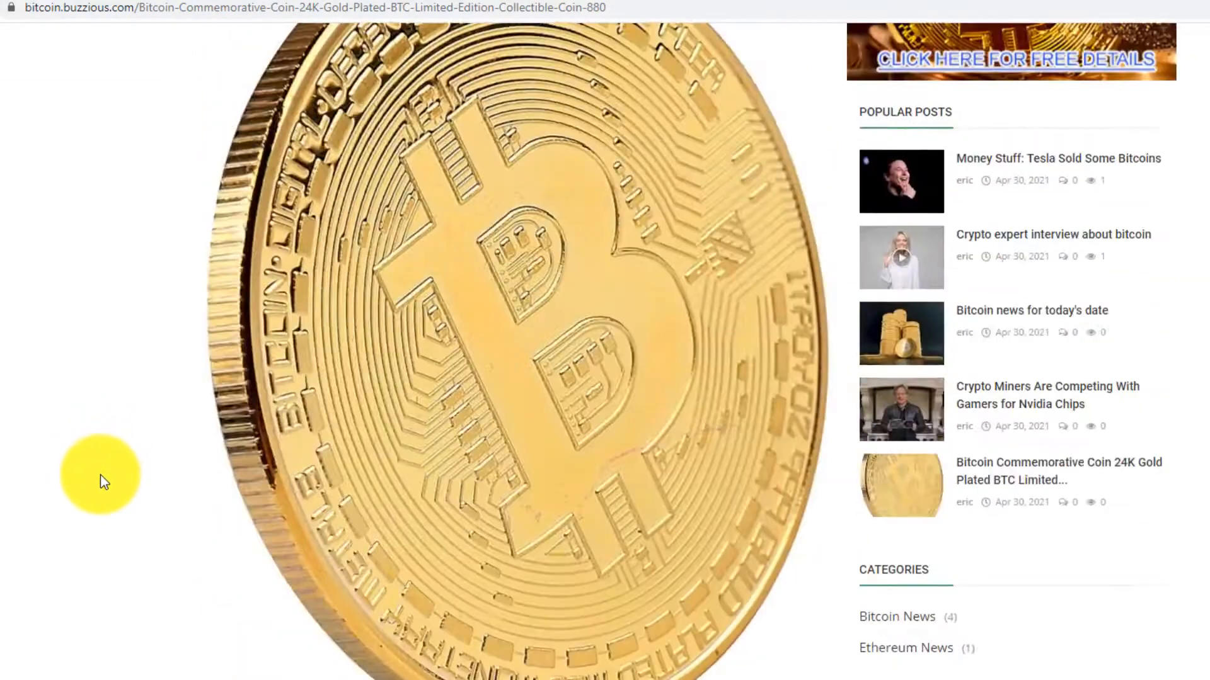
scroll(100, 478, down, 8)
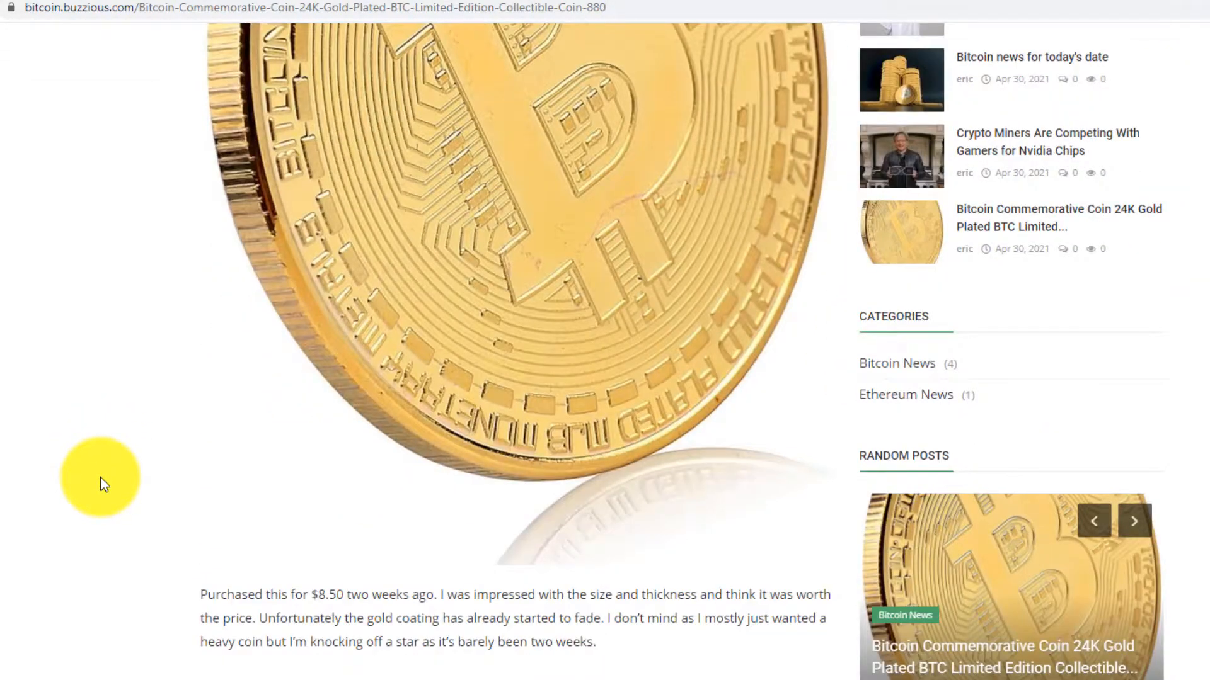
scroll(100, 478, up, 8)
scroll(100, 477, down, 8)
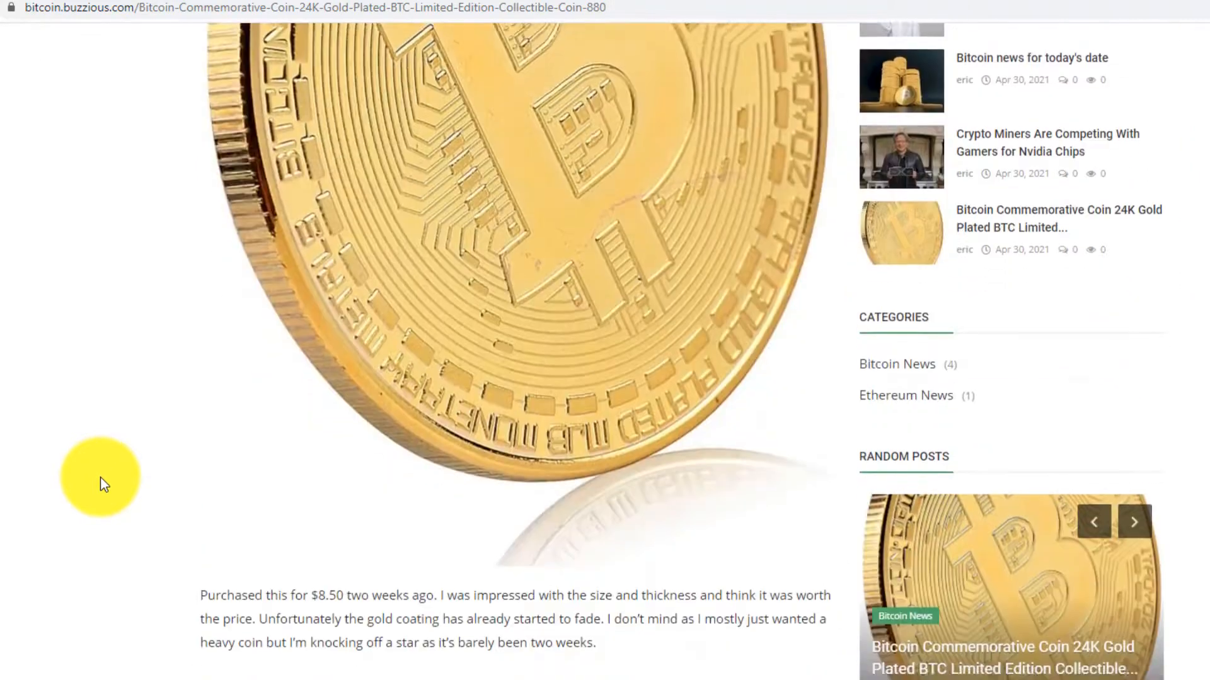
scroll(101, 478, up, 8)
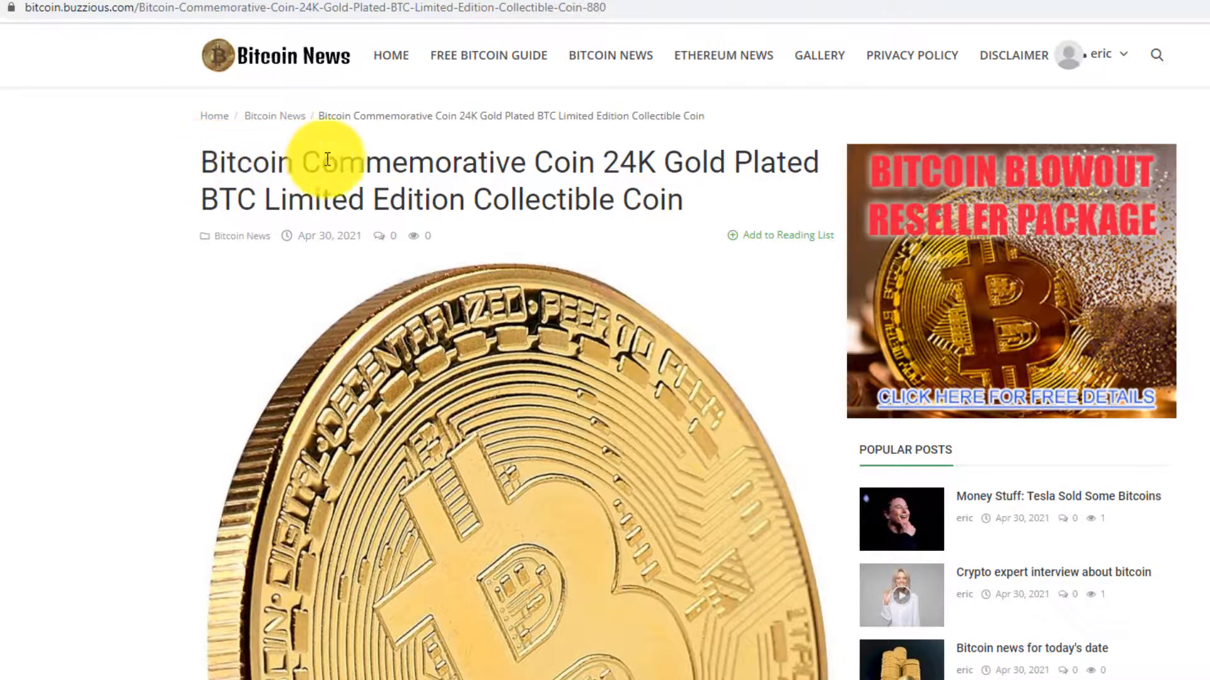
scroll(459, 389, down, 8)
scroll(407, 353, down, 3)
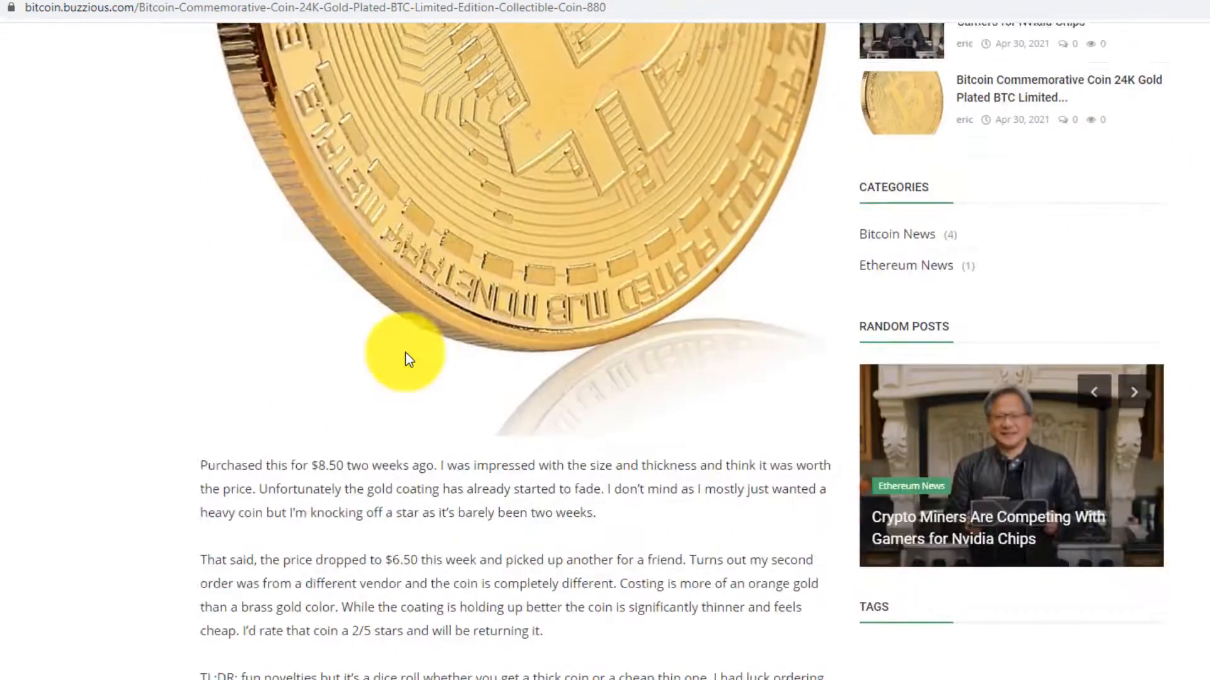
scroll(402, 356, up, 10)
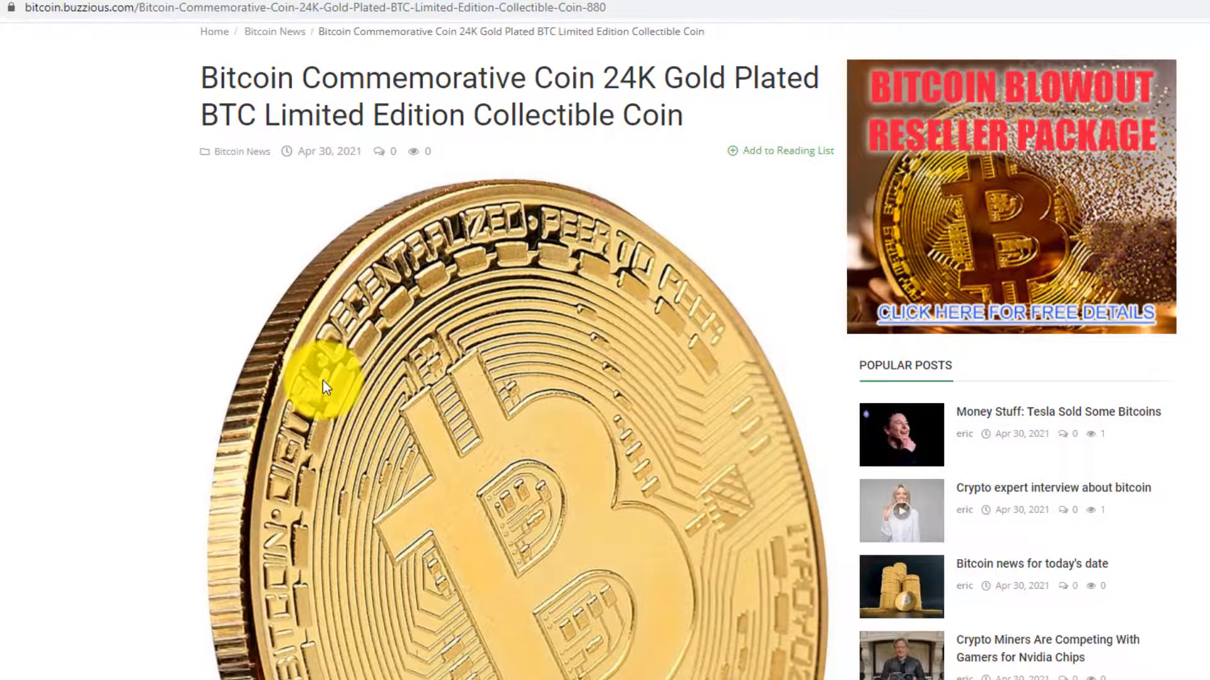
scroll(322, 381, down, 15)
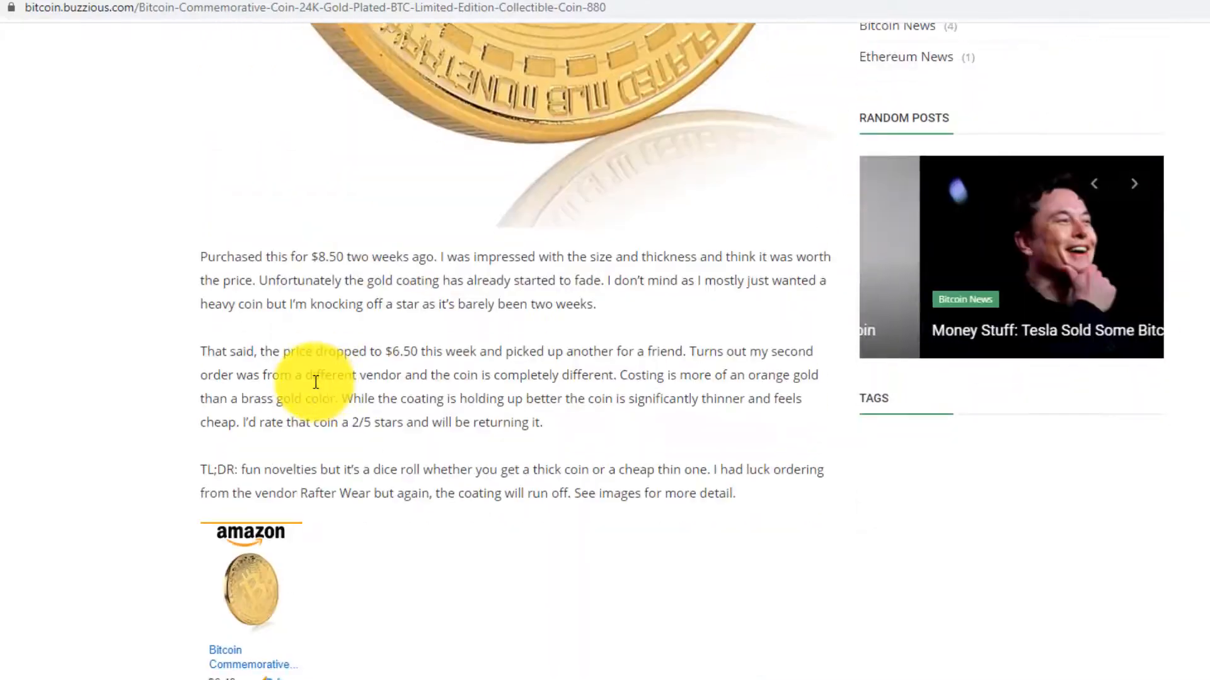
scroll(362, 396, up, 15)
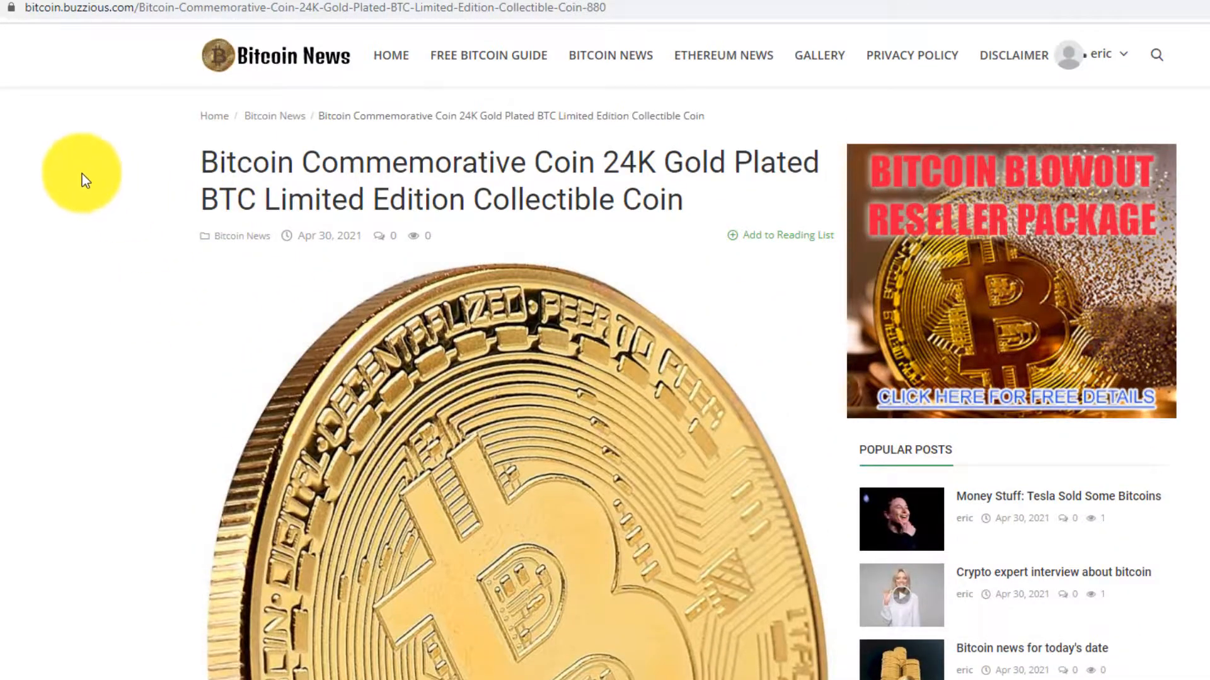
- Bring up the Site Menu settings in the admin dashboard
click(1, 1)
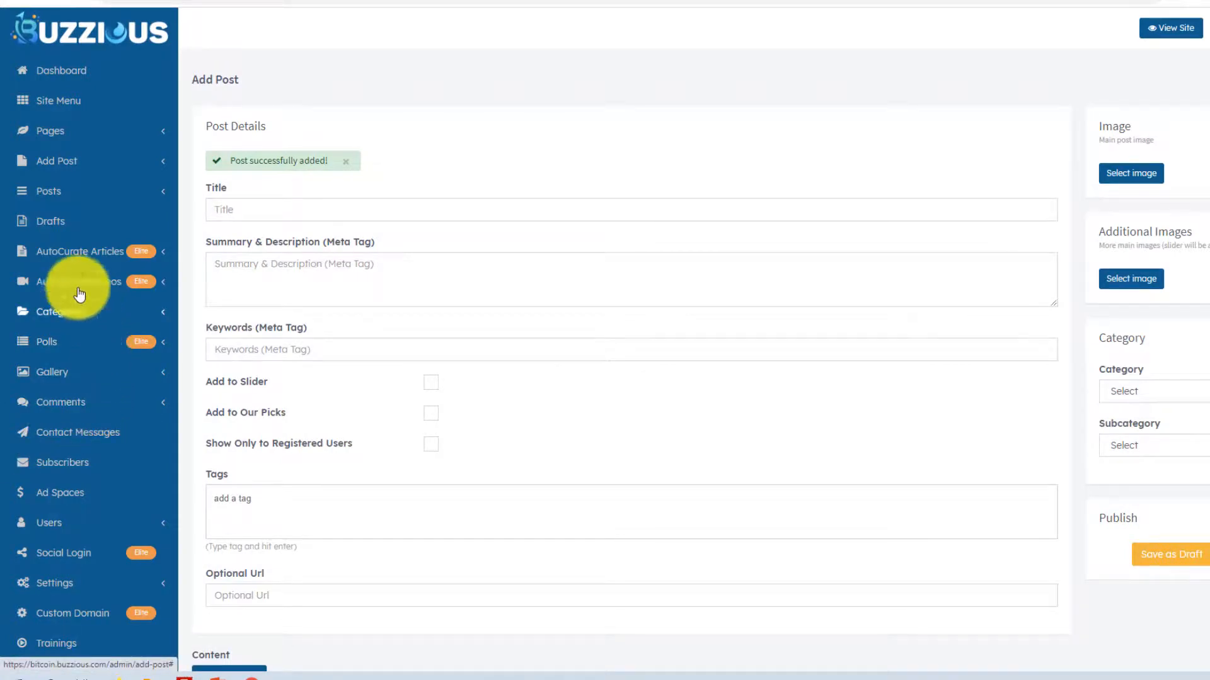
click(53, 109)
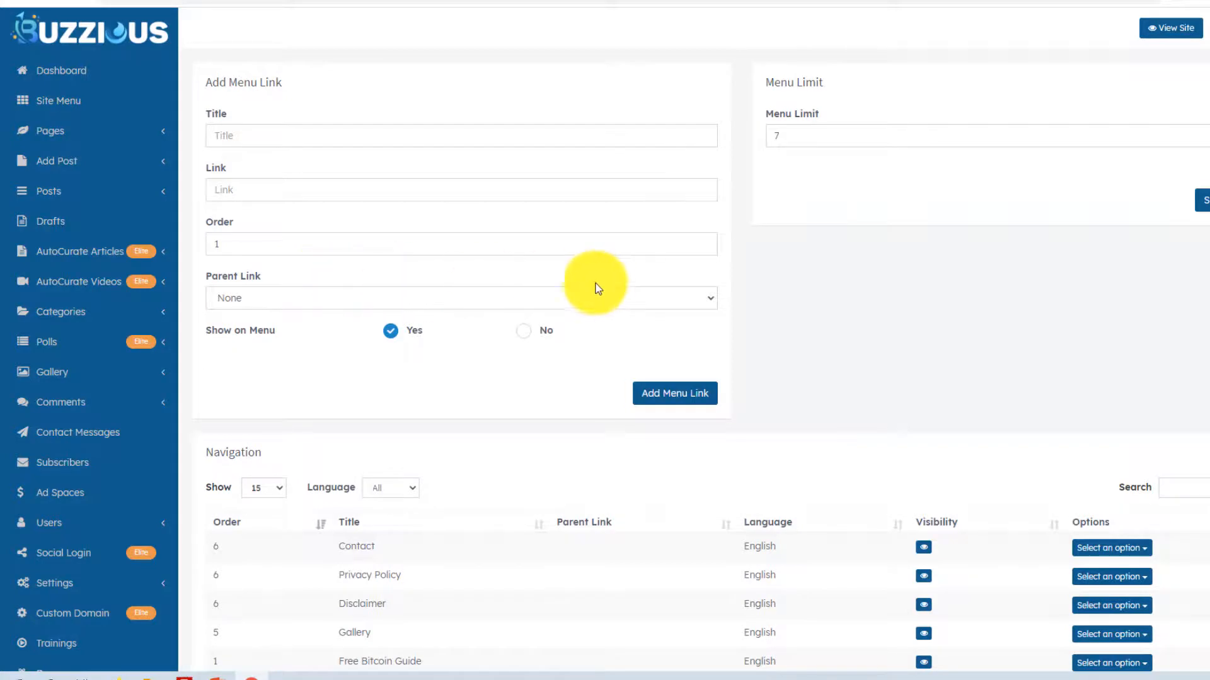
scroll(755, 342, down, 3)
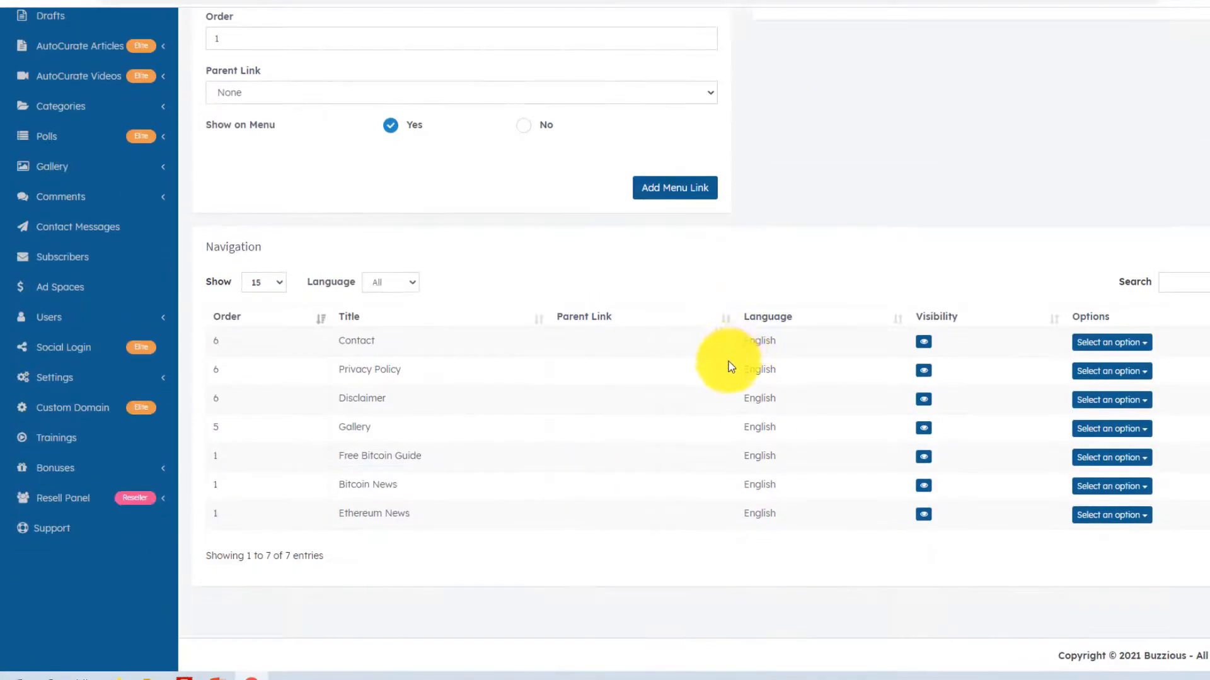
scroll(664, 346, up, 1)
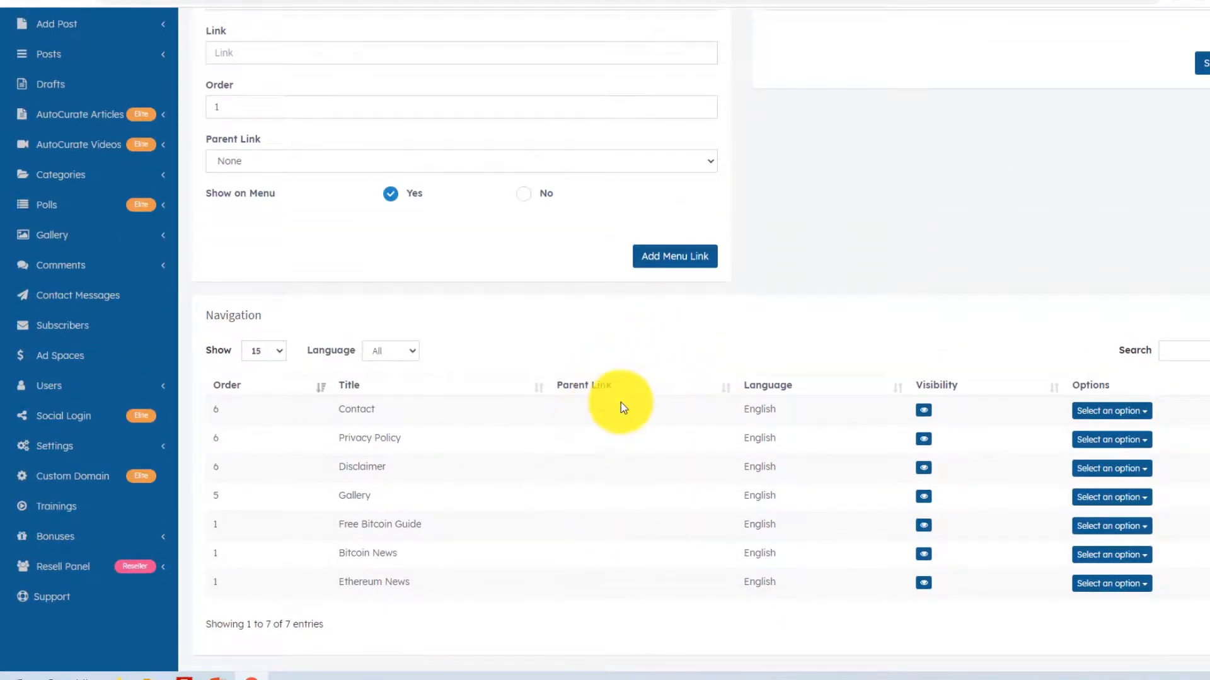
- On the live homepage, highlight the Gallery, Bitcoin News and Ethereum News menu entries
click(183, 0)
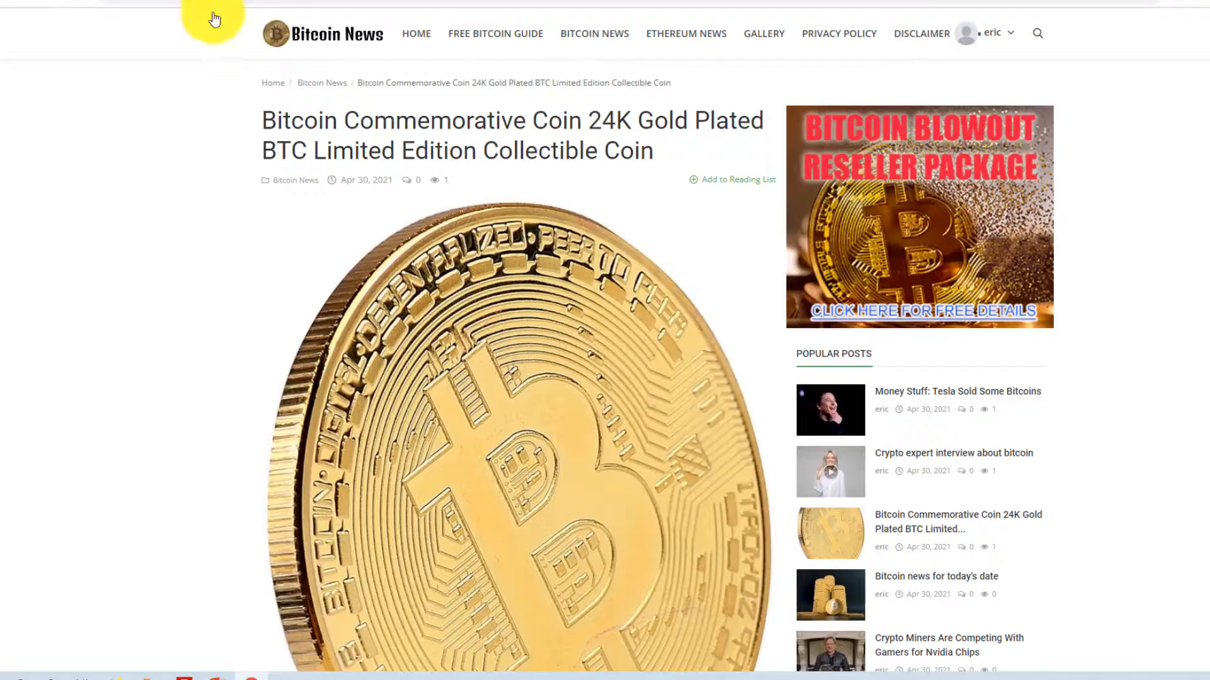
click(332, 36)
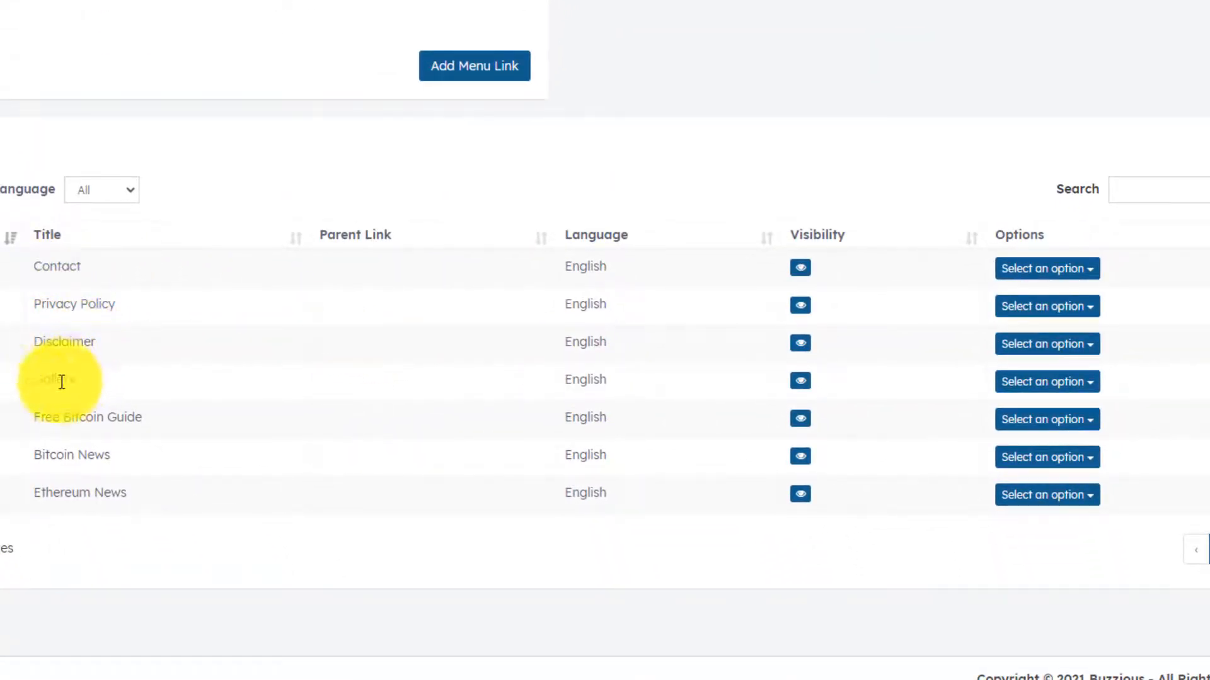
drag(37, 382, 126, 458)
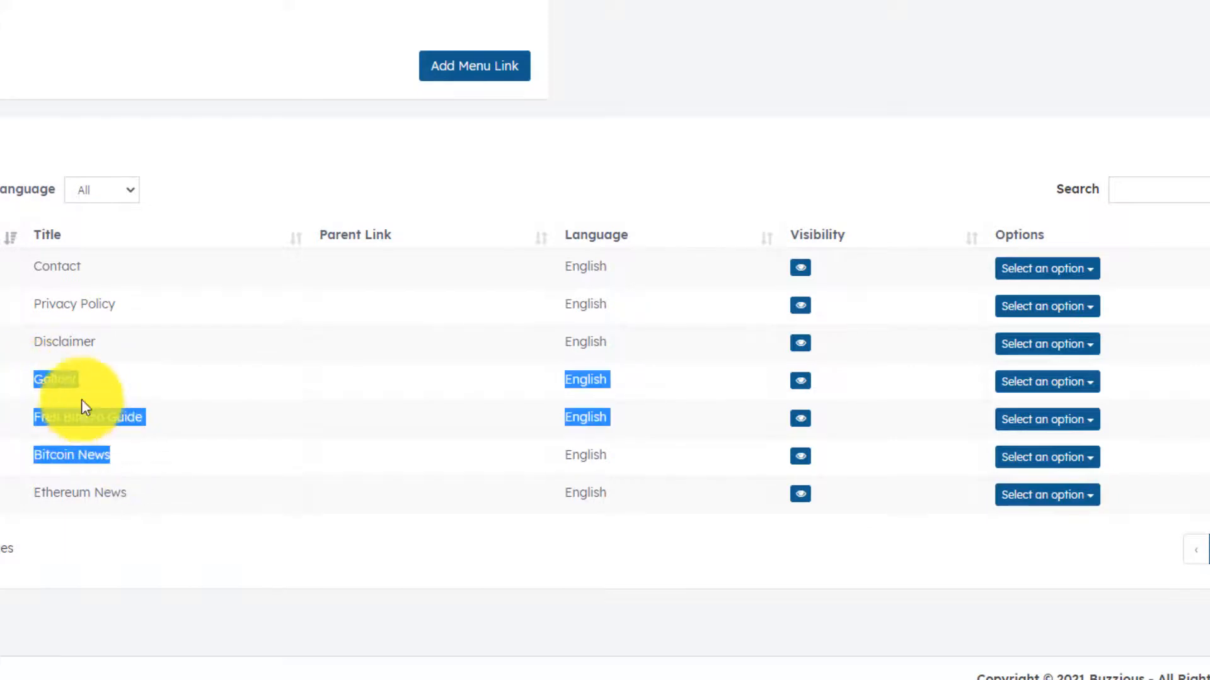
click(81, 410)
drag(39, 455, 37, 488)
click(73, 477)
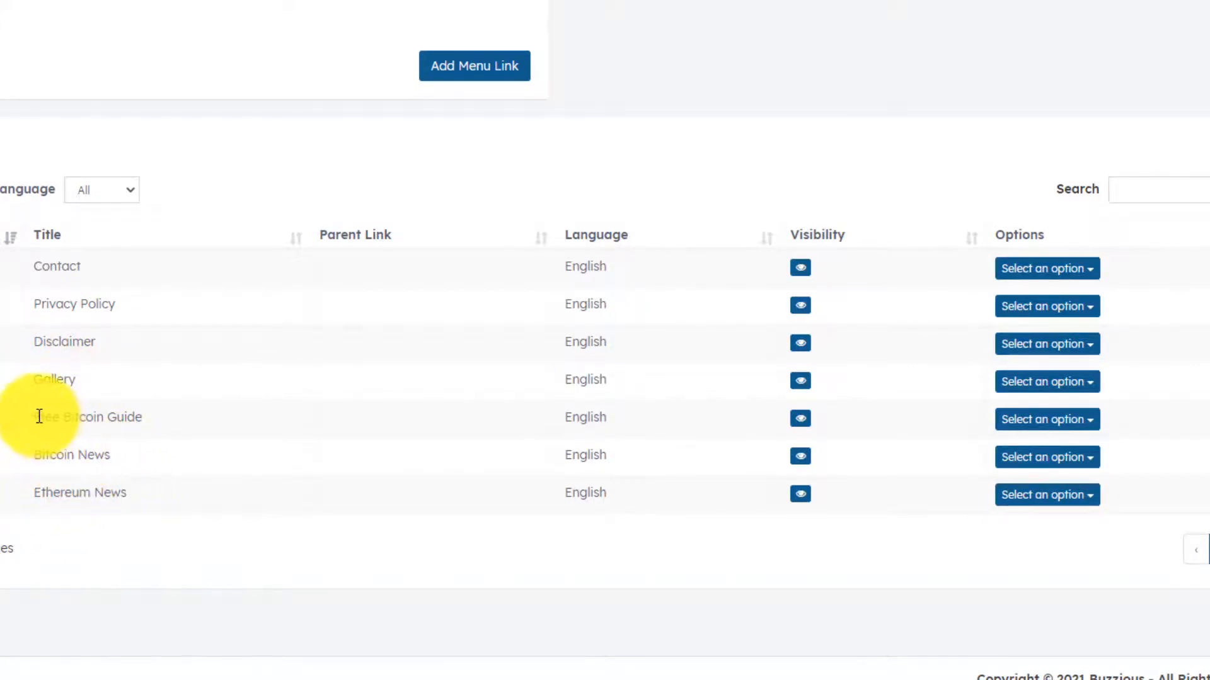
- Highlight the Free Bitcoin Guide, Contact, Privacy Policy and Disclaimer menu entries
drag(36, 417, 146, 414)
drag(35, 417, 160, 416)
click(165, 421)
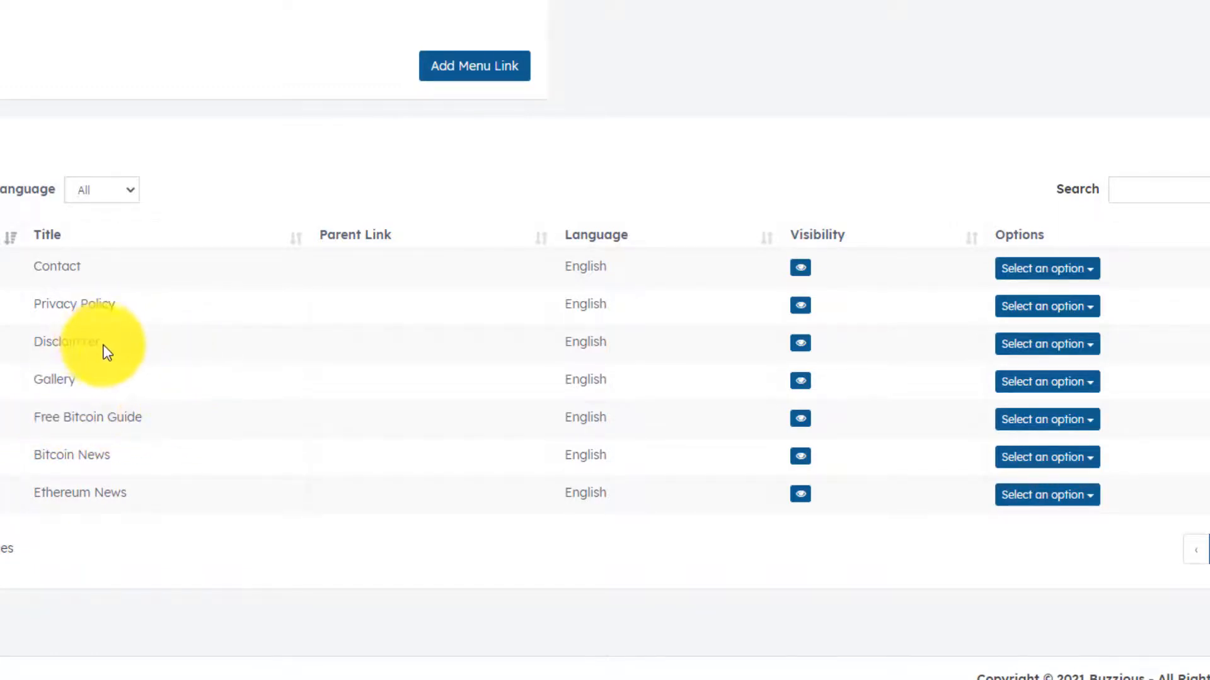
drag(104, 348, 42, 268)
click(38, 265)
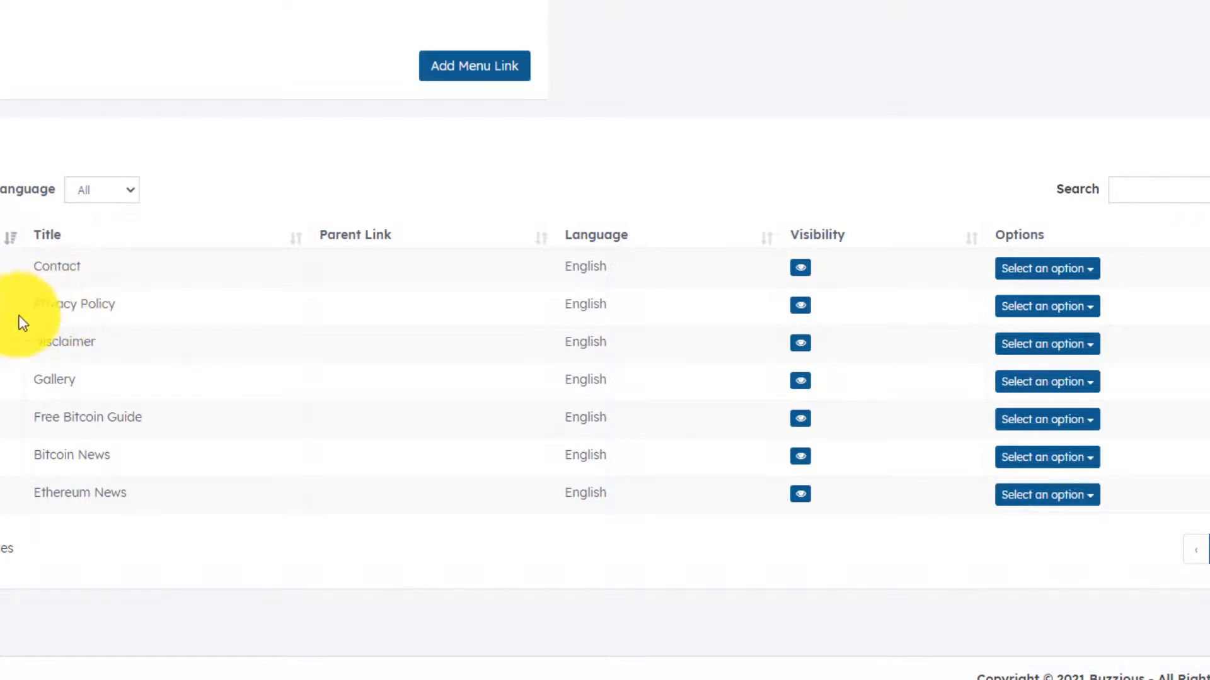
scroll(6, 327, up, 1)
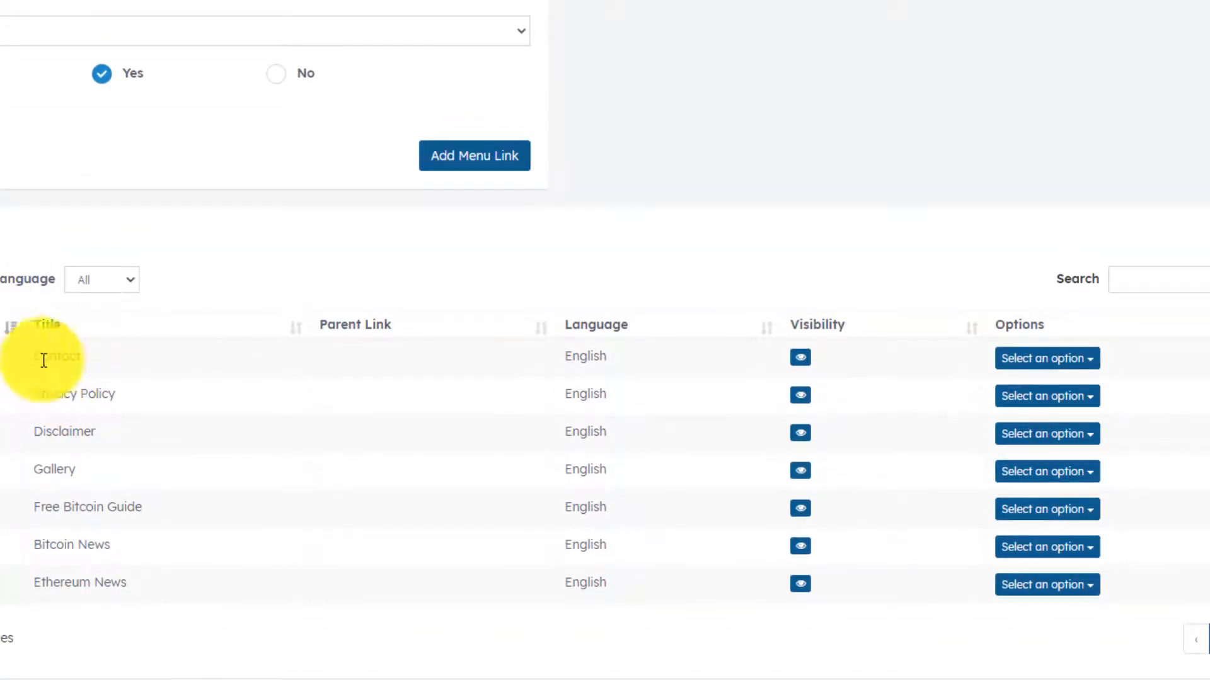
scroll(13, 393, up, 1)
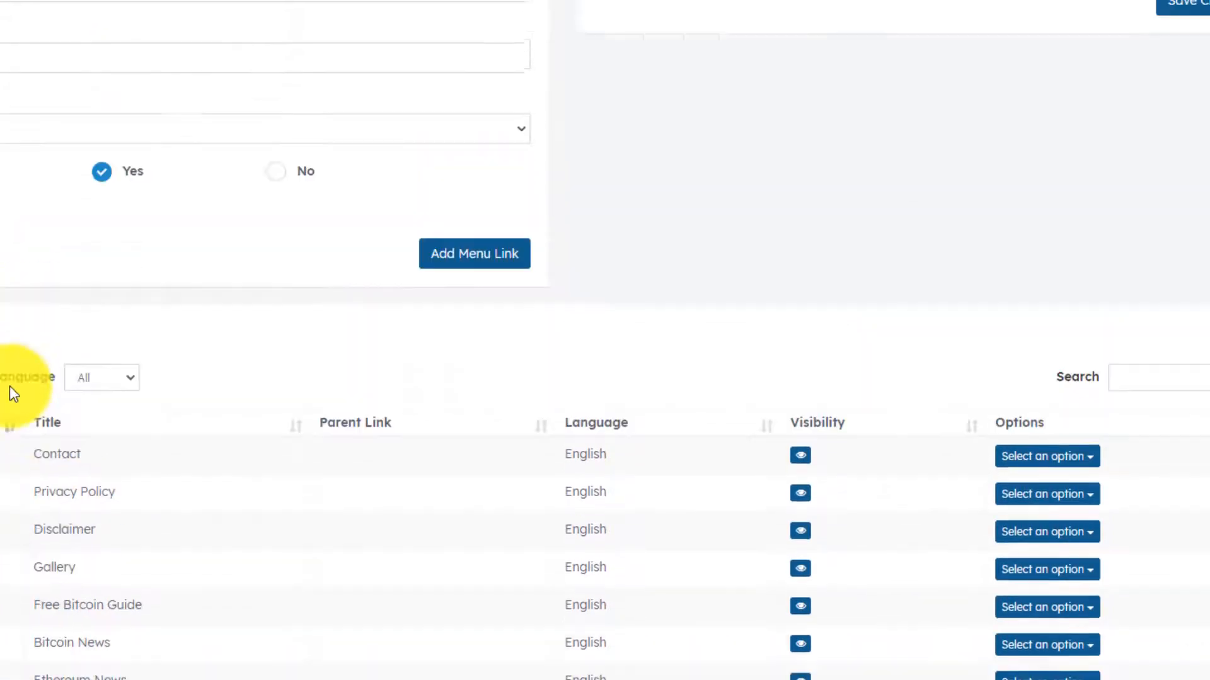
scroll(9, 387, up, 1)
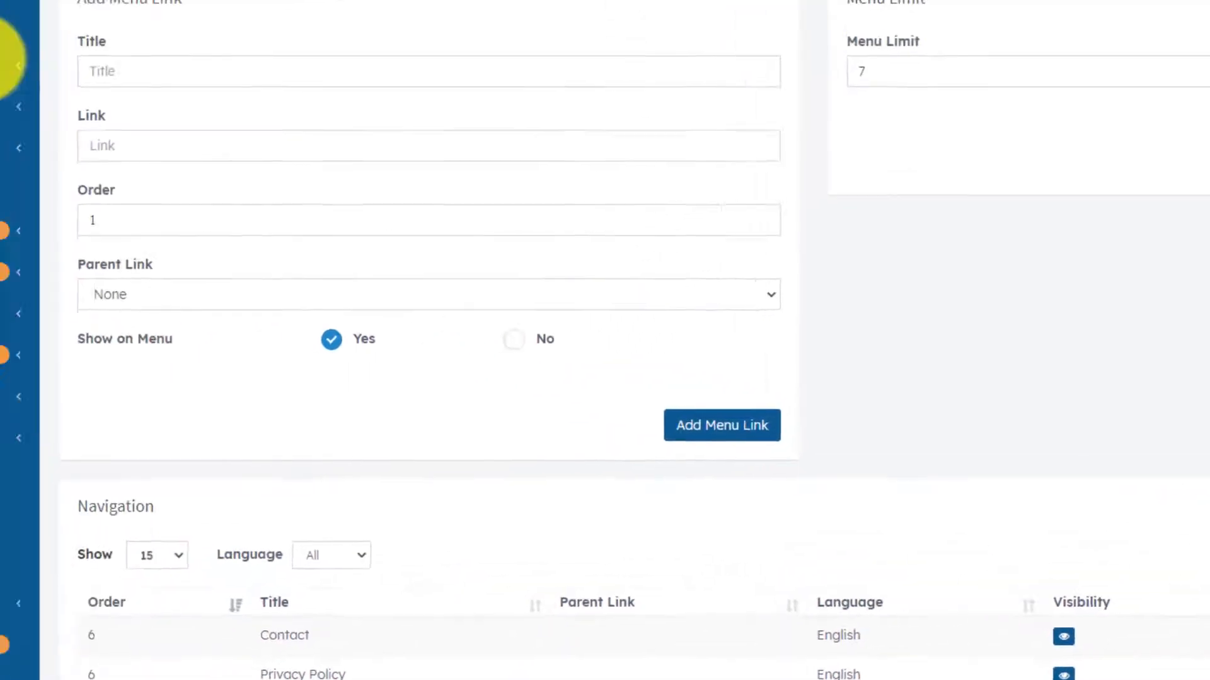
- Move the Disclaimer page to the footer location and save it
click(177, 140)
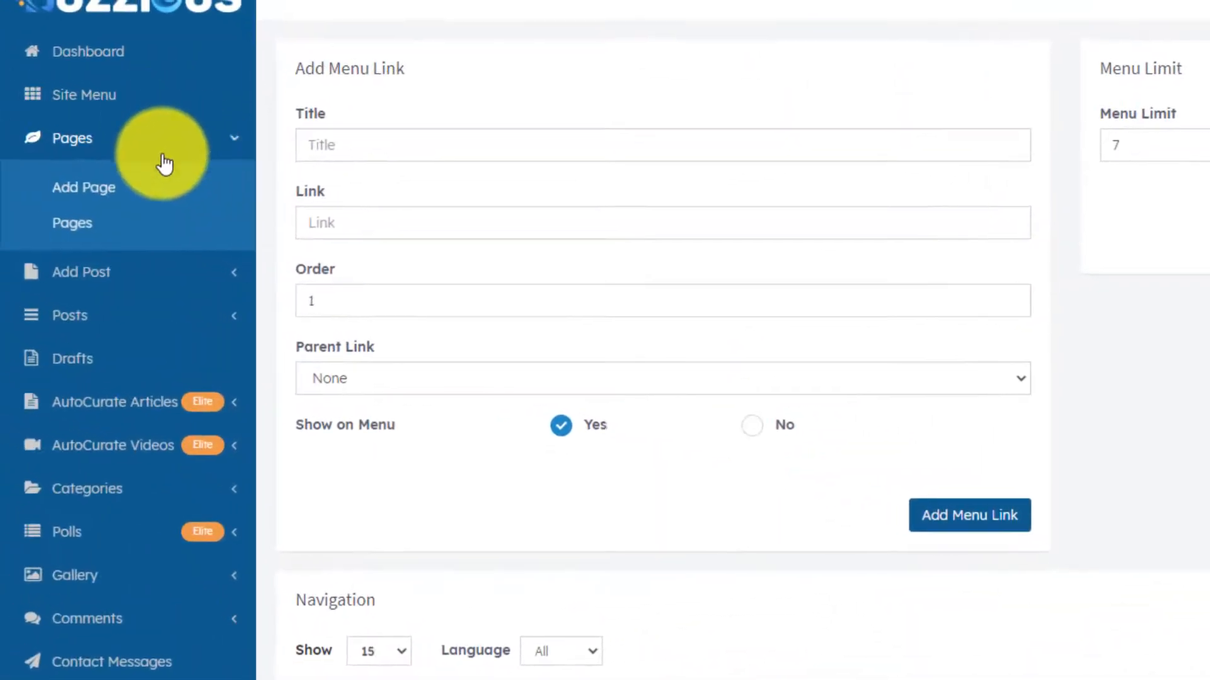
click(82, 227)
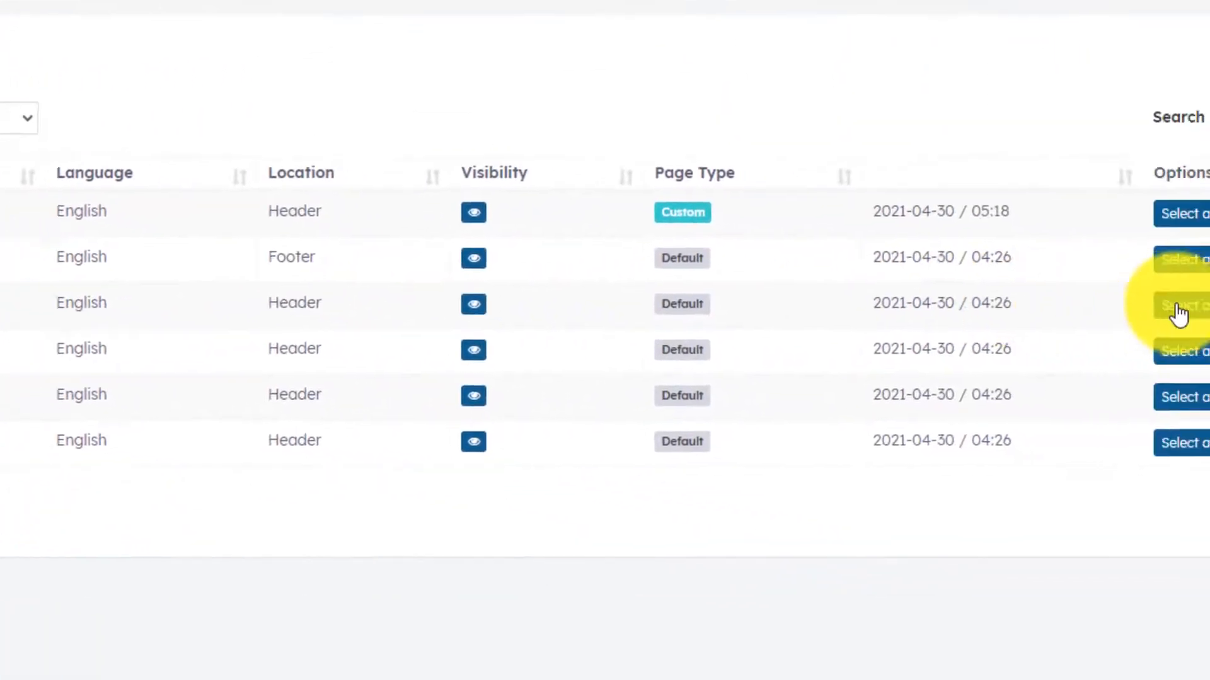
click(1177, 312)
click(1194, 347)
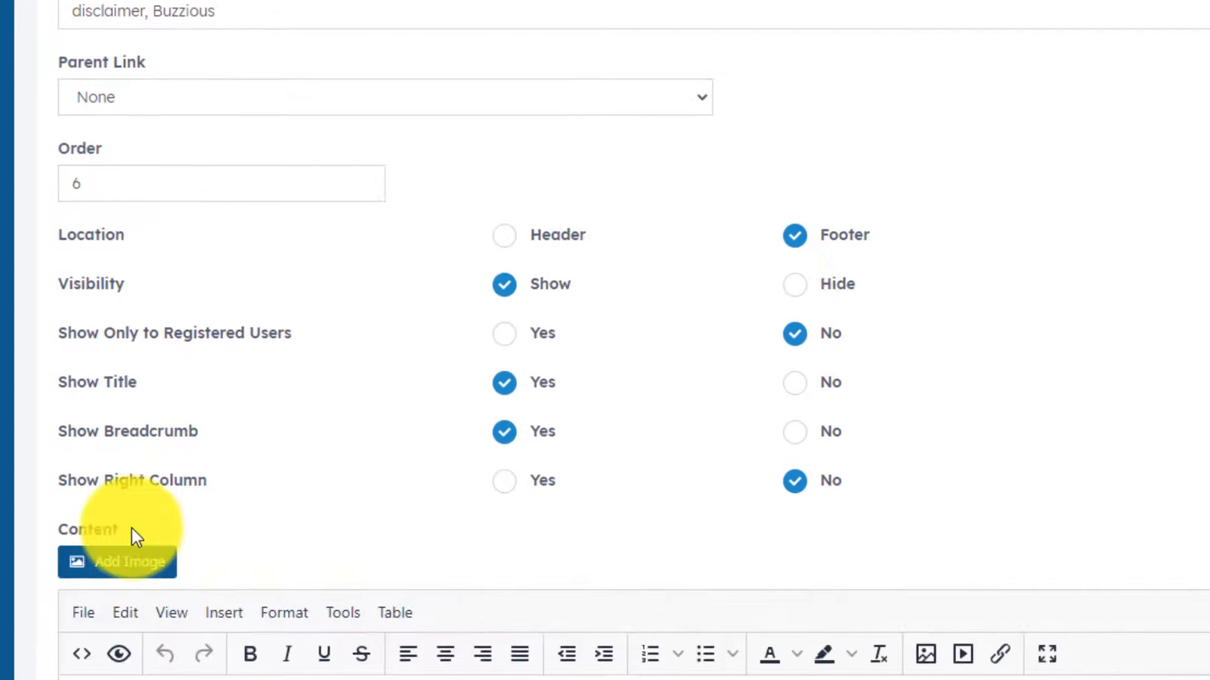
scroll(360, 441, down, 6)
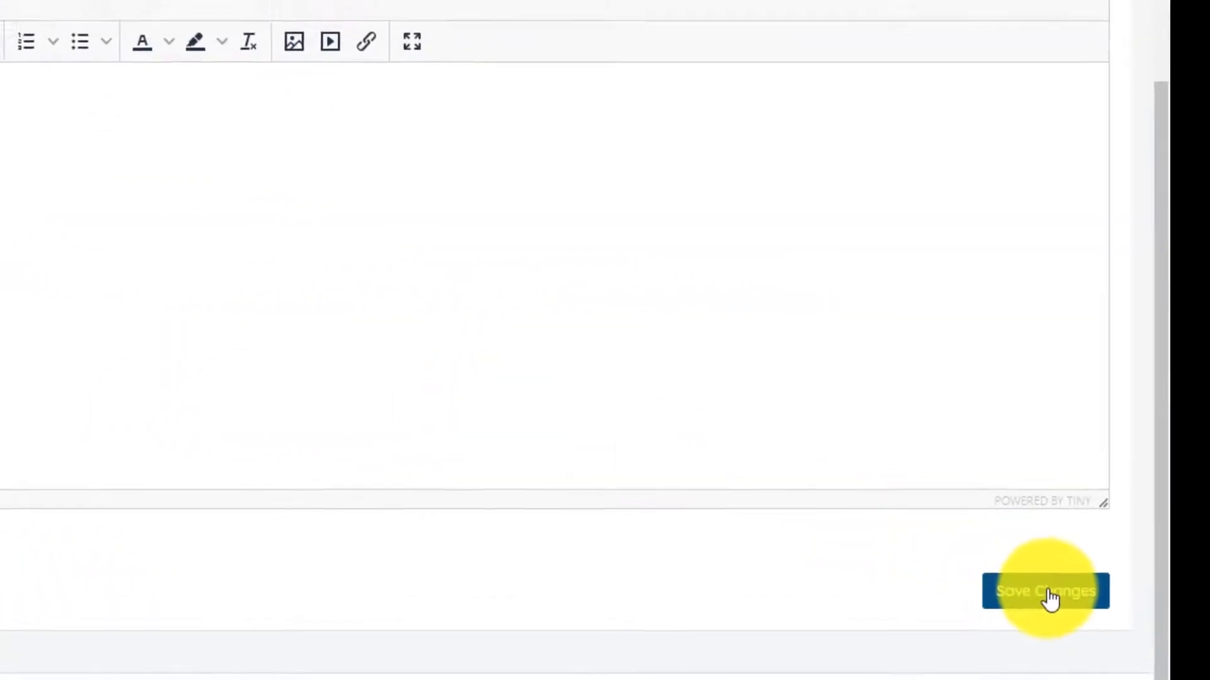
click(1049, 595)
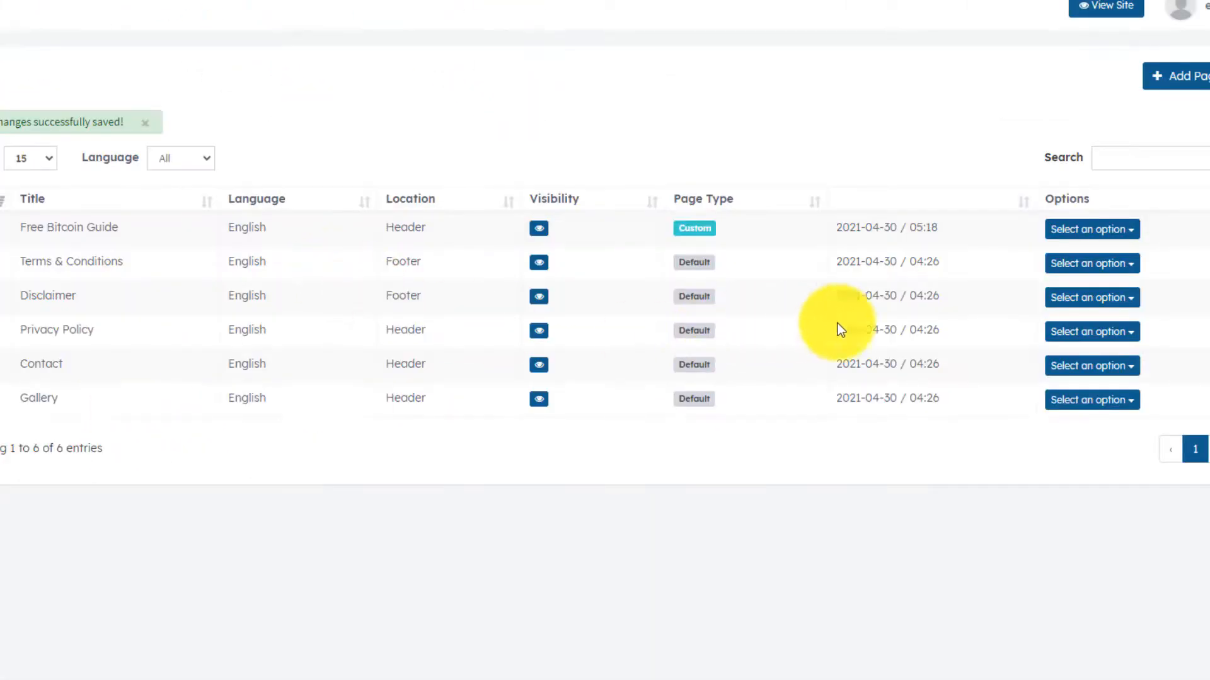
- Set the Privacy Policy page's location to Footer and save the changes
click(1090, 332)
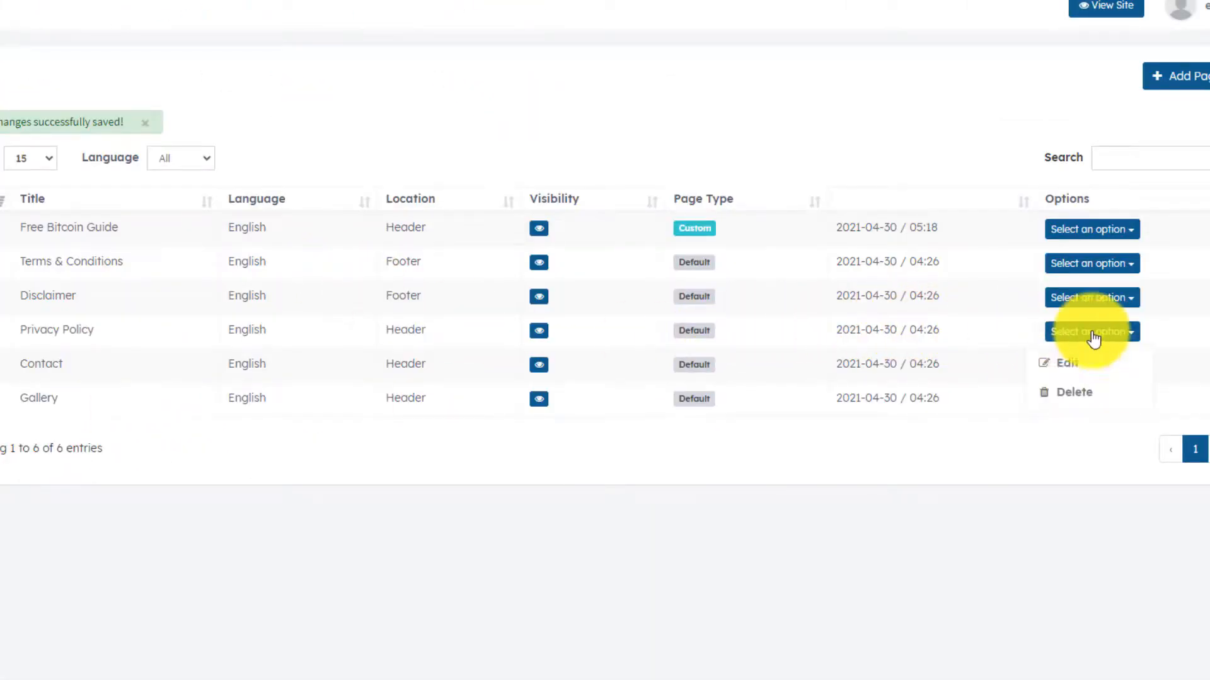
click(1073, 368)
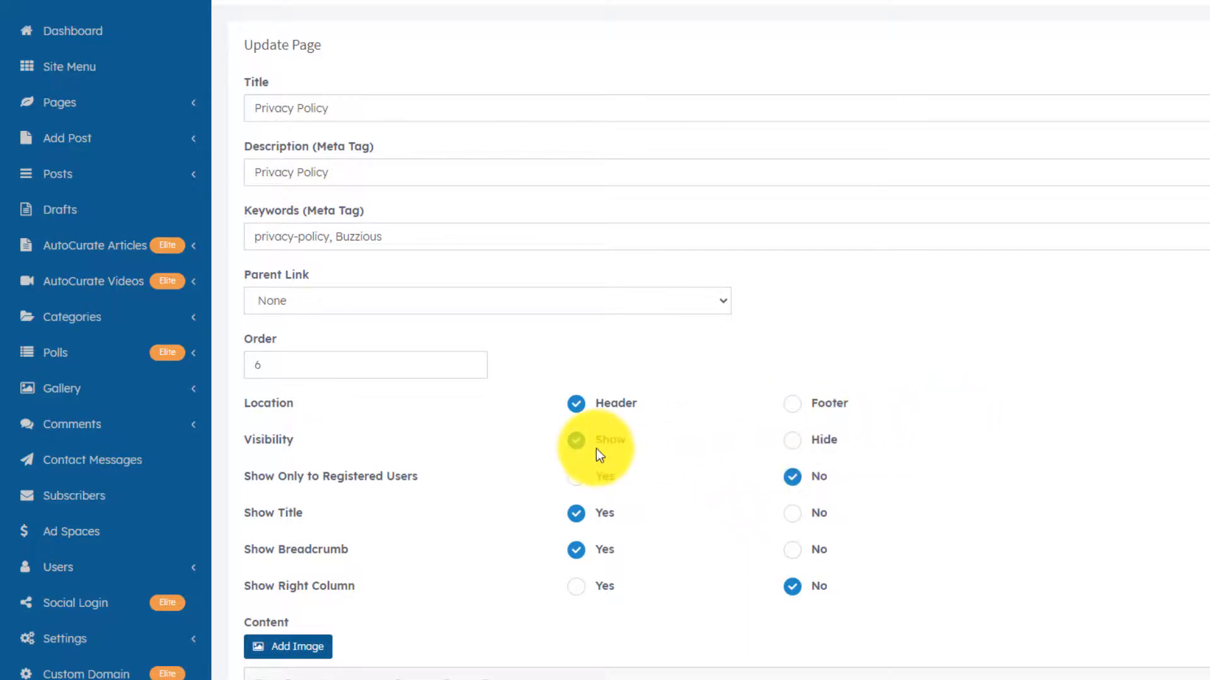
click(792, 403)
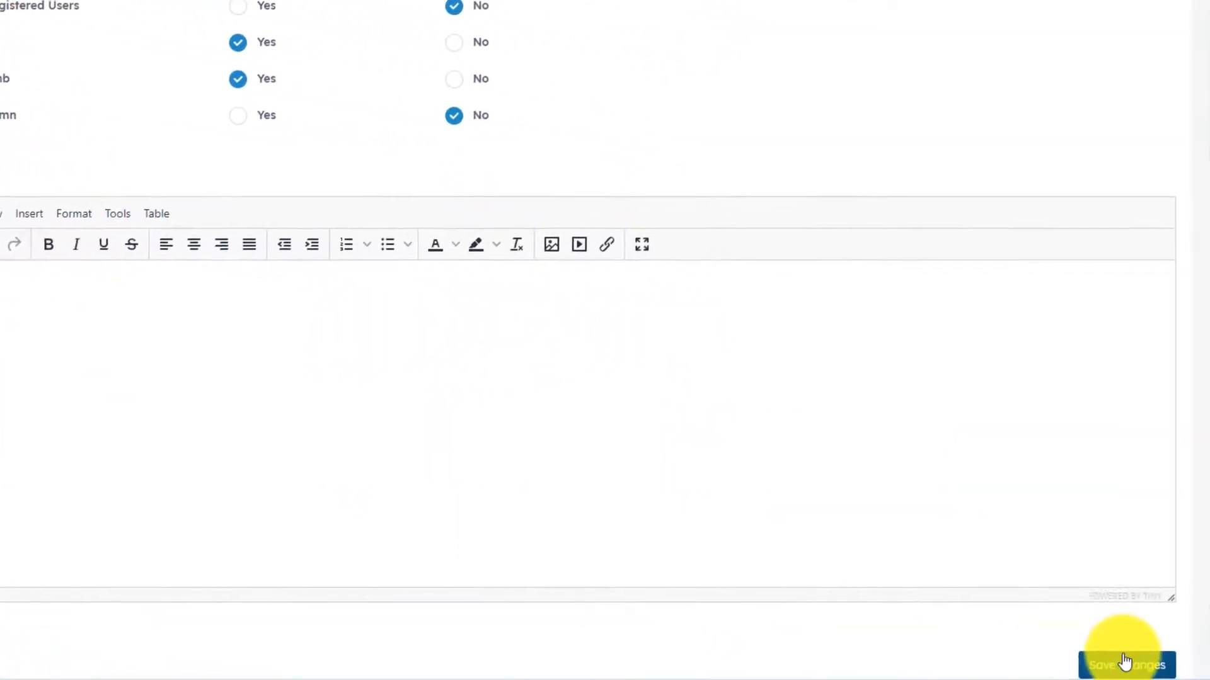
click(1125, 662)
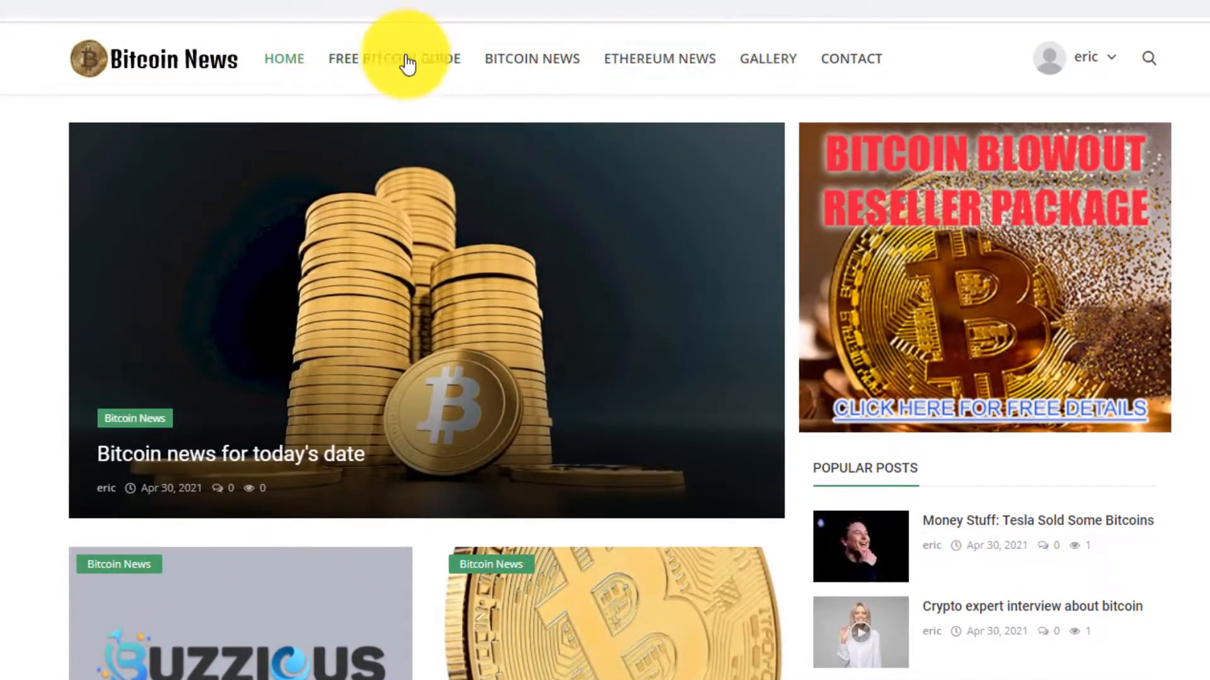
- Scroll to the live site footer to check the Privacy Policy and Disclaimer links
scroll(604, 353, down, 15)
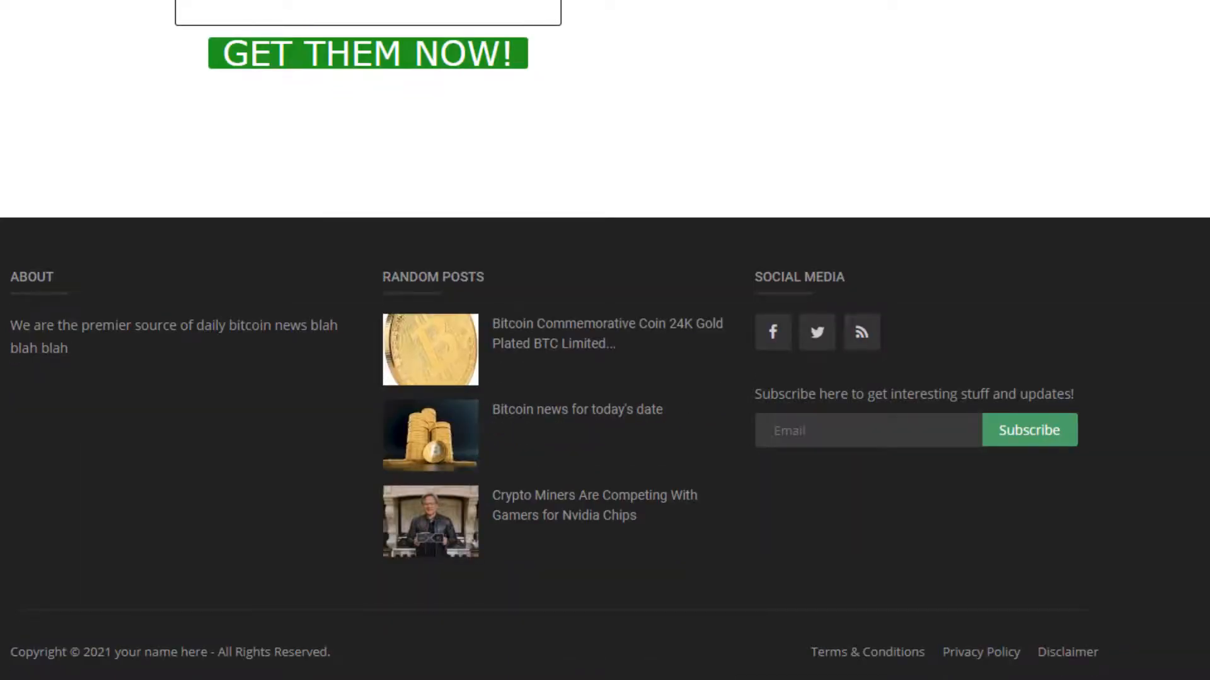
scroll(605, 340, up, 10)
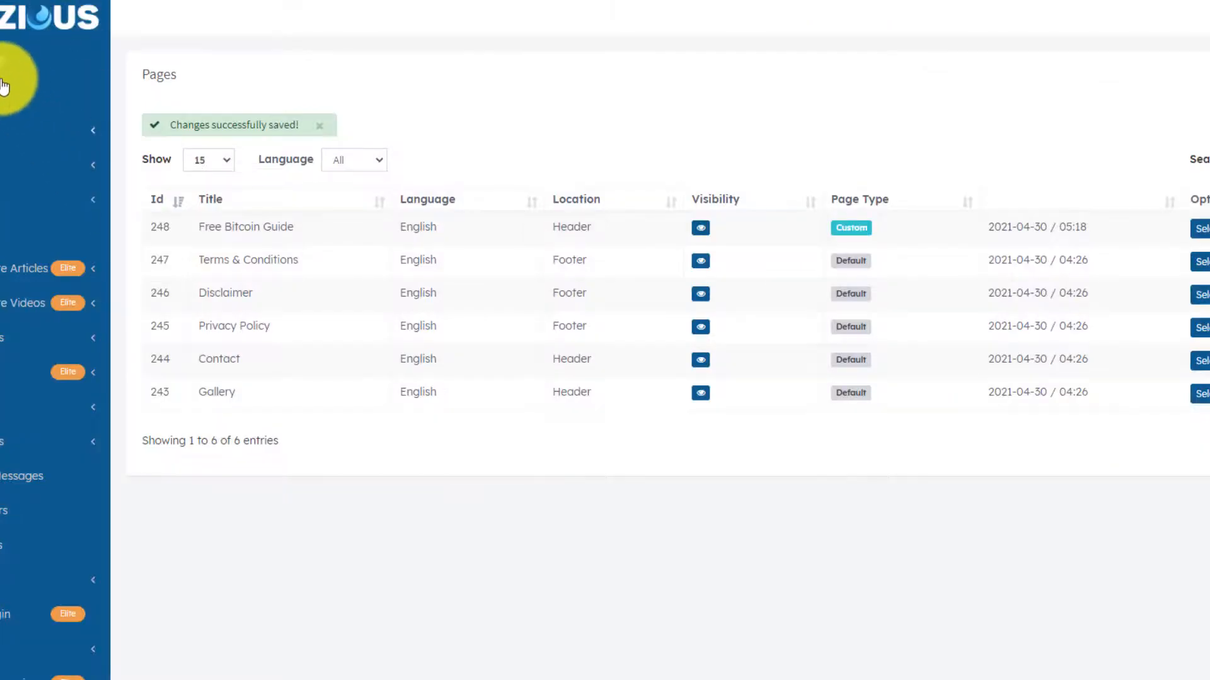
click(41, 116)
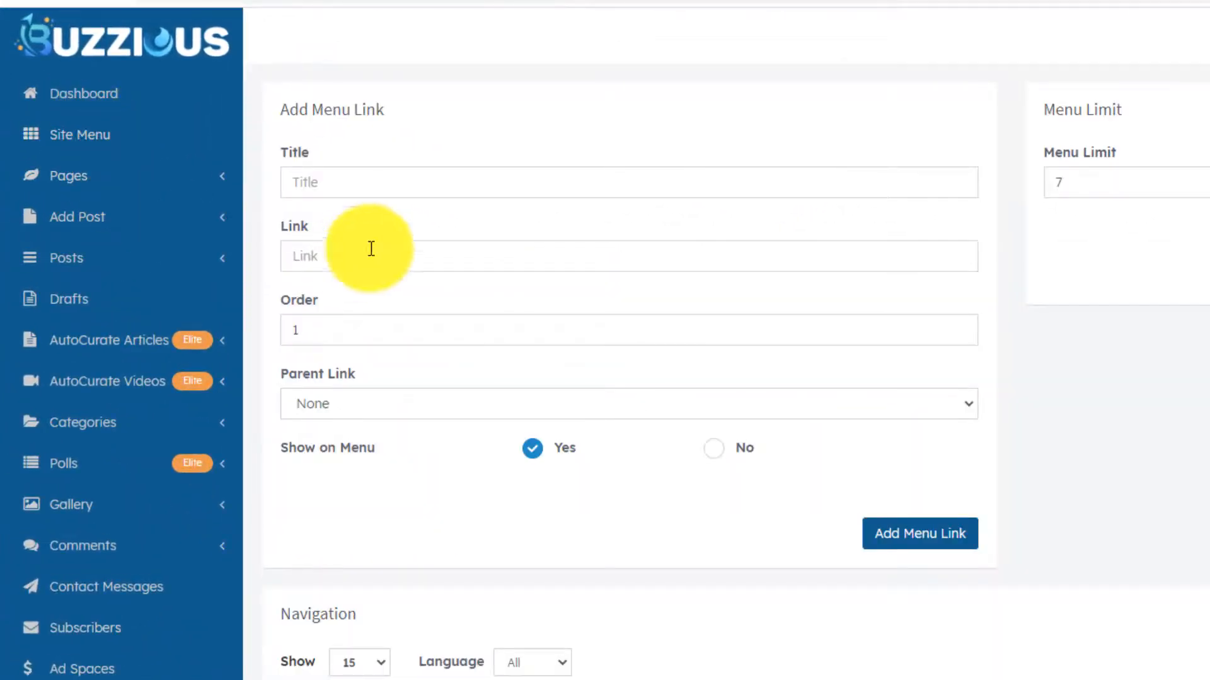
click(360, 179)
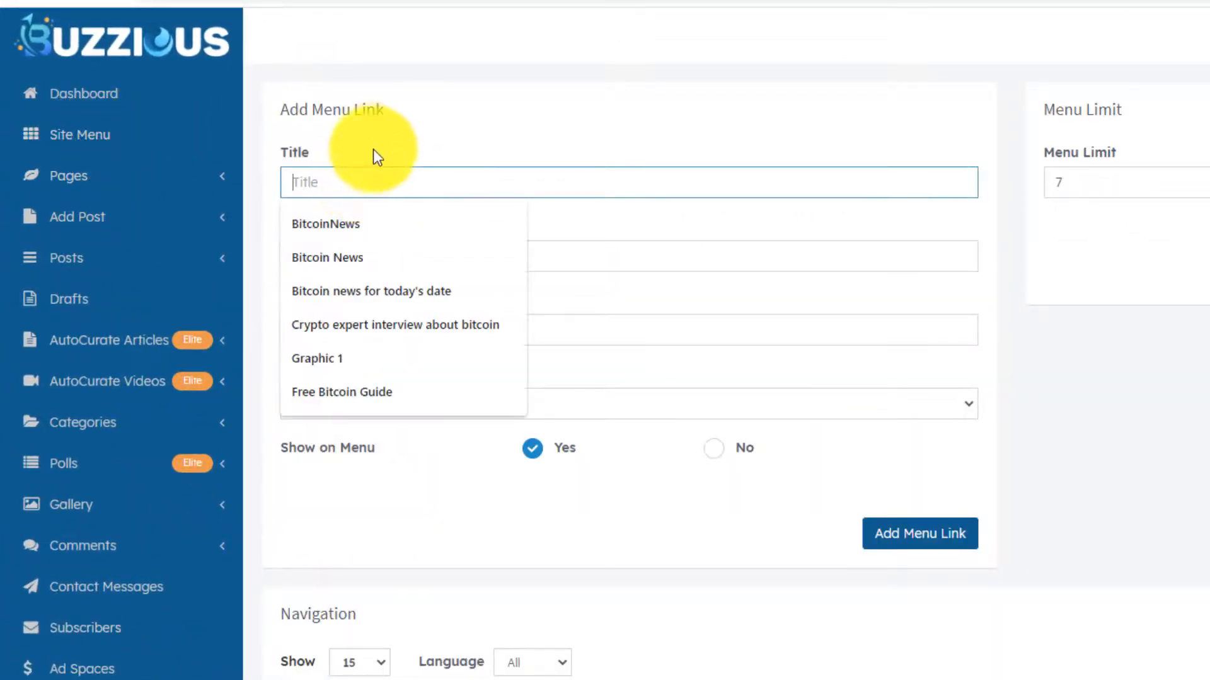
click(374, 149)
click(373, 174)
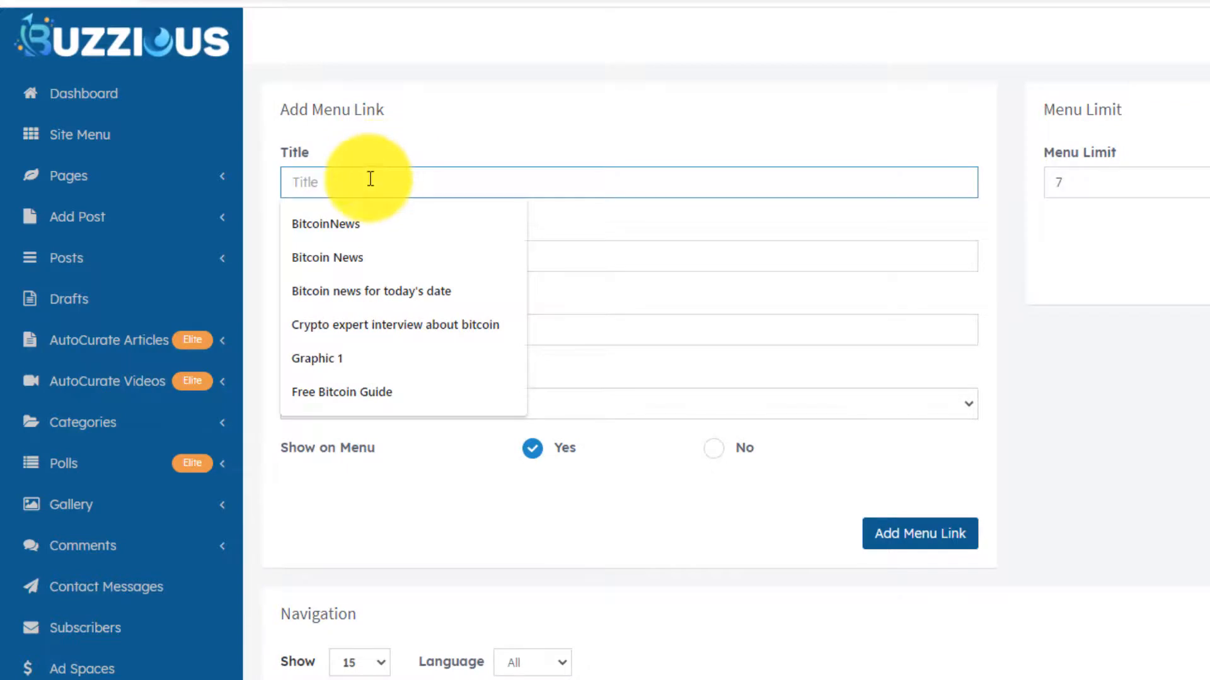
text(Eric)
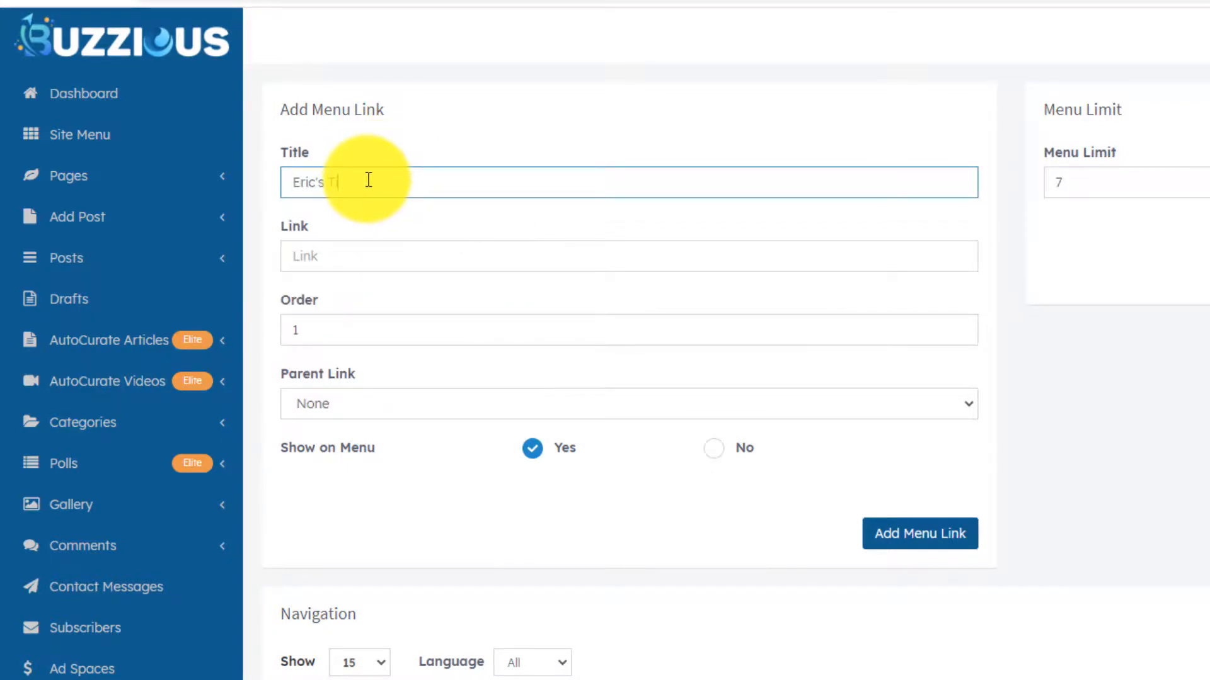
text('s Tips)
click(361, 254)
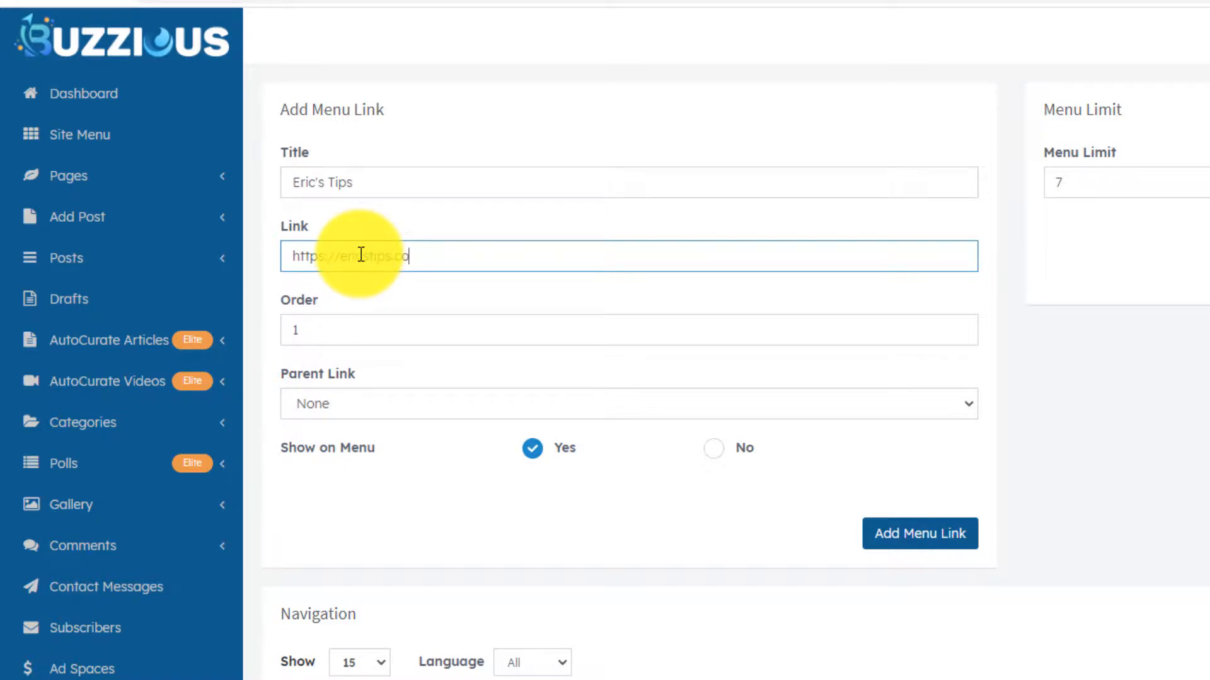
text(m)
- Change the link's order from 1 to 7 and add it to the menu
click(347, 329)
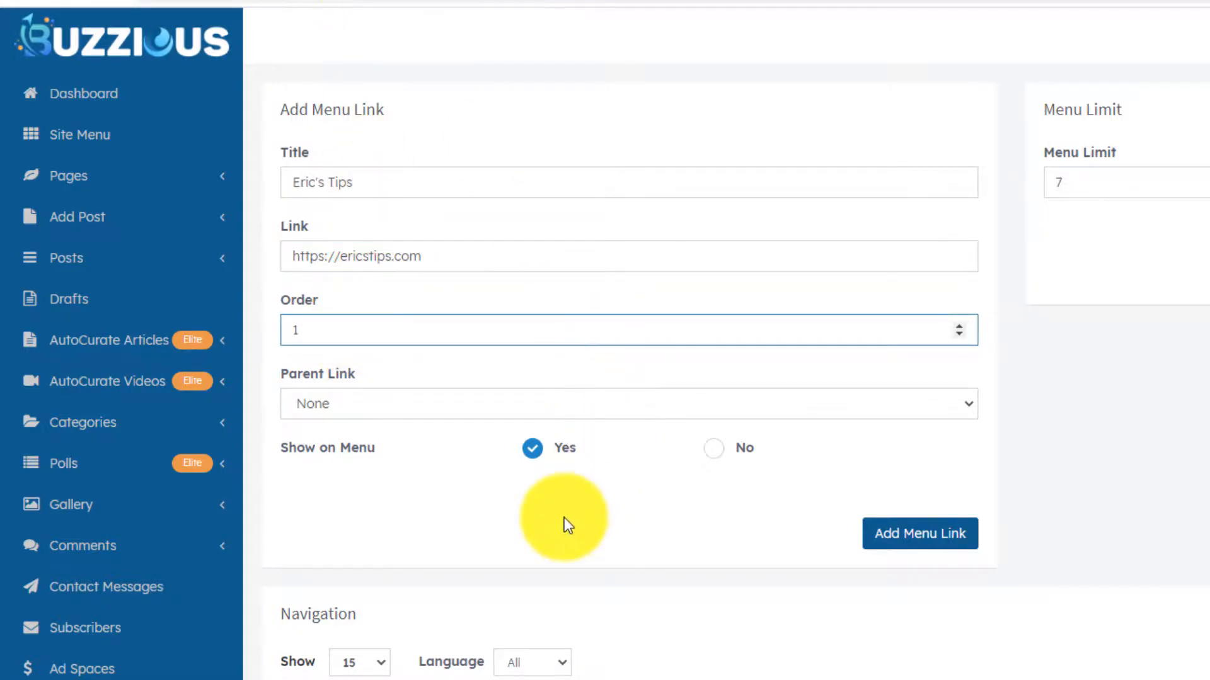
scroll(564, 525, down, 2)
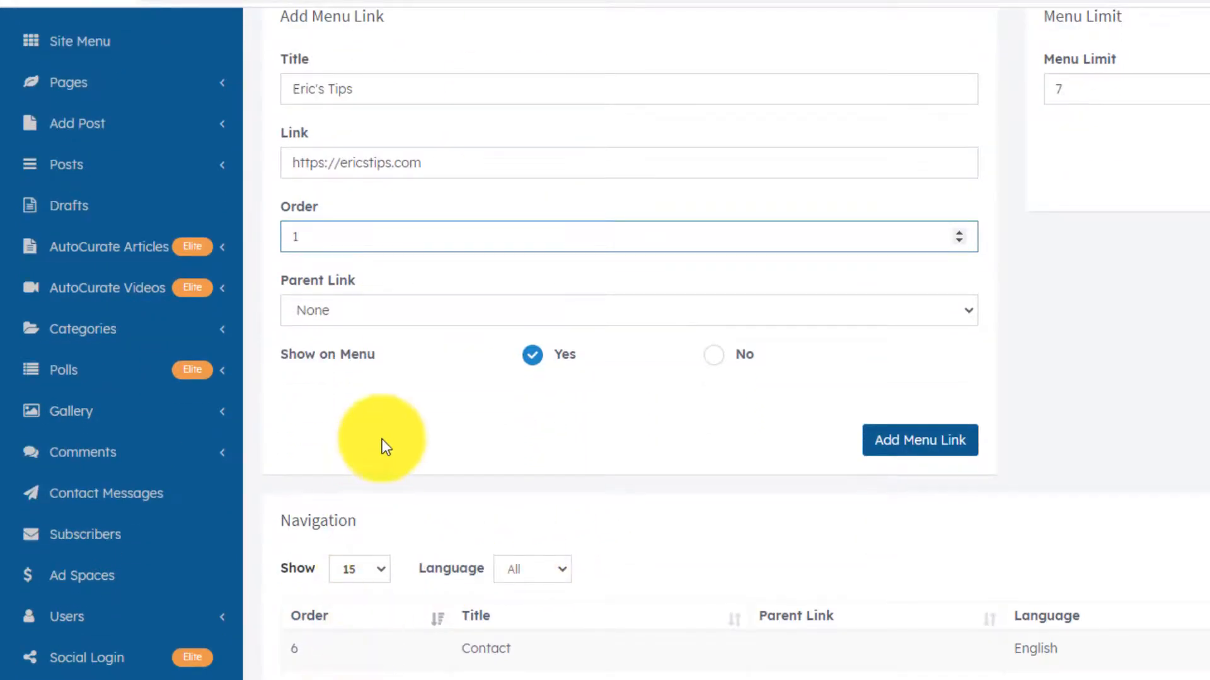
scroll(382, 440, up, 1)
drag(346, 337, 286, 331)
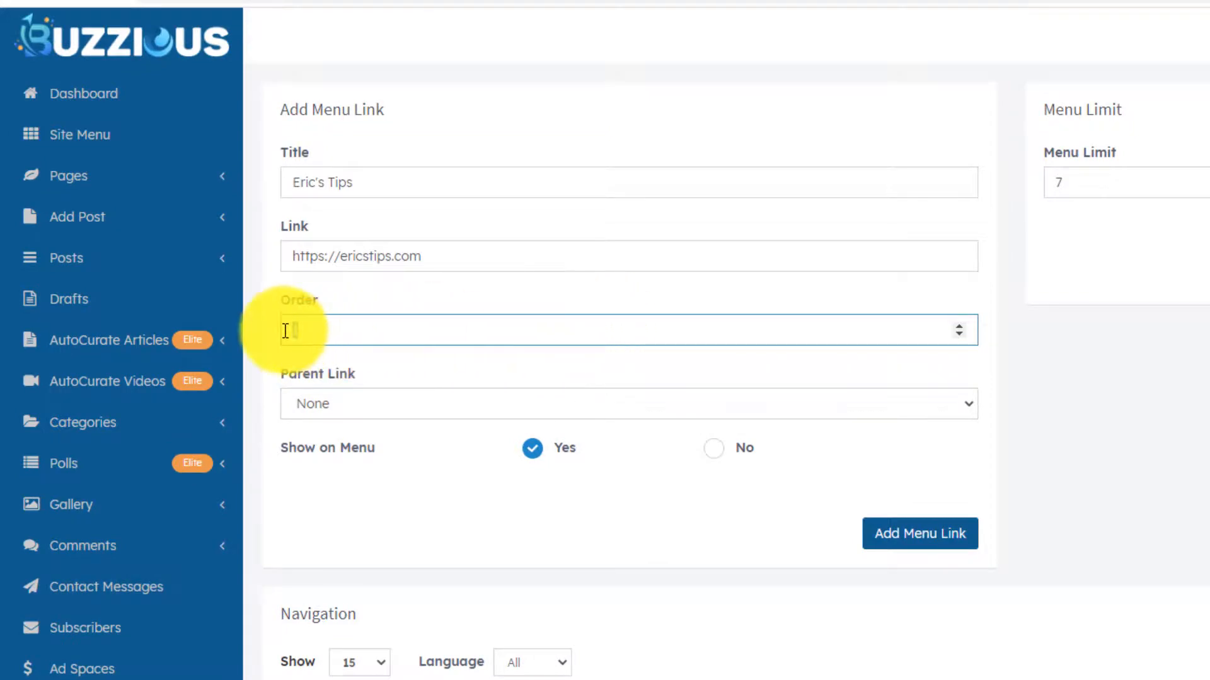
text(7)
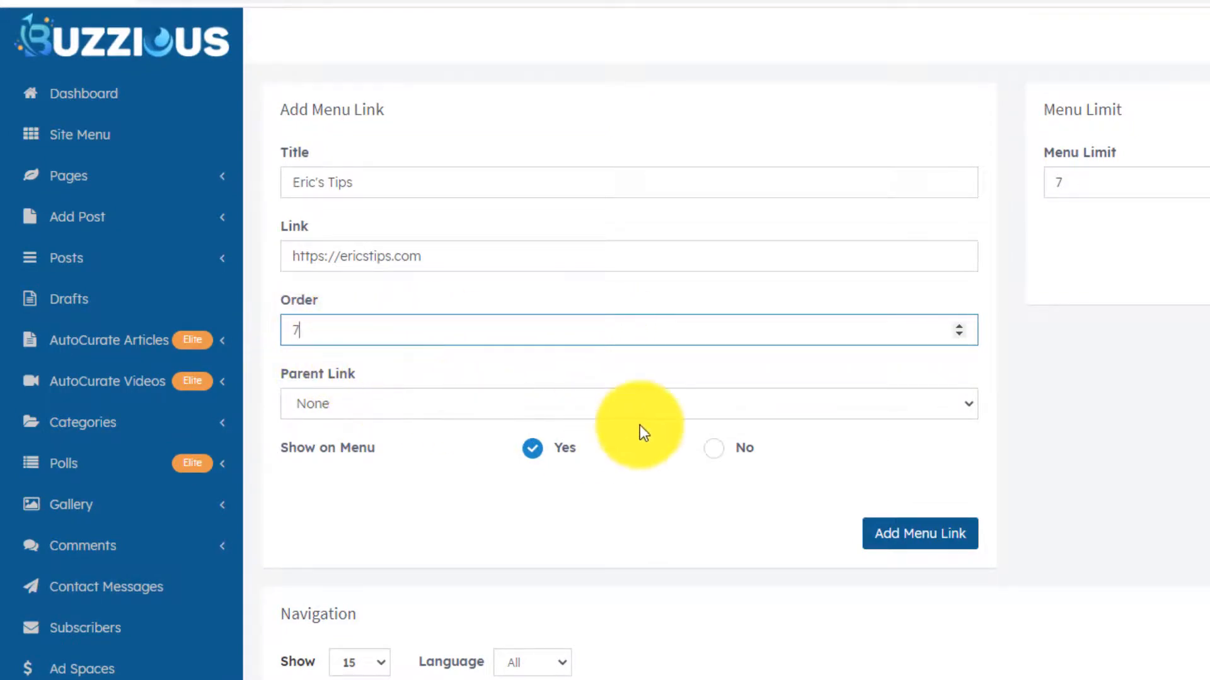
click(912, 540)
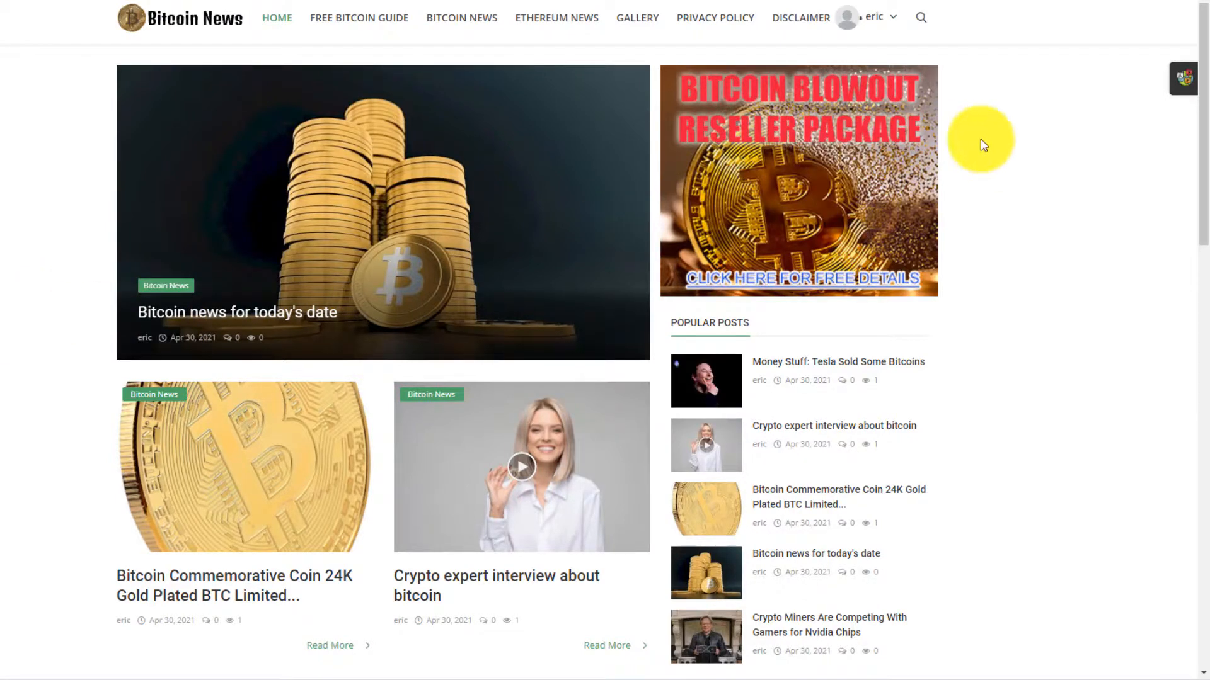
- Scroll the live homepage between header menu and footer to check Privacy Policy, Disclaimer and footer links
drag(1202, 77, 1206, 25)
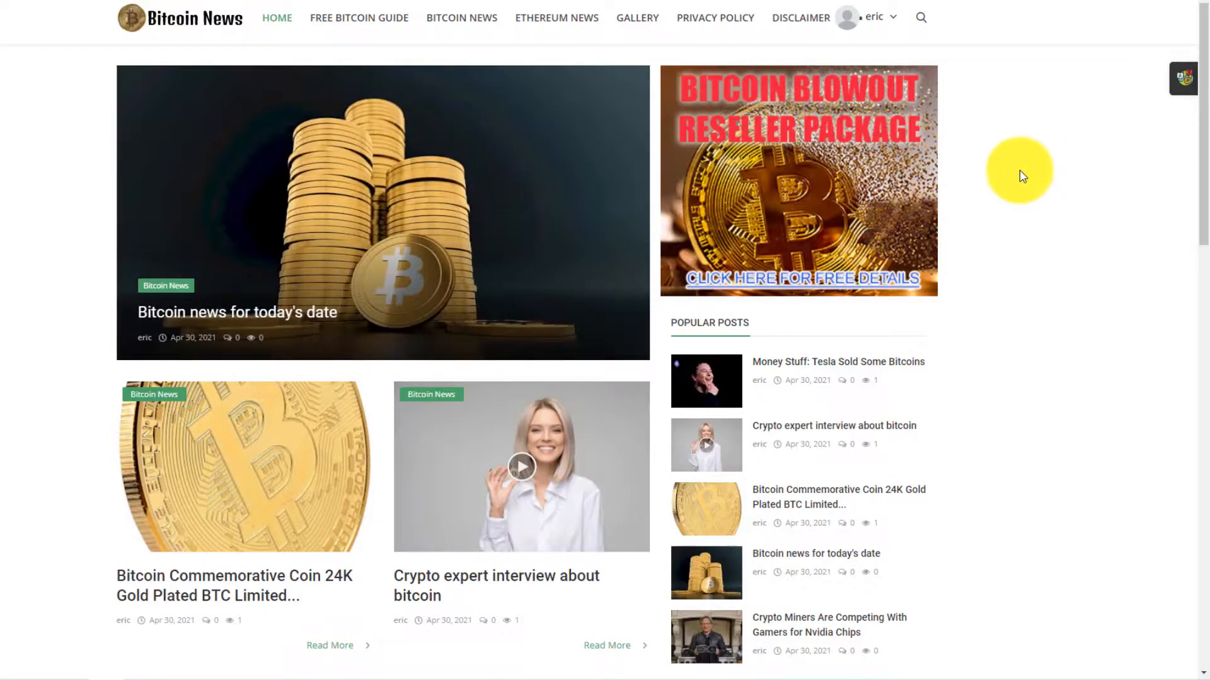
scroll(1045, 297, down, 15)
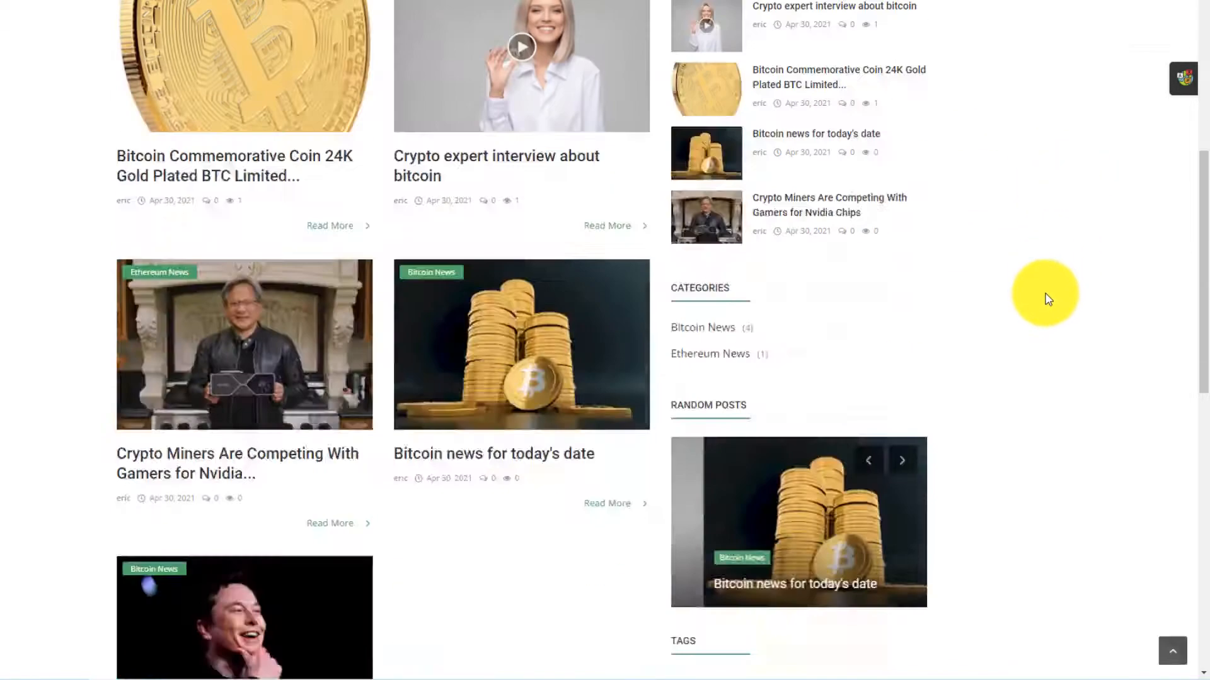
scroll(1021, 318, up, 15)
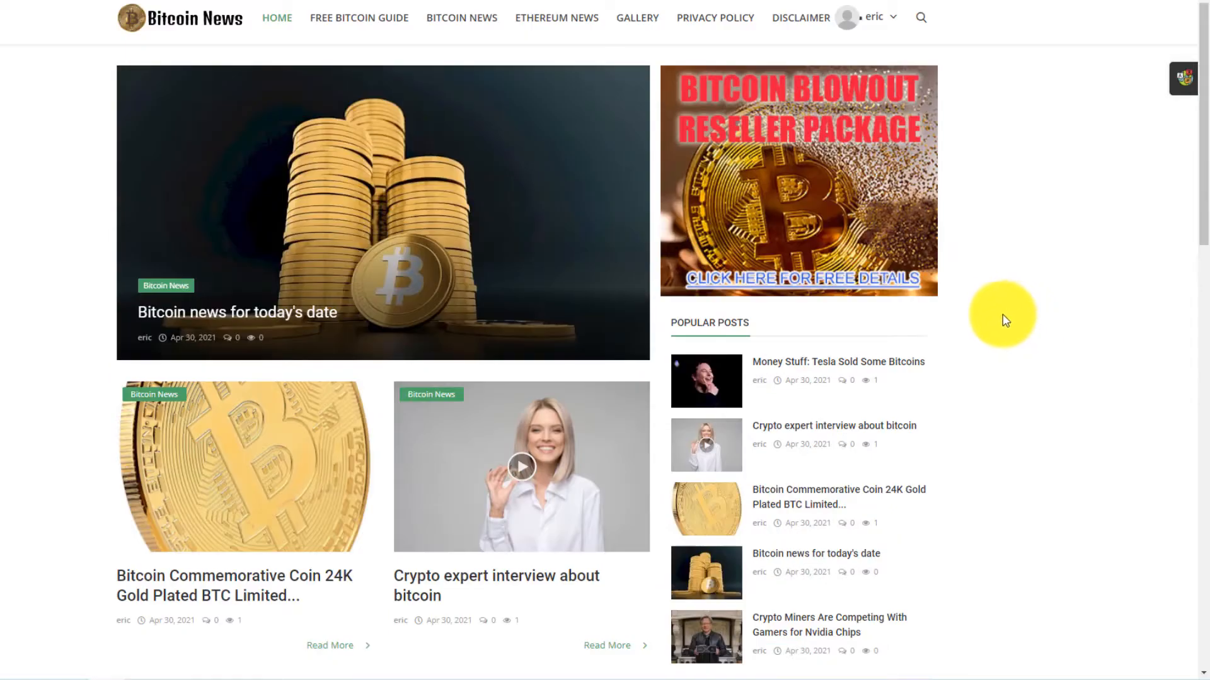
scroll(975, 320, down, 15)
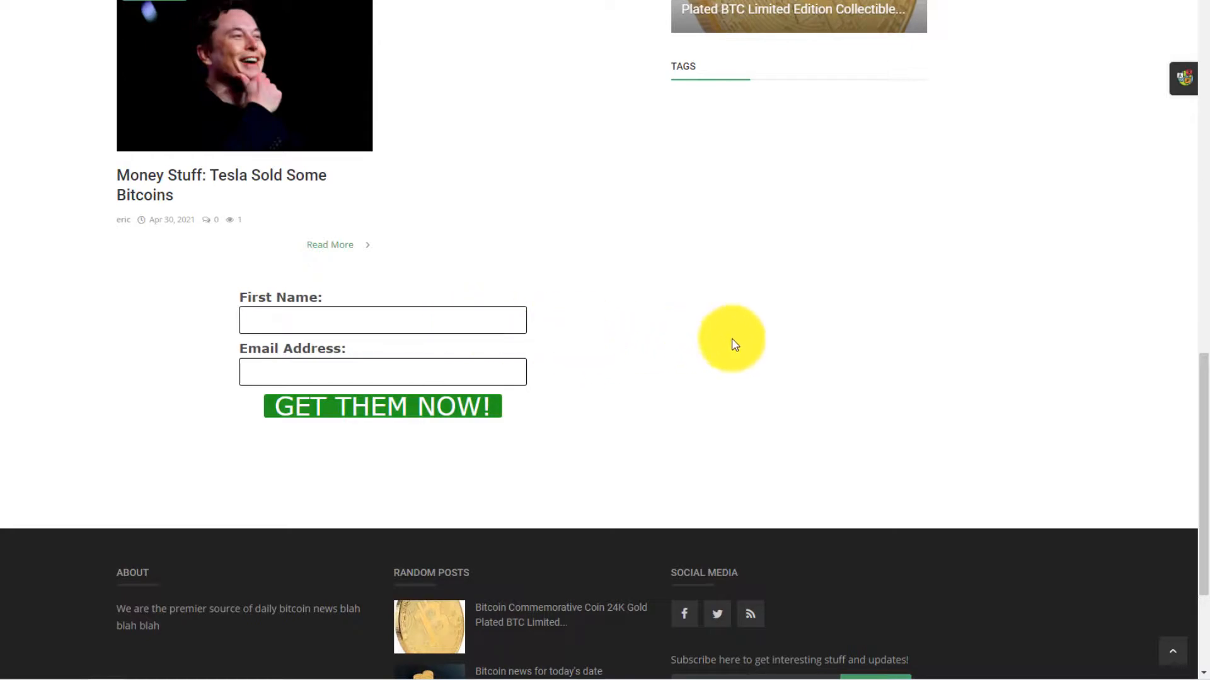
scroll(877, 414, up, 11)
scroll(877, 415, up, 5)
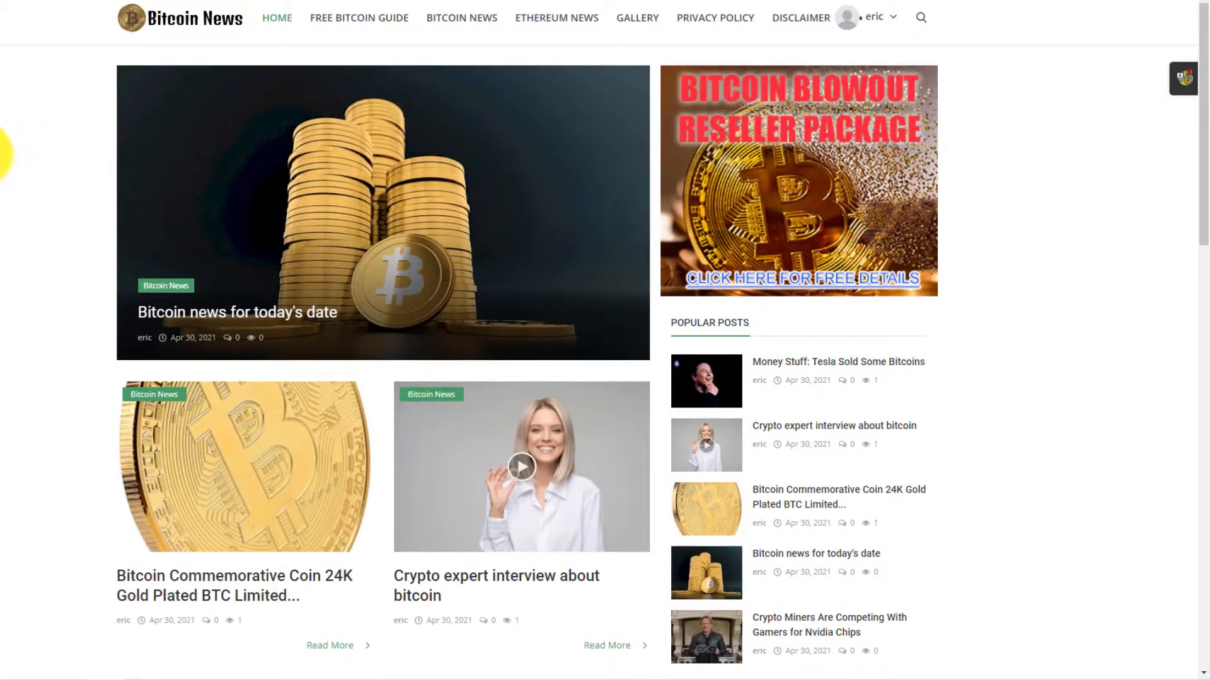
scroll(851, 259, down, 10)
scroll(846, 273, up, 10)
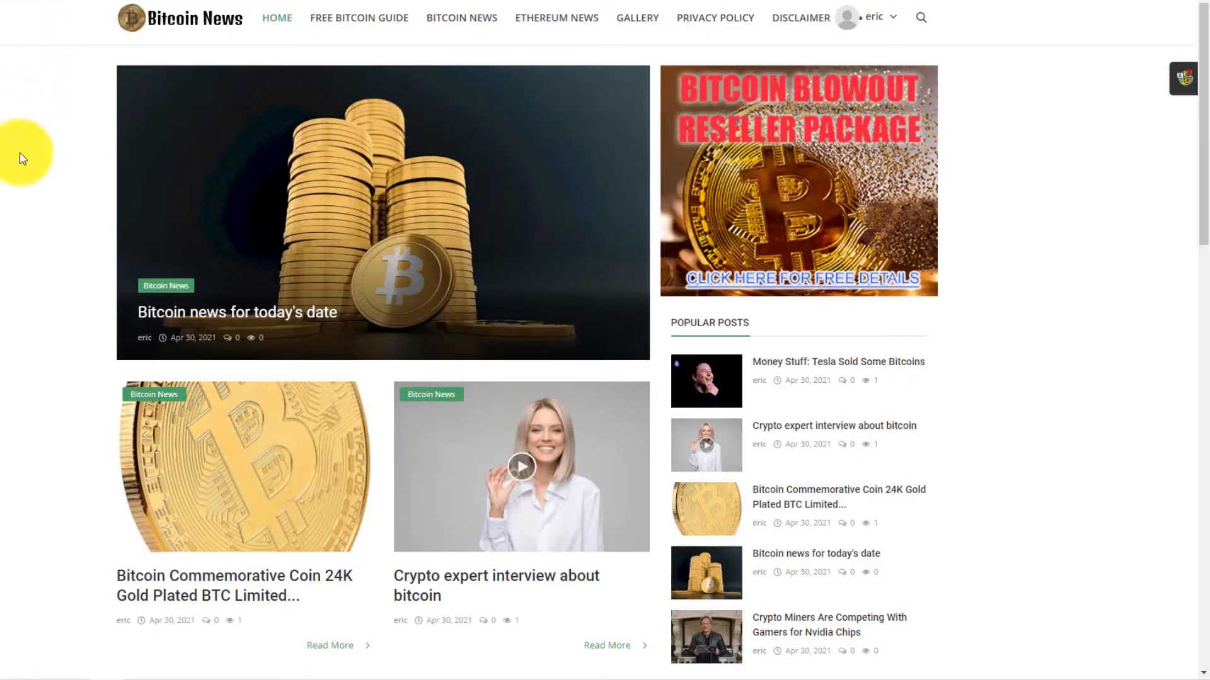
scroll(36, 334, down, 3)
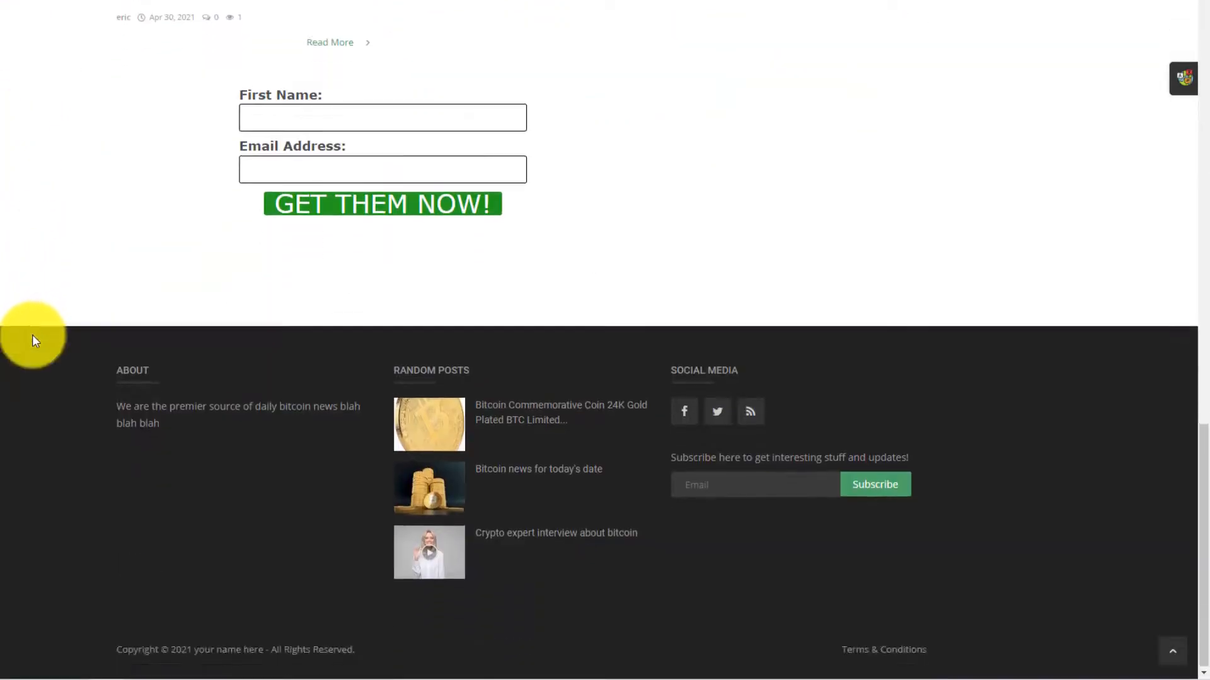
scroll(35, 334, up, 20)
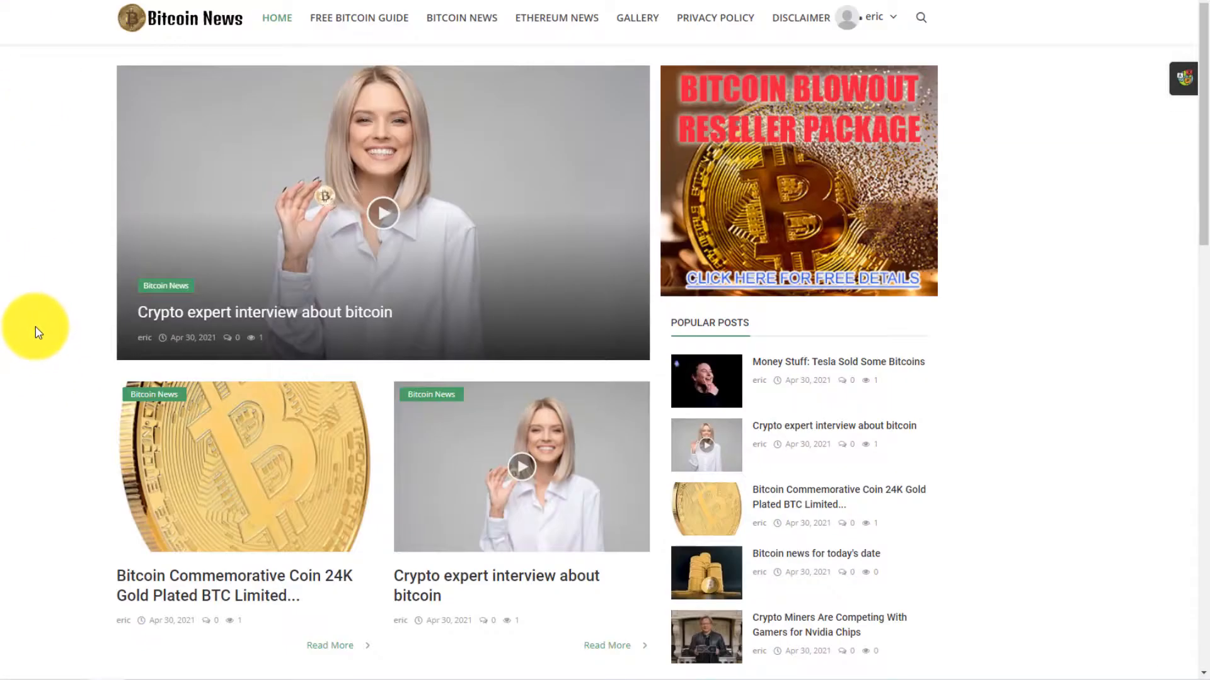